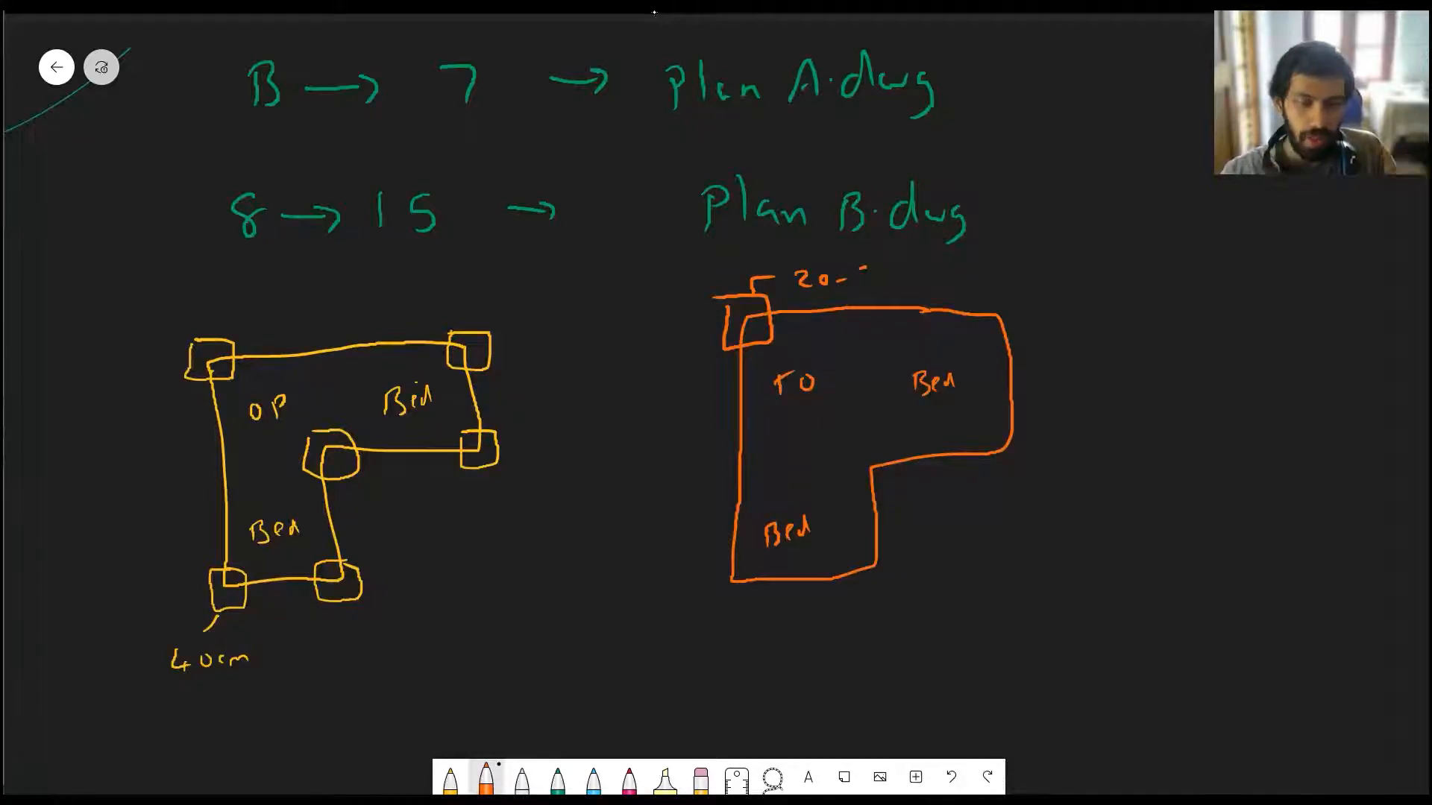
Step: Replace the column size note beside the orange plan's upper-left column with 30×30
{"action": "mouse_move", "coordinate": [815, 247]}
{"action": "left_mouse_down"}
{"action": "mouse_move", "coordinate": [857, 281]}
{"action": "mouse_move", "coordinate": [802, 275]}
{"action": "mouse_move", "coordinate": [876, 267]}
{"action": "left_mouse_up"}
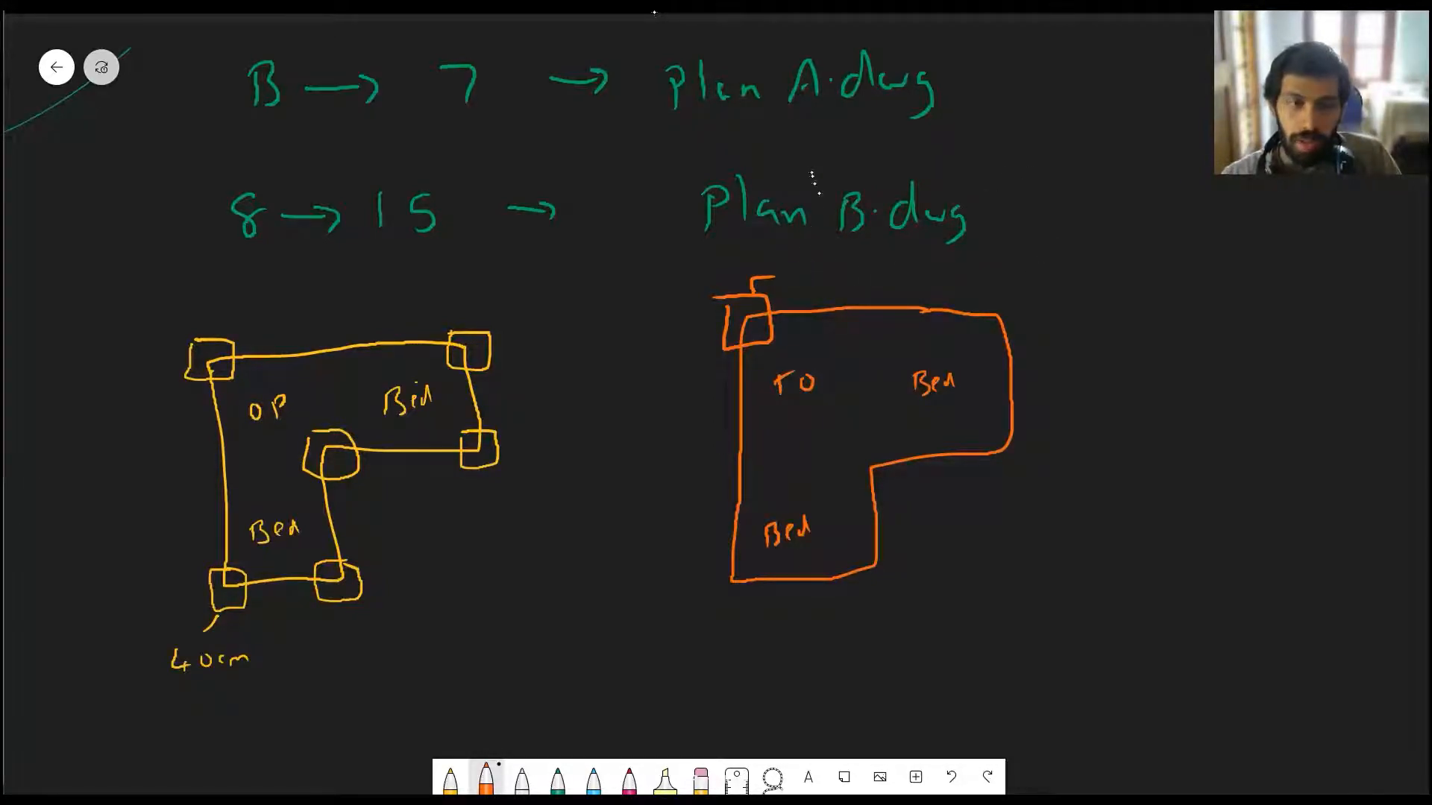
{"action": "mouse_move", "coordinate": [789, 262]}
{"action": "left_mouse_down"}
{"action": "mouse_move", "coordinate": [792, 288]}
{"action": "mouse_move", "coordinate": [819, 265]}
{"action": "mouse_move", "coordinate": [880, 266]}
{"action": "left_mouse_up"}
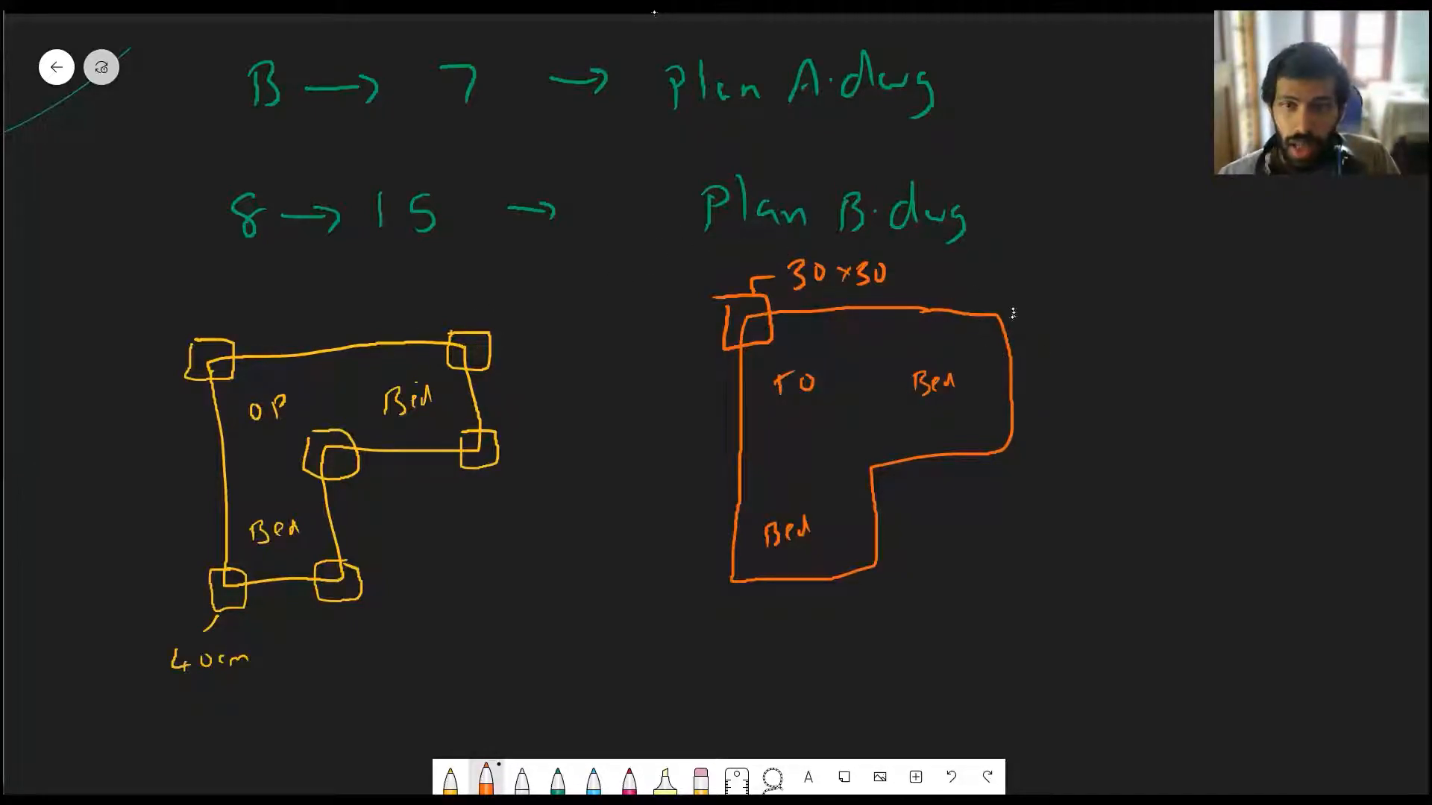
Step: Draw an arrow outward from the orange plan's right edge and label it Beam, 600×200
{"action": "left_click_drag", "start_coordinate": [1011, 377], "coordinate": [1078, 384]}
{"action": "left_click_drag", "start_coordinate": [1053, 371], "coordinate": [1066, 397]}
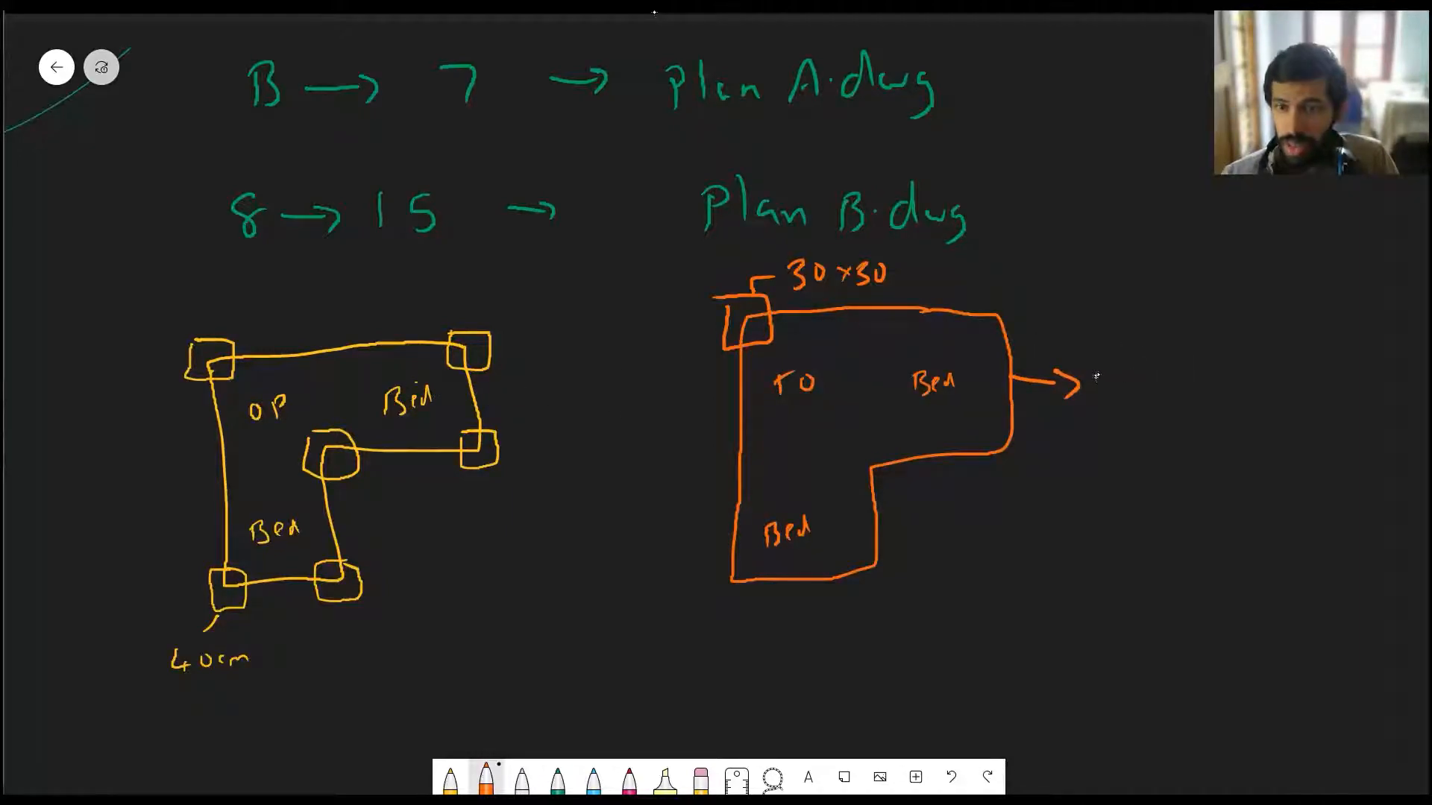
{"action": "mouse_move", "coordinate": [1117, 376]}
{"action": "left_mouse_down"}
{"action": "mouse_move", "coordinate": [1117, 404]}
{"action": "mouse_move", "coordinate": [1212, 393]}
{"action": "left_mouse_up"}
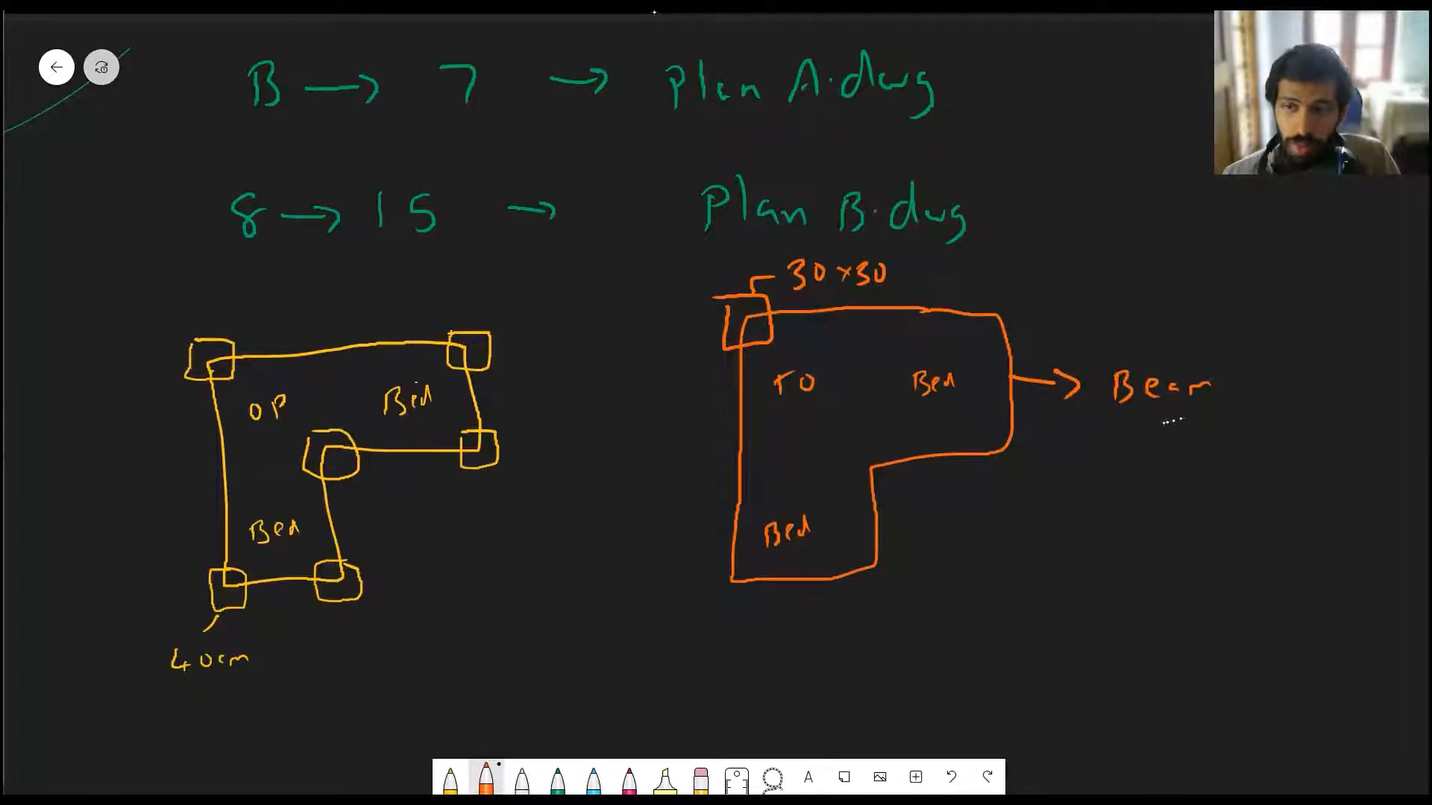
{"action": "left_click_drag", "start_coordinate": [1136, 459], "coordinate": [1196, 471]}
{"action": "mouse_move", "coordinate": [1220, 456]}
{"action": "left_mouse_down"}
{"action": "mouse_move", "coordinate": [1246, 470]}
{"action": "mouse_move", "coordinate": [1247, 456]}
{"action": "left_mouse_up"}
{"action": "left_click_drag", "start_coordinate": [1259, 453], "coordinate": [1260, 456]}
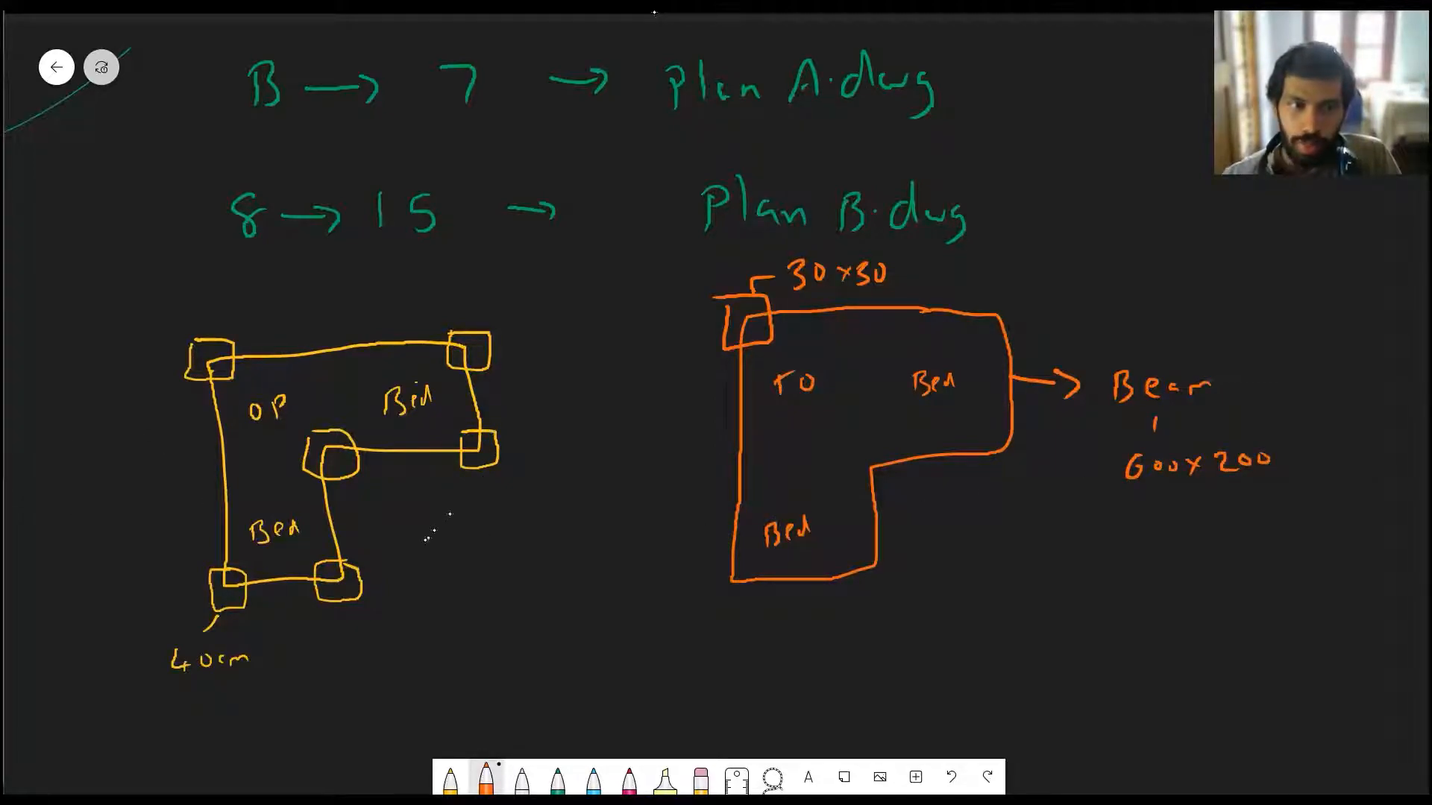
Step: Annotate the yellow plan's inner horizontal beam with an arrow and the size 600×230
{"action": "mouse_move", "coordinate": [420, 463]}
{"action": "left_mouse_down"}
{"action": "mouse_move", "coordinate": [450, 539]}
{"action": "mouse_move", "coordinate": [499, 552]}
{"action": "mouse_move", "coordinate": [527, 523]}
{"action": "mouse_move", "coordinate": [532, 543]}
{"action": "mouse_move", "coordinate": [552, 522]}
{"action": "left_mouse_up"}
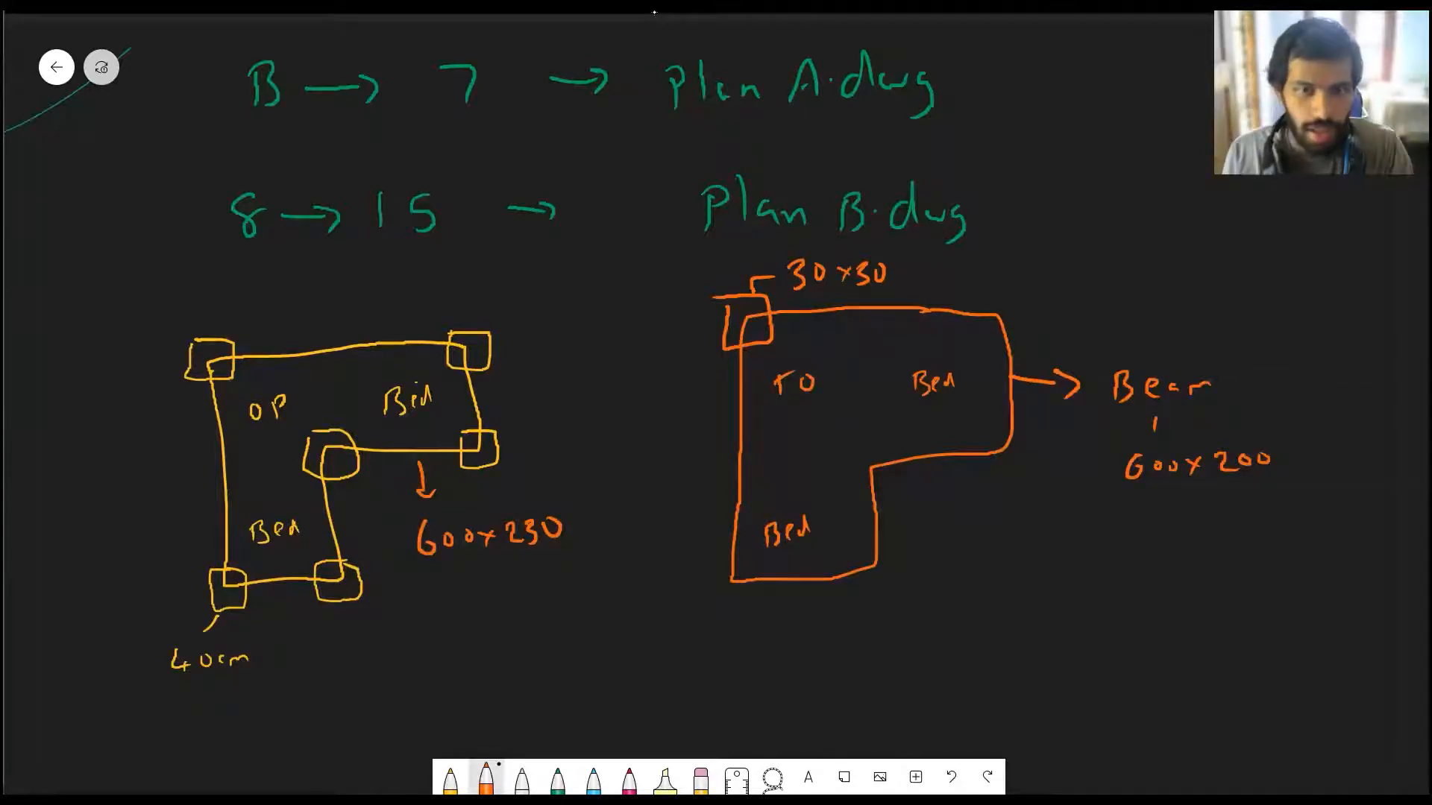
{"action": "key", "text": "alt+Tab"}
{"action": "key", "text": "alt+Tab"}
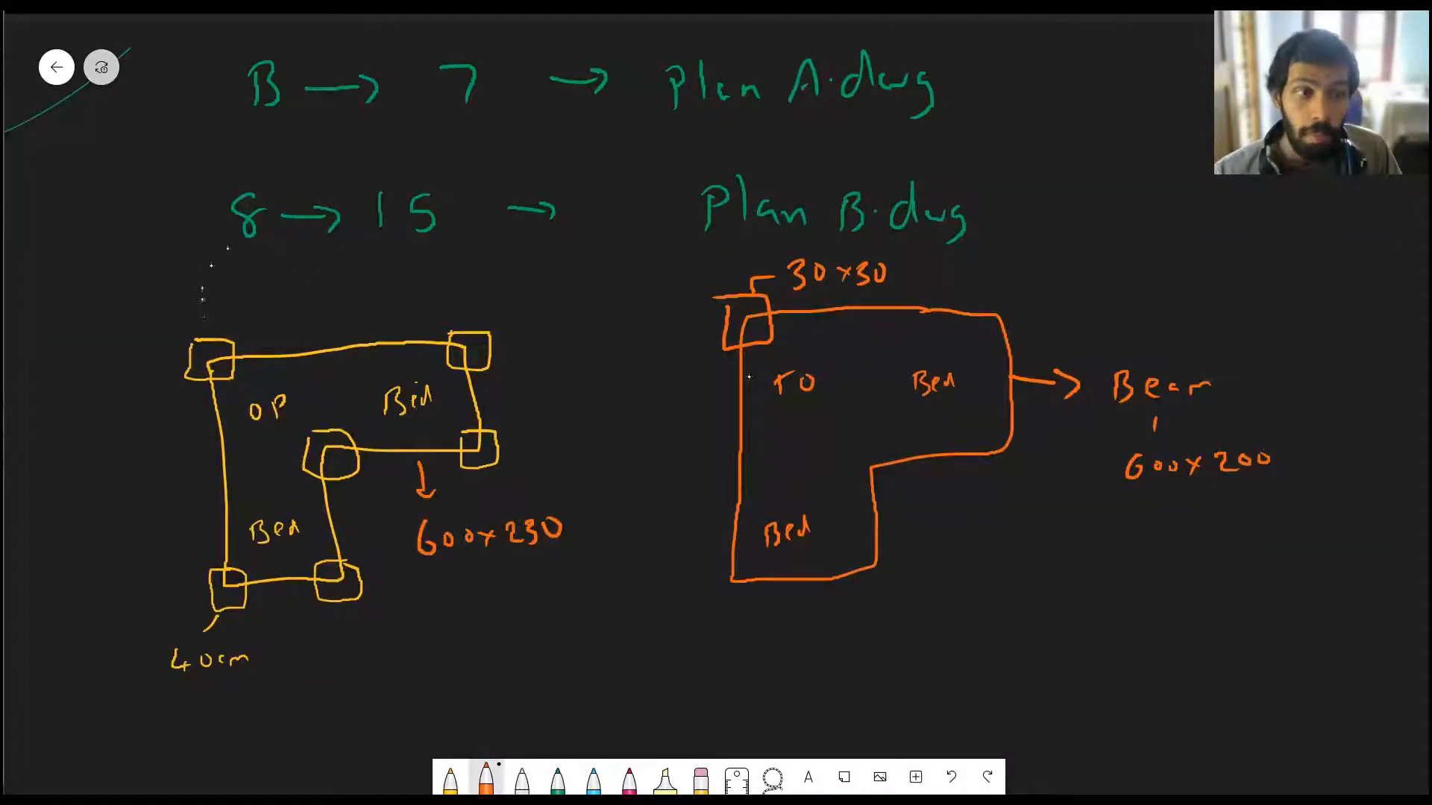
Step: Mark the lower-left corner of both plans as point A in magenta with a leader line
{"action": "left_click", "coordinate": [629, 779]}
{"action": "left_click_drag", "start_coordinate": [228, 589], "coordinate": [84, 626]}
{"action": "left_click_drag", "start_coordinate": [734, 580], "coordinate": [657, 610]}
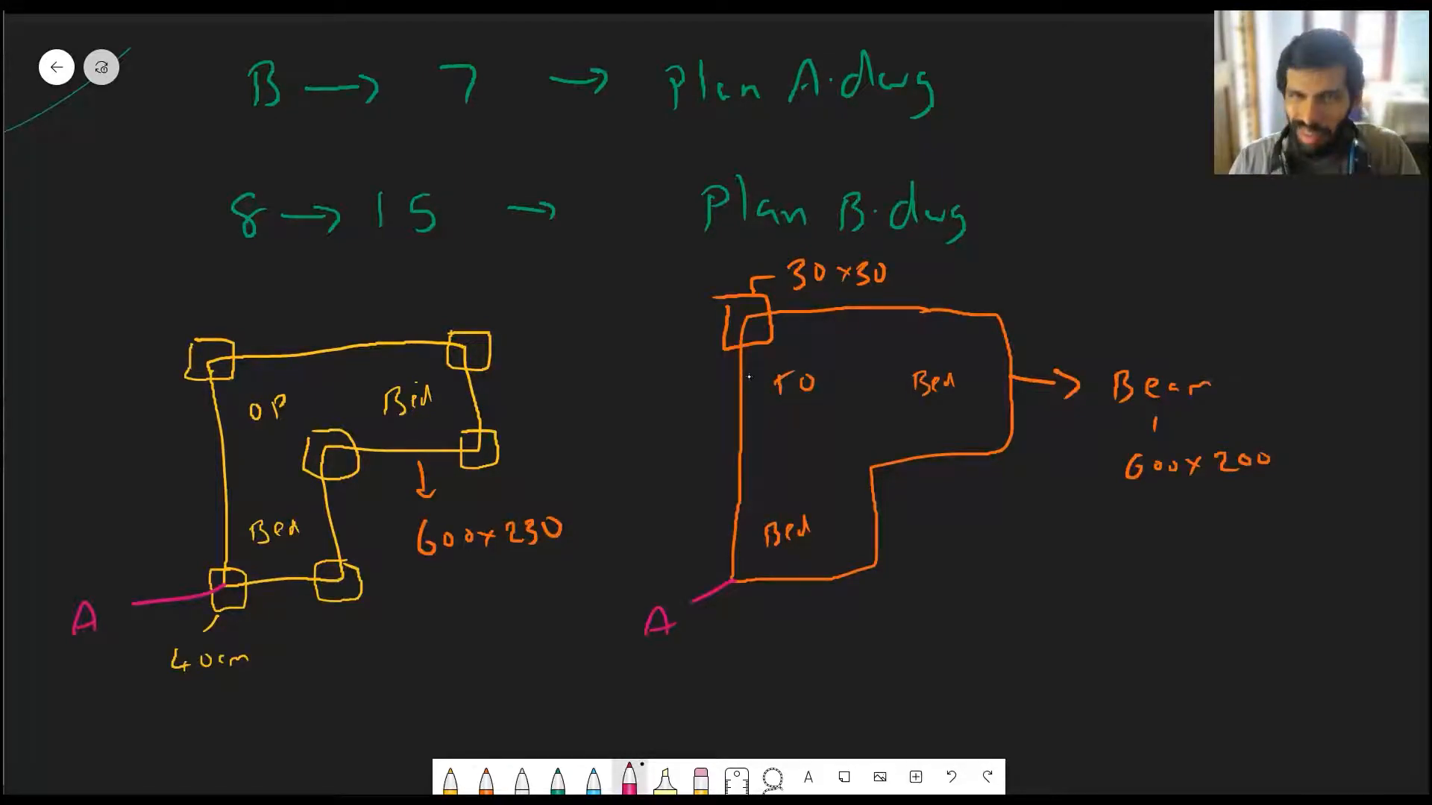
Step: Switch to AutoCAD and set the drawing's insertion scale units to Centimeters
{"action": "key", "text": "alt+Tab"}
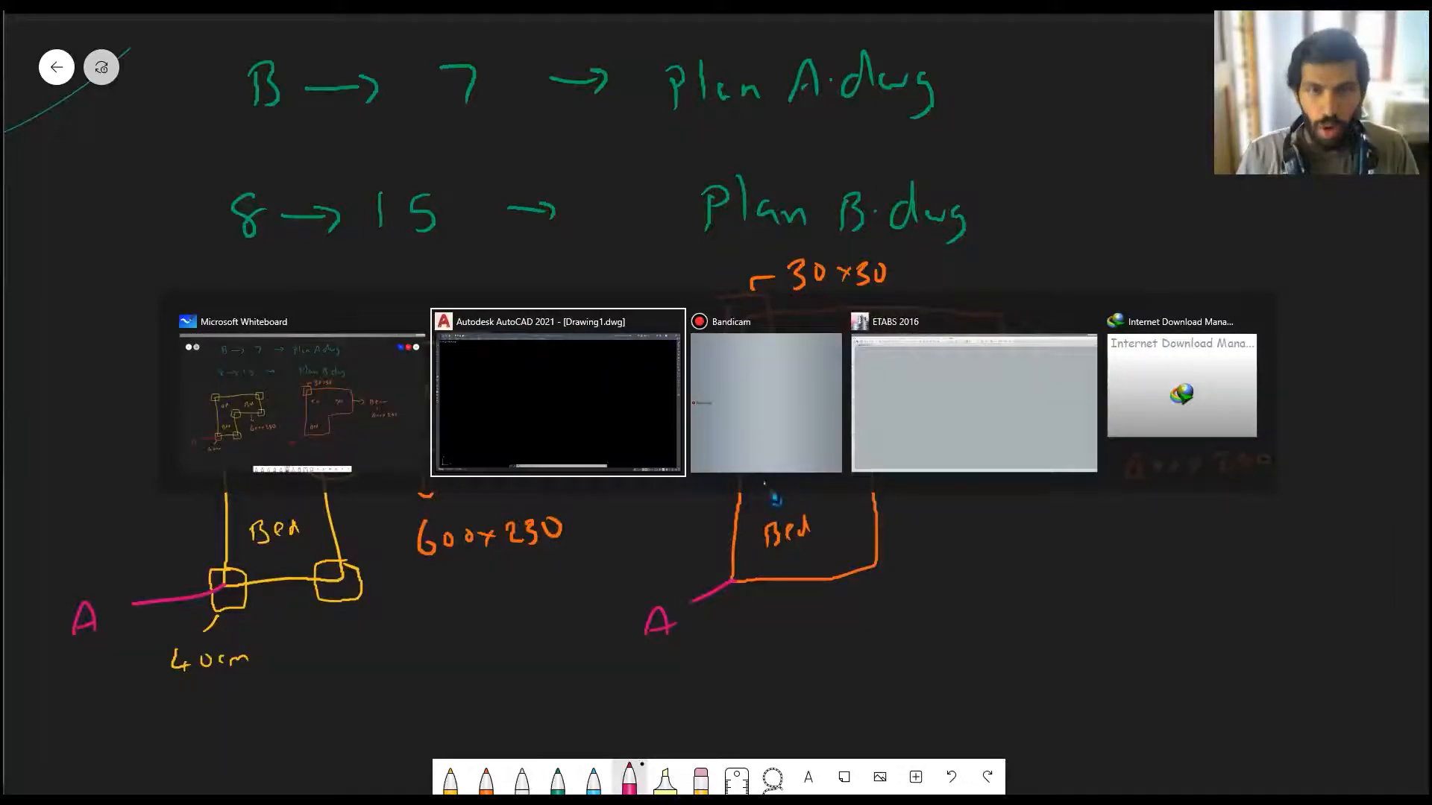
{"action": "type", "text": "UNIts"}
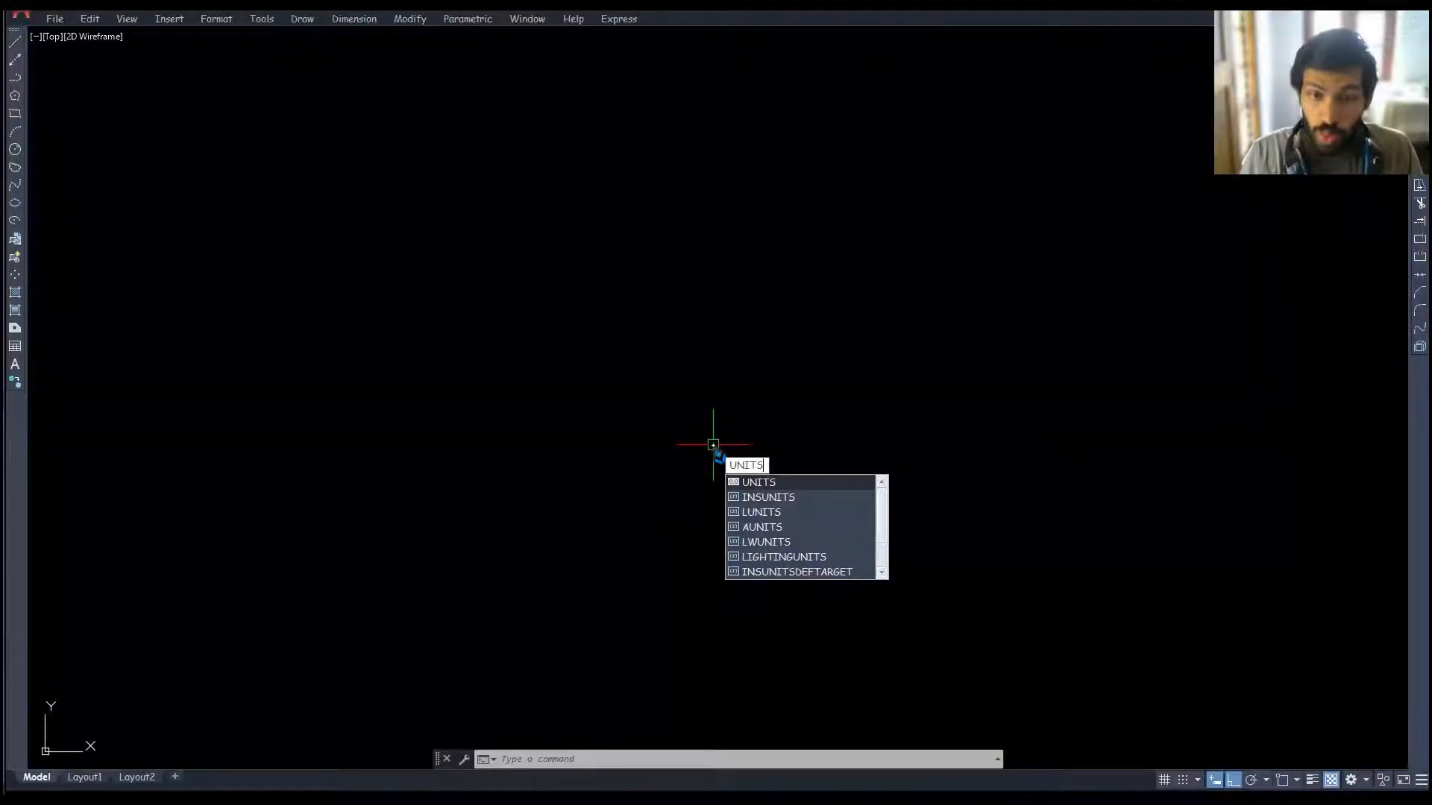
{"action": "key", "text": "Return"}
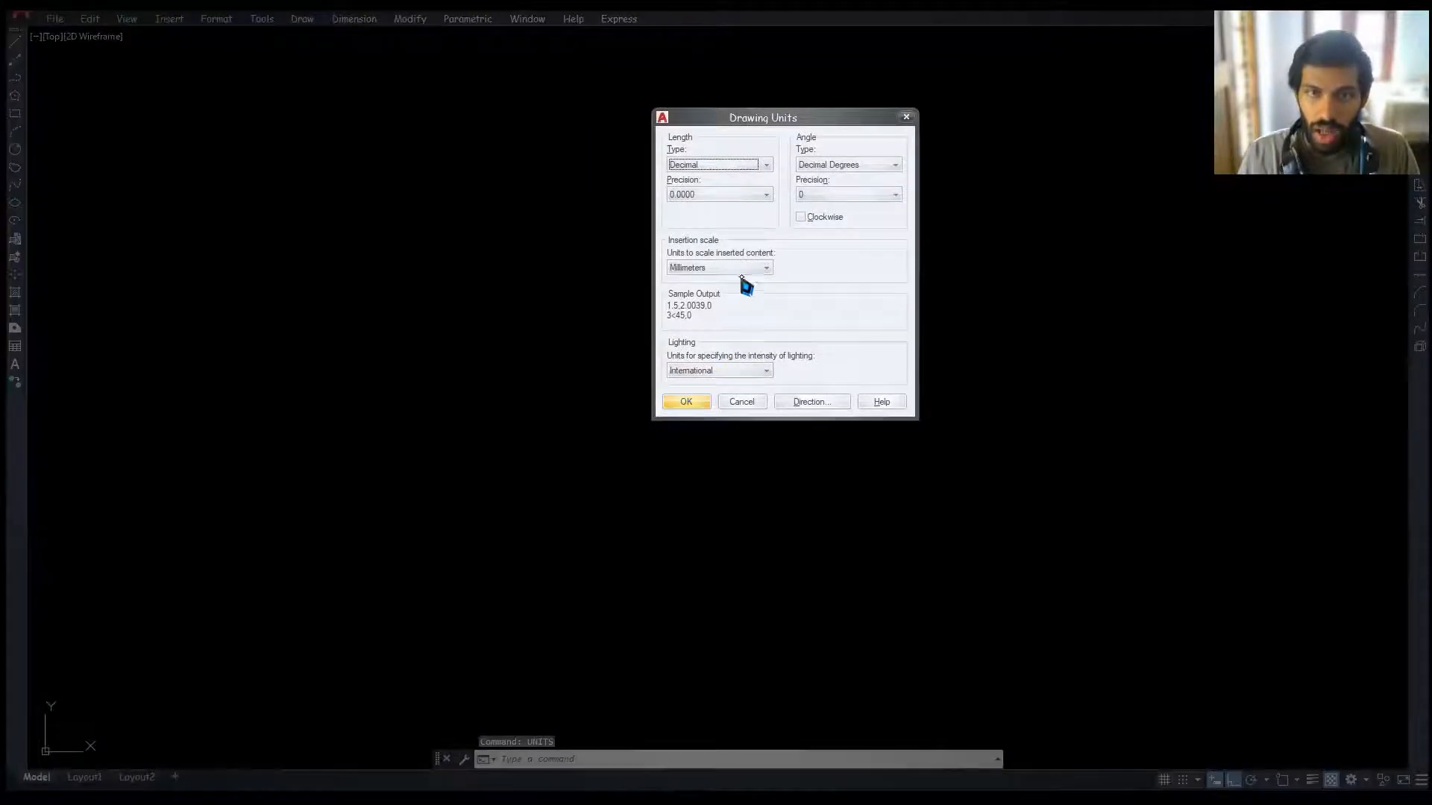
{"action": "left_click", "coordinate": [742, 268]}
{"action": "left_click", "coordinate": [731, 329]}
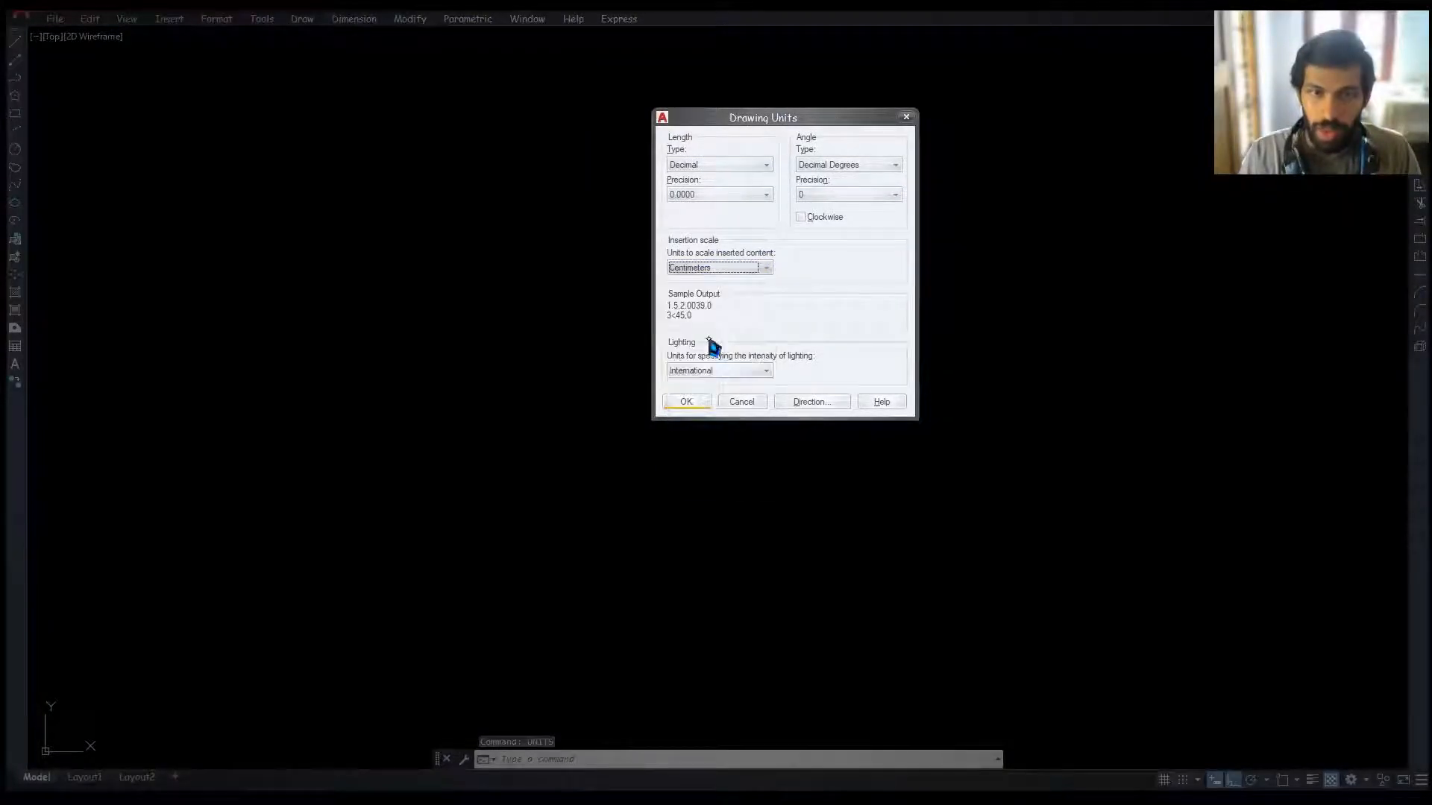
{"action": "left_click", "coordinate": [686, 402]}
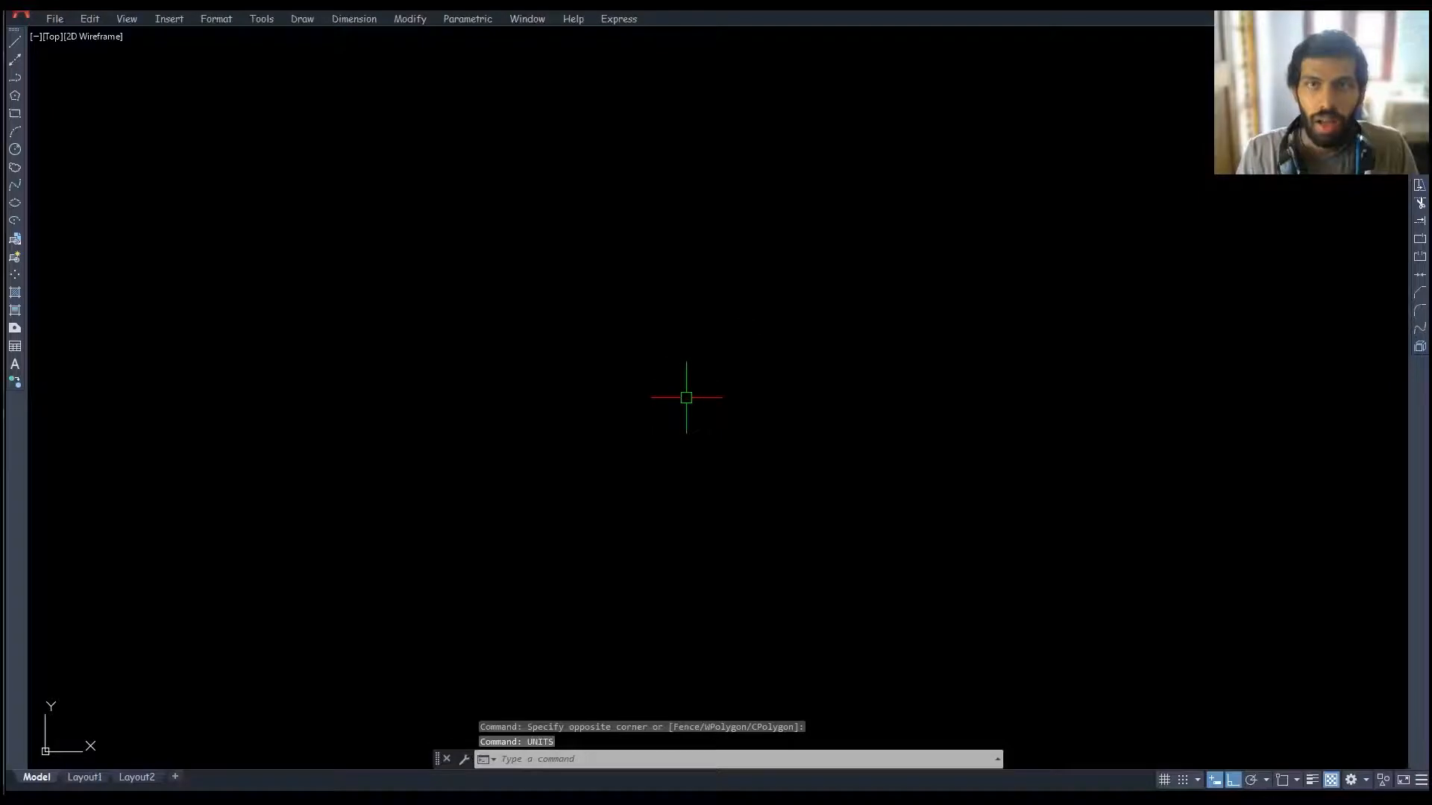
Step: Open the layer manager and create a new layer named beam
{"action": "scroll", "coordinate": [845, 470], "scroll_direction": "down", "scroll_amount": 5}
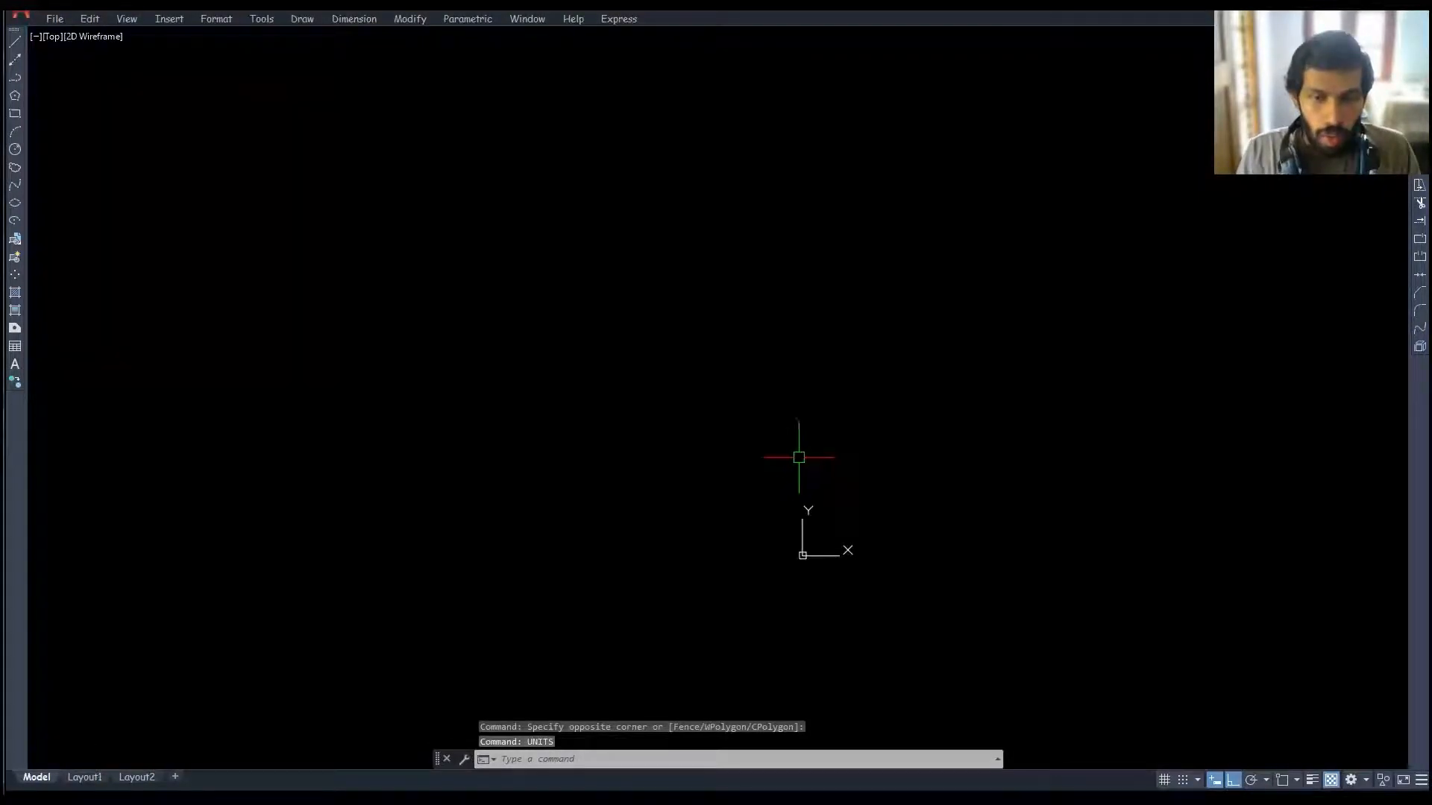
{"action": "type", "text": "la"}
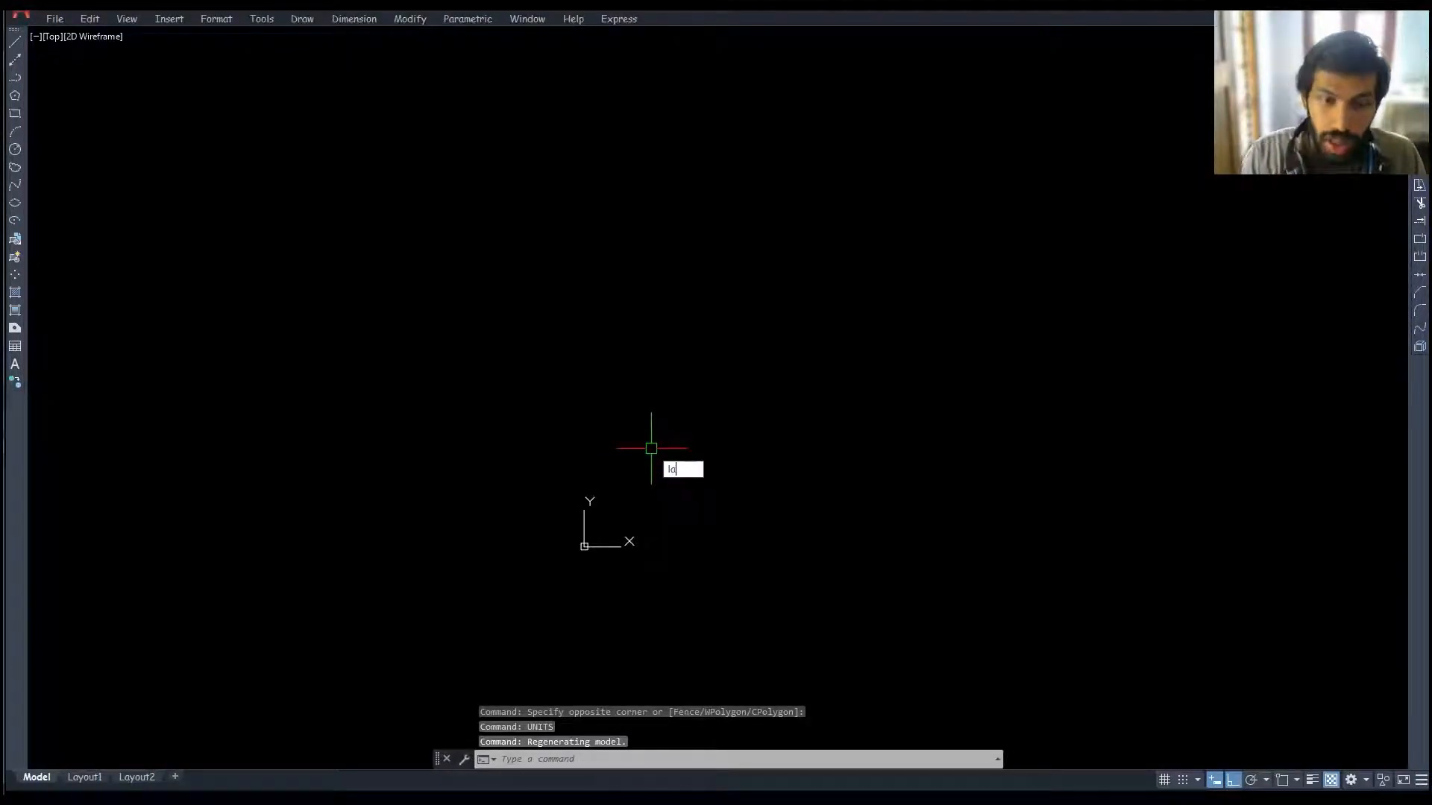
{"action": "key", "text": "Return"}
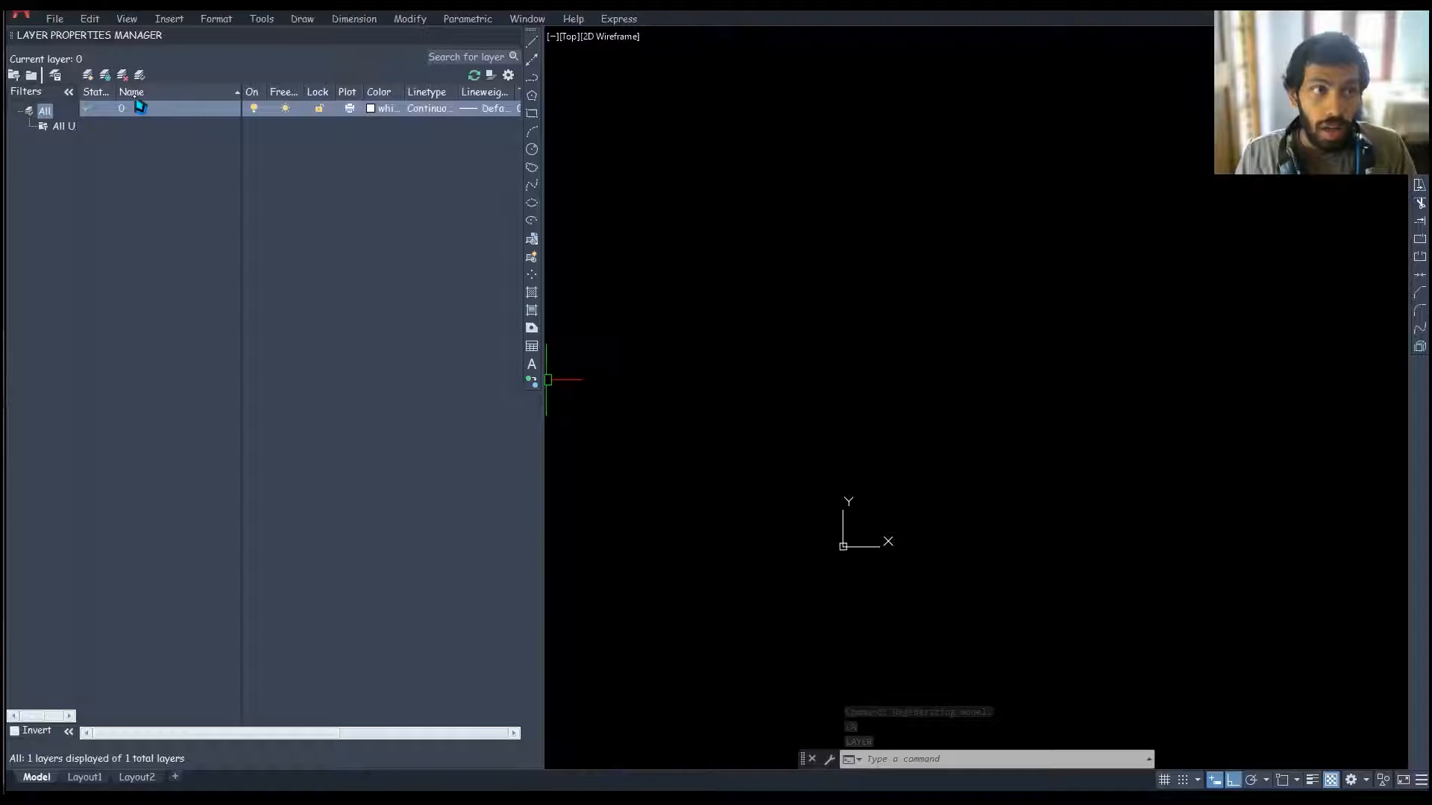
{"action": "left_click", "coordinate": [87, 74]}
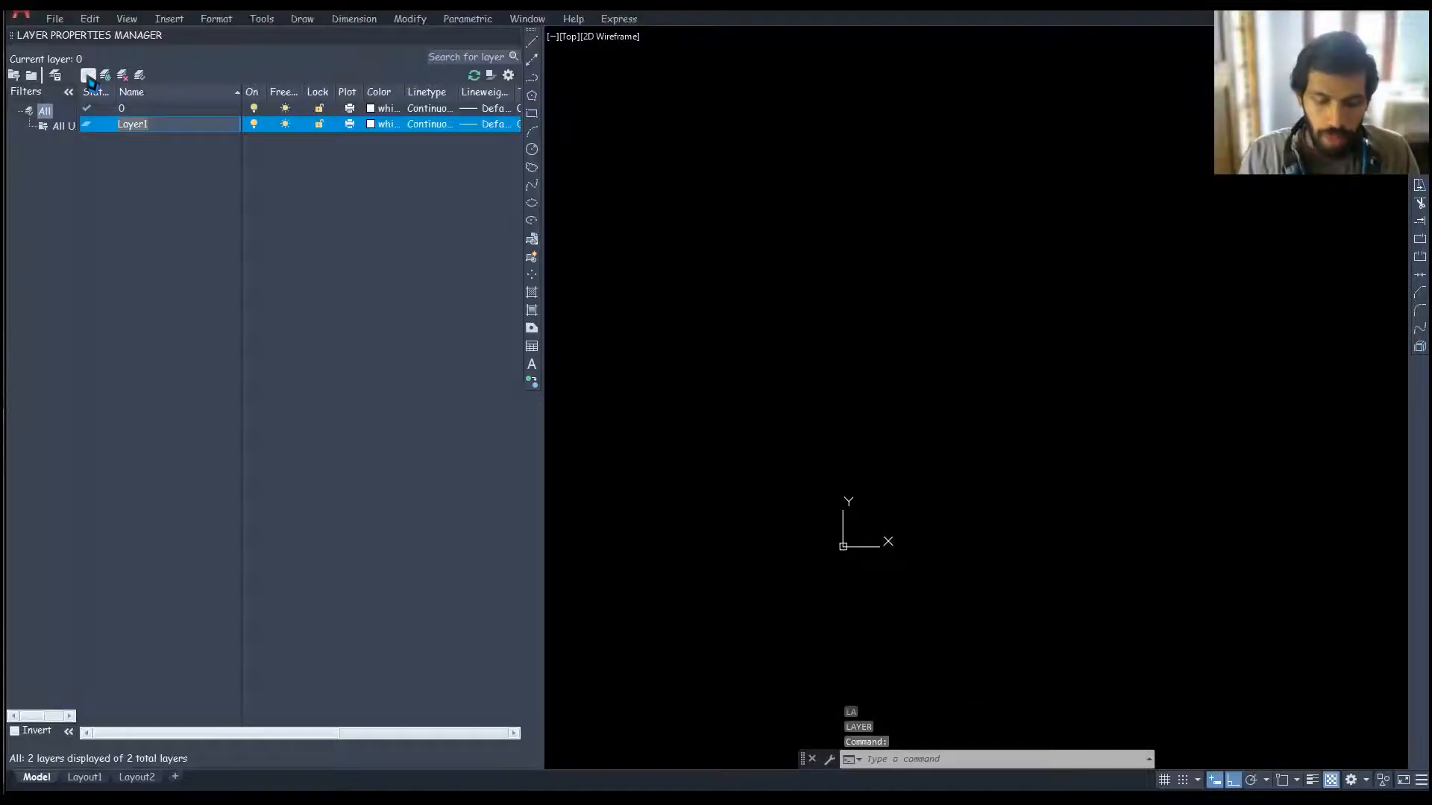
{"action": "type", "text": "beam"}
{"action": "key", "text": "Return"}
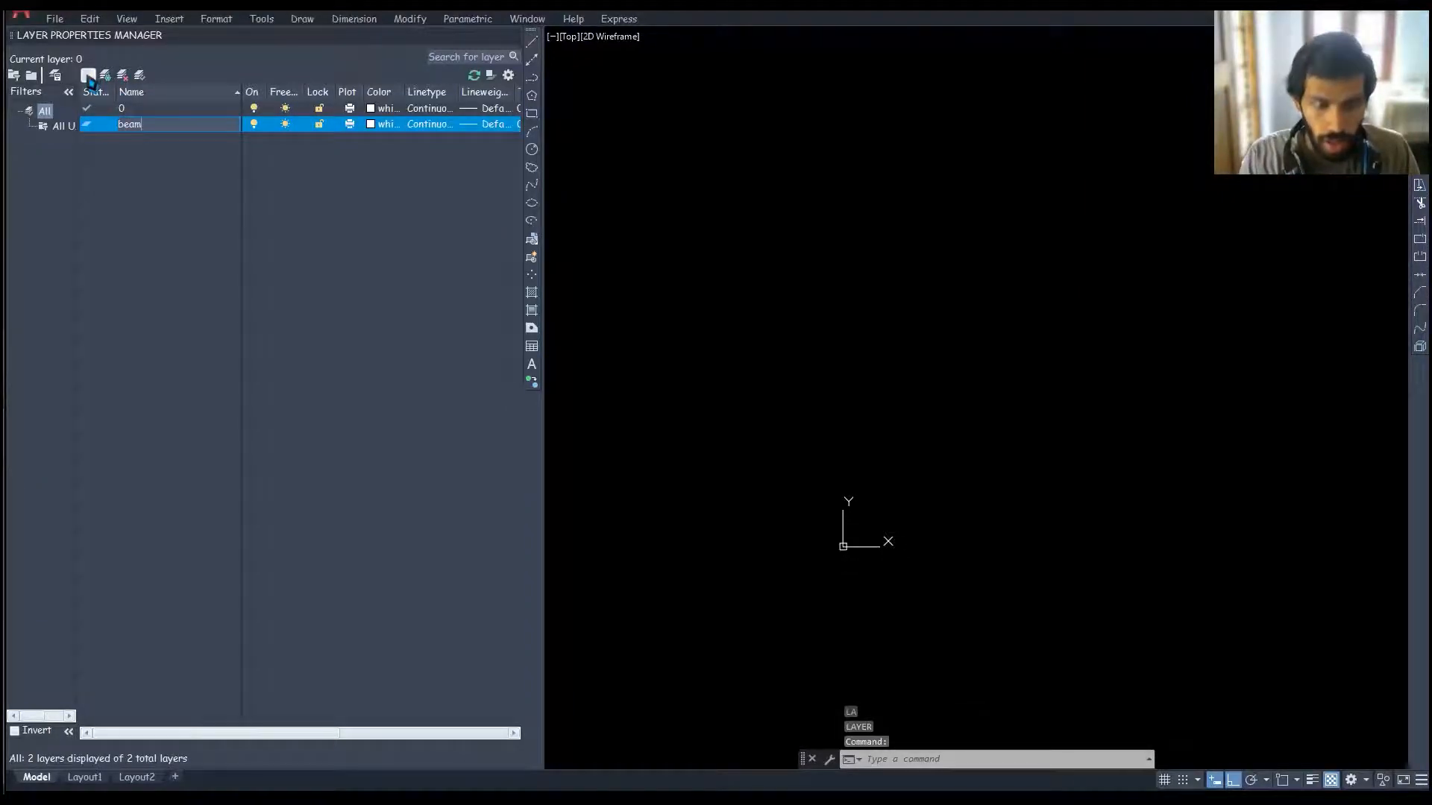
Step: Add three more layers named column, slab and opening
{"action": "key", "text": "alt+n"}
{"action": "type", "text": "column"}
{"action": "key", "text": "Return"}
{"action": "key", "text": "alt+n"}
{"action": "type", "text": "slab"}
{"action": "left_click", "coordinate": [88, 76]}
{"action": "type", "text": "opening"}
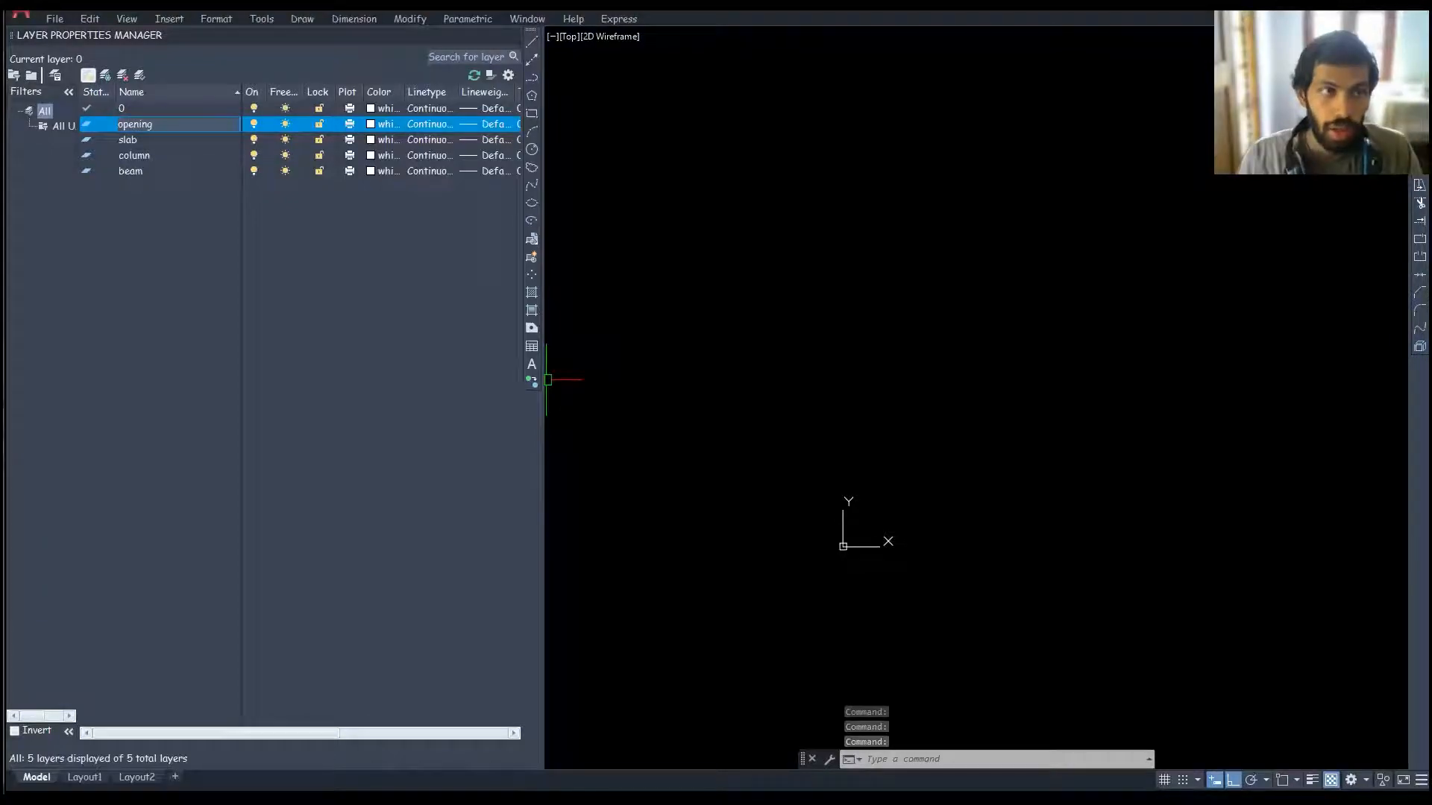
{"action": "key", "text": "Return"}
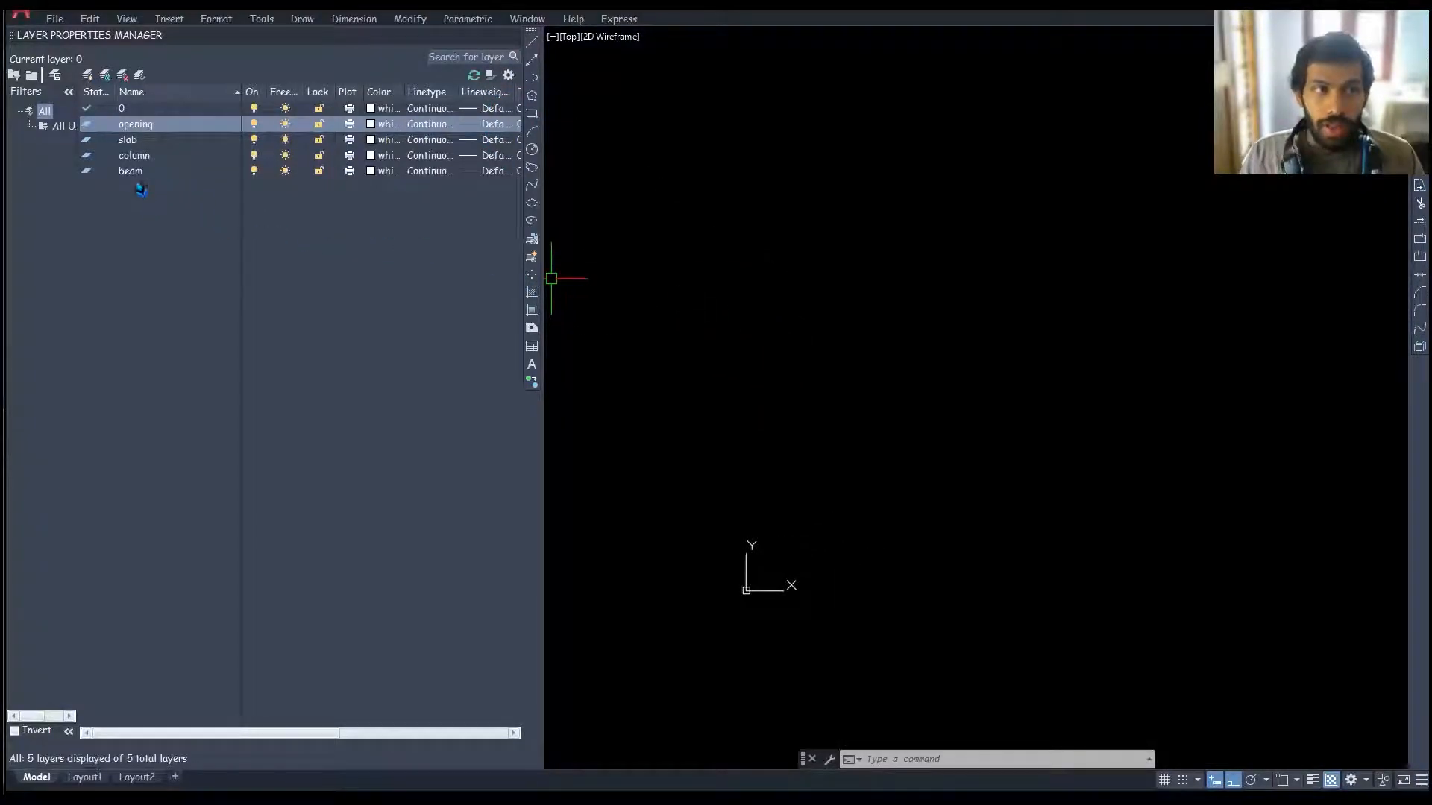
Step: Make the beam layer current and begin the plan outline with a horizontal line 400 long to the right
{"action": "left_click", "coordinate": [140, 173]}
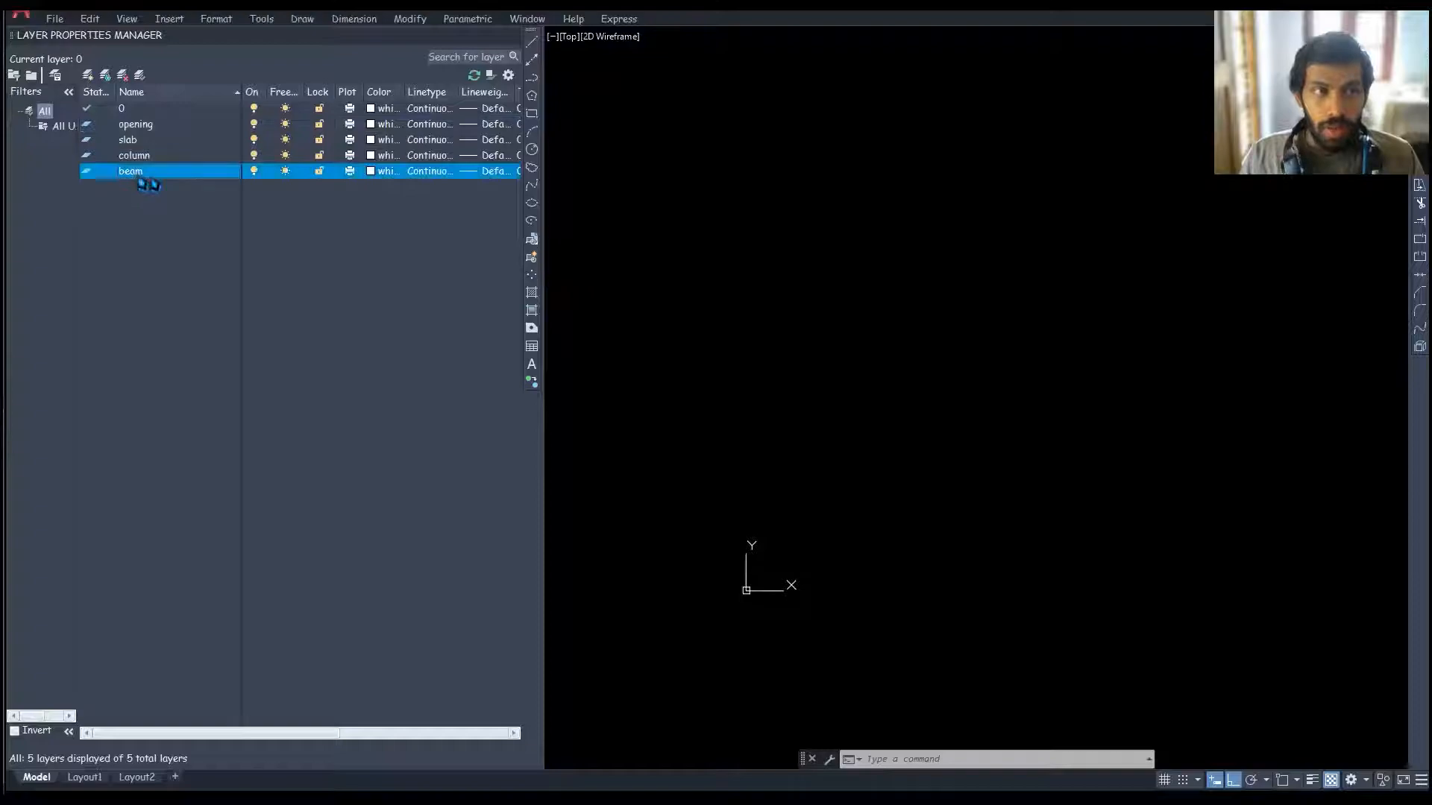
{"action": "left_click", "coordinate": [140, 76]}
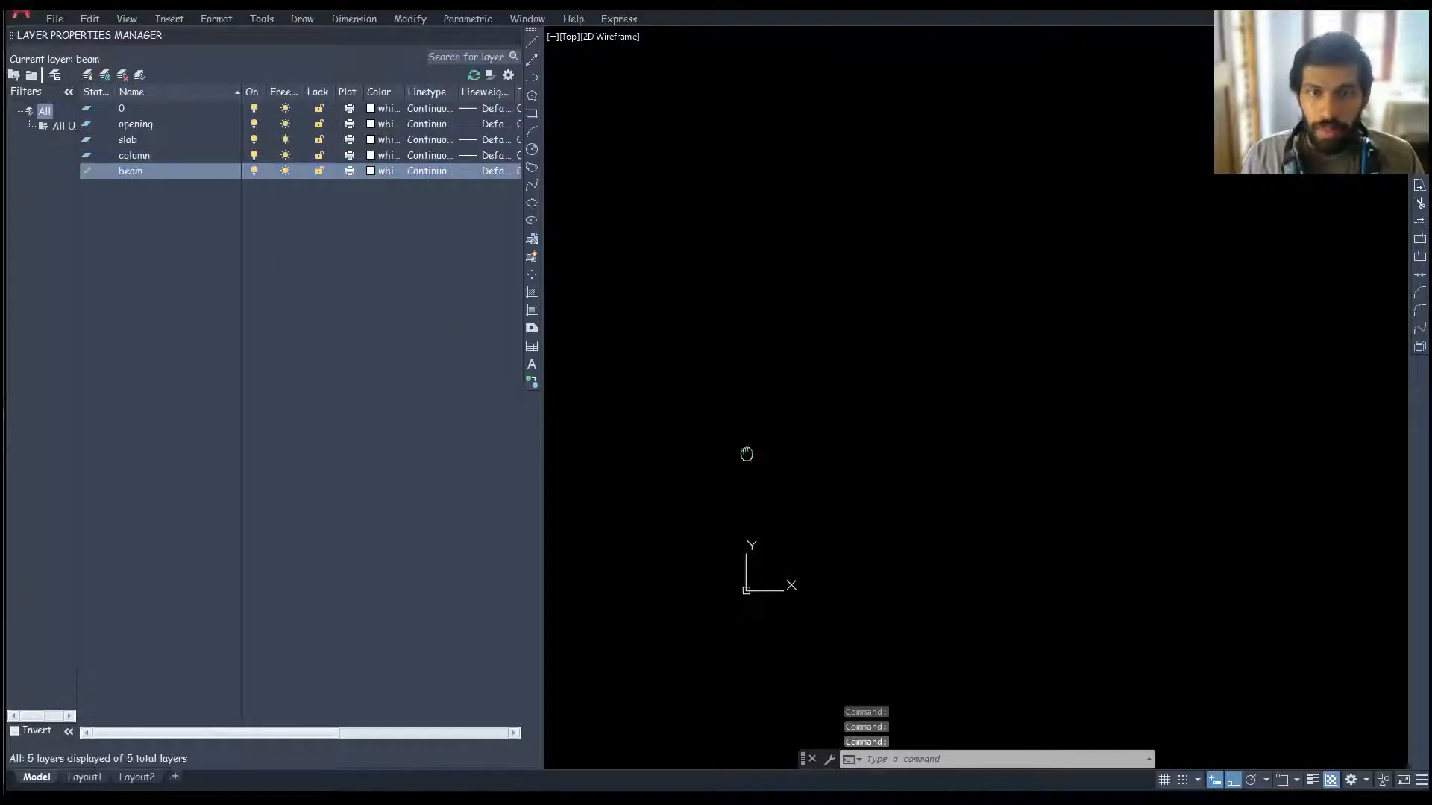
{"action": "middle_click_drag", "start_coordinate": [765, 468], "coordinate": [701, 499]}
{"action": "type", "text": "l"}
{"action": "key", "text": "Return"}
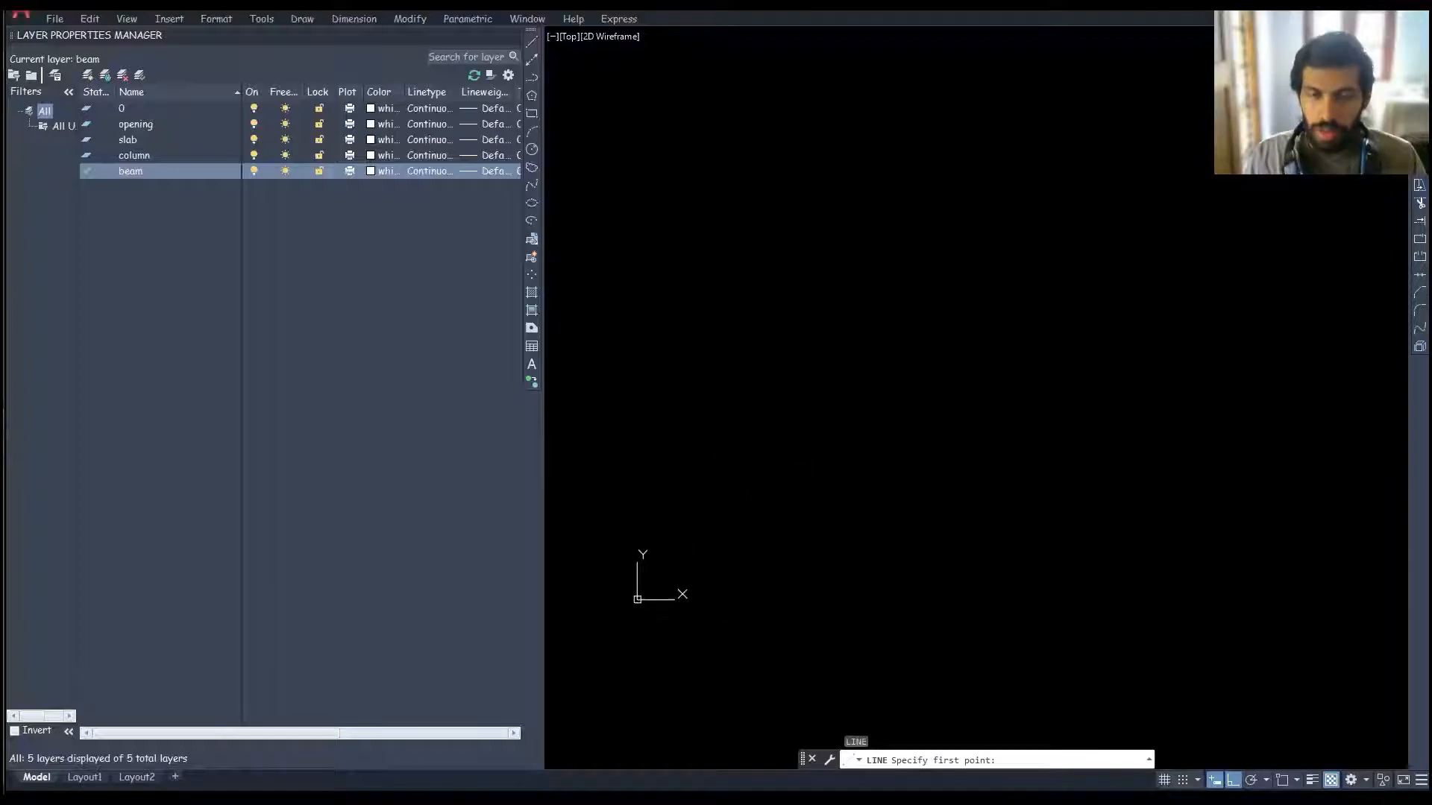
{"action": "left_click", "coordinate": [685, 486]}
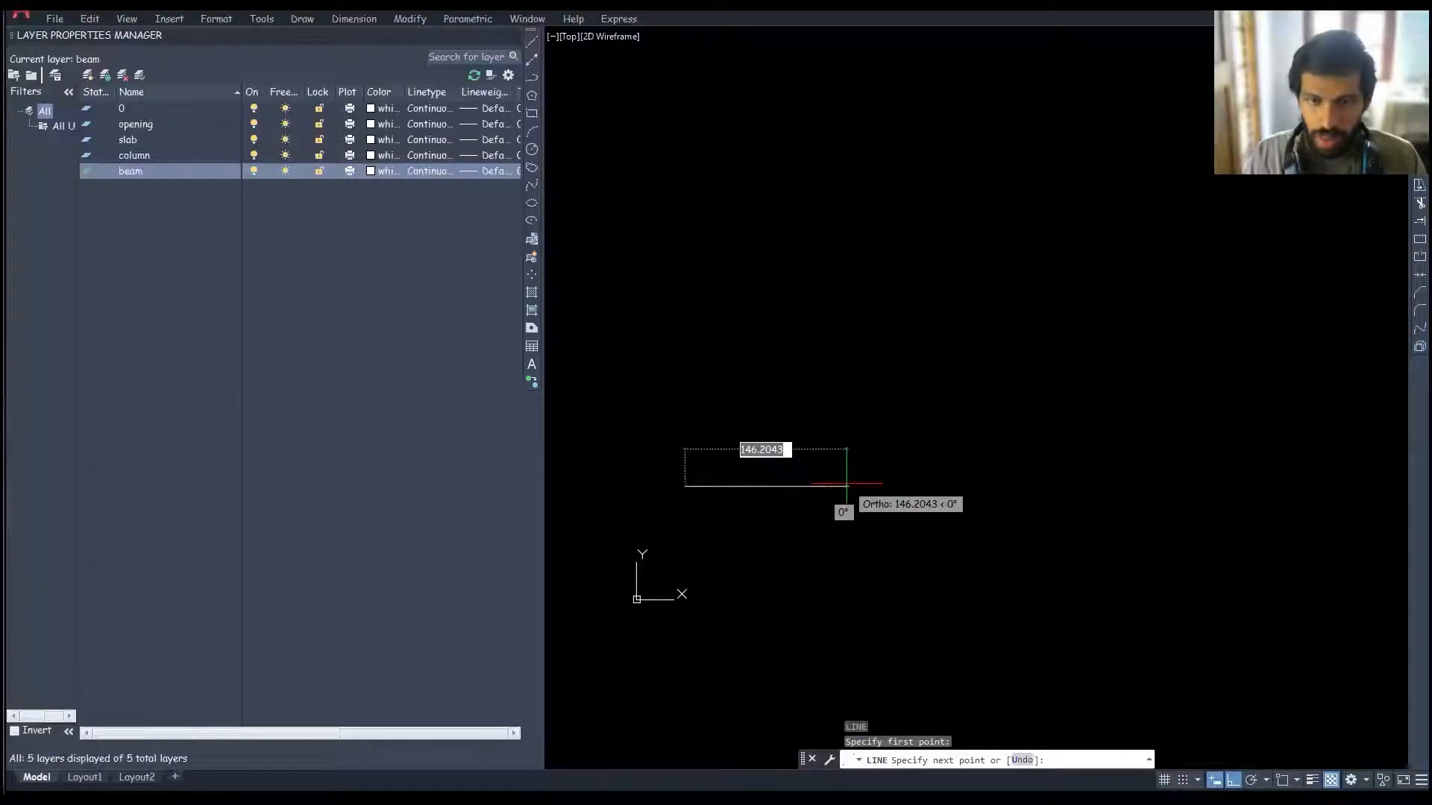
{"action": "type", "text": "400"}
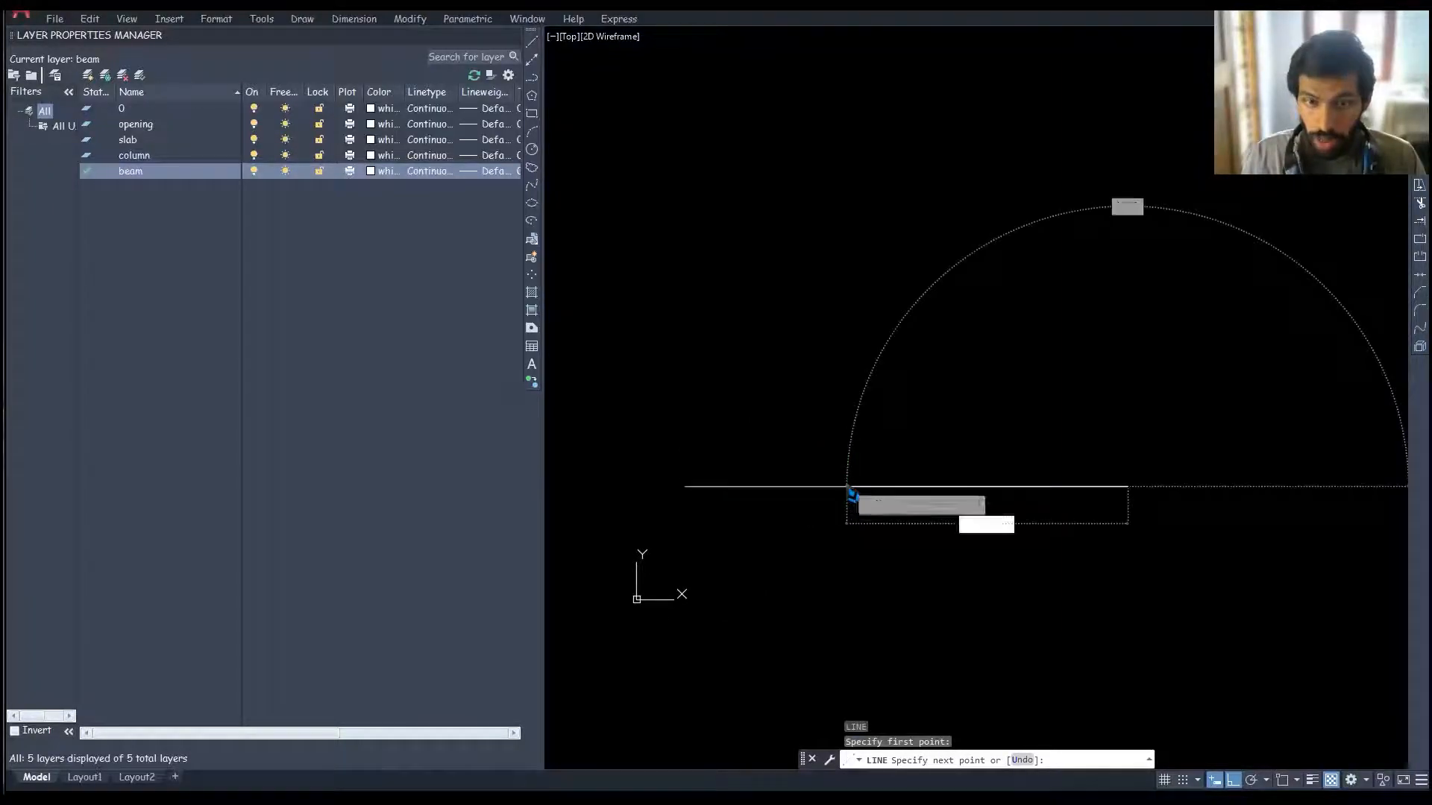
{"action": "key", "text": "Return"}
Step: Continue the beam outline with segments 300 up, 400 to the right and 500 up
{"action": "mouse_move", "coordinate": [850, 492]}
{"action": "middle_mouse_down"}
{"action": "mouse_move", "coordinate": [1007, 410]}
{"action": "mouse_move", "coordinate": [898, 504]}
{"action": "middle_mouse_up"}
{"action": "scroll", "coordinate": [918, 389], "scroll_direction": "down", "scroll_amount": 1}
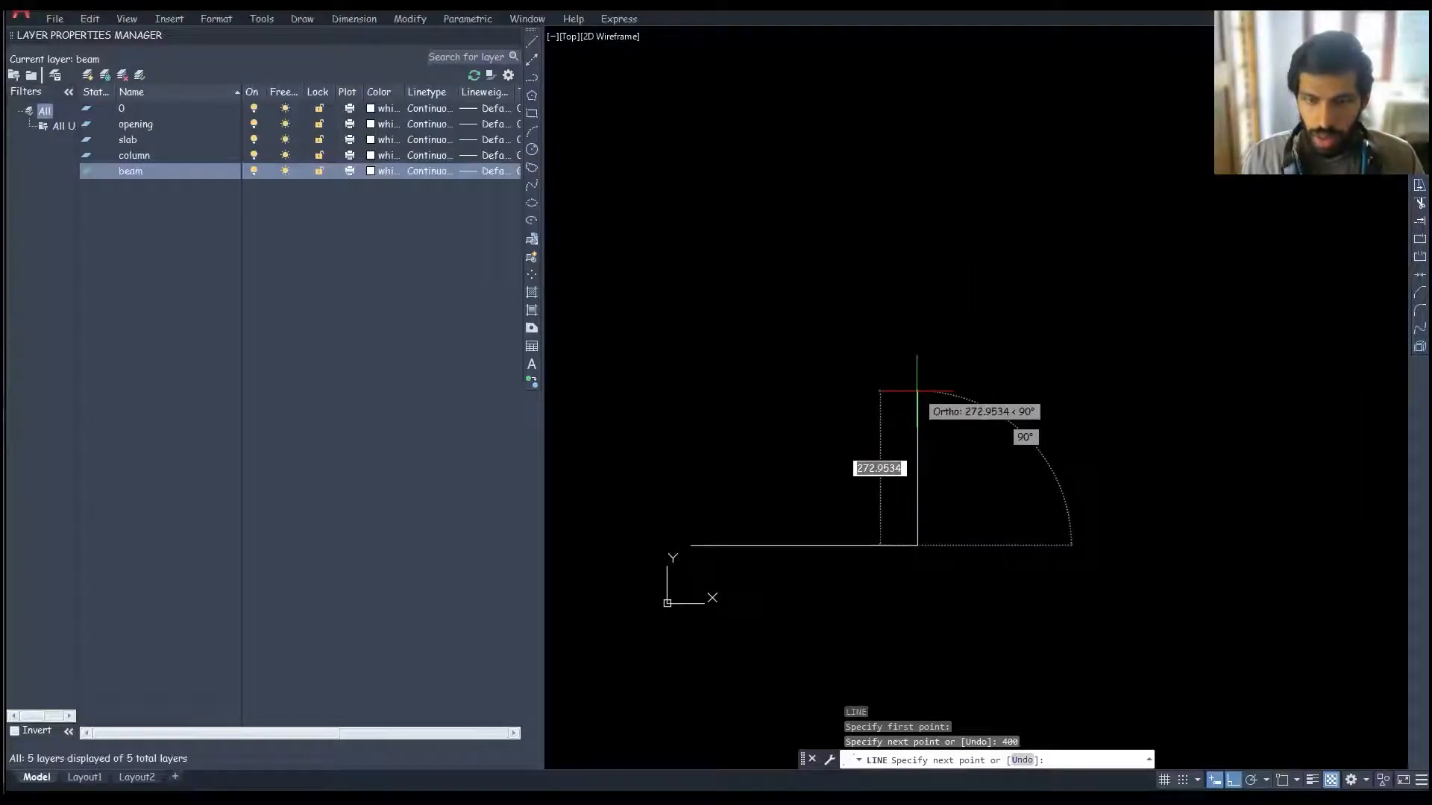
{"action": "type", "text": "300"}
{"action": "key", "text": "Return"}
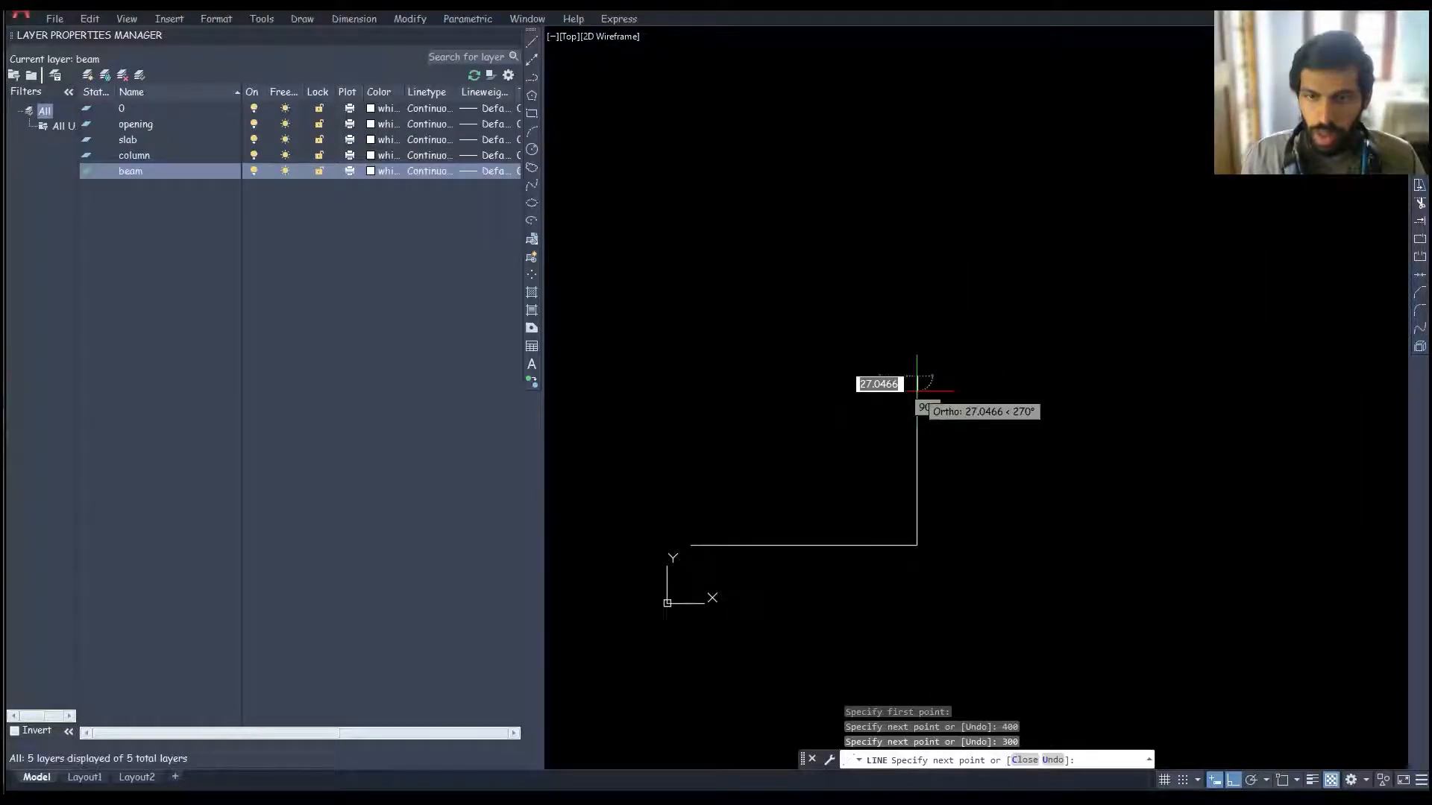
{"action": "middle_click_drag", "start_coordinate": [1045, 380], "coordinate": [895, 401]}
{"action": "type", "text": "400"}
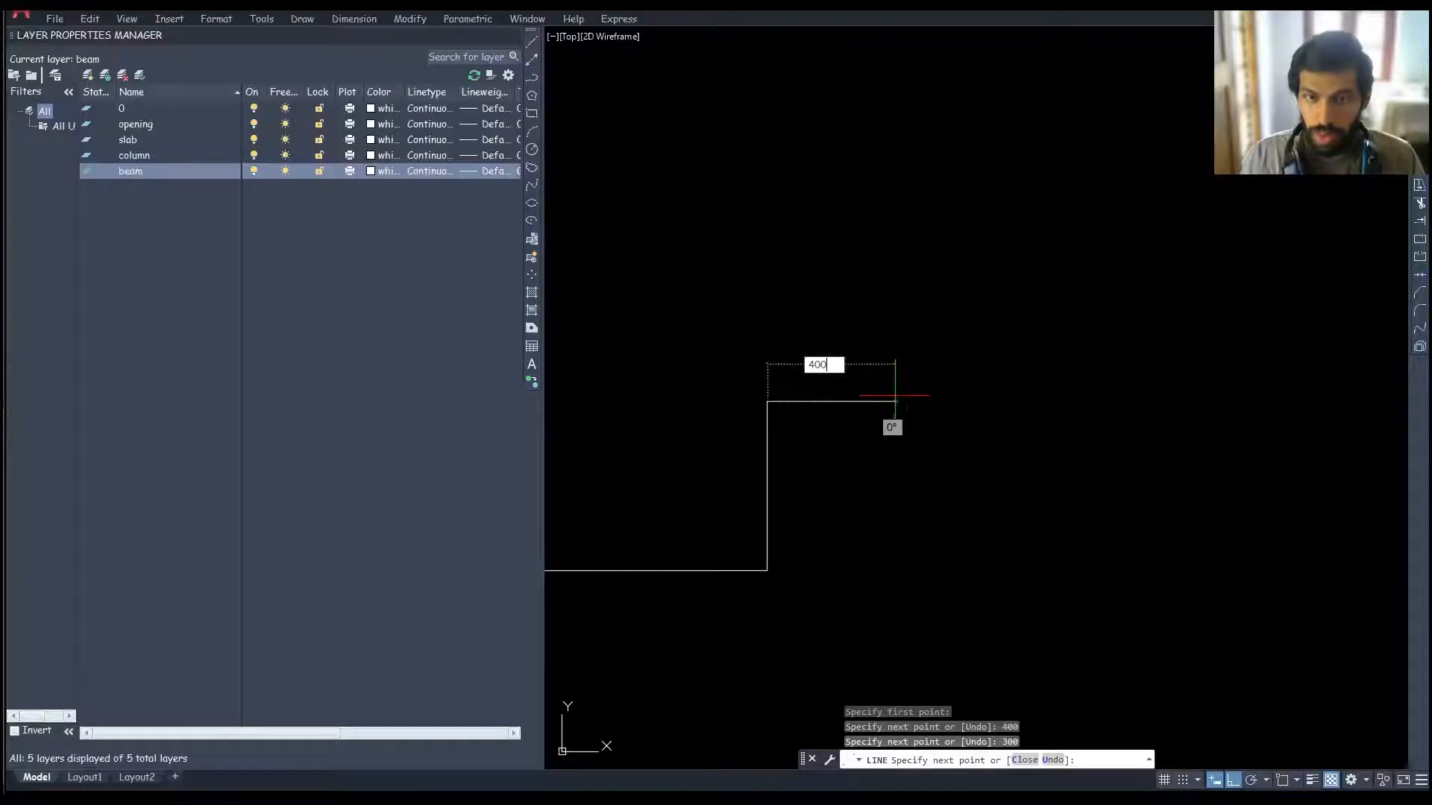
{"action": "key", "text": "Return"}
{"action": "type", "text": "500"}
{"action": "key", "text": "Return"}
{"action": "middle_click_drag", "start_coordinate": [818, 242], "coordinate": [961, 296]}
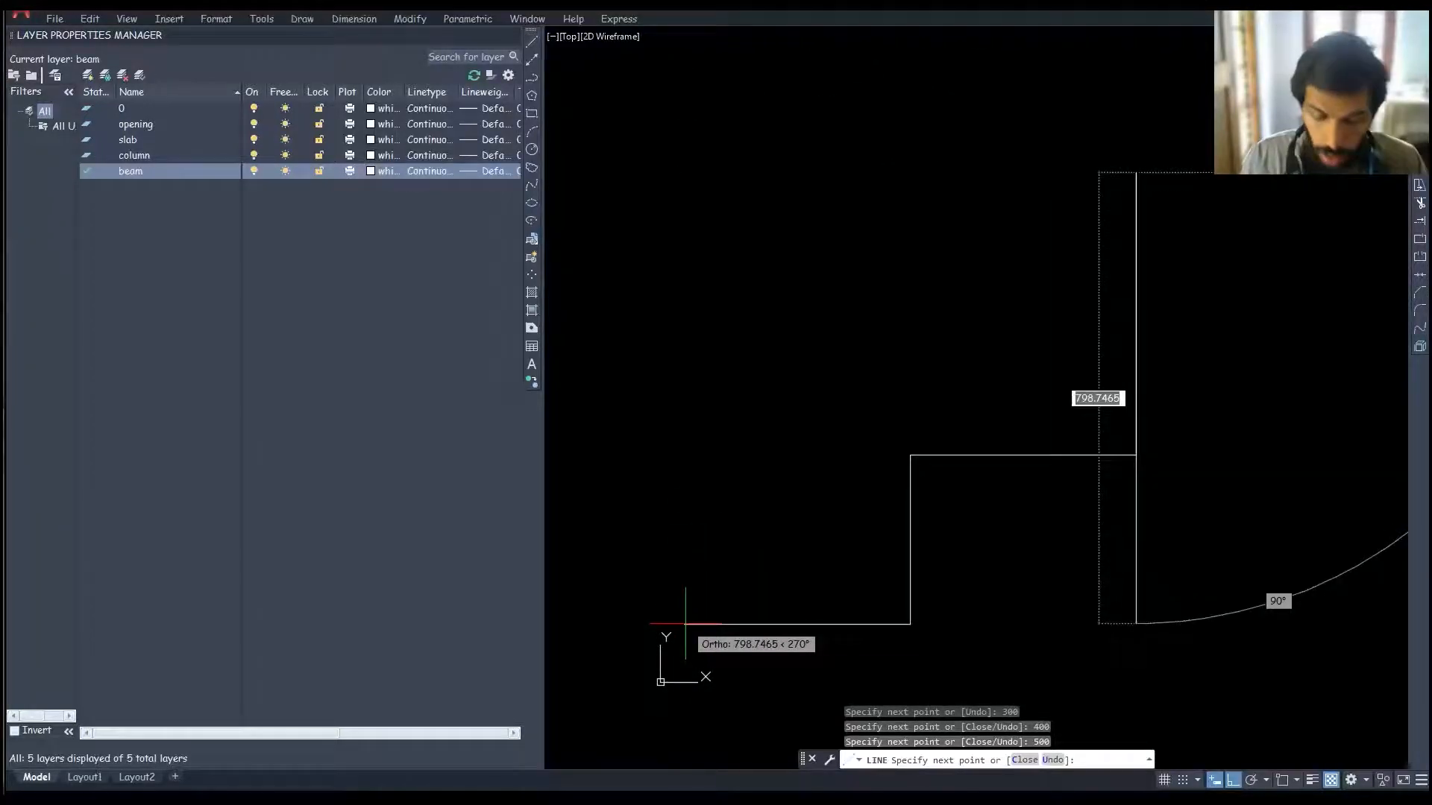
Step: Enable all object snap modes without leaving the Line command
{"action": "type", "text": "'os"}
{"action": "key", "text": "Return"}
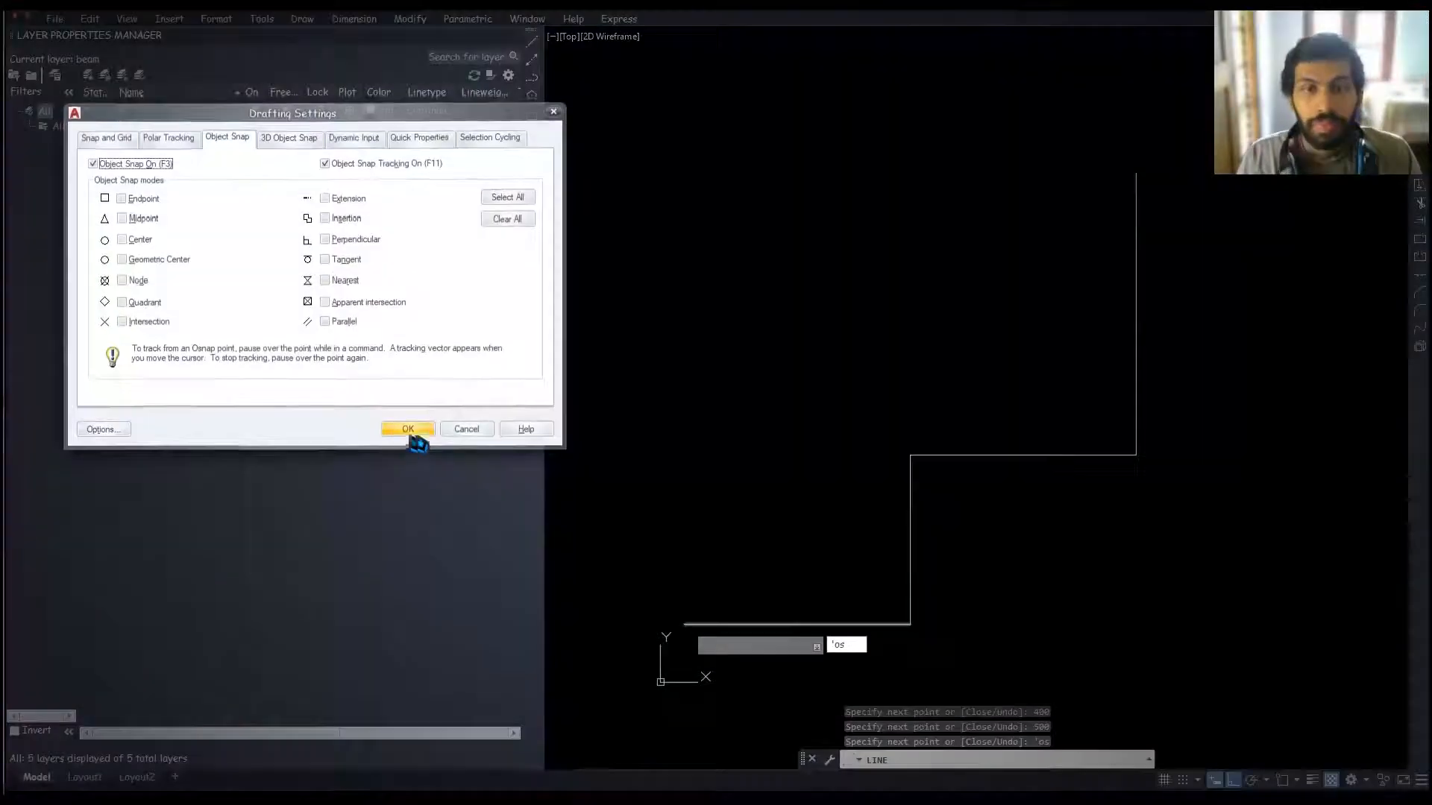
{"action": "left_click", "coordinate": [507, 198]}
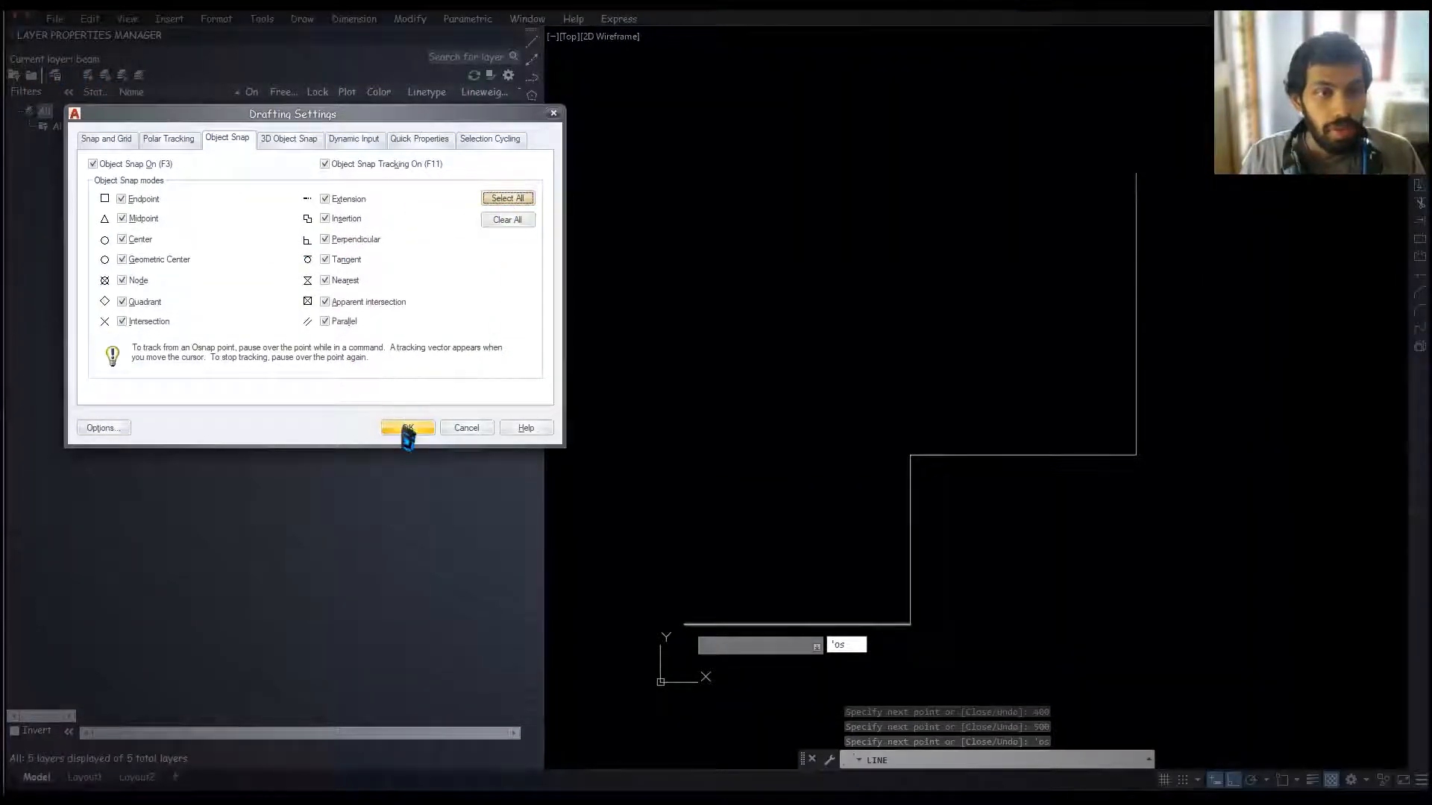
{"action": "left_click", "coordinate": [407, 428]}
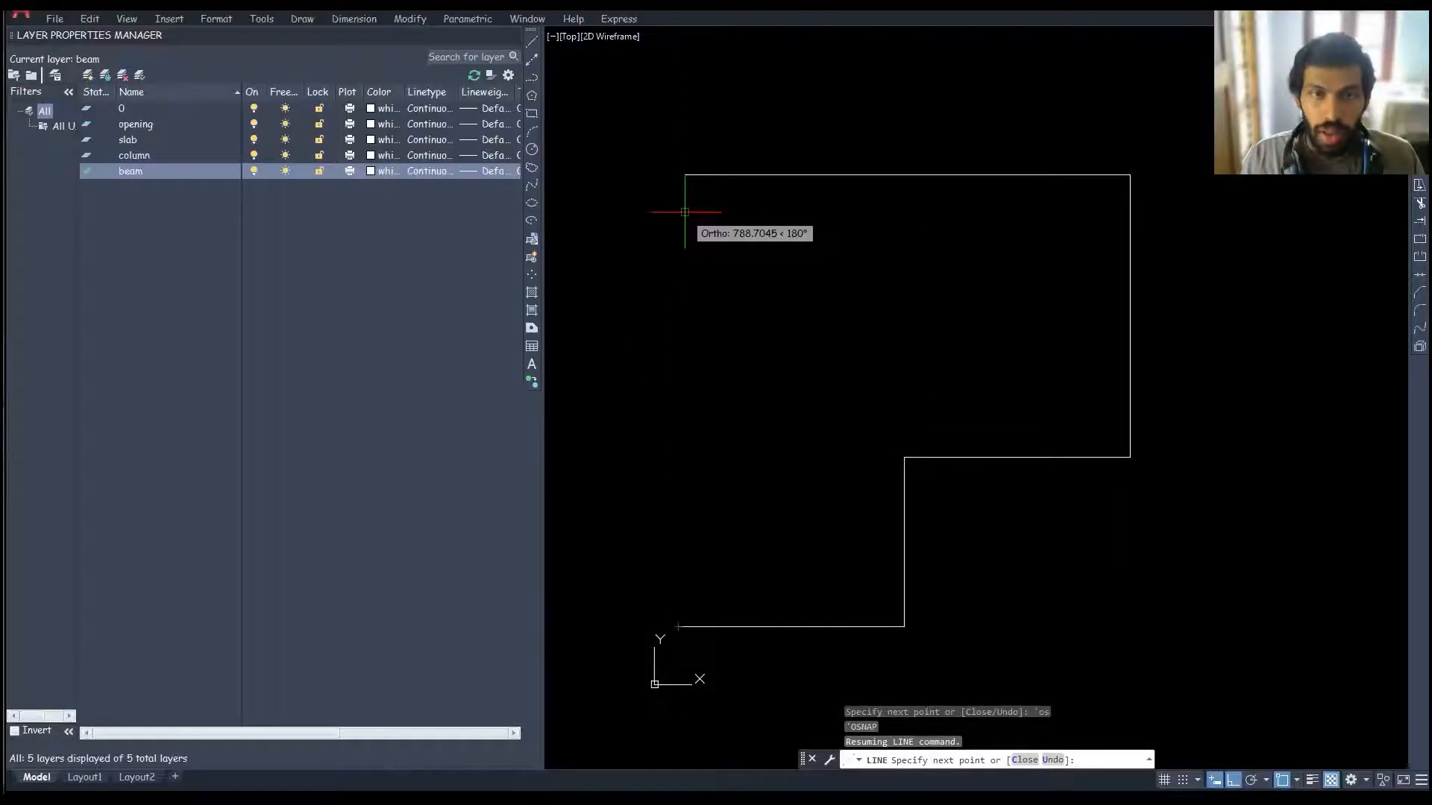
Step: Close the L-shaped outline with a top segment ending above the start point and a vertical segment down to it
{"action": "left_click", "coordinate": [675, 191]}
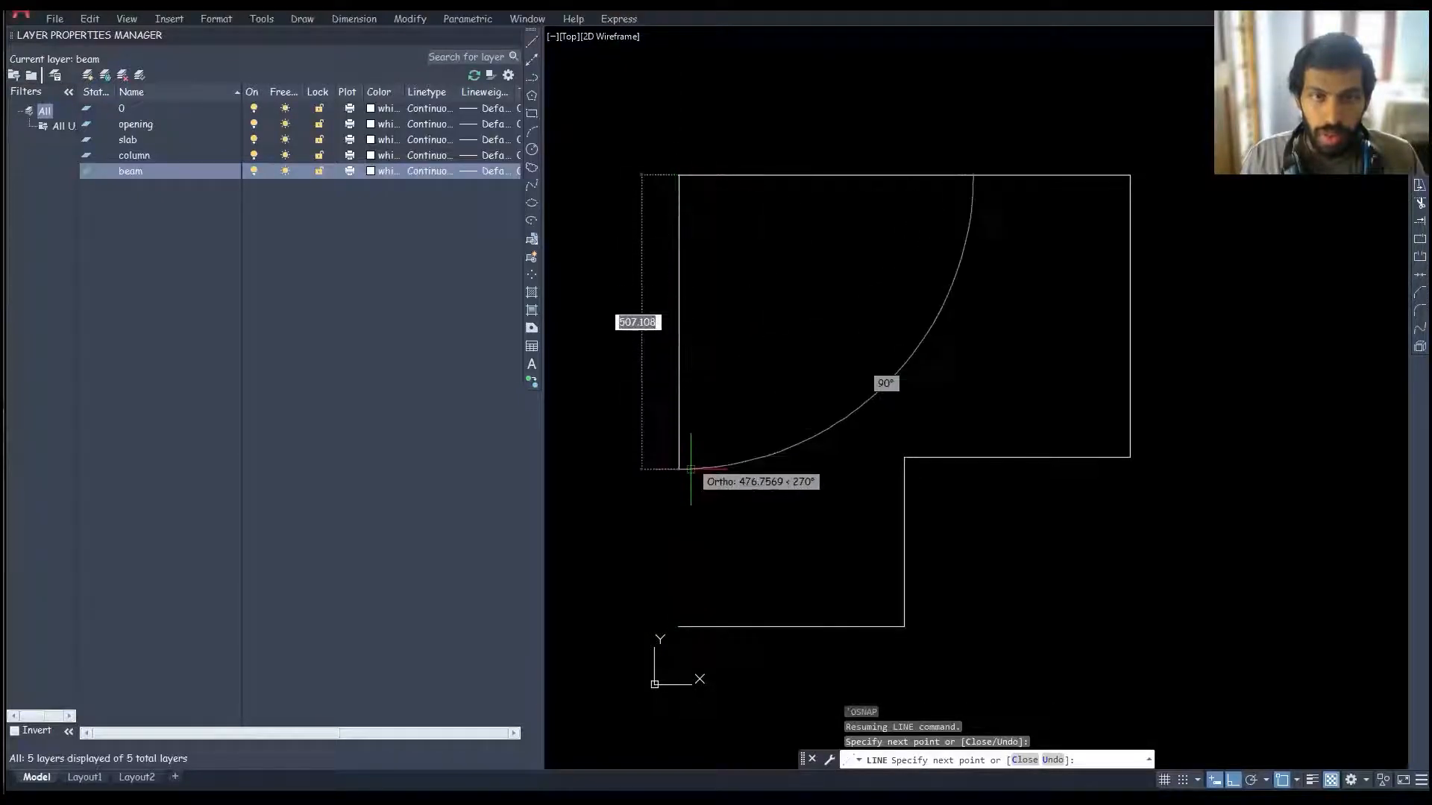
{"action": "left_click", "coordinate": [678, 625]}
{"action": "key", "text": "Escape"}
{"action": "scroll", "coordinate": [732, 562], "scroll_direction": "down", "scroll_amount": 1}
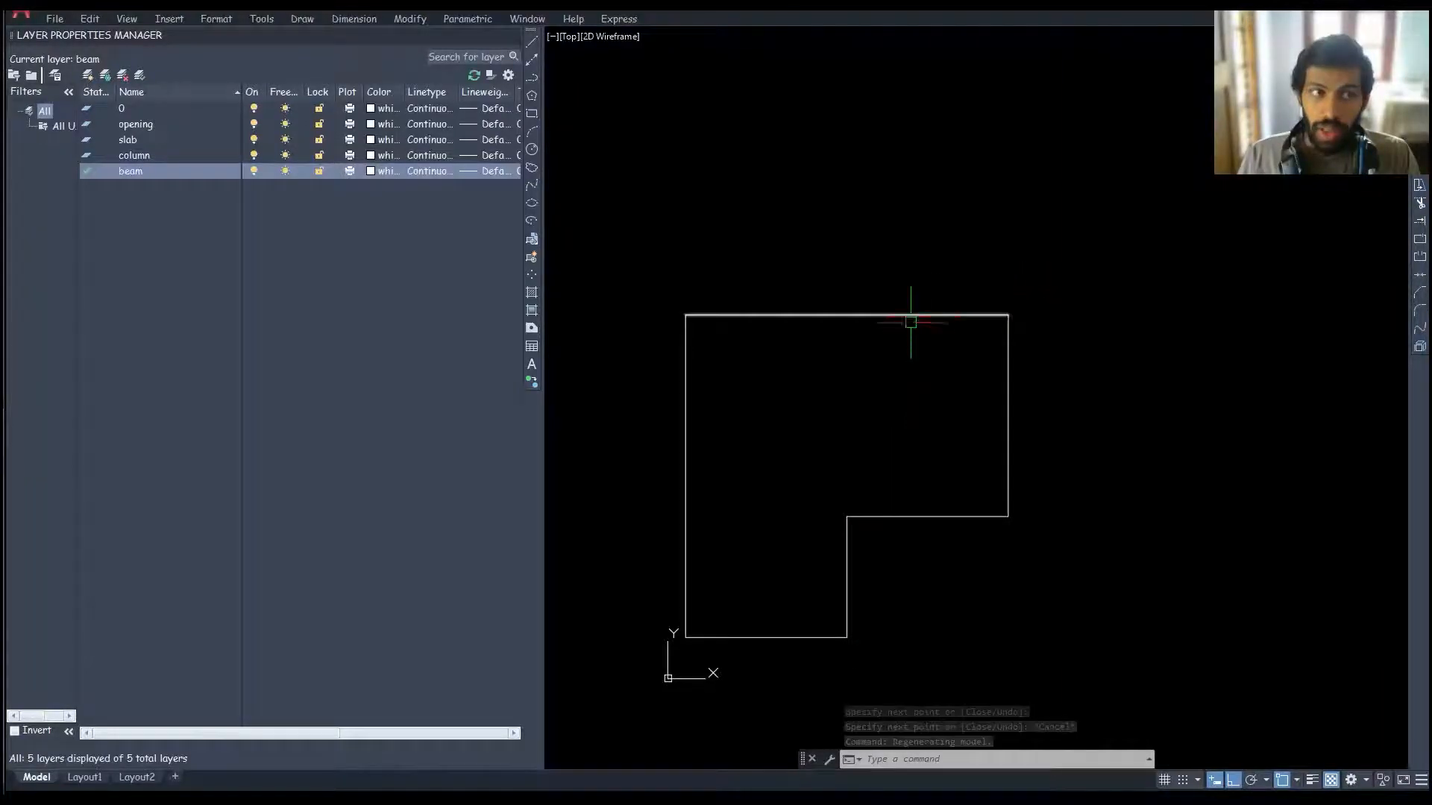
{"action": "middle_click_drag", "start_coordinate": [829, 399], "coordinate": [845, 332]}
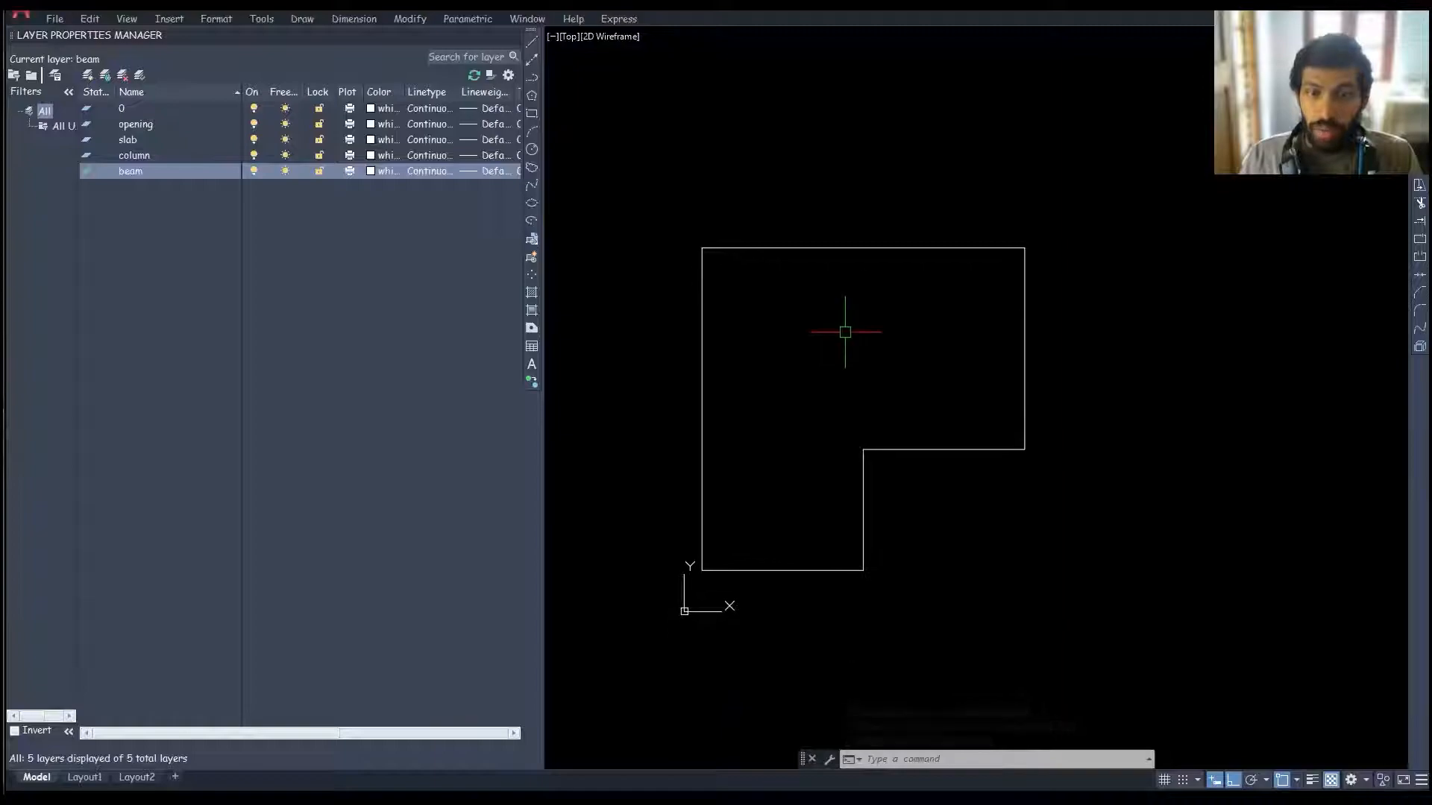
Step: Make the column layer current
{"action": "left_click", "coordinate": [931, 448]}
{"action": "key", "text": "Escape"}
{"action": "middle_click_drag", "start_coordinate": [931, 396], "coordinate": [939, 438]}
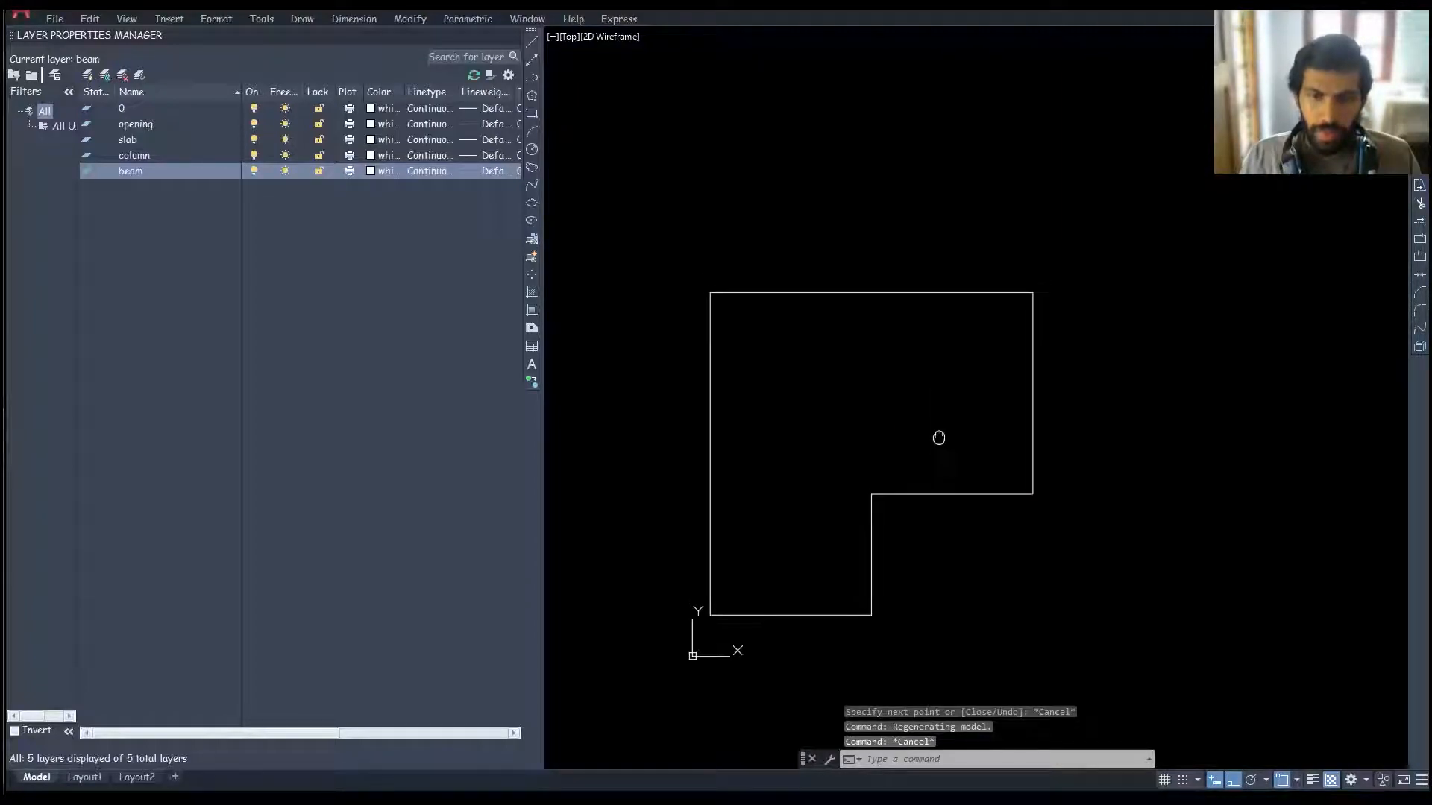
{"action": "left_click", "coordinate": [151, 161]}
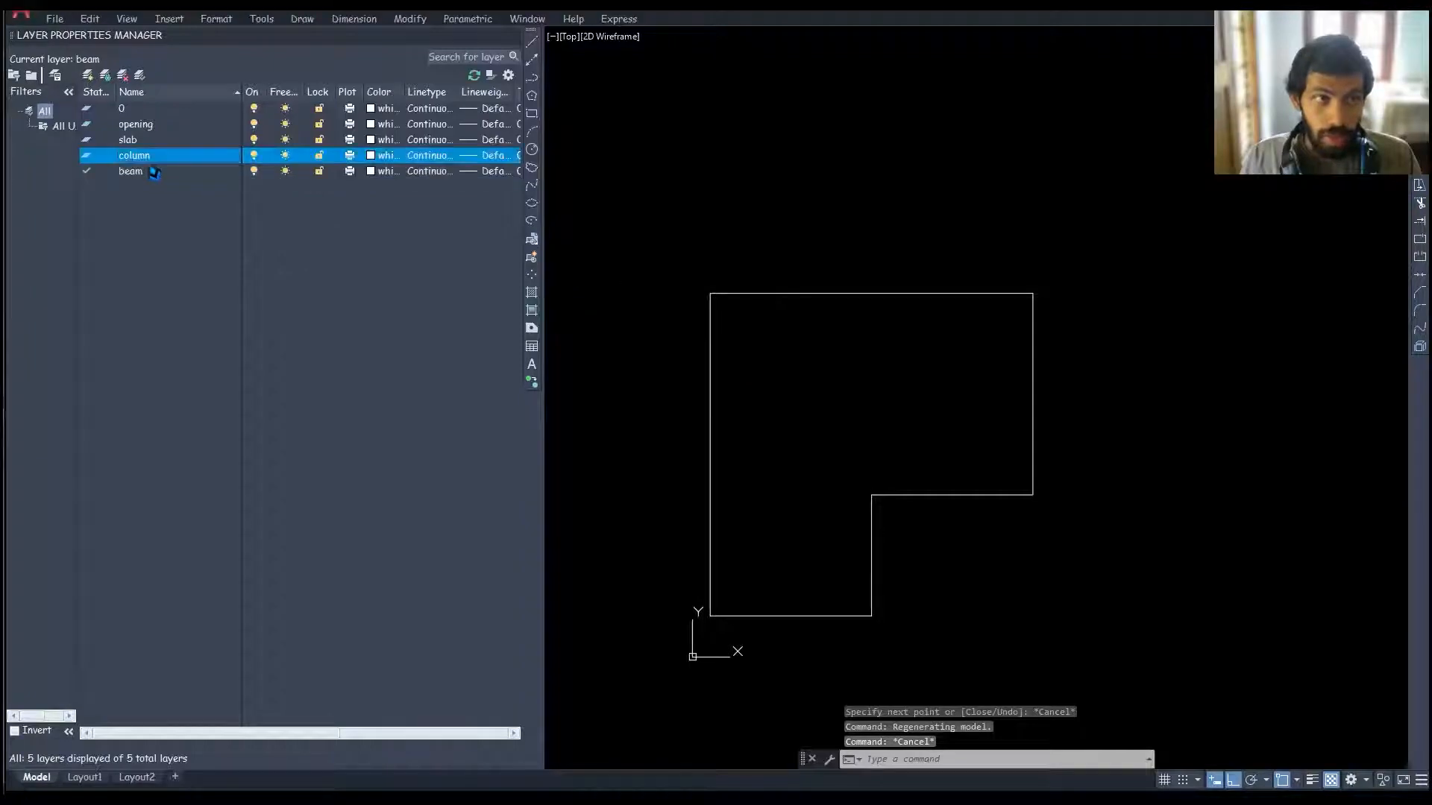
{"action": "left_click", "coordinate": [139, 75]}
Step: Check the column size on the hand sketch and draw a 40 by 40 column rectangle in the empty space above the outline
{"action": "middle_click_drag", "start_coordinate": [769, 419], "coordinate": [824, 441]}
{"action": "type", "text": "rec"}
{"action": "key", "text": "Return"}
{"action": "middle_click_drag", "start_coordinate": [876, 398], "coordinate": [918, 537]}
{"action": "key", "text": "alt+Tab"}
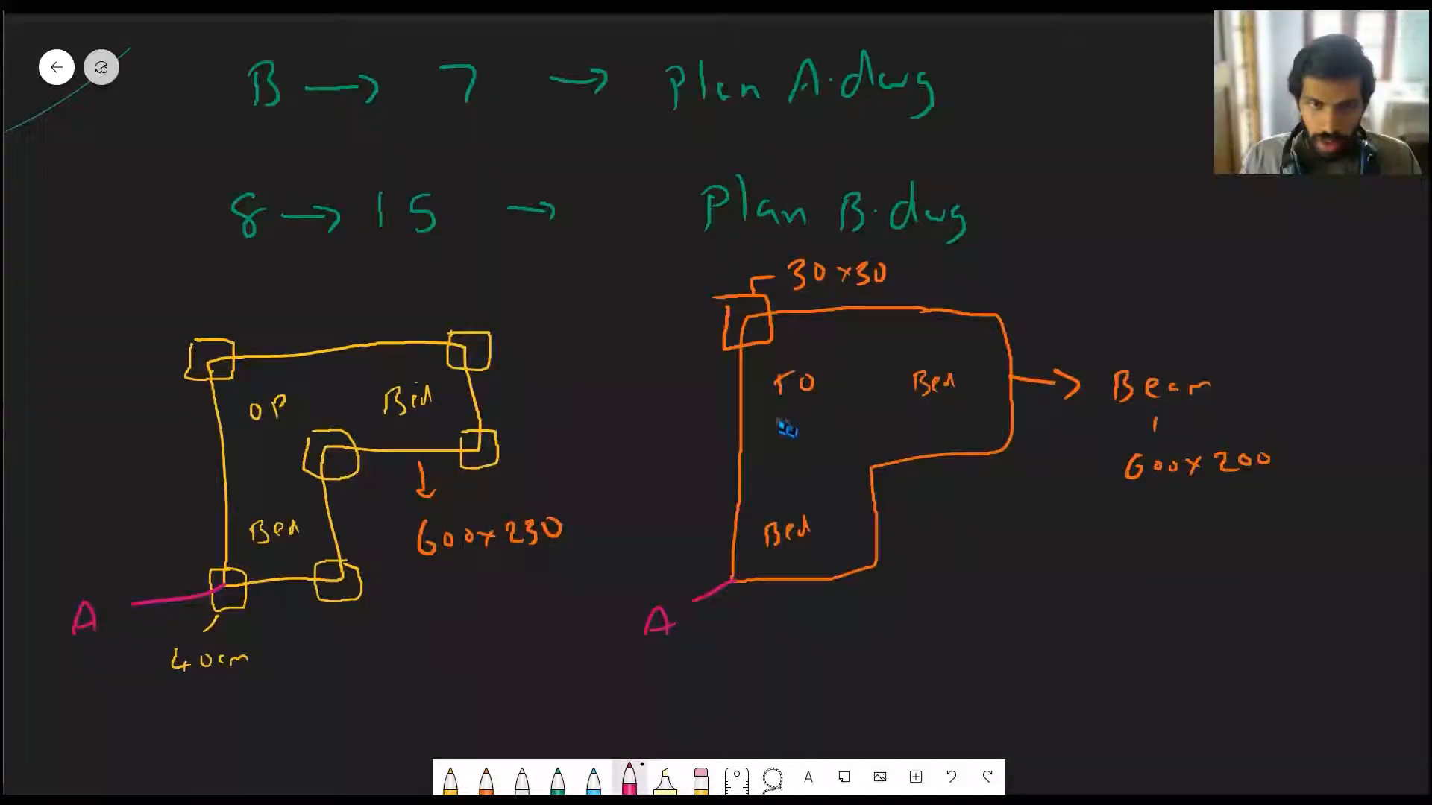
{"action": "key", "text": "alt+Tab"}
{"action": "middle_click_drag", "start_coordinate": [928, 358], "coordinate": [907, 449]}
{"action": "left_click", "coordinate": [809, 438]}
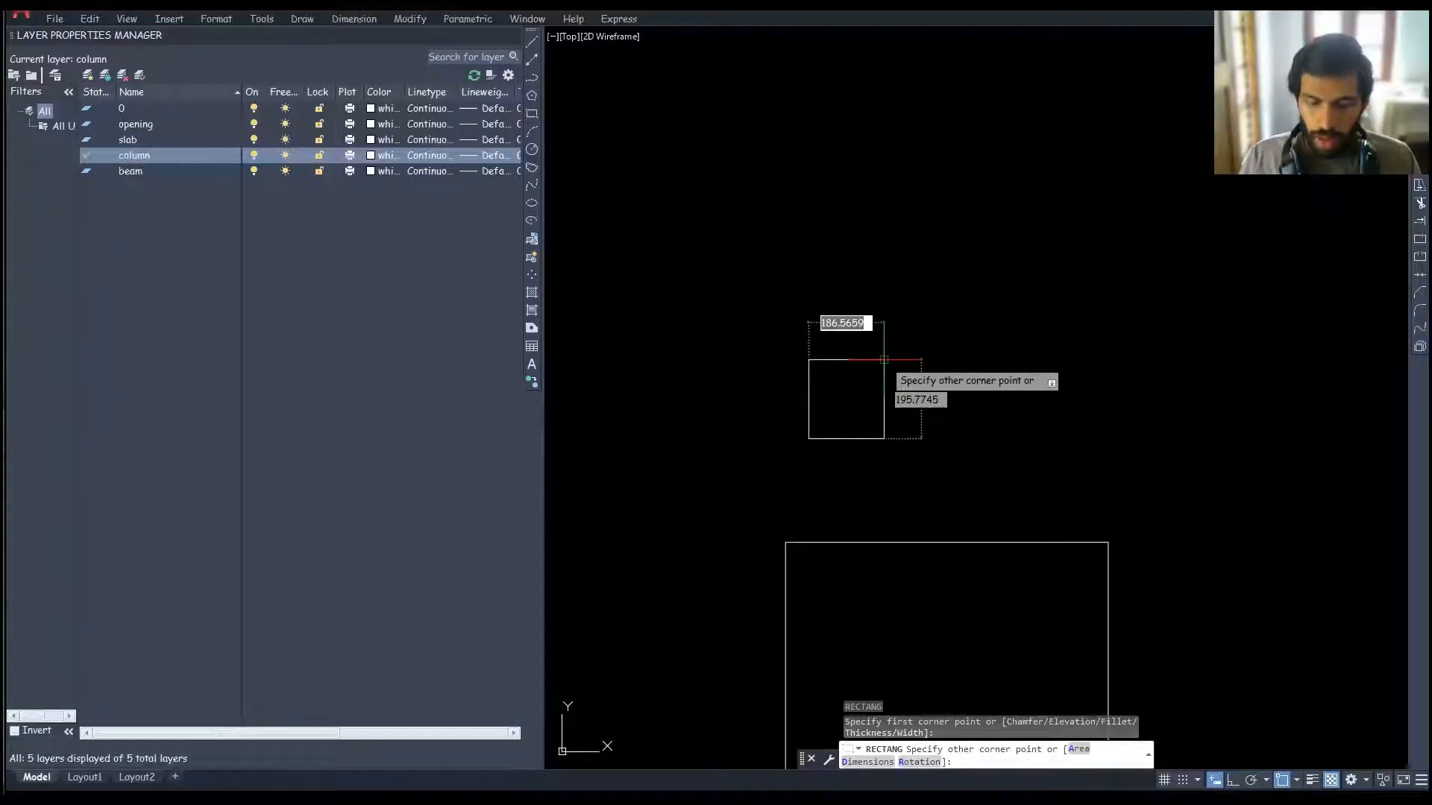
{"action": "type", "text": "40"}
{"action": "key", "text": "Tab"}
{"action": "type", "text": "40"}
{"action": "key", "text": "Return"}
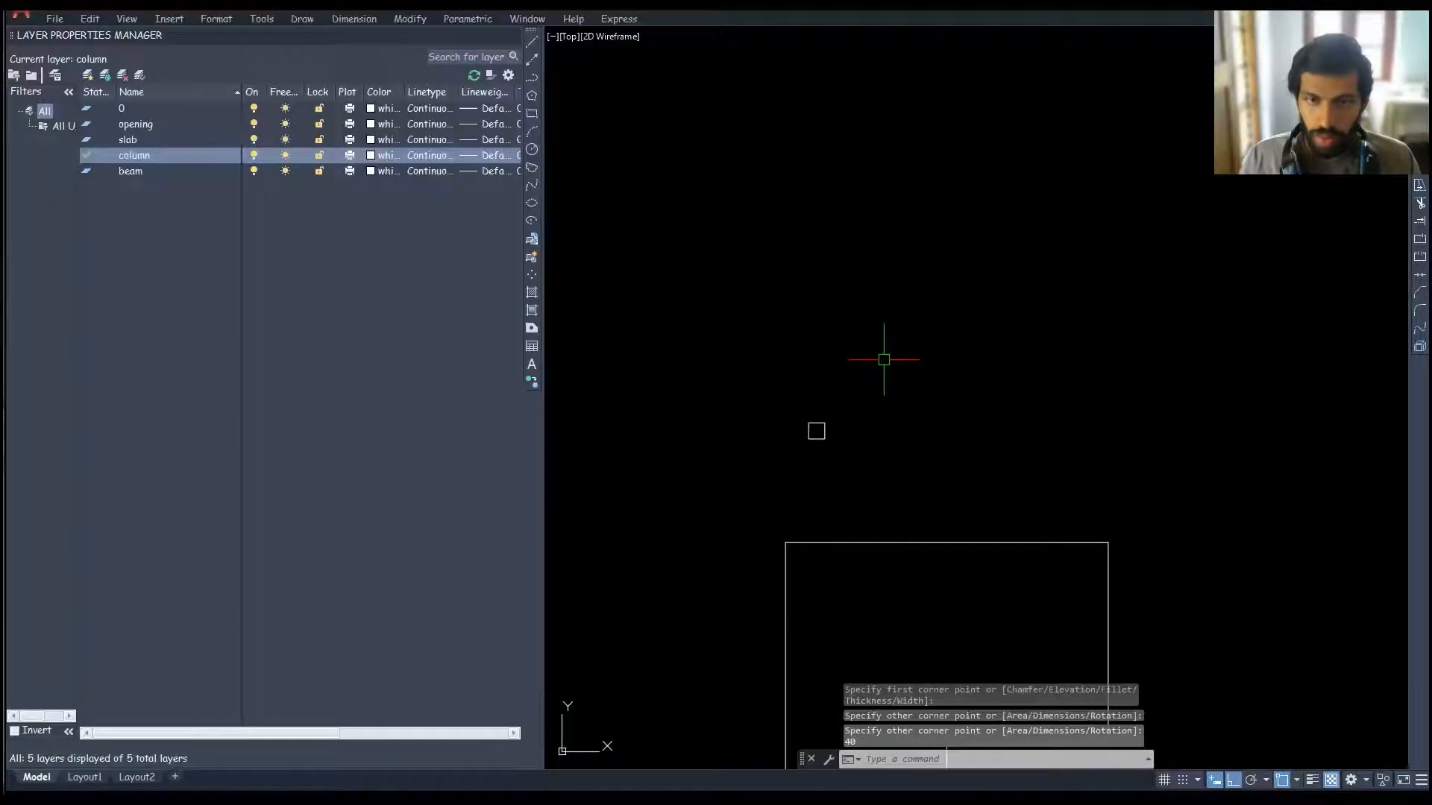
Step: Move the column square by its centre onto the outline's lower-left corner, with ortho off
{"action": "middle_click_drag", "start_coordinate": [909, 412], "coordinate": [912, 342]}
{"action": "left_click", "coordinate": [812, 302]}
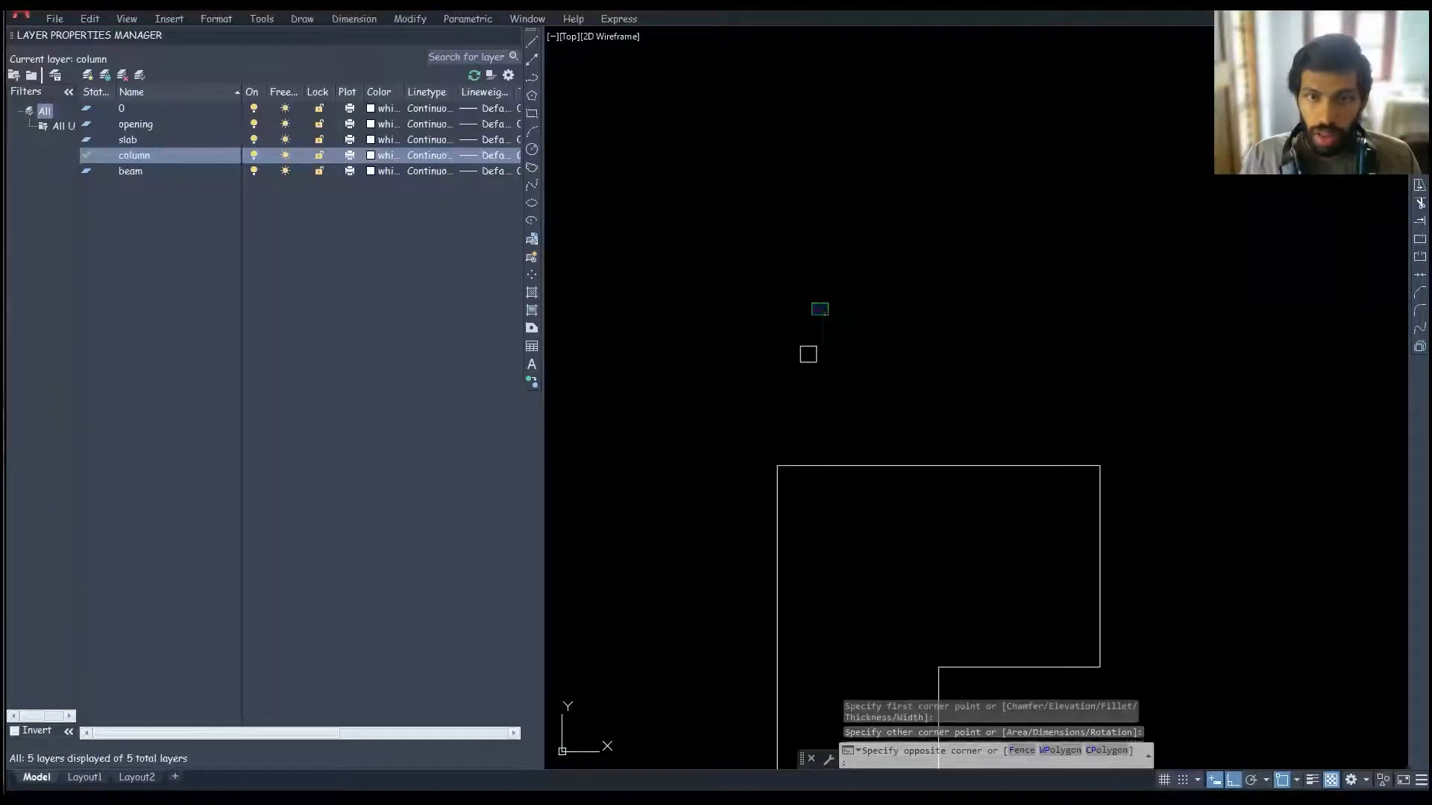
{"action": "left_click", "coordinate": [769, 406]}
{"action": "middle_click_drag", "start_coordinate": [808, 390], "coordinate": [816, 372]}
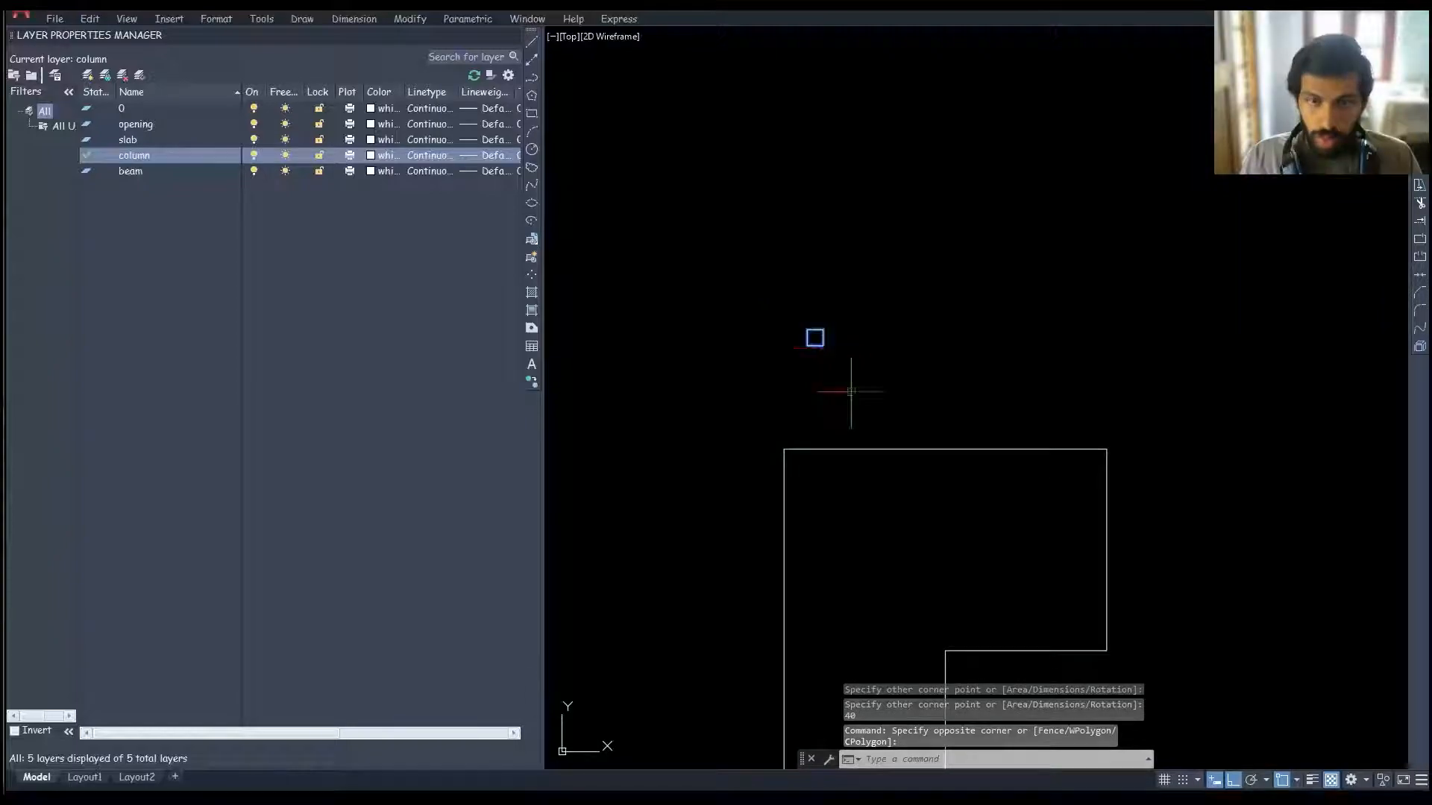
{"action": "type", "text": "m"}
{"action": "key", "text": "Return"}
{"action": "scroll", "coordinate": [813, 339], "scroll_direction": "up", "scroll_amount": 2}
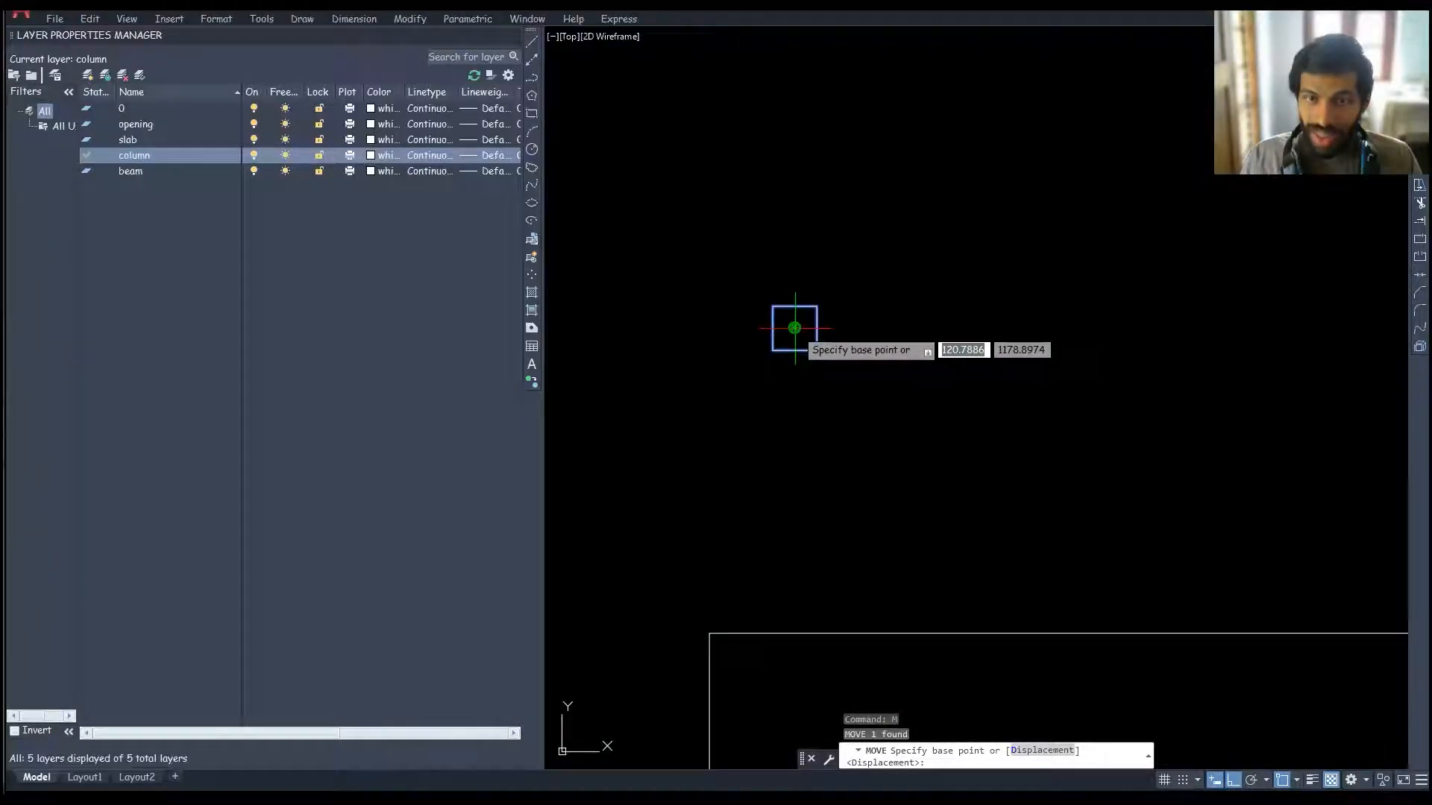
{"action": "left_click", "coordinate": [795, 327]}
{"action": "scroll", "coordinate": [802, 508], "scroll_direction": "down", "scroll_amount": 3}
{"action": "scroll", "coordinate": [794, 432], "scroll_direction": "down", "scroll_amount": 3}
{"action": "scroll", "coordinate": [794, 431], "scroll_direction": "up", "scroll_amount": 4}
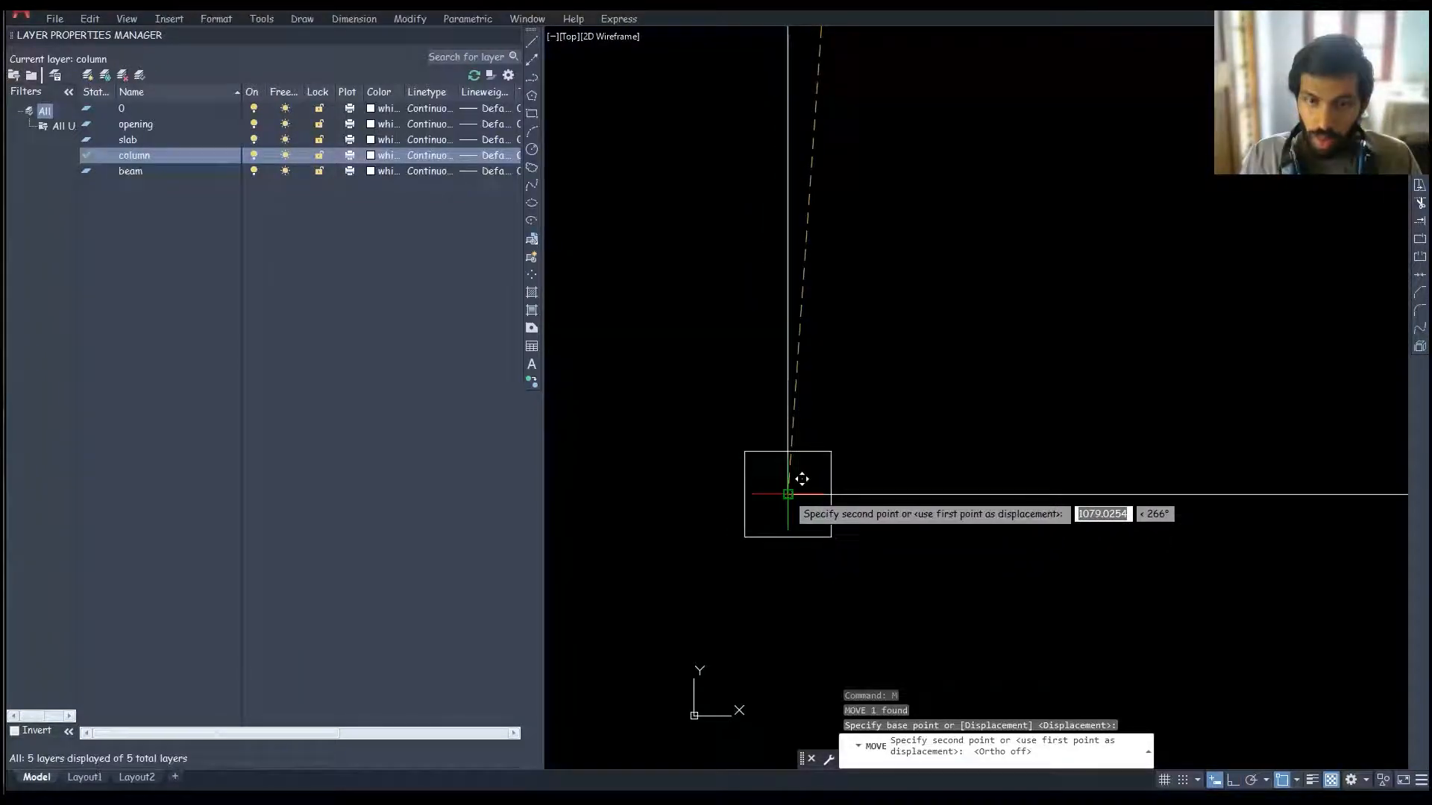
{"action": "left_click", "coordinate": [801, 479]}
Step: Shift the column square diagonally down and to the left, off the outline's lower-left corner
{"action": "middle_click_drag", "start_coordinate": [892, 544], "coordinate": [859, 518]}
{"action": "scroll", "coordinate": [822, 558], "scroll_direction": "down", "scroll_amount": 1}
{"action": "left_click", "coordinate": [714, 429]}
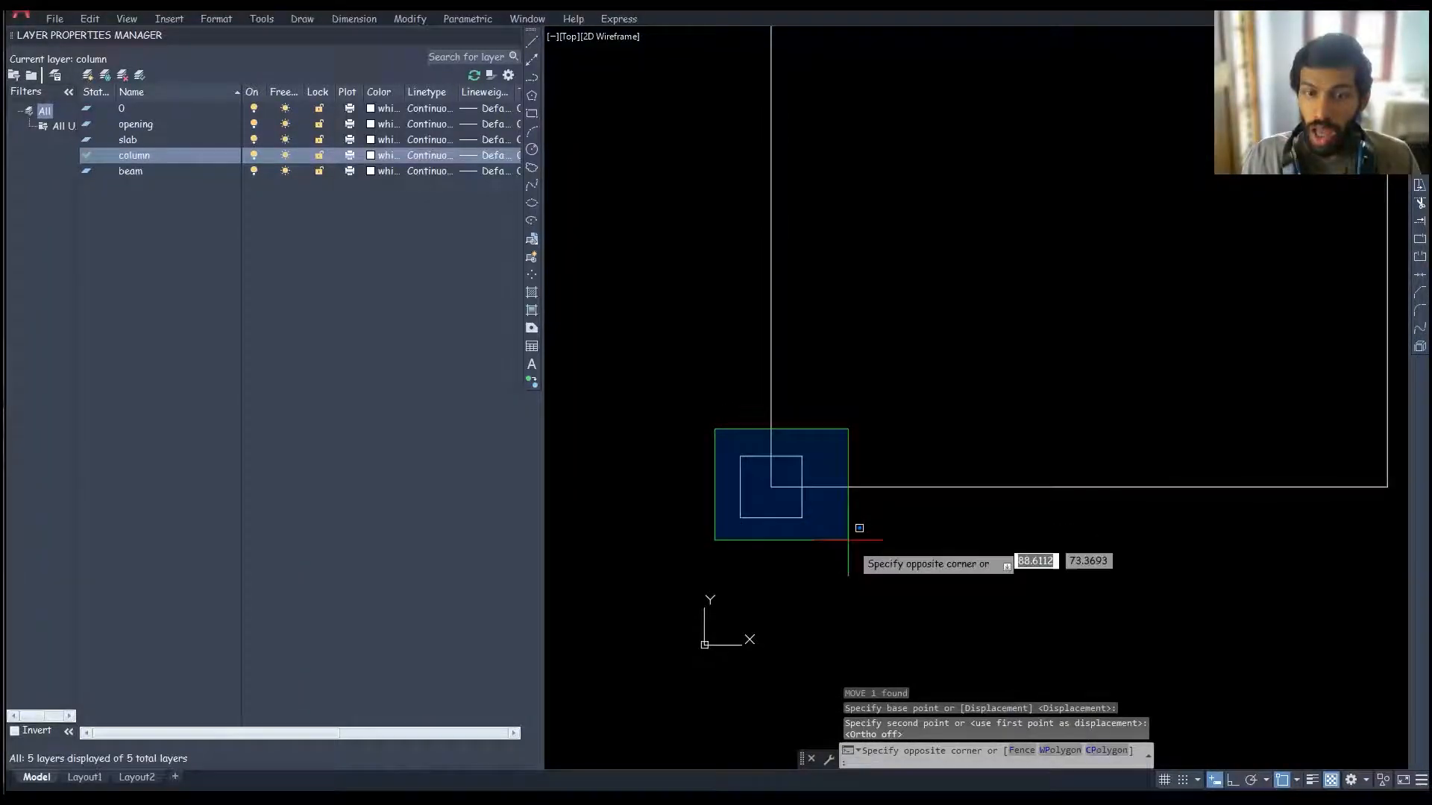
{"action": "left_click", "coordinate": [842, 533]}
{"action": "scroll", "coordinate": [784, 511], "scroll_direction": "up", "scroll_amount": 5}
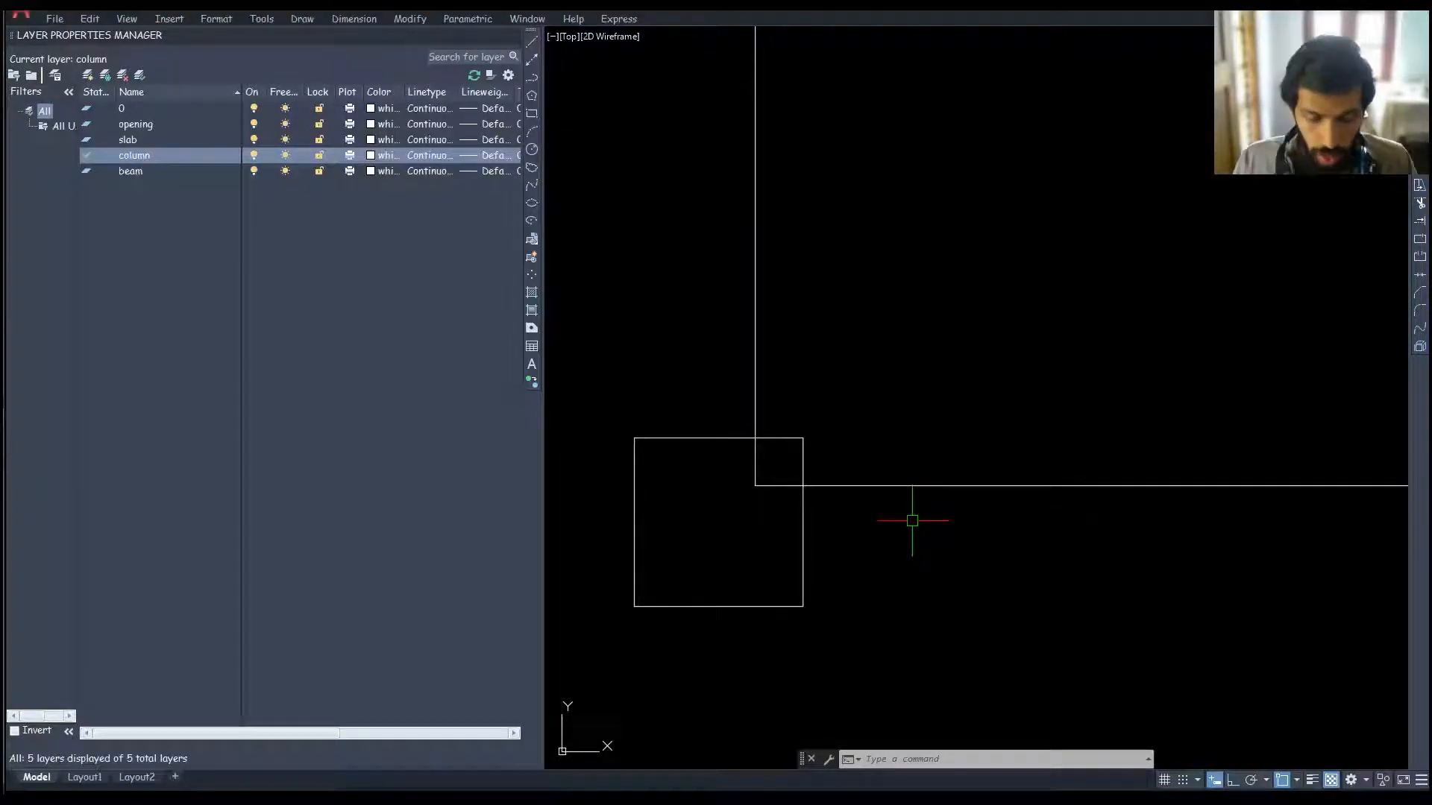
{"action": "left_click", "coordinate": [714, 581]}
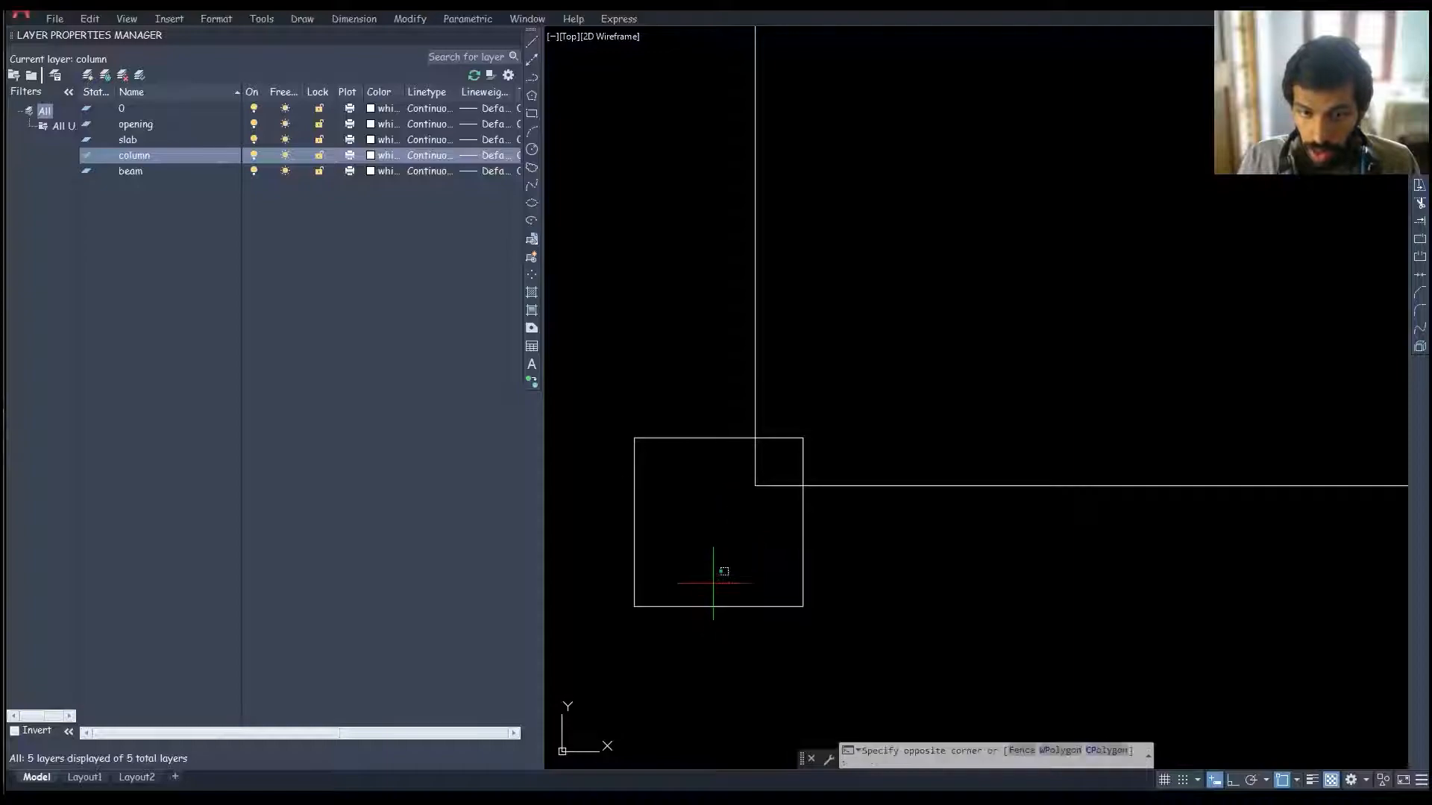
{"action": "left_click", "coordinate": [707, 628]}
{"action": "key", "text": "Escape"}
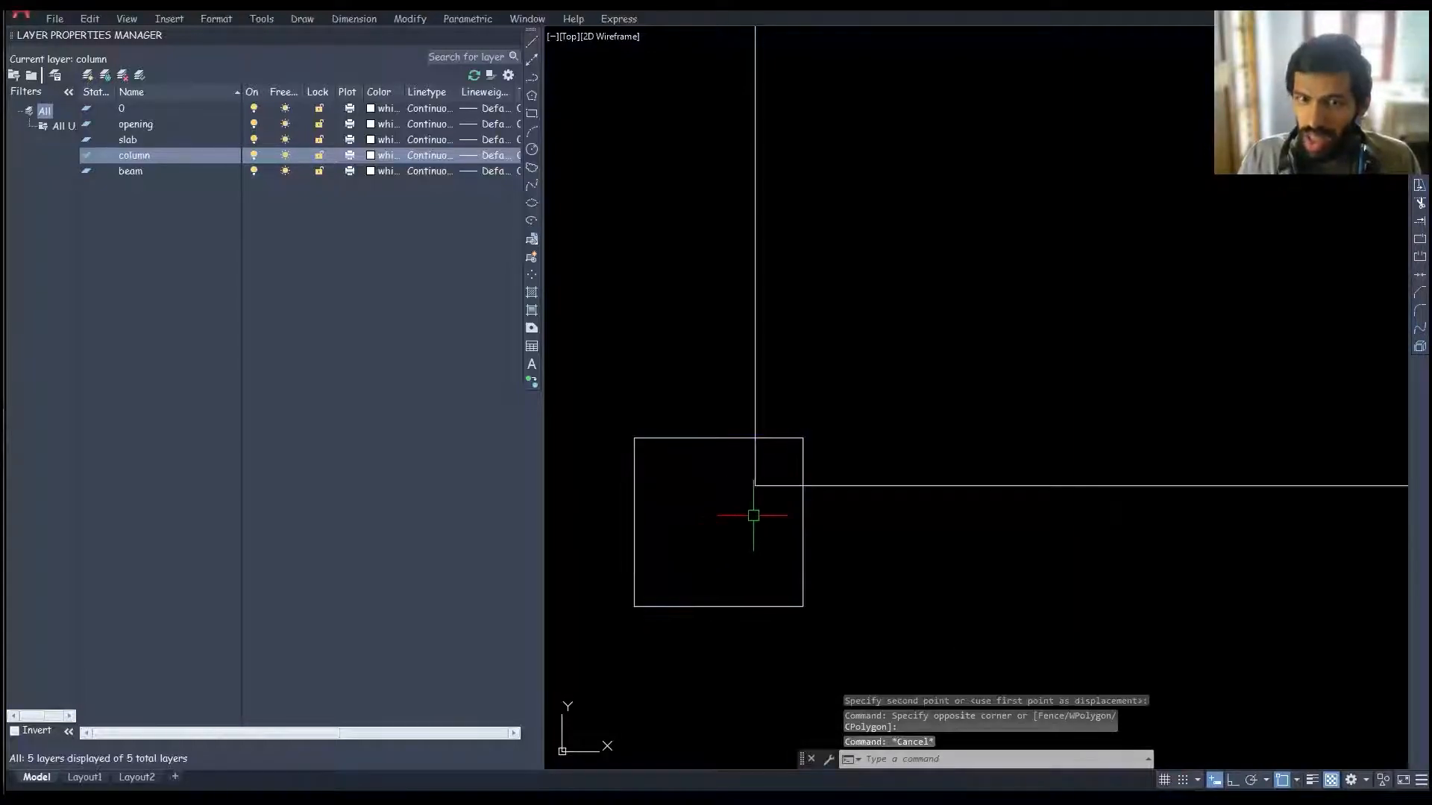
{"action": "left_click", "coordinate": [768, 473]}
{"action": "left_click", "coordinate": [717, 521]}
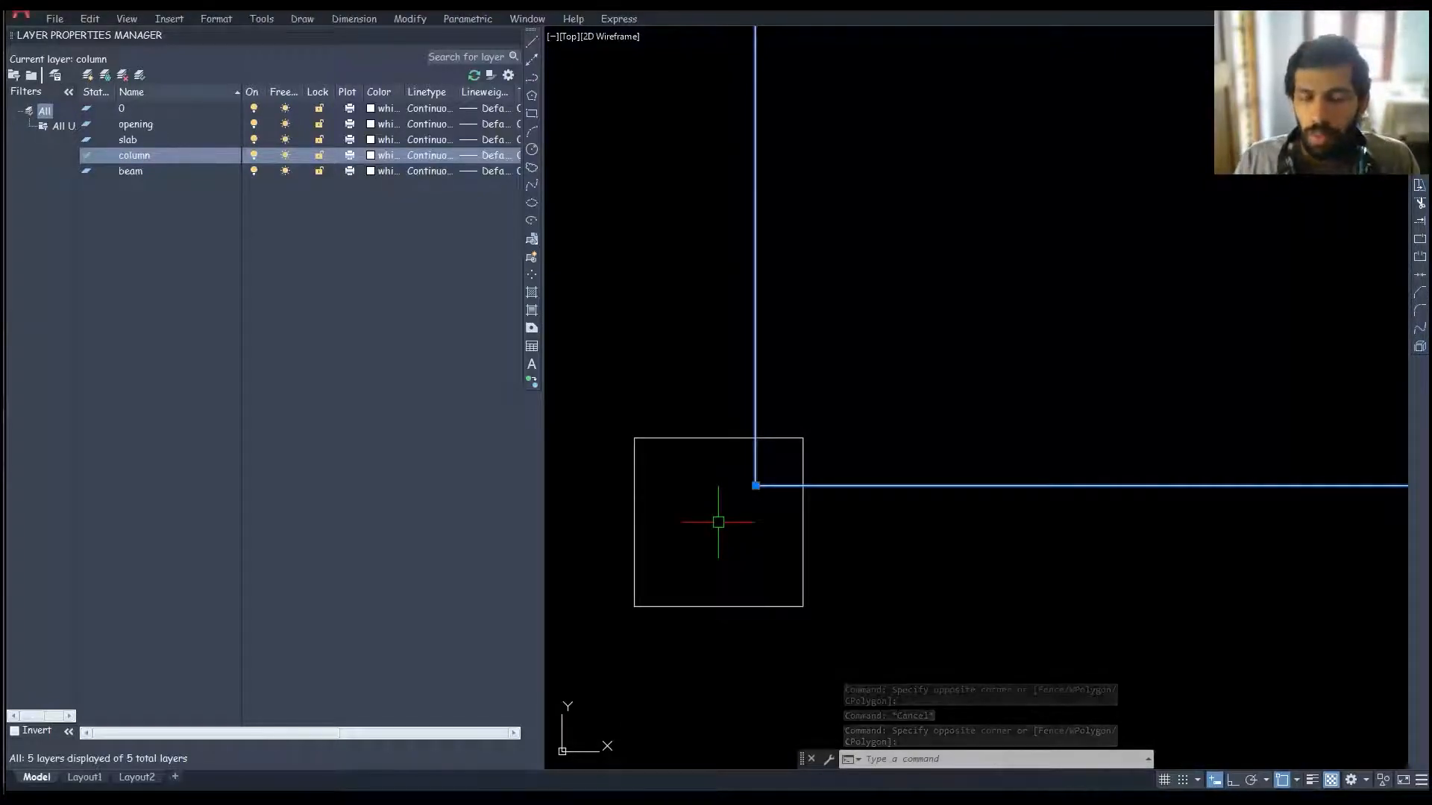
{"action": "key", "text": "Escape"}
Step: Move the off-centre column square by its centre back onto the lower-left corner of the outline
{"action": "left_click", "coordinate": [837, 559]}
{"action": "left_click", "coordinate": [768, 582]}
{"action": "middle_click_drag", "start_coordinate": [761, 574], "coordinate": [778, 579]}
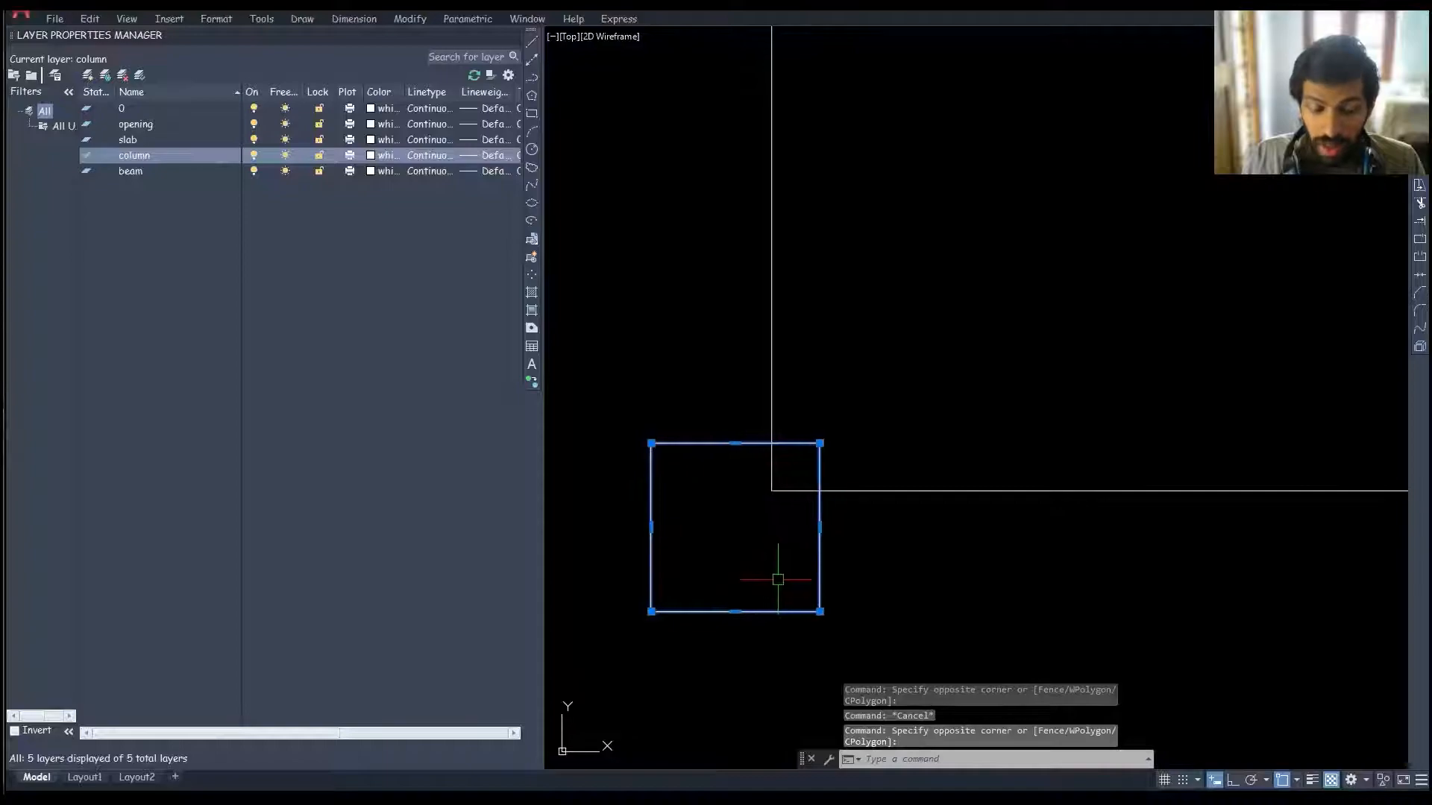
{"action": "type", "text": "m"}
{"action": "key", "text": "Return"}
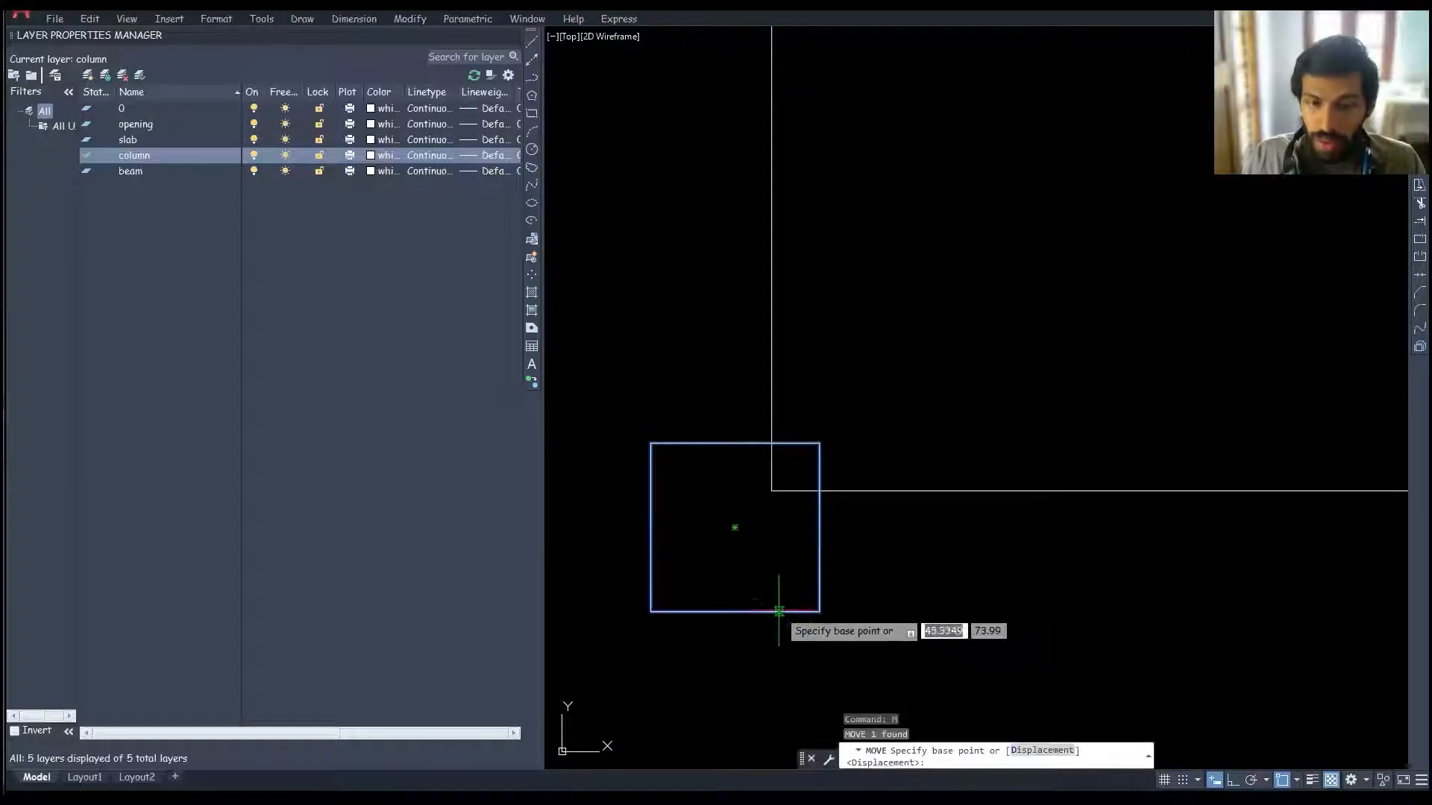
{"action": "left_click", "coordinate": [735, 527]}
{"action": "scroll", "coordinate": [765, 505], "scroll_direction": "up", "scroll_amount": 3}
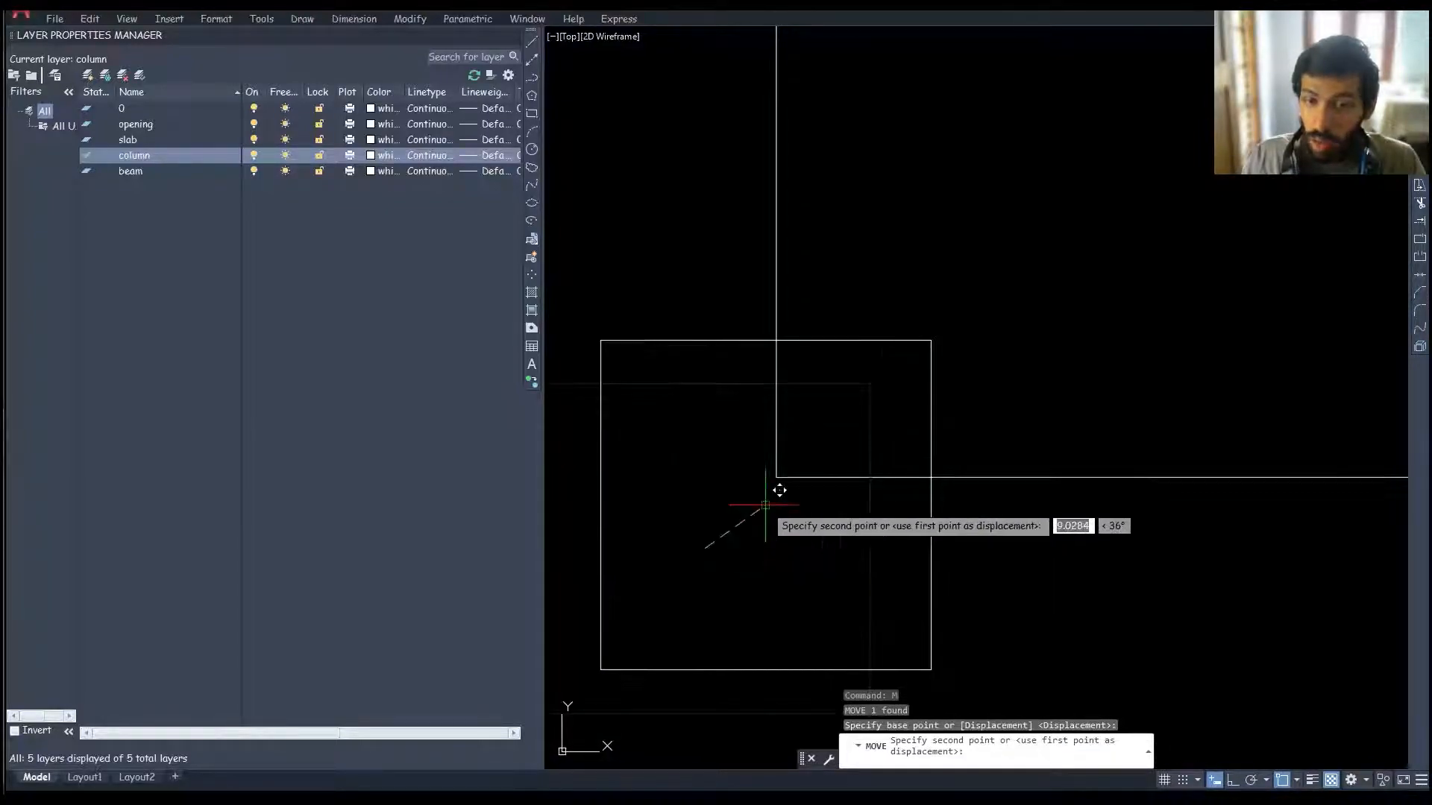
{"action": "left_click", "coordinate": [791, 461]}
Step: Copy the column by its centre to the lower-right corner and the inner corner of the L-shaped outline
{"action": "scroll", "coordinate": [780, 494], "scroll_direction": "down", "scroll_amount": 5}
{"action": "left_click", "coordinate": [772, 585]}
{"action": "left_click", "coordinate": [704, 522]}
{"action": "middle_click_drag", "start_coordinate": [704, 522], "coordinate": [708, 542]}
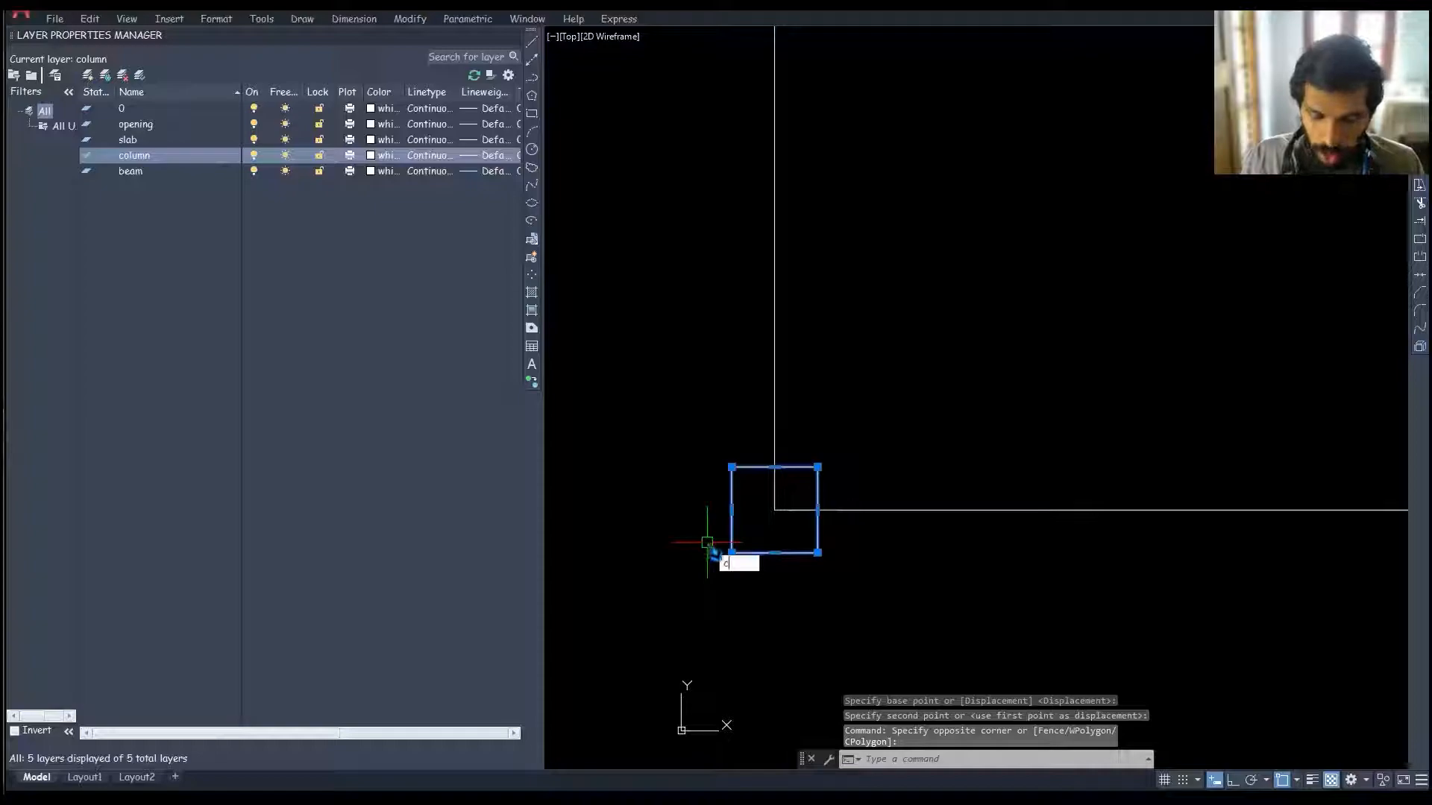
{"action": "type", "text": "o"}
{"action": "key", "text": "Return"}
{"action": "left_click", "coordinate": [774, 510]}
{"action": "scroll", "coordinate": [742, 557], "scroll_direction": "down", "scroll_amount": 5}
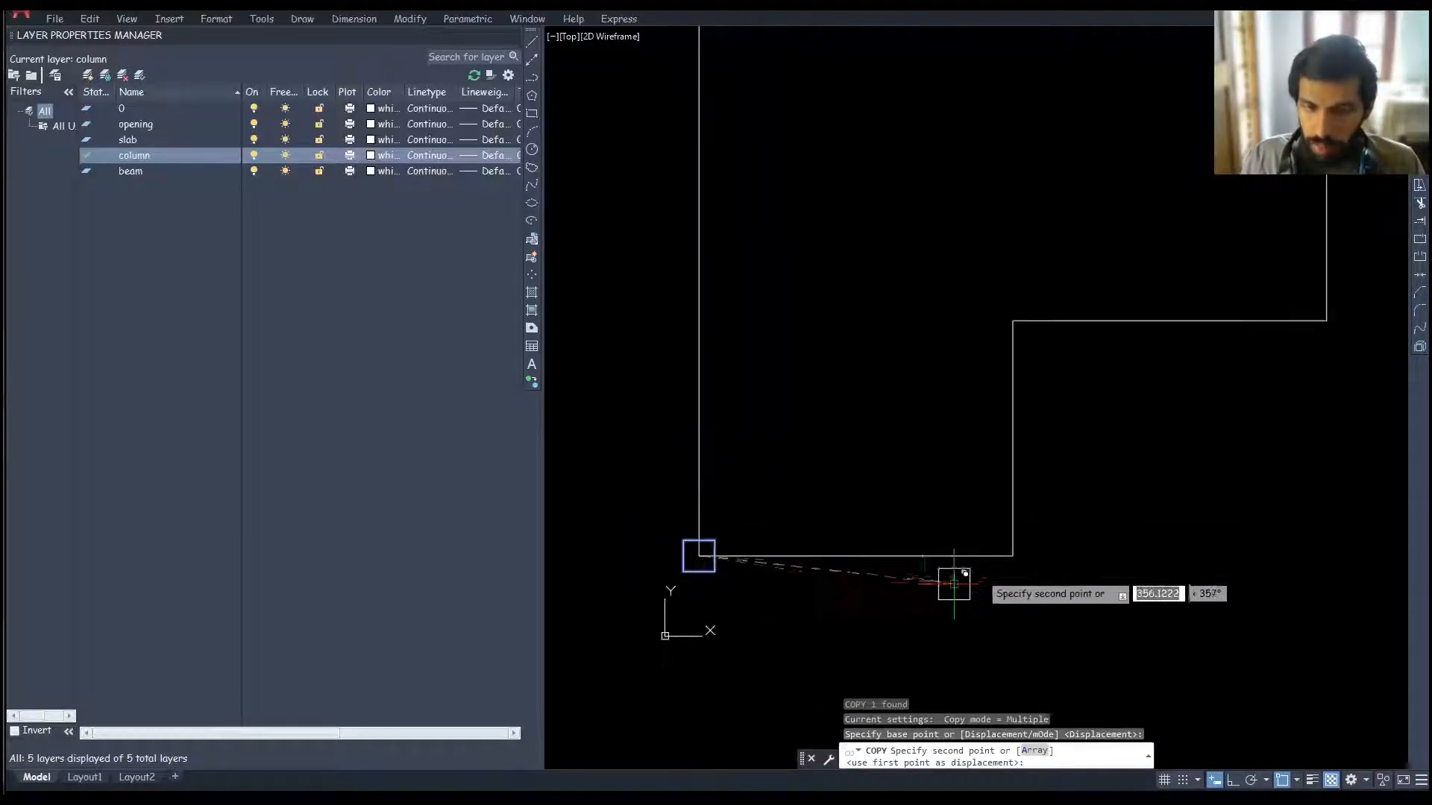
{"action": "left_click", "coordinate": [1011, 554]}
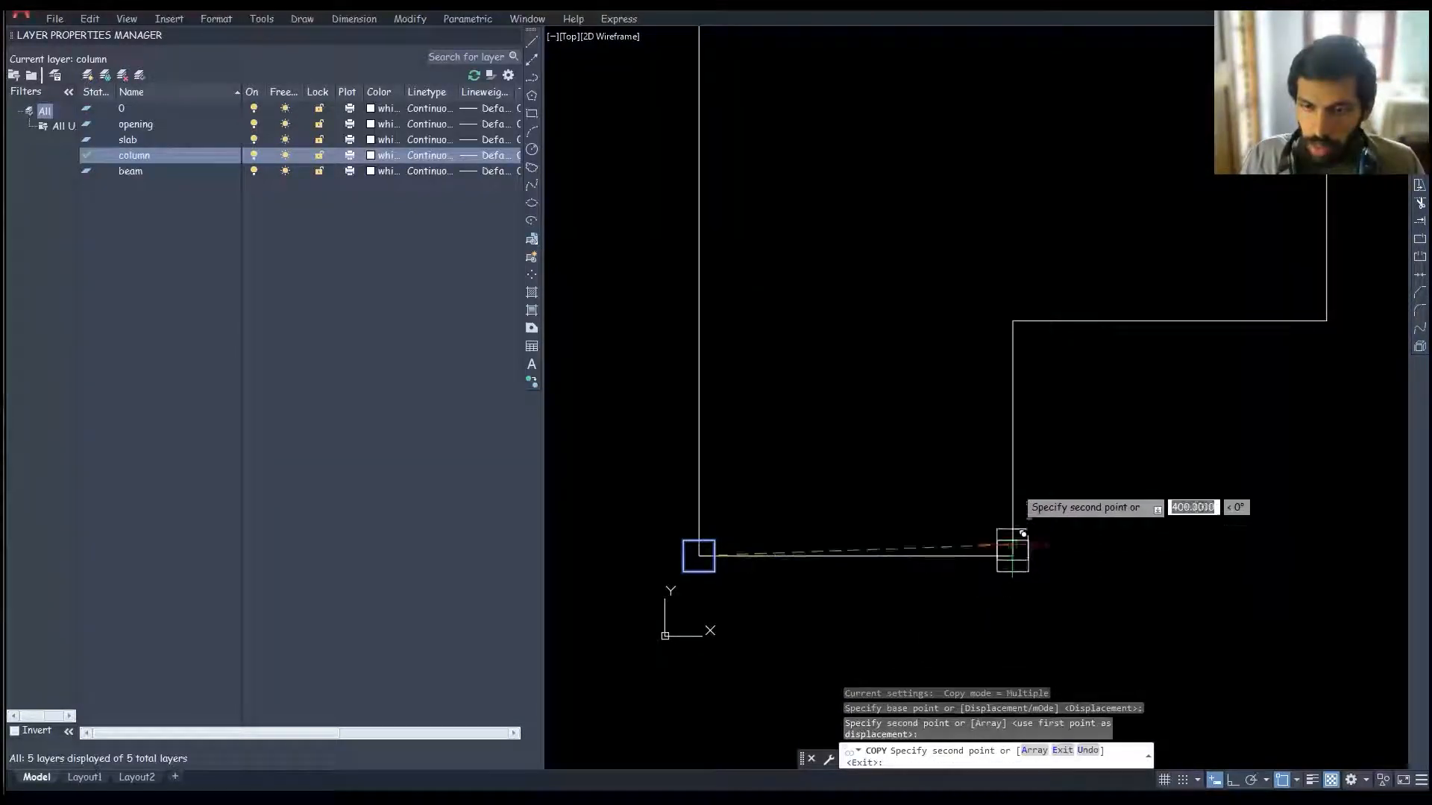
{"action": "left_click", "coordinate": [1013, 321]}
Step: Place further column copies on the remaining three corners: the right end of the step, the upper-right and the upper-left
{"action": "mouse_move", "coordinate": [1013, 322]}
{"action": "middle_mouse_down"}
{"action": "mouse_move", "coordinate": [895, 438]}
{"action": "mouse_move", "coordinate": [815, 464]}
{"action": "middle_mouse_up"}
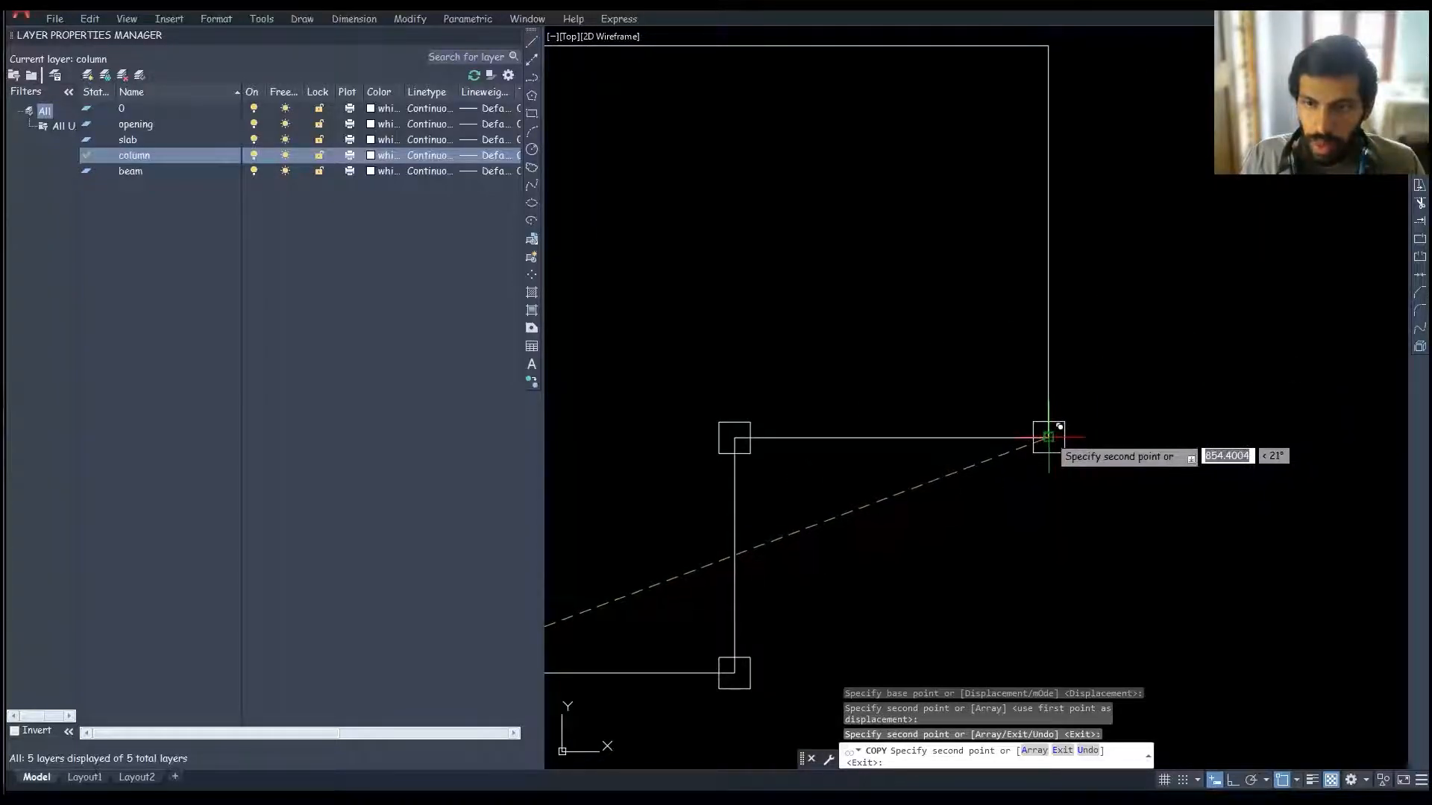
{"action": "left_click", "coordinate": [1048, 436]}
{"action": "middle_click_drag", "start_coordinate": [1065, 358], "coordinate": [1109, 594]}
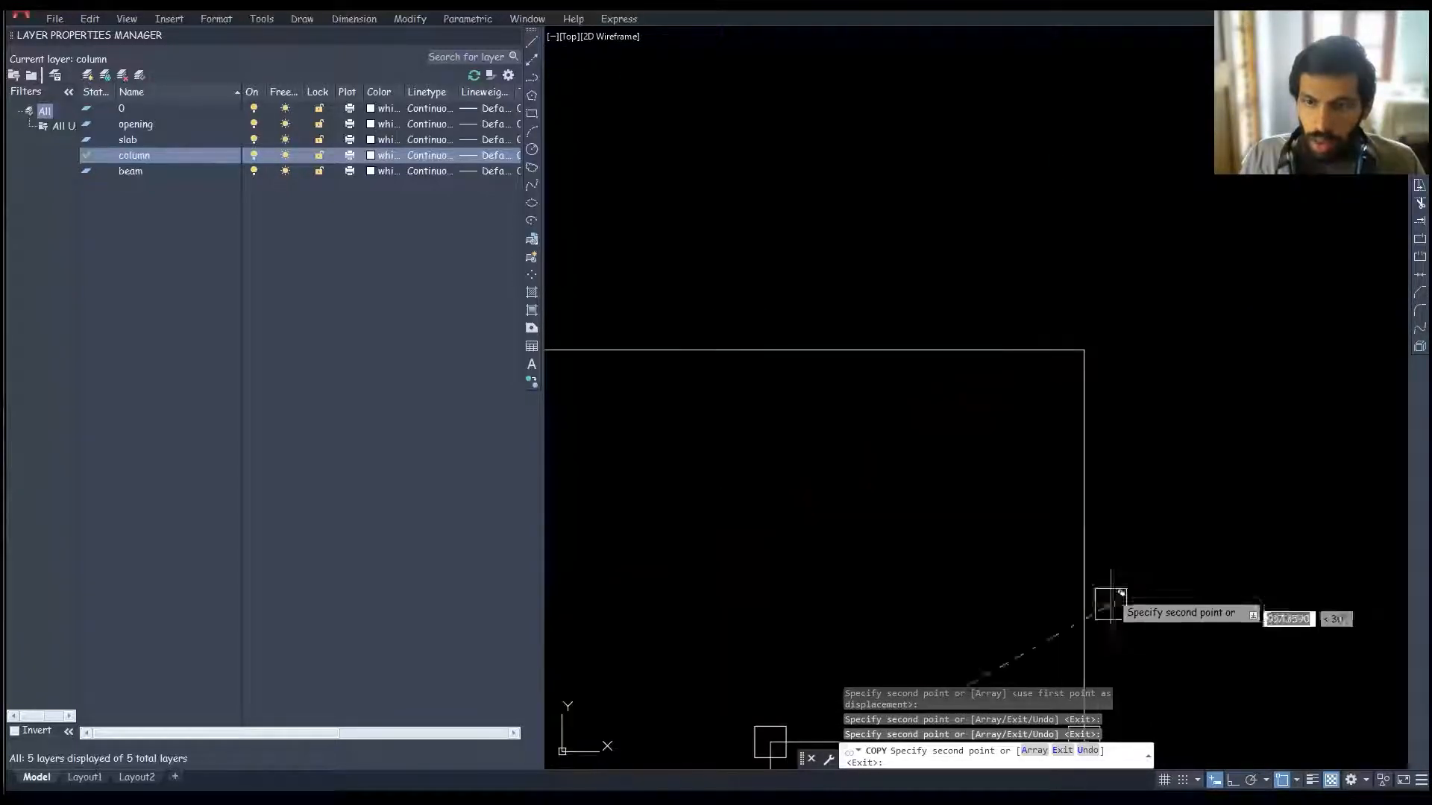
{"action": "left_click", "coordinate": [1089, 346]}
{"action": "middle_click_drag", "start_coordinate": [1089, 347], "coordinate": [1303, 375]}
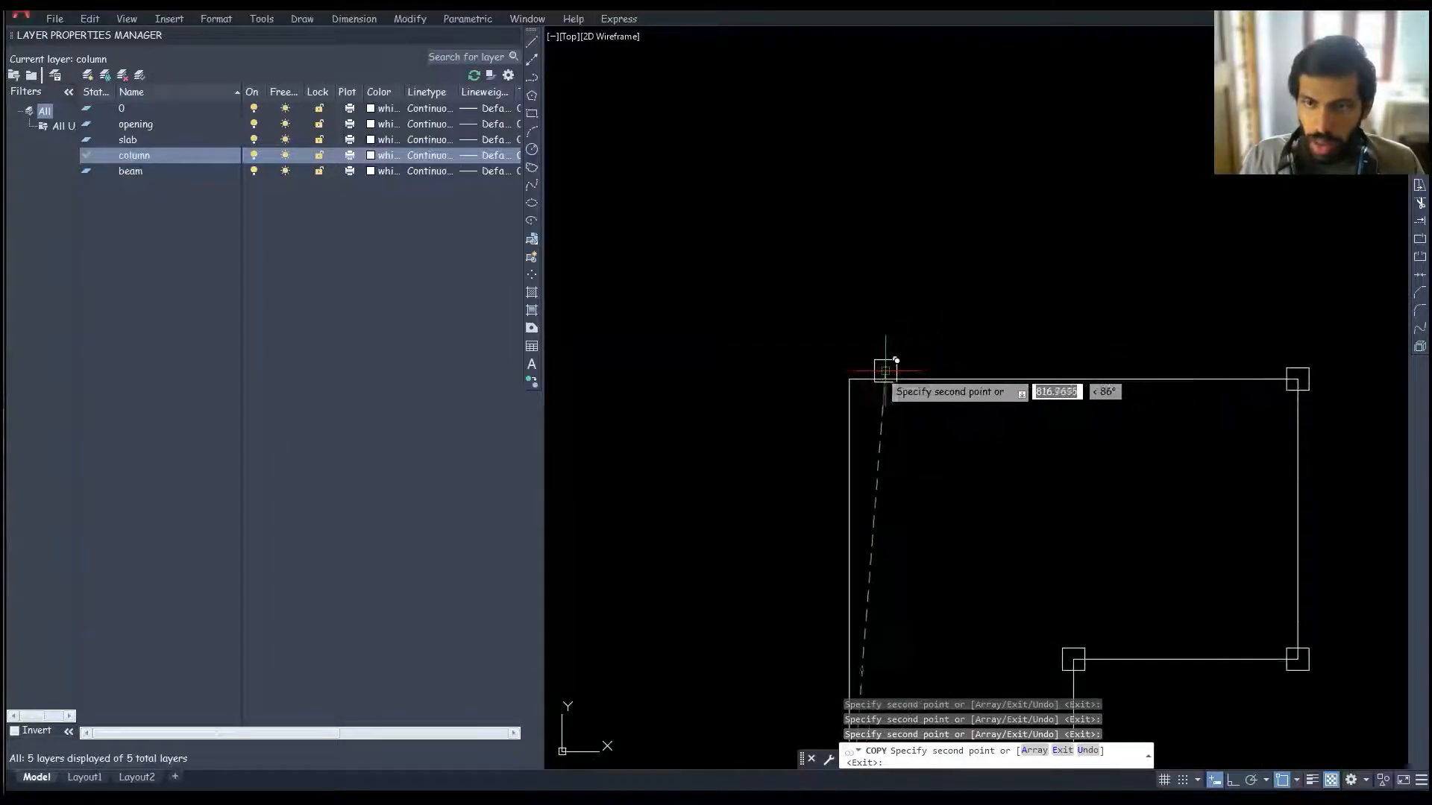
{"action": "left_click", "coordinate": [850, 379]}
{"action": "scroll", "coordinate": [876, 361], "scroll_direction": "down", "scroll_amount": 3}
{"action": "key", "text": "Escape"}
Step: Measure the outline's edge lengths and overall spans with MEASUREGEOM
{"action": "middle_click_drag", "start_coordinate": [944, 417], "coordinate": [920, 447]}
{"action": "type", "text": "mea"}
{"action": "key", "text": "Return"}
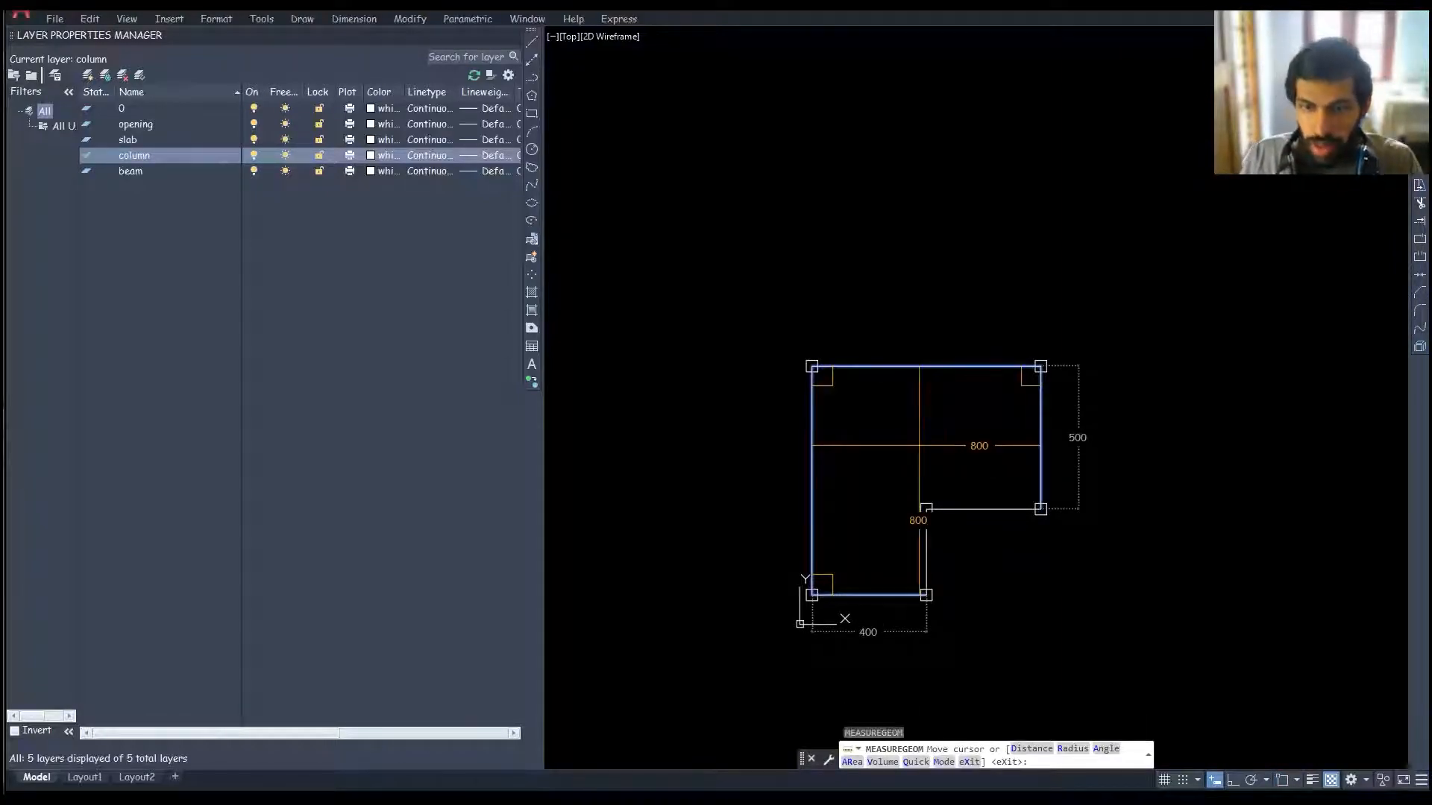
{"action": "scroll", "coordinate": [919, 445], "scroll_direction": "up", "scroll_amount": 2}
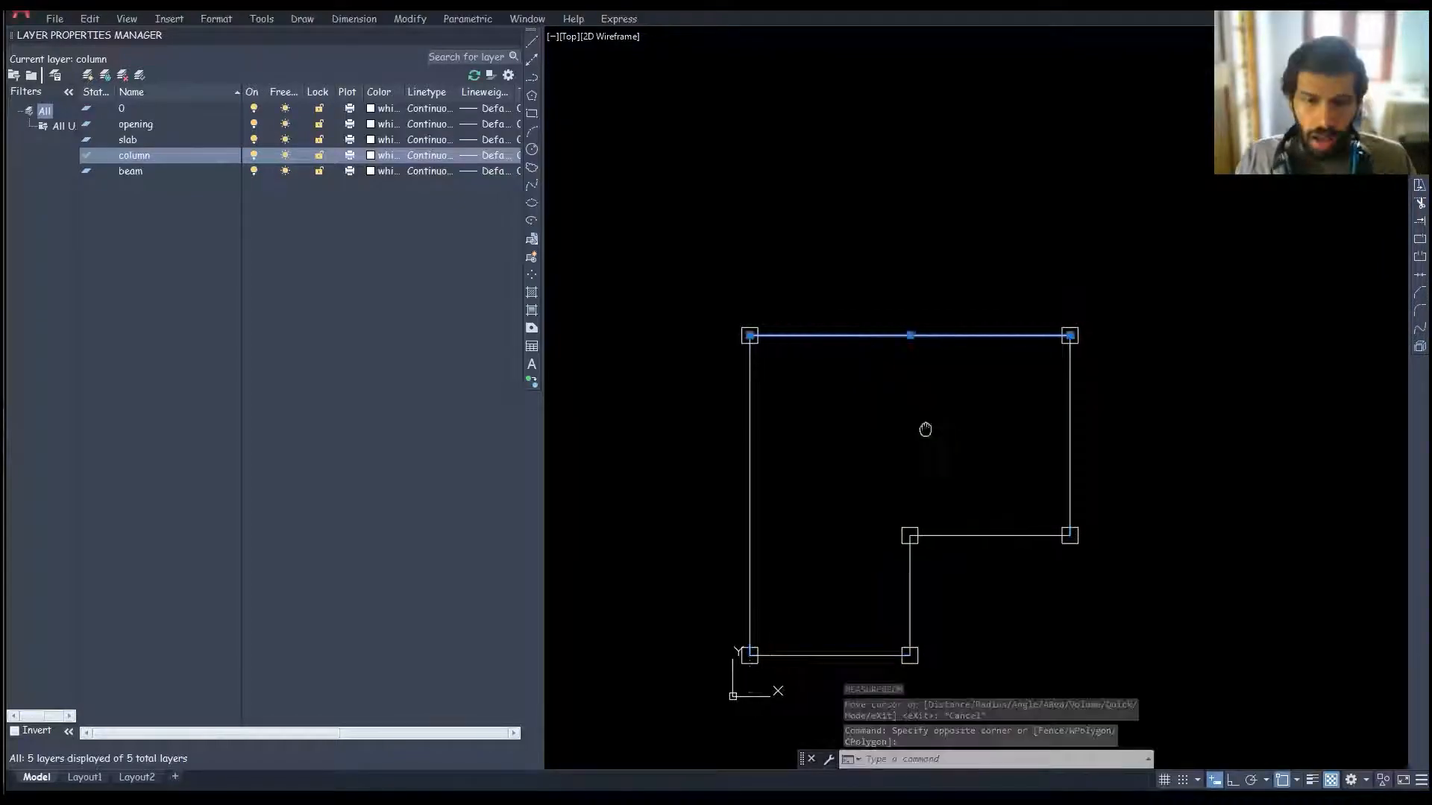
{"action": "middle_click_drag", "start_coordinate": [923, 428], "coordinate": [913, 428]}
{"action": "key", "text": "Escape"}
Step: Copy the inner-corner column to the midpoint of the top edge and to the left edge level with the inner corner
{"action": "middle_click_drag", "start_coordinate": [910, 419], "coordinate": [858, 386]}
{"action": "left_click", "coordinate": [822, 469]}
{"action": "left_click", "coordinate": [885, 520]}
{"action": "type", "text": "co"}
{"action": "key", "text": "Return"}
{"action": "left_click", "coordinate": [847, 501]}
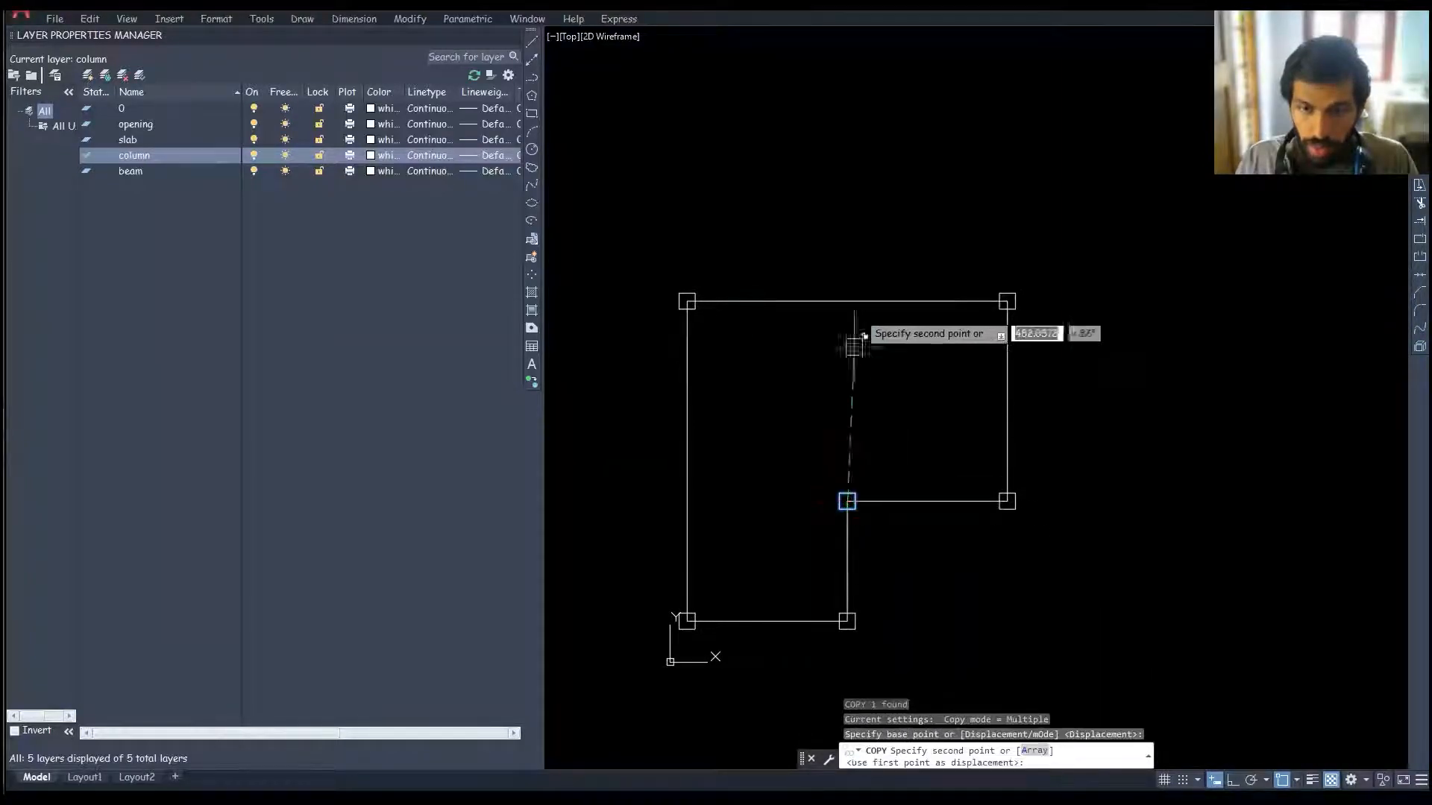
{"action": "left_click", "coordinate": [852, 296]}
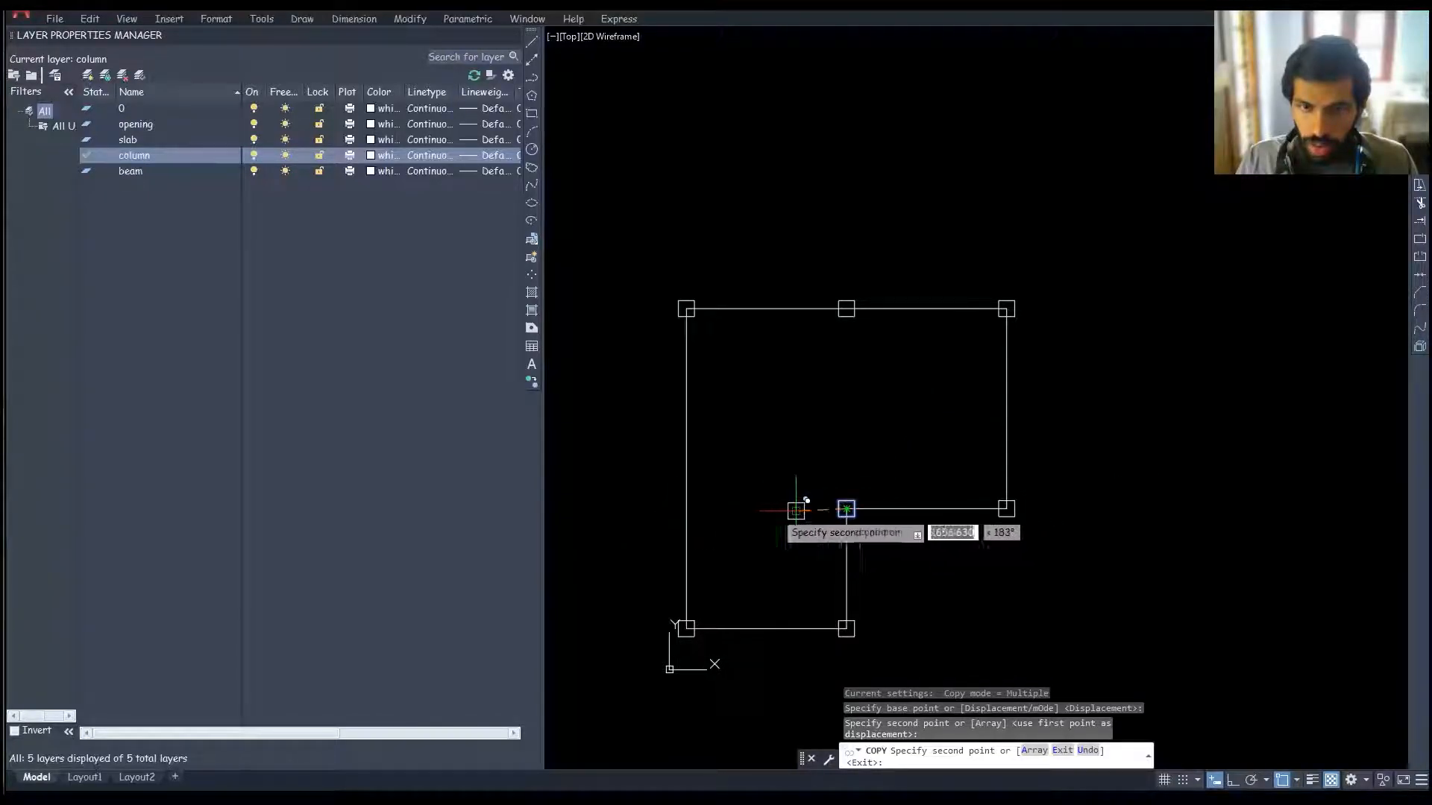
{"action": "left_click", "coordinate": [712, 509]}
{"action": "key", "text": "Return"}
{"action": "scroll", "coordinate": [868, 434], "scroll_direction": "down", "scroll_amount": 2}
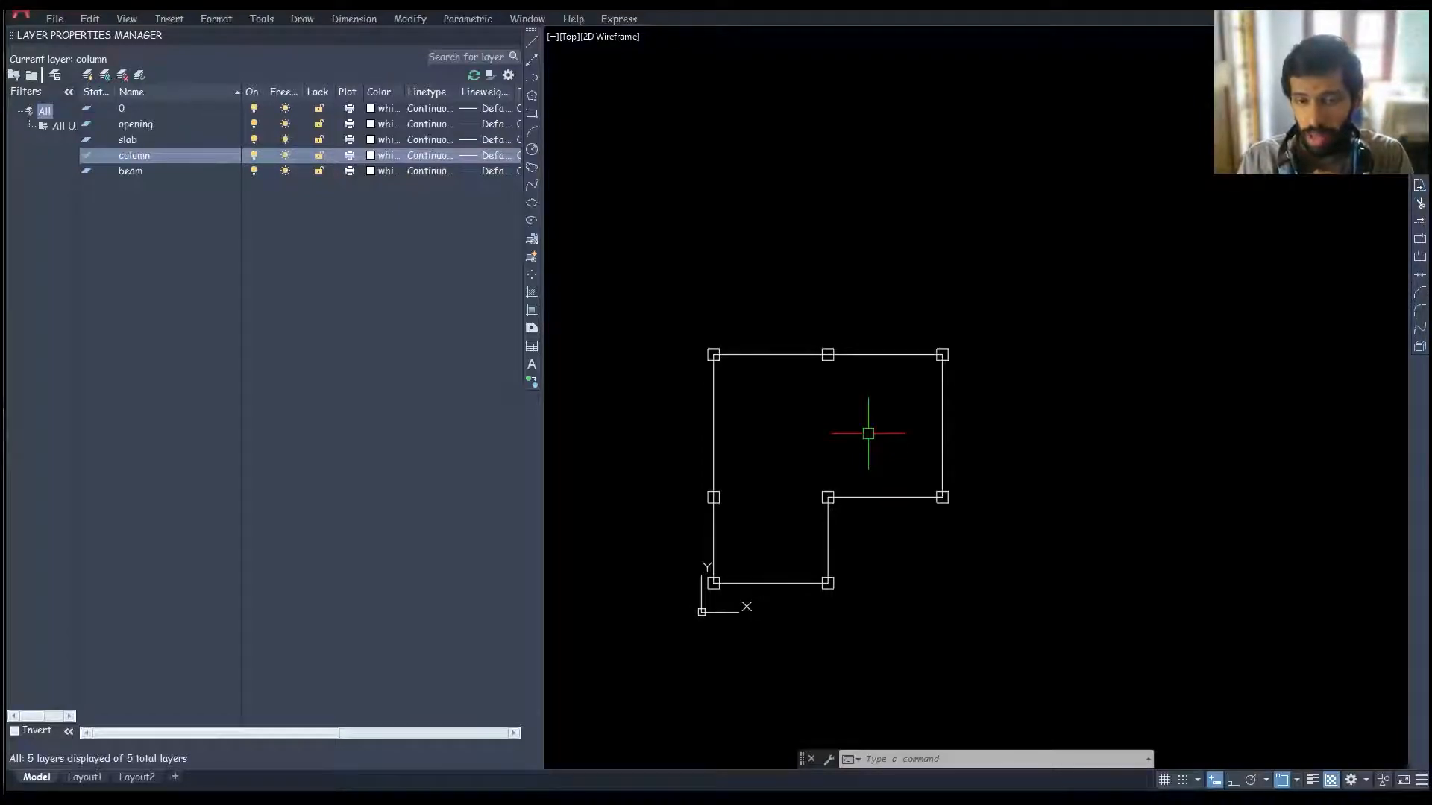
Step: Make the slab layer current and draw a slab rectangle over the lower bay between the diagonal column centres
{"action": "middle_click_drag", "start_coordinate": [879, 434], "coordinate": [817, 451]}
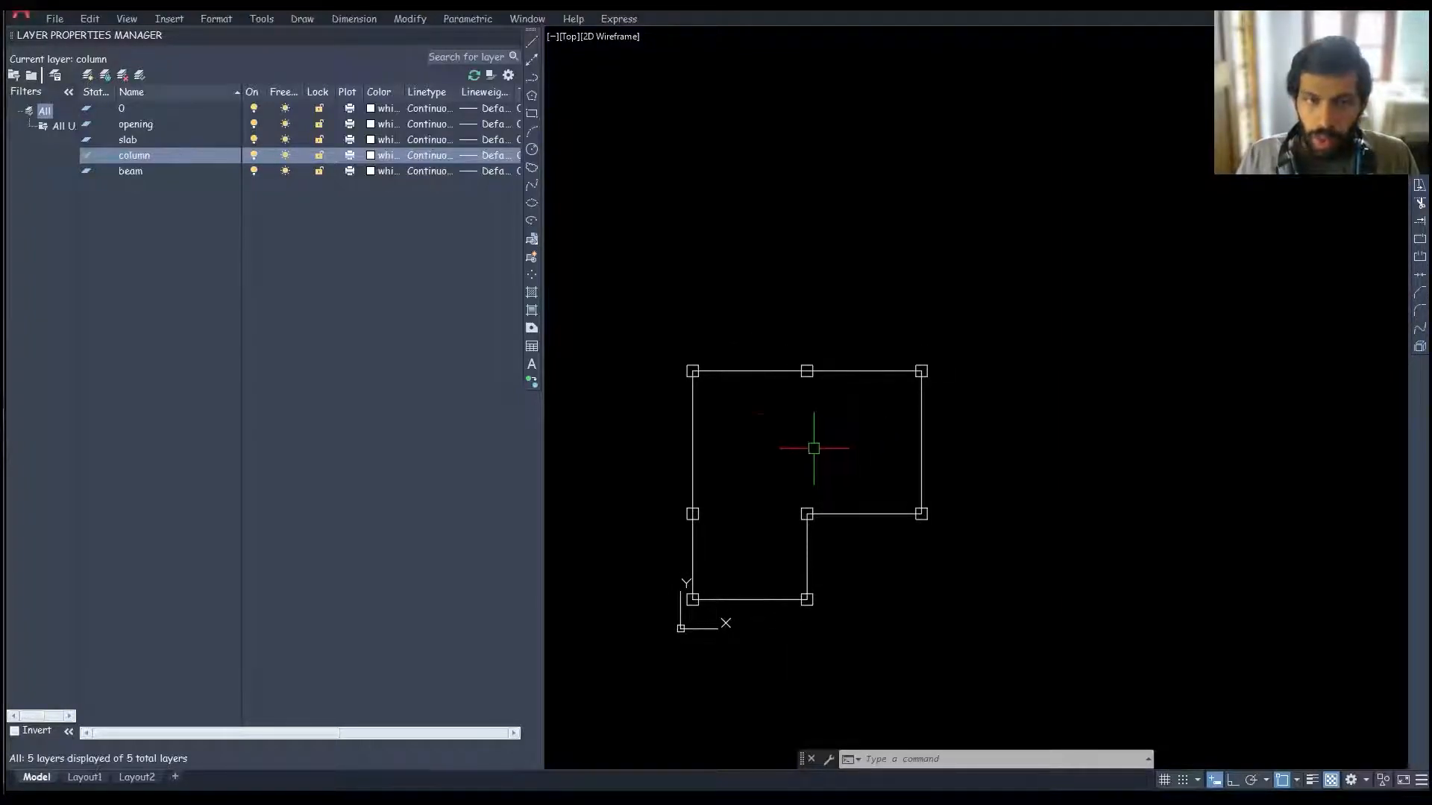
{"action": "left_click", "coordinate": [147, 143]}
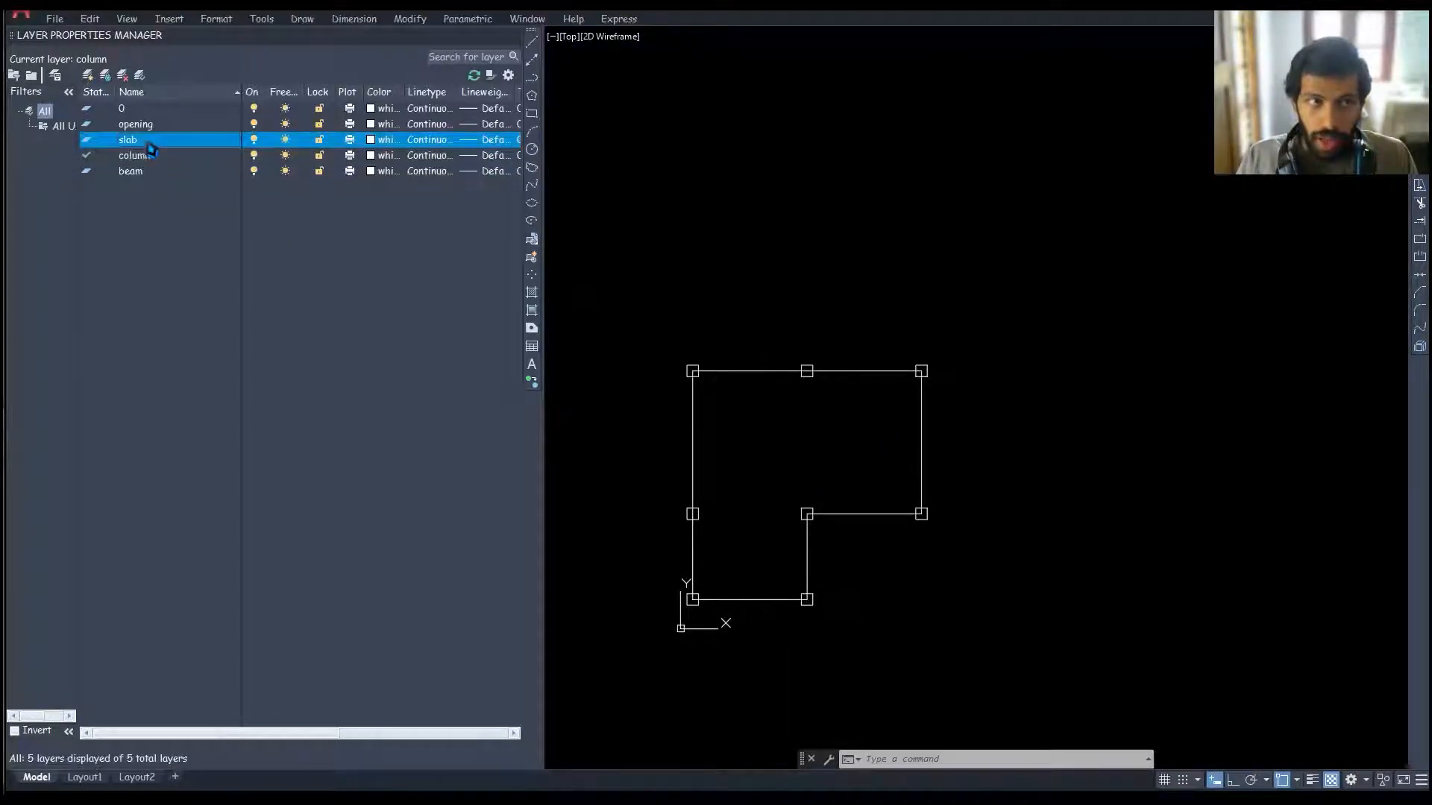
{"action": "left_click", "coordinate": [139, 75]}
{"action": "middle_click_drag", "start_coordinate": [780, 440], "coordinate": [806, 441]}
{"action": "scroll", "coordinate": [798, 444], "scroll_direction": "up", "scroll_amount": 2}
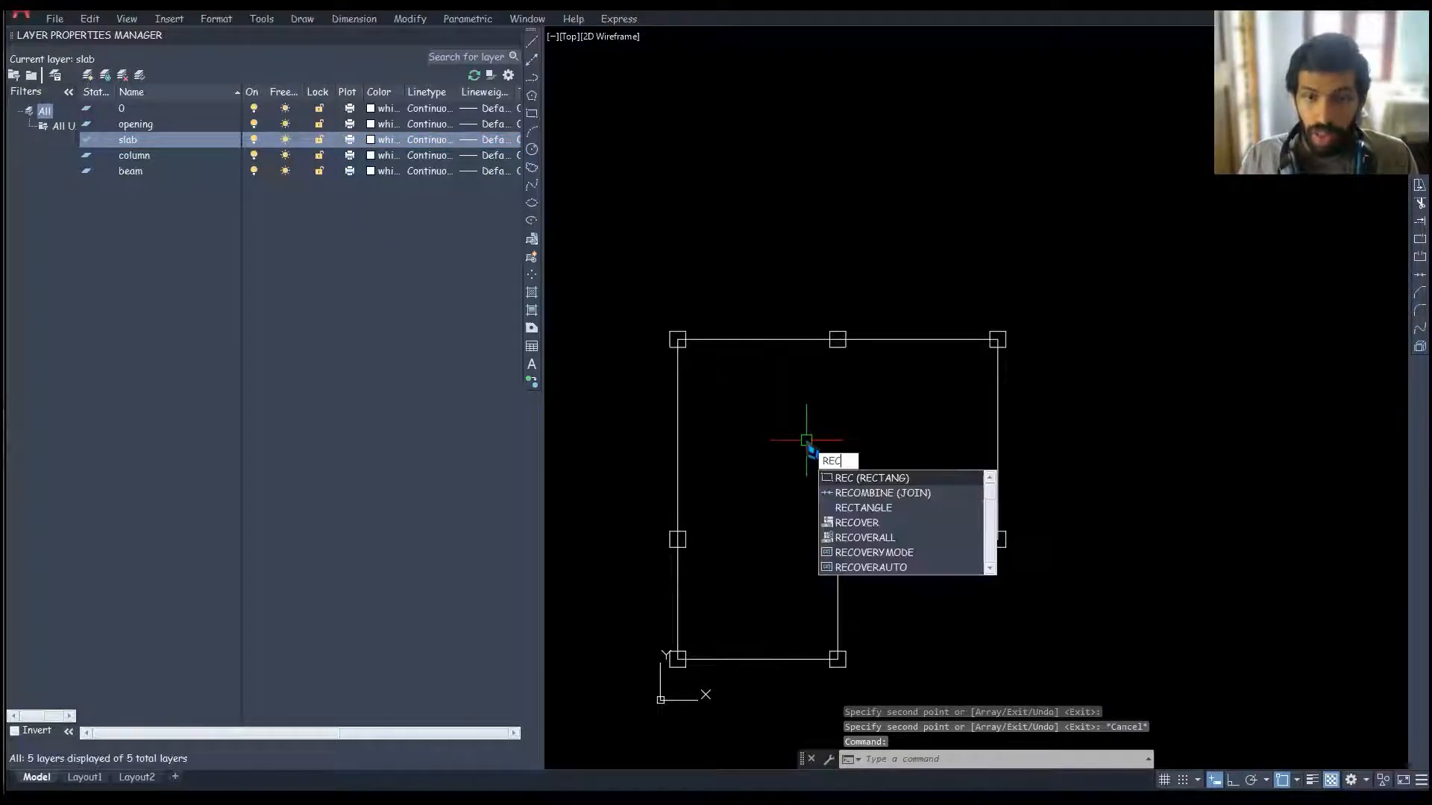
{"action": "key", "text": "Return"}
{"action": "scroll", "coordinate": [861, 671], "scroll_direction": "up", "scroll_amount": 3}
{"action": "middle_click_drag", "start_coordinate": [751, 550], "coordinate": [916, 590]}
{"action": "left_click", "coordinate": [988, 679]}
{"action": "left_click", "coordinate": [674, 445]}
{"action": "scroll", "coordinate": [746, 470], "scroll_direction": "down", "scroll_amount": 2}
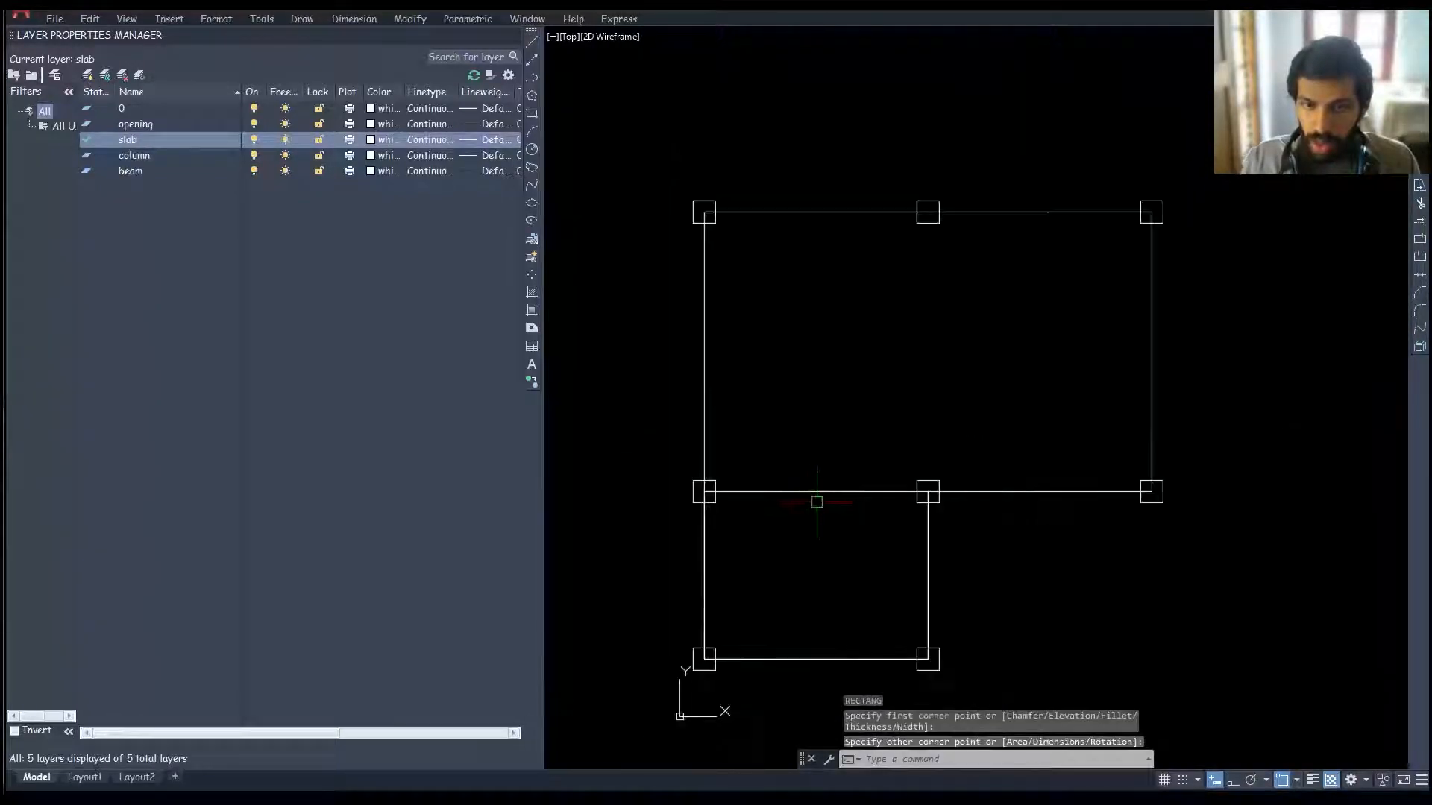
Step: Draw a second slab rectangle over the upper-right bay, from the inner-corner column centre to the top-right column centre
{"action": "key", "text": "Return"}
{"action": "left_click", "coordinate": [881, 512]}
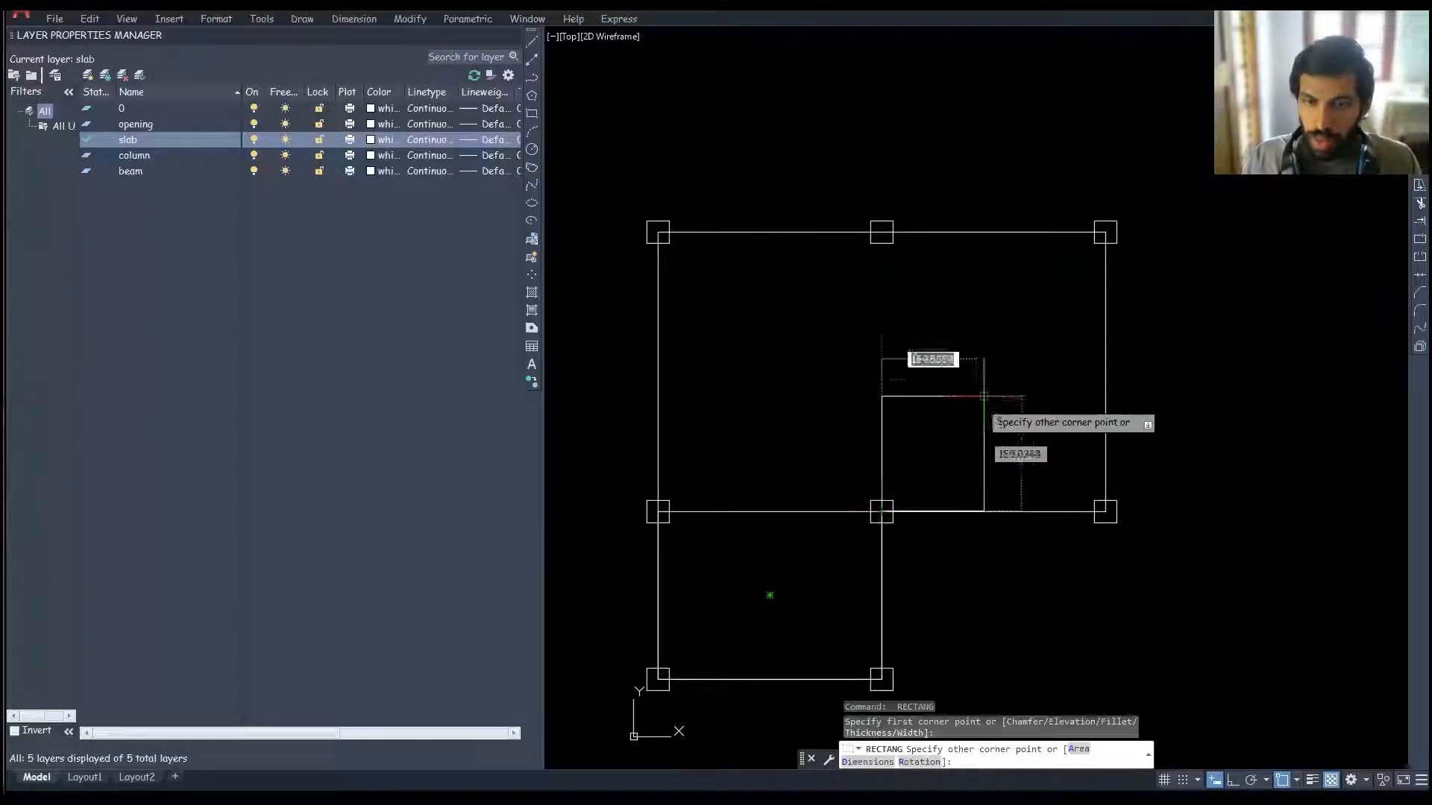
{"action": "left_click", "coordinate": [1105, 232]}
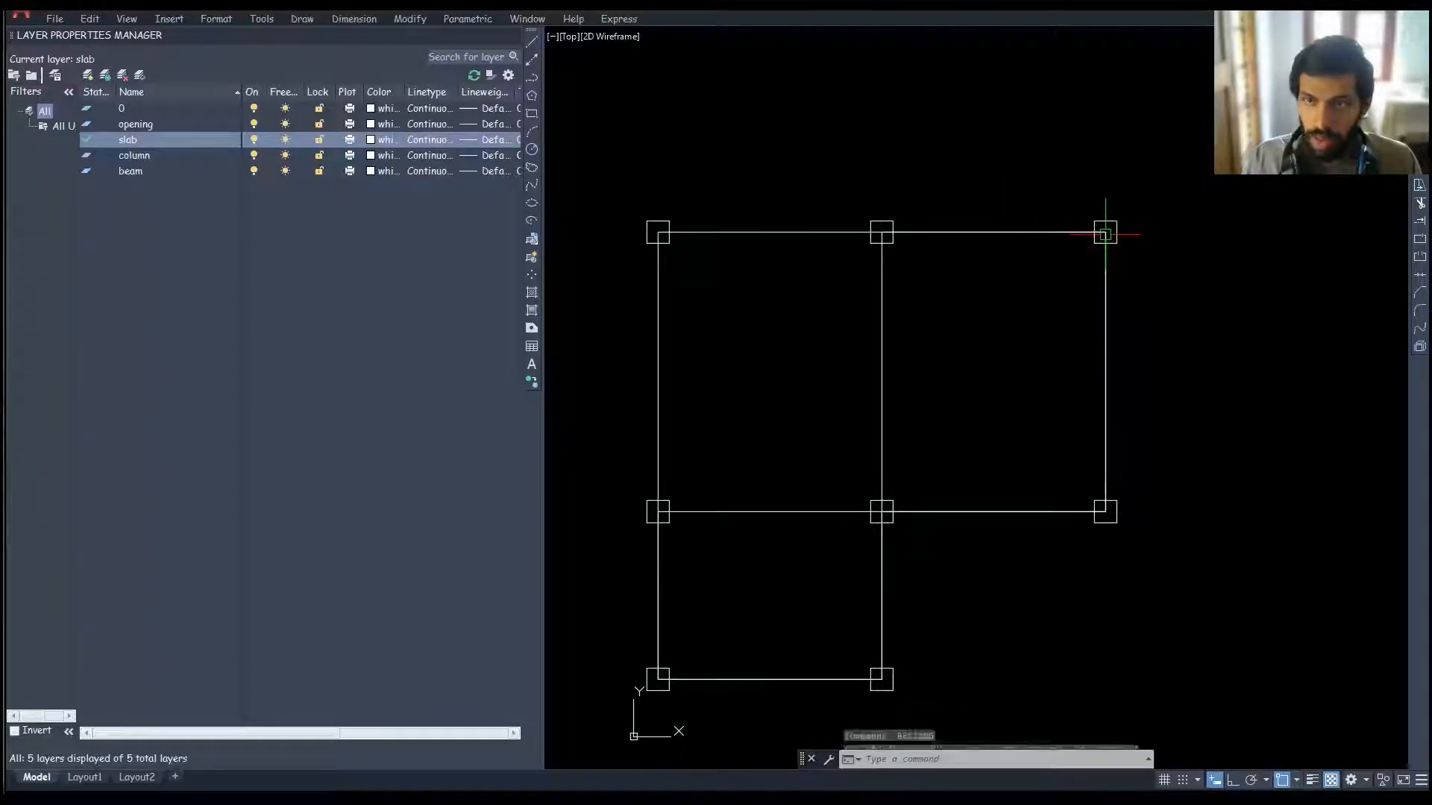
{"action": "scroll", "coordinate": [1026, 329], "scroll_direction": "down", "scroll_amount": 2}
{"action": "key", "text": "Escape"}
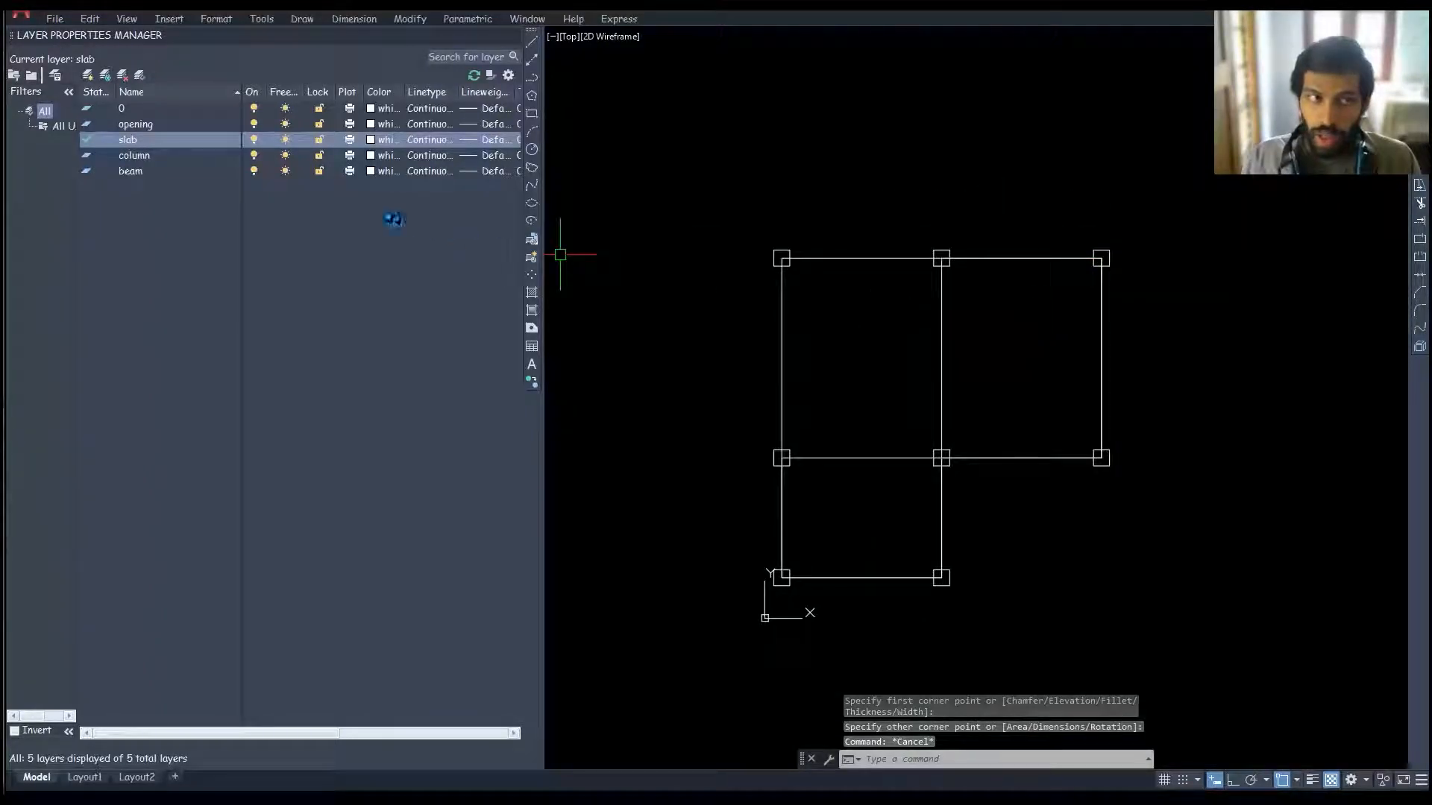
Step: Make the opening layer current and draw a 400 by 500 rectangle over the upper-left bay between the diagonal column centres
{"action": "left_click", "coordinate": [142, 125]}
{"action": "left_click", "coordinate": [140, 75]}
{"action": "middle_click_drag", "start_coordinate": [706, 395], "coordinate": [681, 399]}
{"action": "type", "text": "c"}
{"action": "key", "text": "Return"}
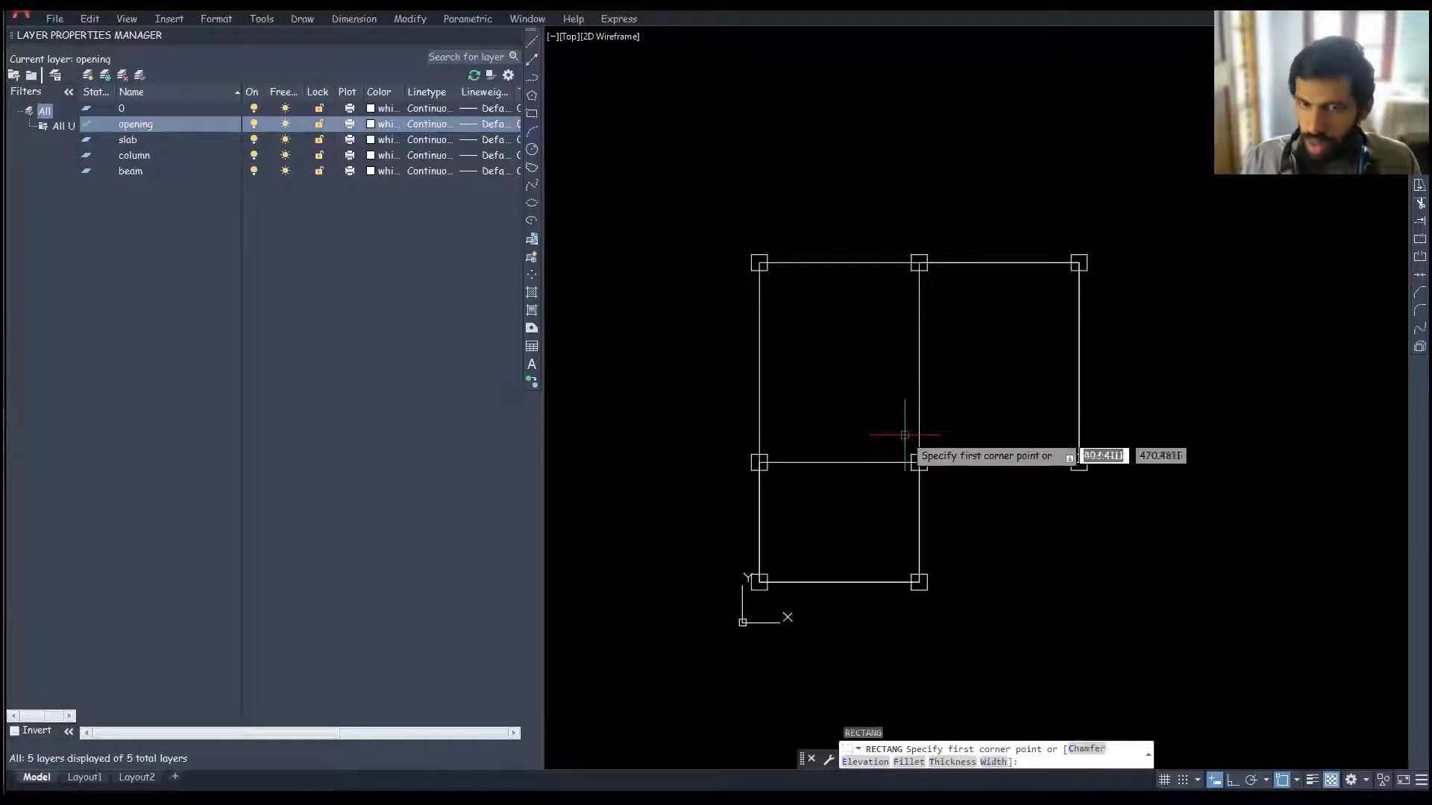
{"action": "scroll", "coordinate": [908, 448], "scroll_direction": "up", "scroll_amount": 10}
{"action": "left_click", "coordinate": [907, 451]}
{"action": "scroll", "coordinate": [922, 481], "scroll_direction": "down", "scroll_amount": 6}
{"action": "scroll", "coordinate": [809, 336], "scroll_direction": "up", "scroll_amount": 5}
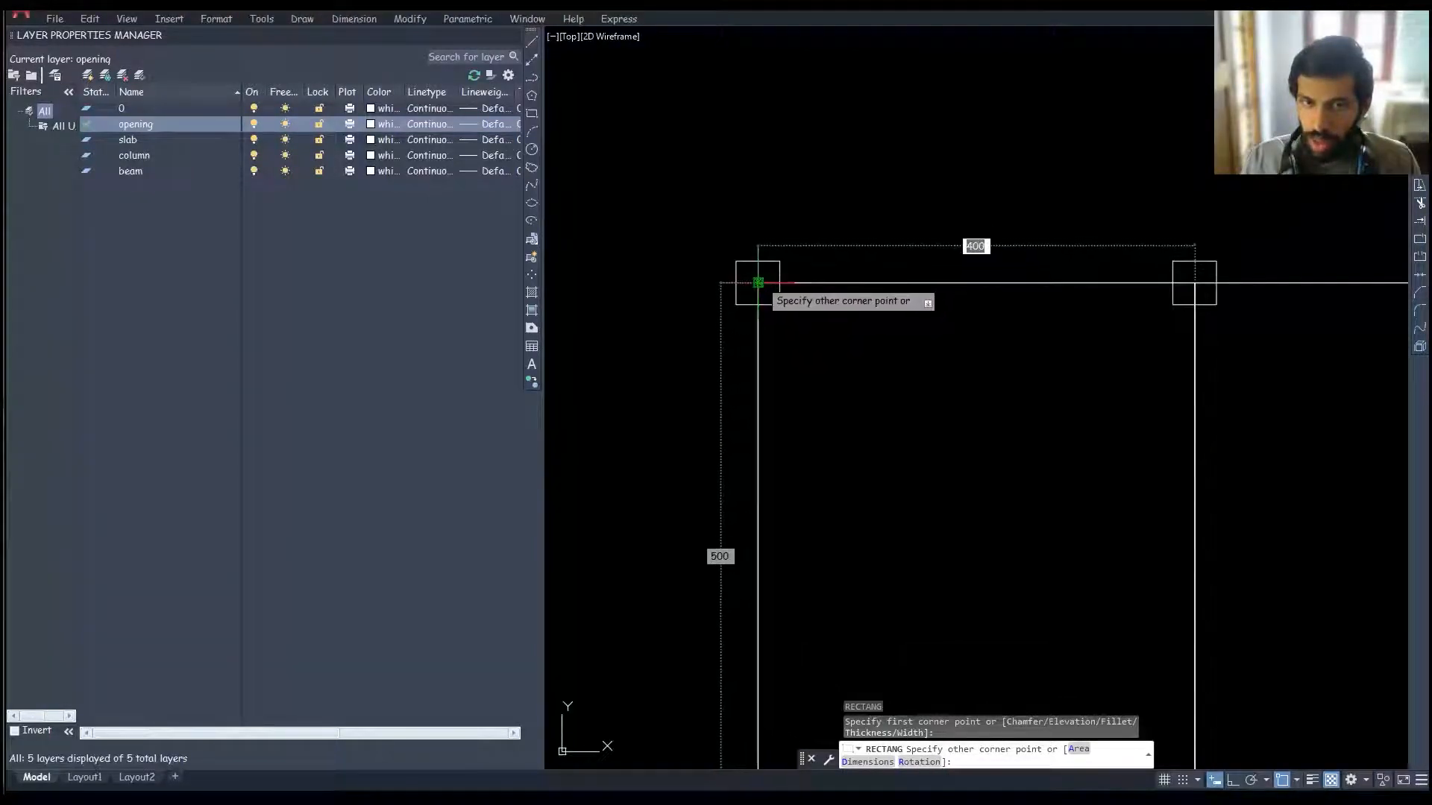
{"action": "left_click", "coordinate": [758, 282]}
{"action": "scroll", "coordinate": [825, 345], "scroll_direction": "down", "scroll_amount": 4}
{"action": "middle_click_drag", "start_coordinate": [840, 377], "coordinate": [756, 337]}
{"action": "key", "text": "Escape"}
{"action": "key", "text": "Escape"}
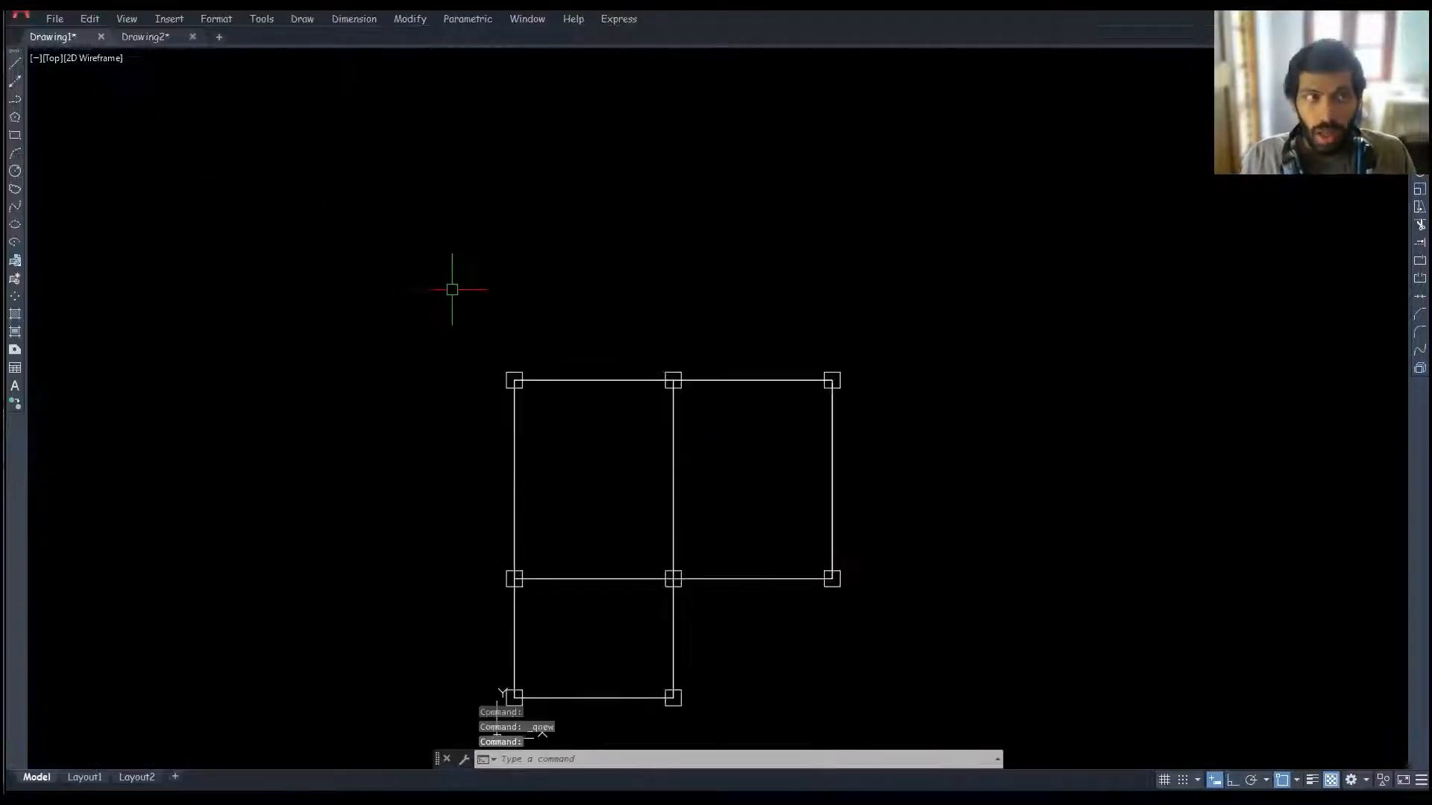
Step: Check the plan name in the Microsoft Whiteboard notes and save the drawing to the Desktop as plan a in AutoCAD 2013/LT2013 DXF format
{"action": "middle_click_drag", "start_coordinate": [450, 288], "coordinate": [523, 292]}
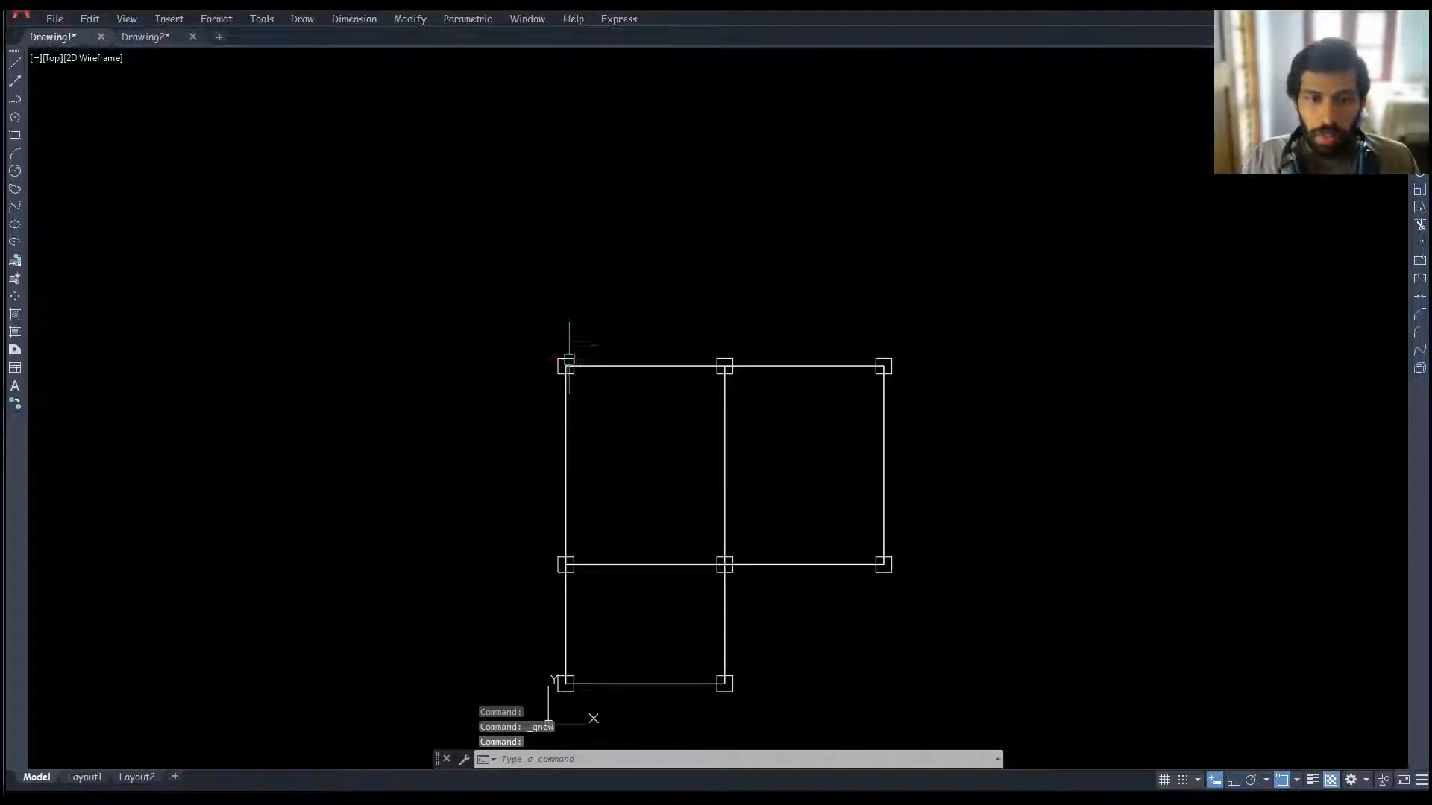
{"action": "key", "text": "alt+Tab"}
{"action": "left_click", "coordinate": [552, 417]}
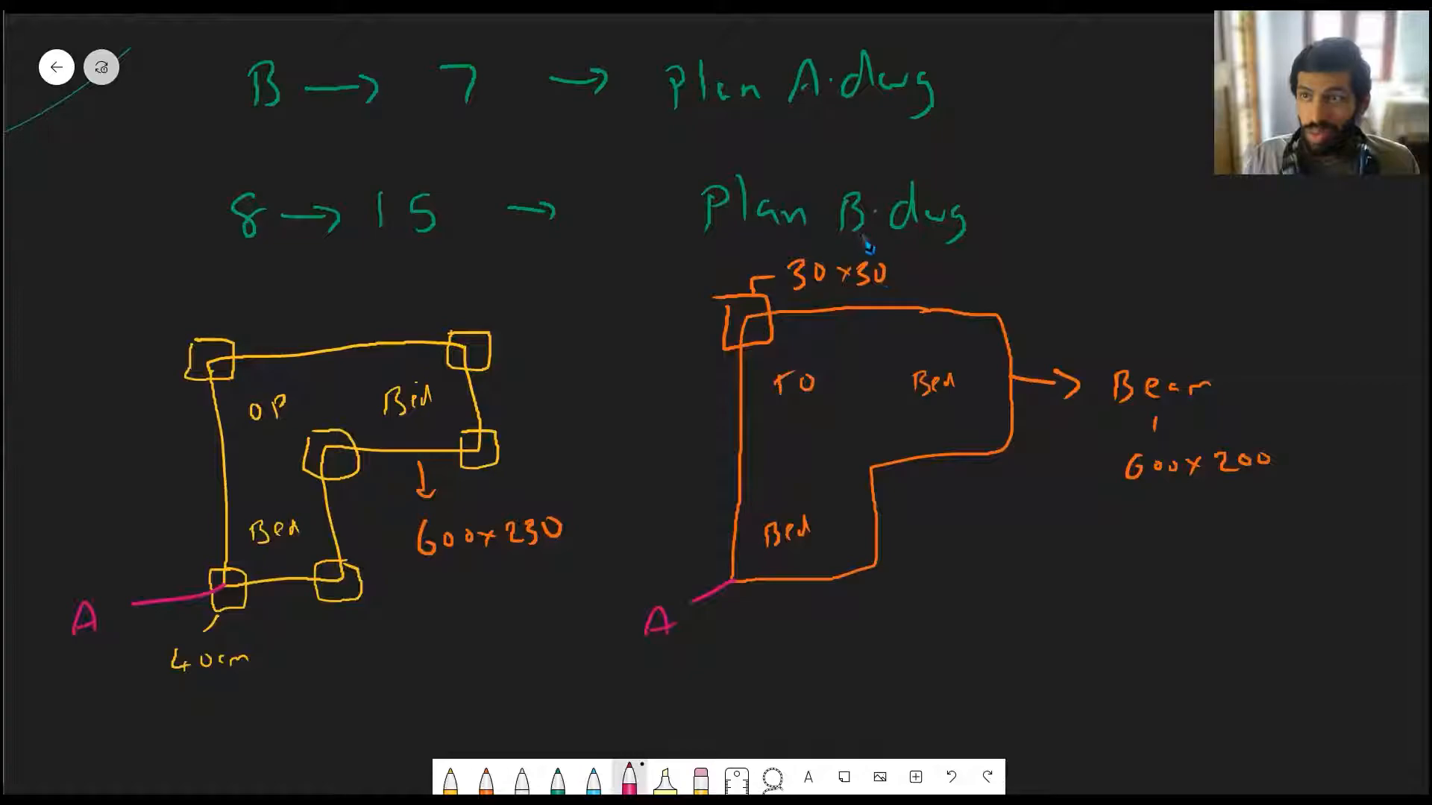
{"action": "key", "text": "alt+Tab"}
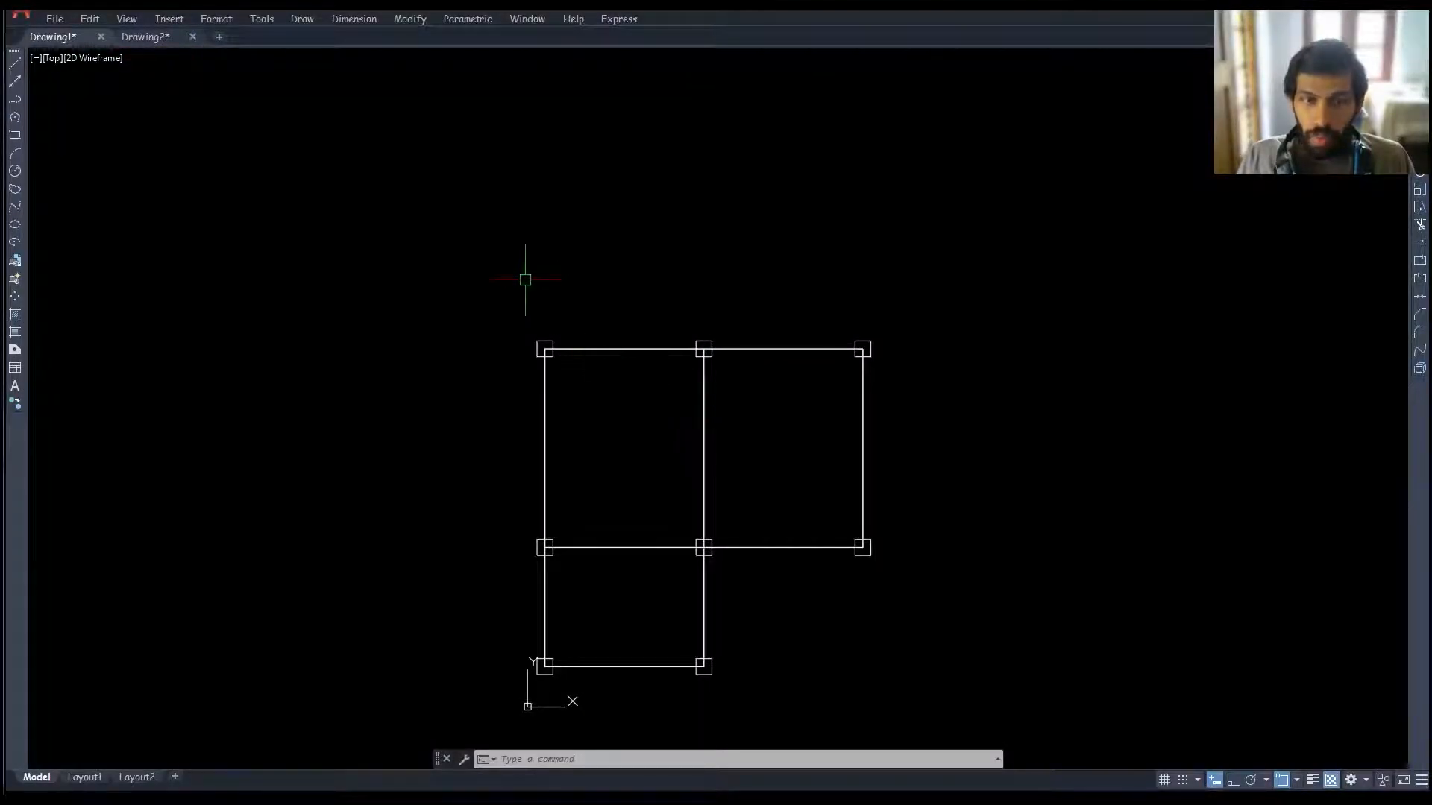
{"action": "key", "text": "ctrl+s"}
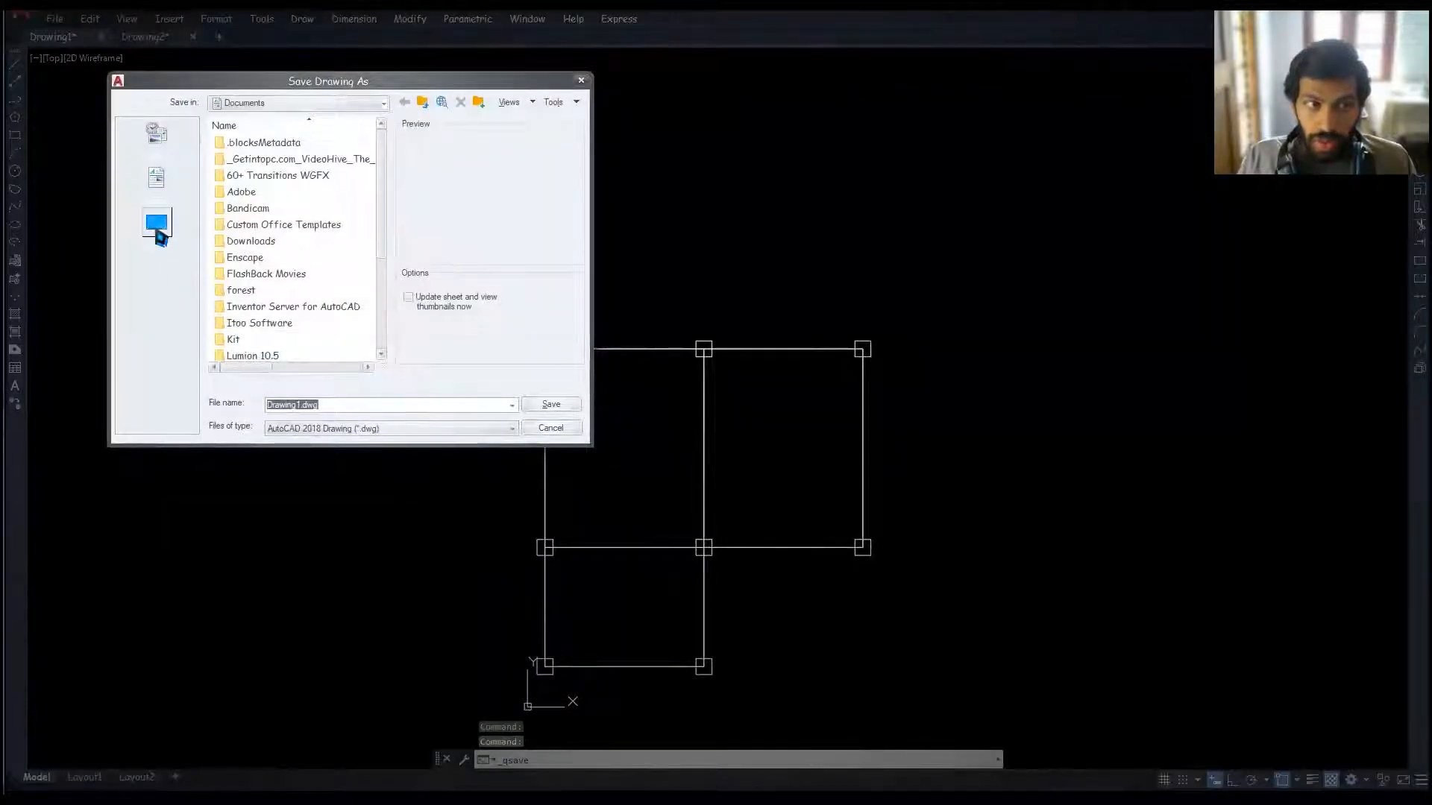
{"action": "left_click", "coordinate": [394, 428]}
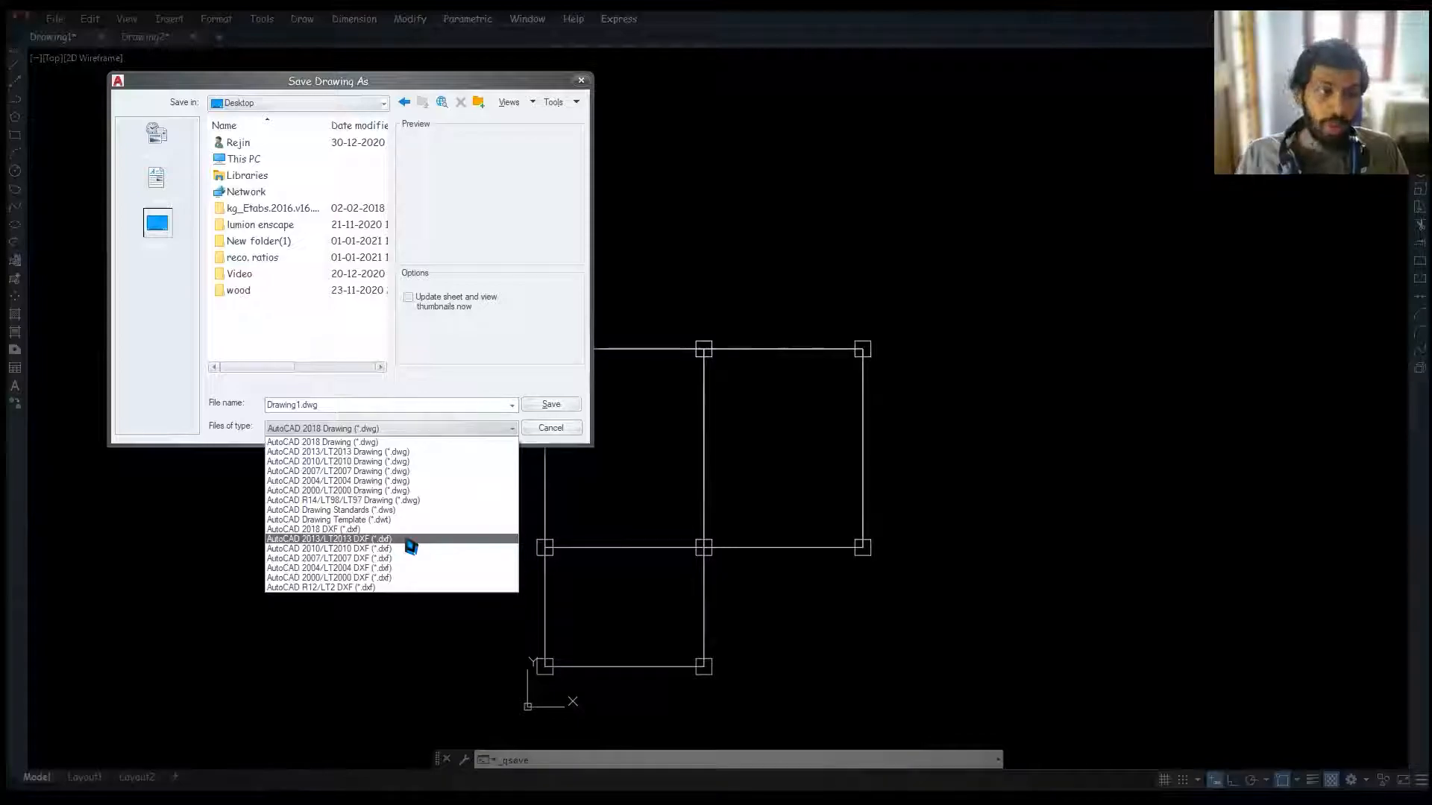
{"action": "left_click", "coordinate": [409, 539]}
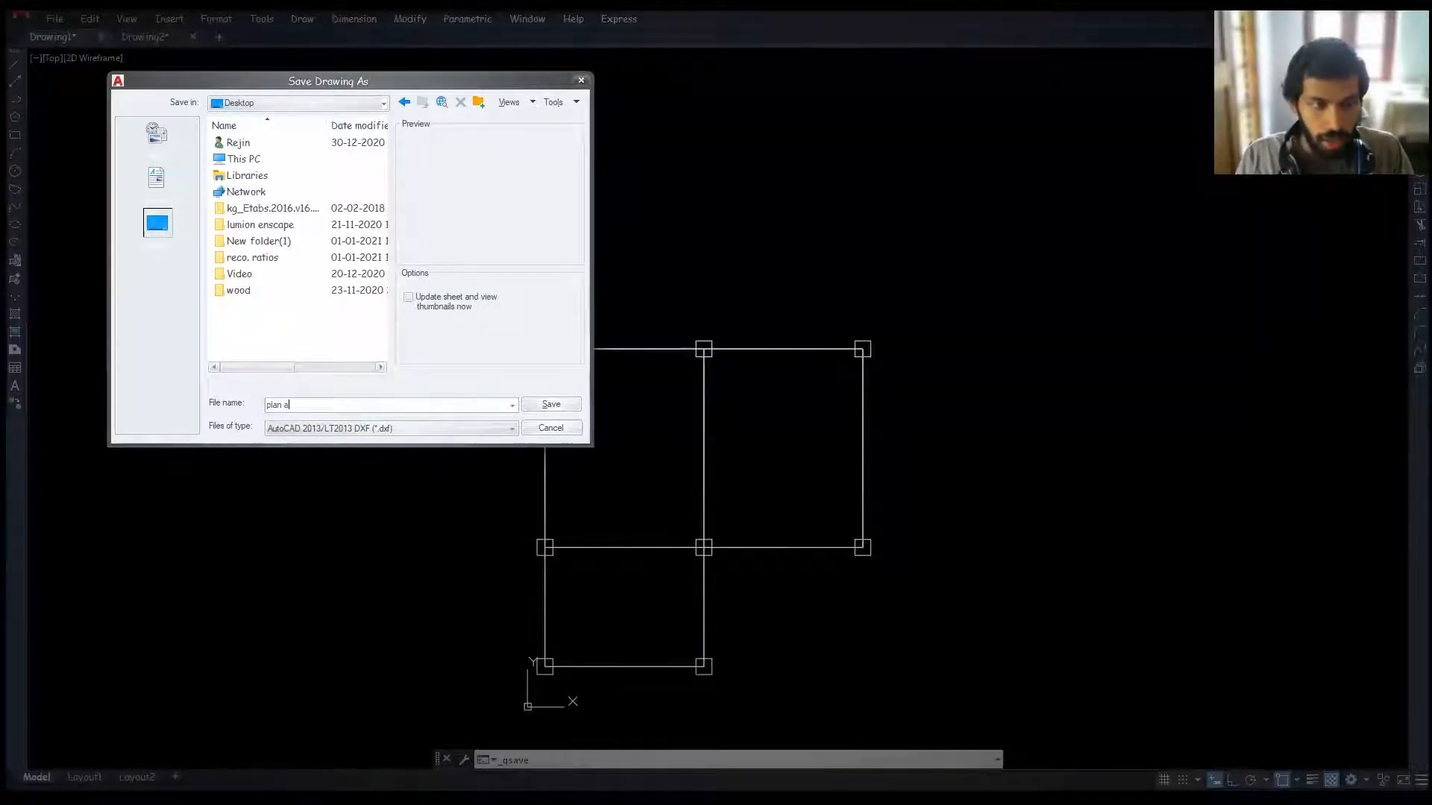
{"action": "left_click", "coordinate": [551, 404]}
{"action": "mouse_move", "coordinate": [600, 418]}
{"action": "middle_mouse_down"}
{"action": "mouse_move", "coordinate": [549, 416]}
{"action": "mouse_move", "coordinate": [505, 381]}
{"action": "middle_mouse_up"}
Step: In Drawing2, set the units for scaling inserted content to Centimeters
{"action": "left_click", "coordinate": [145, 37]}
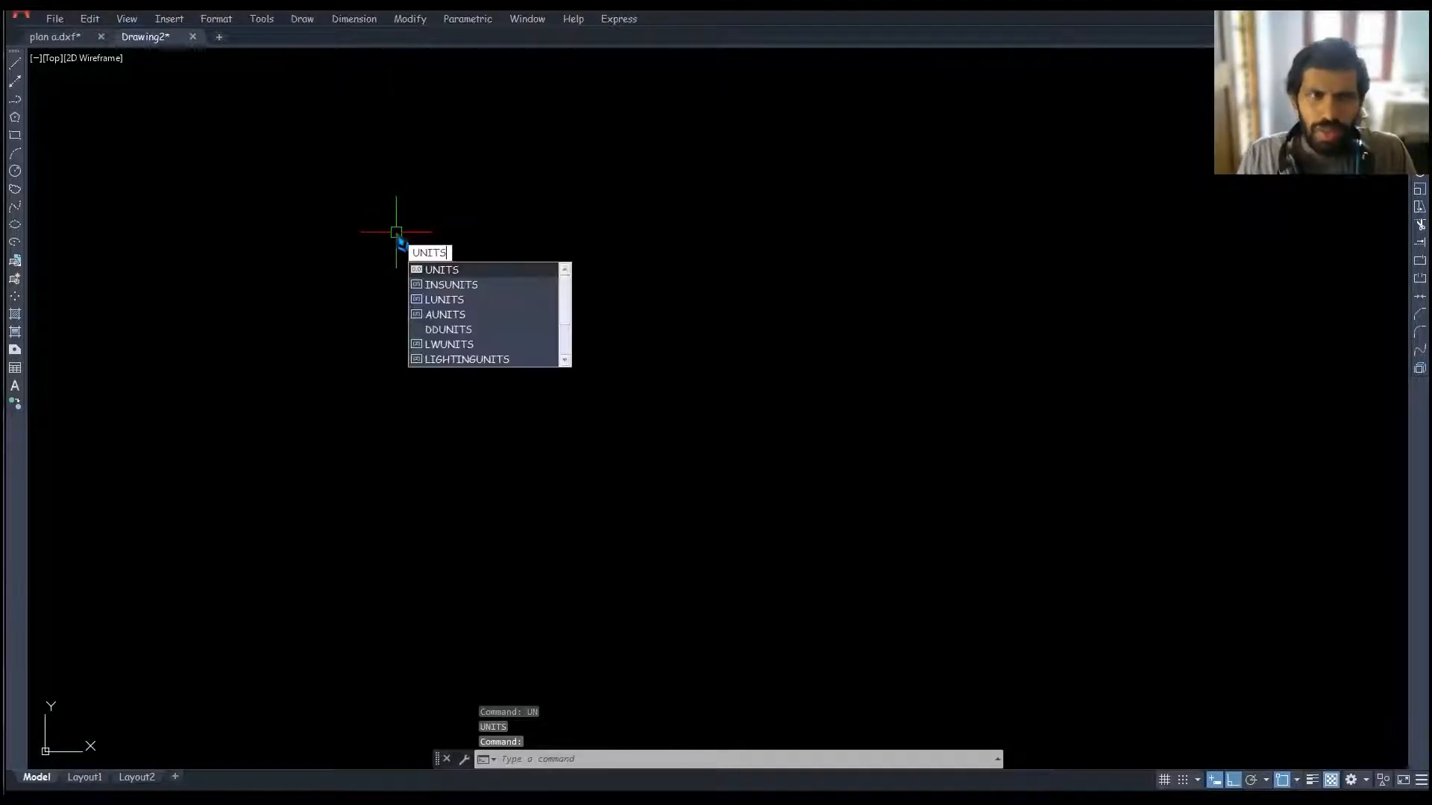
{"action": "key", "text": "Return"}
{"action": "left_click", "coordinate": [714, 268]}
{"action": "left_click", "coordinate": [714, 271]}
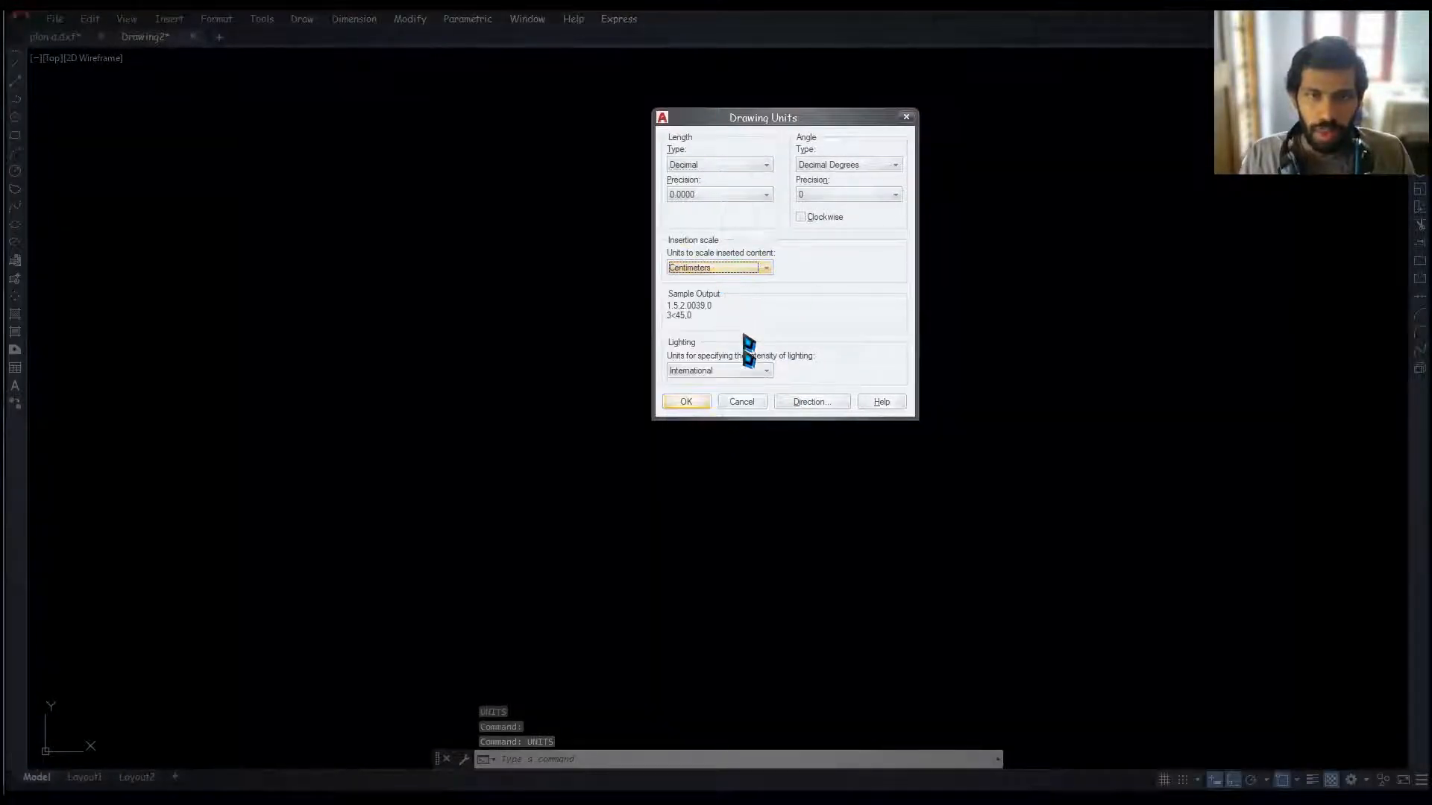
{"action": "left_click", "coordinate": [705, 401]}
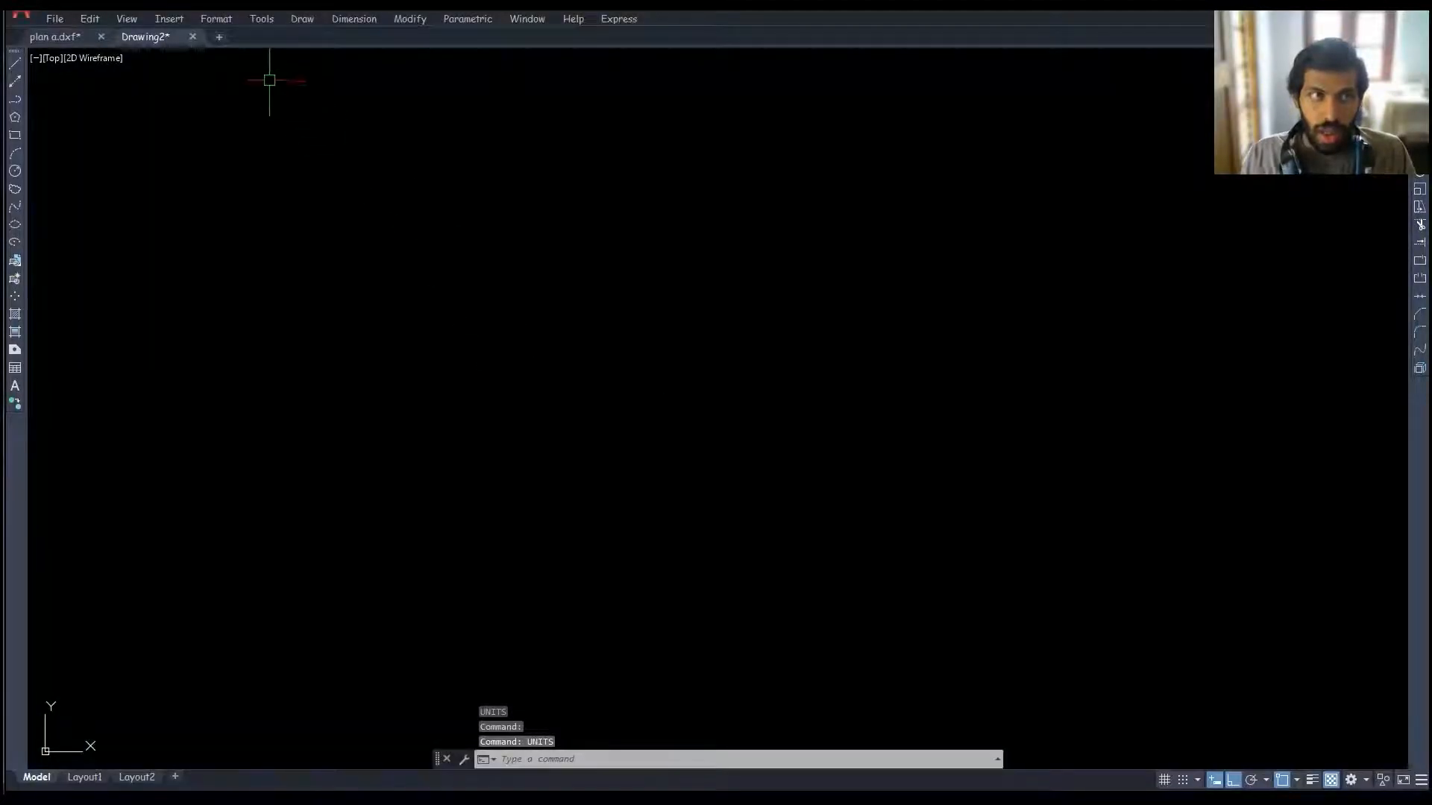
Step: Copy the whole plan in plan a.dxf with COPYBASE, using the lower-left column centre as base point
{"action": "left_click", "coordinate": [75, 39]}
{"action": "scroll", "coordinate": [430, 278], "scroll_direction": "down", "scroll_amount": 3}
{"action": "left_click", "coordinate": [662, 251]}
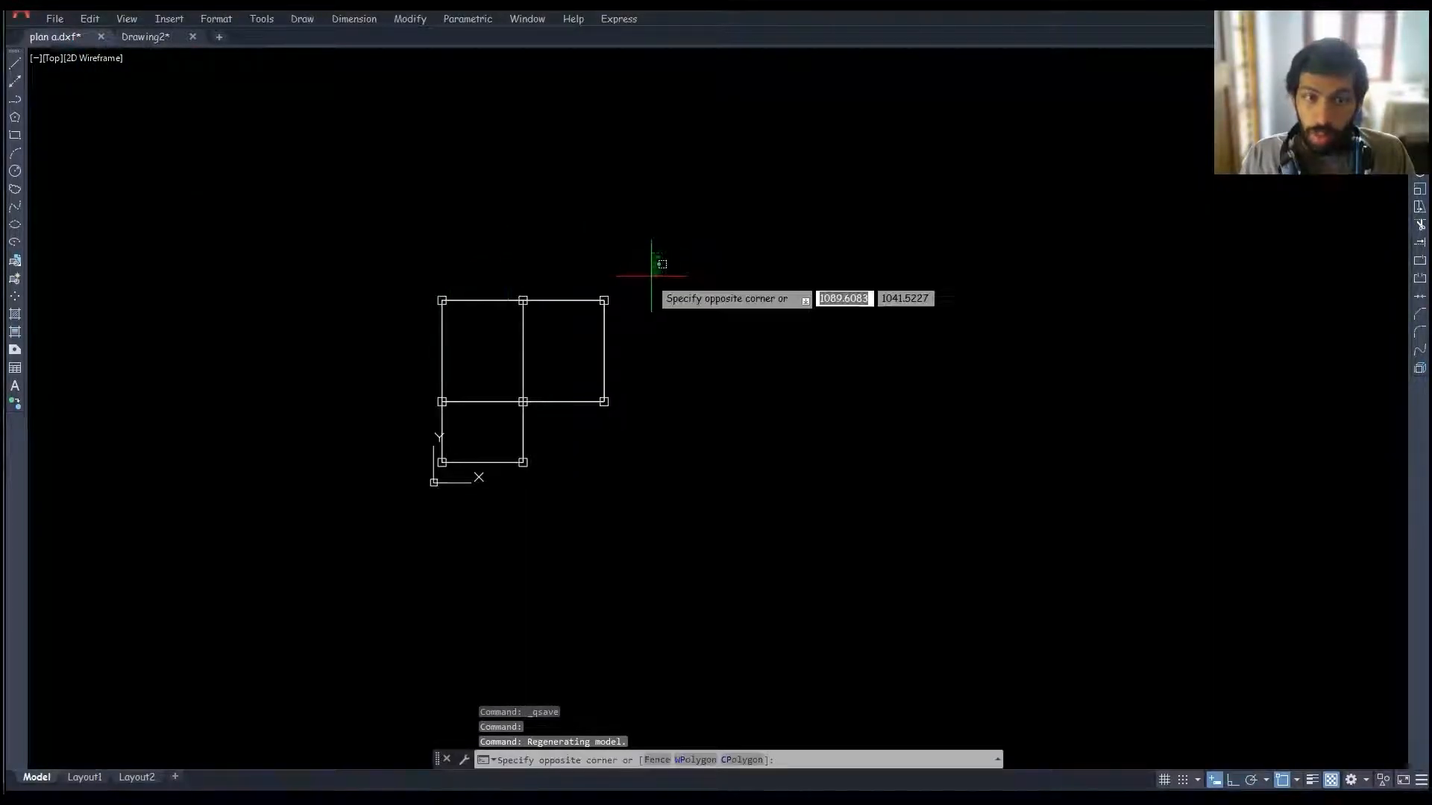
{"action": "left_click", "coordinate": [402, 494]}
{"action": "type", "text": "copybas"}
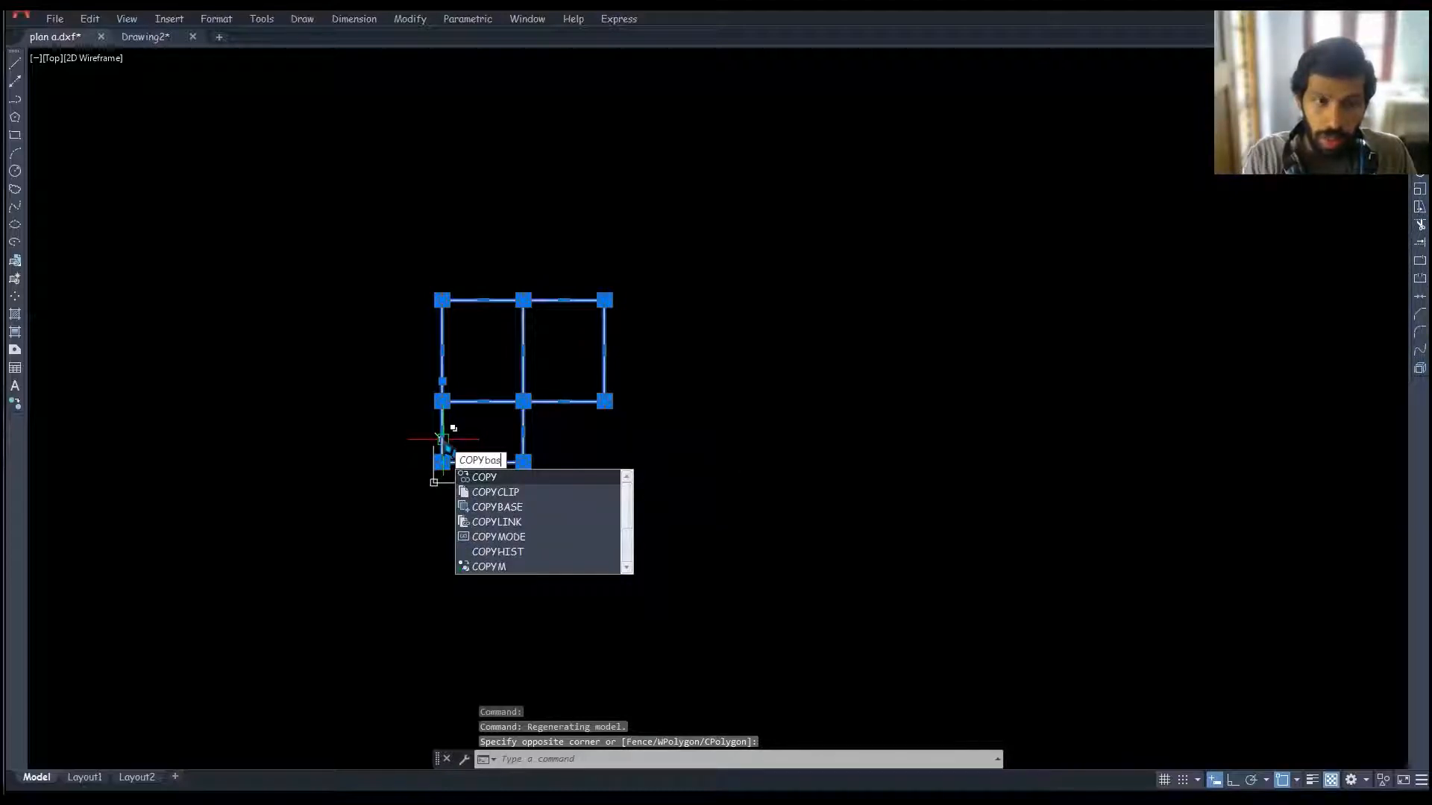
{"action": "type", "text": "e"}
{"action": "key", "text": "Return"}
{"action": "scroll", "coordinate": [479, 450], "scroll_direction": "up", "scroll_amount": 2}
{"action": "scroll", "coordinate": [476, 456], "scroll_direction": "up", "scroll_amount": 4}
{"action": "scroll", "coordinate": [343, 480], "scroll_direction": "up", "scroll_amount": 4}
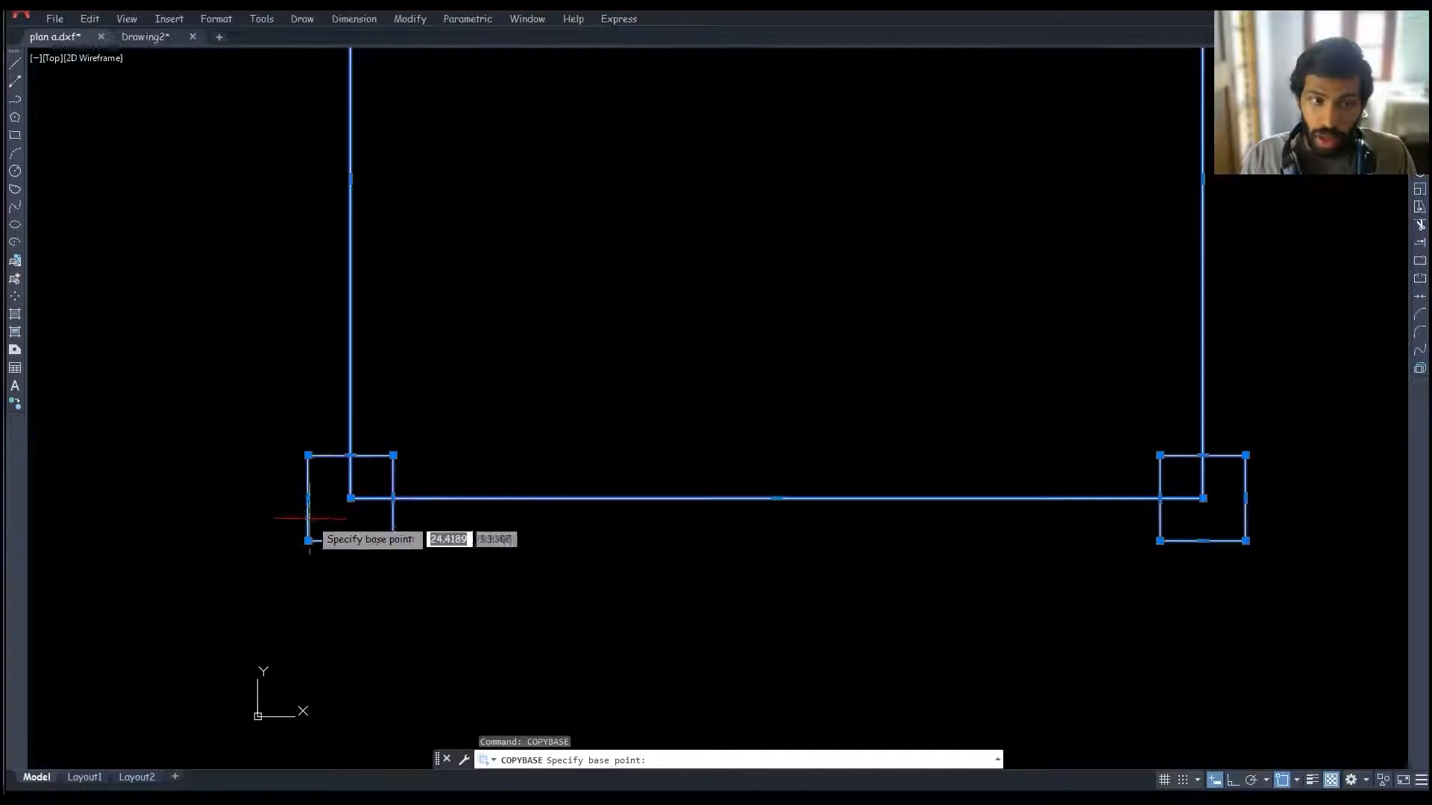
{"action": "left_click", "coordinate": [350, 497]}
Step: Paste the copied plan into Drawing2 at its original coordinates
{"action": "left_click", "coordinate": [166, 37]}
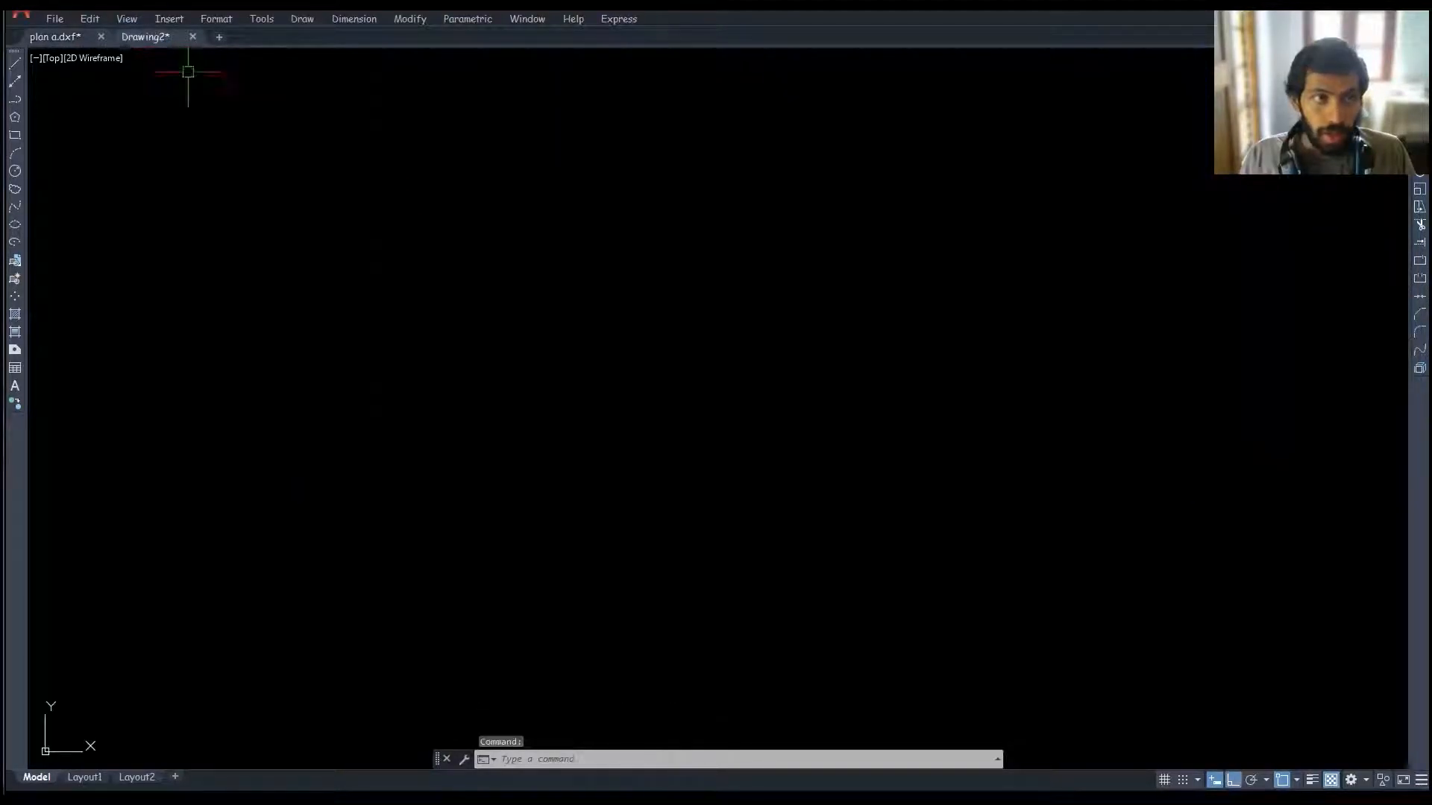
{"action": "scroll", "coordinate": [439, 323], "scroll_direction": "down", "scroll_amount": 3}
{"action": "right_click", "coordinate": [426, 242]}
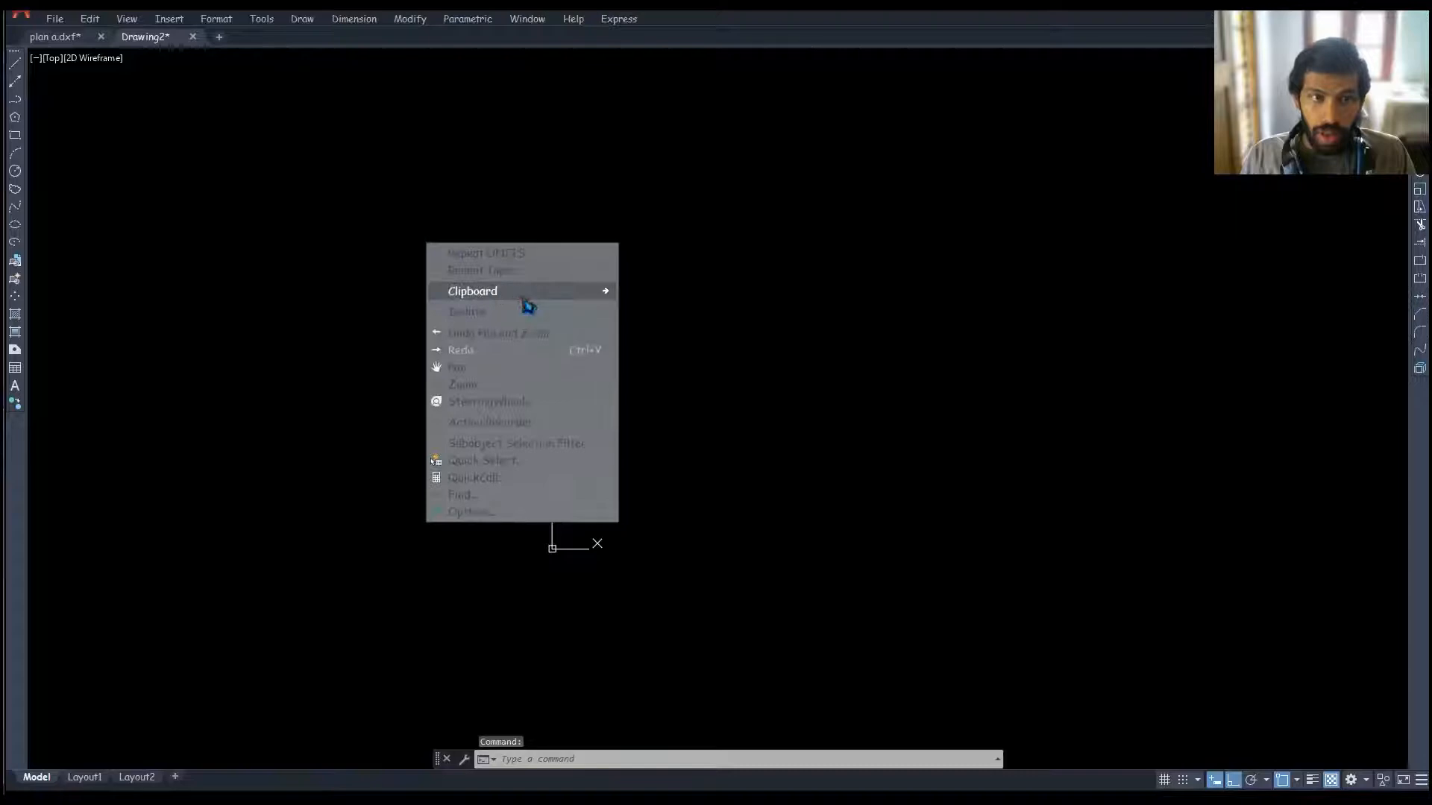
{"action": "mouse_move", "coordinate": [537, 295]}
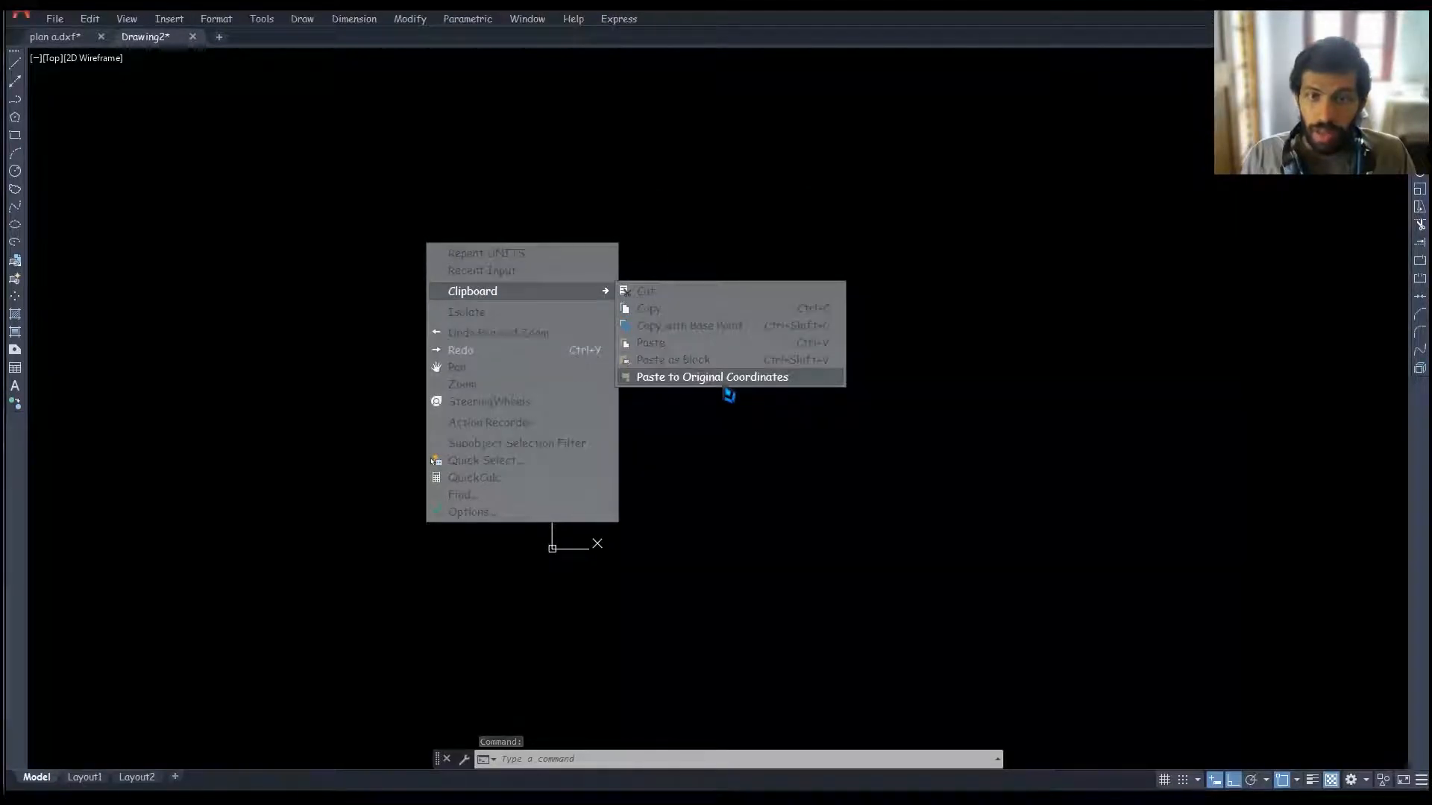
{"action": "left_click", "coordinate": [725, 381]}
{"action": "scroll", "coordinate": [739, 432], "scroll_direction": "down", "scroll_amount": 6}
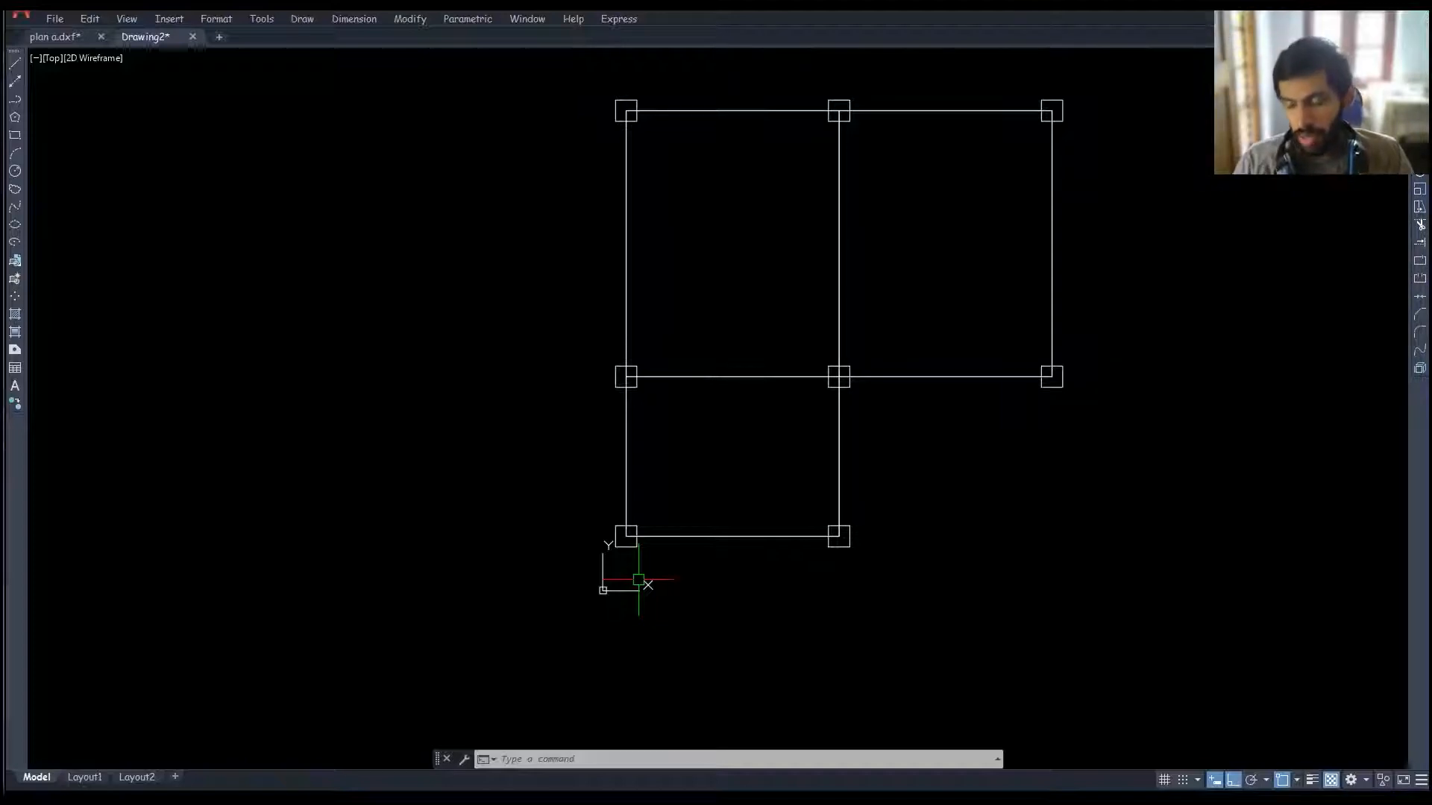
{"action": "right_click", "coordinate": [666, 314]}
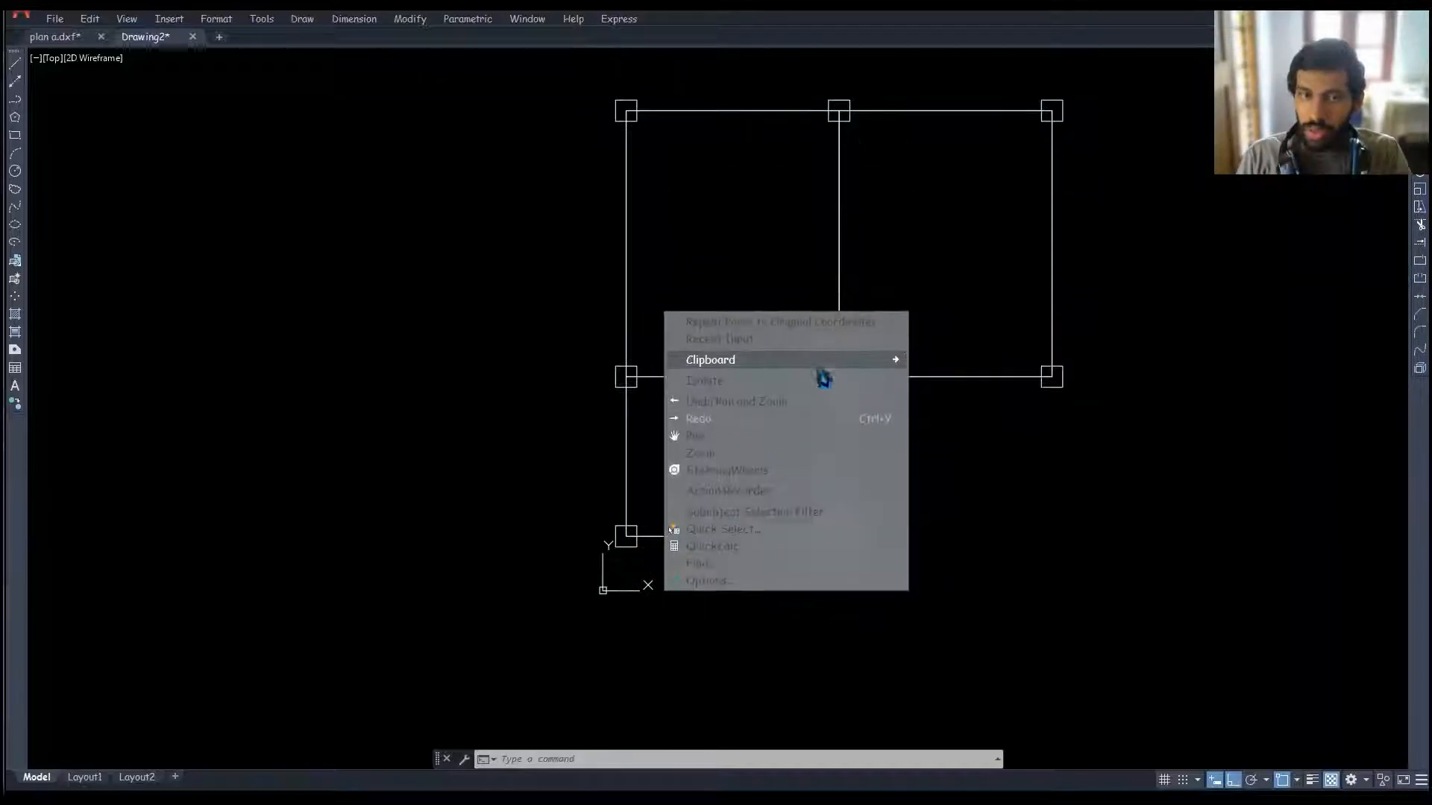
{"action": "mouse_move", "coordinate": [839, 360]}
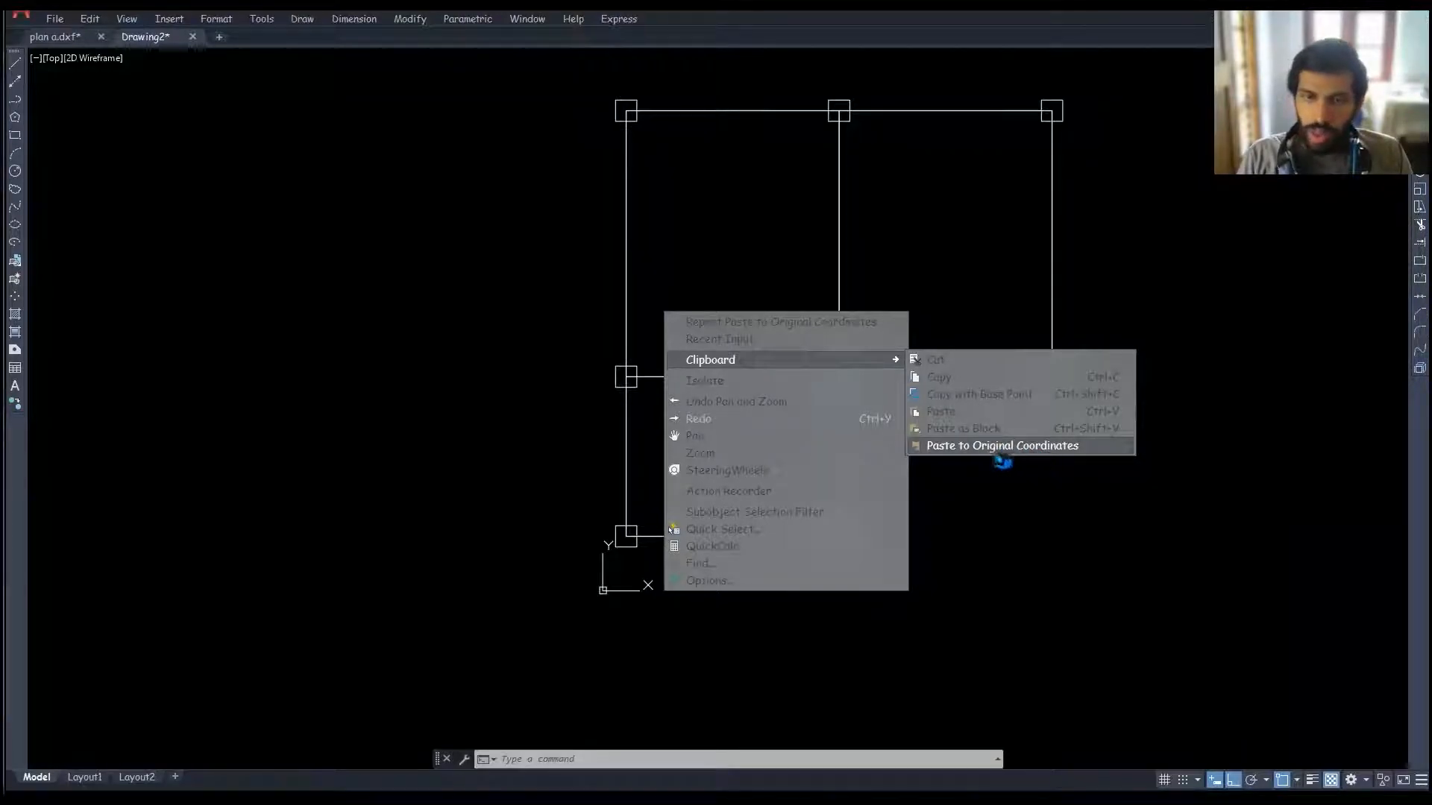
{"action": "left_click", "coordinate": [999, 446]}
{"action": "scroll", "coordinate": [981, 495], "scroll_direction": "down", "scroll_amount": 2}
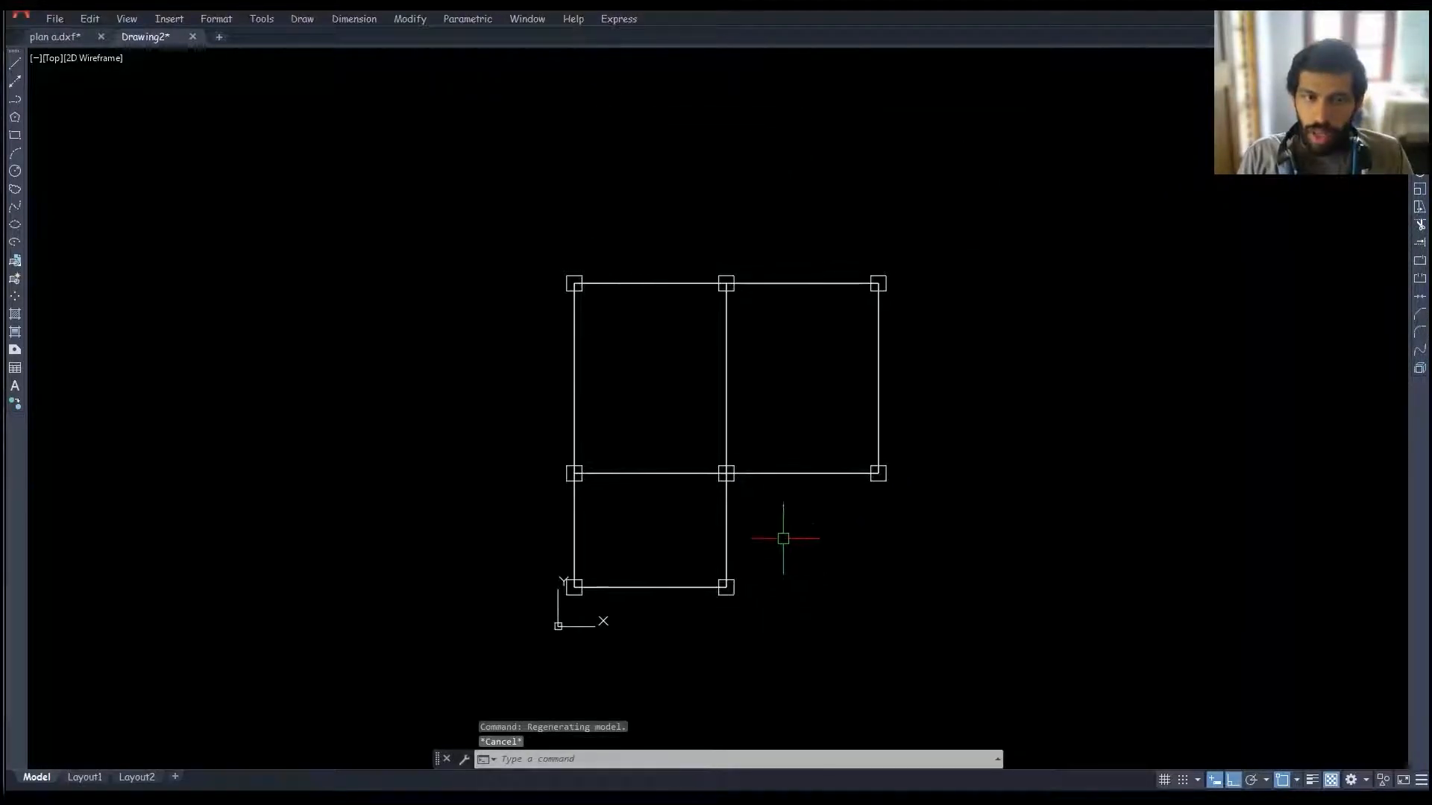
Step: Check Plan B's room layout on the Microsoft Whiteboard sketch and switch the AutoCAD workspace to Drafting & Annotation
{"action": "key", "text": "alt+Tab"}
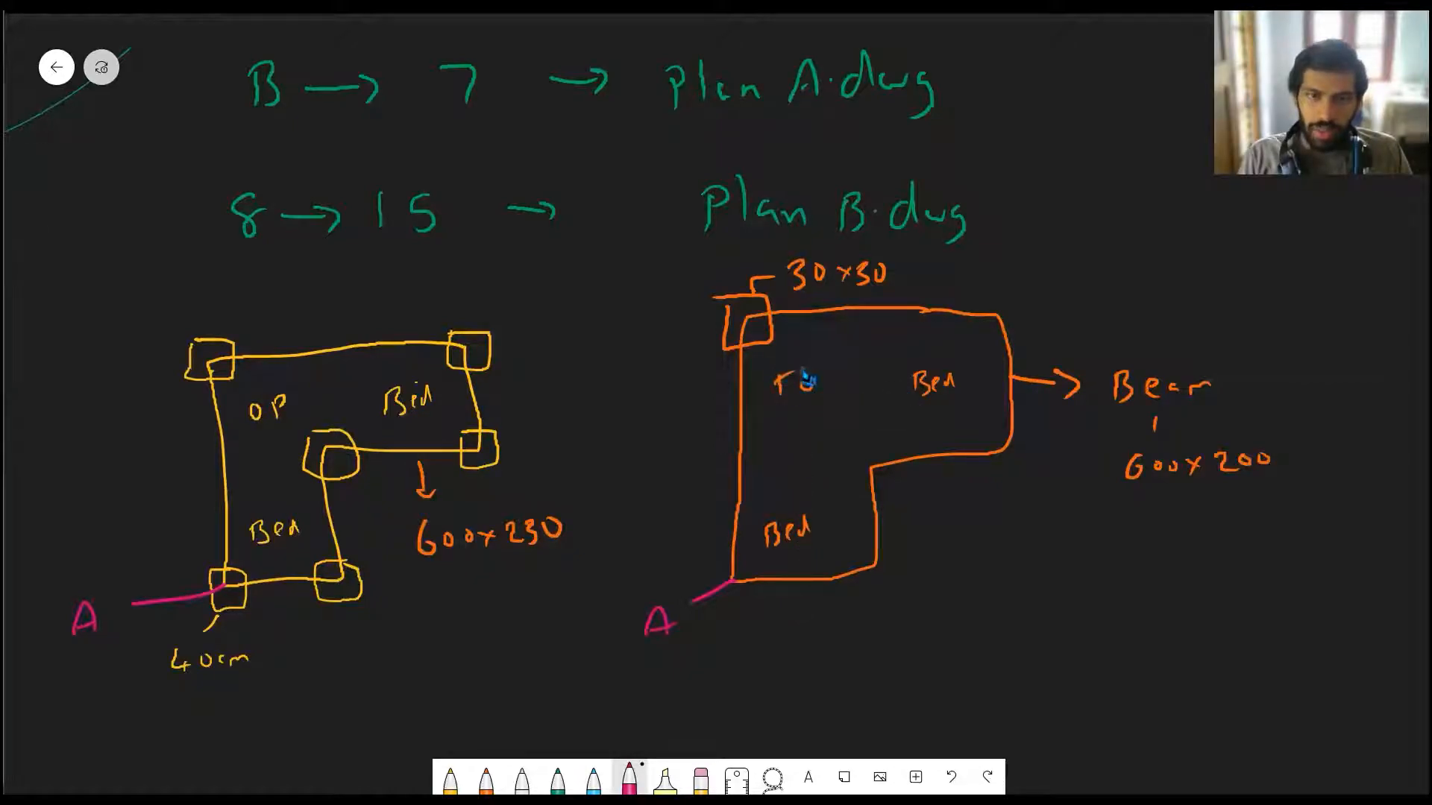
{"action": "scroll", "coordinate": [807, 381], "scroll_direction": "left", "scroll_amount": 2}
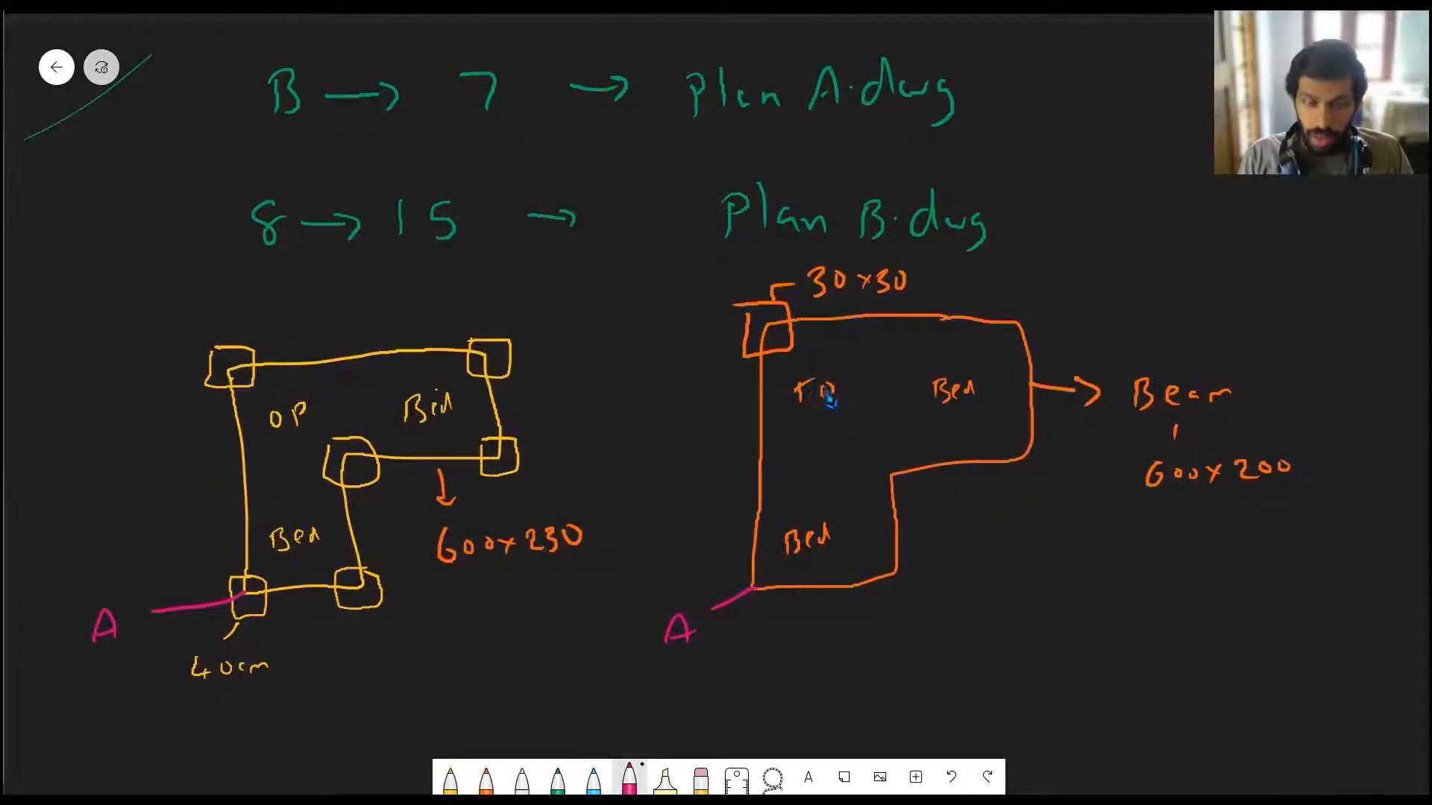
{"action": "key", "text": "alt+Tab"}
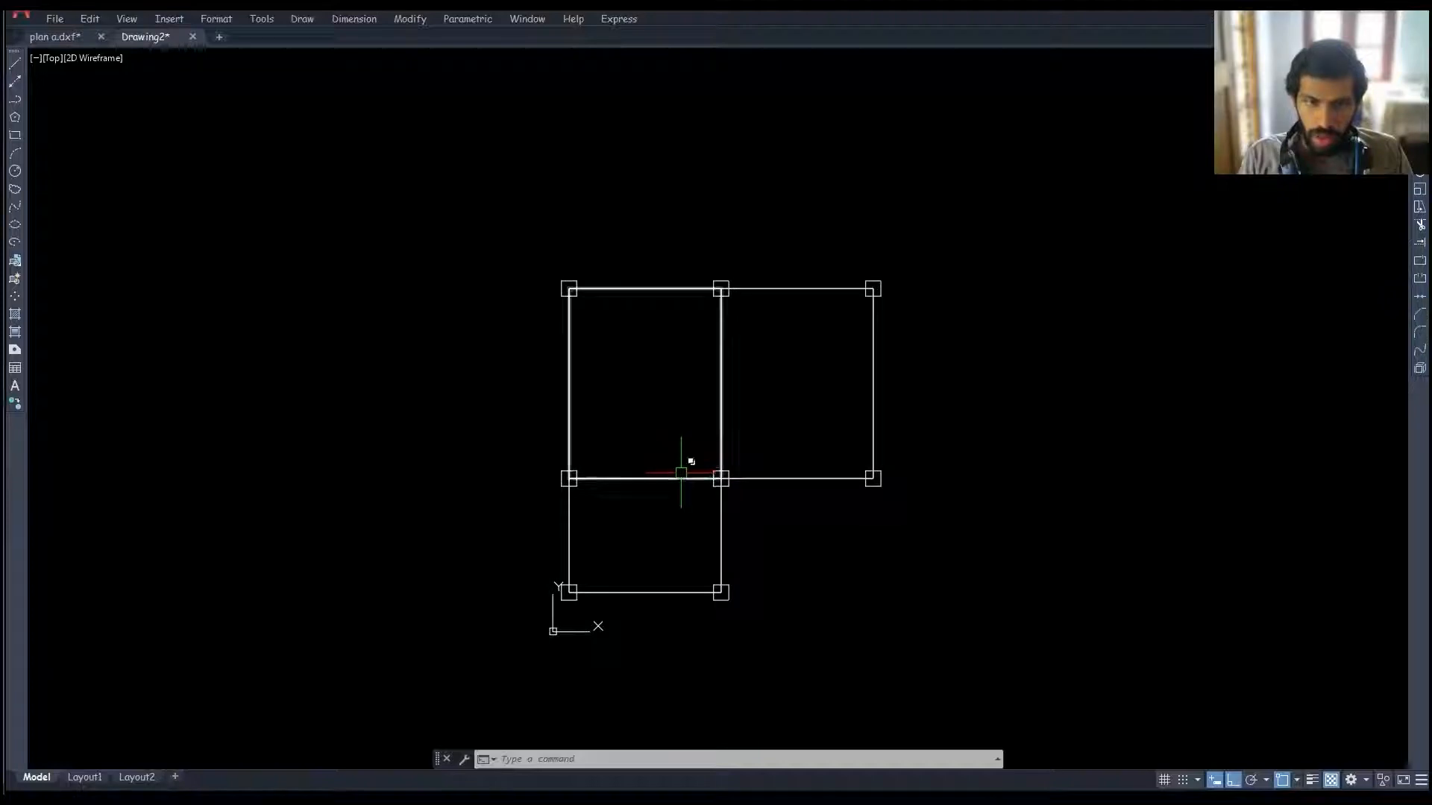
{"action": "left_click", "coordinate": [681, 475]}
{"action": "left_click", "coordinate": [788, 550]}
{"action": "middle_click_drag", "start_coordinate": [789, 550], "coordinate": [782, 565]}
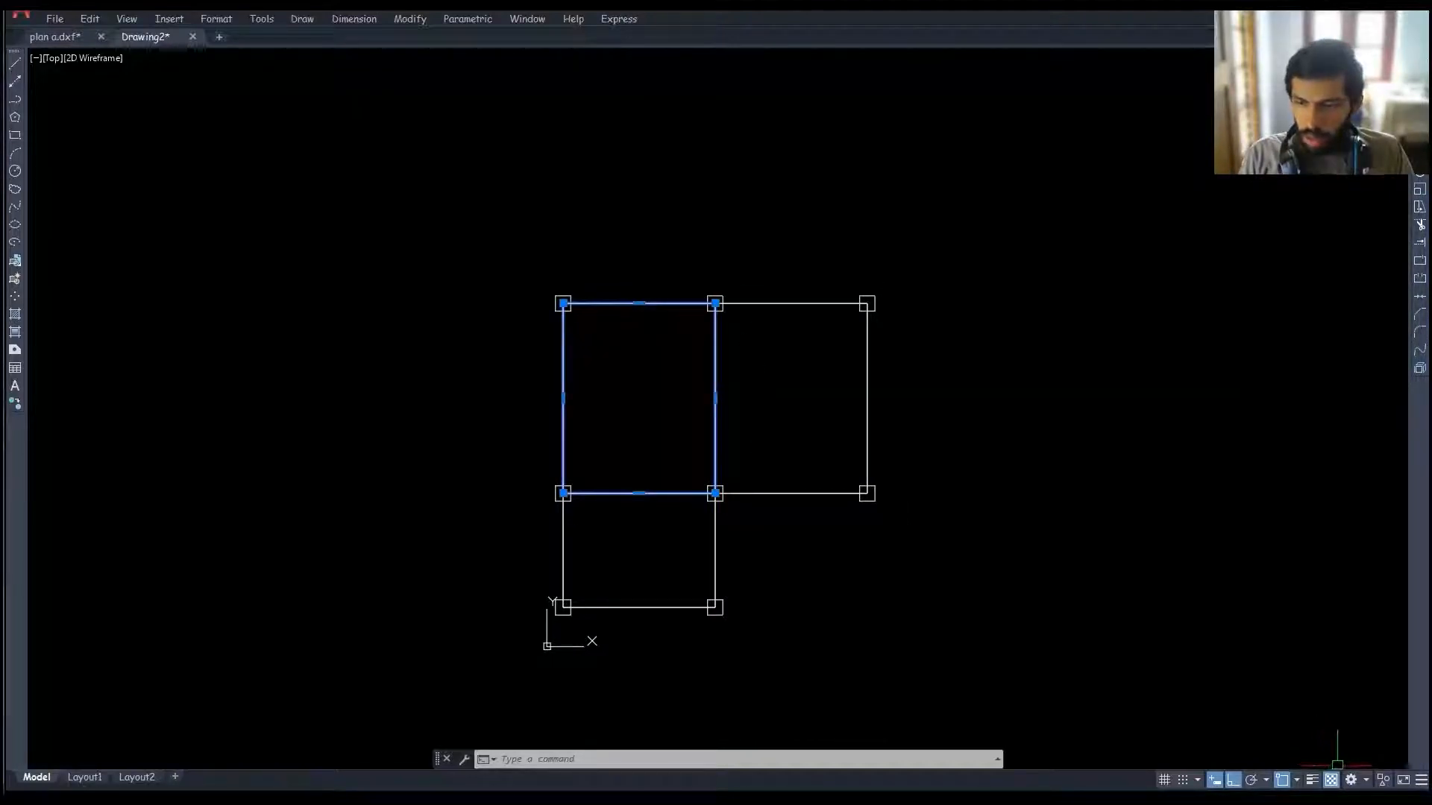
{"action": "left_click", "coordinate": [1350, 779]}
{"action": "left_click", "coordinate": [1342, 678]}
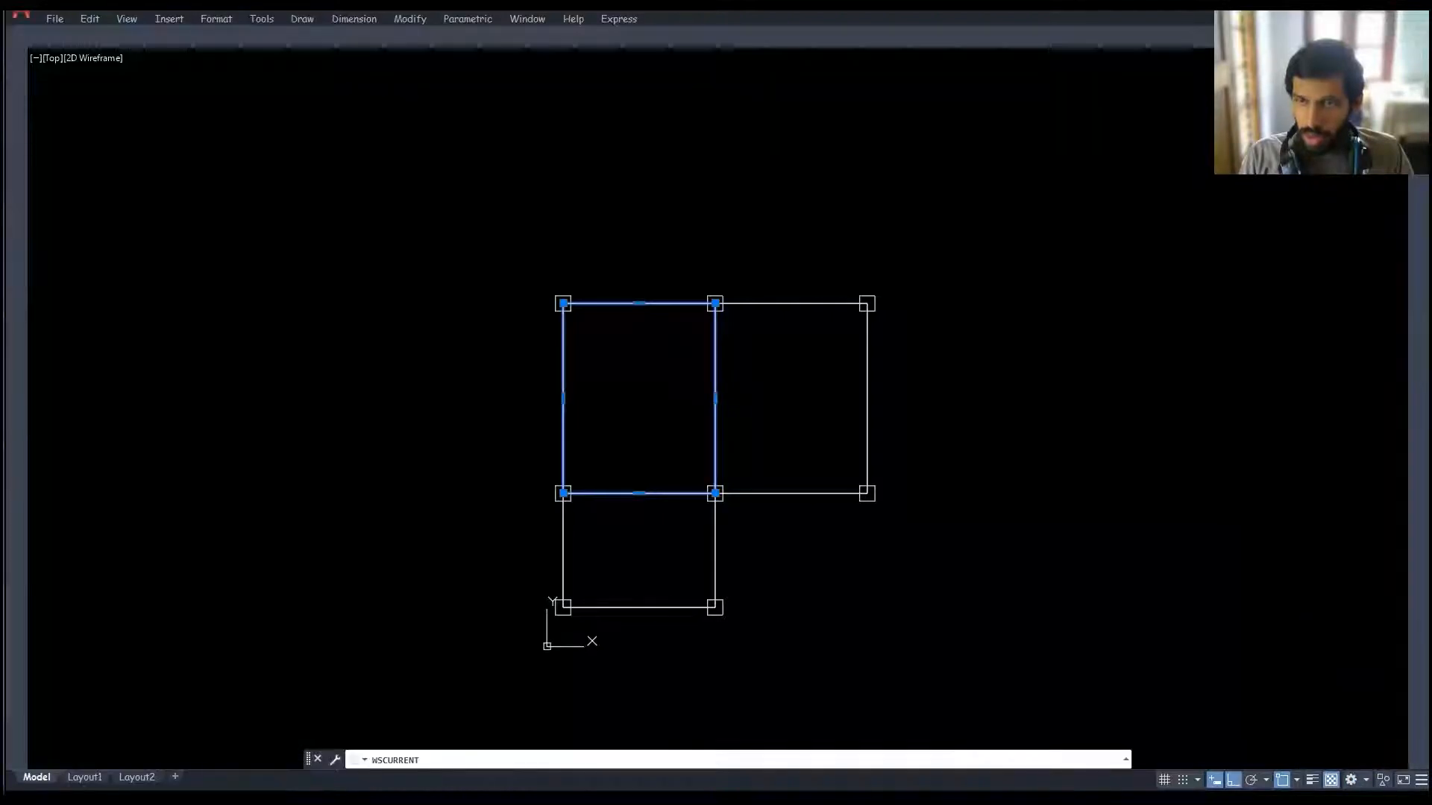
{"action": "key", "text": "Escape"}
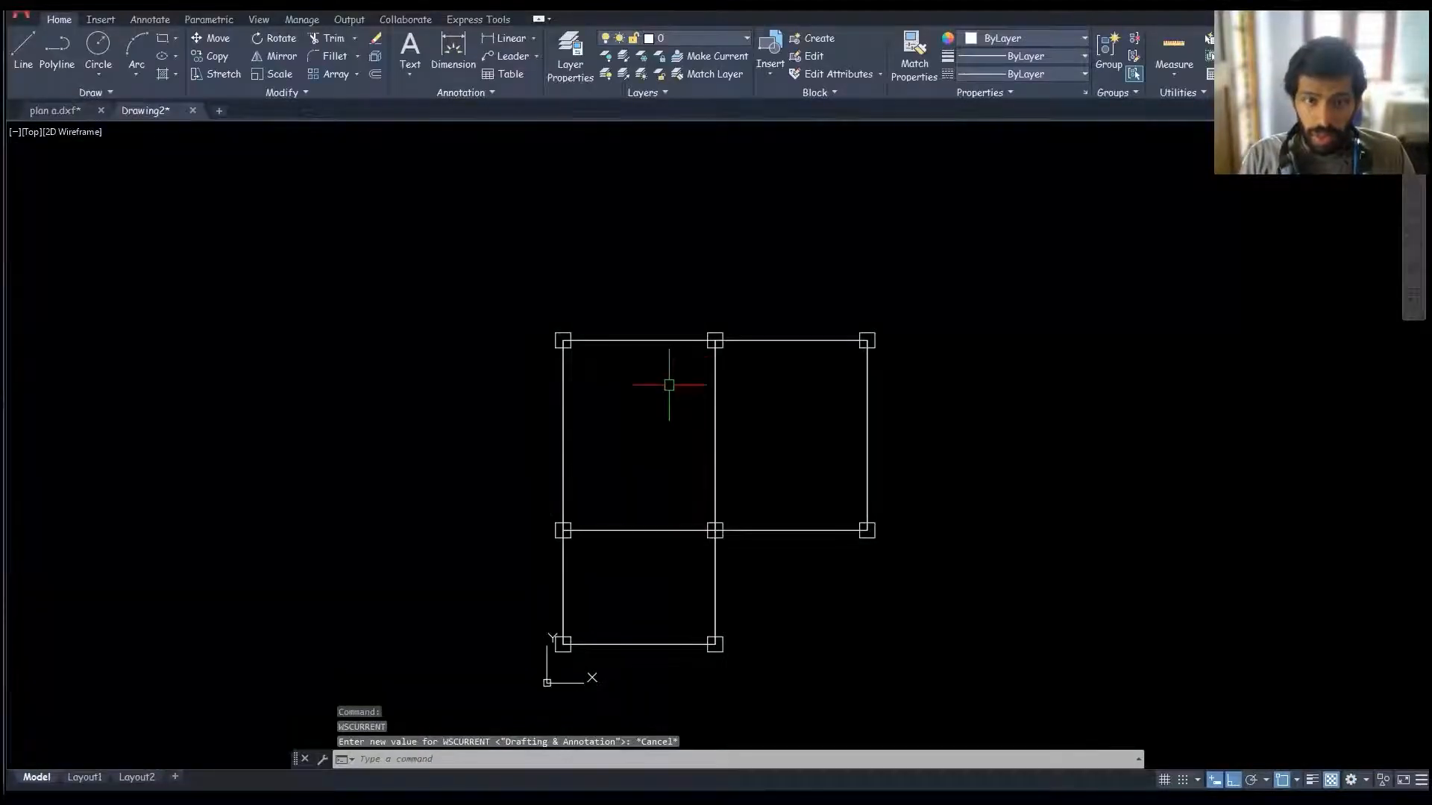
Step: Move the upper-left bay rectangle from the opening layer to the slab layer and clear the selection
{"action": "left_click", "coordinate": [639, 529]}
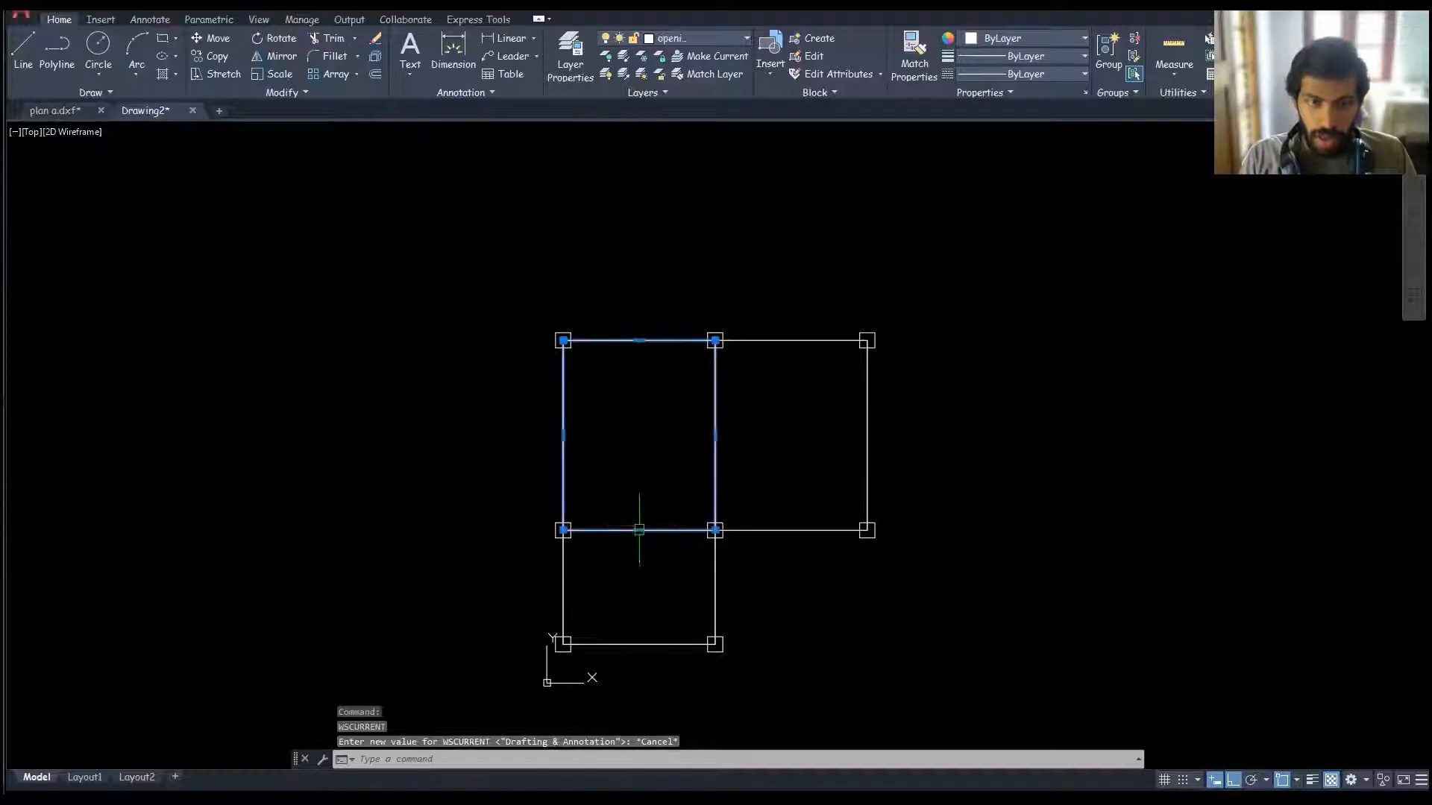
{"action": "left_click", "coordinate": [754, 590]}
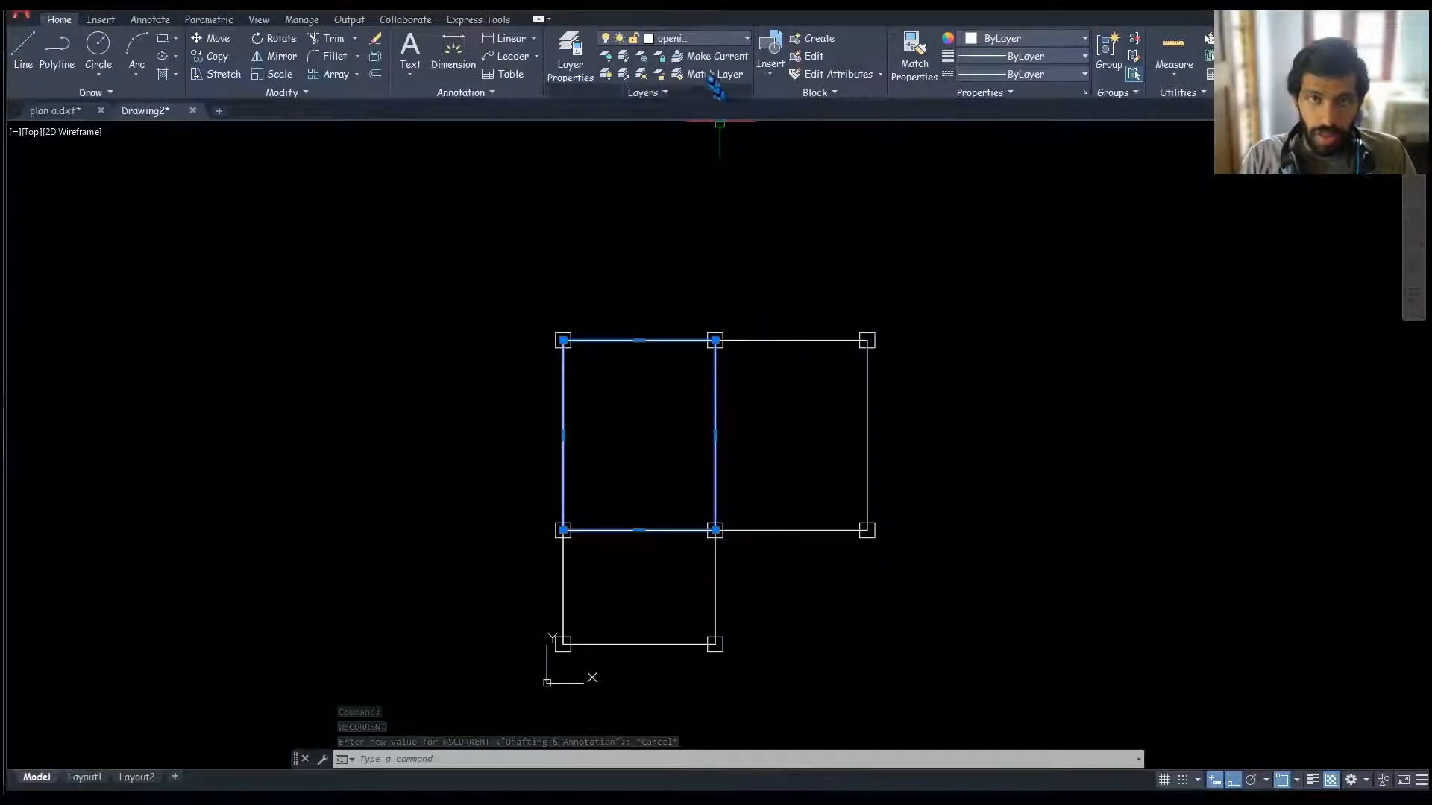
{"action": "left_click", "coordinate": [686, 38]}
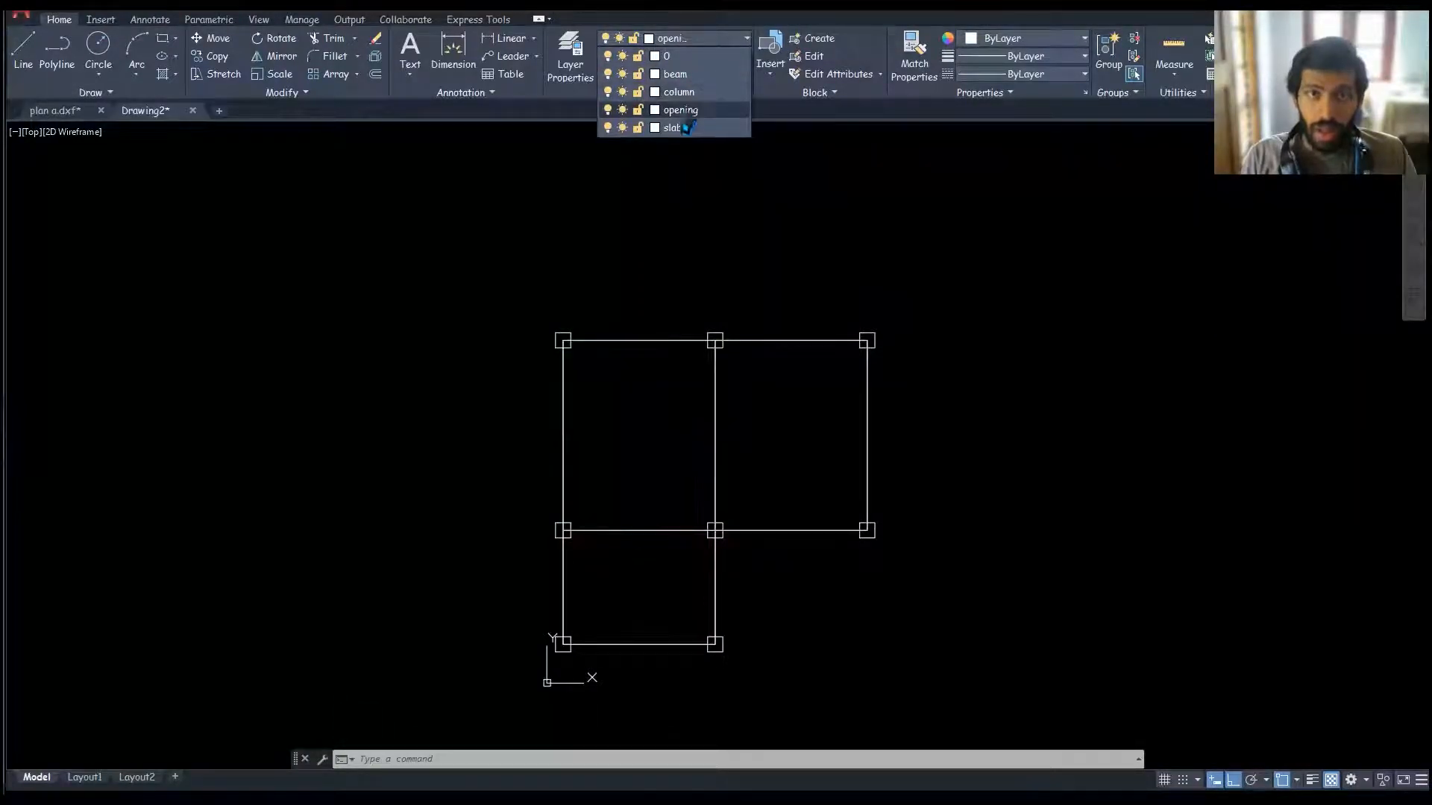
{"action": "left_click", "coordinate": [678, 127]}
{"action": "key", "text": "Escape"}
{"action": "key", "text": "Escape"}
{"action": "key", "text": "Escape"}
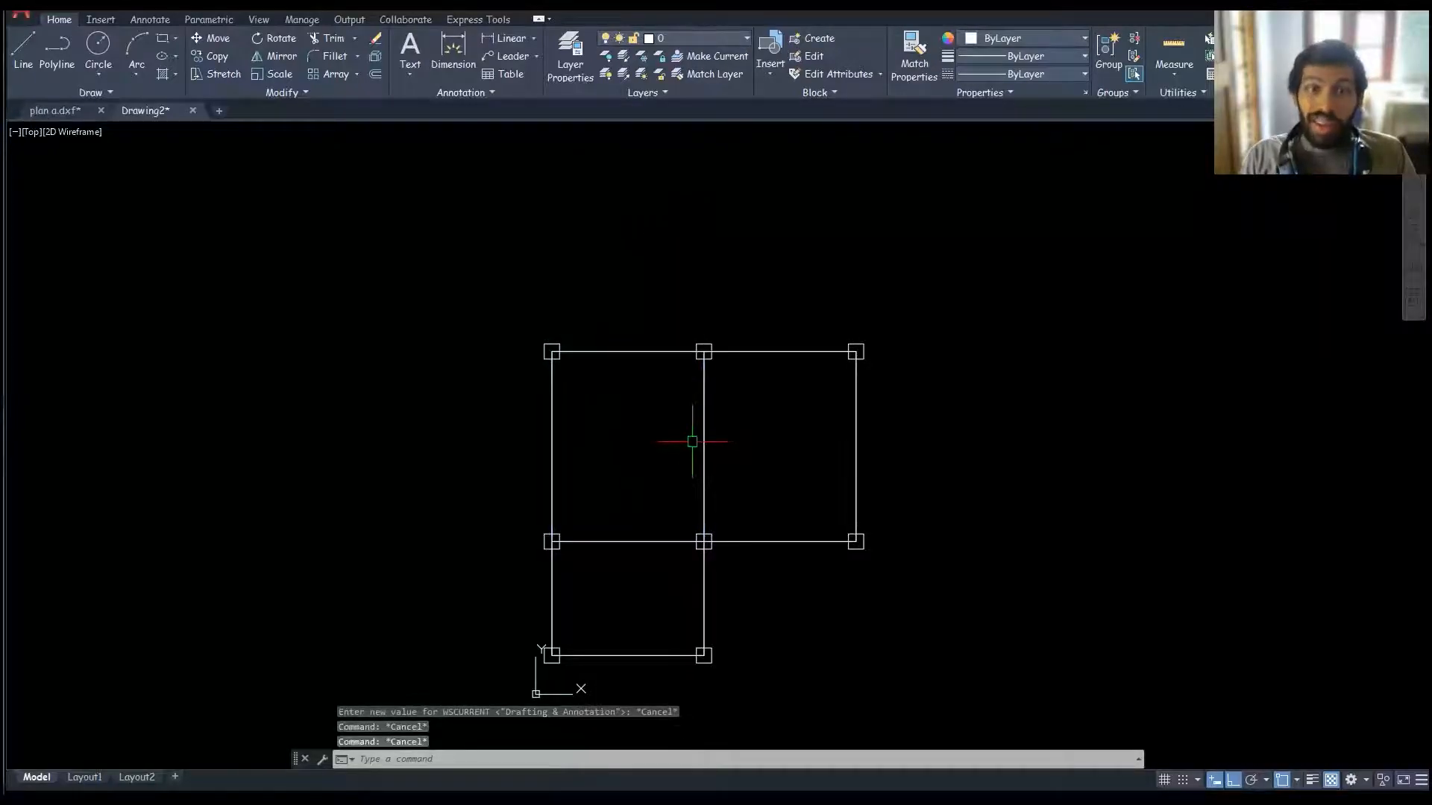
{"action": "middle_click_drag", "start_coordinate": [691, 438], "coordinate": [671, 438]}
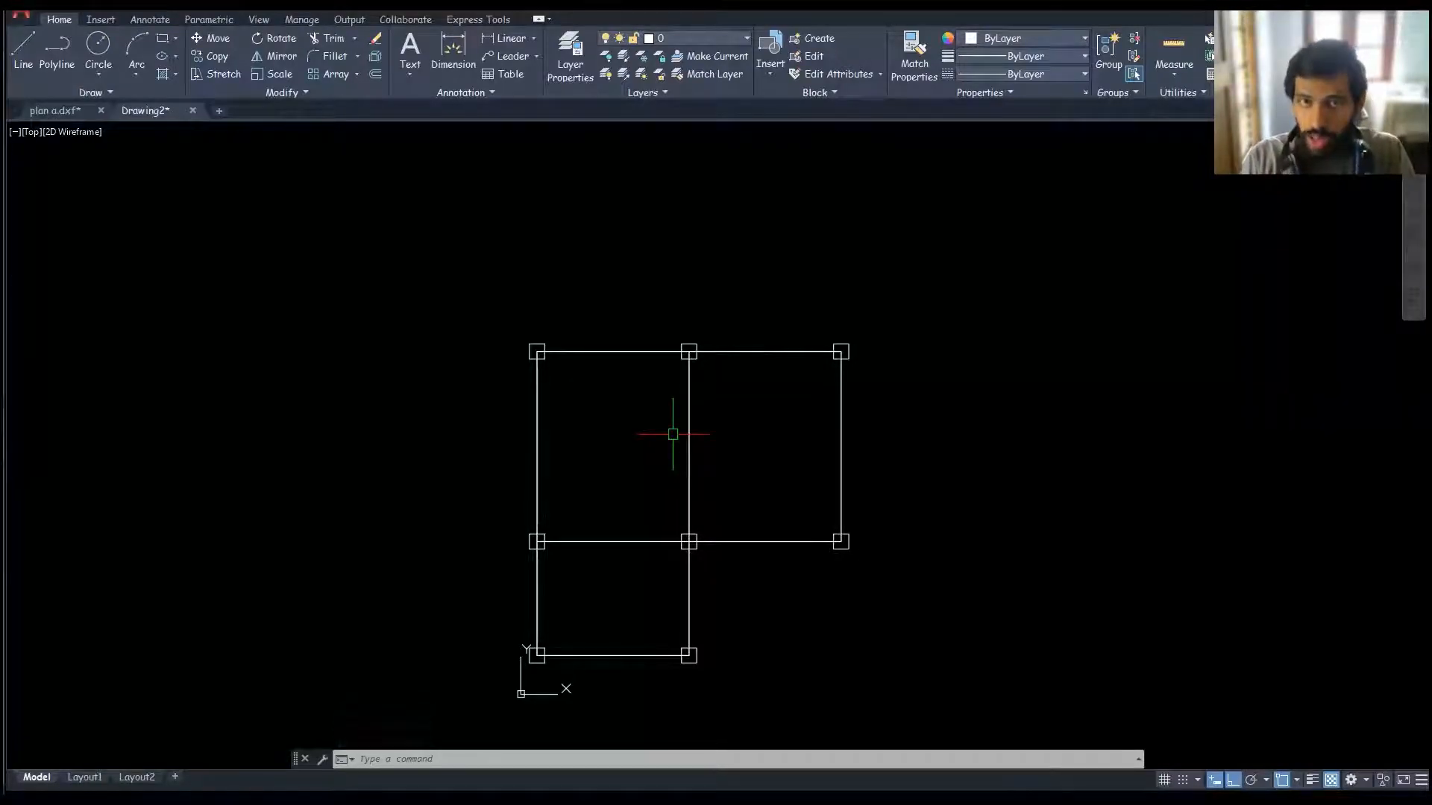
Step: Switch to Microsoft Whiteboard and examine the Plan B sketch's column and beam sizes
{"action": "key", "text": "Escape"}
{"action": "key", "text": "Escape"}
{"action": "scroll", "coordinate": [667, 440], "scroll_direction": "down", "scroll_amount": 2}
{"action": "key", "text": "alt+Tab"}
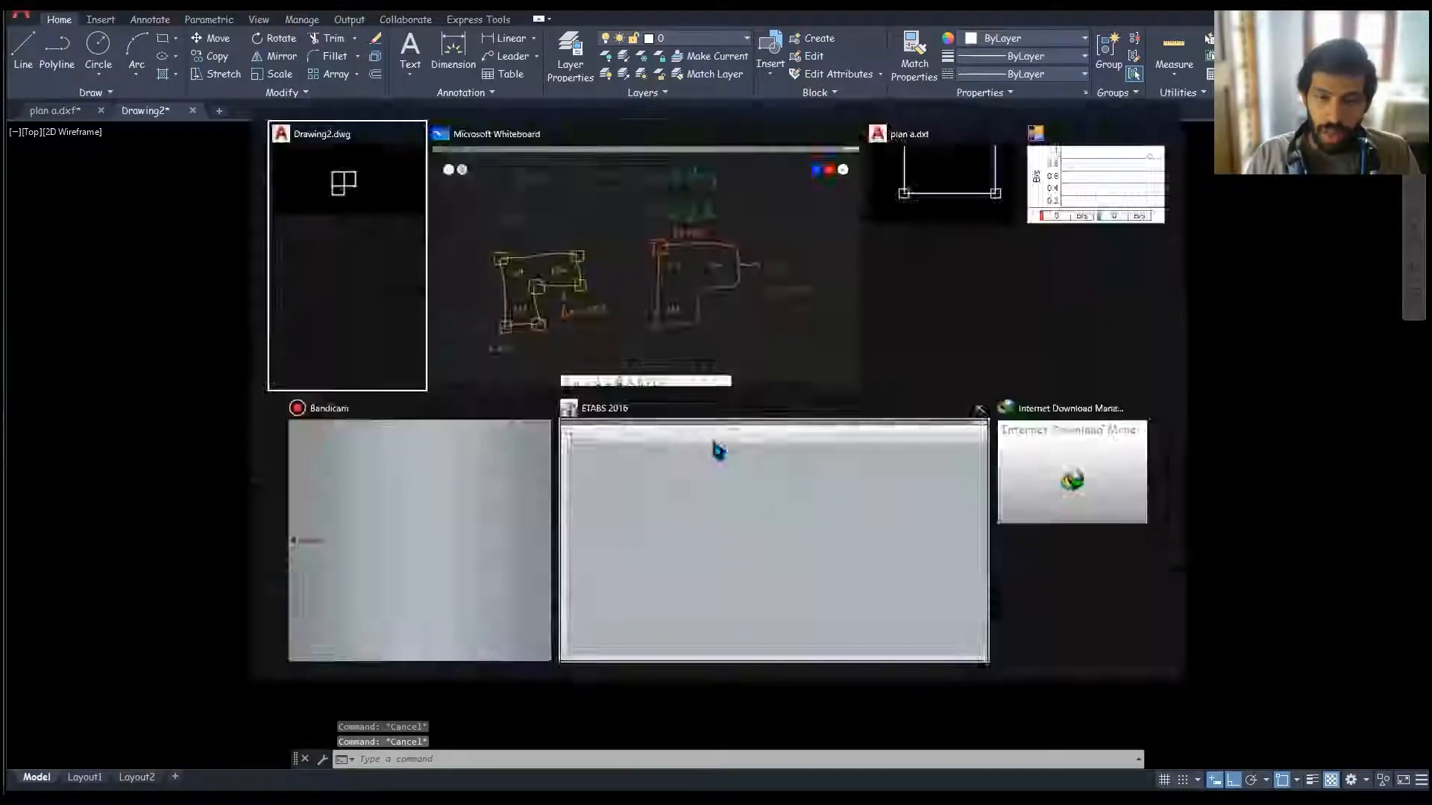
{"action": "key", "text": "alt+Tab"}
{"action": "left_click", "coordinate": [770, 295]}
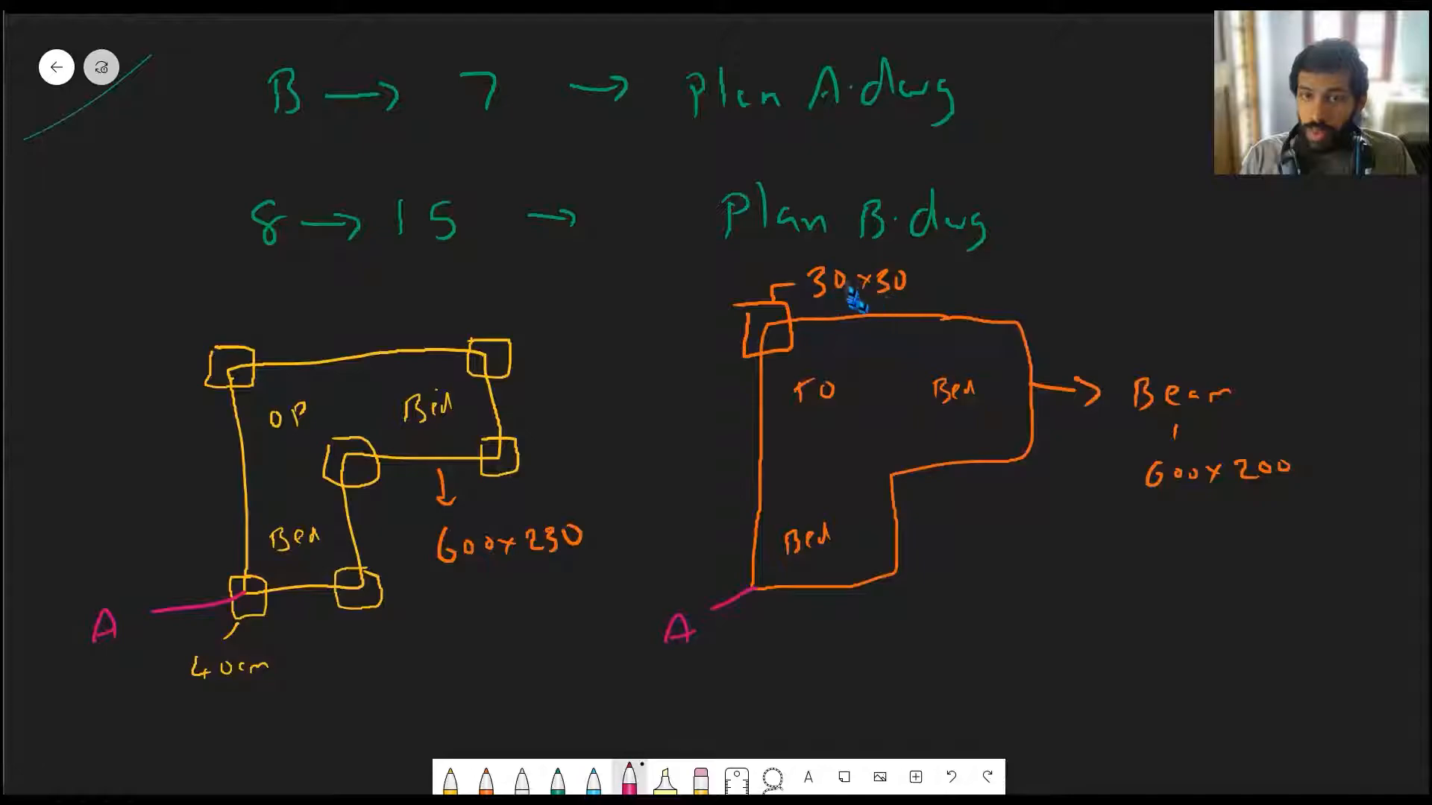
Step: Switch back to AutoCAD and measure the column at the lower outer corner of the upper-right bay
{"action": "key", "text": "alt+Tab"}
{"action": "scroll", "coordinate": [766, 388], "scroll_direction": "up", "scroll_amount": 8}
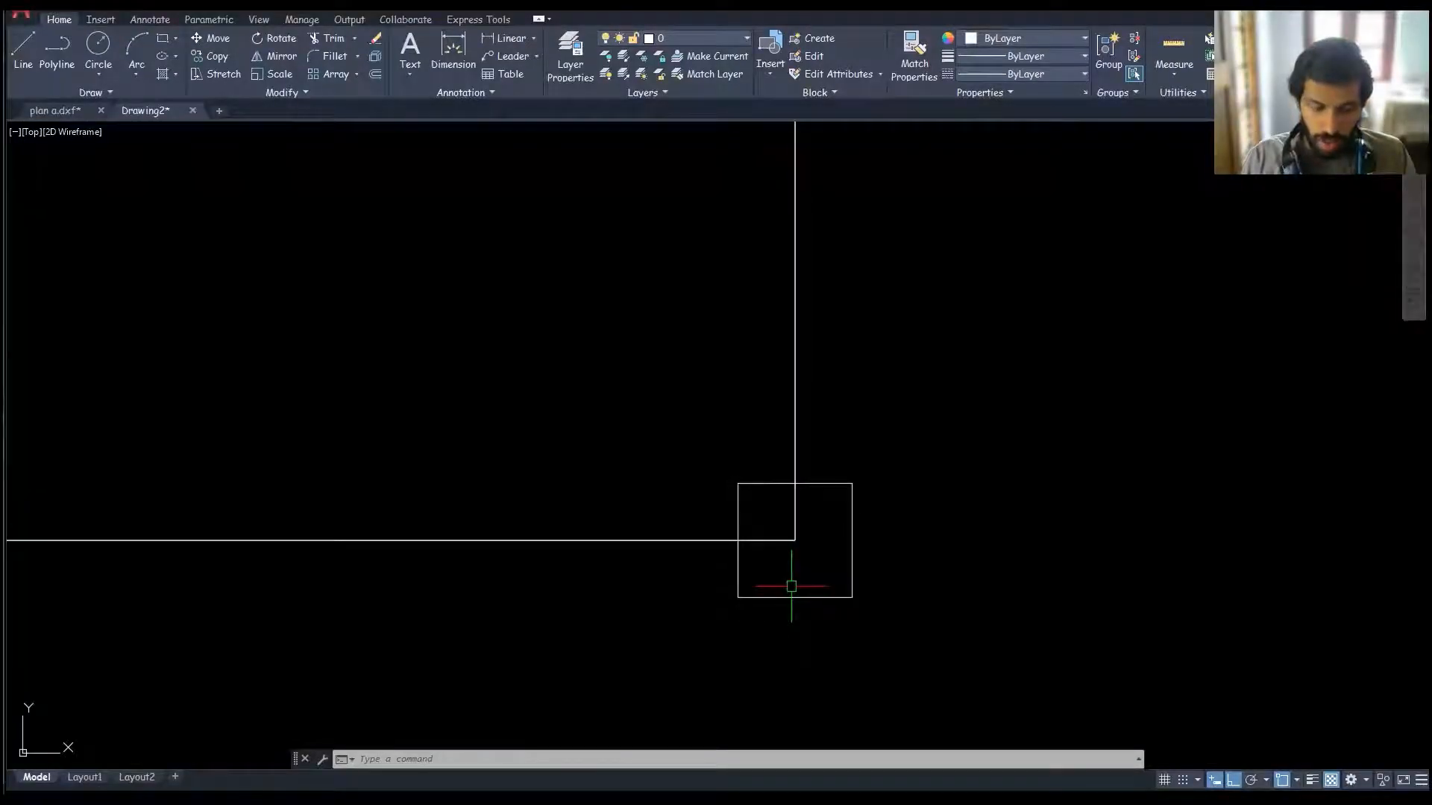
{"action": "type", "text": "mea"}
{"action": "key", "text": "Return"}
{"action": "key", "text": "Escape"}
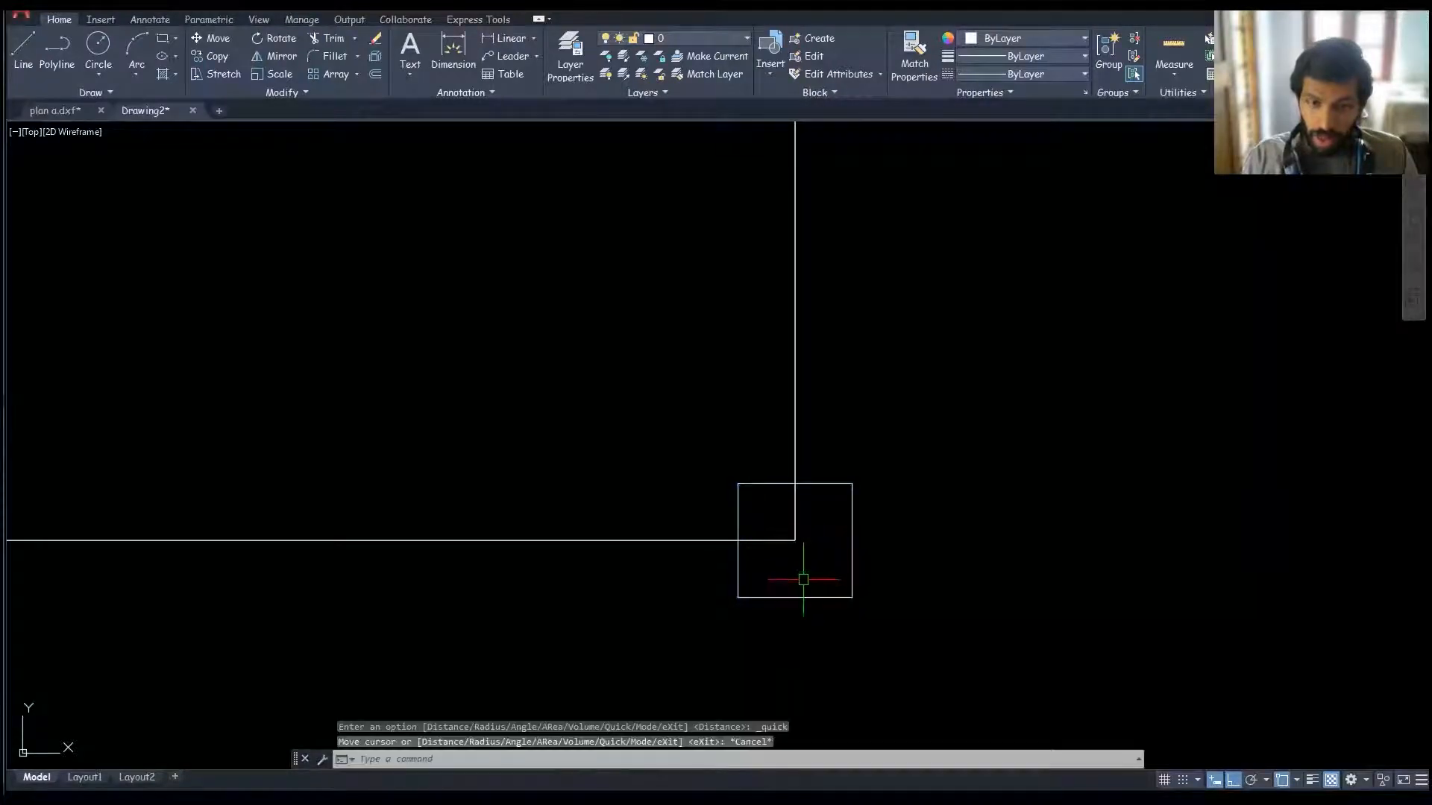
Step: Scale the column at the upper-right bay's lower outer corner by a factor of 0.75 about the beam corner at its centre
{"action": "middle_click_drag", "start_coordinate": [798, 579], "coordinate": [777, 571]}
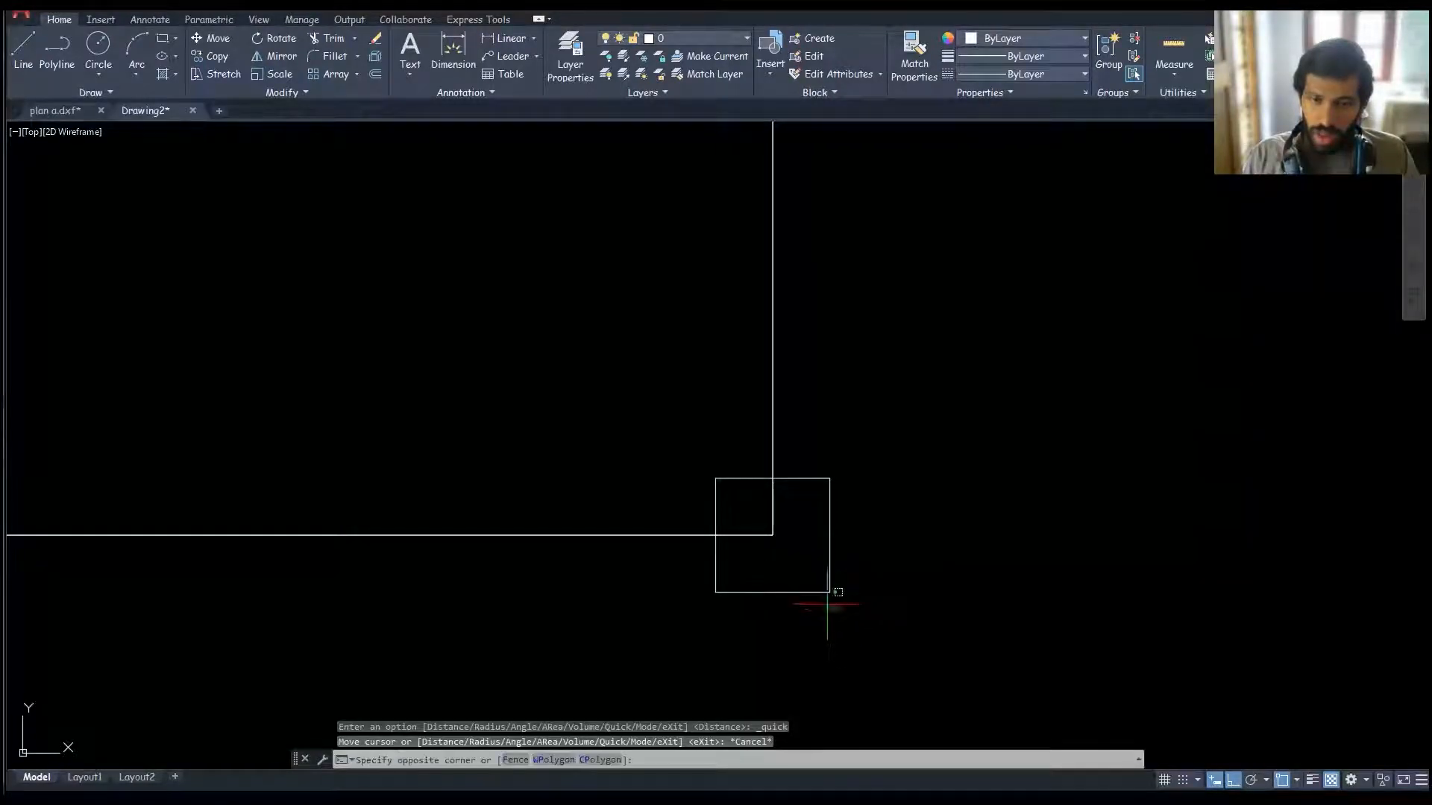
{"action": "left_click", "coordinate": [829, 592]}
{"action": "type", "text": "sc"}
{"action": "key", "text": "Return"}
{"action": "left_click", "coordinate": [773, 535]}
{"action": "type", "text": ".75"}
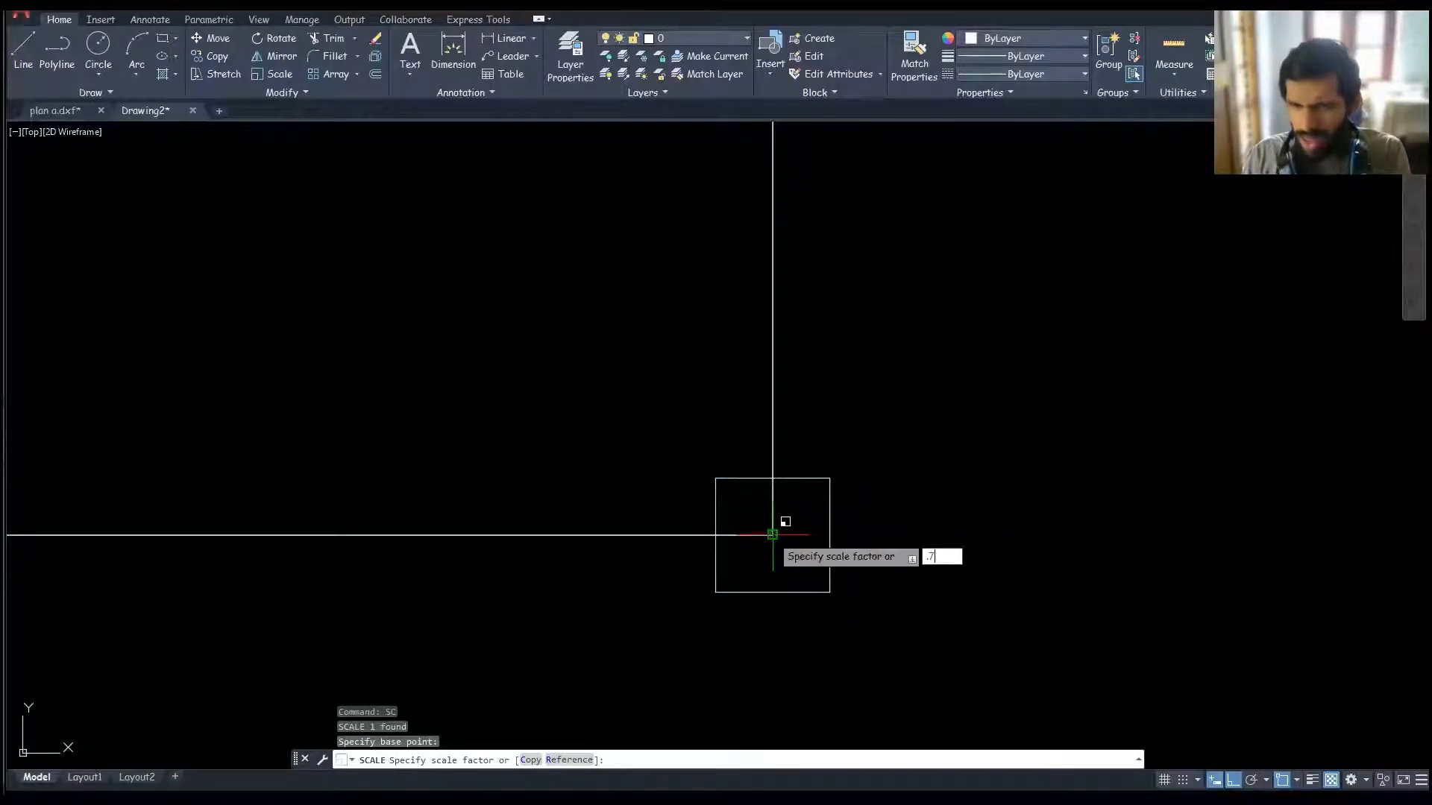
{"action": "key", "text": "Return"}
Step: Measure the scaled corner column's width and height
{"action": "type", "text": "mea"}
{"action": "key", "text": "Return"}
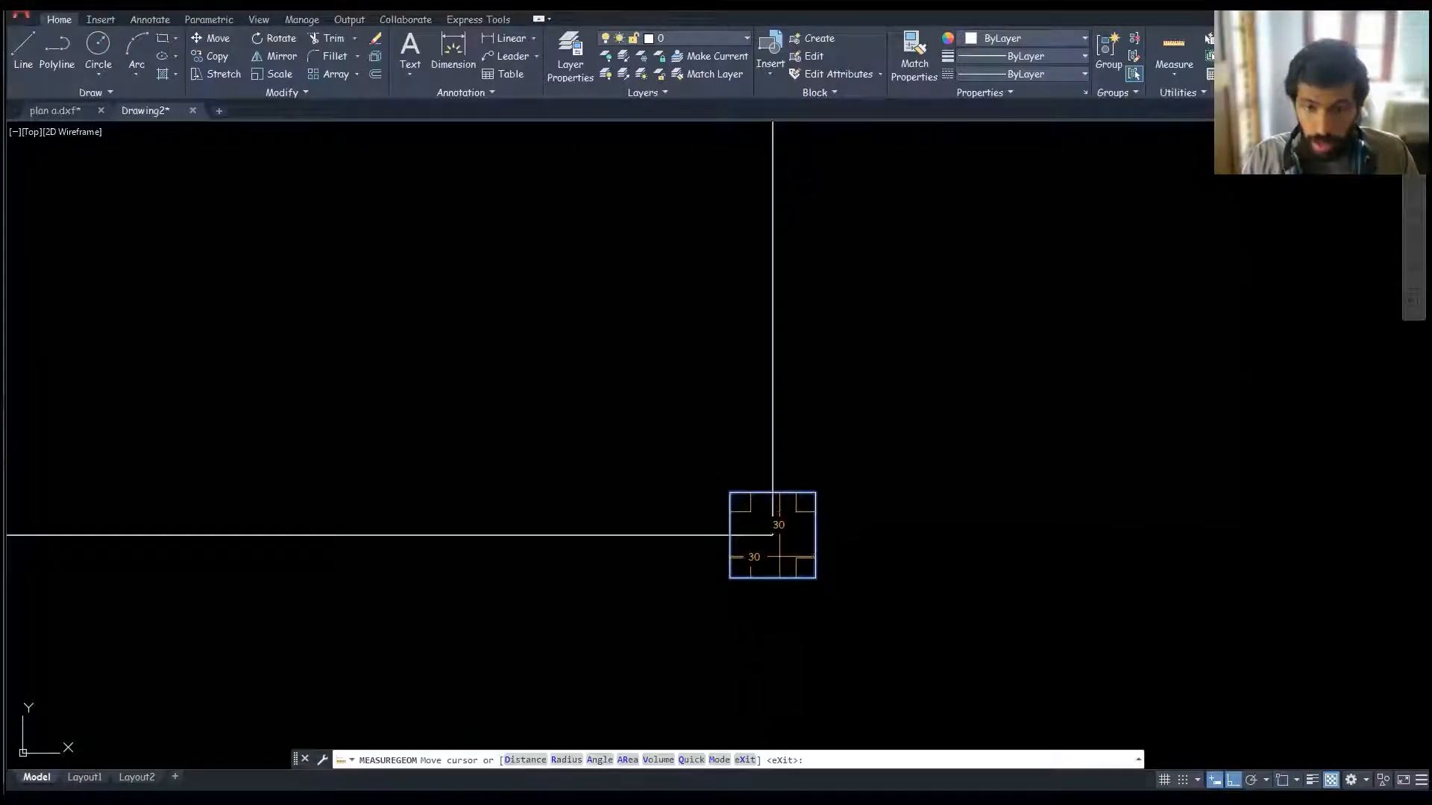
{"action": "key", "text": "Escape"}
{"action": "middle_click_drag", "start_coordinate": [812, 540], "coordinate": [806, 601]}
{"action": "scroll", "coordinate": [811, 551], "scroll_direction": "down", "scroll_amount": 2}
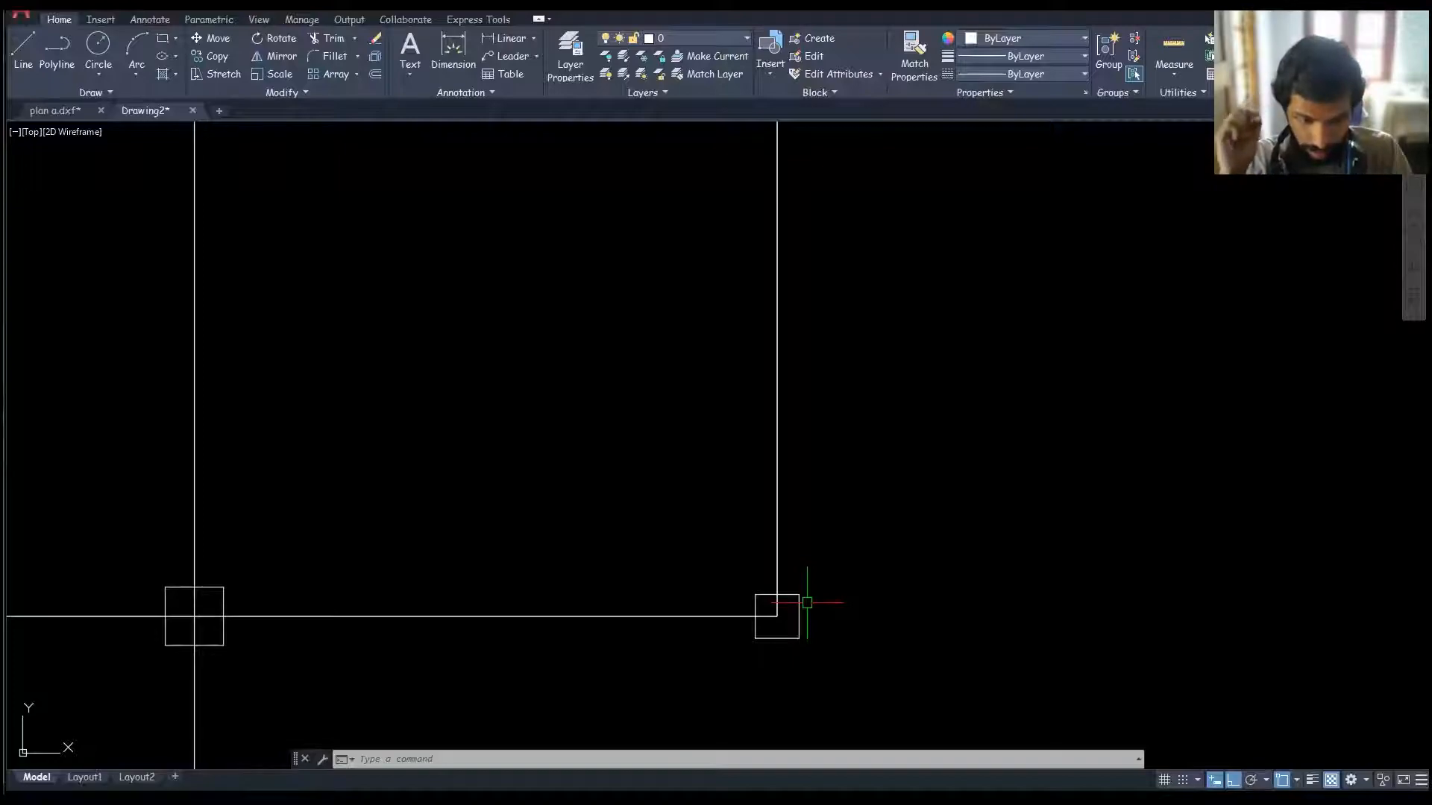
Step: Switch to Microsoft Whiteboard and write the column scaling calculation 40 × 75/100 = 40 × 3/4 above the Plan A sketch
{"action": "key", "text": "alt+Tab"}
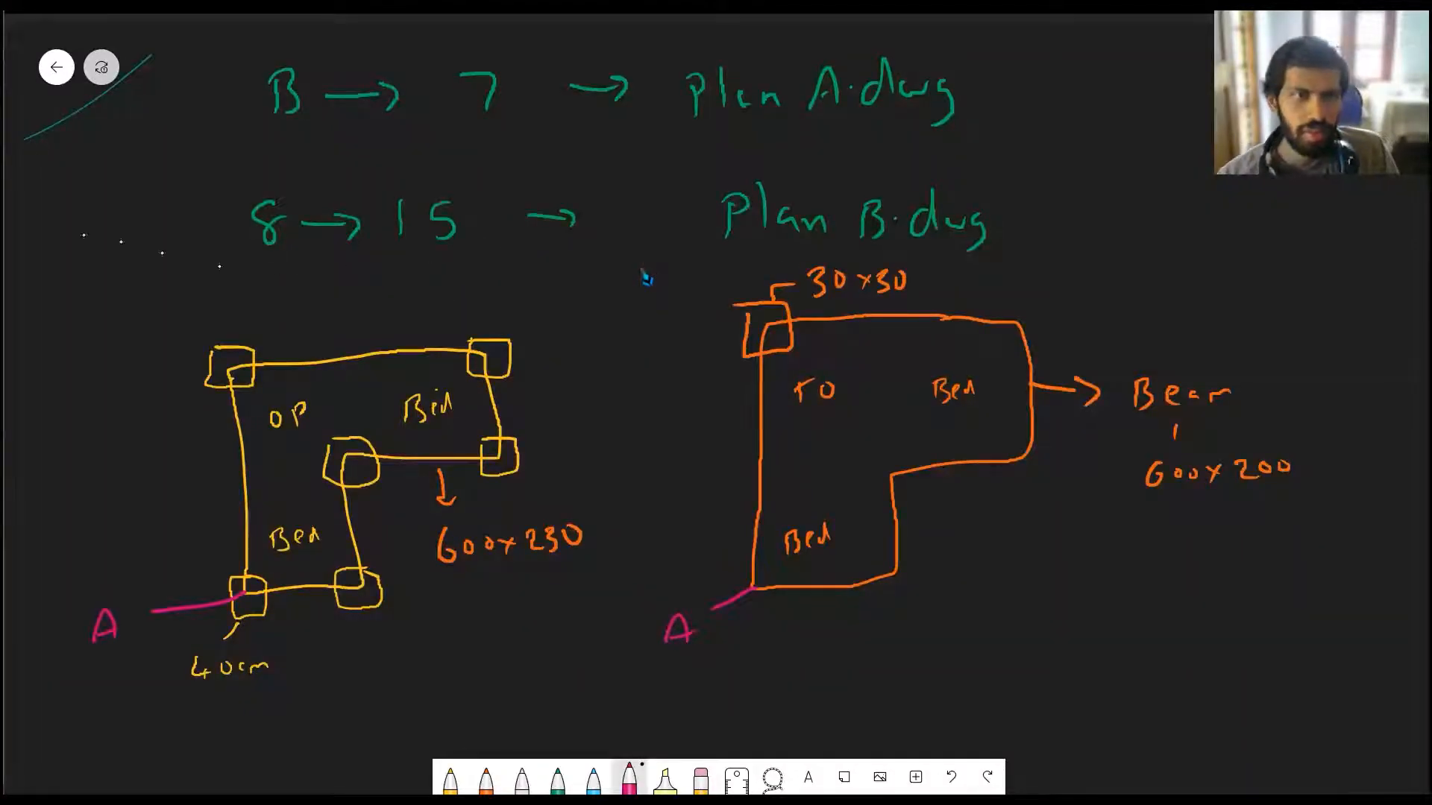
{"action": "mouse_move", "coordinate": [47, 280]}
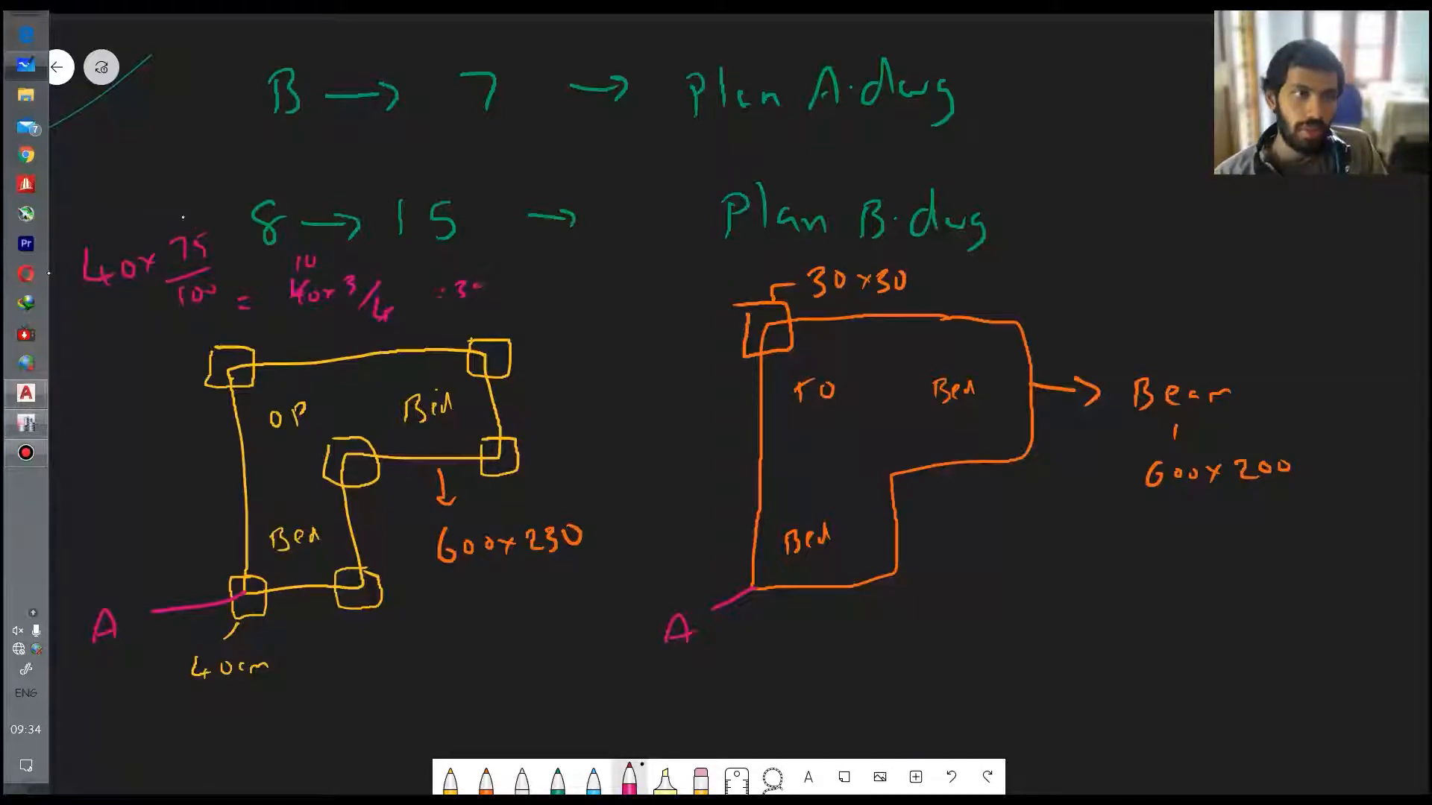
{"action": "left_click_drag", "start_coordinate": [212, 338], "coordinate": [198, 224]}
Step: Switch back to AutoCAD and scale the column at the central beam junction by 0.75 about its centre
{"action": "key", "text": "alt+Tab"}
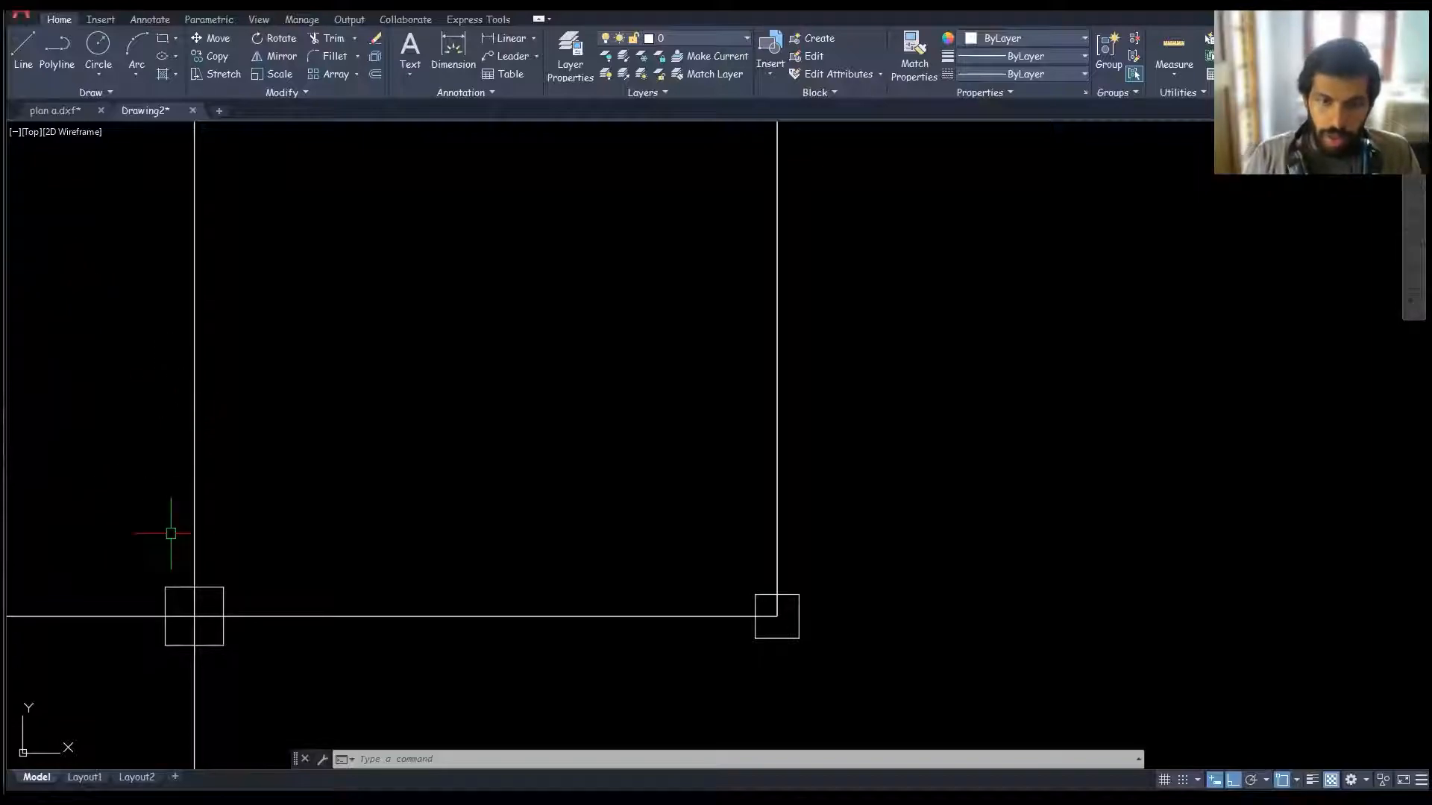
{"action": "middle_click_drag", "start_coordinate": [388, 527], "coordinate": [631, 496]}
{"action": "left_click", "coordinate": [382, 530]}
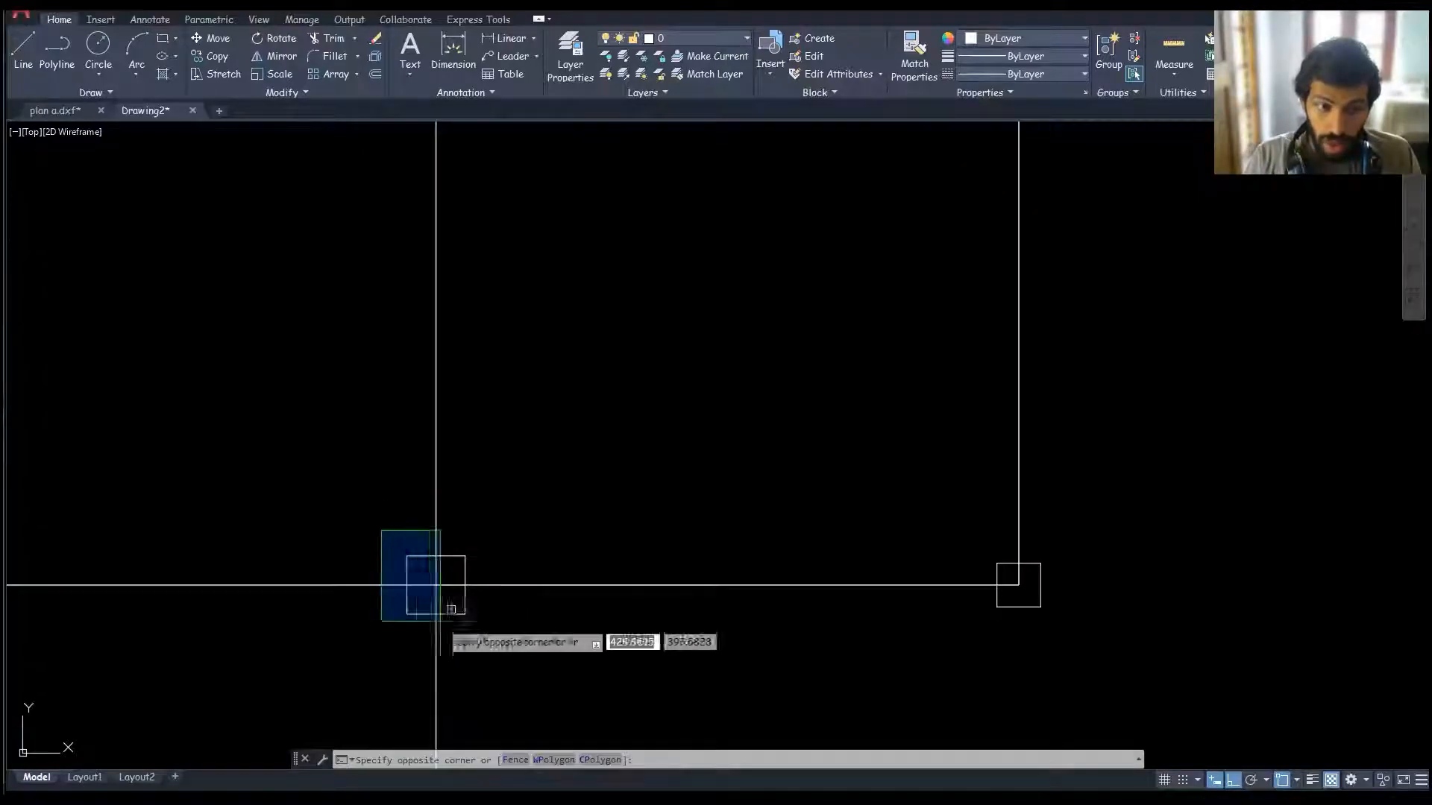
{"action": "left_click", "coordinate": [511, 664]}
{"action": "middle_click_drag", "start_coordinate": [515, 654], "coordinate": [525, 656]}
{"action": "type", "text": "sc"}
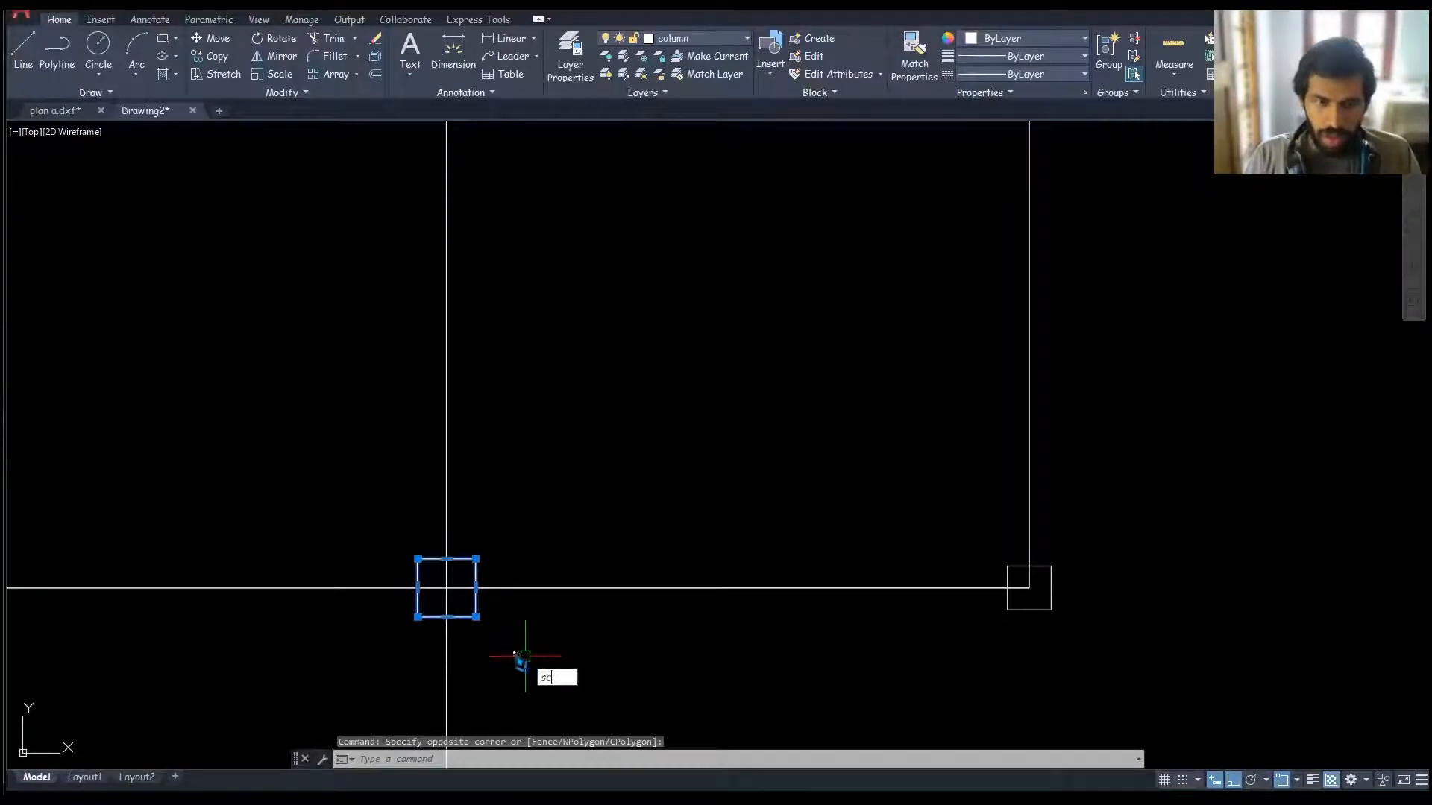
{"action": "key", "text": "Return"}
{"action": "left_click", "coordinate": [446, 588]}
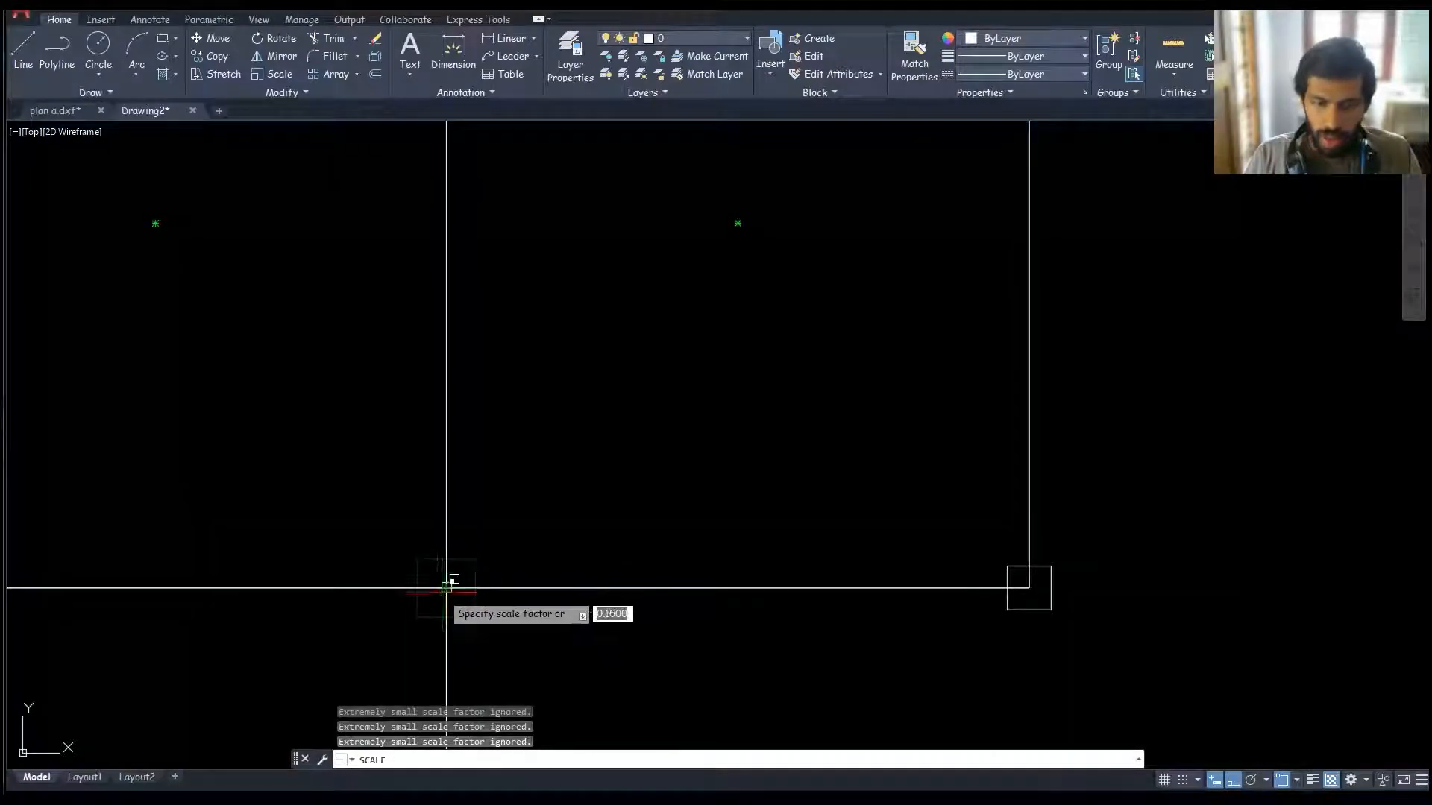
{"action": "type", "text": ".75"}
{"action": "key", "text": "Return"}
{"action": "scroll", "coordinate": [499, 586], "scroll_direction": "down", "scroll_amount": 3}
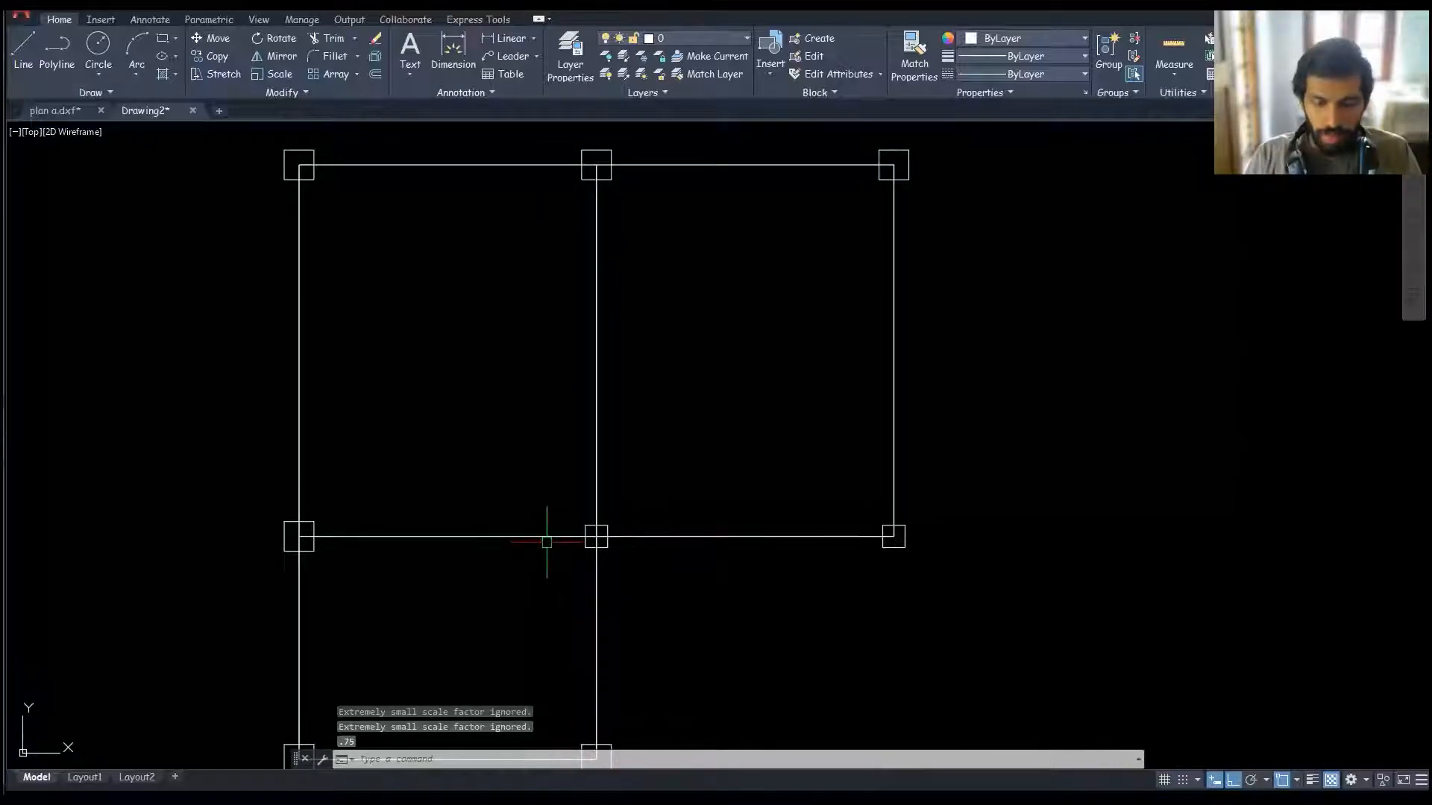
{"action": "scroll", "coordinate": [596, 493], "scroll_direction": "down", "scroll_amount": 2}
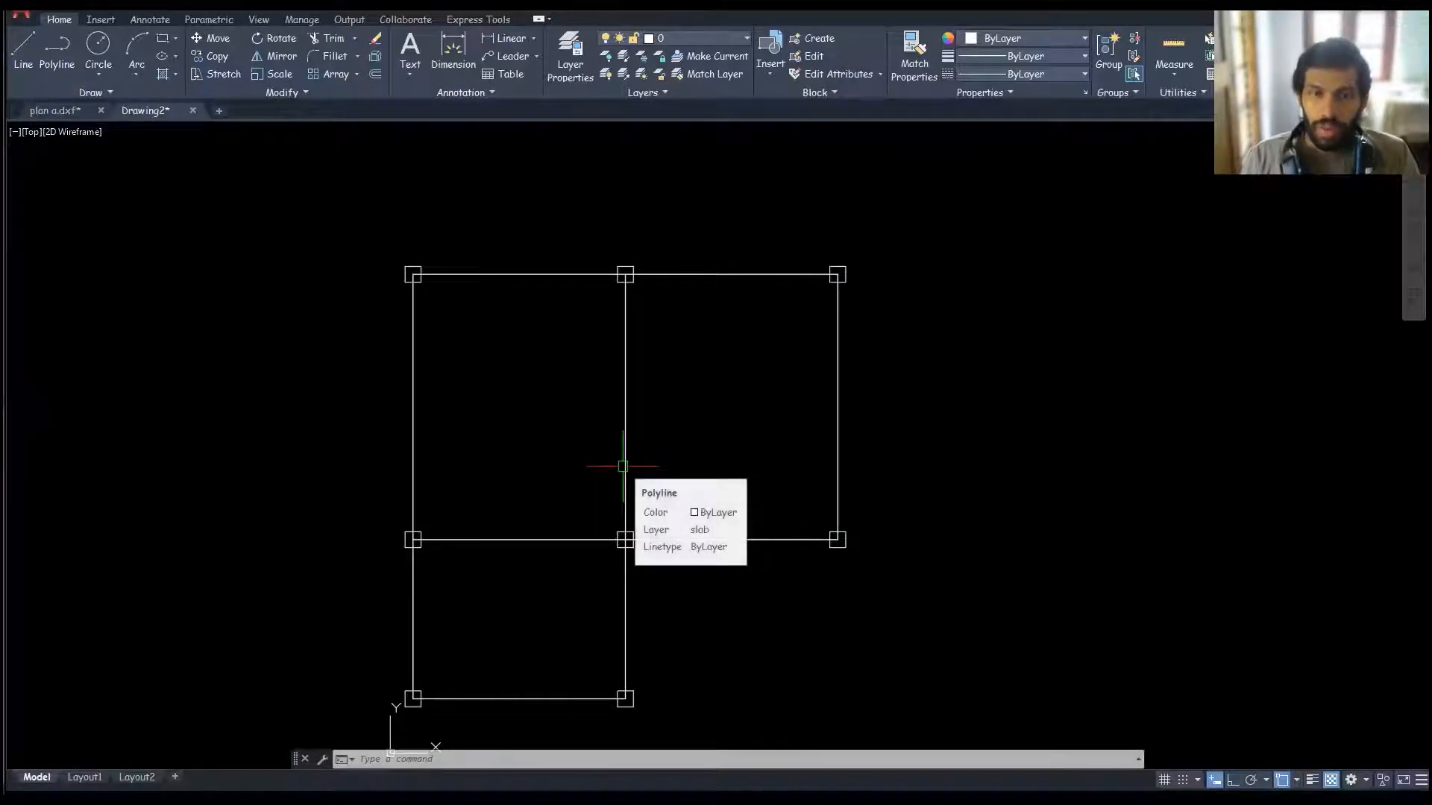
{"action": "type", "text": "o"}
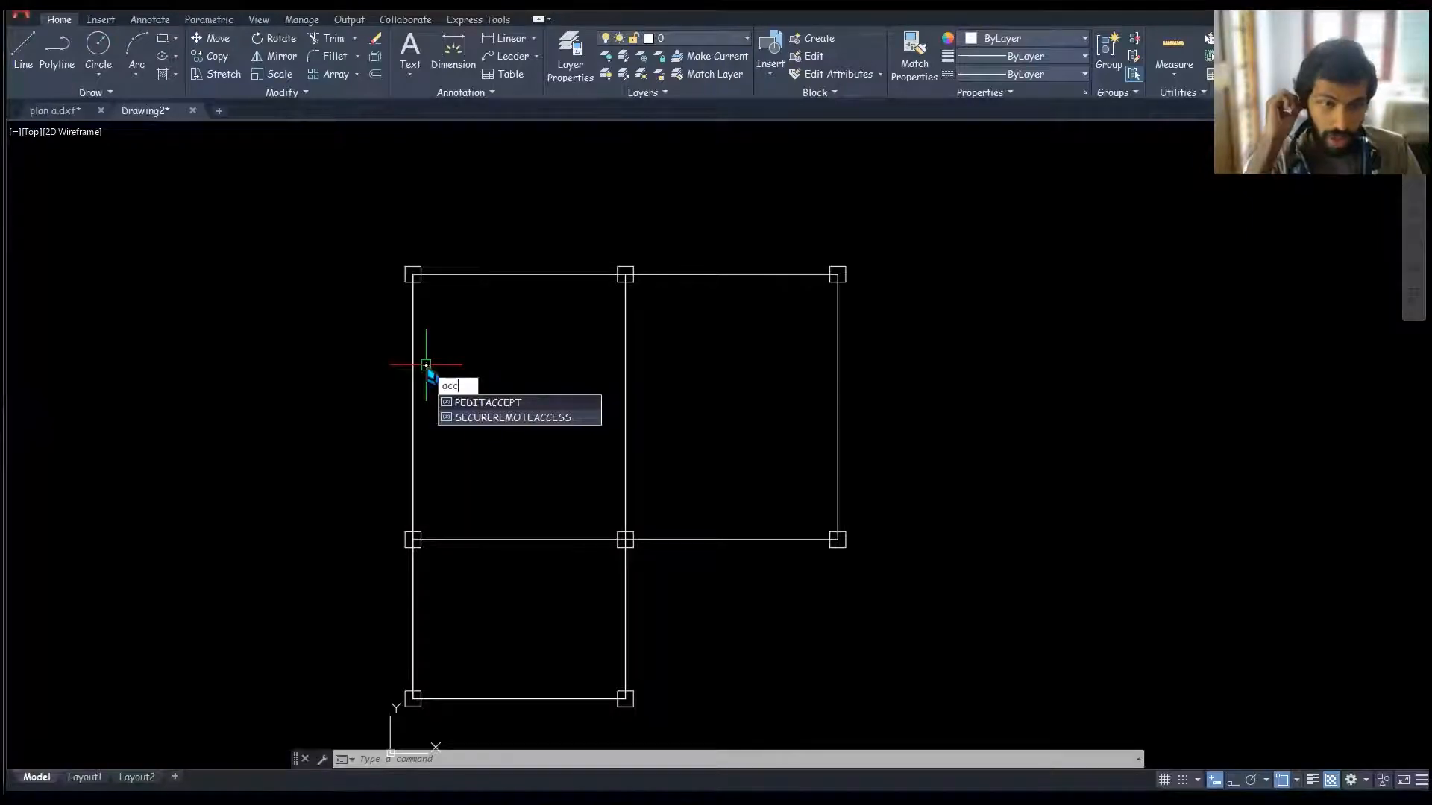
{"action": "key", "text": "Escape"}
{"action": "key", "text": "Escape"}
{"action": "type", "text": "arr"}
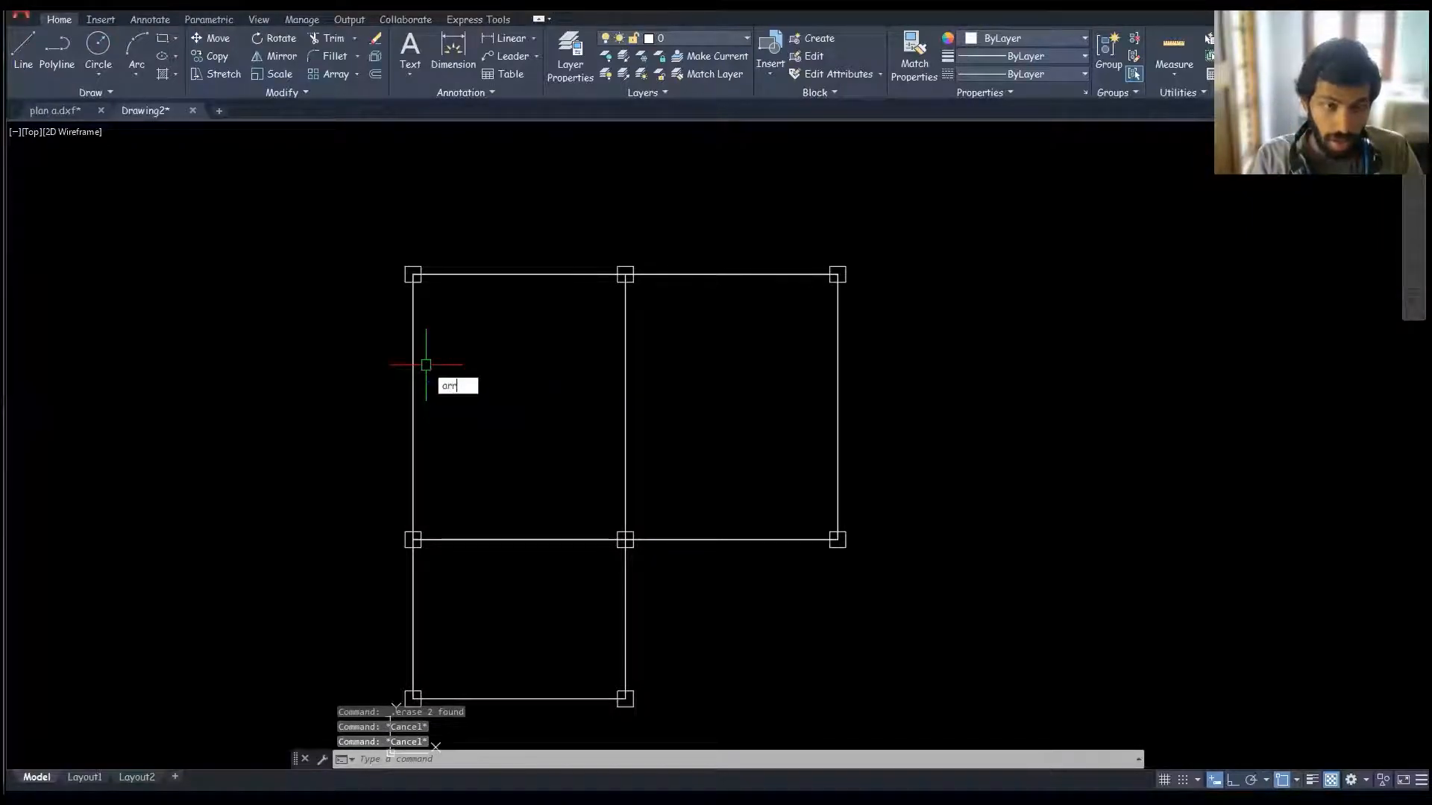
{"action": "key", "text": "Escape"}
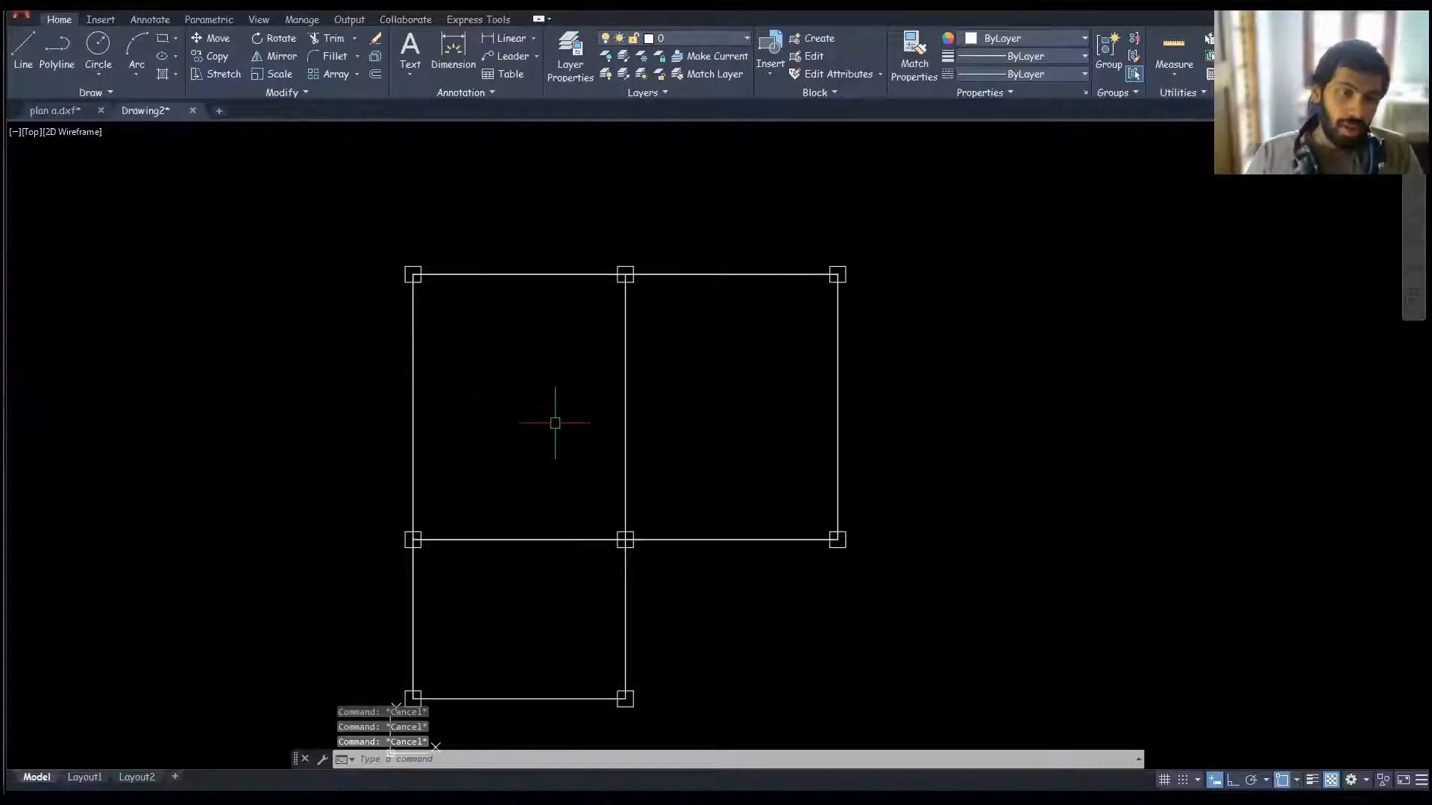
{"action": "middle_click_drag", "start_coordinate": [524, 409], "coordinate": [515, 371]}
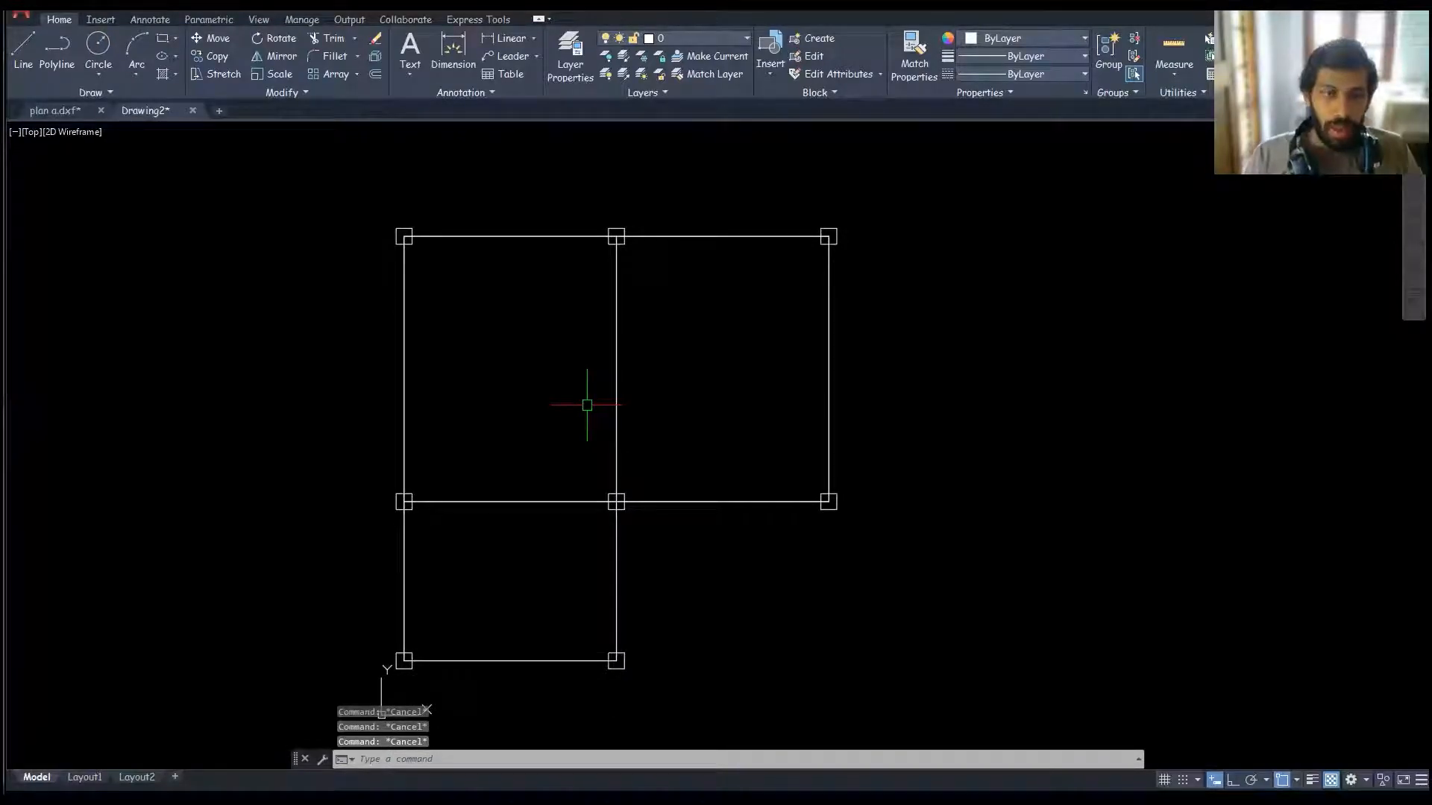
{"action": "mouse_move", "coordinate": [588, 402]}
{"action": "middle_mouse_down"}
{"action": "mouse_move", "coordinate": [575, 416]}
{"action": "mouse_move", "coordinate": [719, 499]}
{"action": "mouse_move", "coordinate": [658, 489]}
{"action": "middle_mouse_up"}
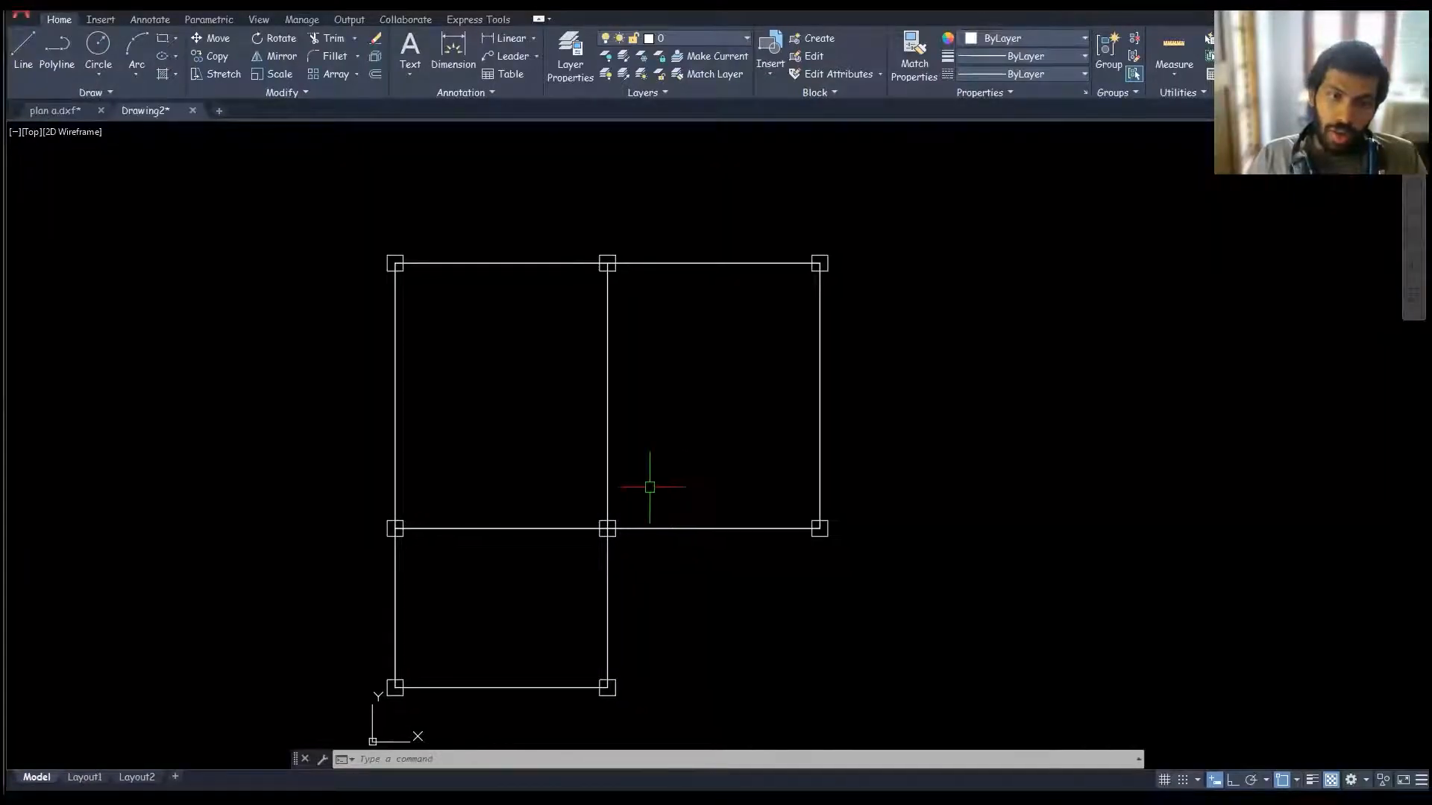
Step: Inspect the left-middle column and the upper-left bay's slab outline by selecting each, and clear the selections
{"action": "left_click", "coordinate": [366, 496]}
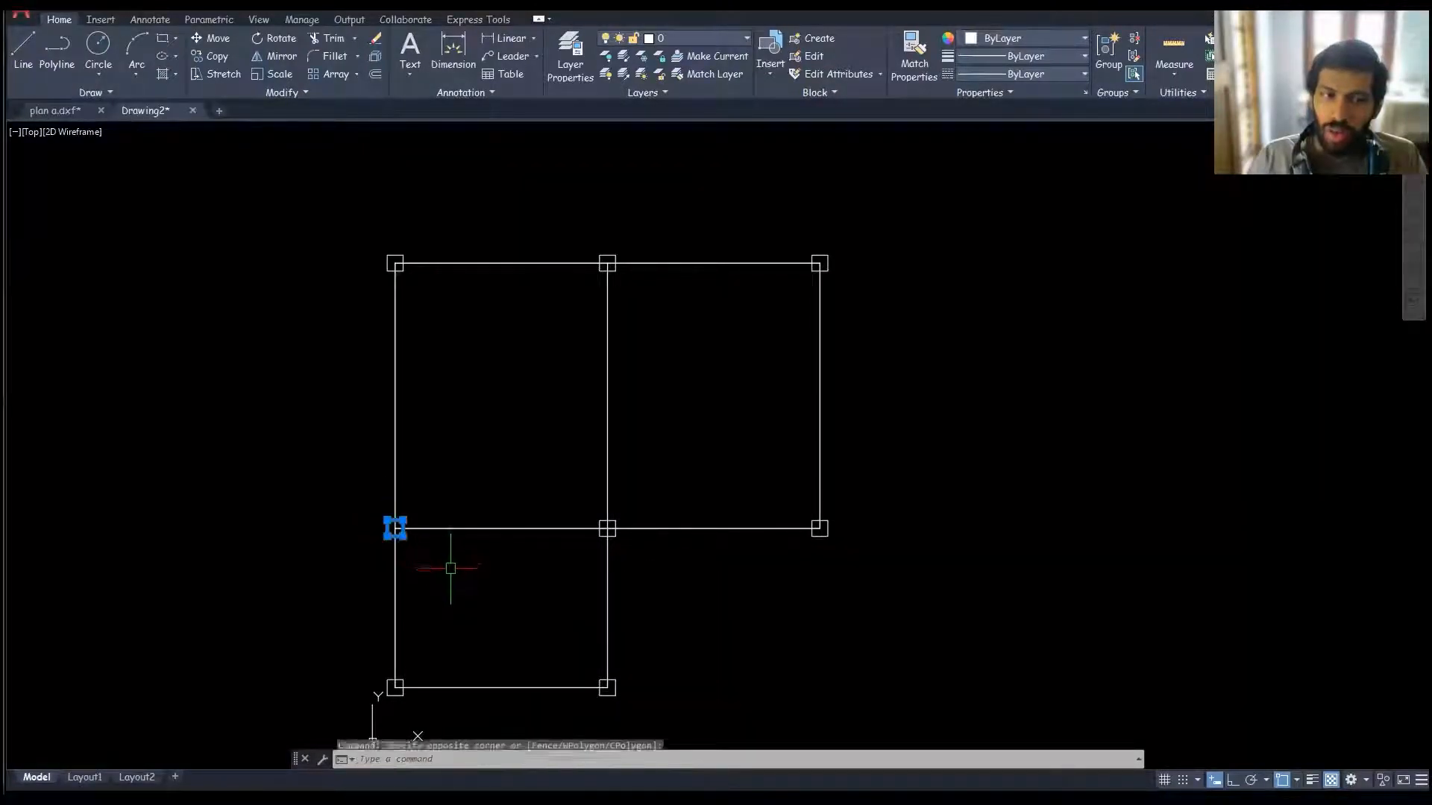
{"action": "key", "text": "Escape"}
{"action": "left_click", "coordinate": [609, 408]}
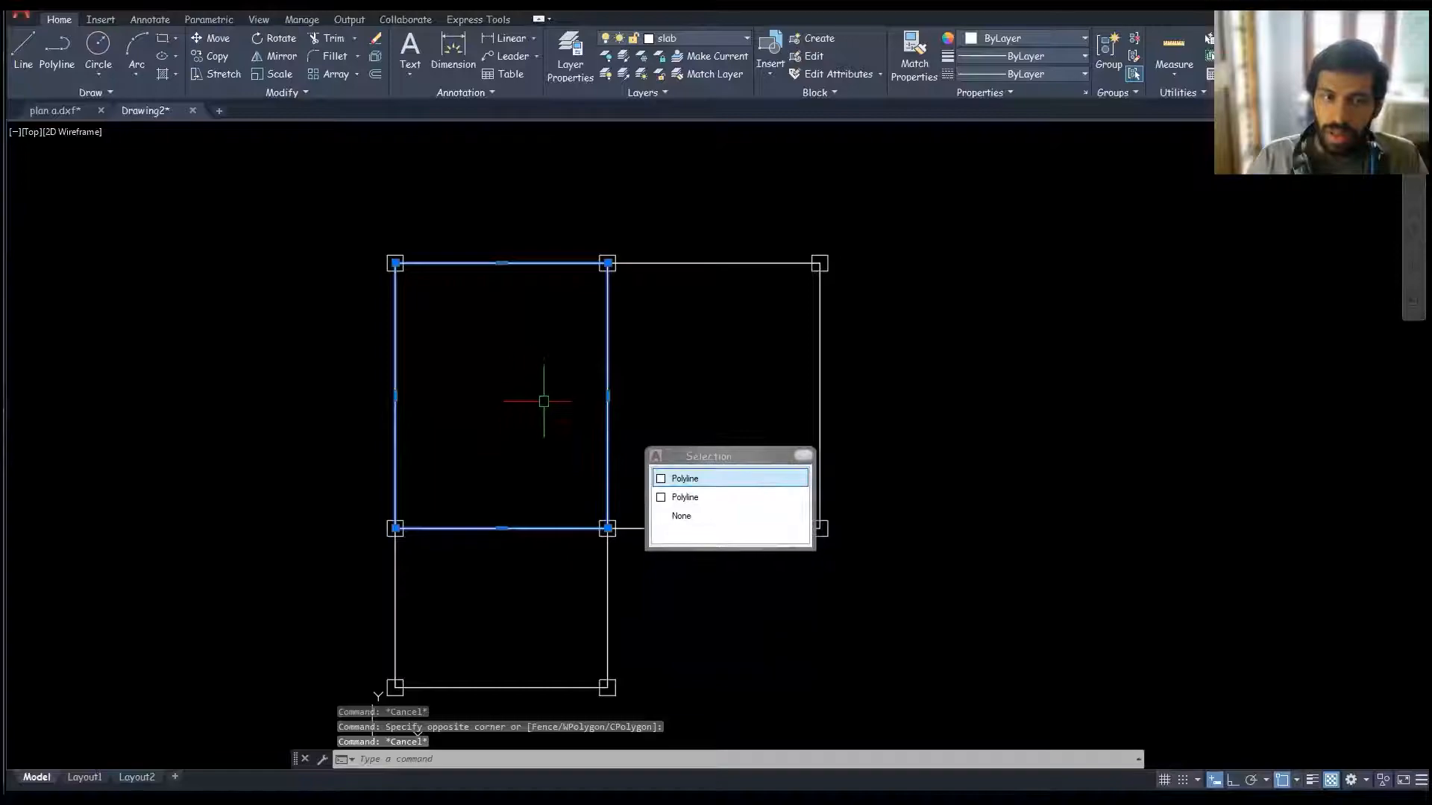
{"action": "key", "text": "Escape"}
{"action": "middle_click_drag", "start_coordinate": [621, 446], "coordinate": [579, 457]}
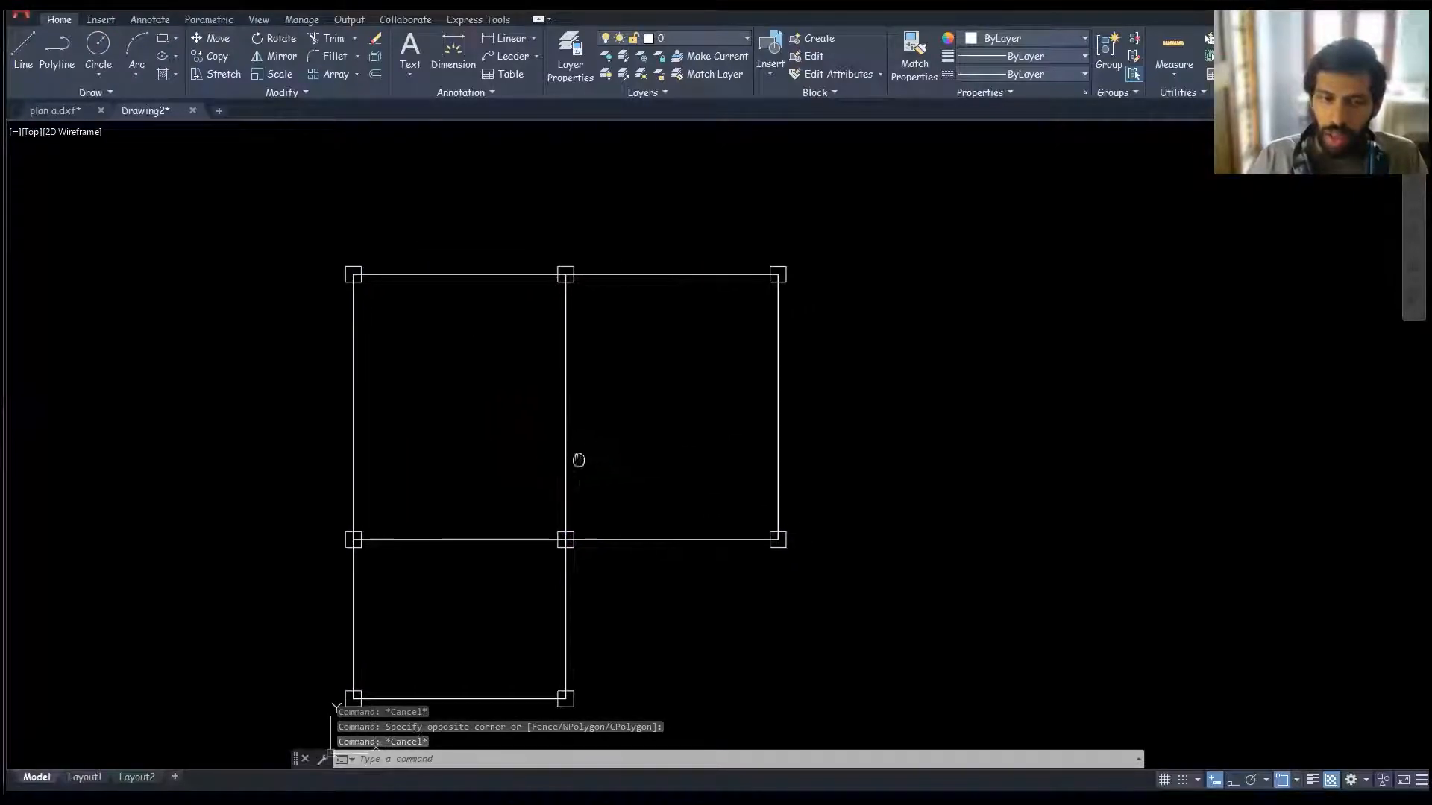
{"action": "key", "text": "Escape"}
{"action": "middle_click_drag", "start_coordinate": [744, 404], "coordinate": [738, 384]}
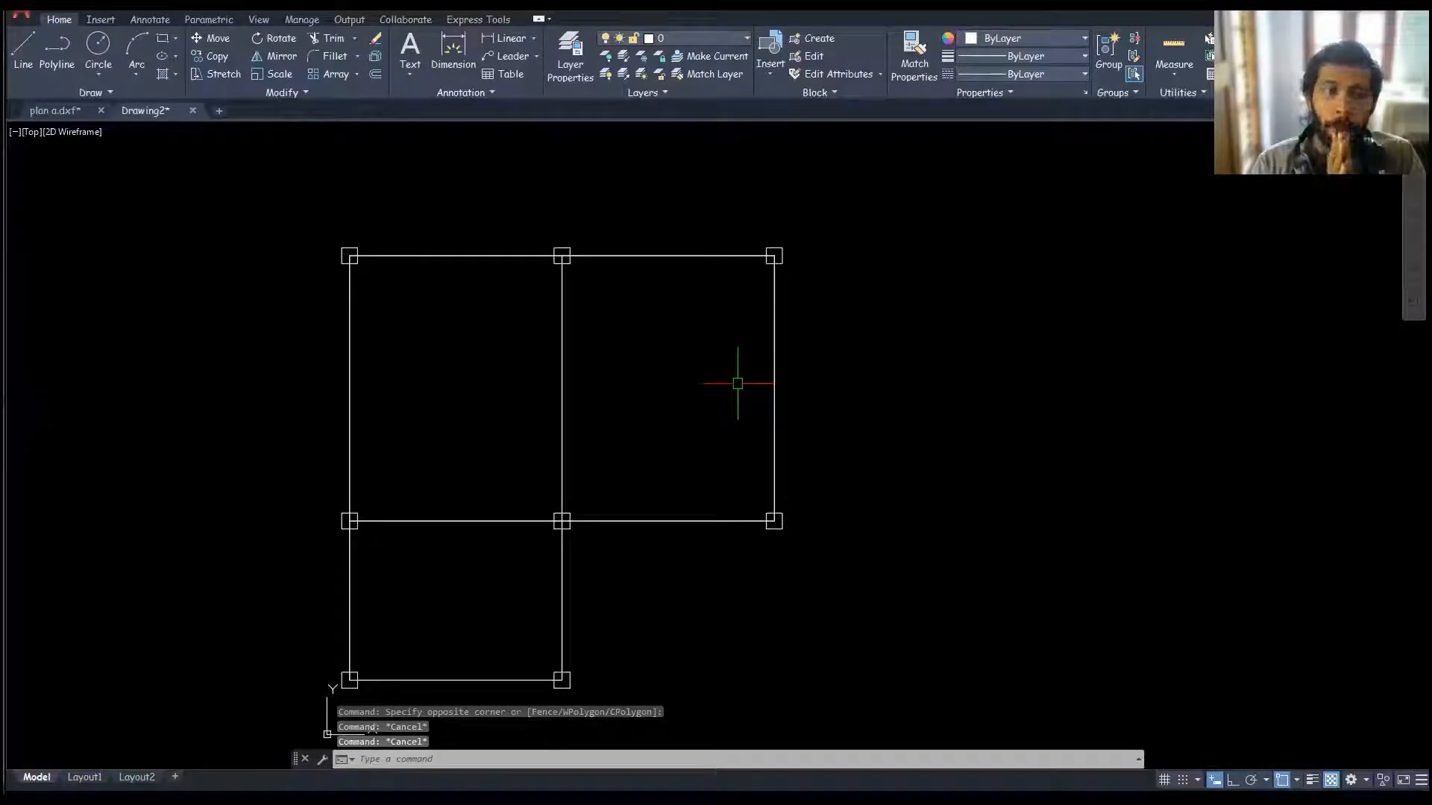
Step: Review the list of layers in the plan a.dxf drawing and return to Drawing2
{"action": "key", "text": "ctrl+Tab"}
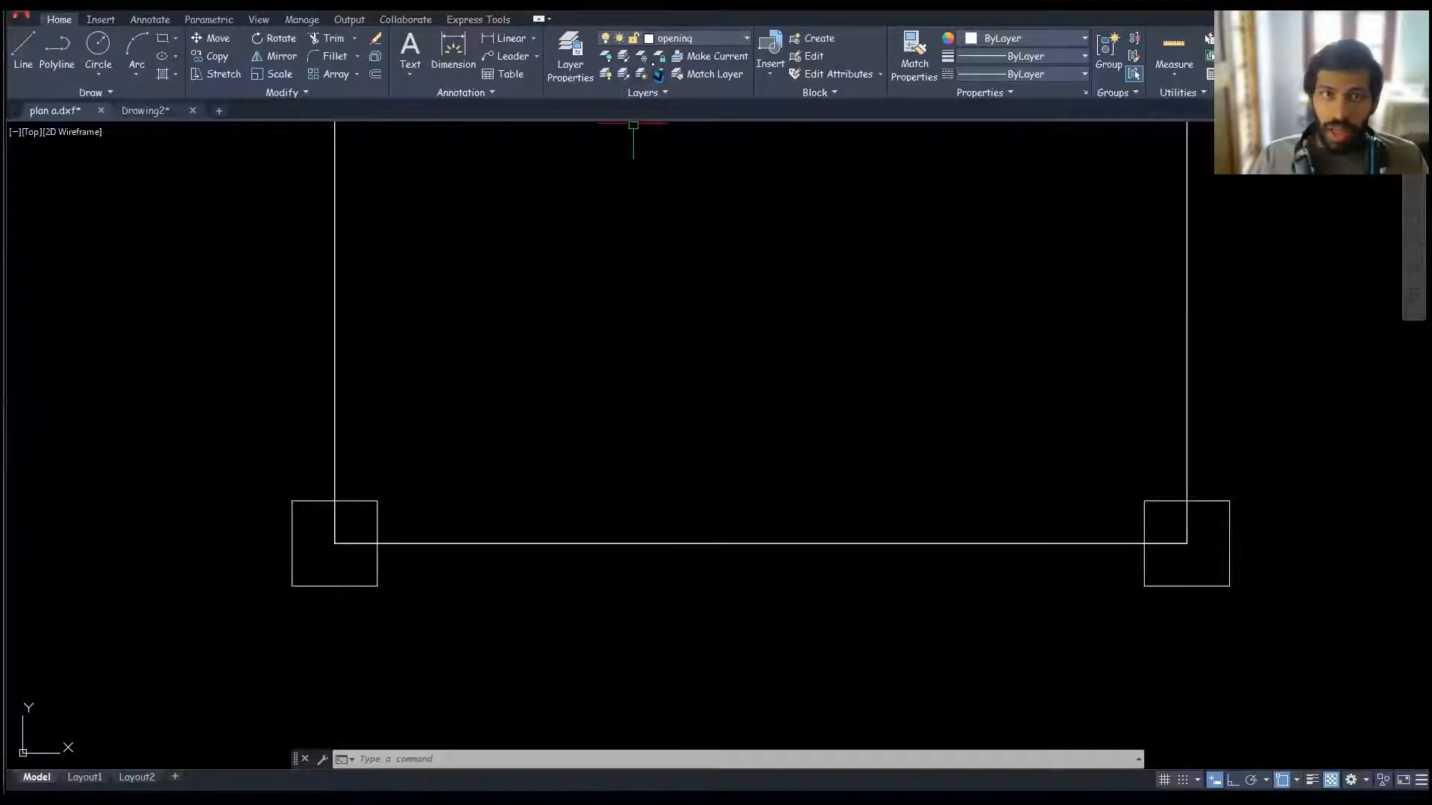
{"action": "left_click", "coordinate": [697, 38]}
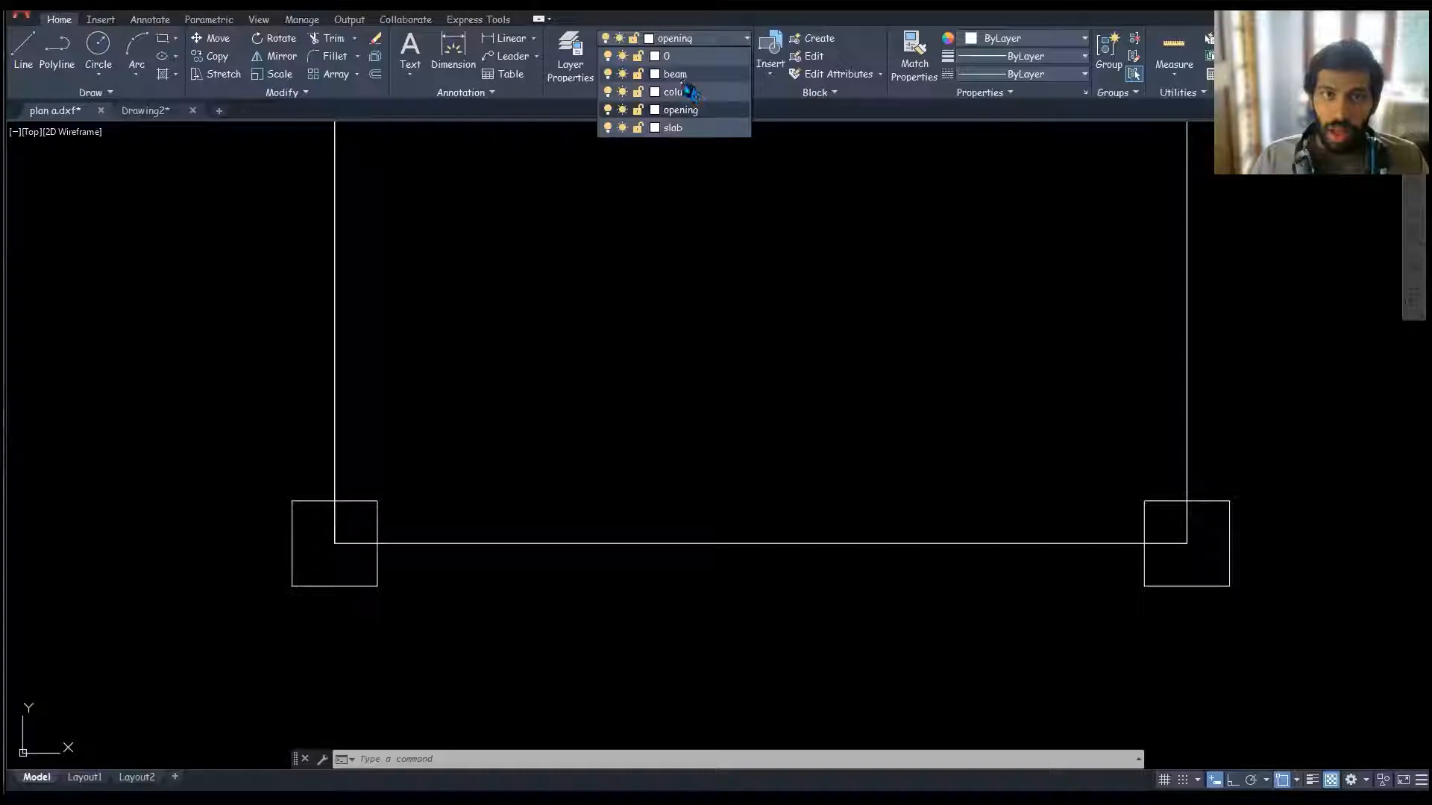
{"action": "left_click", "coordinate": [146, 111]}
{"action": "scroll", "coordinate": [405, 306], "scroll_direction": "down", "scroll_amount": 2}
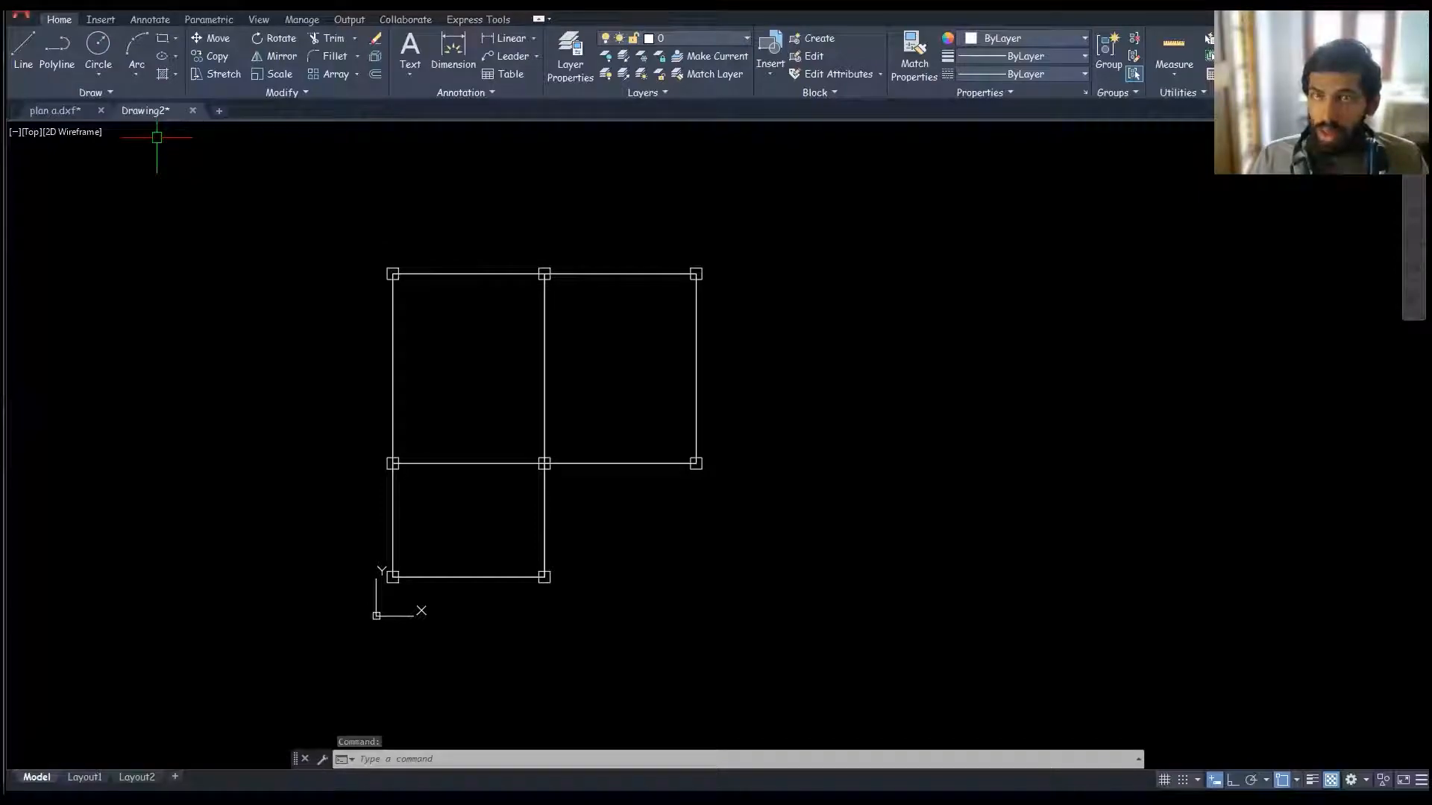
Step: Open the Layer Properties Manager in Drawing2 and try to delete the column layer
{"action": "scroll", "coordinate": [403, 429], "scroll_direction": "up", "scroll_amount": 5}
{"action": "left_click", "coordinate": [340, 417]}
{"action": "key", "text": "Escape"}
{"action": "key", "text": "Escape"}
{"action": "key", "text": "Escape"}
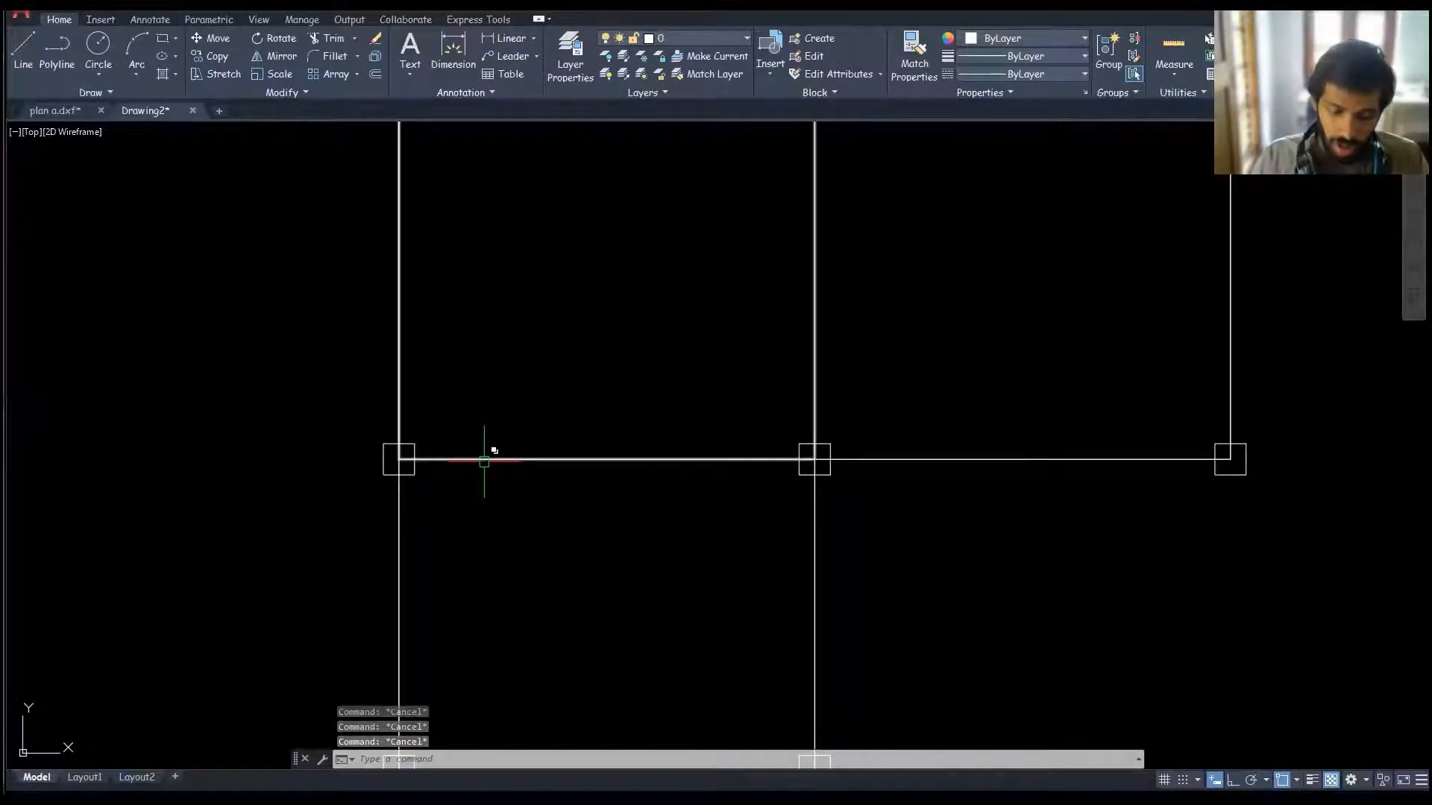
{"action": "key", "text": "Return"}
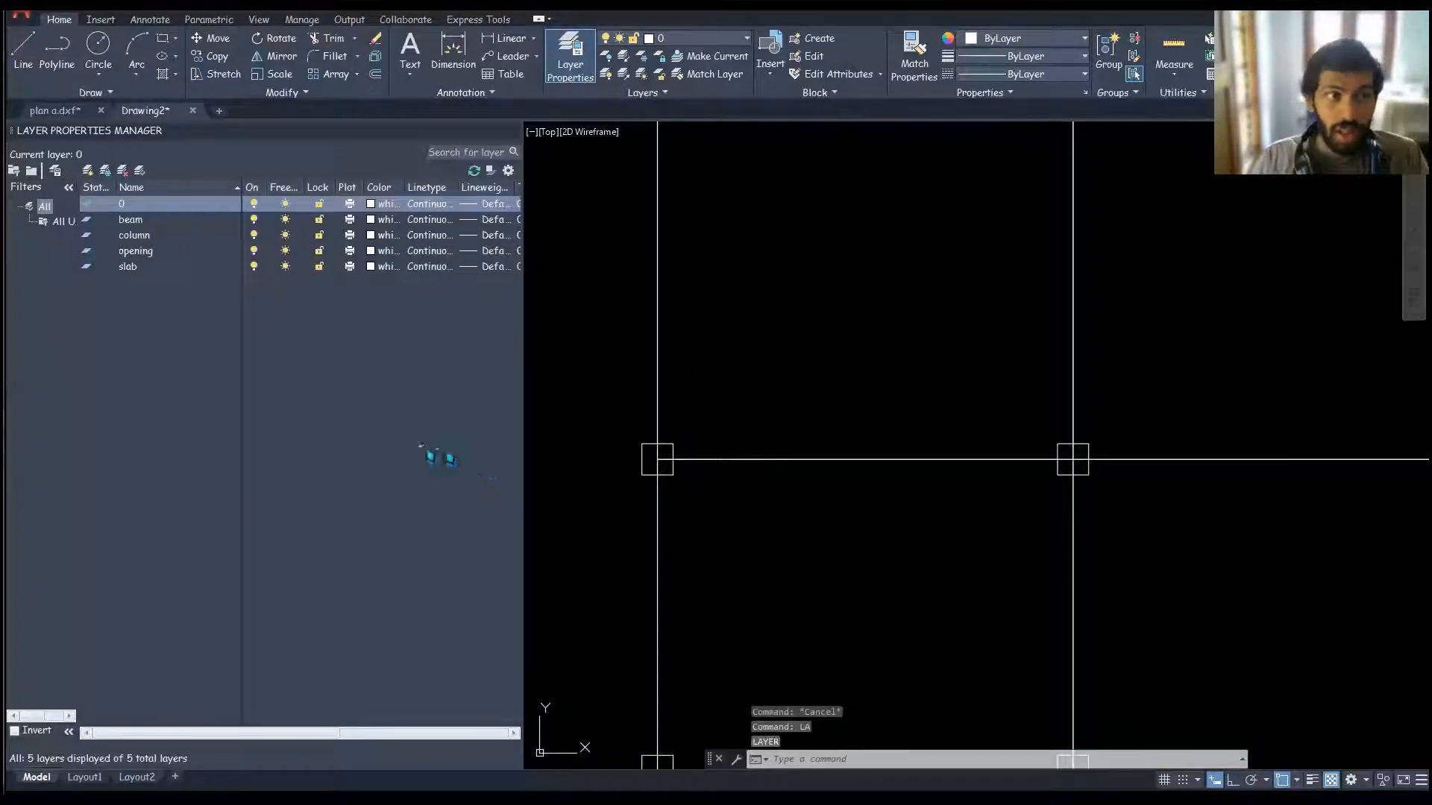
{"action": "left_click", "coordinate": [141, 236]}
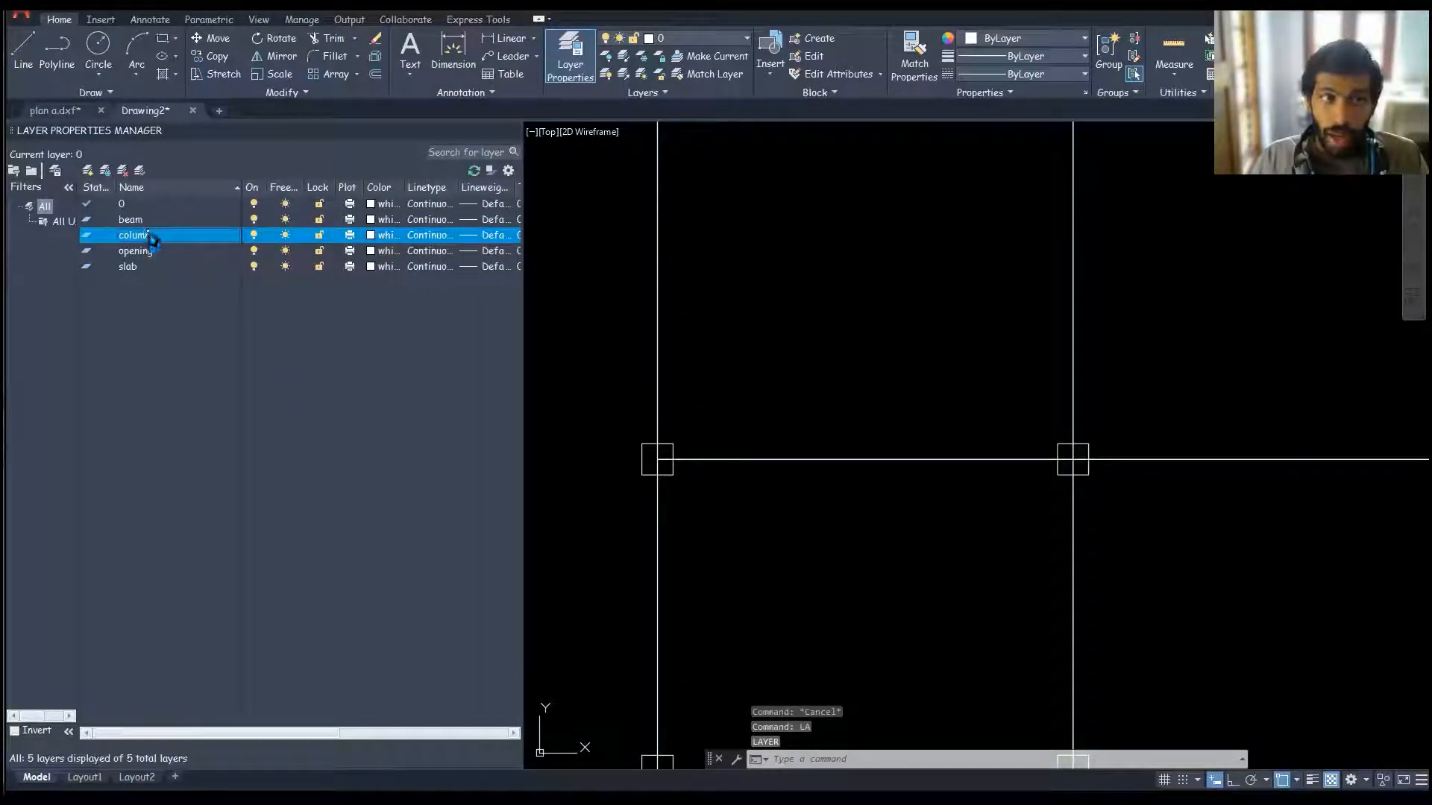
{"action": "left_click", "coordinate": [123, 170]}
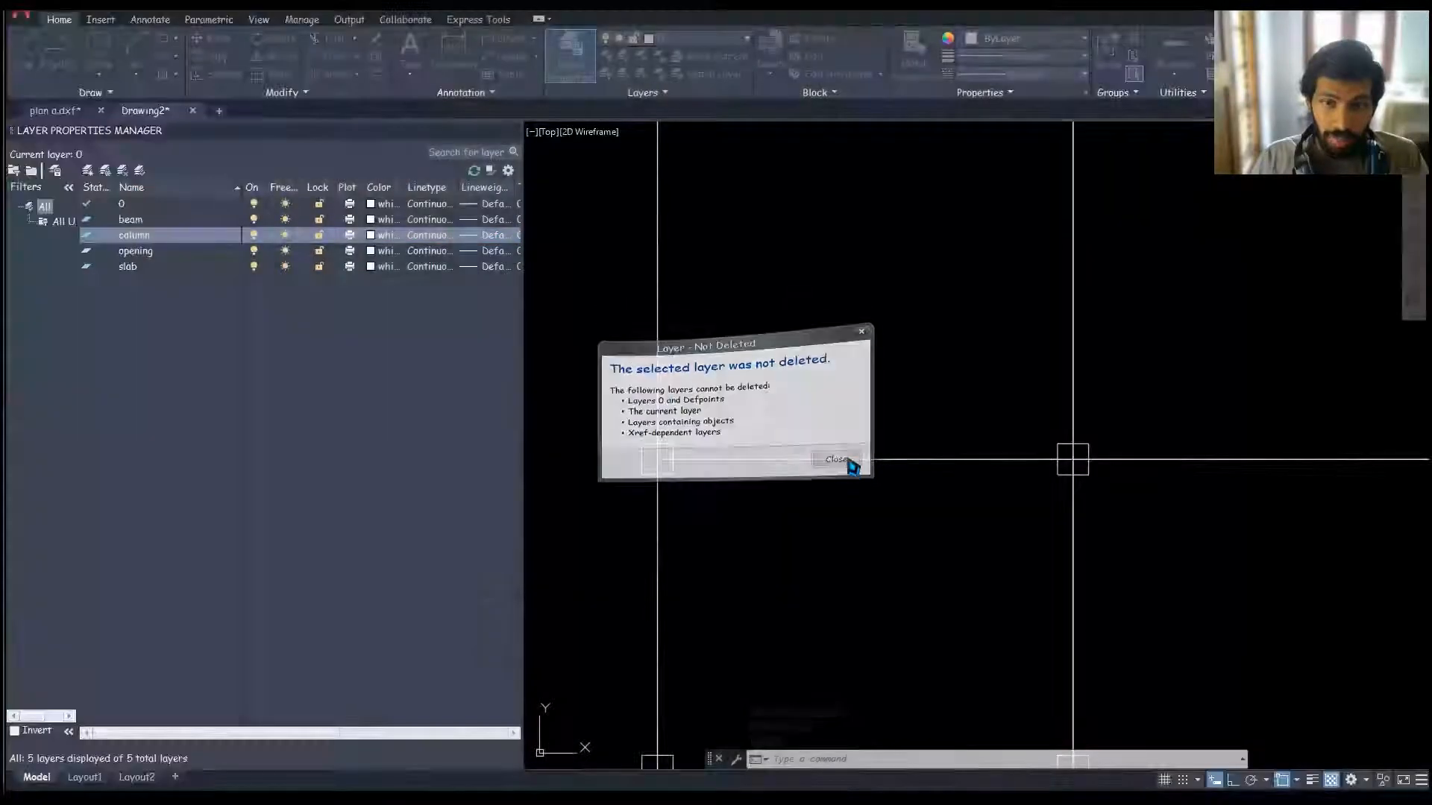
{"action": "left_click", "coordinate": [848, 461]}
Step: Create a new layer in Drawing2, keeping its default name
{"action": "scroll", "coordinate": [798, 449], "scroll_direction": "down", "scroll_amount": 3}
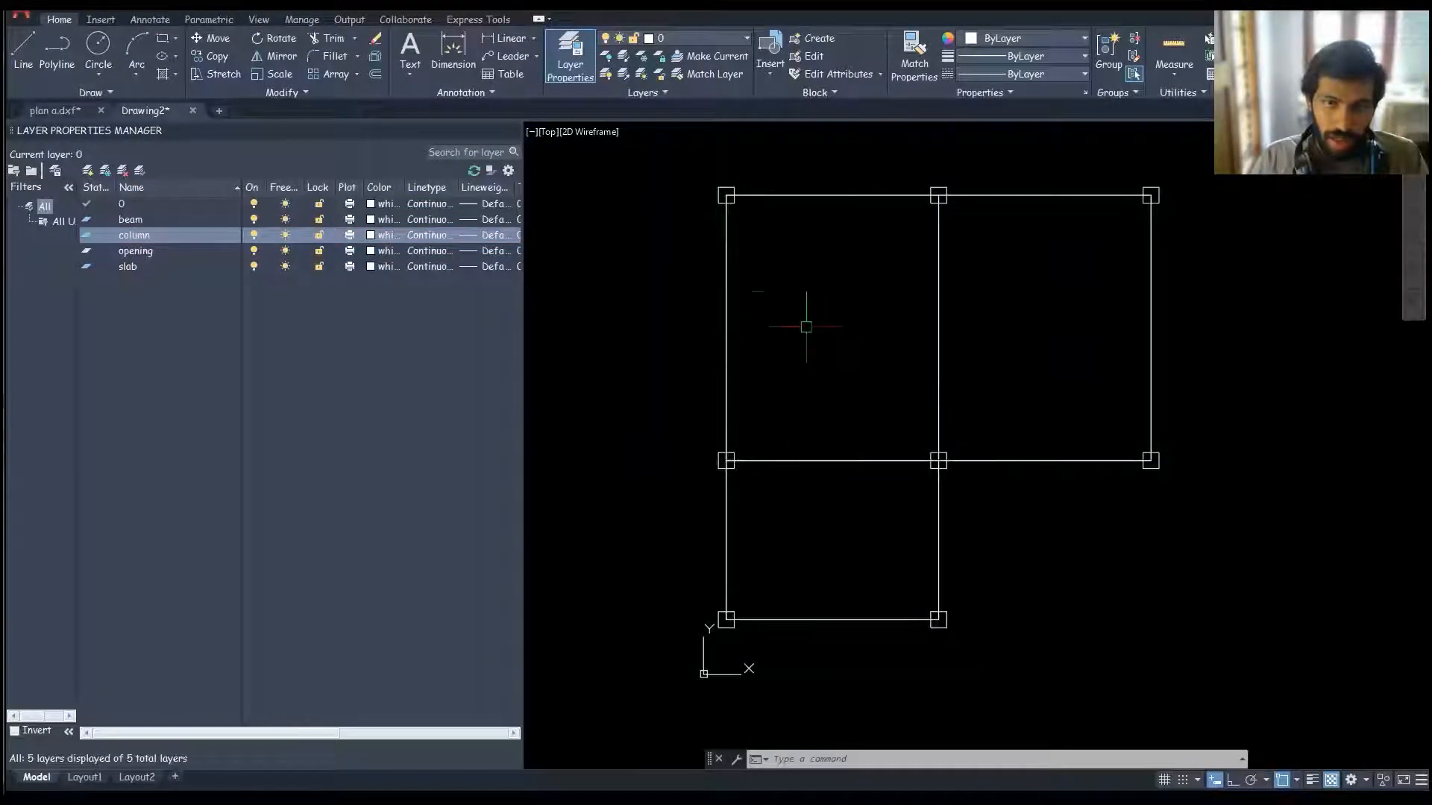
{"action": "scroll", "coordinate": [815, 287], "scroll_direction": "down", "scroll_amount": 2}
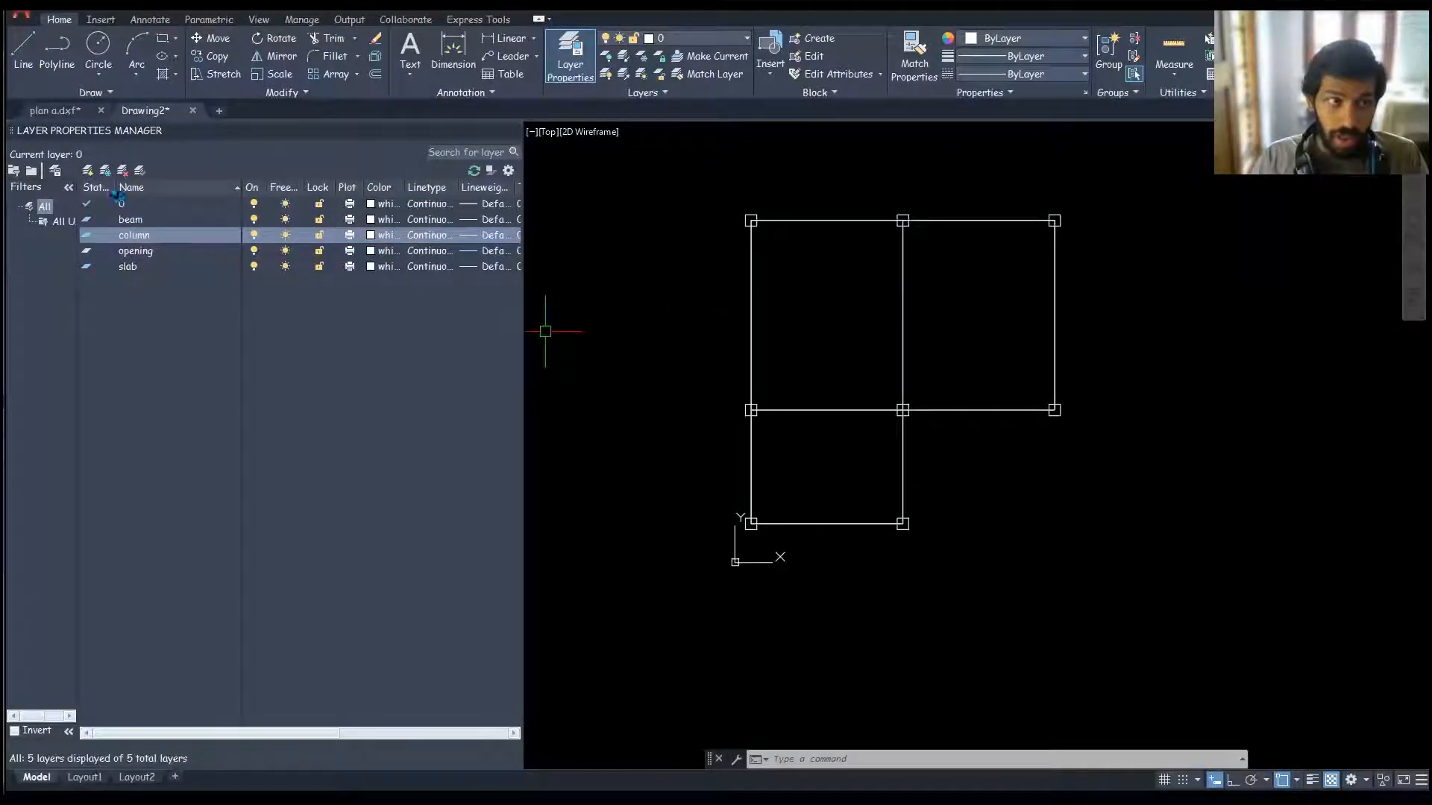
{"action": "left_click", "coordinate": [88, 170]}
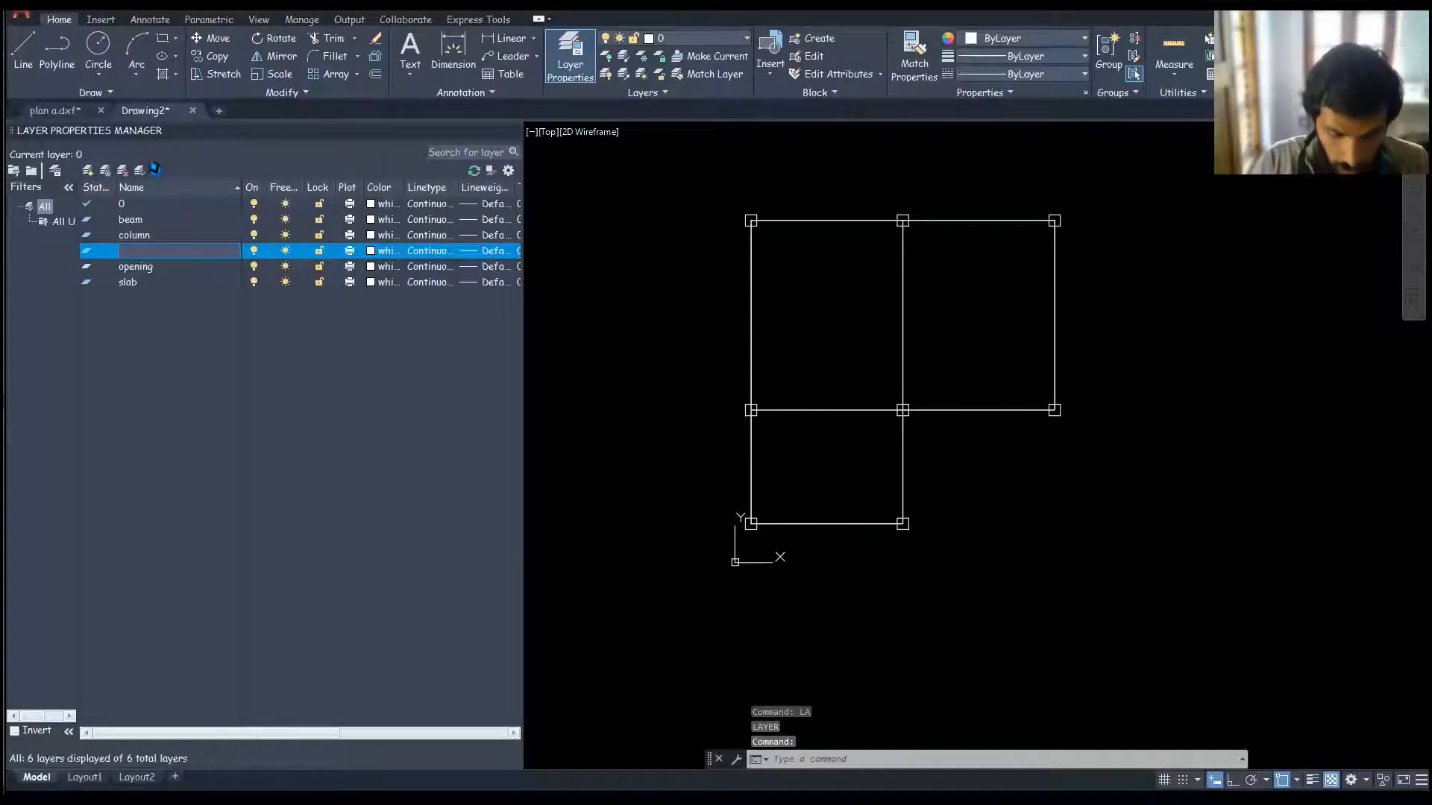
{"action": "key", "text": "Return"}
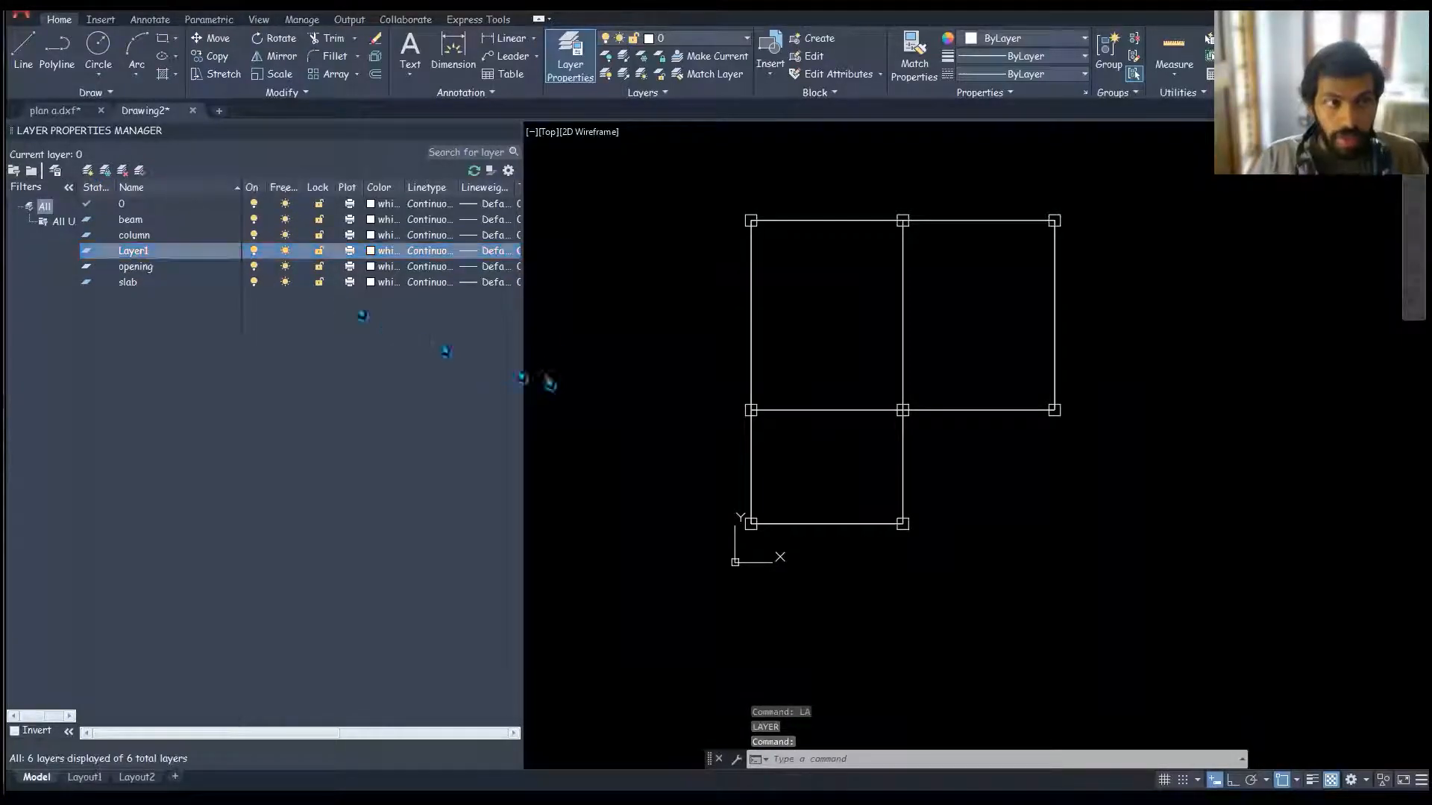
{"action": "middle_click_drag", "start_coordinate": [698, 335], "coordinate": [741, 359]}
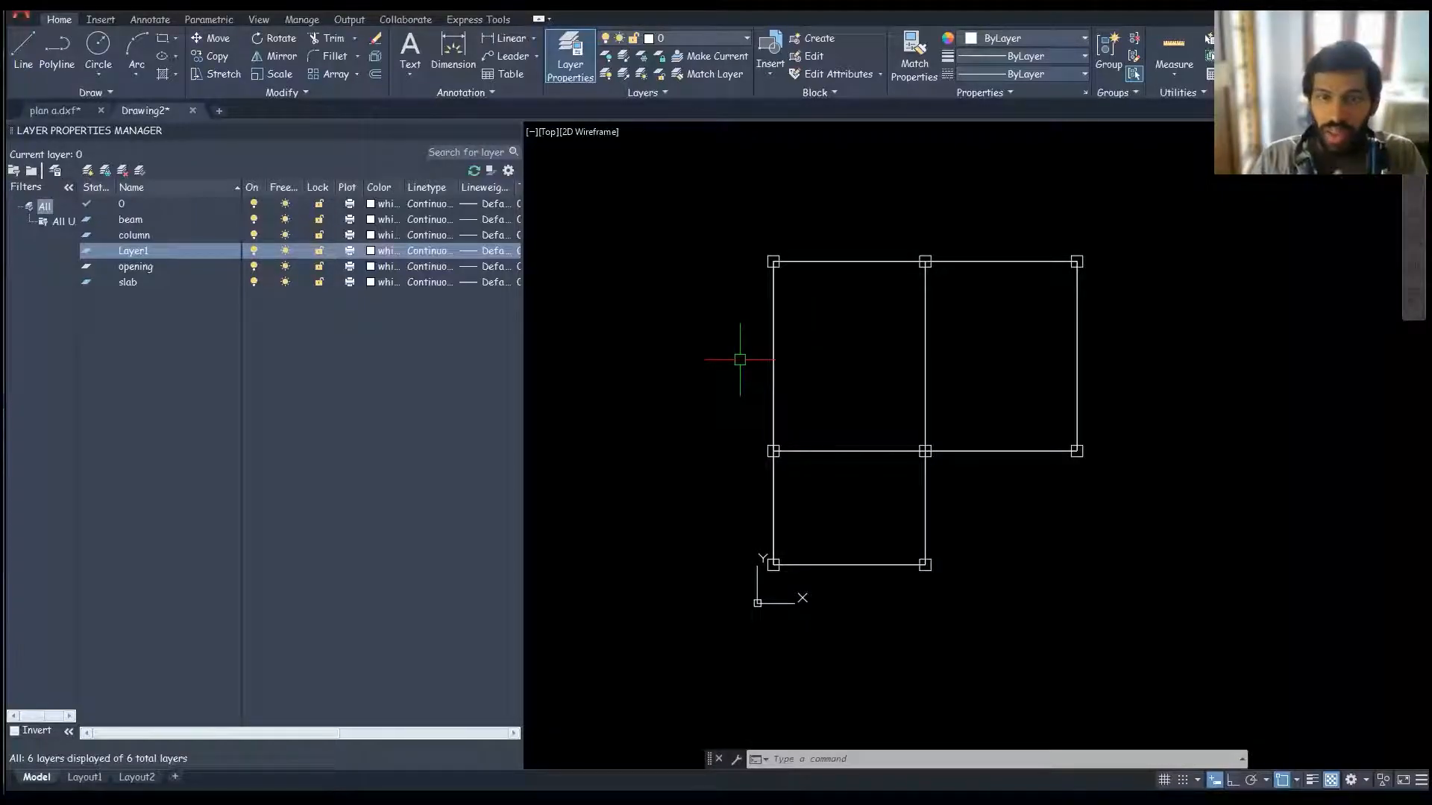
{"action": "left_click", "coordinate": [56, 111]}
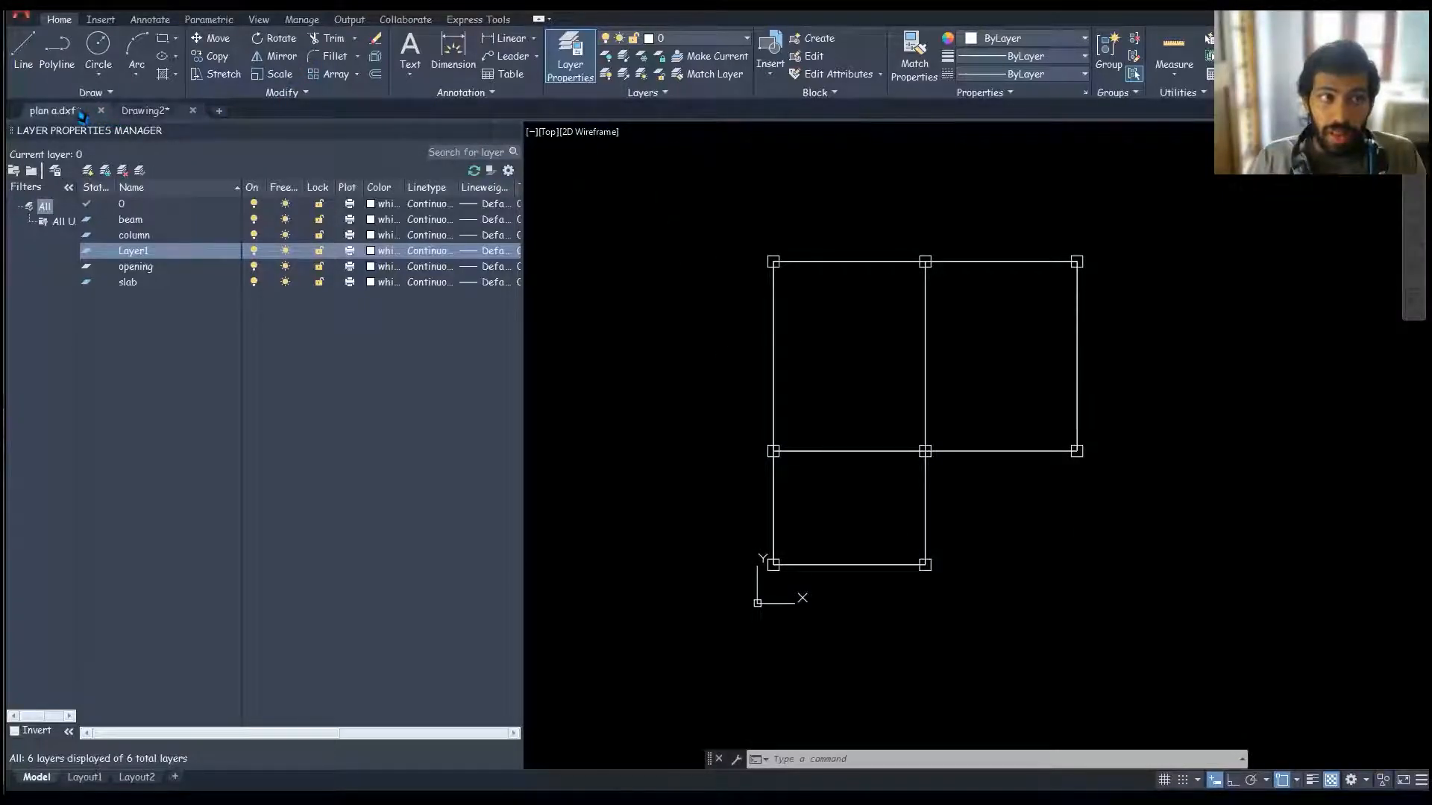
{"action": "left_click", "coordinate": [183, 115]}
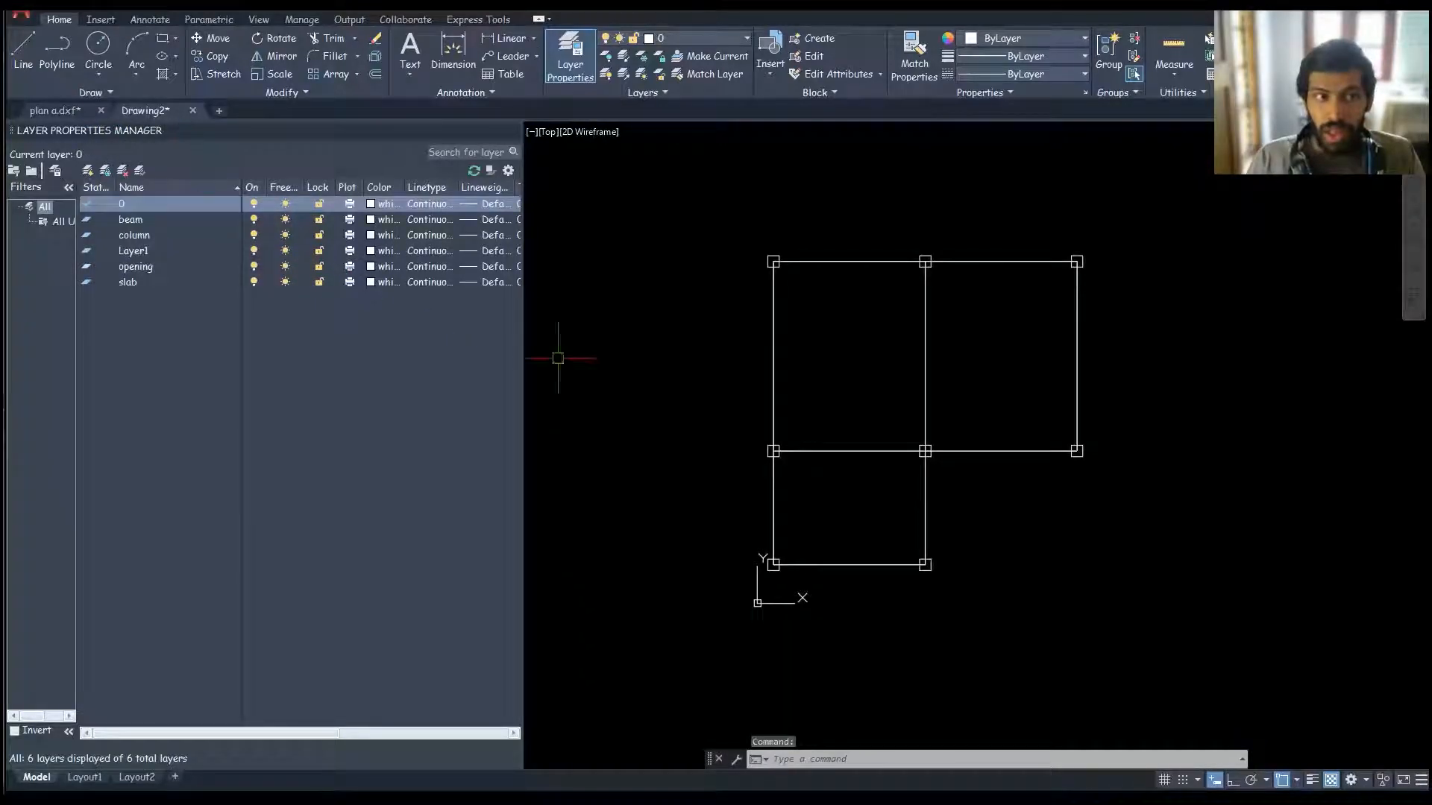
{"action": "middle_click_drag", "start_coordinate": [805, 407], "coordinate": [805, 419]}
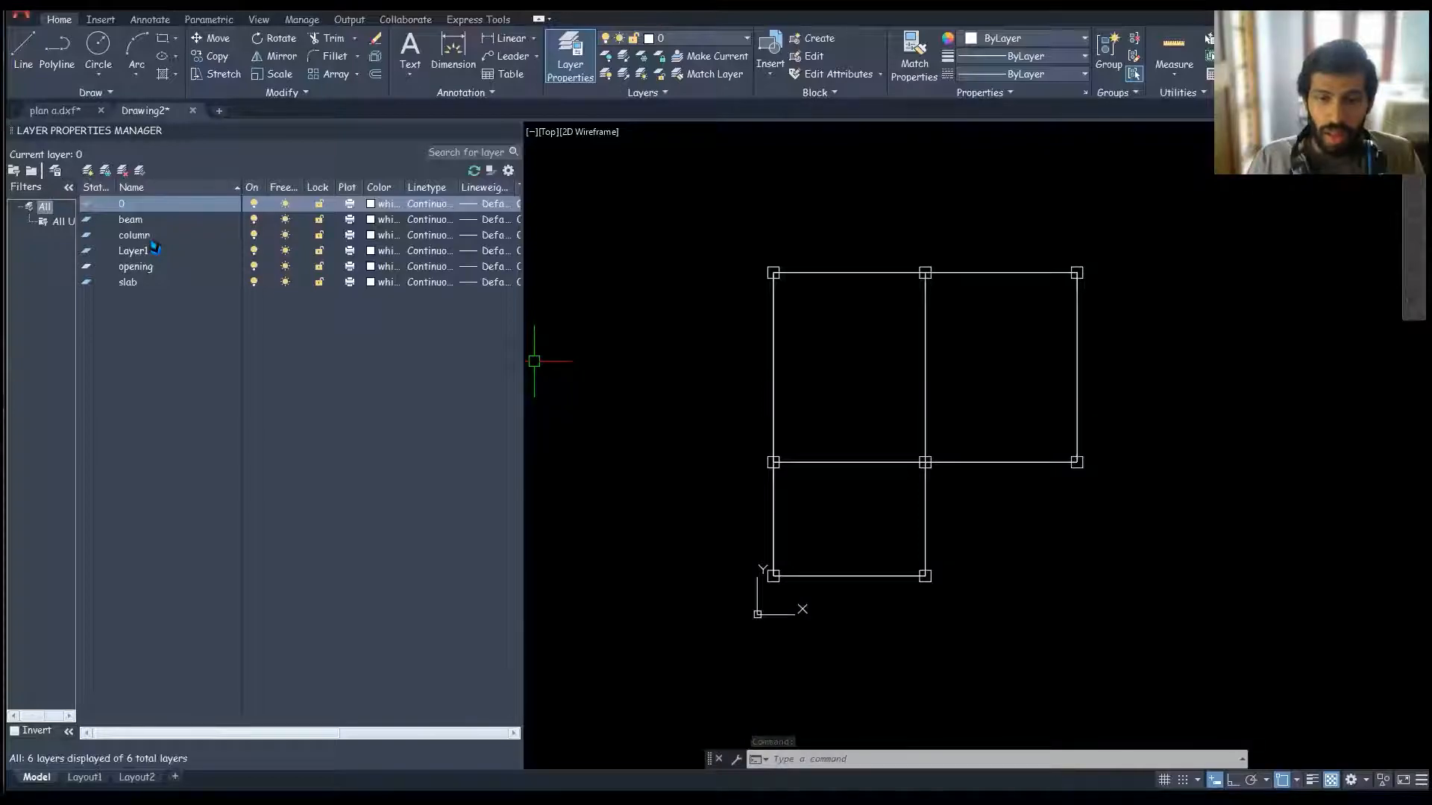
{"action": "middle_click_drag", "start_coordinate": [783, 387], "coordinate": [770, 430]}
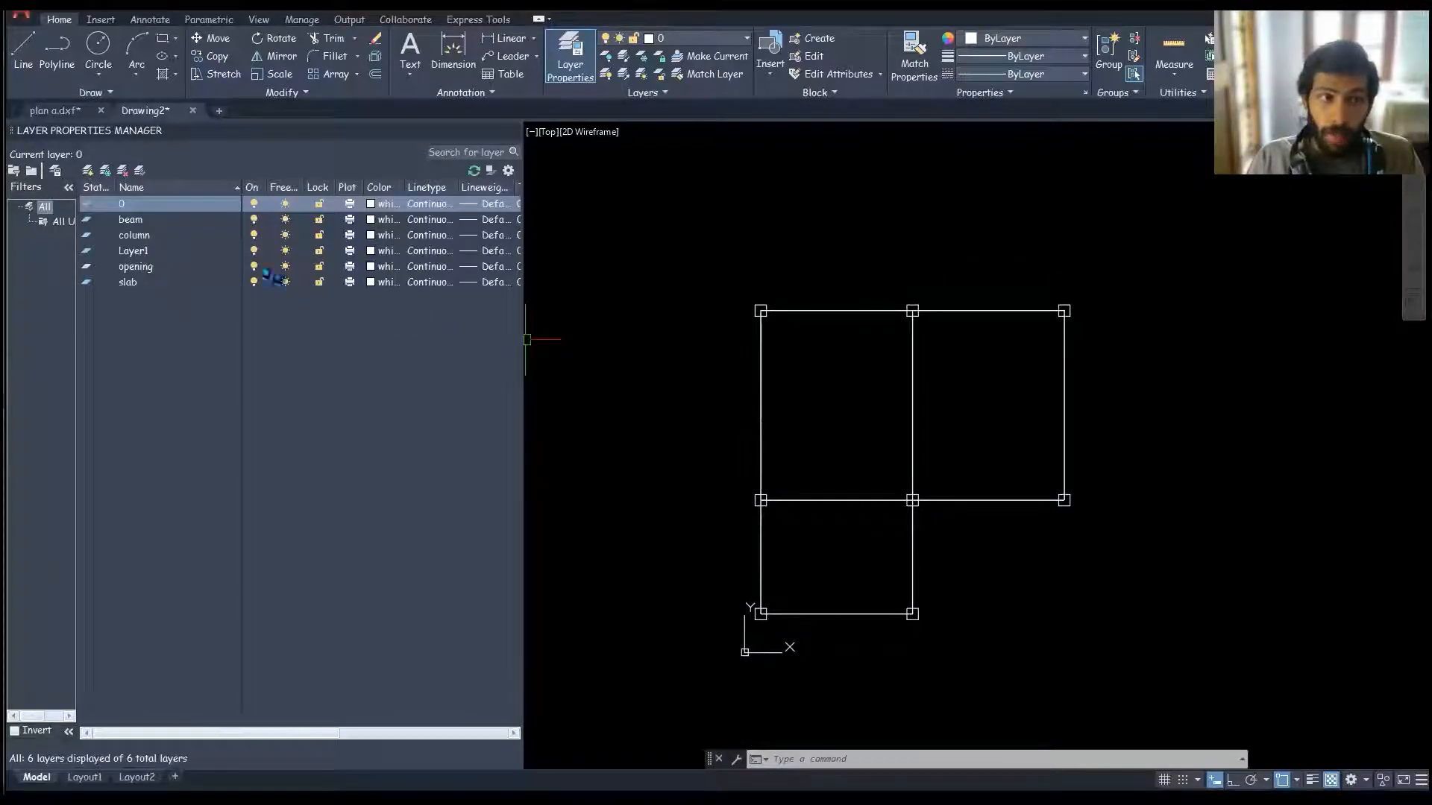
Step: Rename Layer1 to colm top in the layer list
{"action": "left_click", "coordinate": [156, 252]}
{"action": "left_click", "coordinate": [155, 252]}
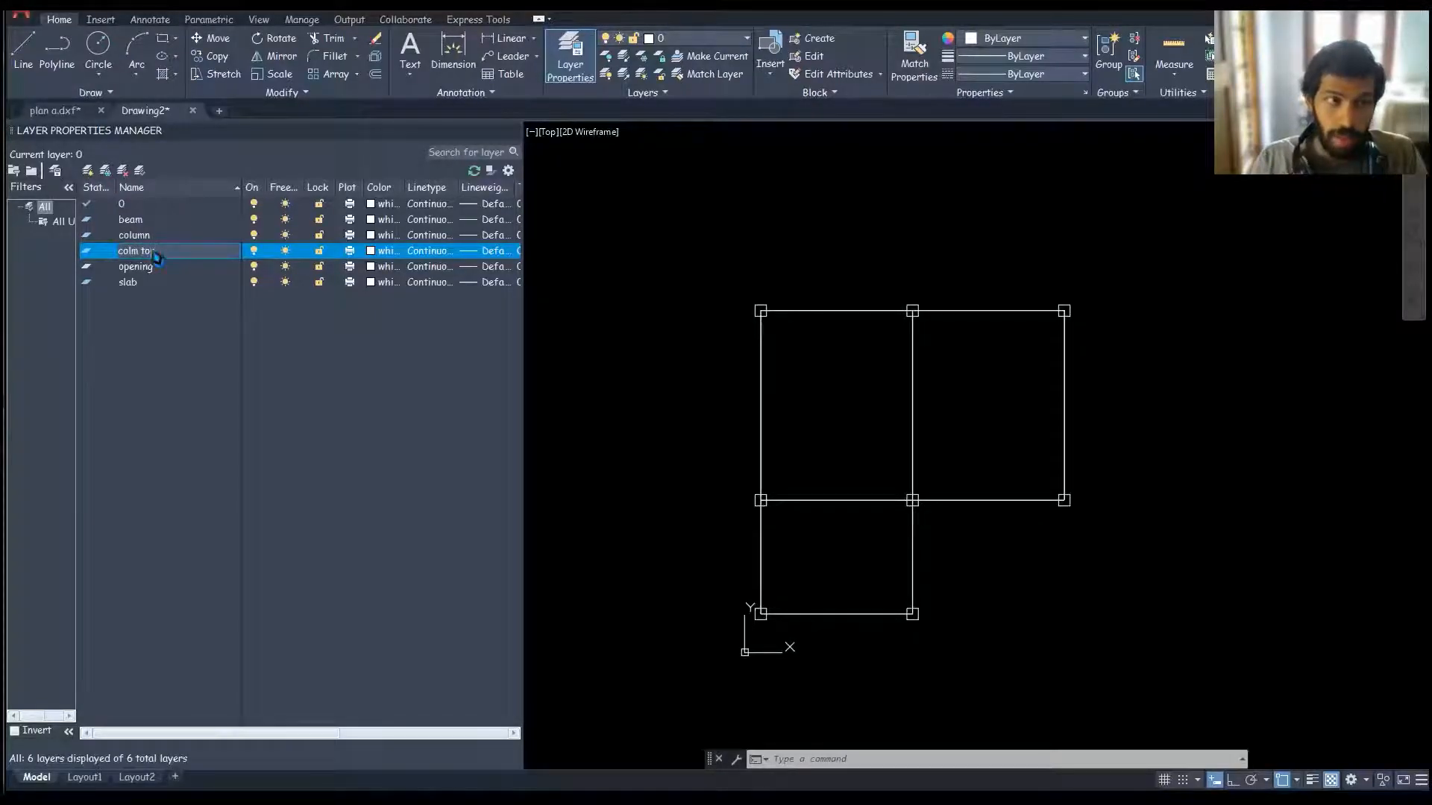
{"action": "type", "text": "colm top"}
{"action": "key", "text": "Return"}
{"action": "middle_click_drag", "start_coordinate": [782, 454], "coordinate": [764, 451]}
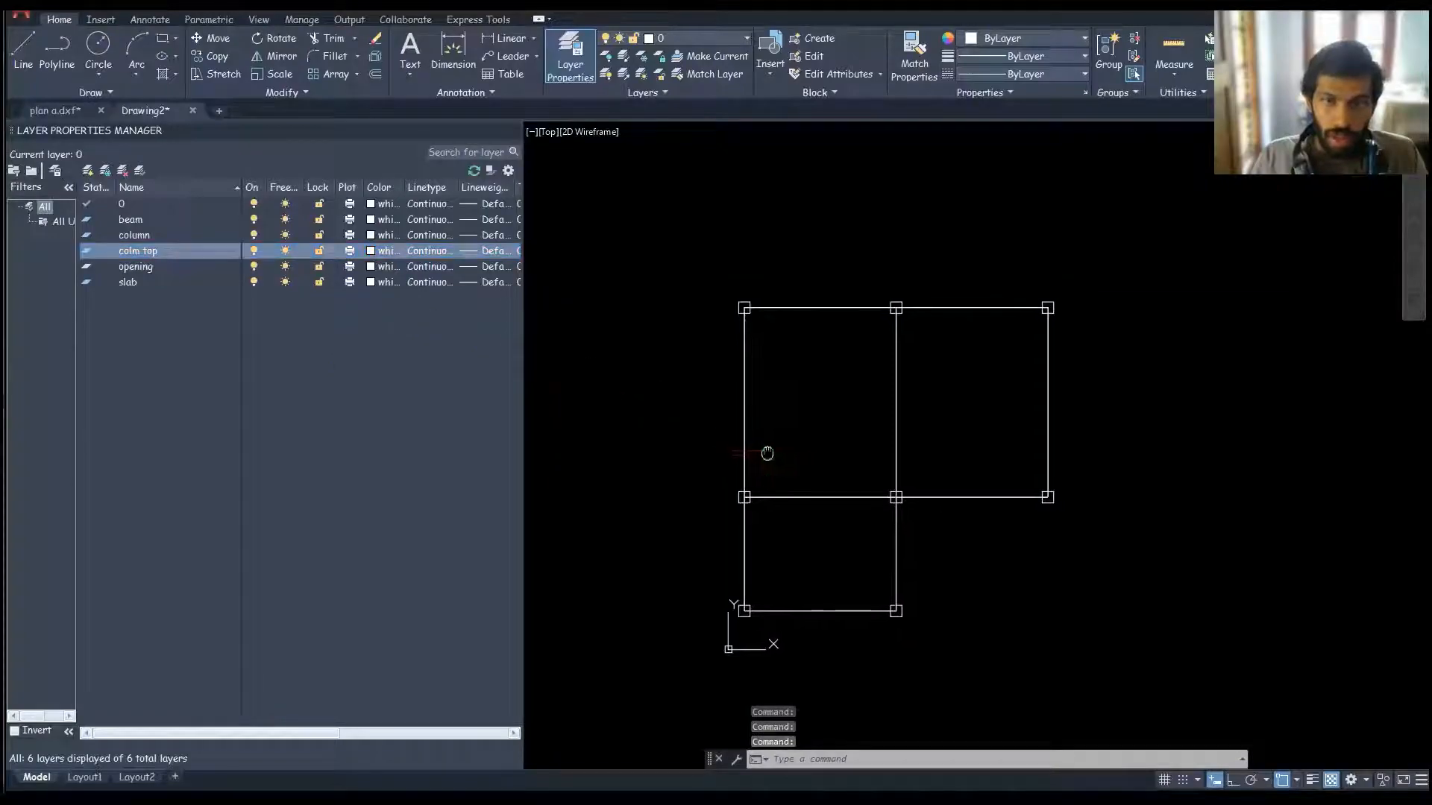
{"action": "left_click", "coordinate": [706, 273]}
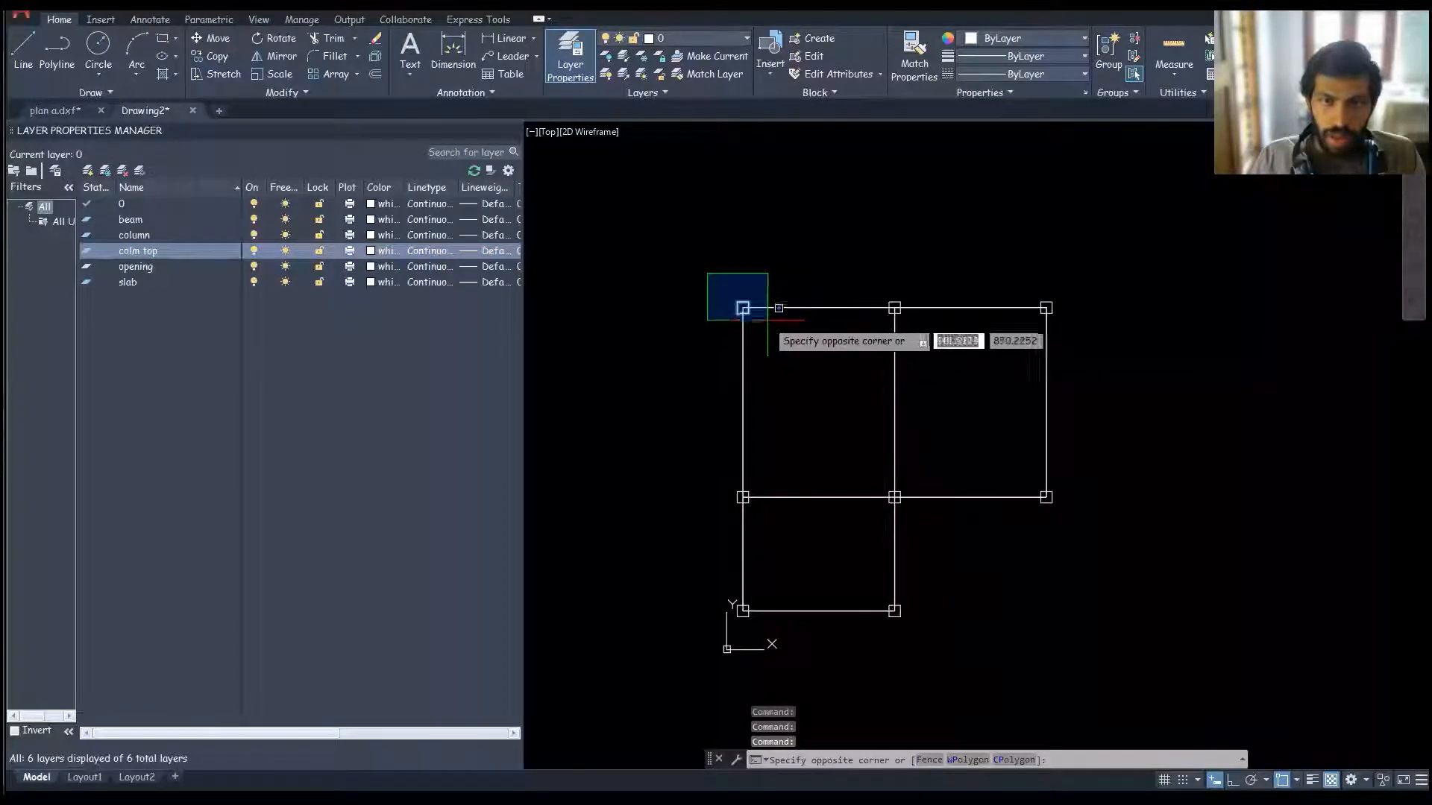
{"action": "left_click", "coordinate": [844, 281]}
{"action": "left_click", "coordinate": [920, 326]}
{"action": "left_click", "coordinate": [980, 277]}
{"action": "left_click", "coordinate": [1049, 333]}
{"action": "left_click", "coordinate": [1010, 420]}
{"action": "left_click", "coordinate": [1058, 518]}
{"action": "left_click", "coordinate": [866, 467]}
{"action": "left_click", "coordinate": [925, 527]}
{"action": "left_click", "coordinate": [723, 479]}
{"action": "left_click", "coordinate": [775, 515]}
{"action": "left_click", "coordinate": [720, 596]}
{"action": "key", "text": "Escape"}
{"action": "key", "text": "Escape"}
{"action": "scroll", "coordinate": [821, 448], "scroll_direction": "up", "scroll_amount": 2}
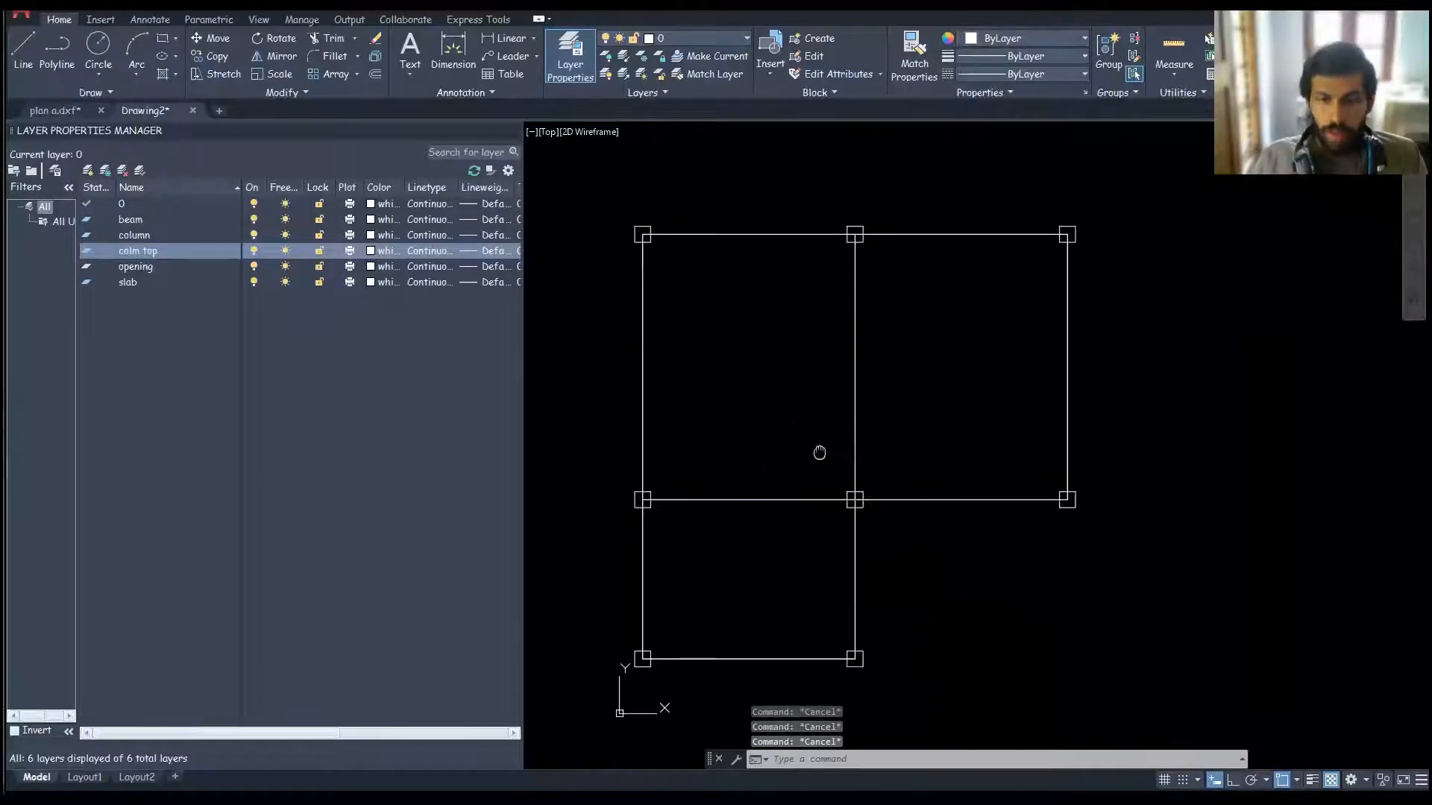
{"action": "left_click", "coordinate": [833, 455]}
{"action": "key", "text": "Escape"}
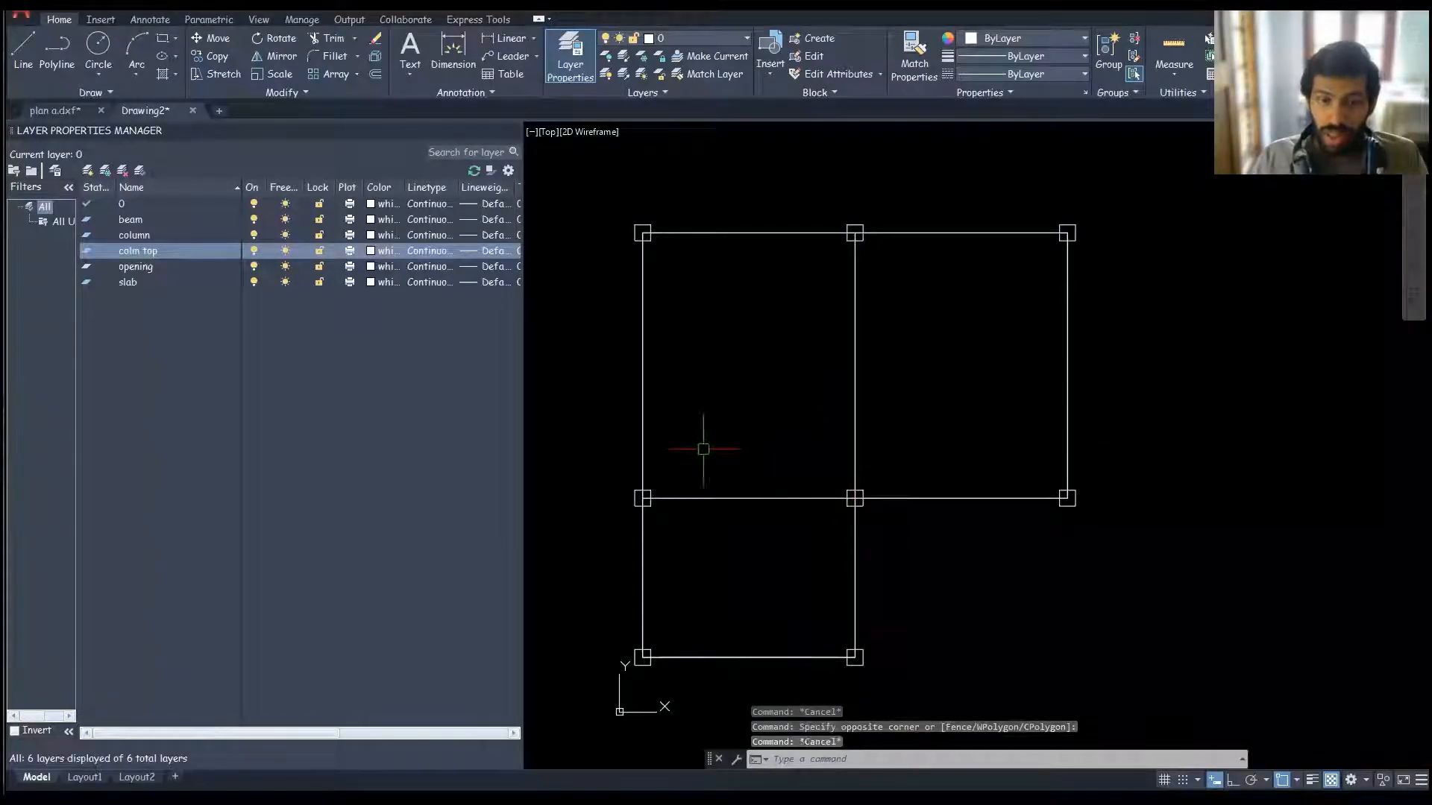
Step: Inspect the geometry properties of the plan's lower-left column, clear the selection and close the Properties palette
{"action": "scroll", "coordinate": [645, 506], "scroll_direction": "up", "scroll_amount": 4}
{"action": "scroll", "coordinate": [646, 506], "scroll_direction": "down", "scroll_amount": 2}
{"action": "middle_click_drag", "start_coordinate": [759, 496], "coordinate": [800, 381]}
{"action": "left_click", "coordinate": [679, 539]}
{"action": "left_click", "coordinate": [733, 601]}
{"action": "key", "text": "ctrl+1"}
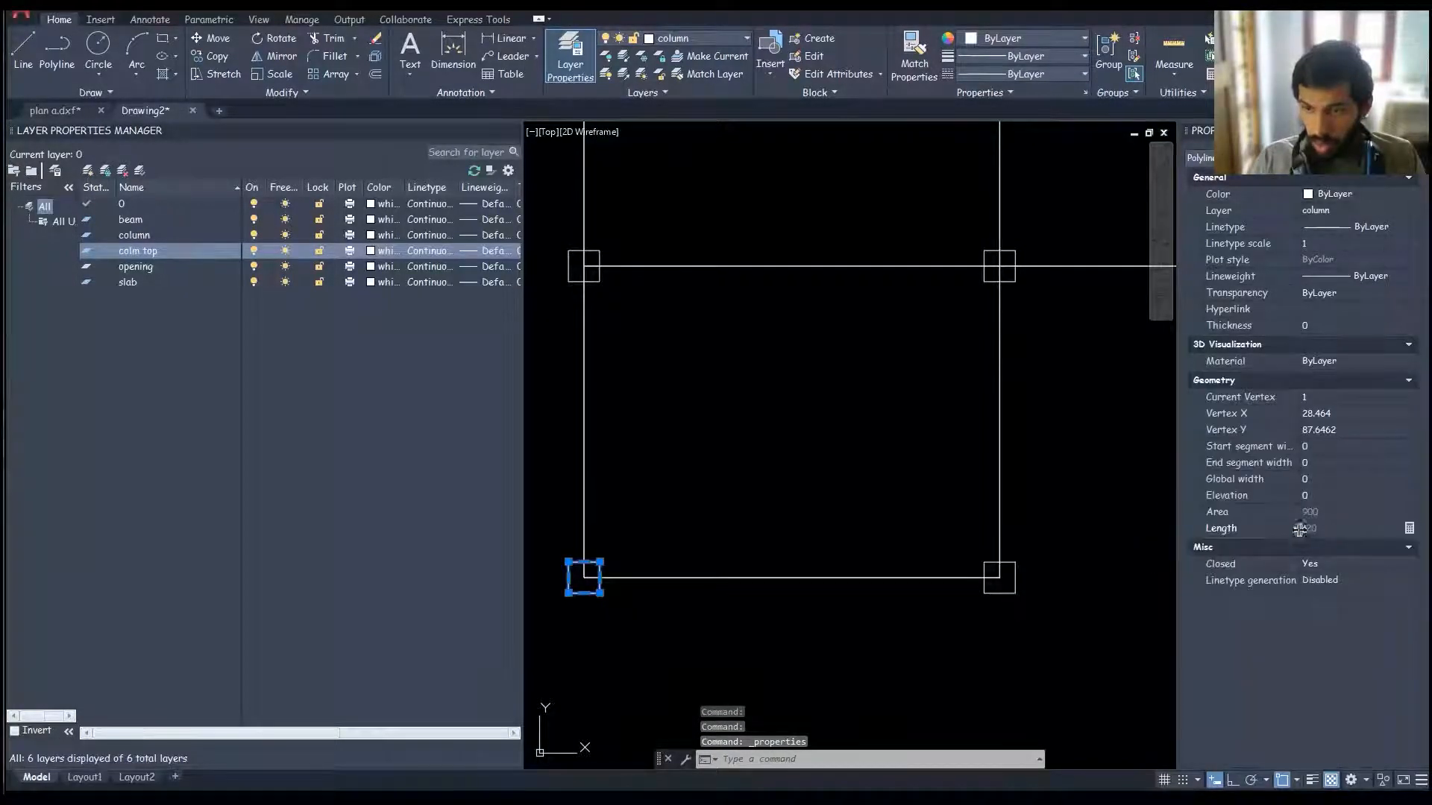
{"action": "key", "text": "Escape"}
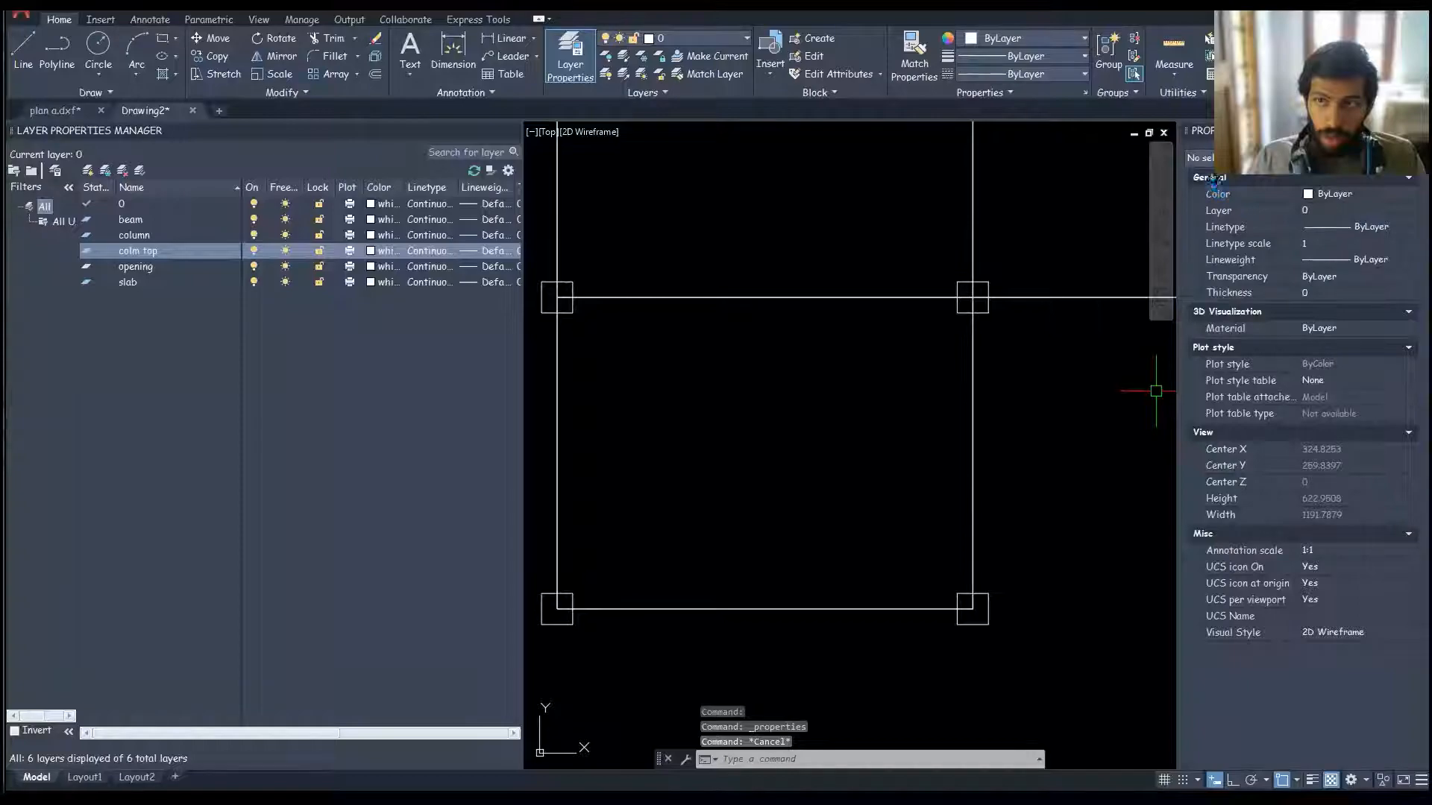
{"action": "left_click_drag", "start_coordinate": [1213, 134], "coordinate": [759, 262]}
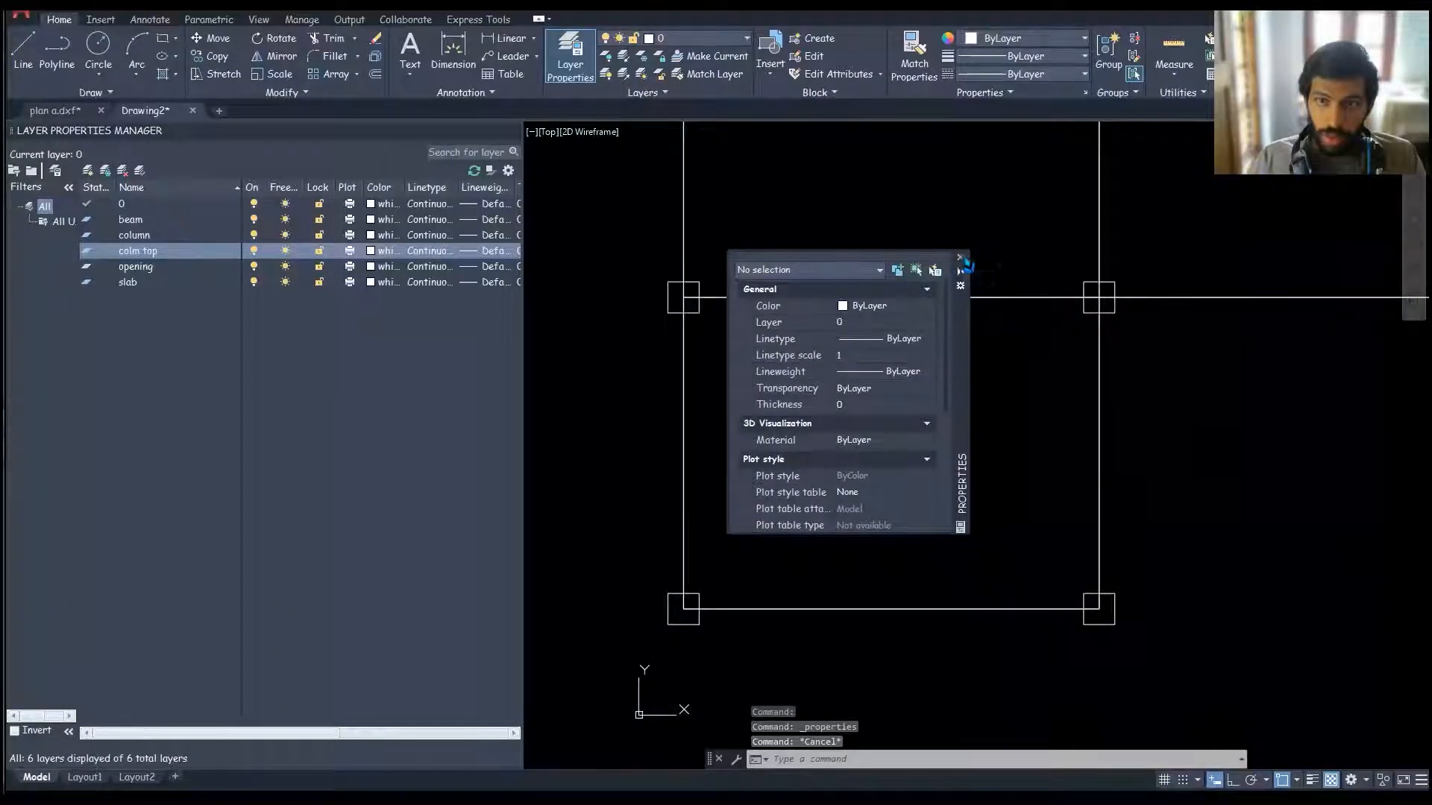
{"action": "left_click", "coordinate": [961, 258]}
{"action": "middle_click_drag", "start_coordinate": [961, 257], "coordinate": [958, 273]}
{"action": "key", "text": "Escape"}
Step: Use Quick Select on the entire drawing to select all column polylines with Length equal to 120
{"action": "right_click", "coordinate": [854, 211]}
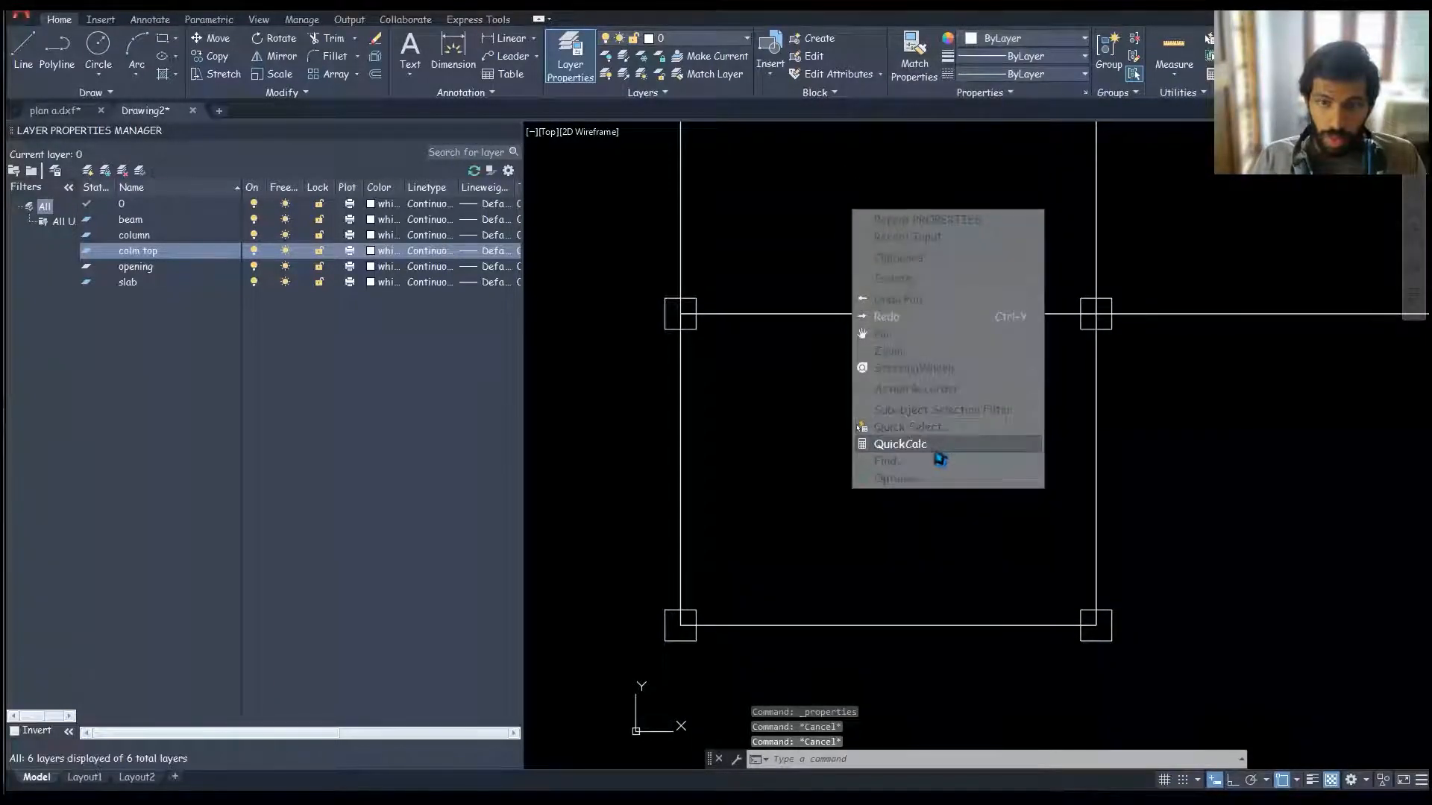
{"action": "left_click", "coordinate": [911, 427]}
{"action": "left_click", "coordinate": [347, 155]}
{"action": "left_click", "coordinate": [346, 170]}
{"action": "scroll", "coordinate": [358, 239], "scroll_direction": "down", "scroll_amount": 3}
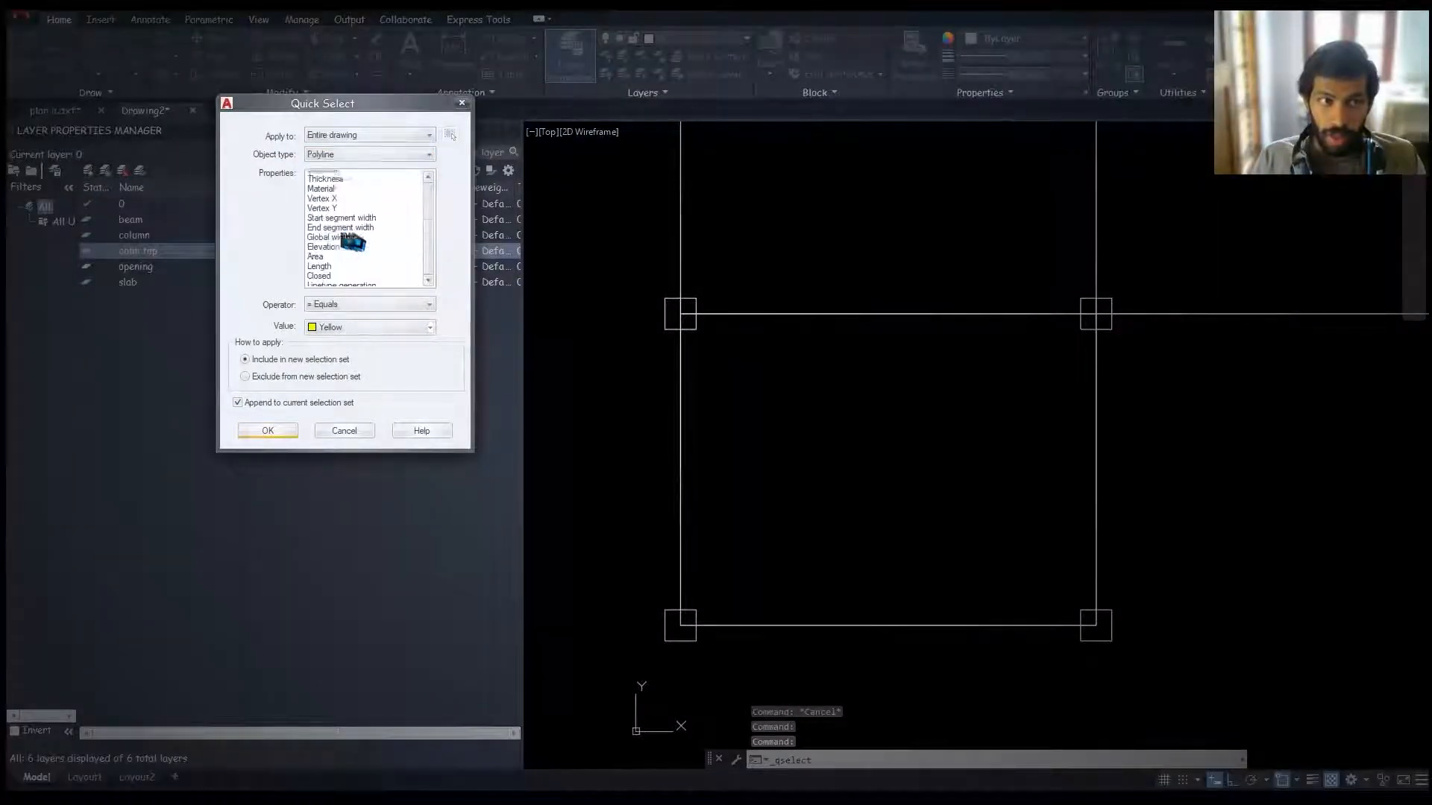
{"action": "left_click", "coordinate": [334, 263]}
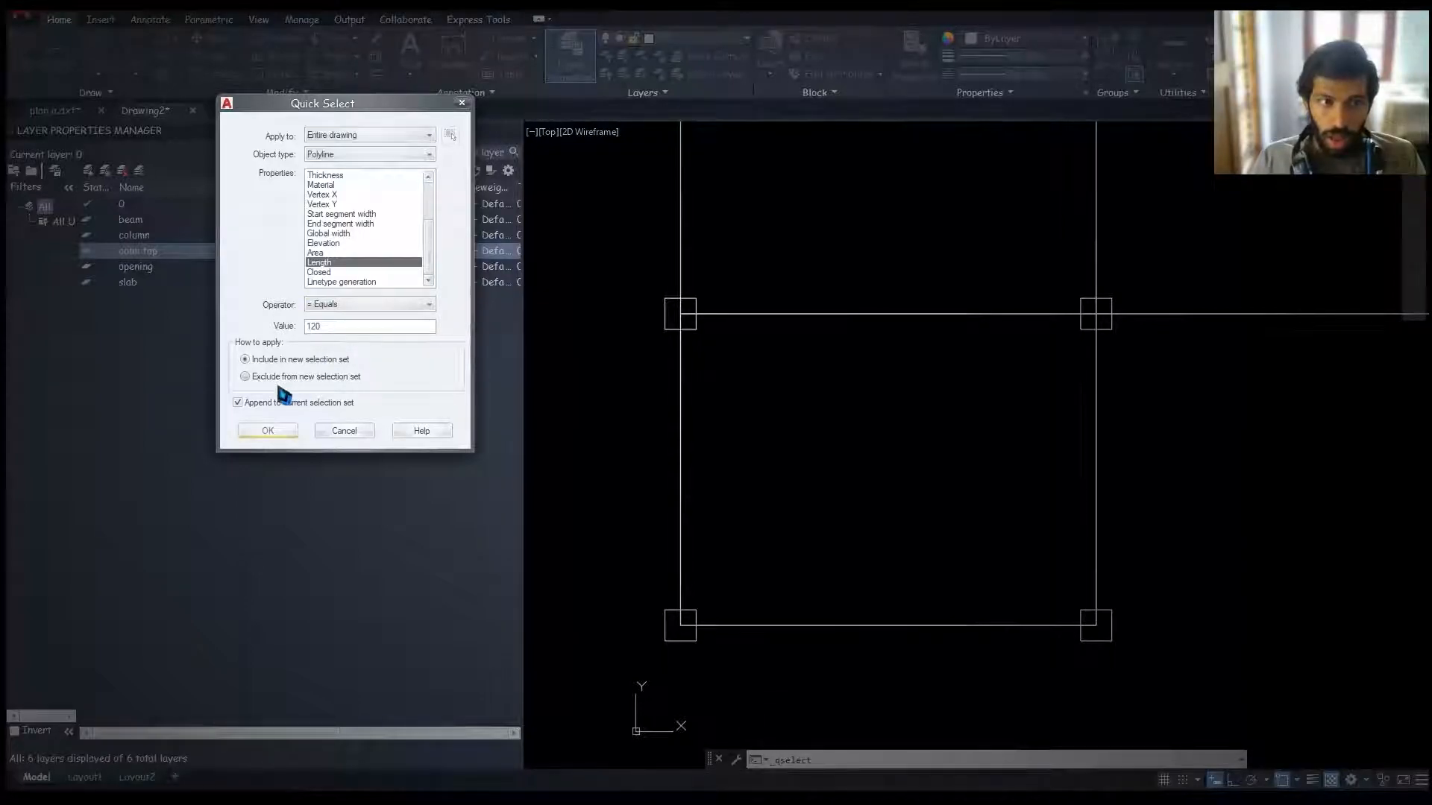
{"action": "left_click", "coordinate": [270, 431]}
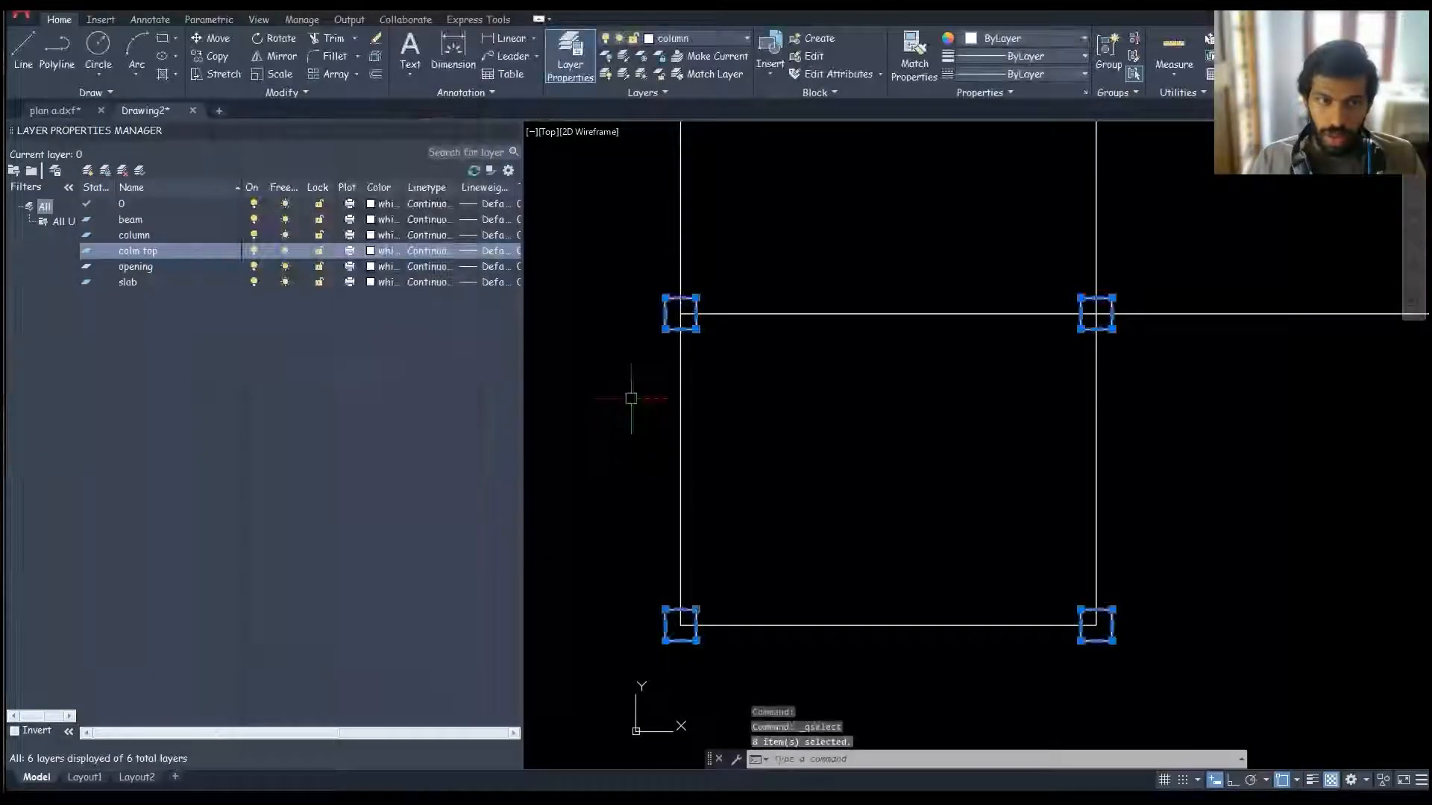
Step: Move the selected columns to the colm top layer and clear the selection
{"action": "scroll", "coordinate": [790, 522], "scroll_direction": "down", "scroll_amount": 2}
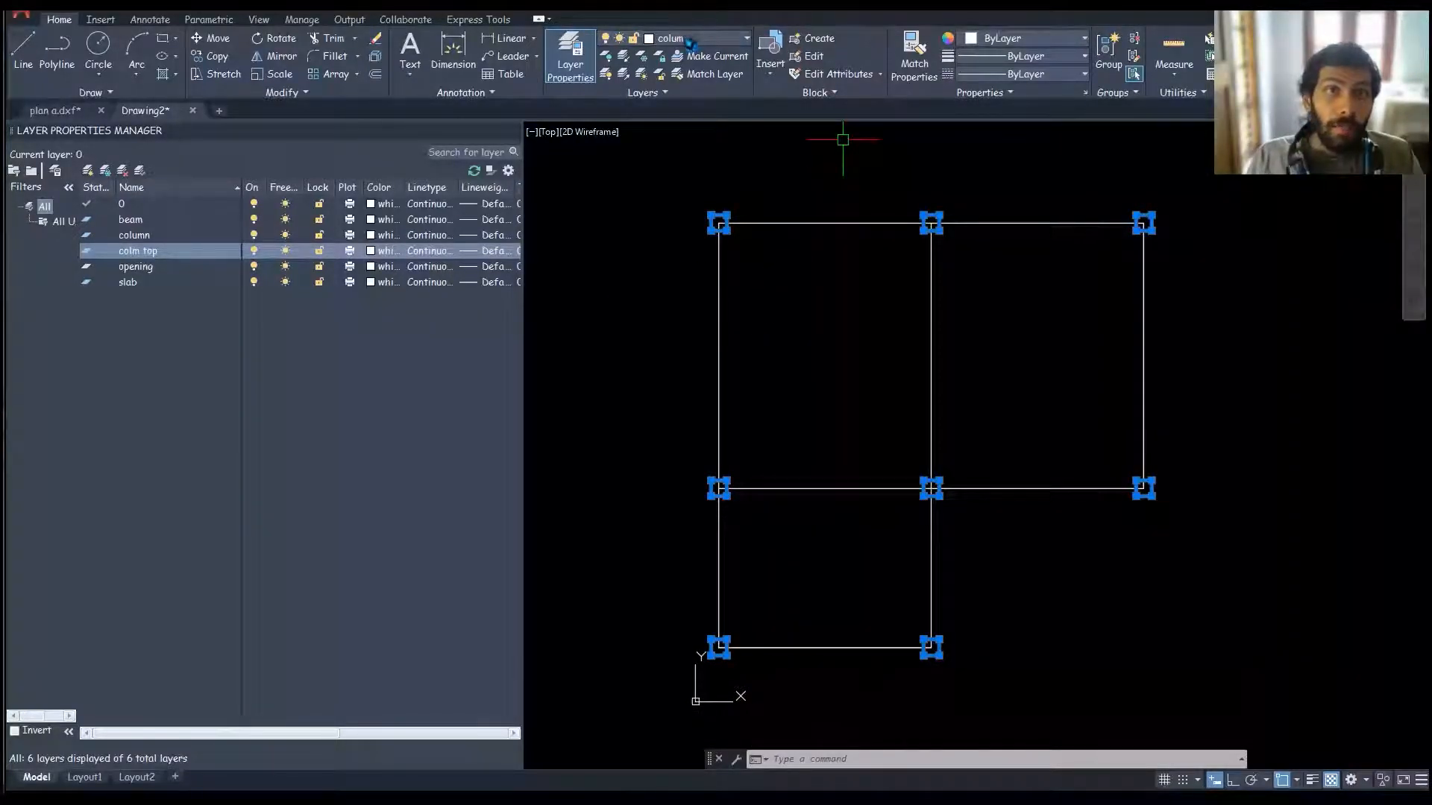
{"action": "left_click", "coordinate": [687, 39]}
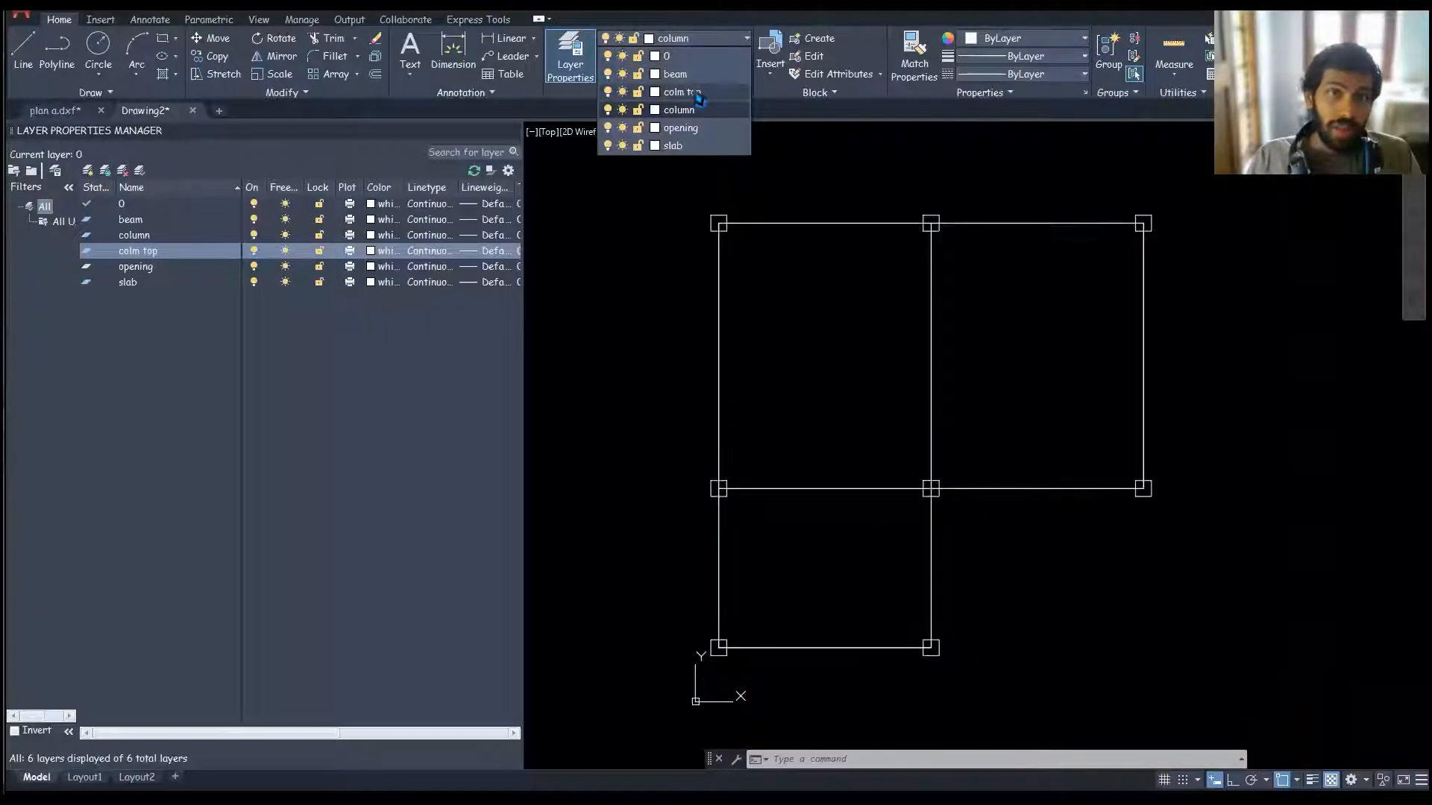
{"action": "left_click", "coordinate": [682, 91]}
{"action": "middle_click_drag", "start_coordinate": [763, 211], "coordinate": [729, 240]}
{"action": "key", "text": "Escape"}
{"action": "key", "text": "Escape"}
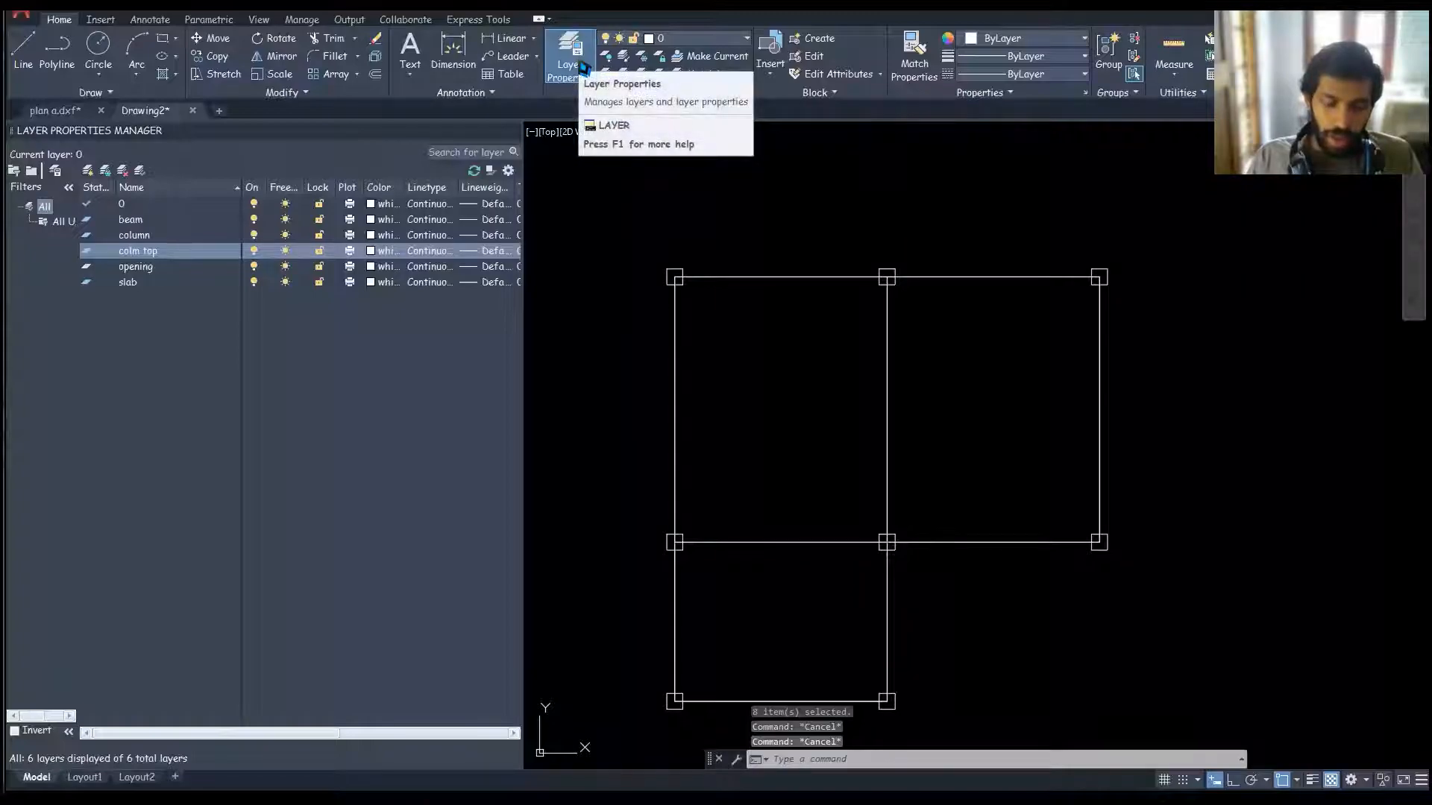
Step: Delete the column layer from Drawing2
{"action": "left_click", "coordinate": [144, 235]}
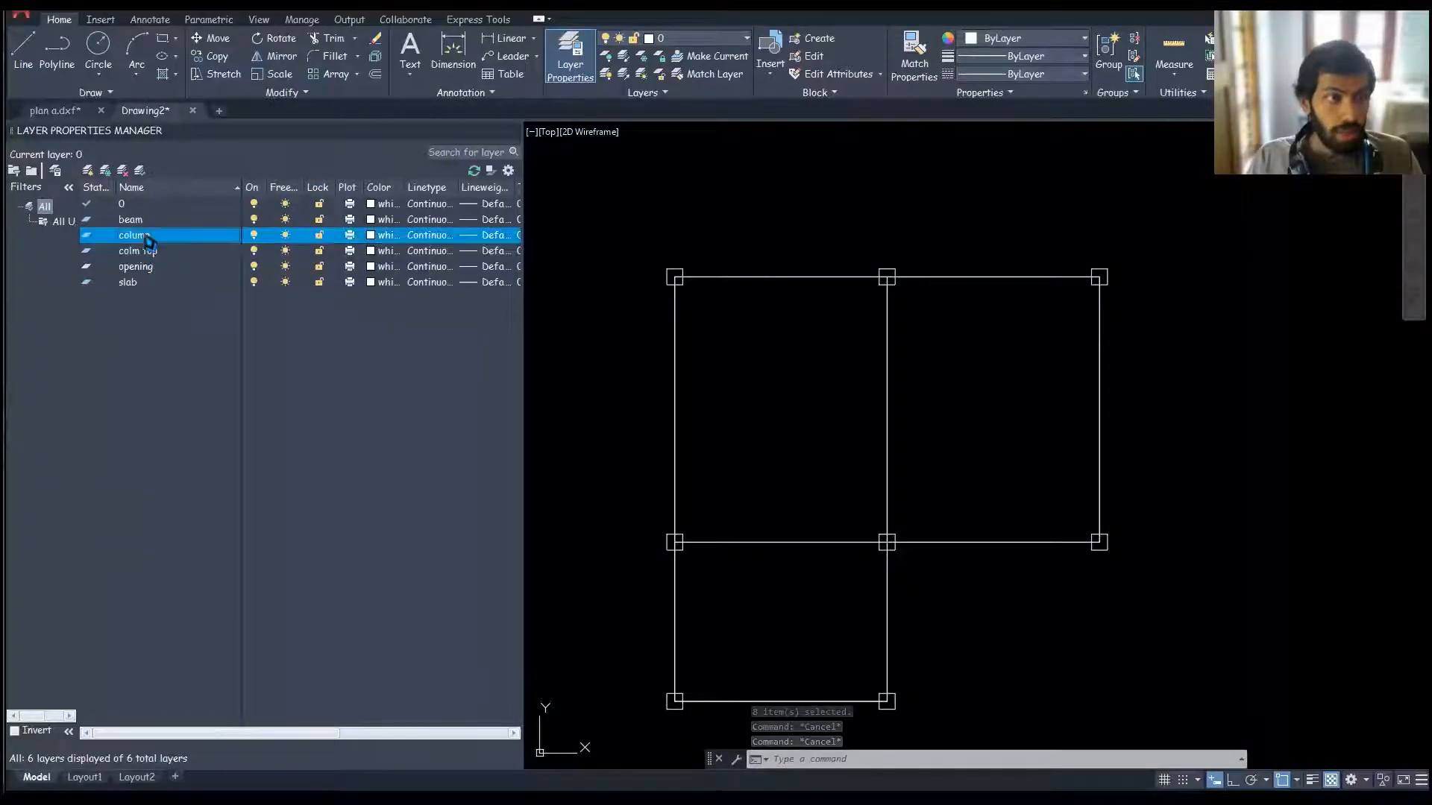
{"action": "left_click", "coordinate": [122, 171]}
{"action": "mouse_move", "coordinate": [814, 338]}
{"action": "middle_mouse_down"}
{"action": "mouse_move", "coordinate": [809, 361]}
{"action": "mouse_move", "coordinate": [809, 310]}
{"action": "middle_mouse_up"}
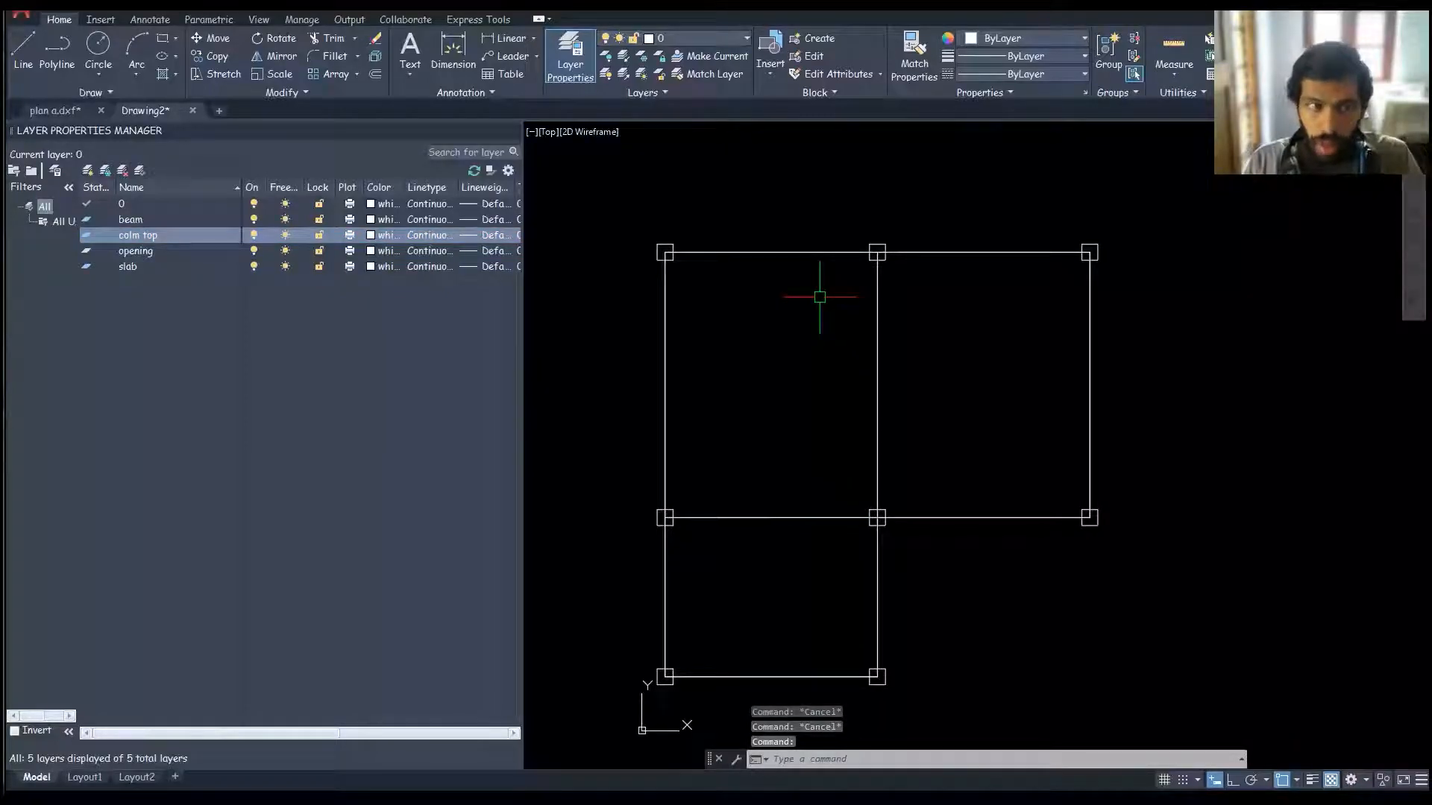
{"action": "key", "text": "Escape"}
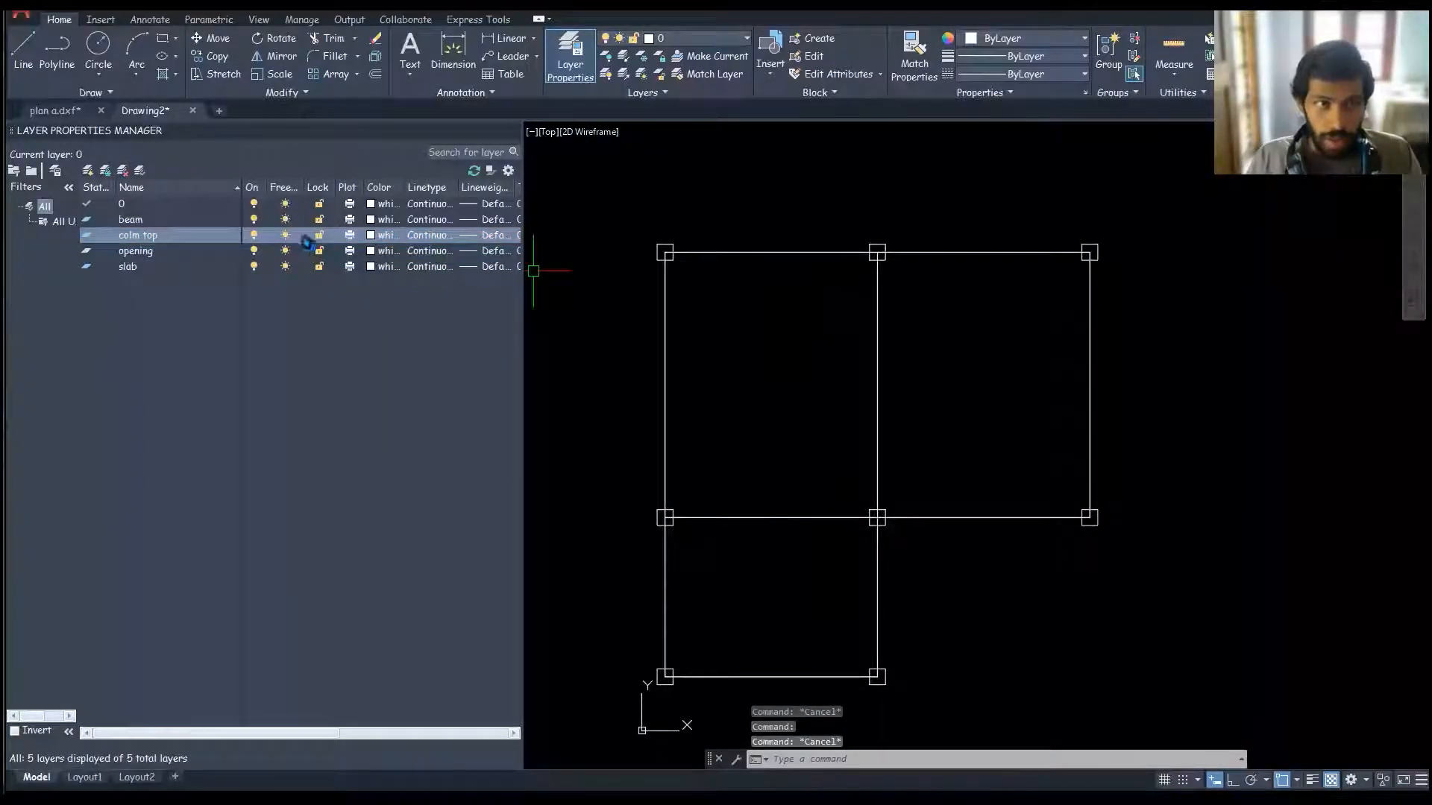
Step: Check Plan B's beam size in the whiteboard sketch, return to Drawing2 and add a new layer frozen in all viewports
{"action": "left_click", "coordinate": [262, 222]}
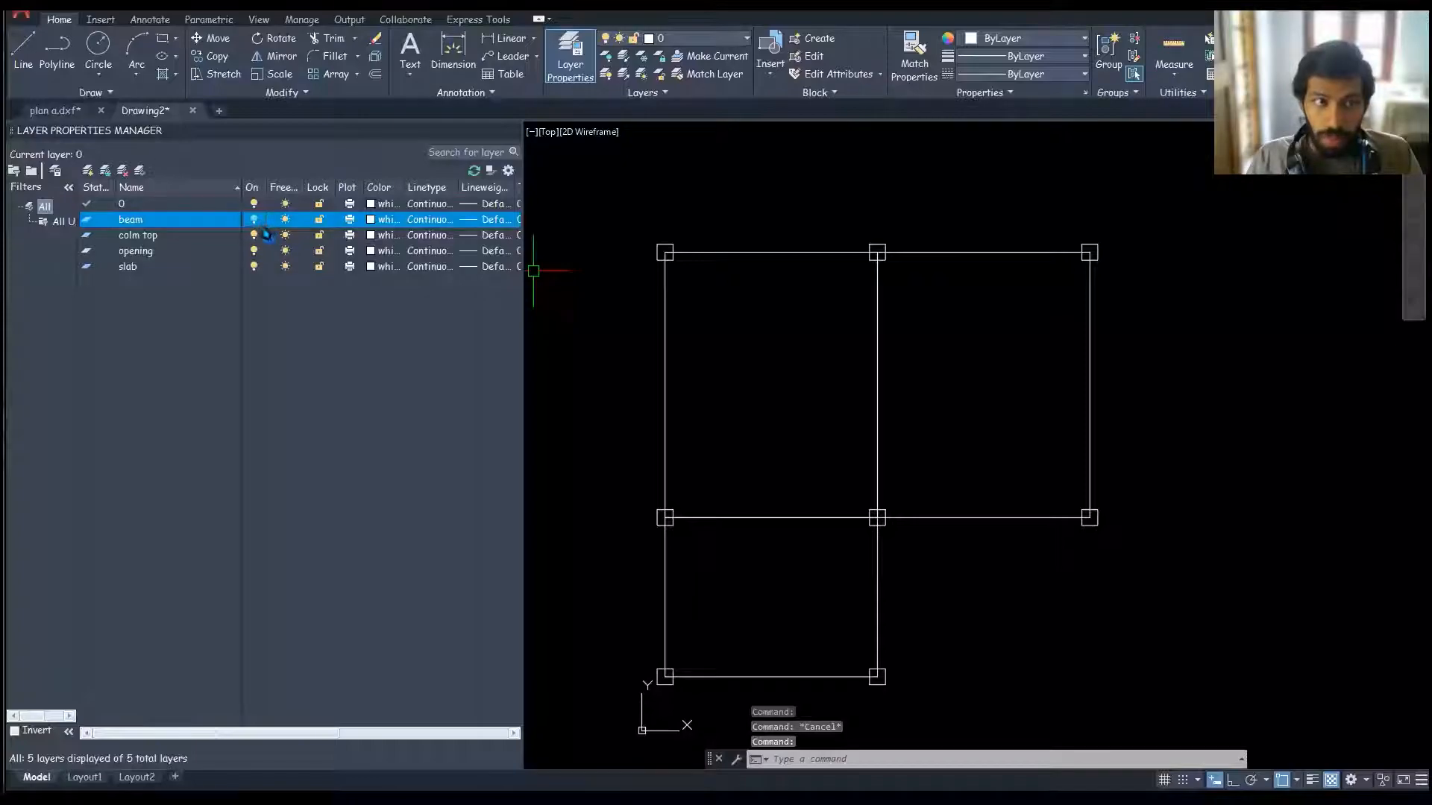
{"action": "middle_click_drag", "start_coordinate": [1135, 393], "coordinate": [1101, 424]}
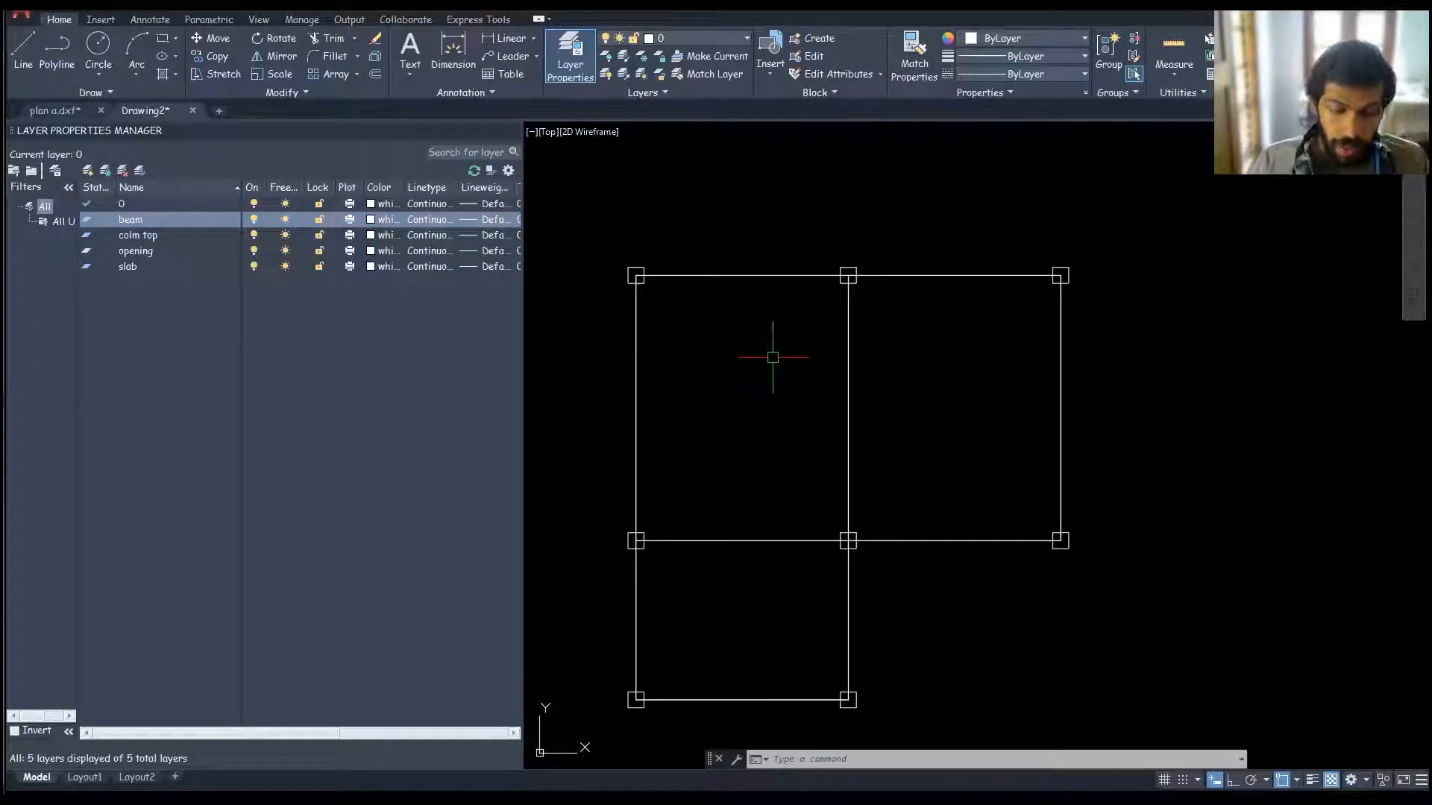
{"action": "key", "text": "alt+Tab"}
{"action": "key", "text": "alt+Tab"}
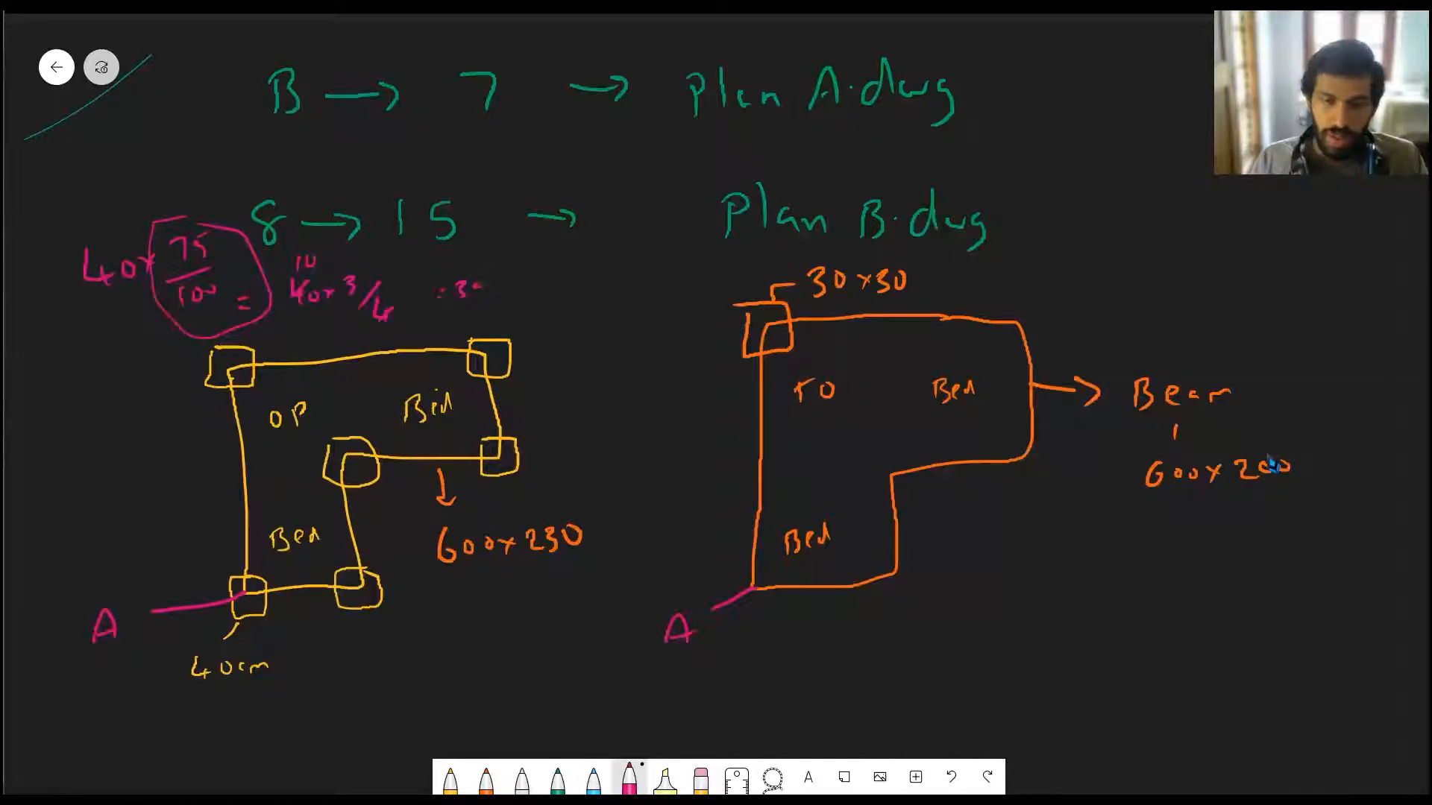
{"action": "key", "text": "alt+Tab"}
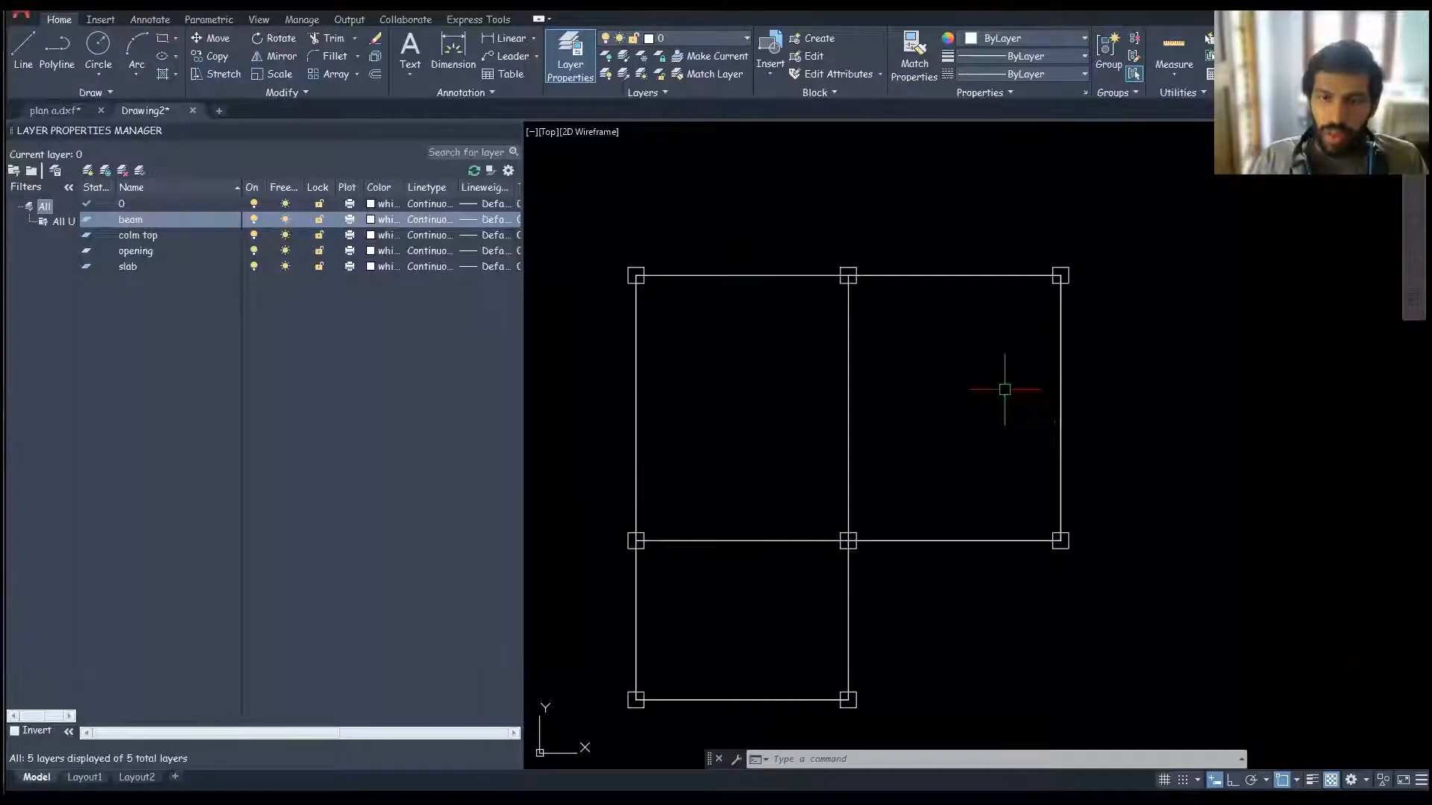
{"action": "left_click", "coordinate": [105, 170]}
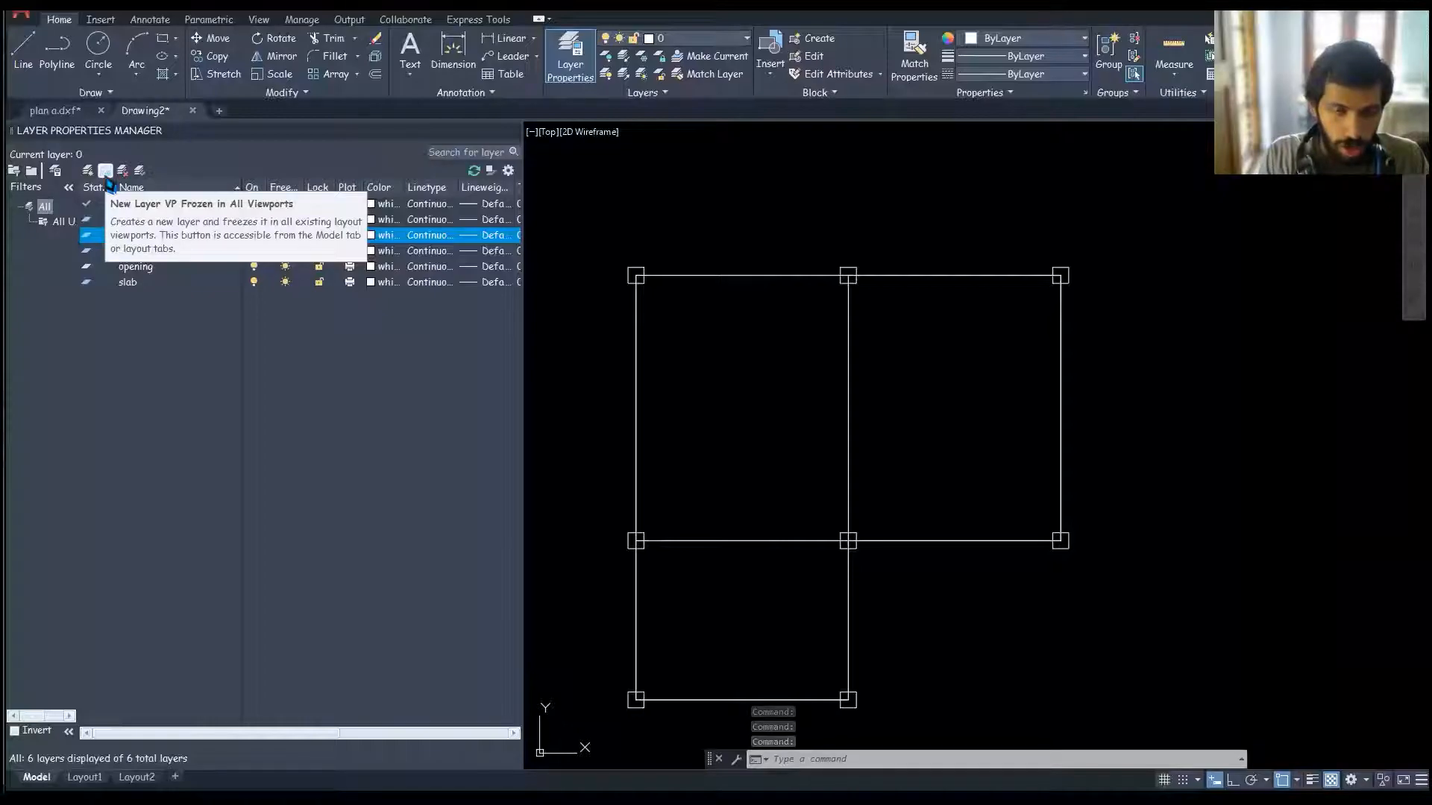
{"action": "key", "text": "alt+Tab"}
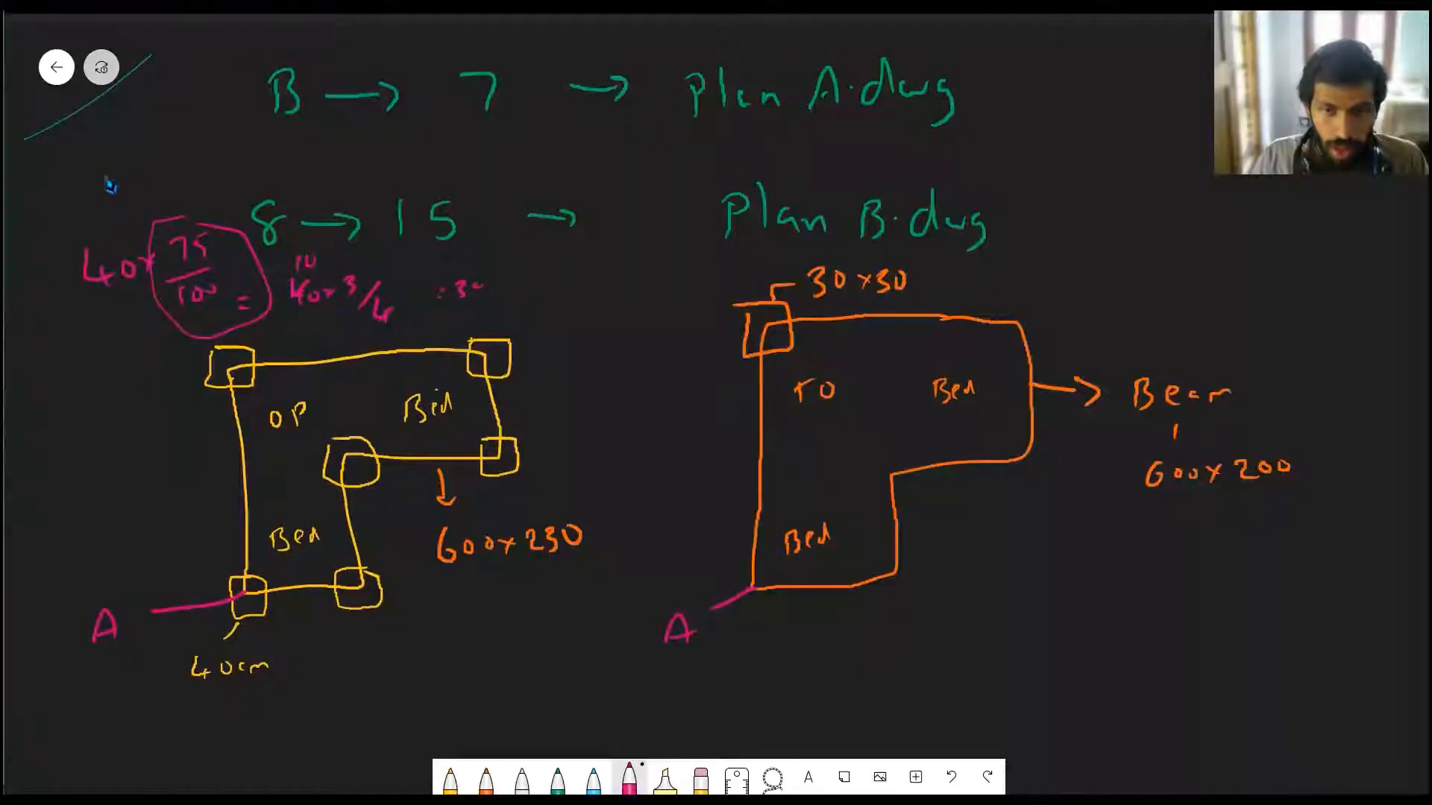
{"action": "key", "text": "alt+Tab"}
{"action": "type", "text": "b"}
{"action": "key", "text": "Return"}
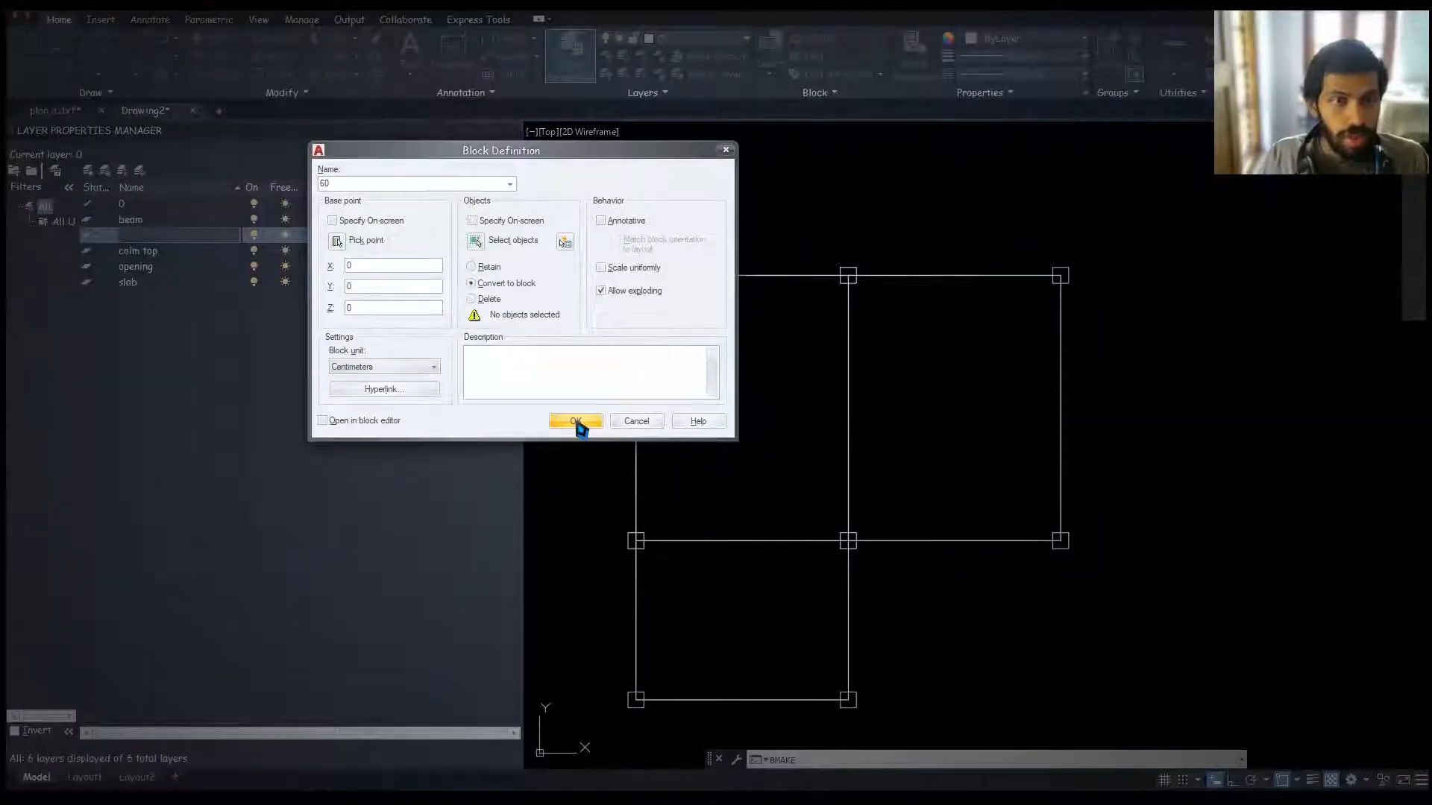
{"action": "left_click", "coordinate": [576, 422]}
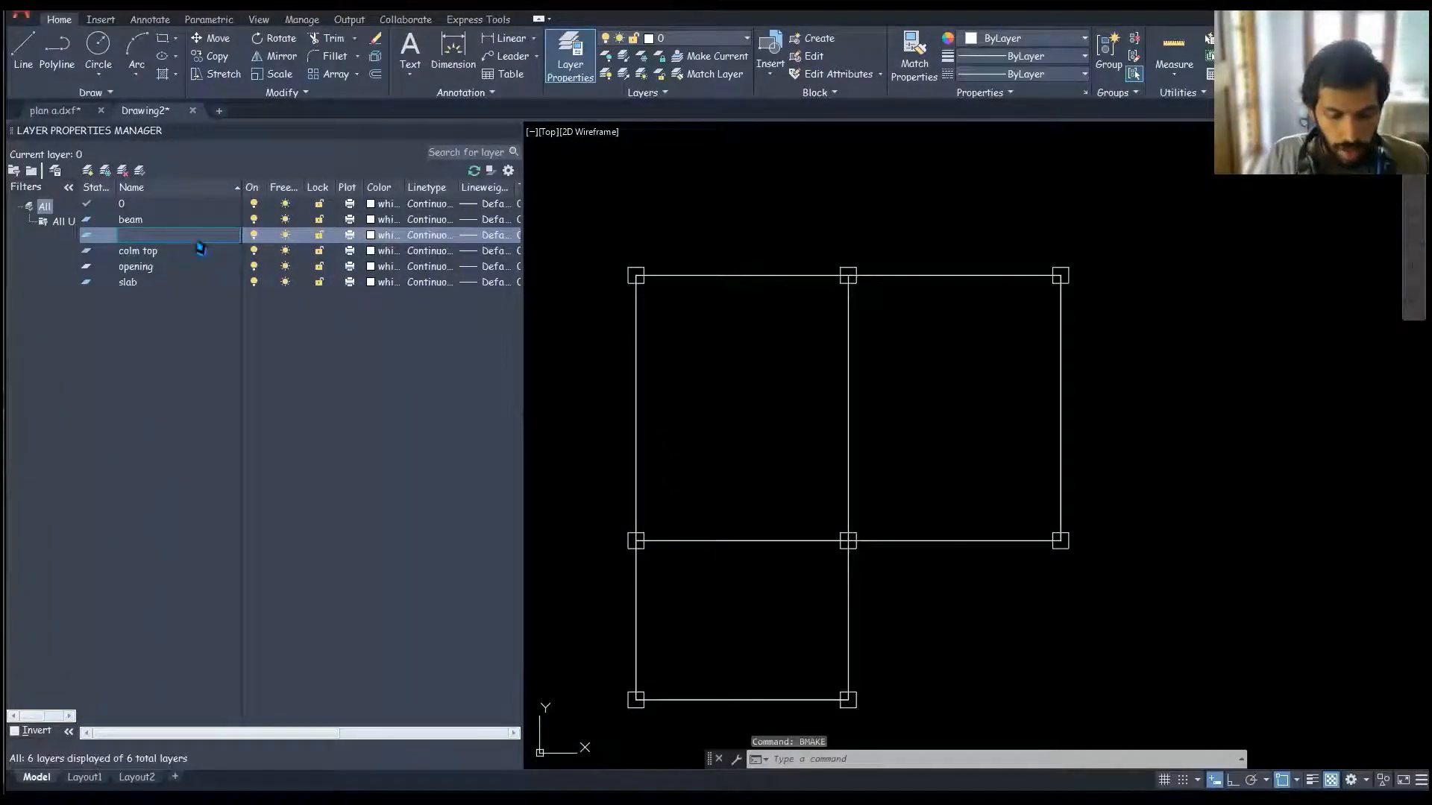
Step: Name the new layer bm 600 200
{"action": "type", "text": "bm 600 200"}
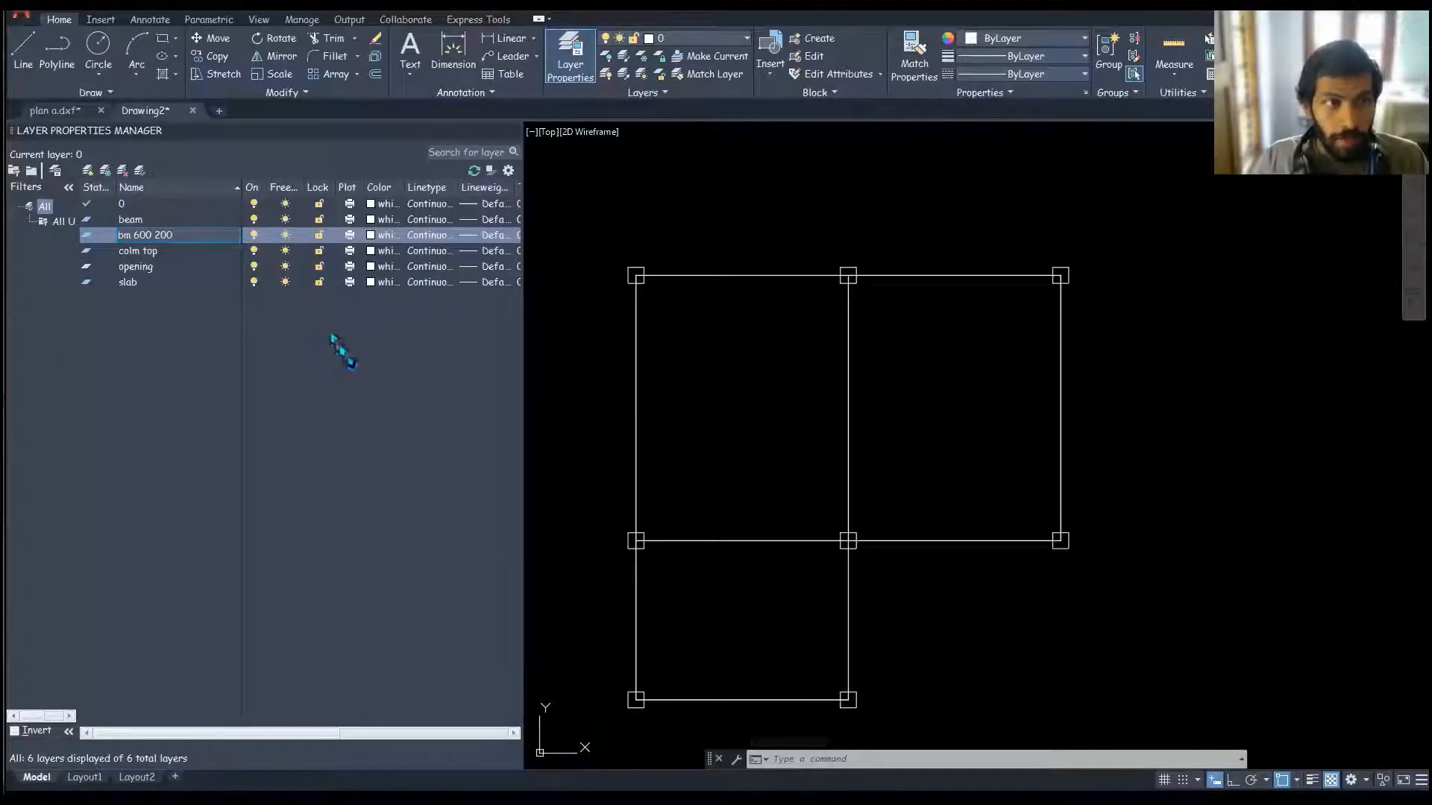
{"action": "key", "text": "Return"}
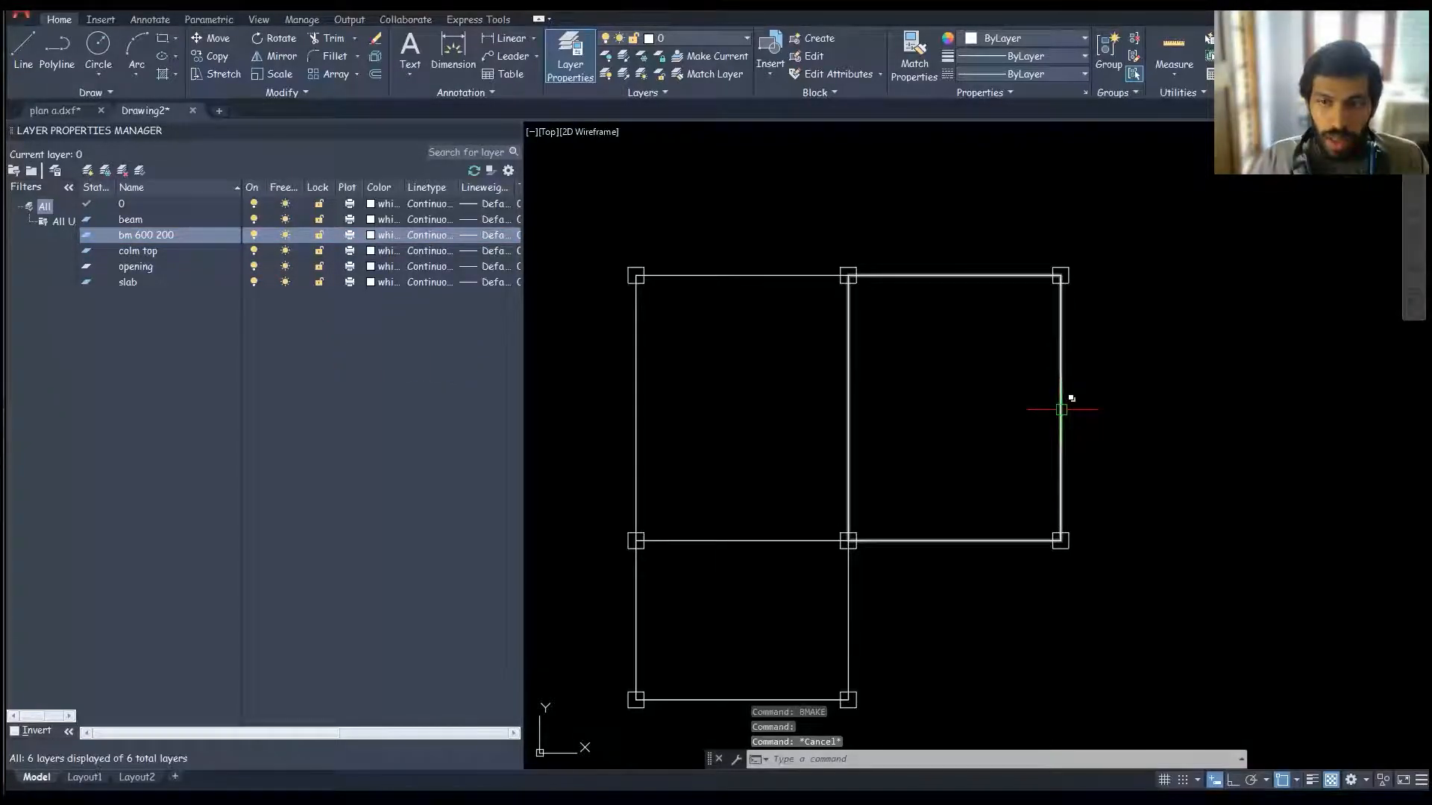
Step: Select the vertical beam on the right edge of the upper-right bay and assign it to the bm 600 200 layer
{"action": "left_click", "coordinate": [1060, 408]}
{"action": "left_click", "coordinate": [1132, 493]}
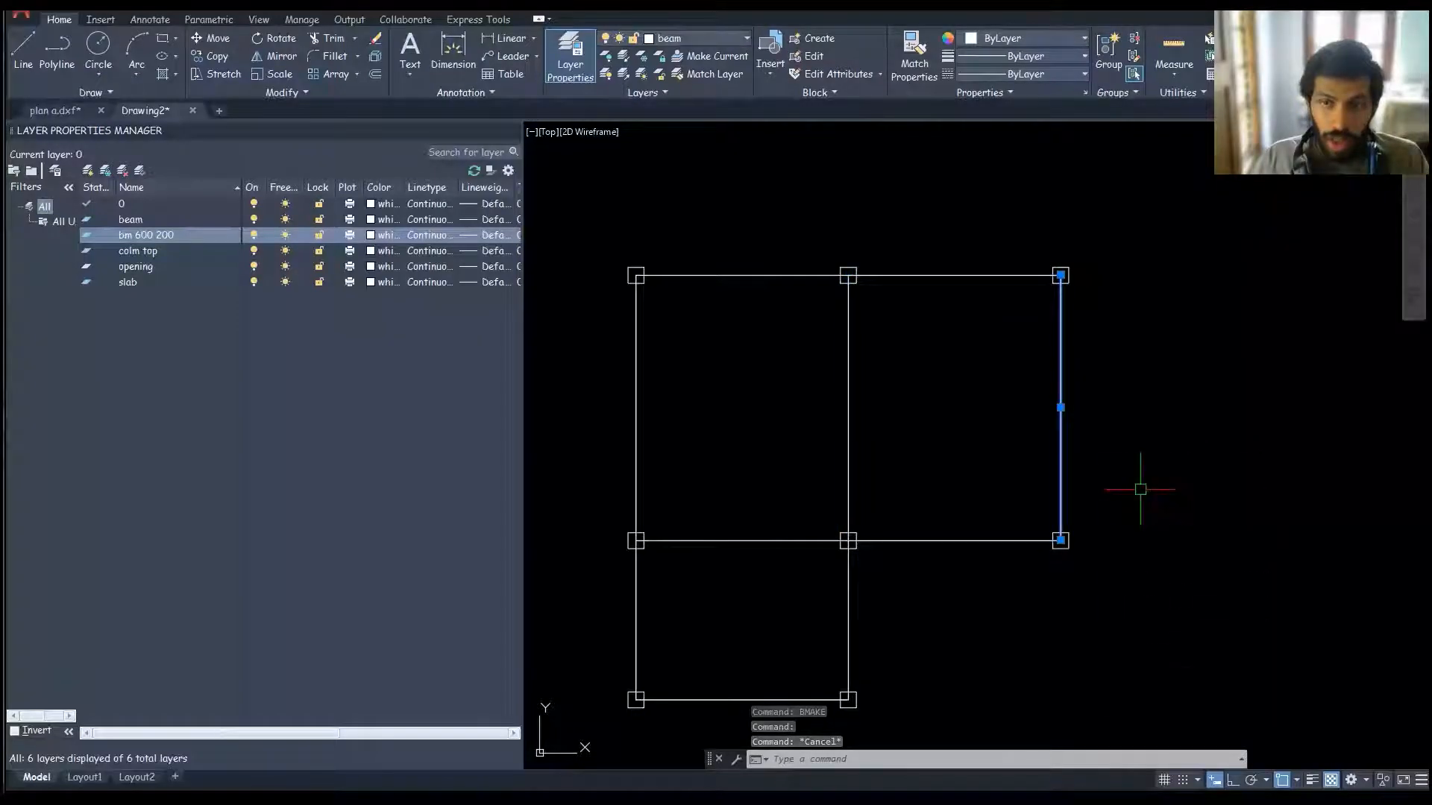
{"action": "left_click", "coordinate": [695, 38]}
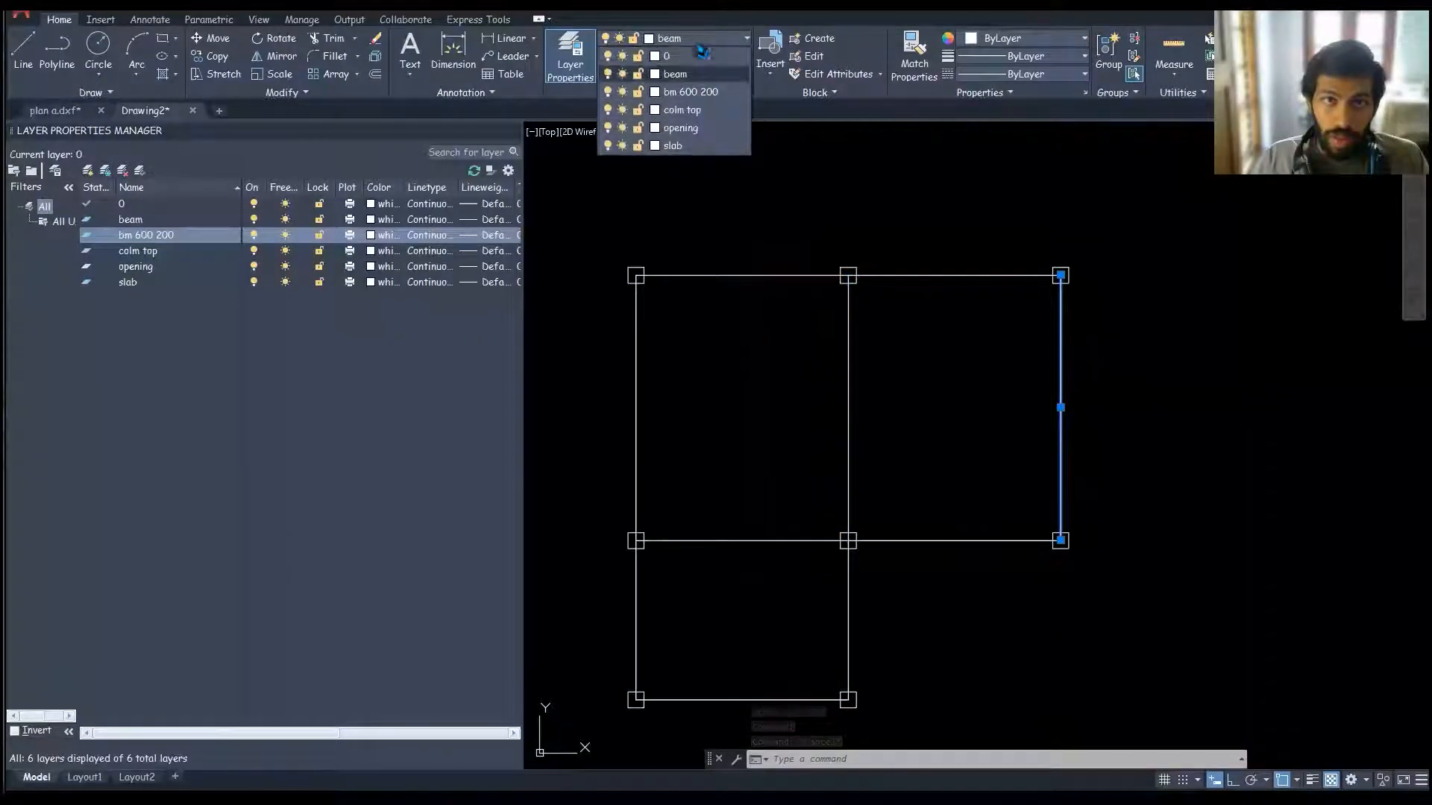
{"action": "left_click", "coordinate": [714, 109]}
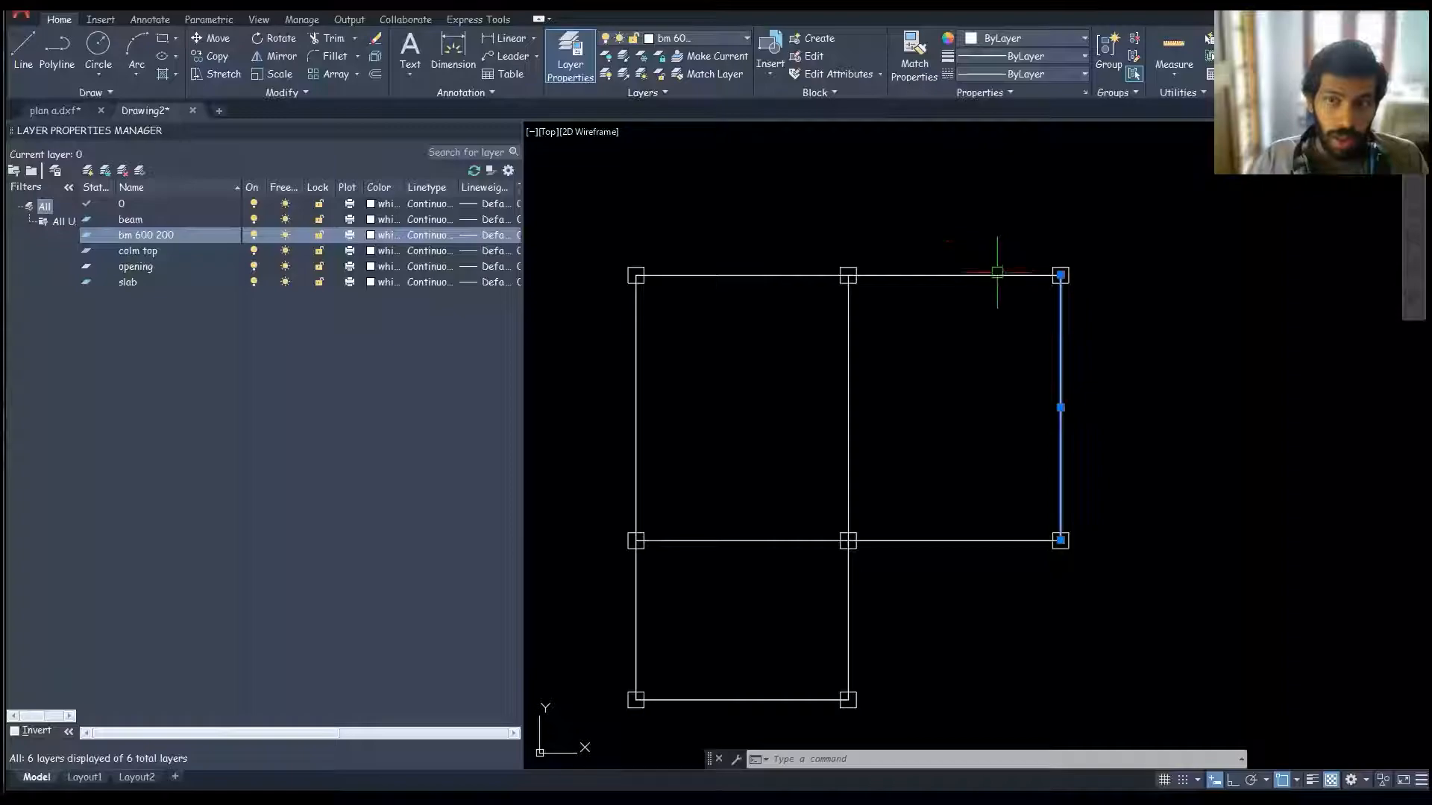
Step: Clear the beam selection and close the Layer Properties Manager
{"action": "middle_click_drag", "start_coordinate": [997, 282], "coordinate": [986, 306]}
{"action": "key", "text": "Escape"}
{"action": "key", "text": "Escape"}
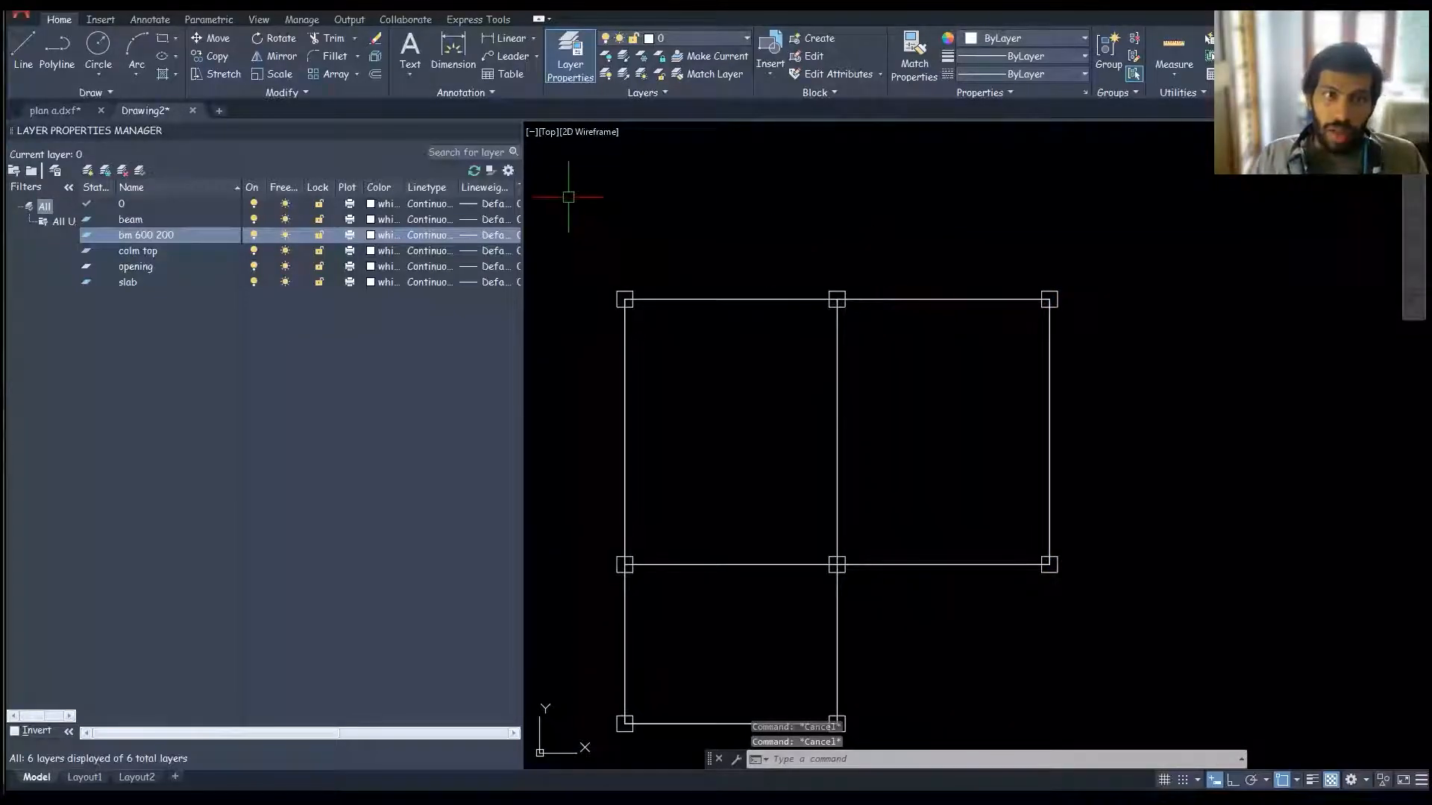
{"action": "left_click", "coordinate": [513, 132]}
{"action": "scroll", "coordinate": [656, 216], "scroll_direction": "down", "scroll_amount": 2}
{"action": "middle_click_drag", "start_coordinate": [681, 198], "coordinate": [723, 231]}
Step: Save the drawing to the desktop as plan B in AutoCAD 2013/LT2013 DXF format
{"action": "key", "text": "ctrl+s"}
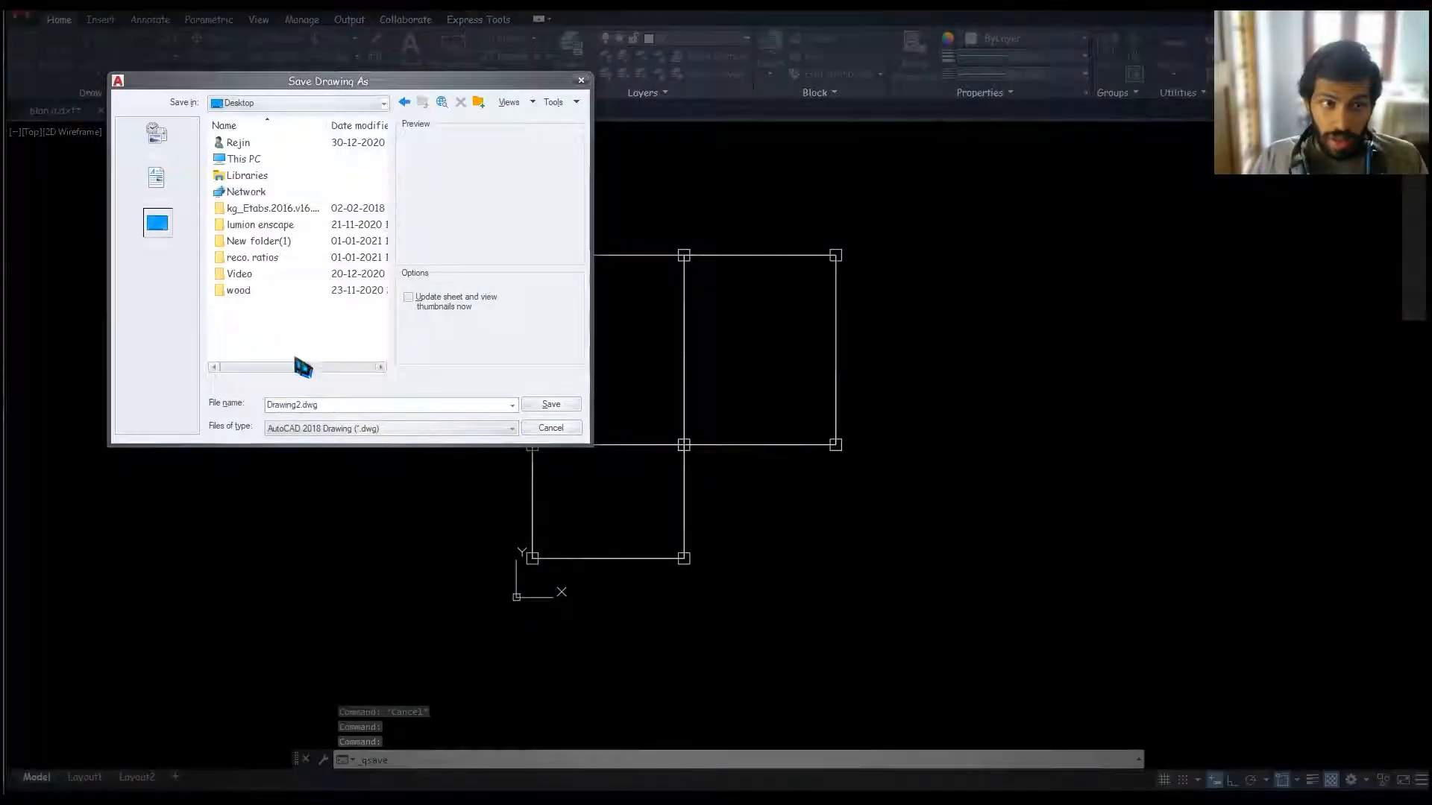
{"action": "left_click", "coordinate": [351, 428]}
{"action": "left_click", "coordinate": [390, 541]}
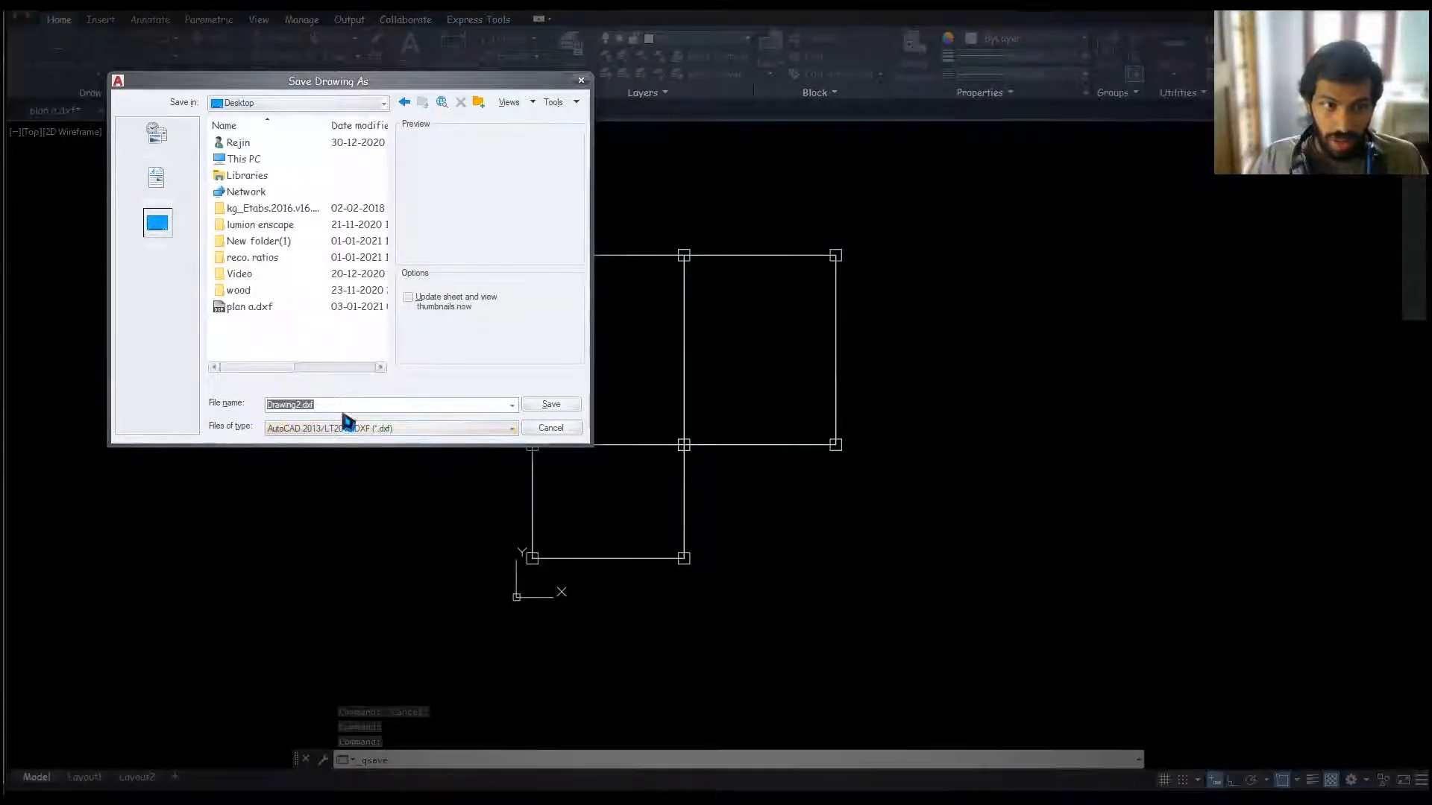
{"action": "type", "text": "plan"}
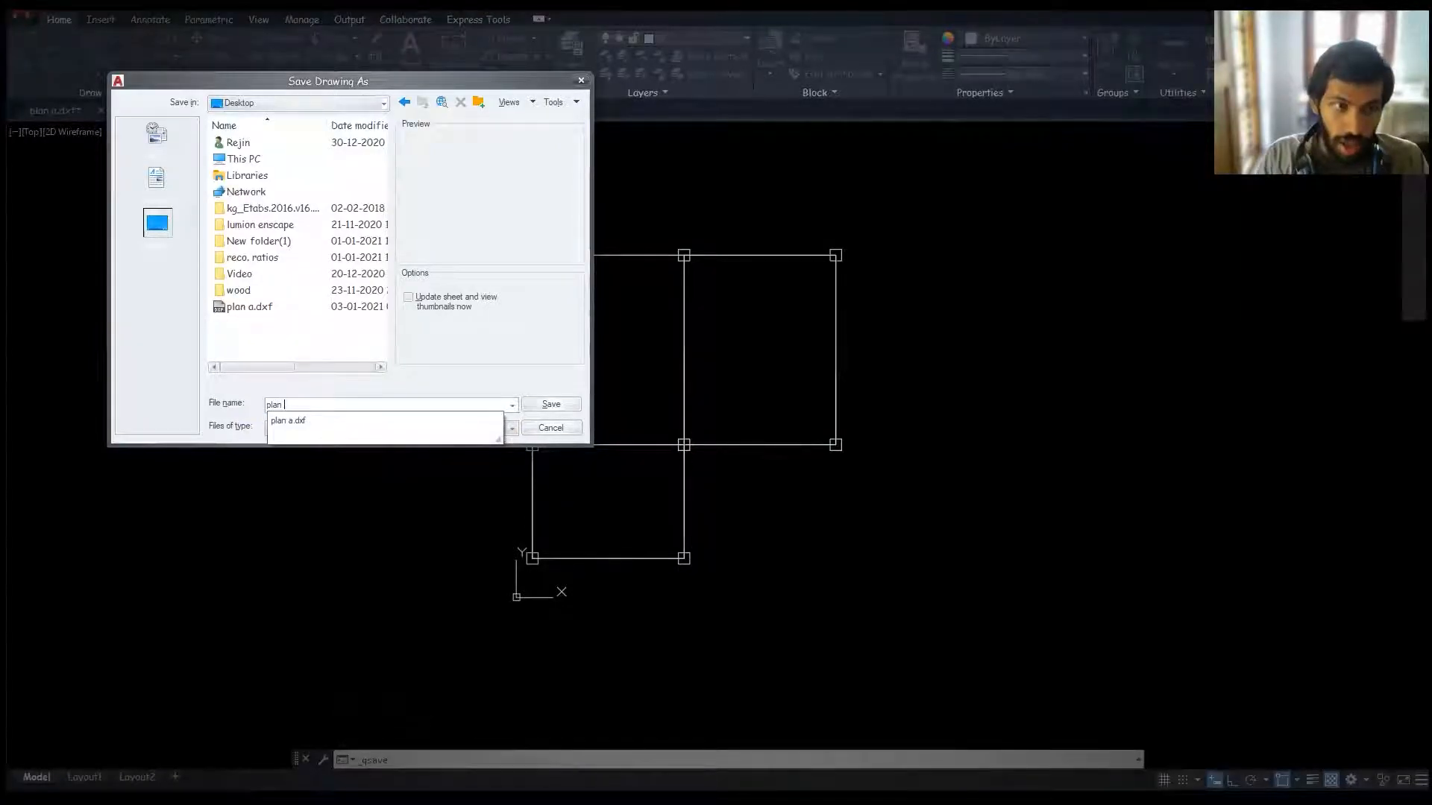
{"action": "type", "text": " B"}
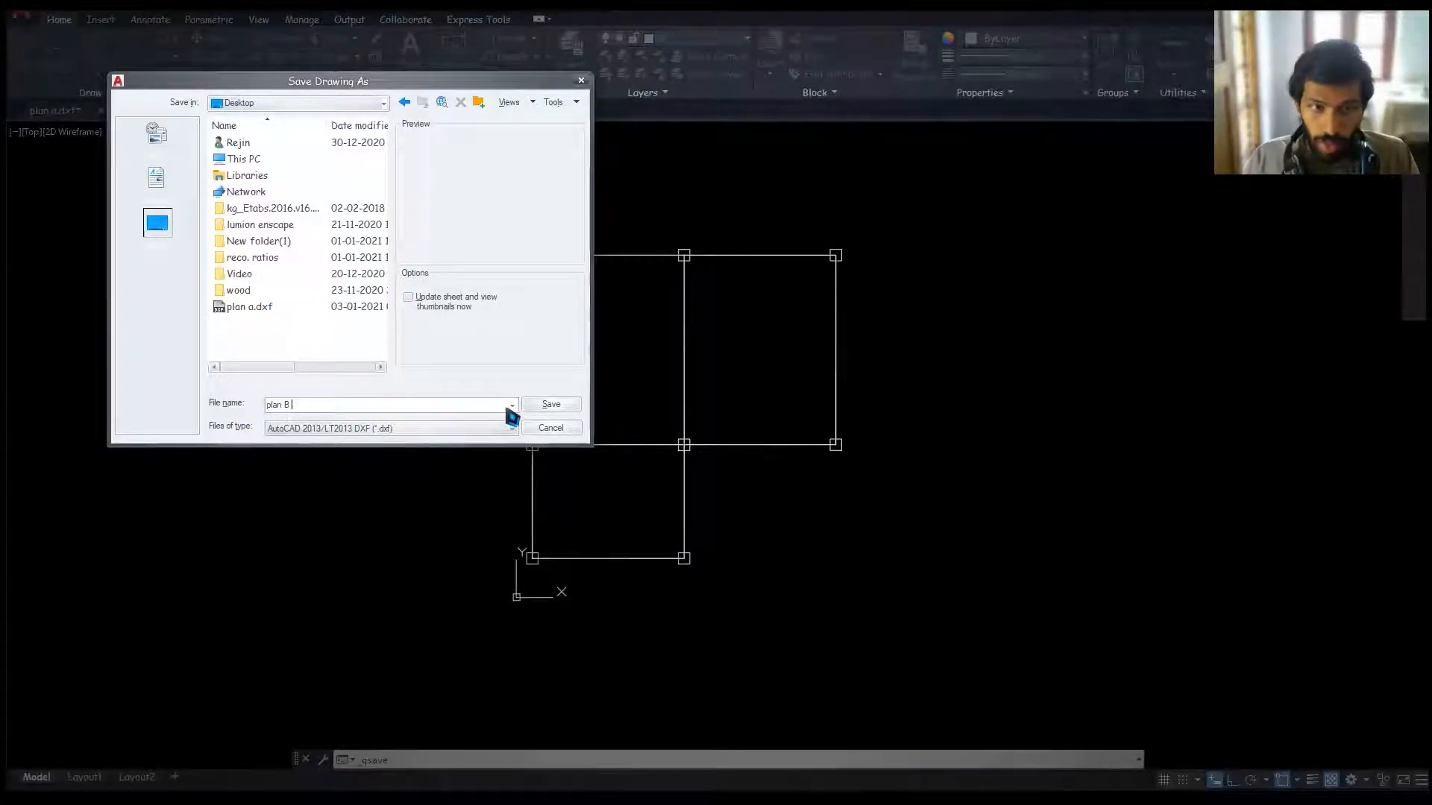
{"action": "left_click", "coordinate": [550, 407]}
Step: Quit AutoCAD, closing plan B.dxf and plan a.dxf without converting them to AutoCAD 2018 Drawing format
{"action": "middle_click_drag", "start_coordinate": [764, 425], "coordinate": [692, 441]}
{"action": "key", "text": "ctrl+q"}
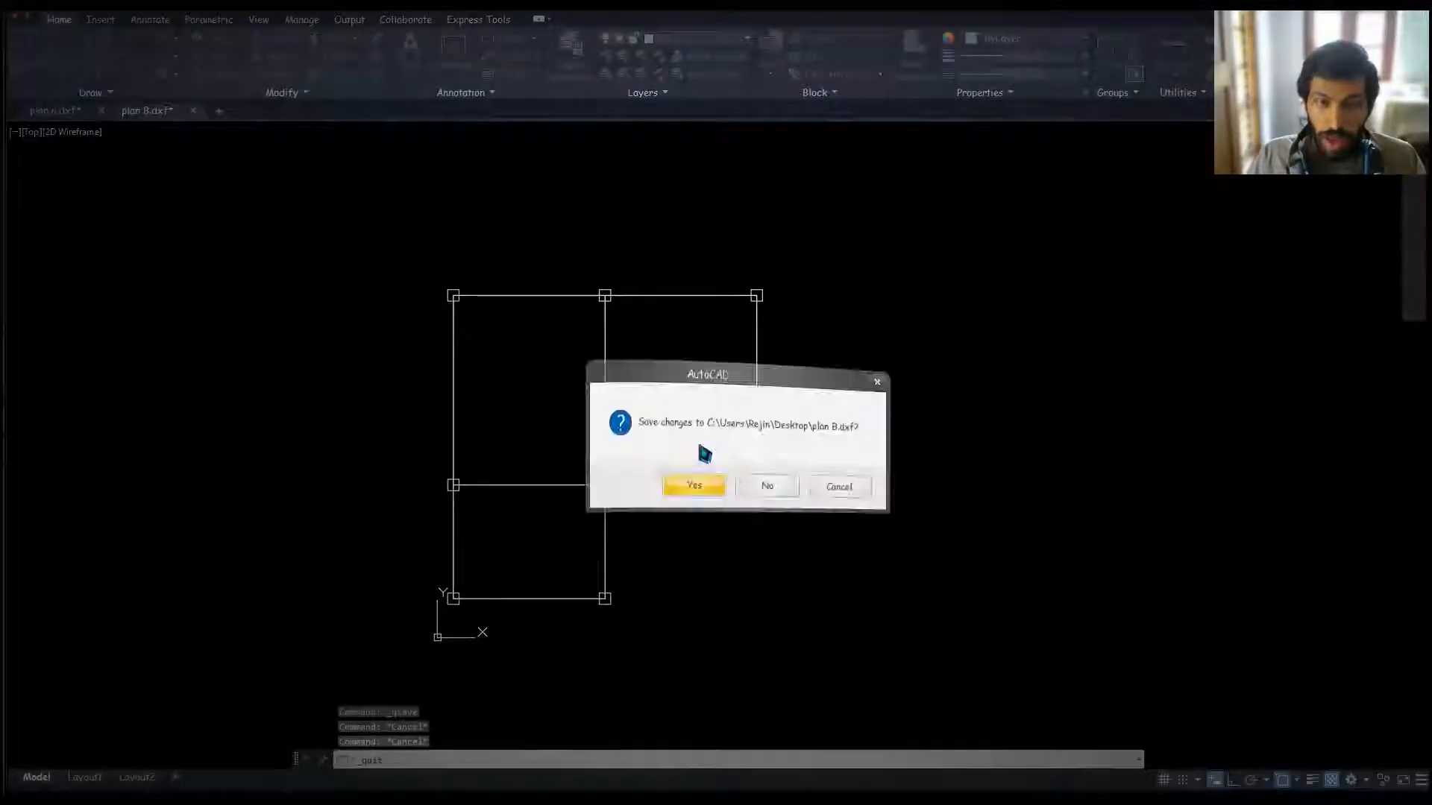
{"action": "left_click", "coordinate": [773, 457]}
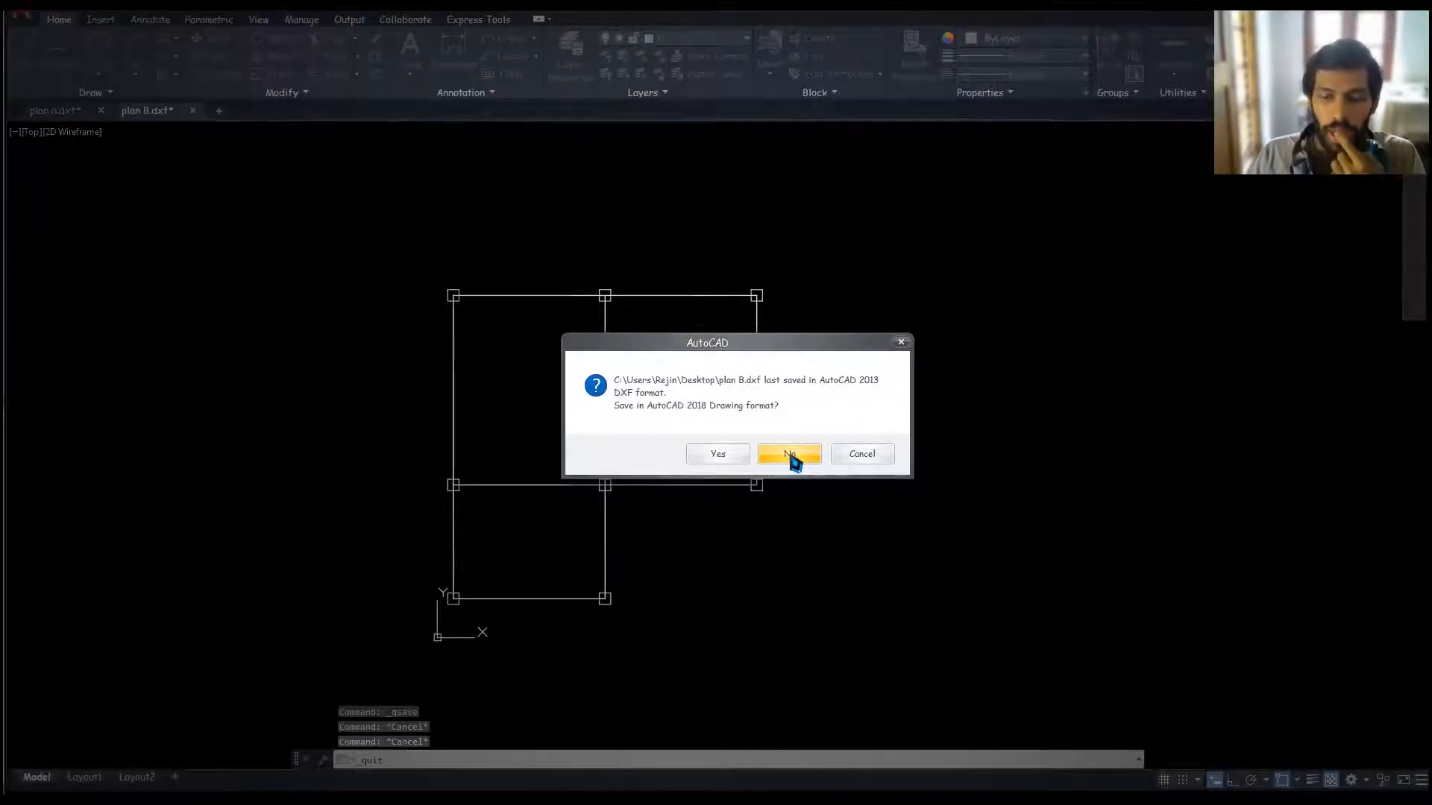
{"action": "left_click", "coordinate": [791, 458]}
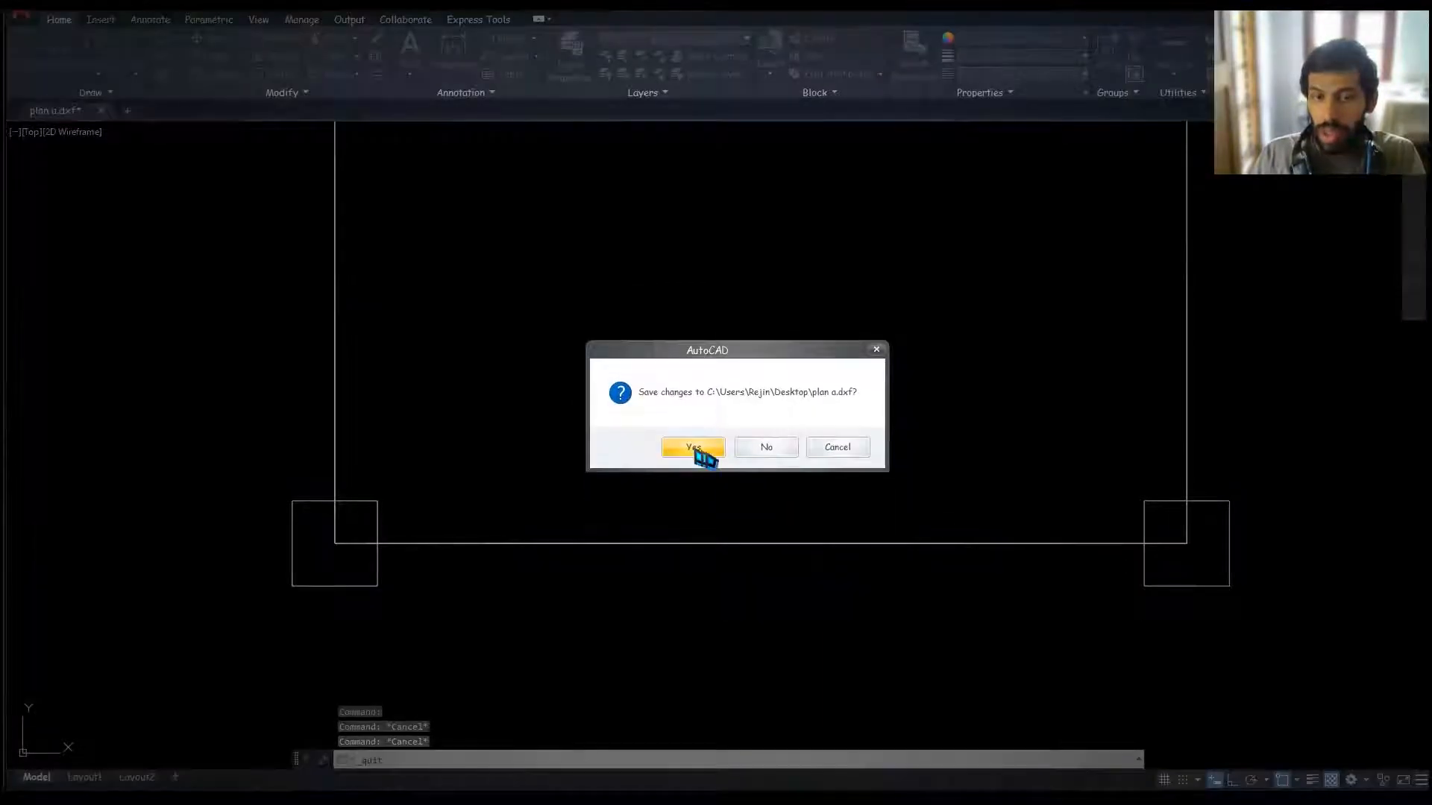
{"action": "left_click", "coordinate": [757, 456]}
{"action": "left_click", "coordinate": [793, 460]}
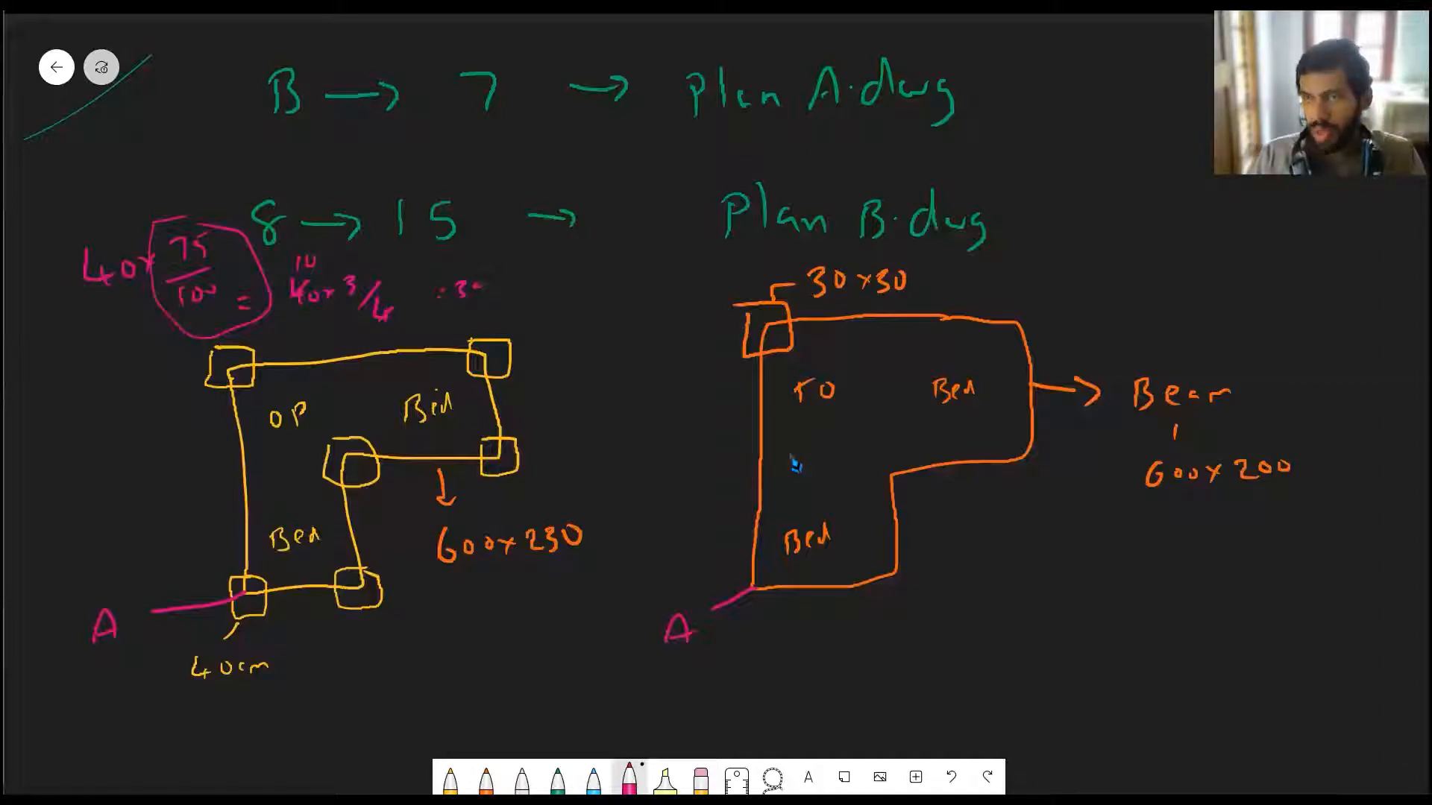
Step: Switch to ETABS and create a new model from the Blank template
{"action": "key", "text": "alt+Tab"}
{"action": "left_click", "coordinate": [799, 406]}
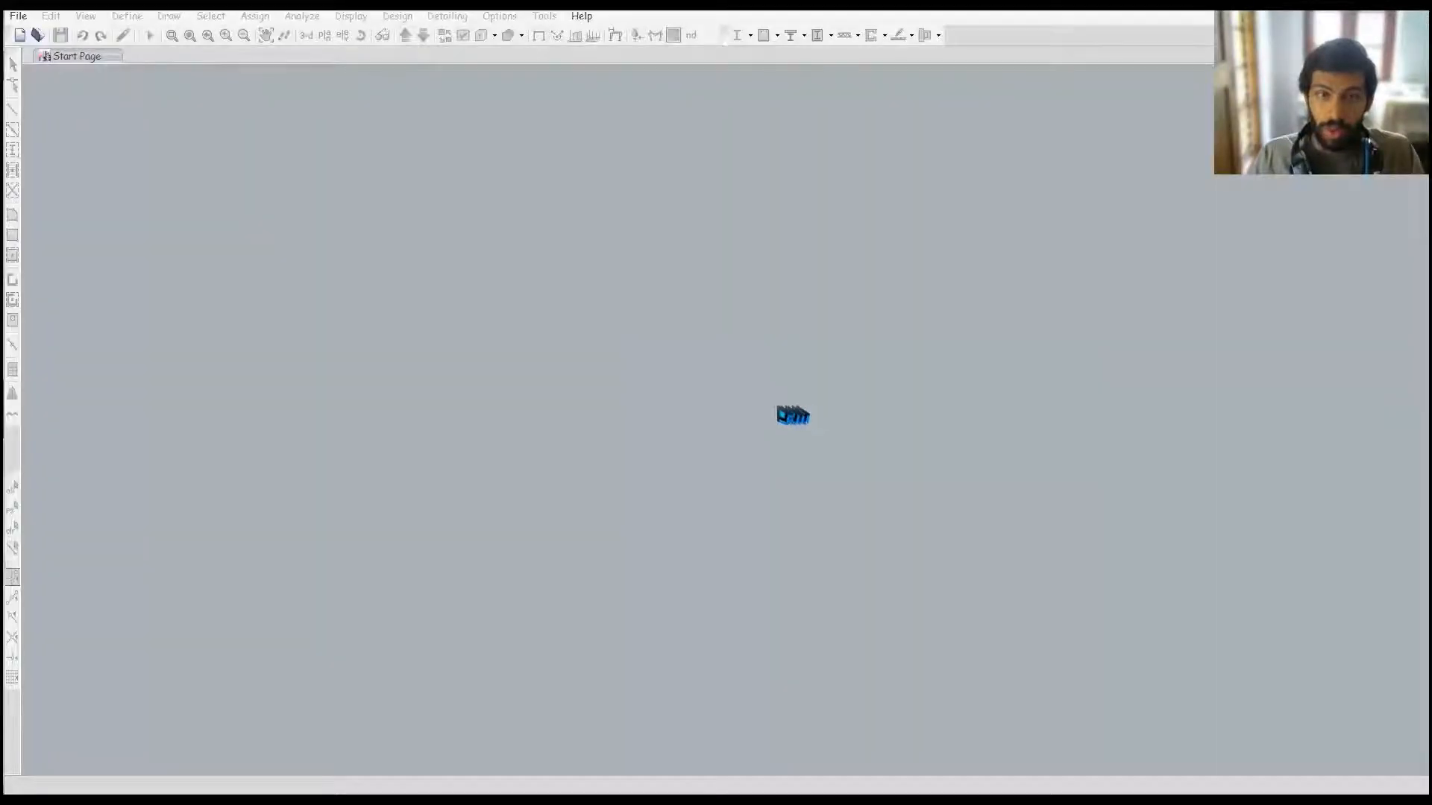
{"action": "left_click", "coordinate": [22, 37]}
{"action": "left_click", "coordinate": [440, 505]}
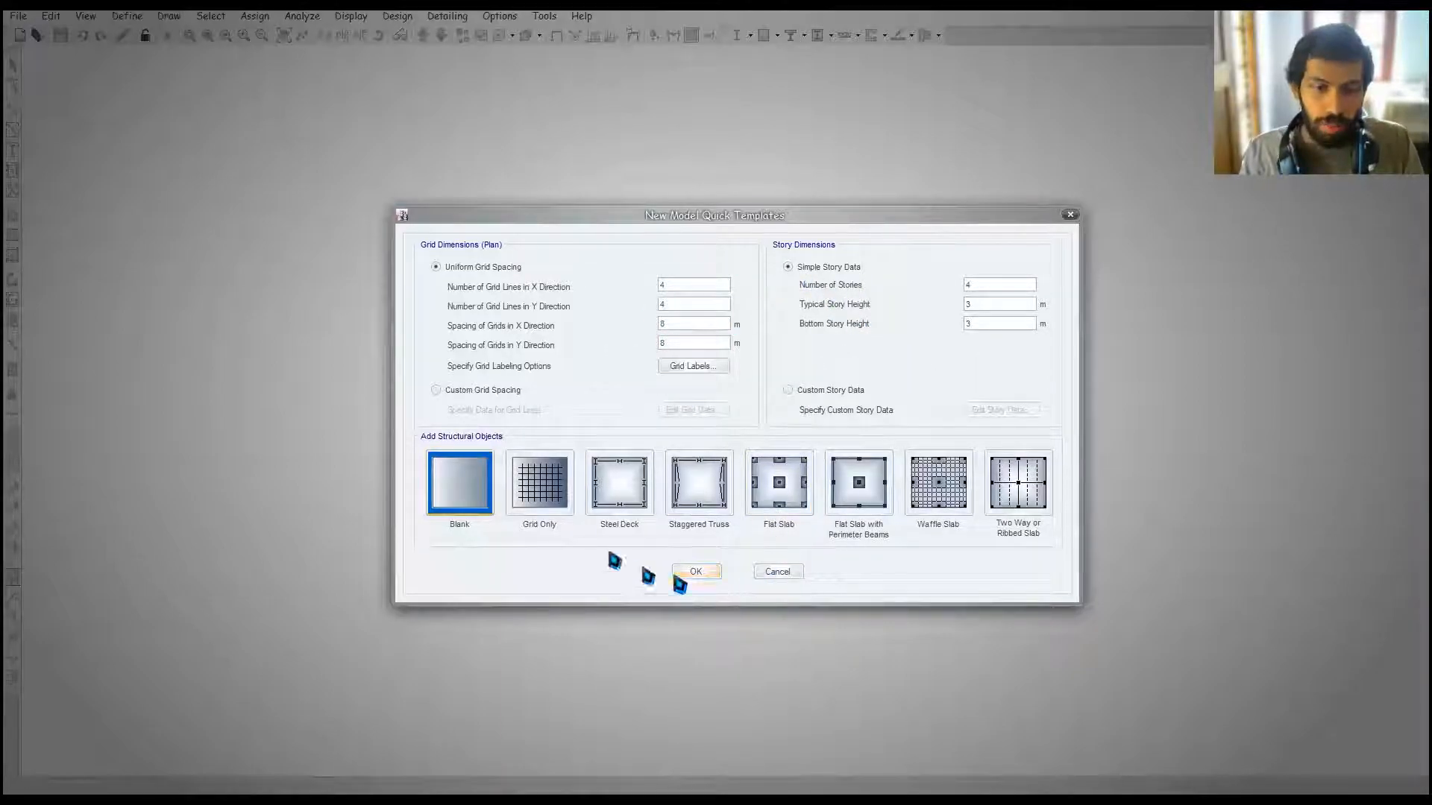
{"action": "left_click", "coordinate": [695, 571]}
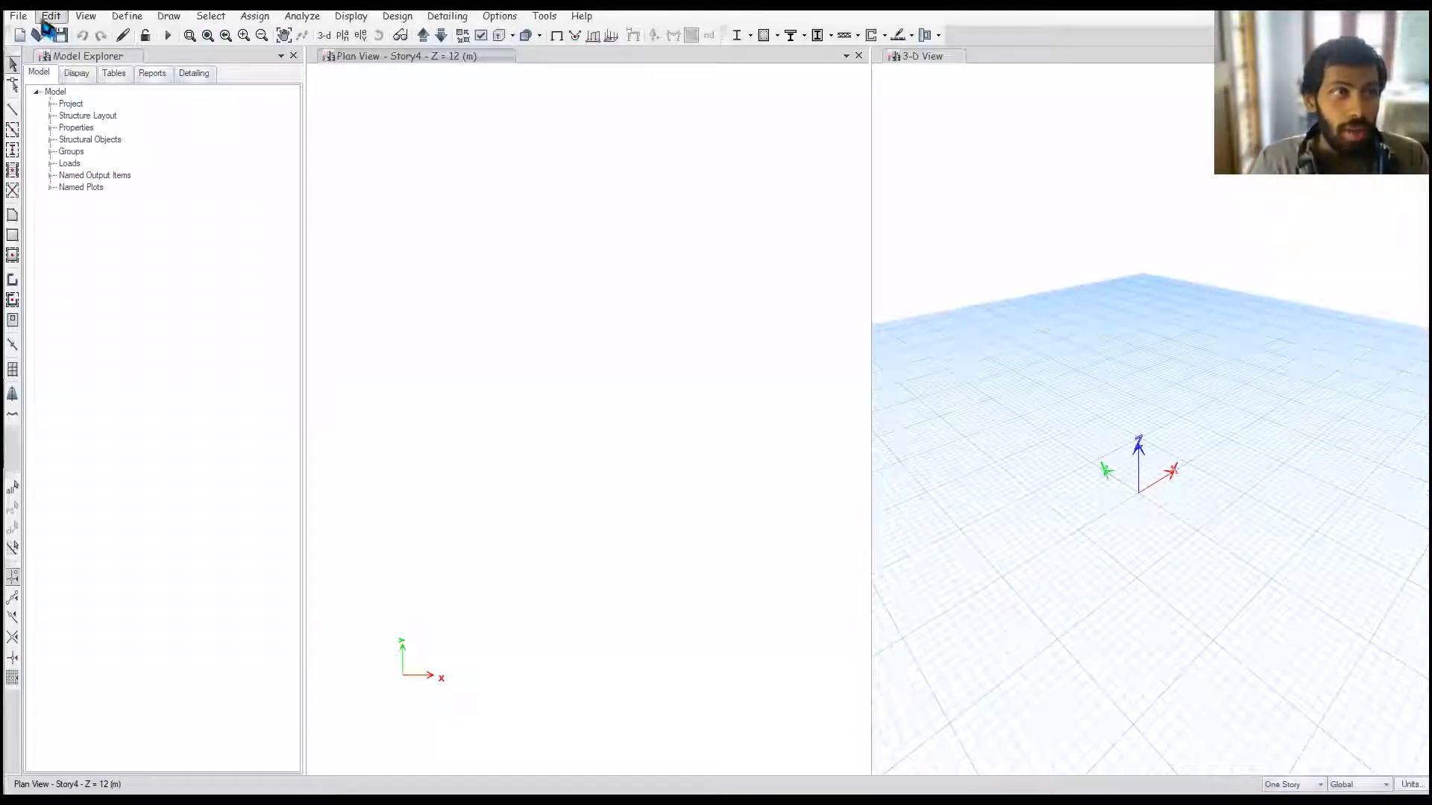
{"action": "left_click", "coordinate": [18, 15]}
{"action": "left_click", "coordinate": [625, 226]}
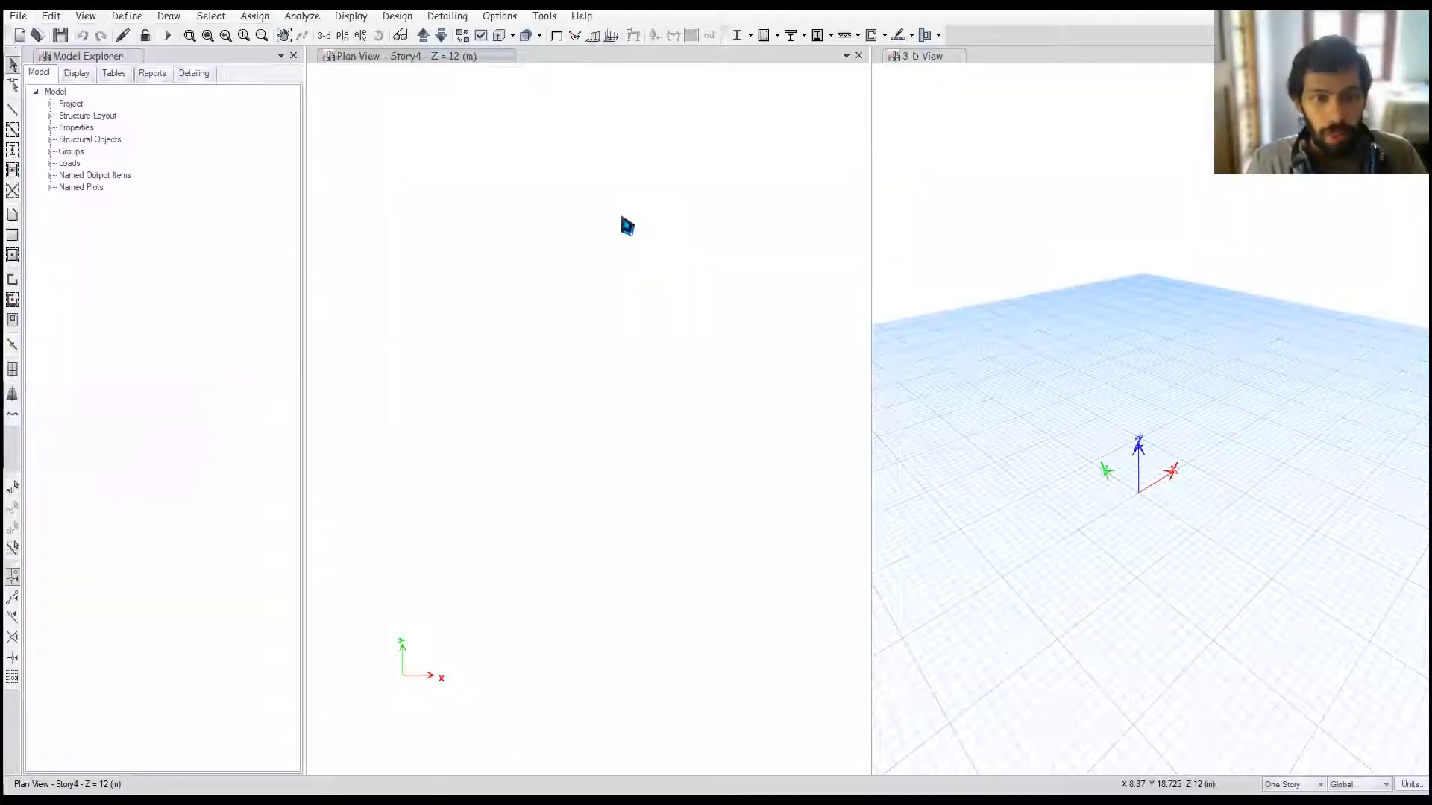
{"action": "key", "text": "alt+Tab"}
{"action": "left_click", "coordinate": [403, 388]}
{"action": "key", "text": "alt+Tab"}
{"action": "left_click", "coordinate": [926, 322]}
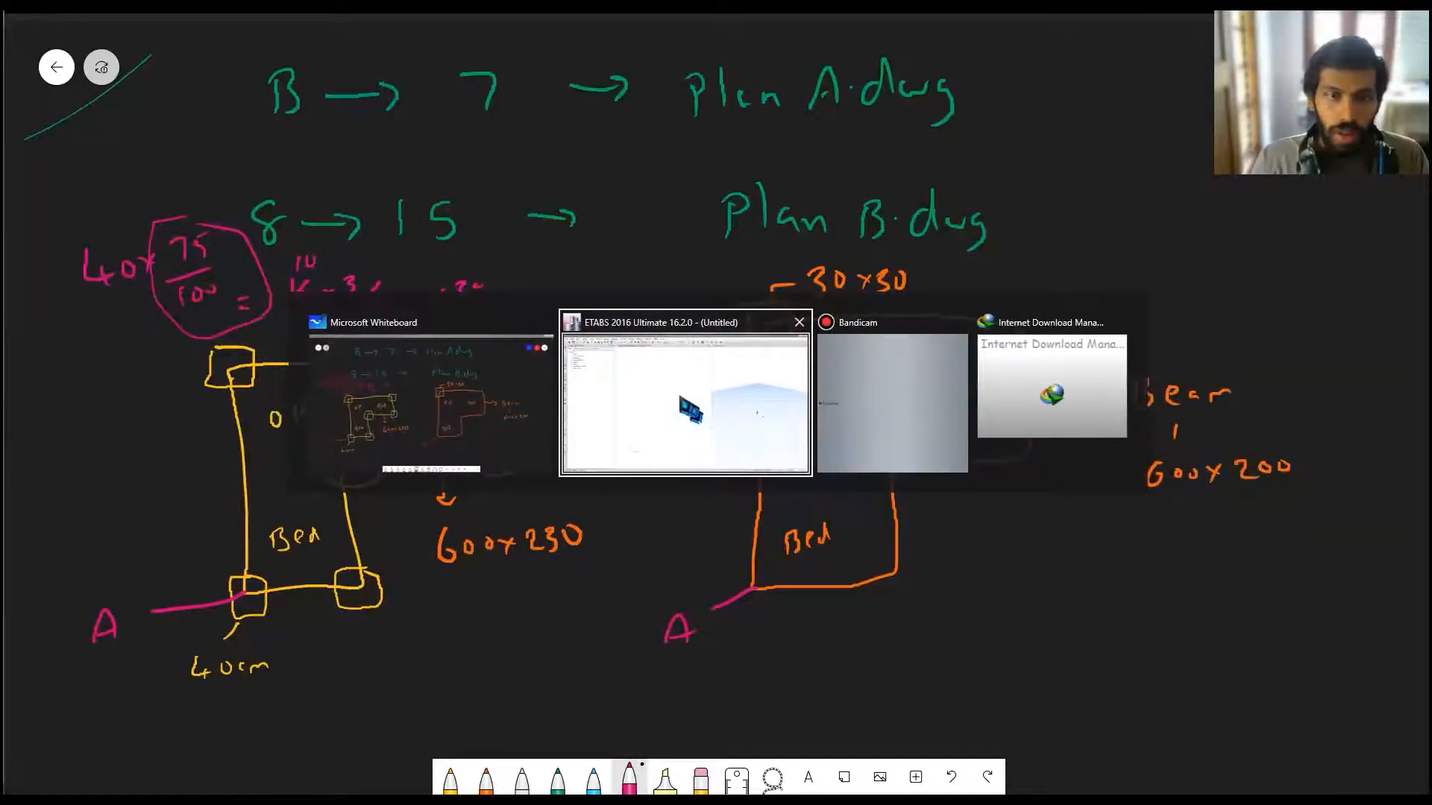
{"action": "left_click", "coordinate": [685, 403]}
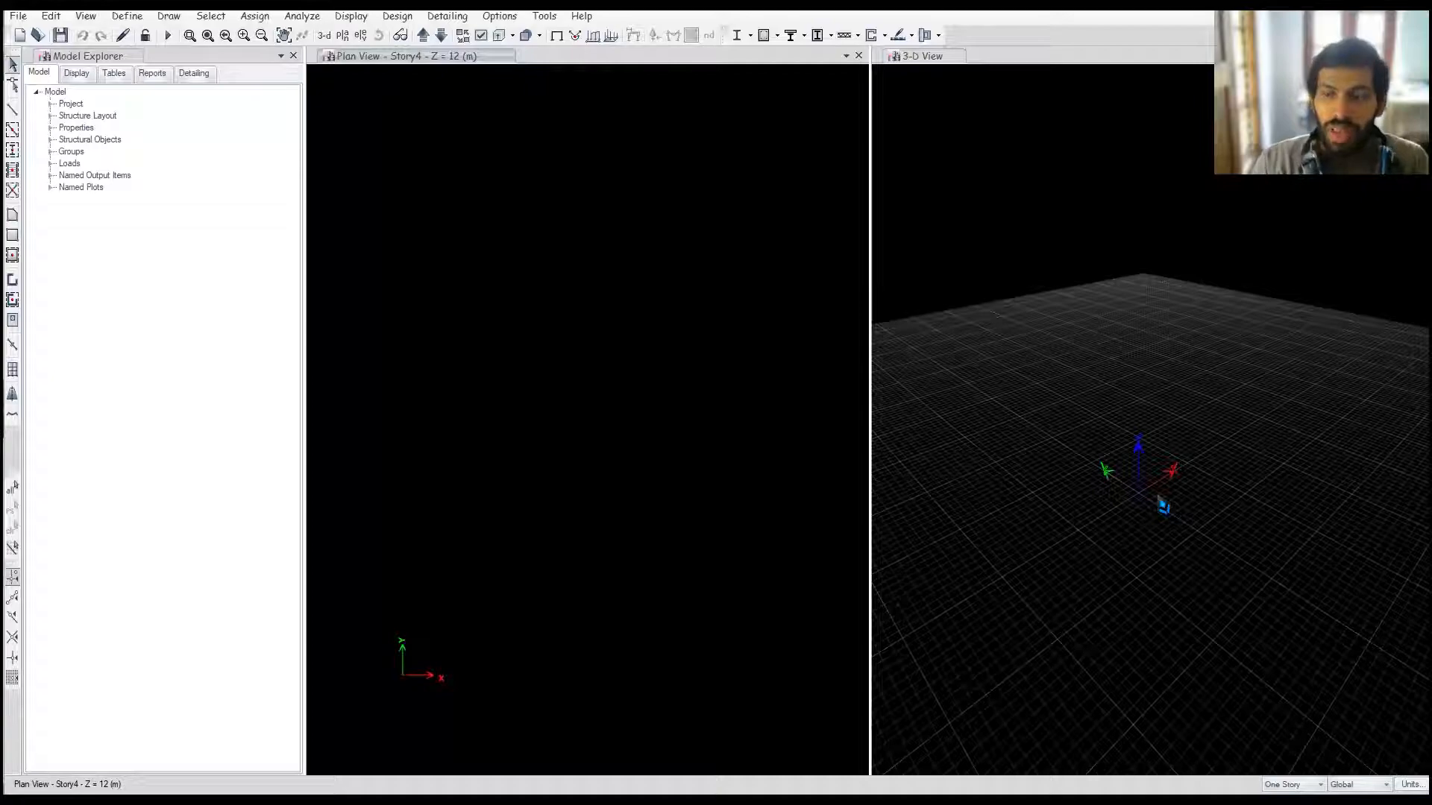
{"action": "mouse_move", "coordinate": [1138, 440]}
{"action": "middle_mouse_down"}
{"action": "mouse_move", "coordinate": [1138, 422]}
{"action": "mouse_move", "coordinate": [1137, 436]}
{"action": "middle_mouse_up"}
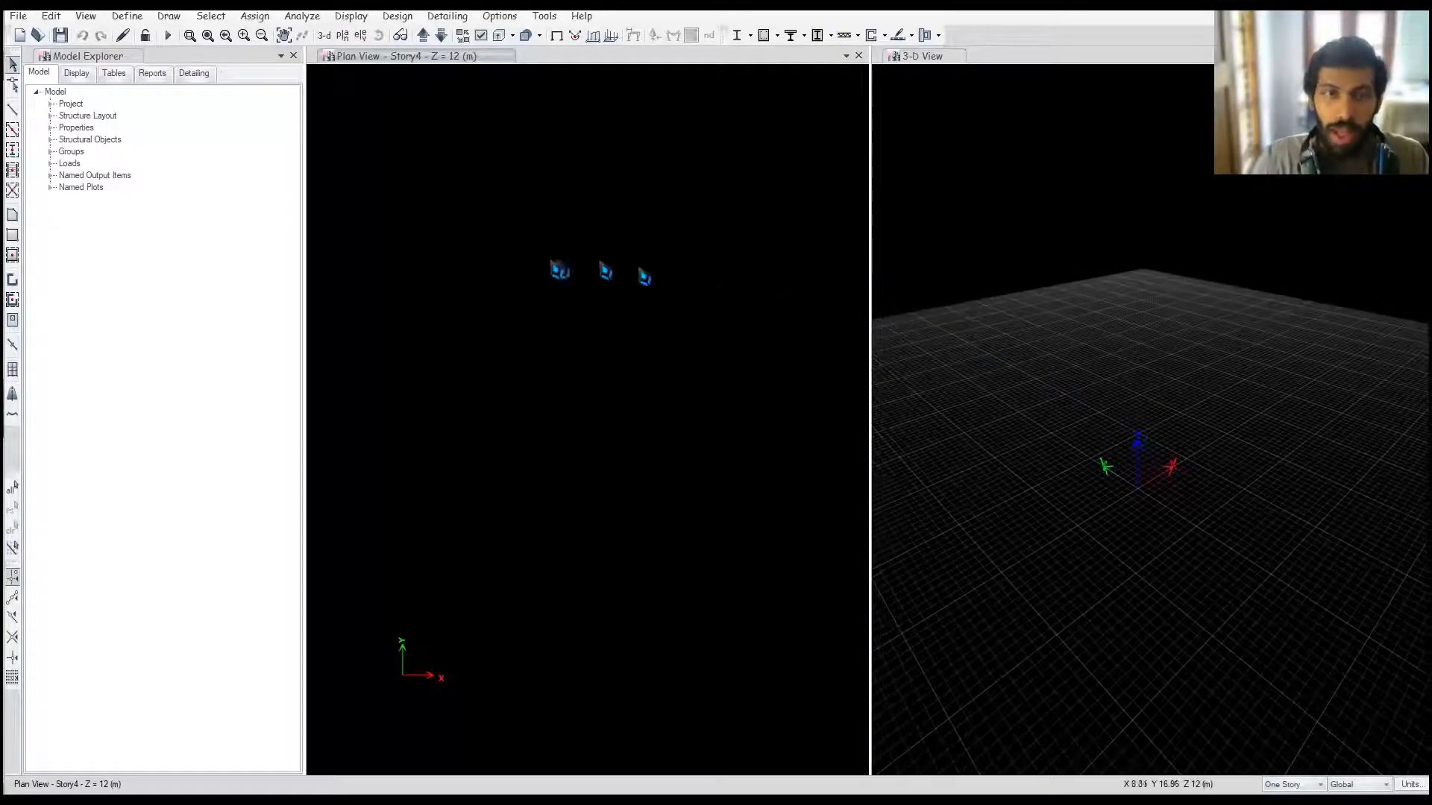
Step: Switch to Microsoft Whiteboard, note stories 1 and 8 as master, mark 2 to 7 and 9 to 15 as similar, and correct B to 1
{"action": "key", "text": "alt+Tab"}
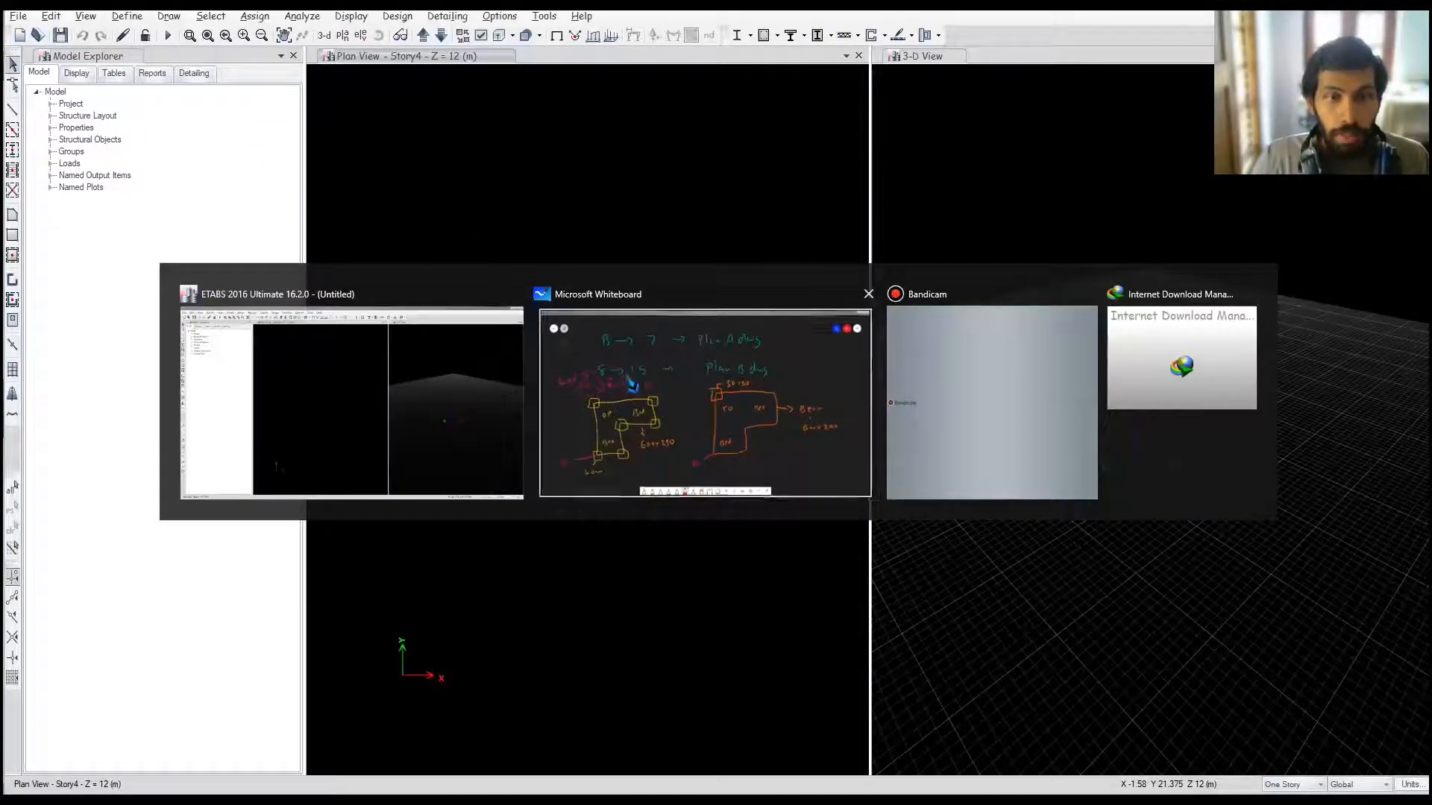
{"action": "left_click", "coordinate": [642, 366]}
{"action": "middle_click_drag", "start_coordinate": [496, 196], "coordinate": [553, 397]}
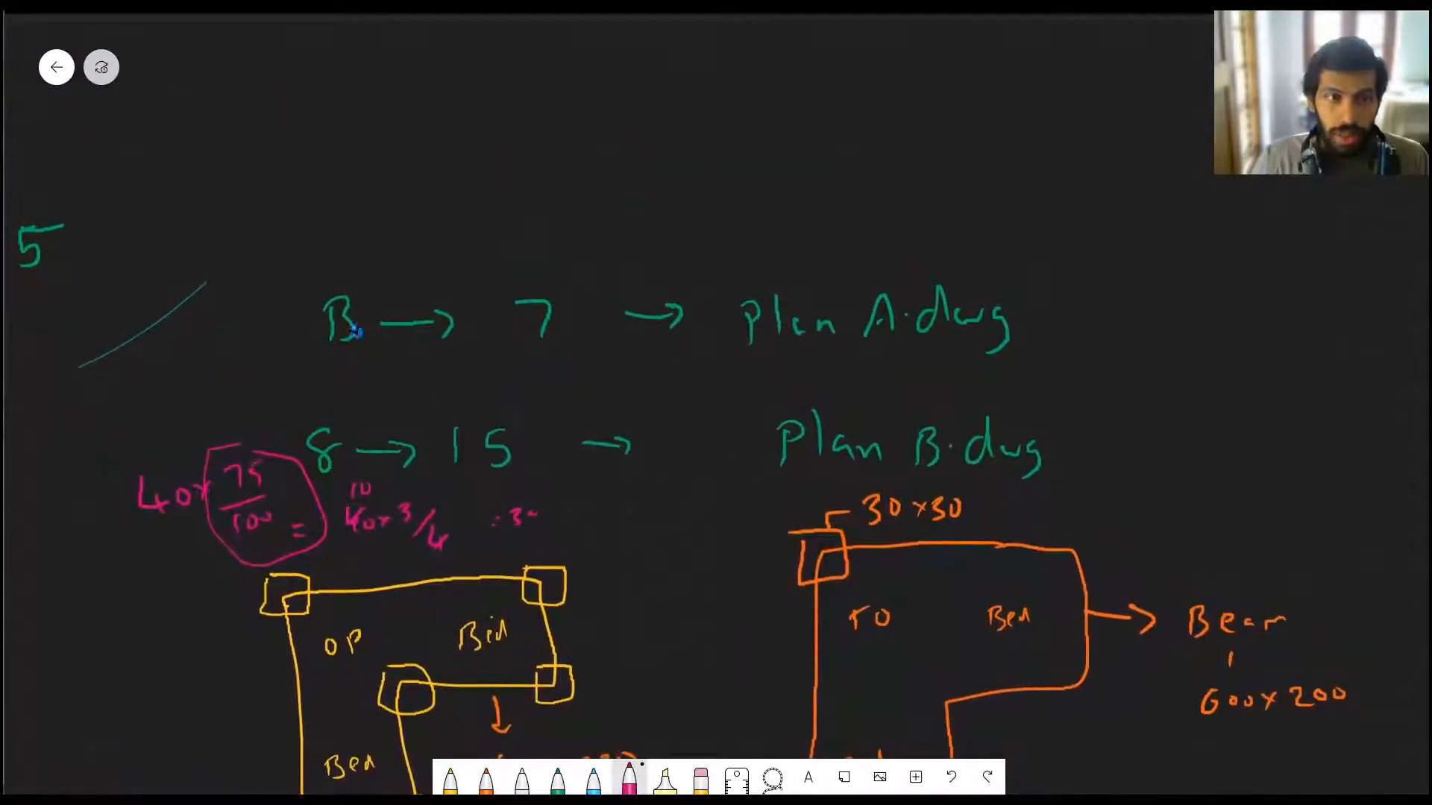
{"action": "middle_click_drag", "start_coordinate": [485, 251], "coordinate": [453, 413]}
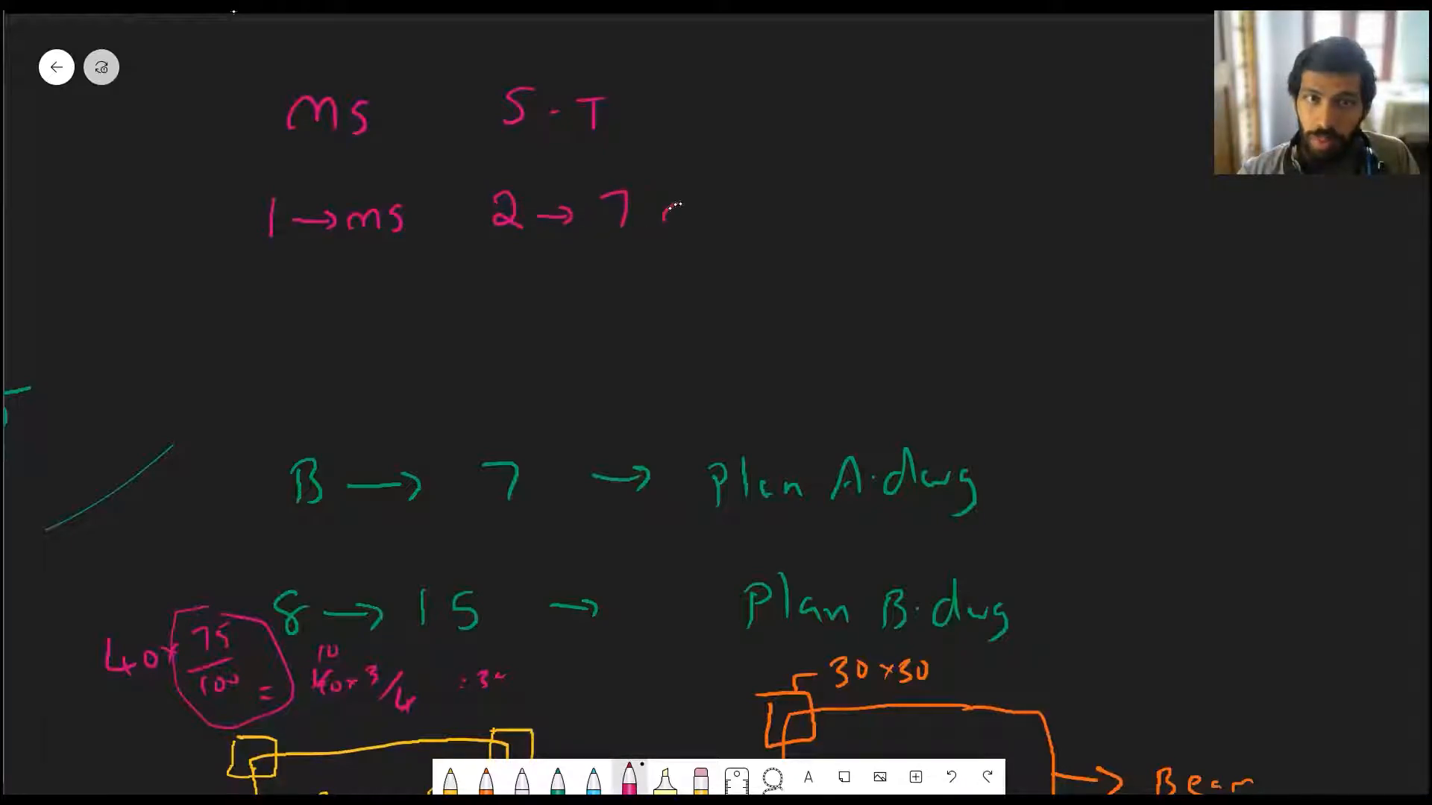
{"action": "left_click_drag", "start_coordinate": [744, 182], "coordinate": [755, 185]}
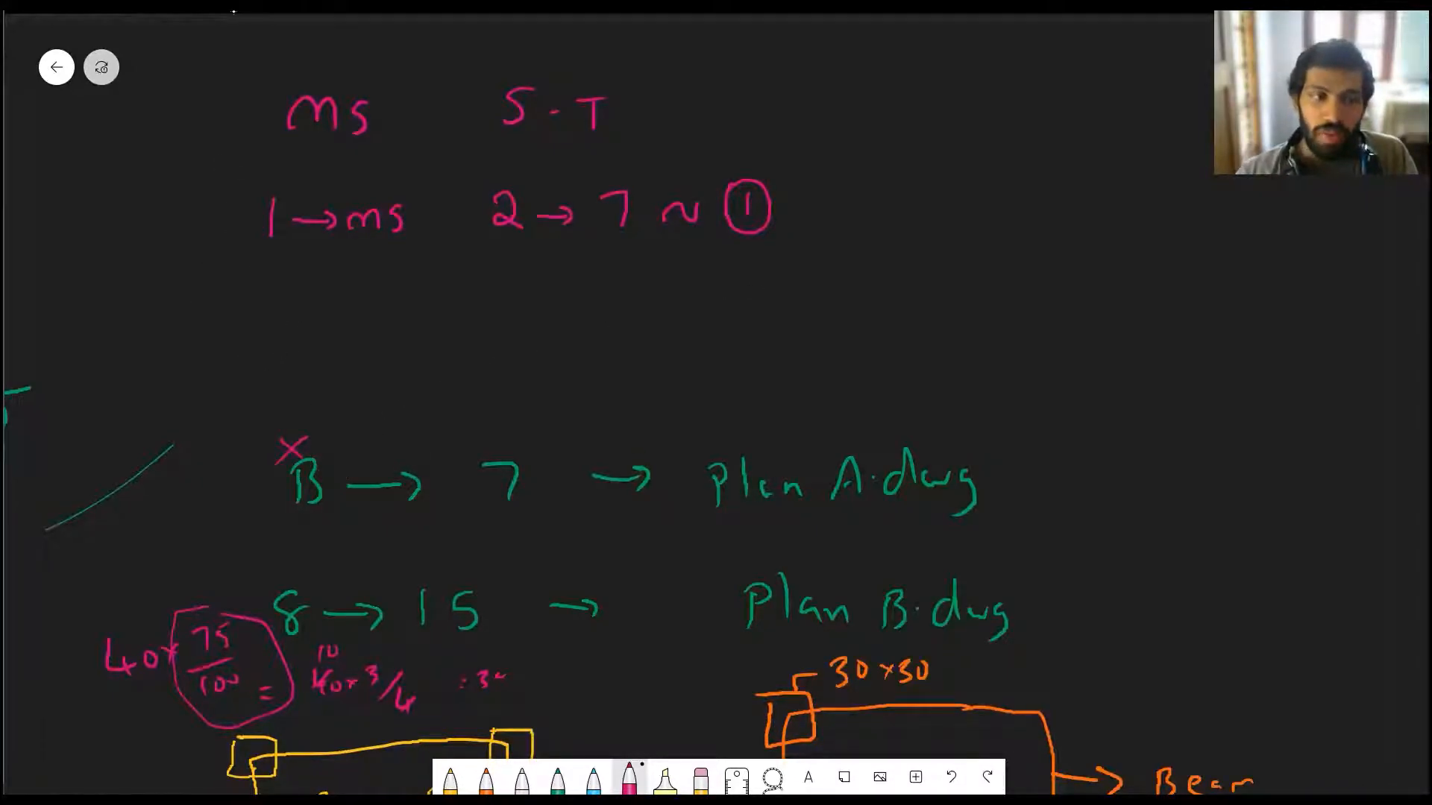
{"action": "left_click_drag", "start_coordinate": [312, 498], "coordinate": [301, 485]}
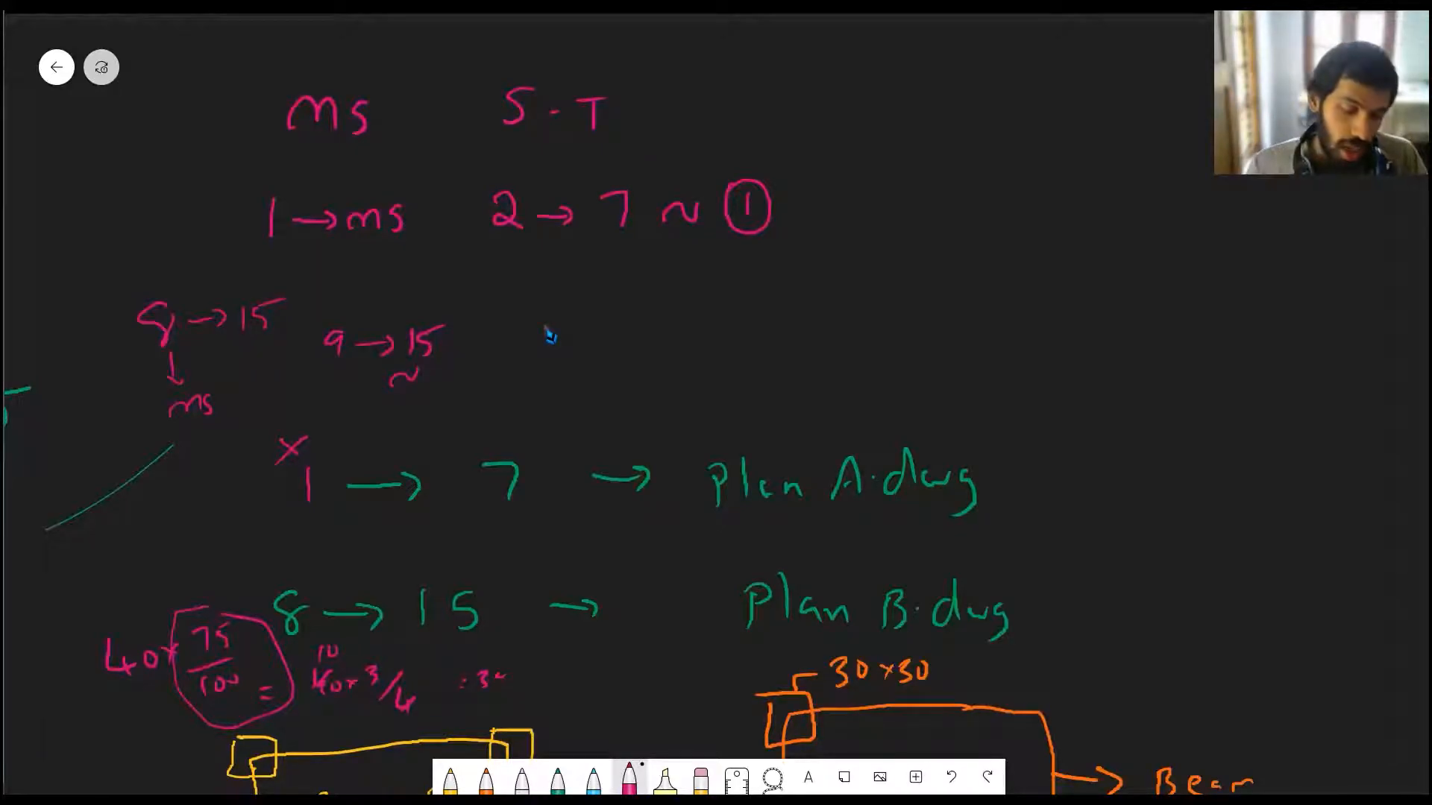
Step: Return to ETABS and quick-add stories in the story and grid system data up to Story15
{"action": "key", "text": "alt+Tab"}
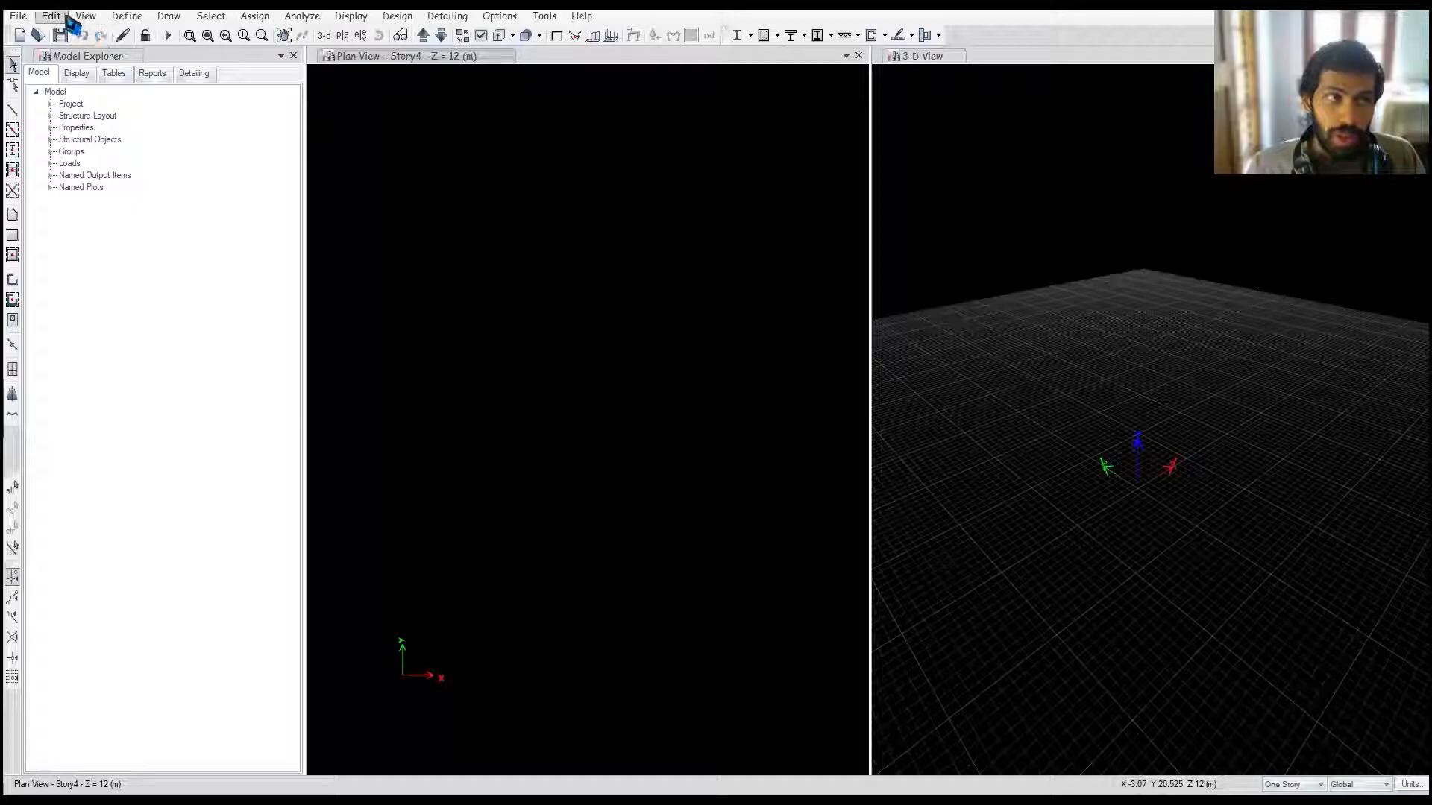
{"action": "left_click", "coordinate": [64, 17]}
{"action": "left_click", "coordinate": [147, 184]}
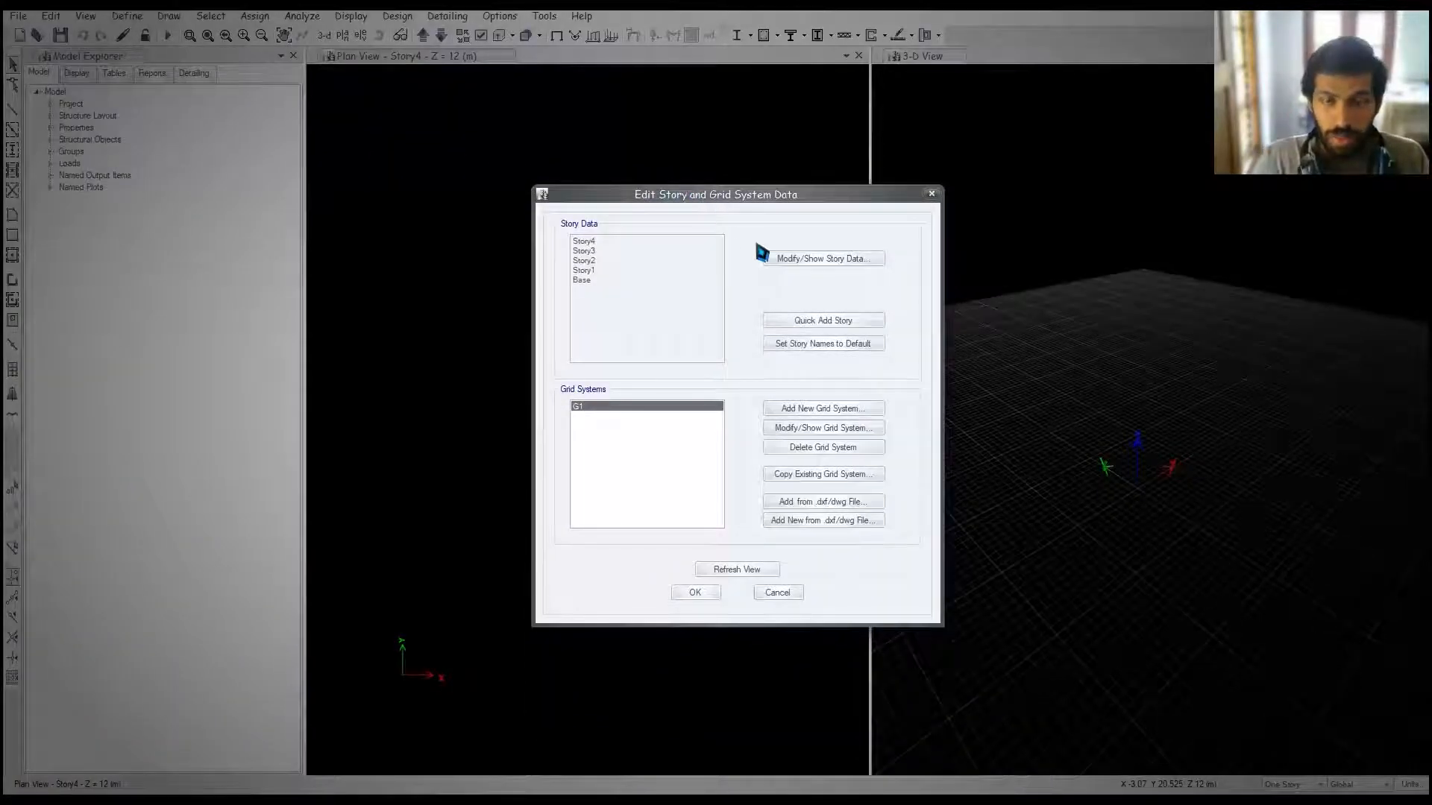
{"action": "left_click", "coordinate": [824, 321]}
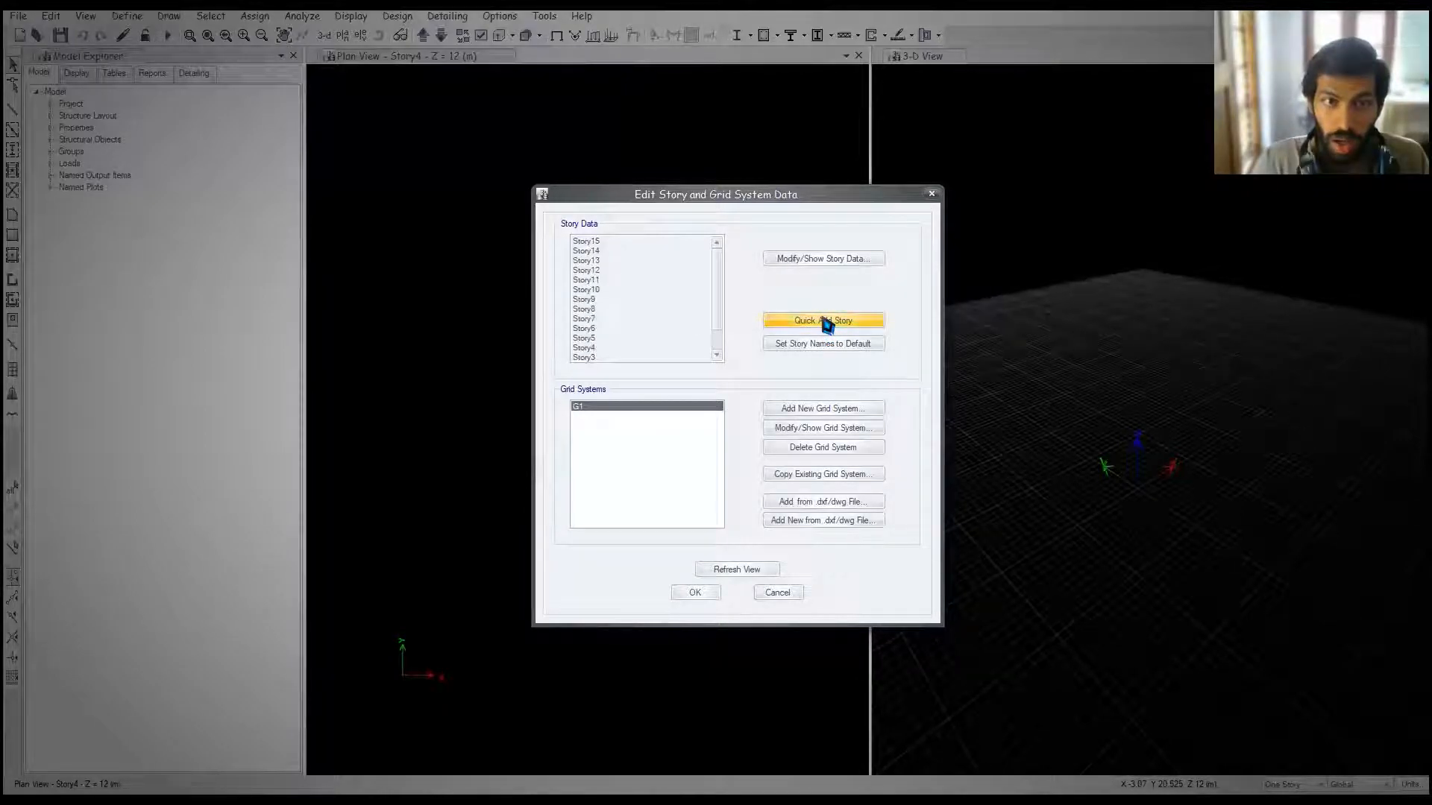
Step: Check Story1 to Story7 in the story data against the whiteboard notes and set Story1 as a master story
{"action": "left_click", "coordinate": [834, 261]}
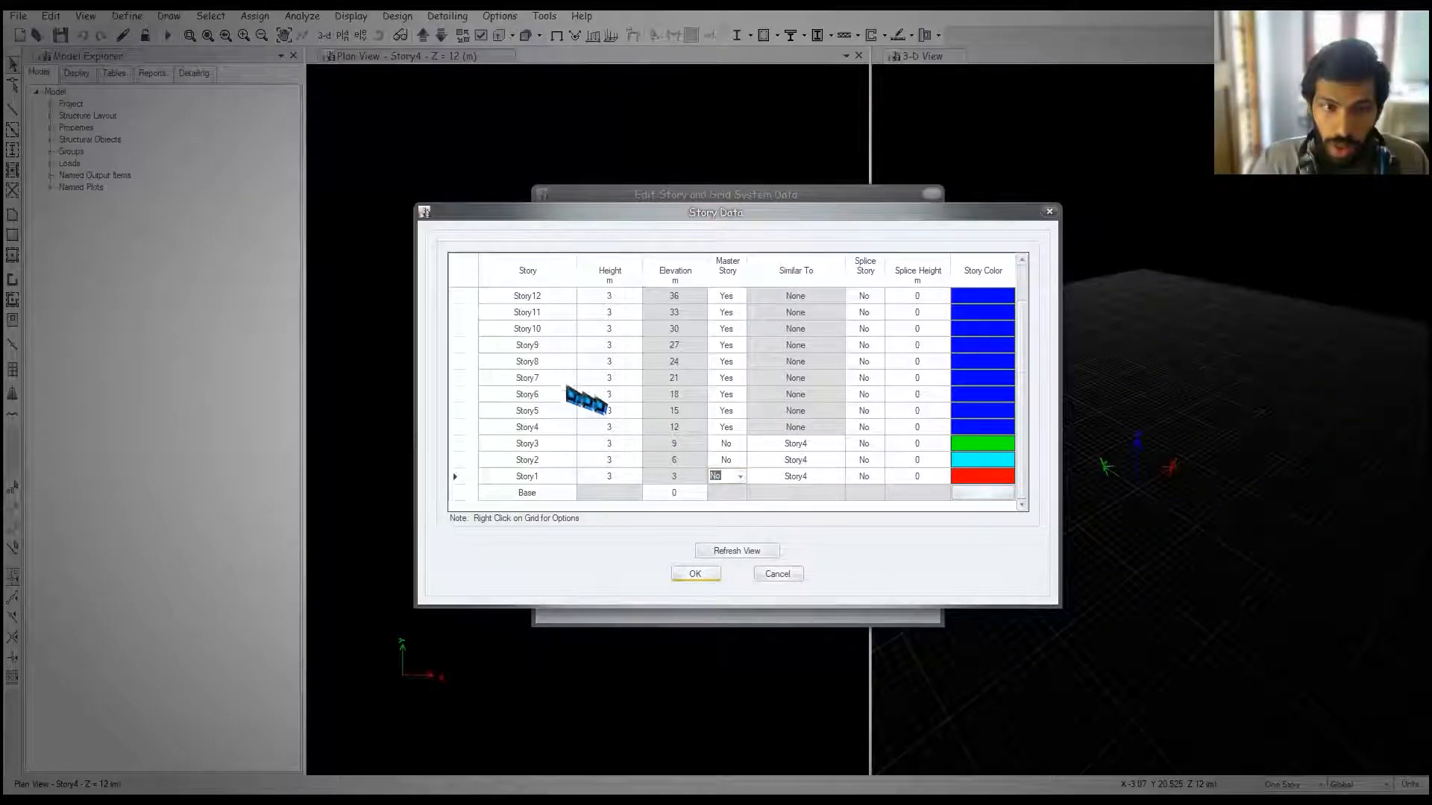
{"action": "left_click_drag", "start_coordinate": [521, 381], "coordinate": [918, 485]}
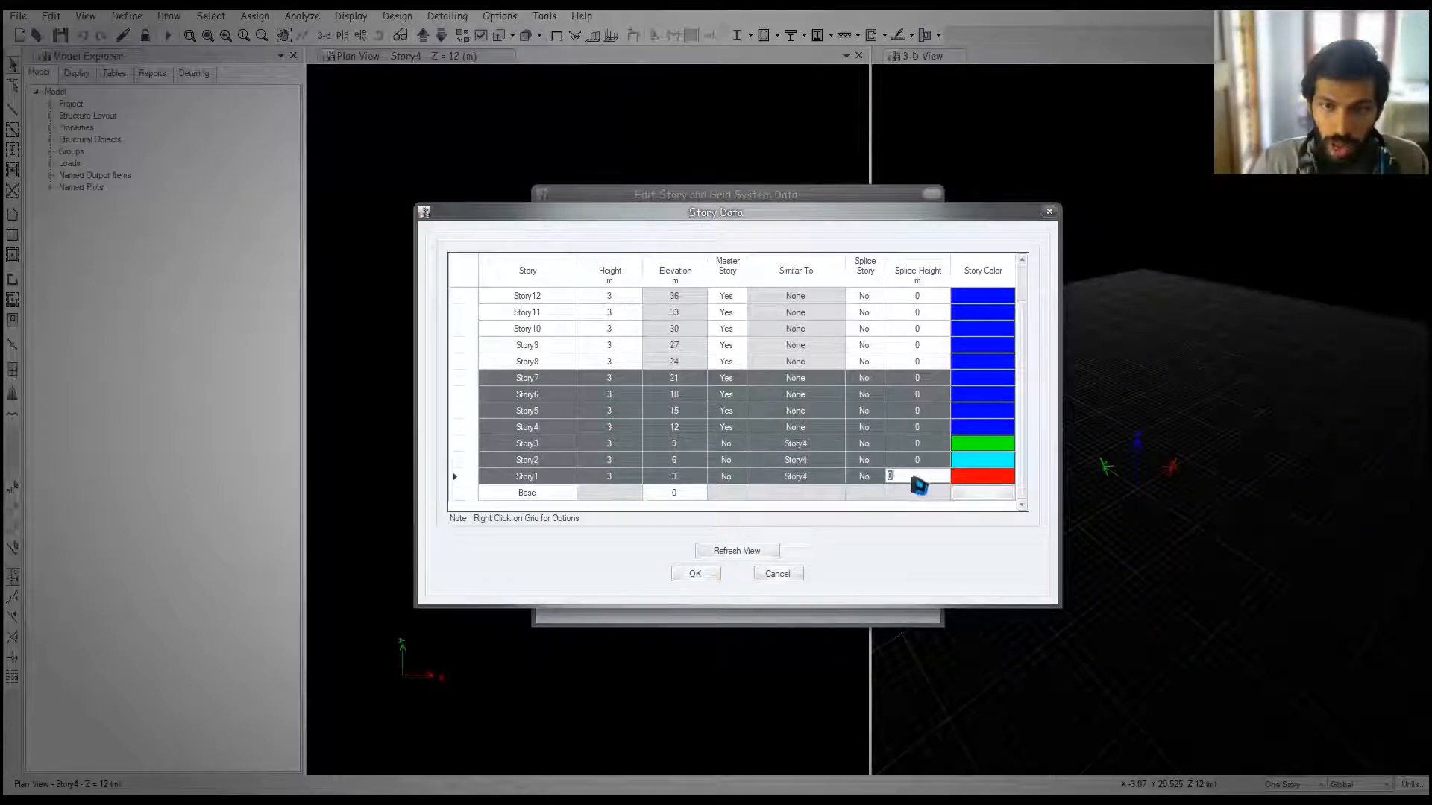
{"action": "key", "text": "alt+Tab"}
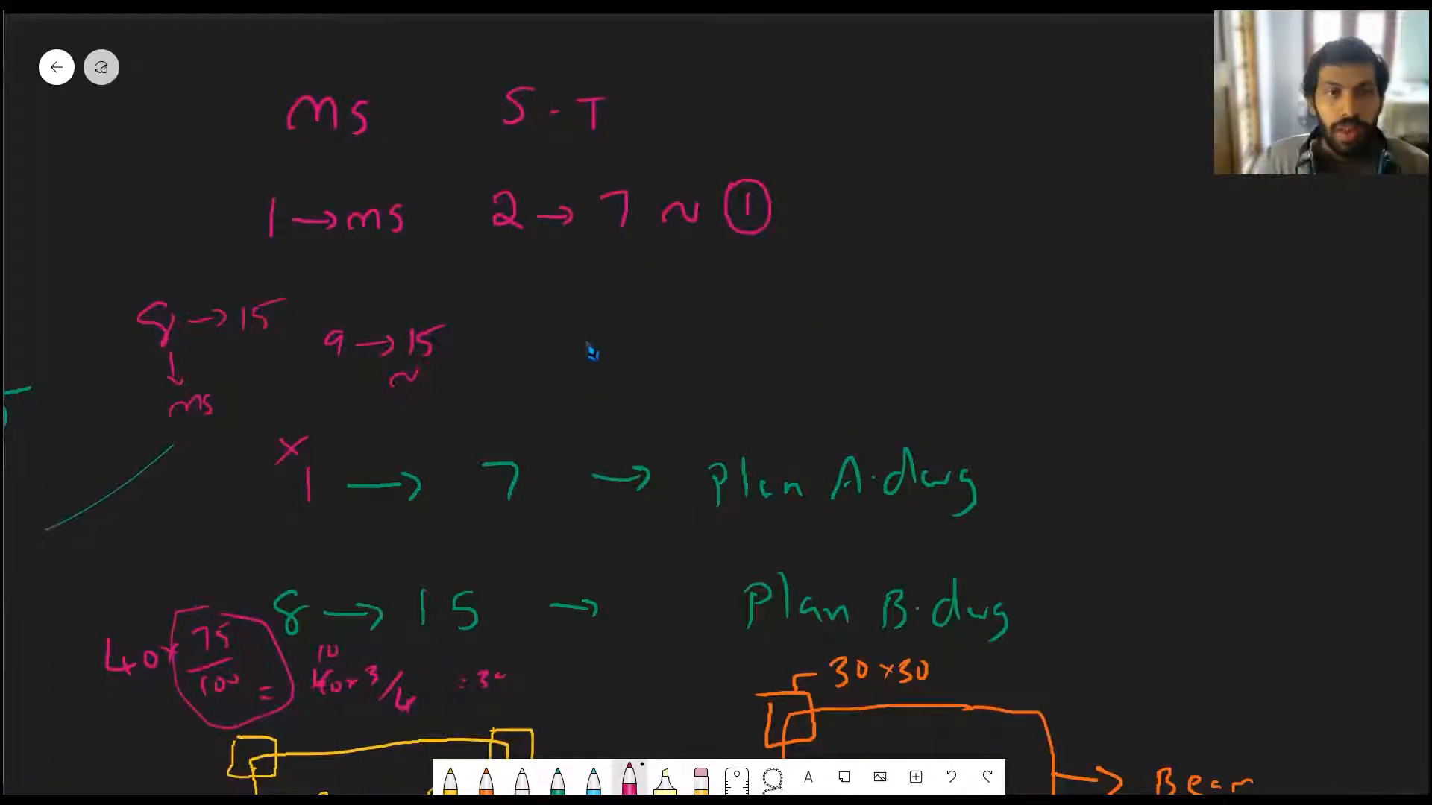
{"action": "key", "text": "alt+Tab"}
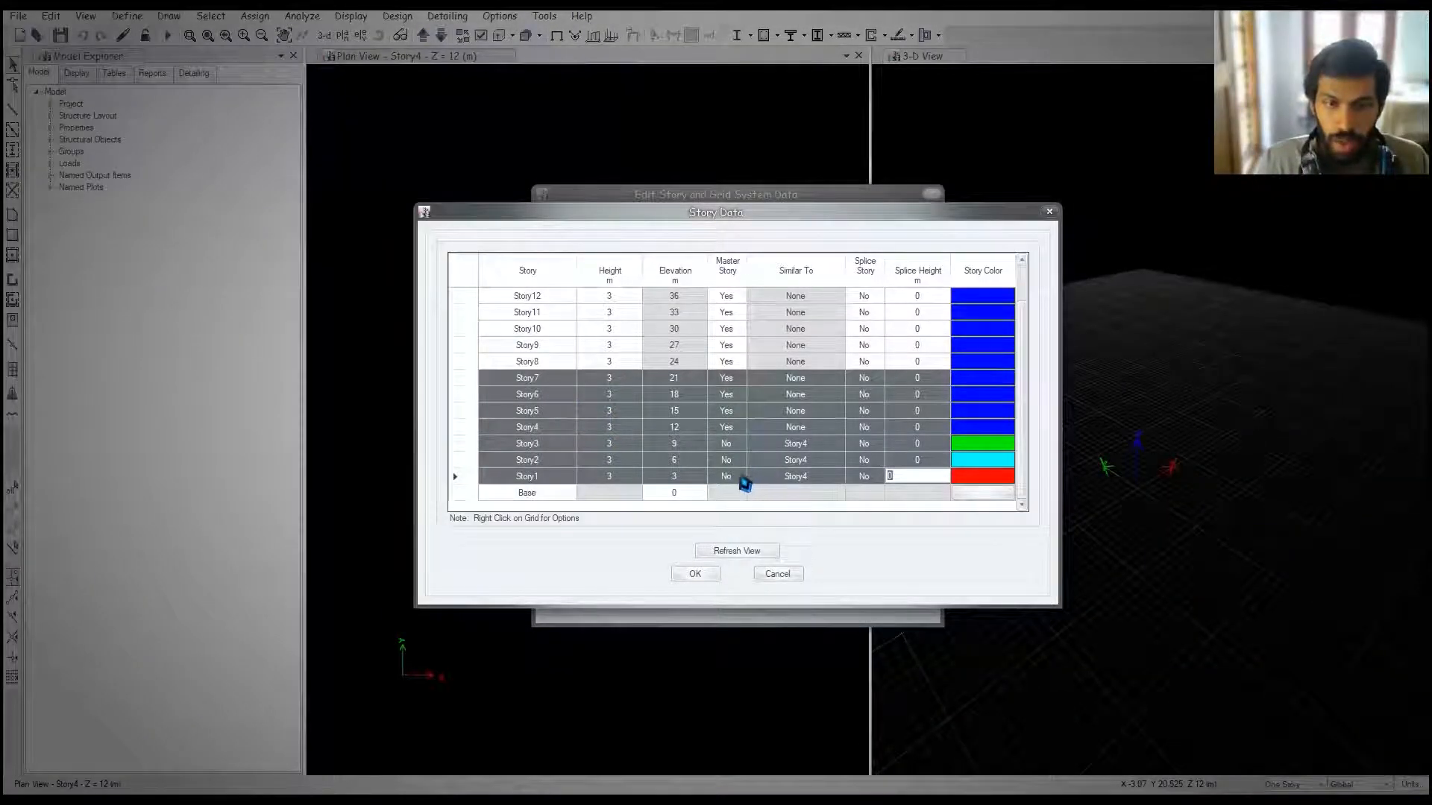
{"action": "left_click", "coordinate": [742, 479]}
{"action": "key", "text": "alt+Tab"}
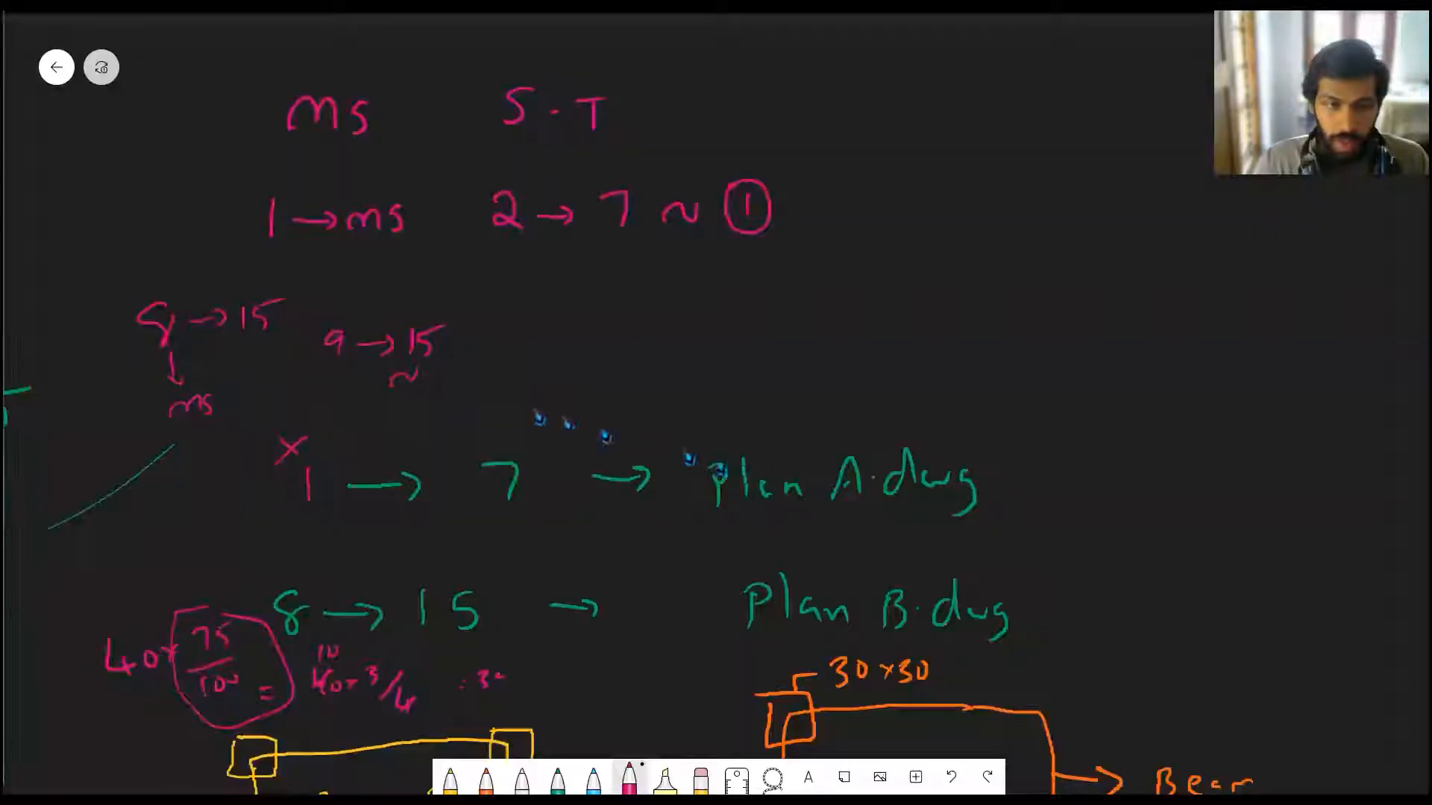
{"action": "key", "text": "alt+Tab"}
{"action": "left_click", "coordinate": [738, 477]}
{"action": "left_click", "coordinate": [725, 488]}
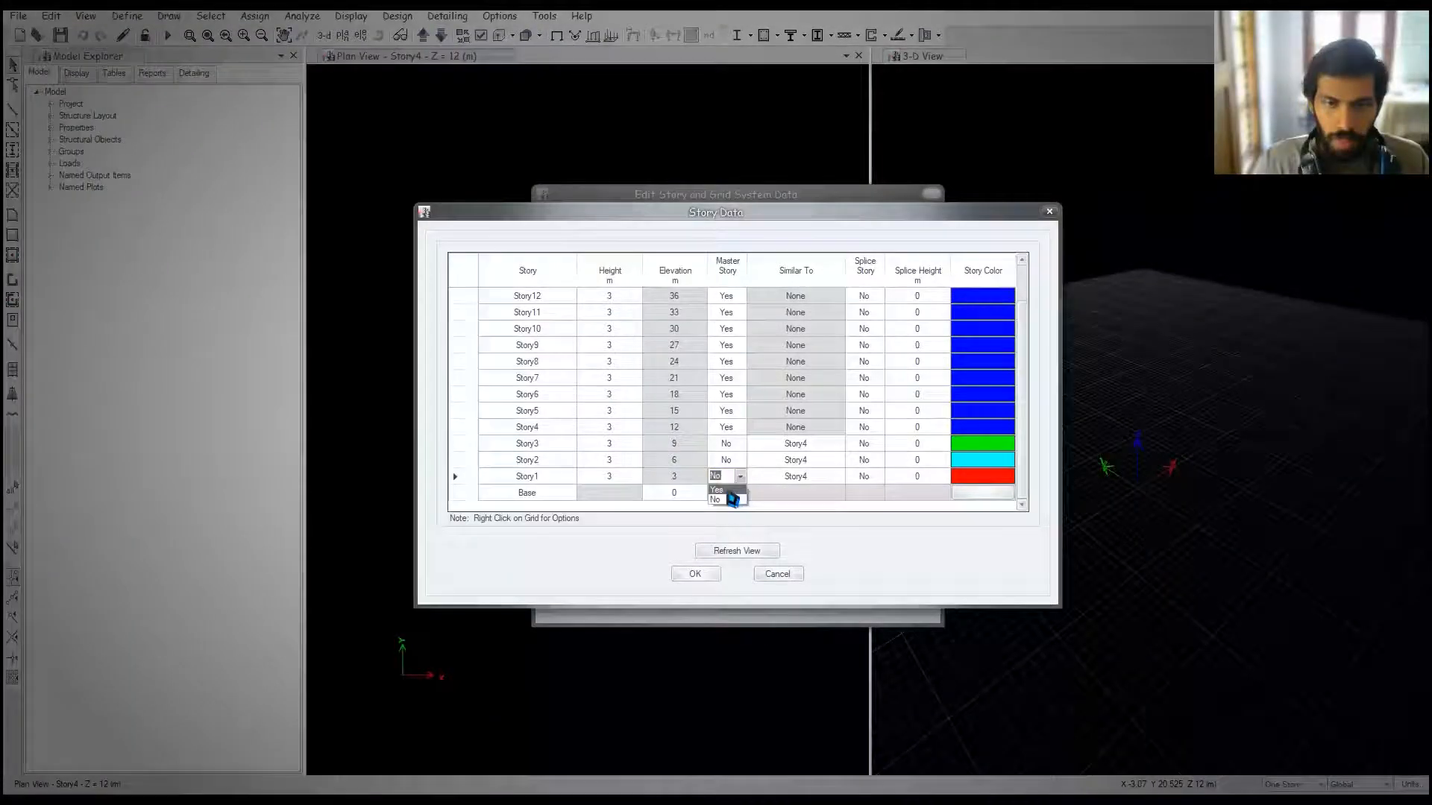
Step: Set Master Story to No for Story4, Story5, Story6 and Story7
{"action": "left_click", "coordinate": [738, 432]}
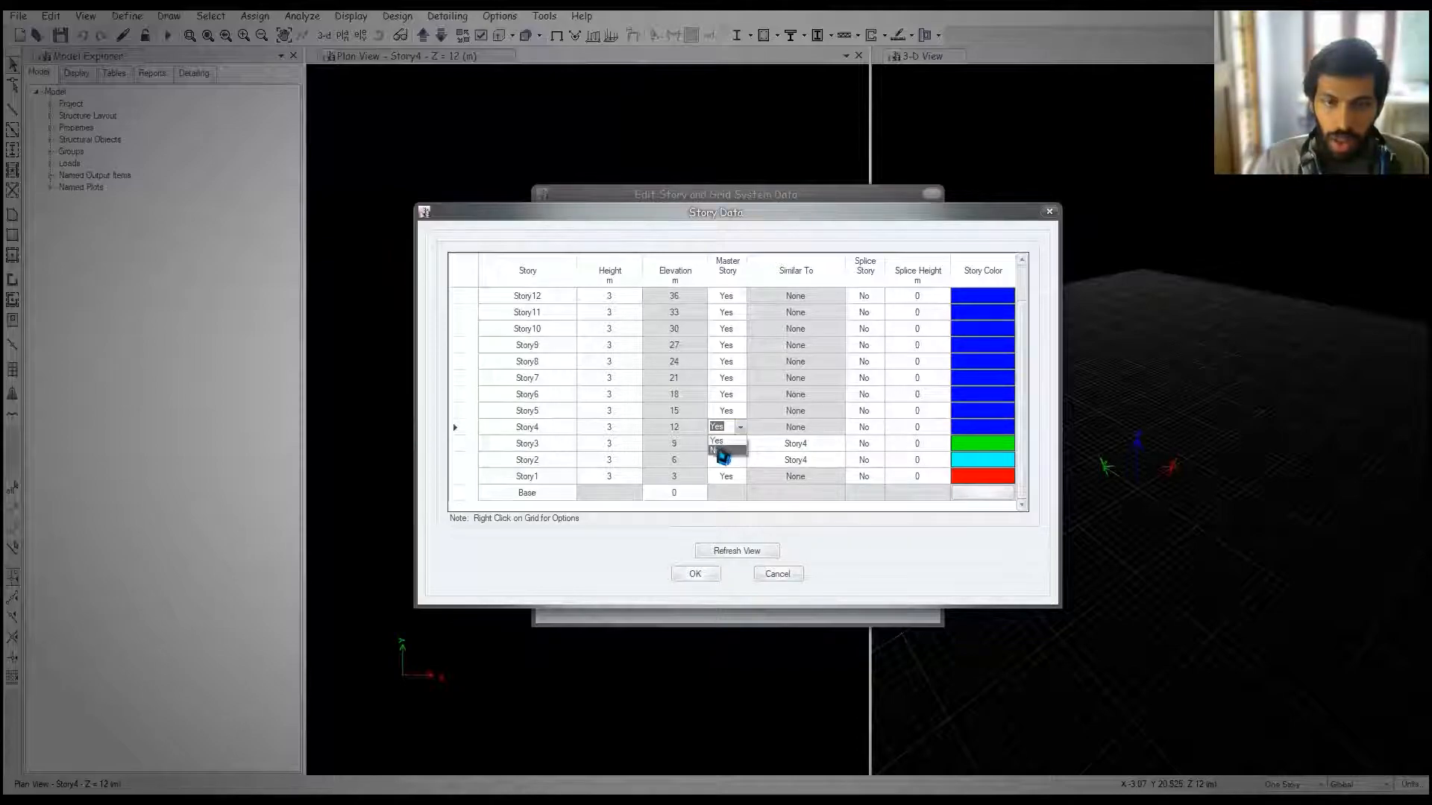
{"action": "left_click", "coordinate": [720, 451]}
{"action": "left_click", "coordinate": [740, 411]}
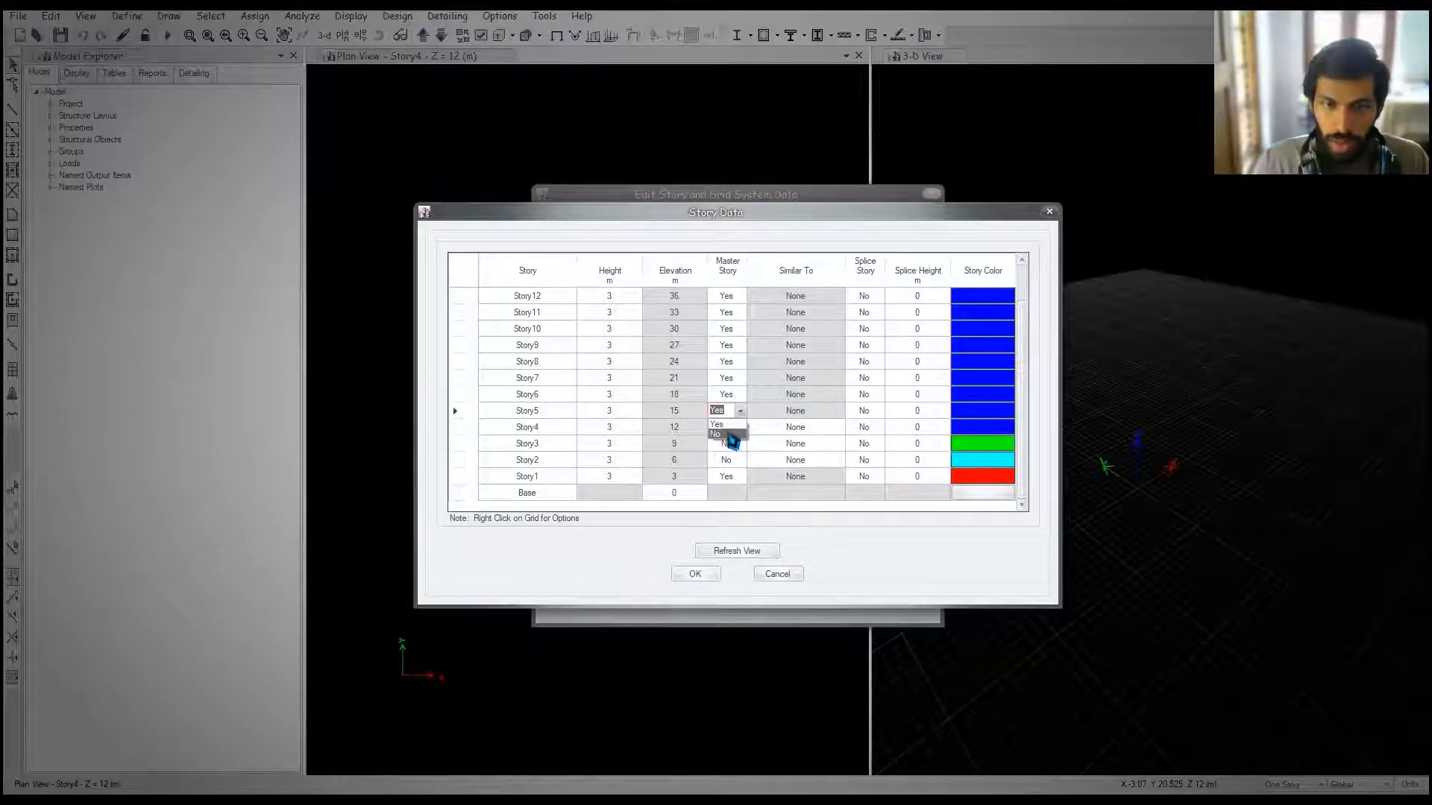
{"action": "left_click", "coordinate": [735, 426]}
{"action": "left_click", "coordinate": [743, 397]}
{"action": "left_click", "coordinate": [736, 404]}
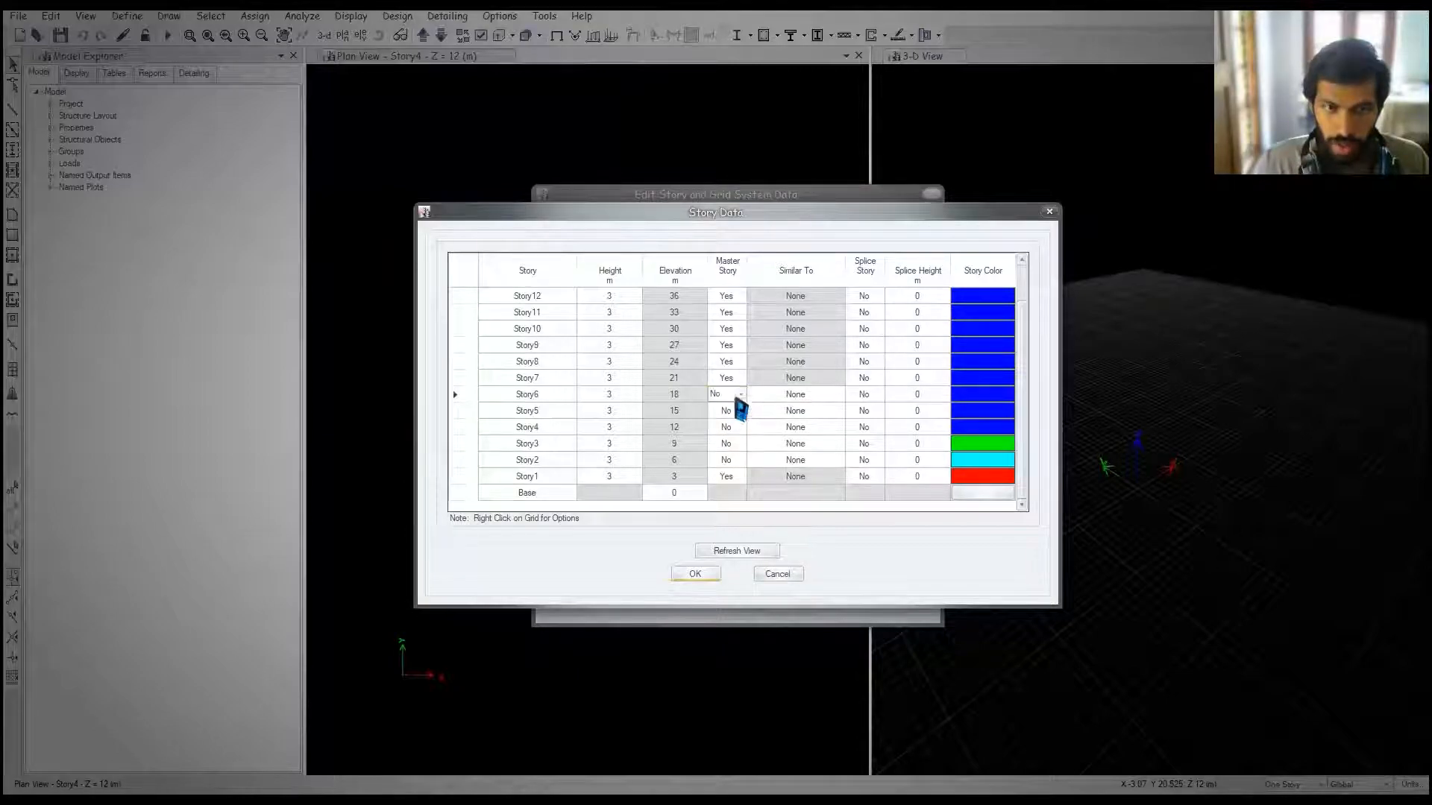
{"action": "left_click", "coordinate": [742, 382]}
{"action": "left_click", "coordinate": [730, 403]}
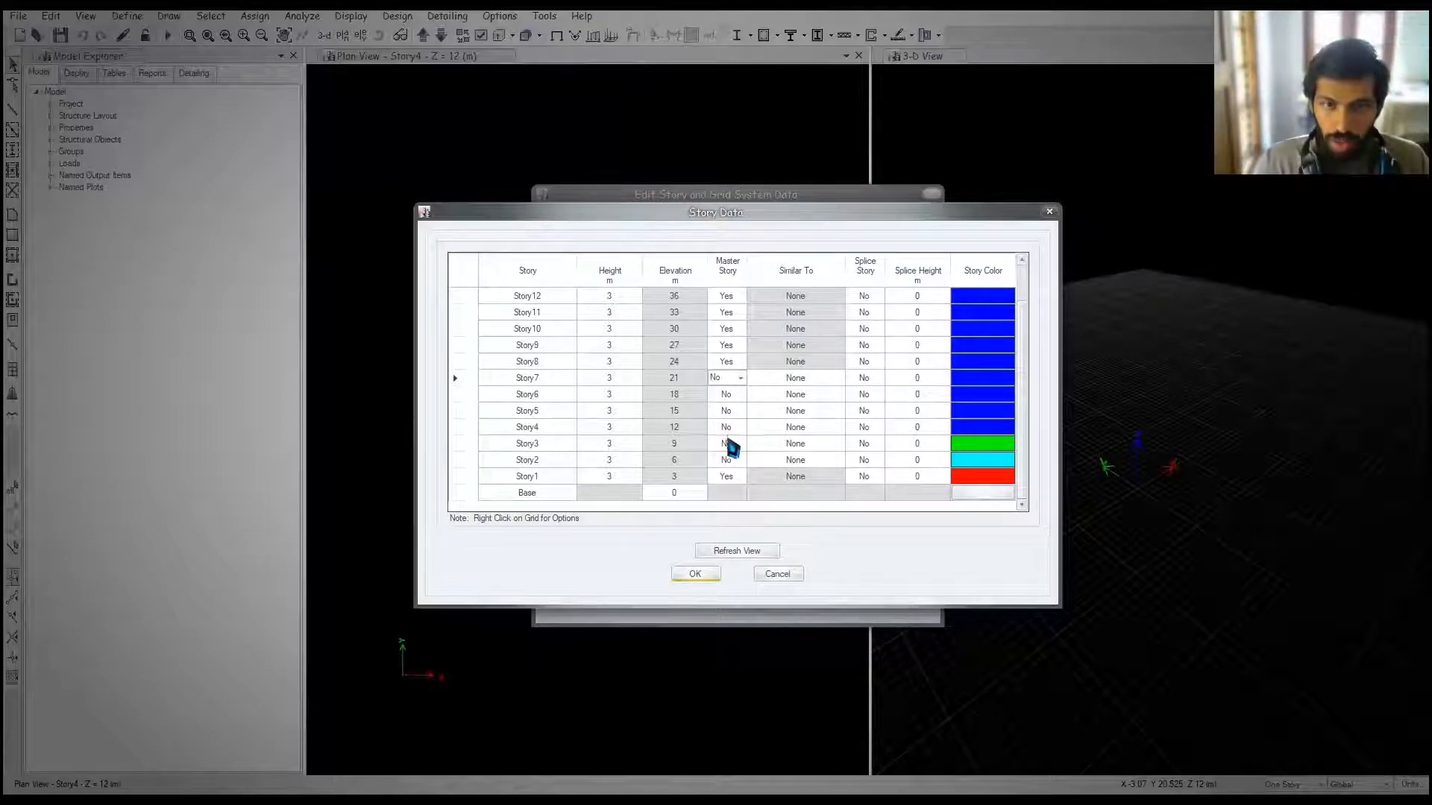
Step: Set Story7 as similar to Story1
{"action": "left_click", "coordinate": [820, 382]}
{"action": "left_click", "coordinate": [838, 379]}
{"action": "left_click", "coordinate": [788, 479]}
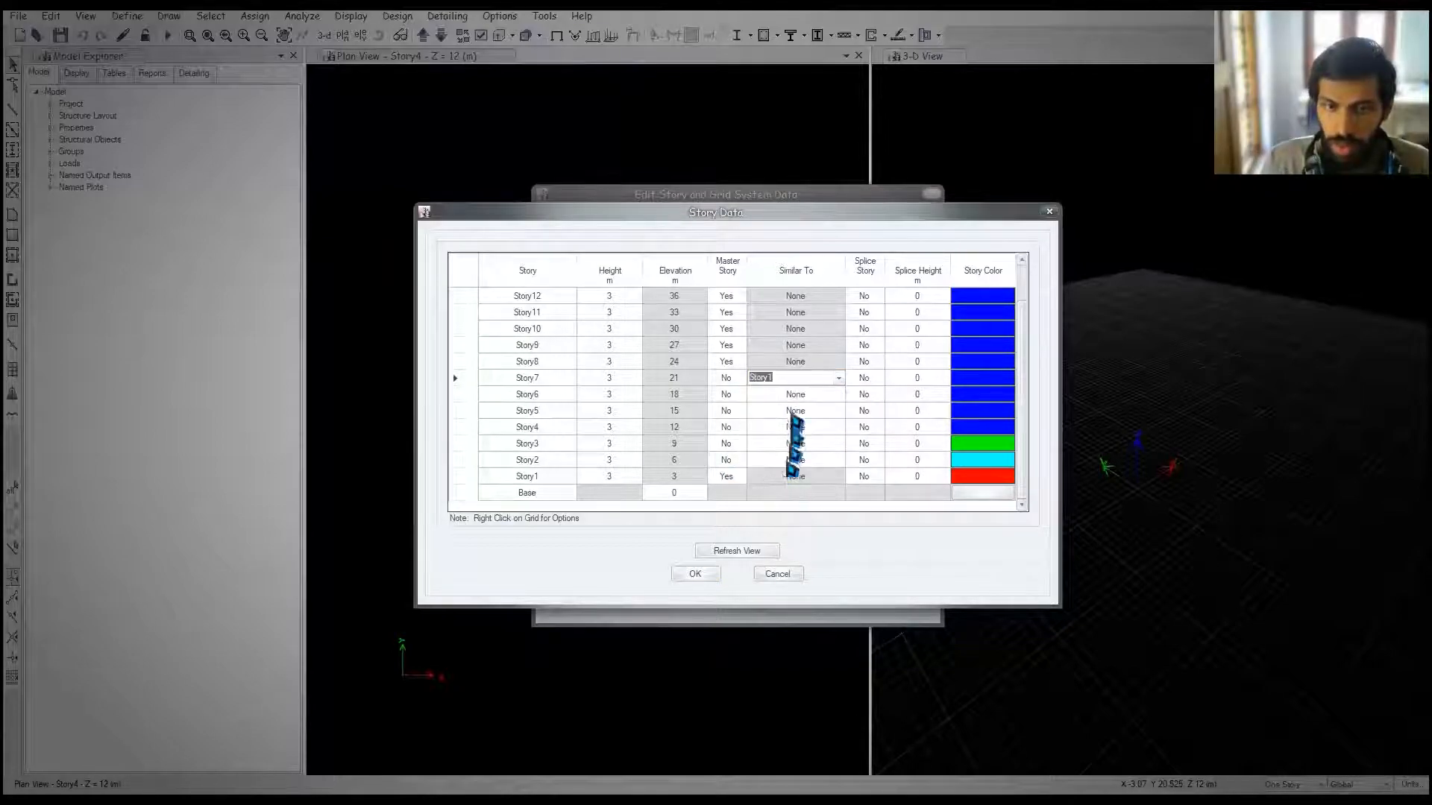
Step: Set Story2 through Story6 as similar to Story1 in the story data
{"action": "left_click_drag", "start_coordinate": [793, 400], "coordinate": [795, 470]}
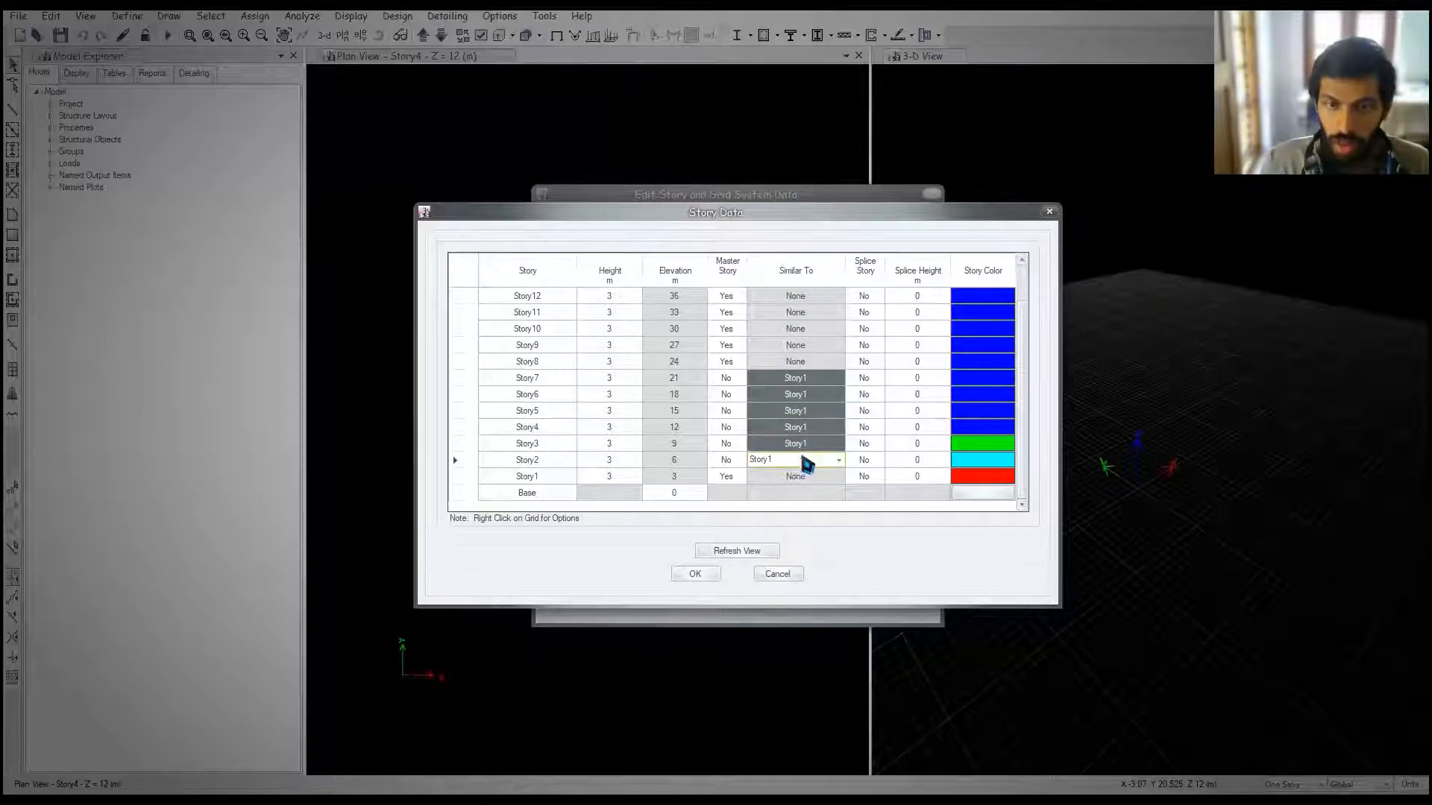
{"action": "left_click_drag", "start_coordinate": [531, 378], "coordinate": [916, 483]}
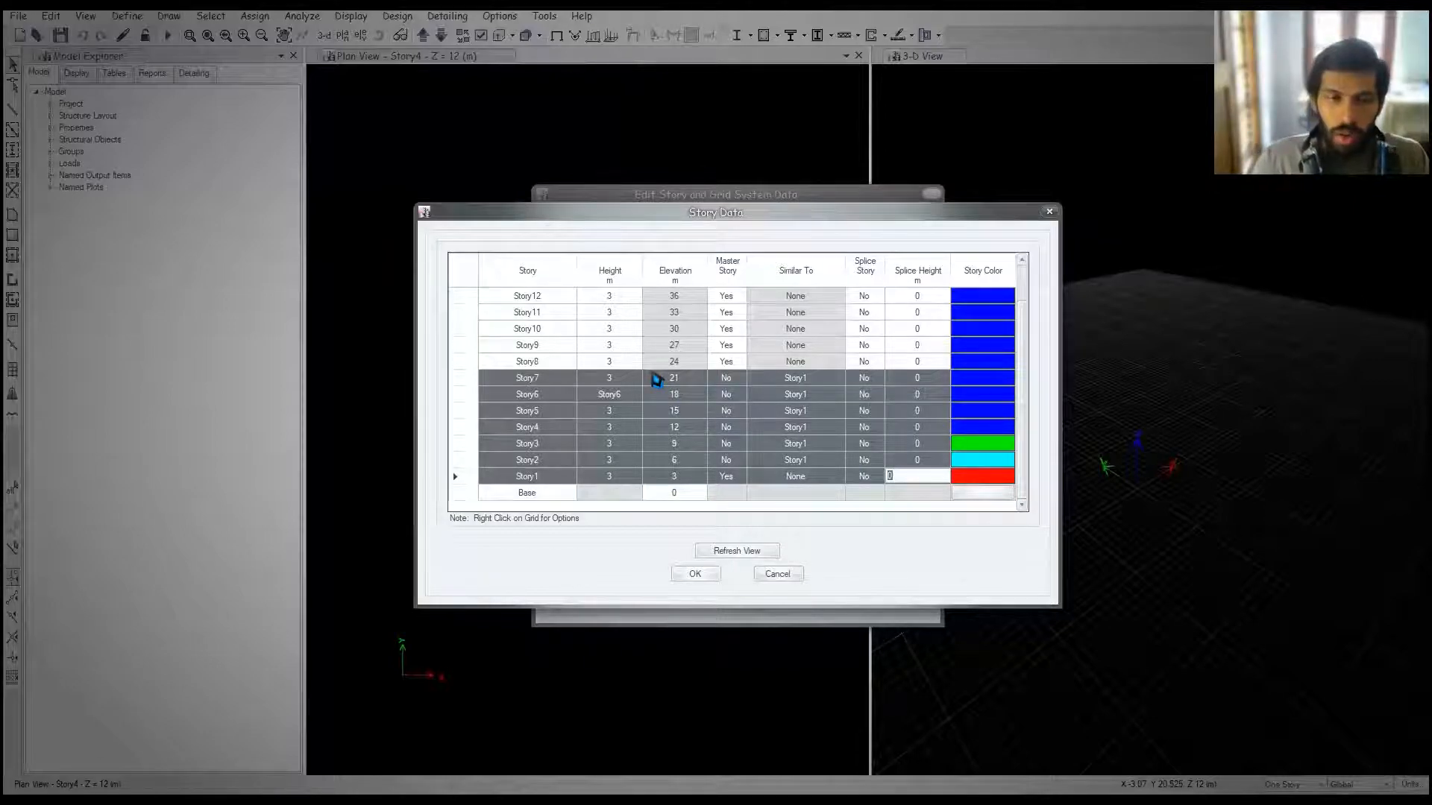
{"action": "scroll", "coordinate": [649, 328], "scroll_direction": "up", "scroll_amount": 1}
{"action": "key", "text": "alt+Tab"}
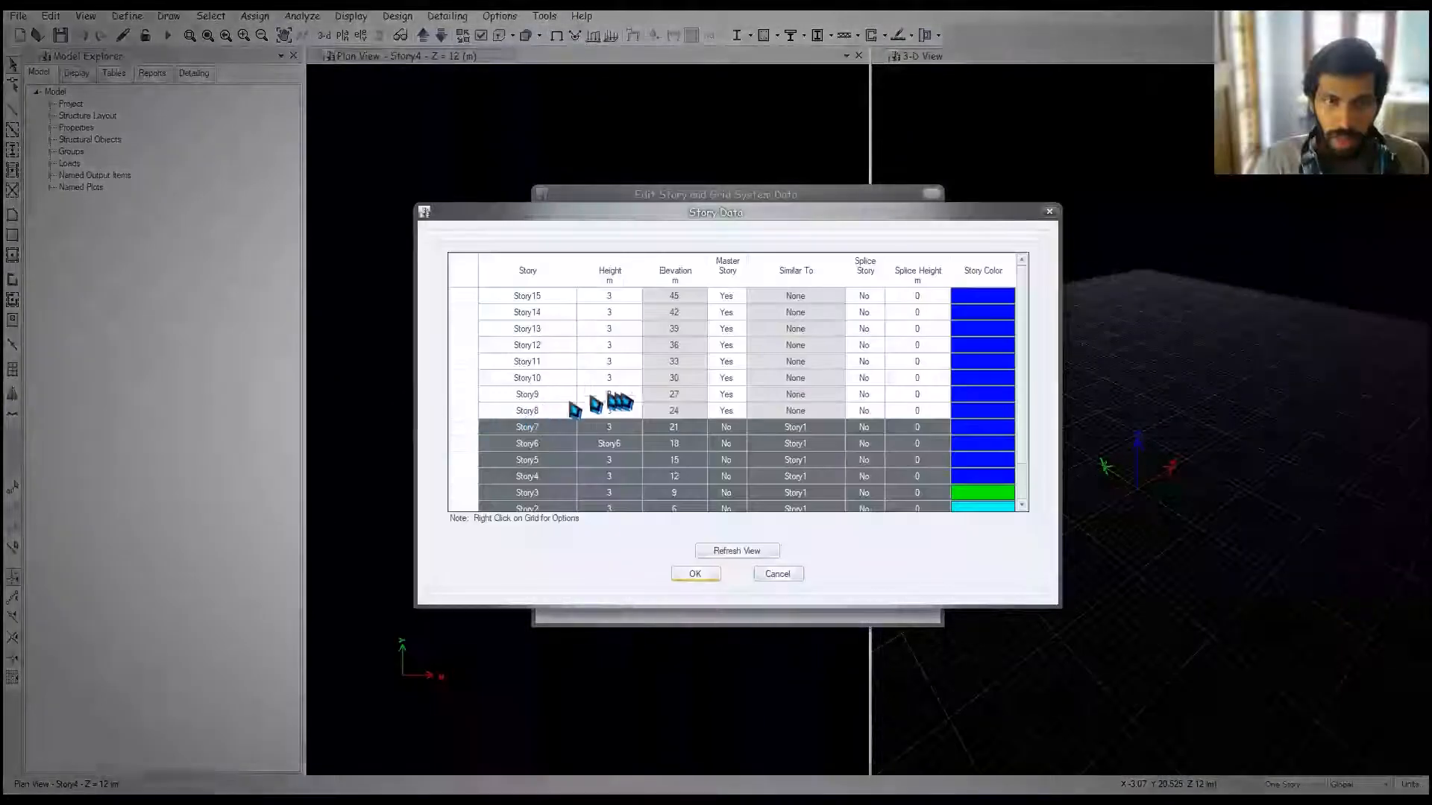
Step: Set Master Story to No for Story9 through Story15, leaving Story8 as a master story
{"action": "left_click", "coordinate": [721, 412]}
{"action": "left_click", "coordinate": [734, 397]}
{"action": "left_click", "coordinate": [739, 396]}
{"action": "left_click", "coordinate": [724, 417]}
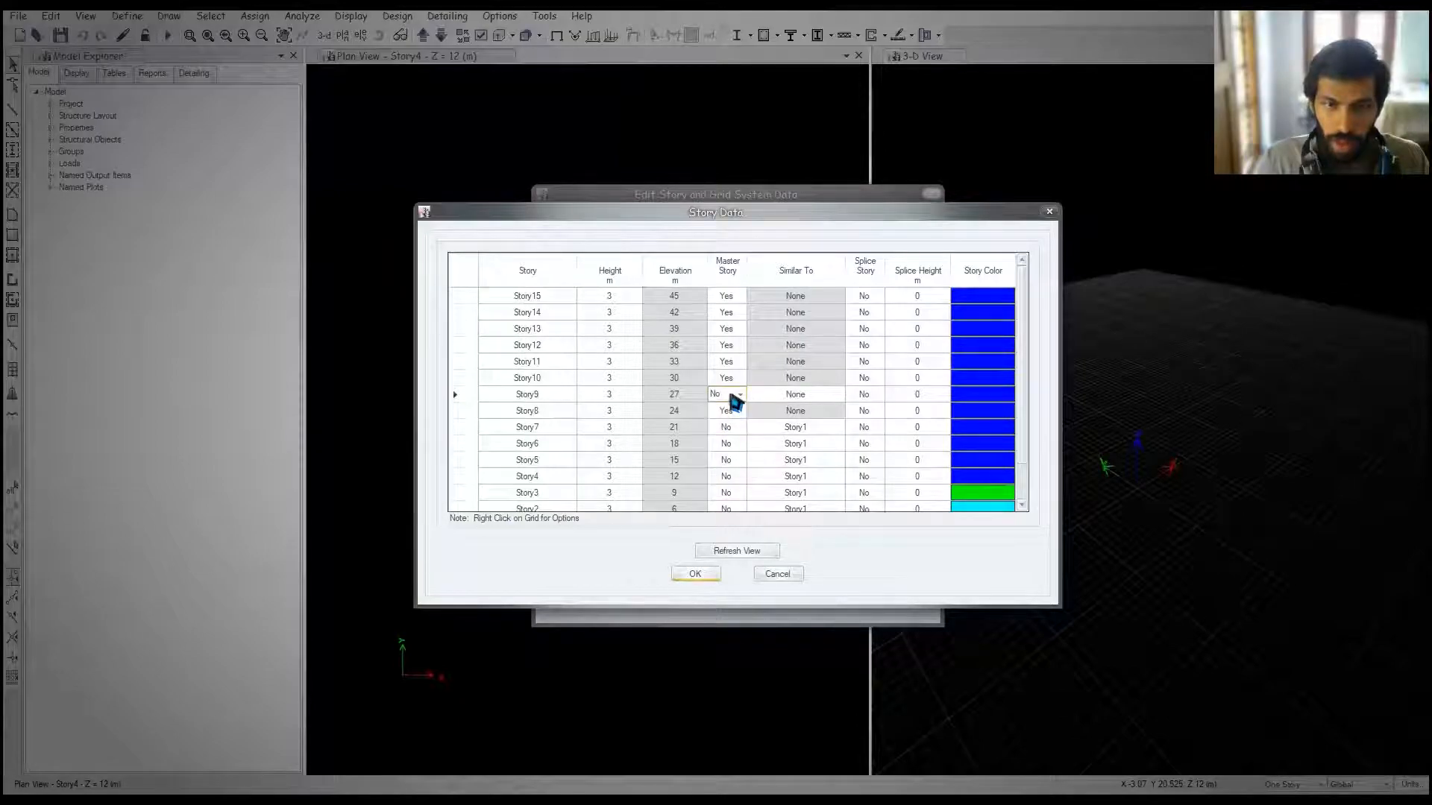
{"action": "left_click", "coordinate": [731, 379]}
{"action": "type", "text": "n"}
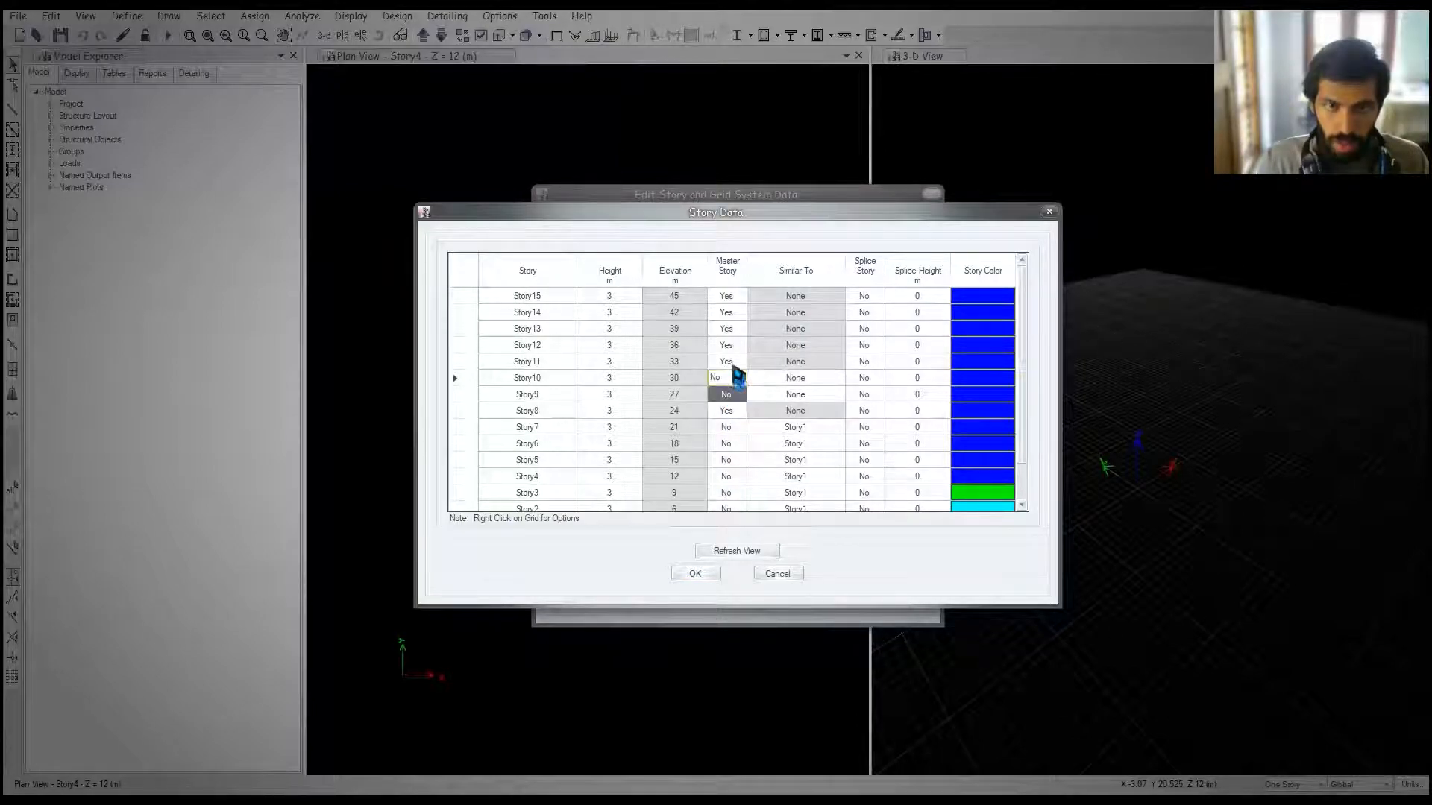
{"action": "left_click", "coordinate": [728, 362]}
{"action": "type", "text": "n"}
{"action": "left_click", "coordinate": [727, 347]}
{"action": "type", "text": "n"}
{"action": "left_click", "coordinate": [727, 331]}
{"action": "type", "text": "n"}
{"action": "left_click", "coordinate": [728, 314]}
{"action": "type", "text": "n"}
{"action": "left_click", "coordinate": [727, 298]}
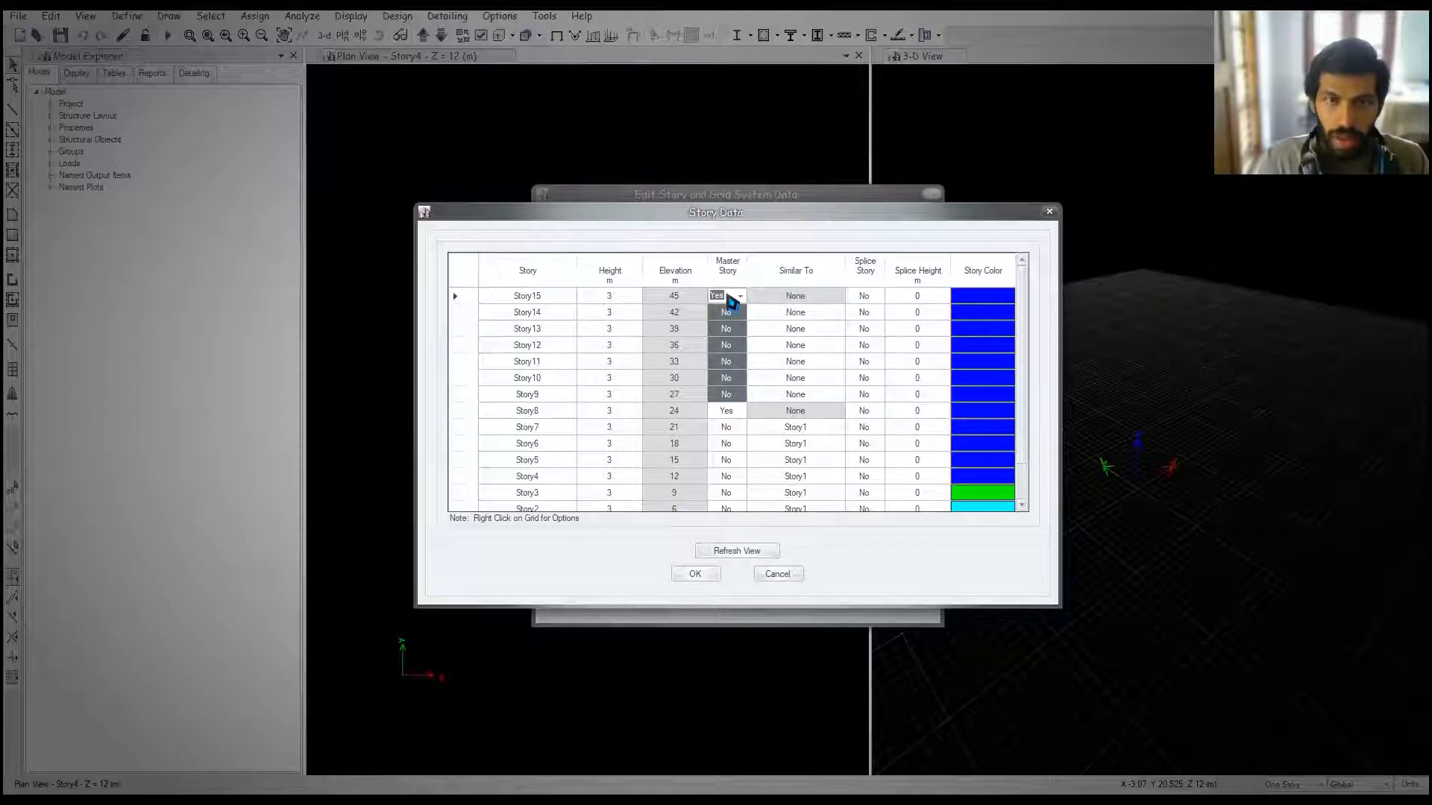
{"action": "type", "text": "n"}
Step: Set Story9 through Story14 as similar to Story8
{"action": "left_click", "coordinate": [806, 313]}
{"action": "left_click", "coordinate": [838, 313]}
{"action": "left_click", "coordinate": [811, 331]}
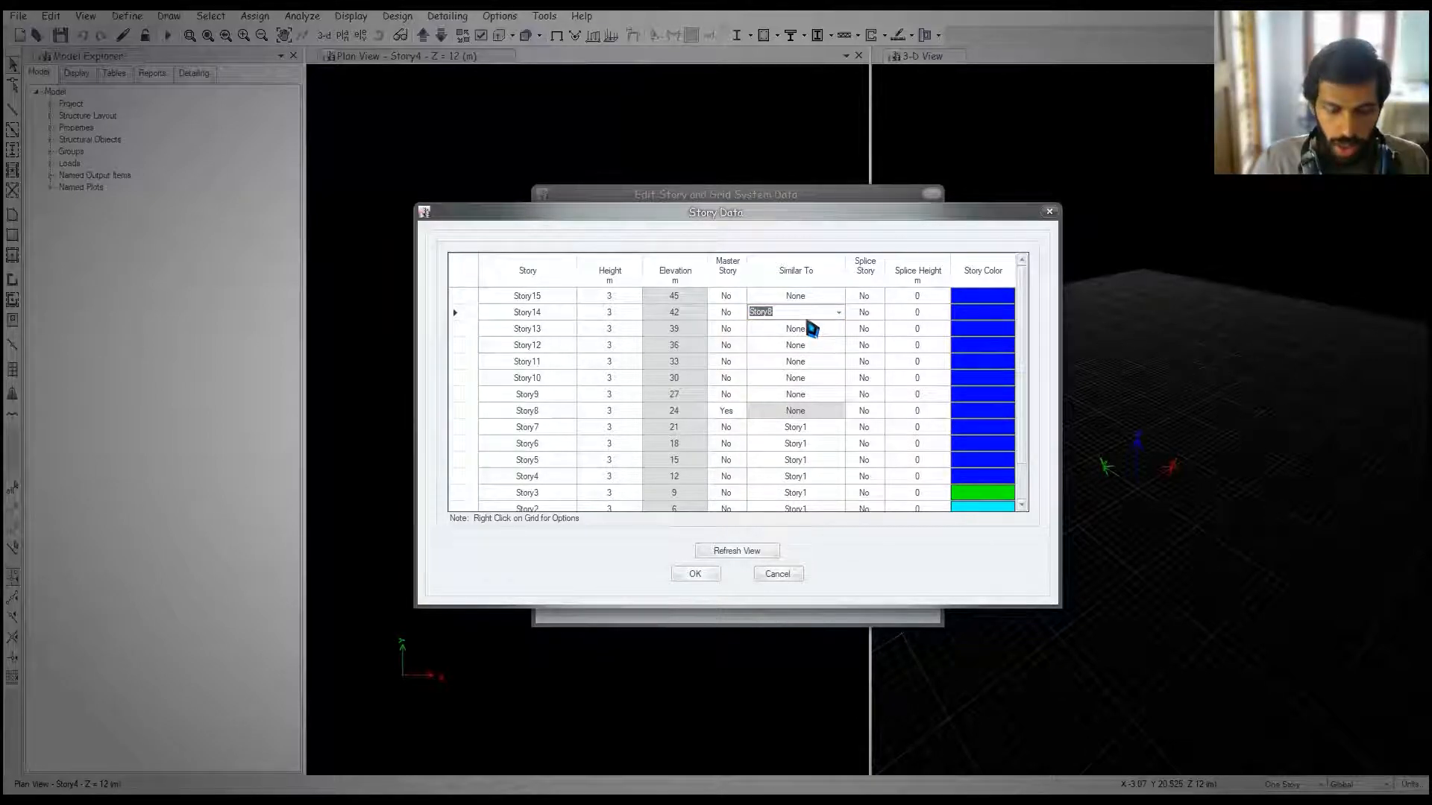
{"action": "left_click", "coordinate": [801, 330]}
{"action": "type", "text": "s"}
{"action": "left_click", "coordinate": [799, 346]}
{"action": "type", "text": "s"}
{"action": "left_click", "coordinate": [796, 361]}
{"action": "type", "text": "s"}
{"action": "left_click", "coordinate": [795, 379]}
{"action": "type", "text": "s"}
{"action": "left_click", "coordinate": [799, 394]}
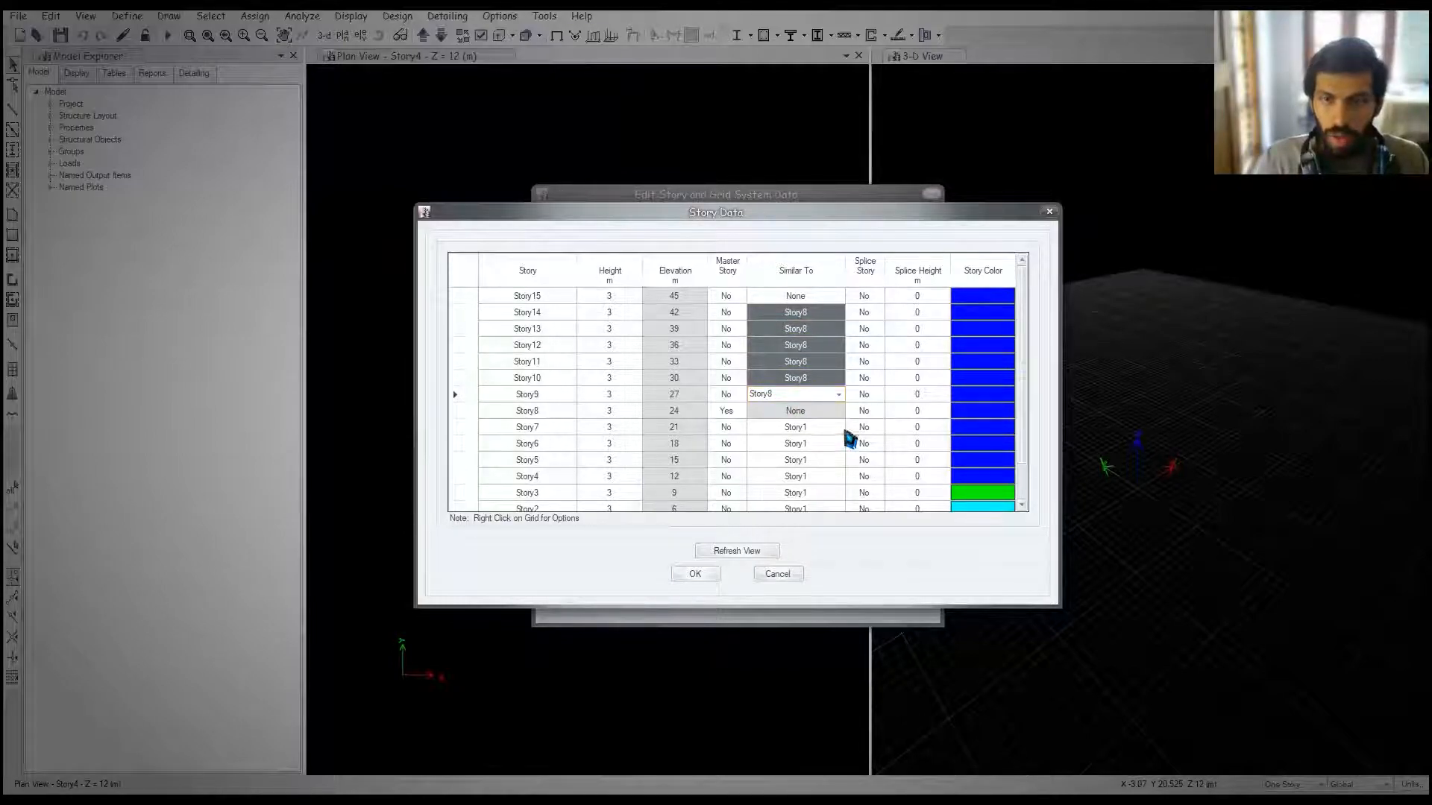
Step: Refresh the view, accept the story and grid data, and check the plan assignments in the whiteboard notes
{"action": "left_click", "coordinate": [746, 552]}
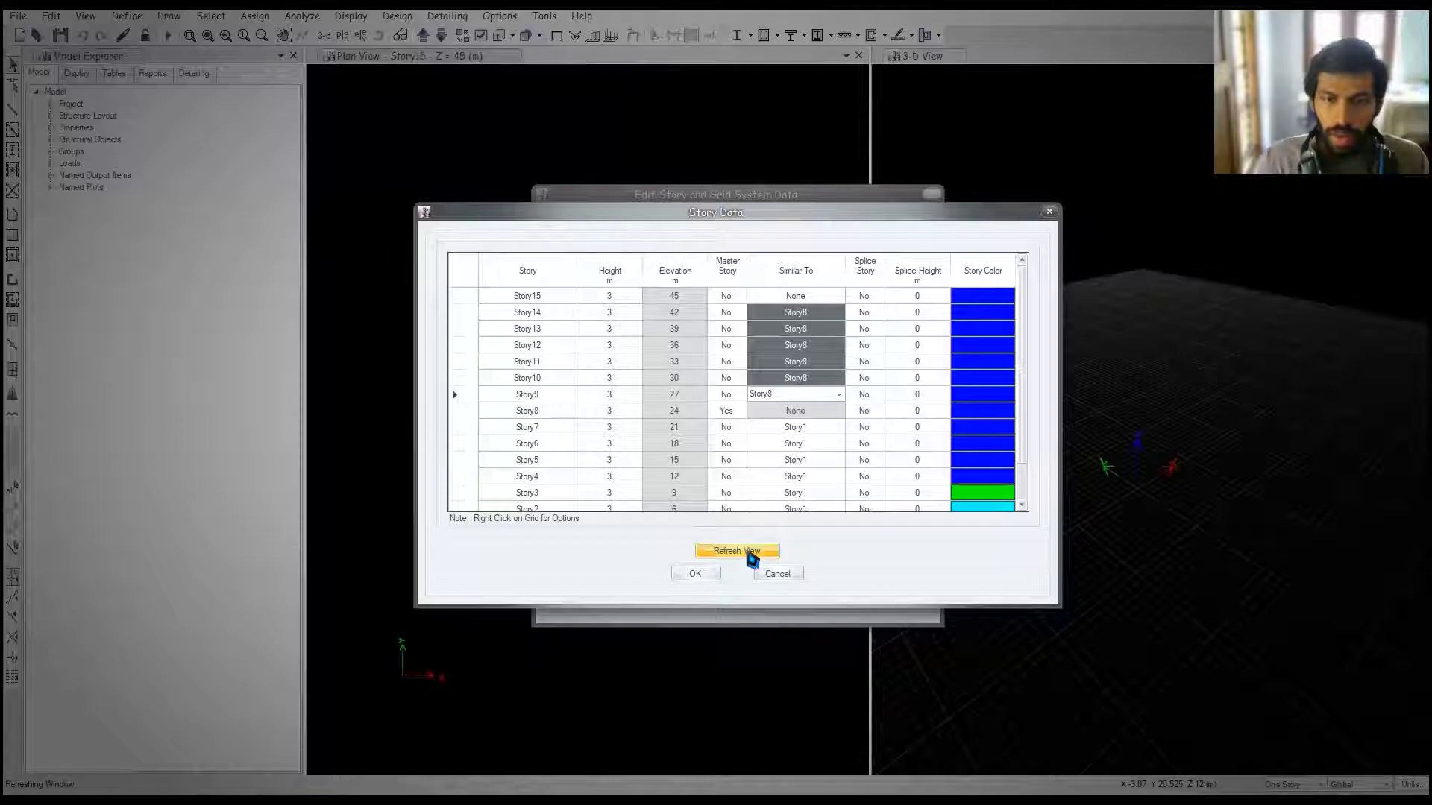
{"action": "left_click", "coordinate": [695, 575]}
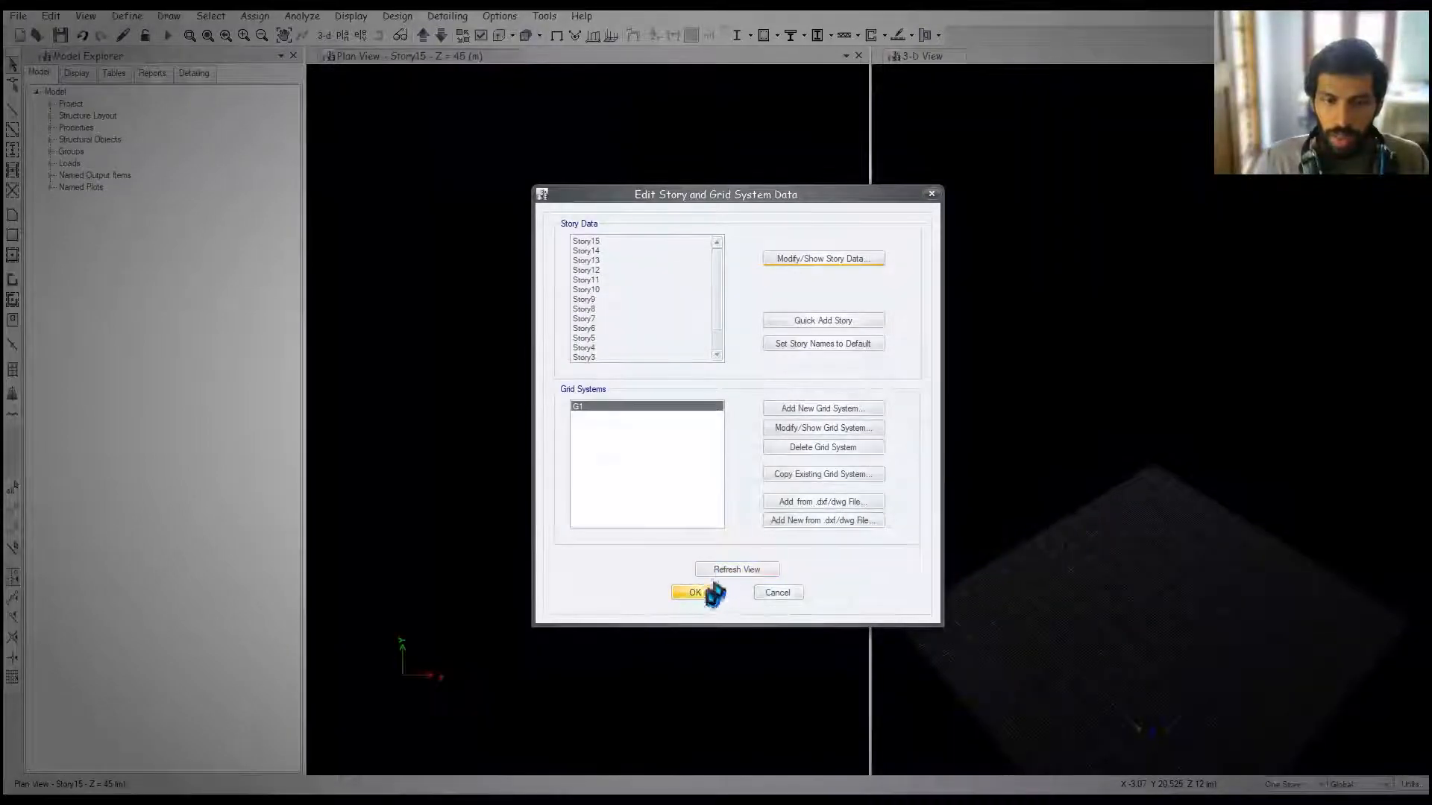
{"action": "left_click", "coordinate": [712, 593]}
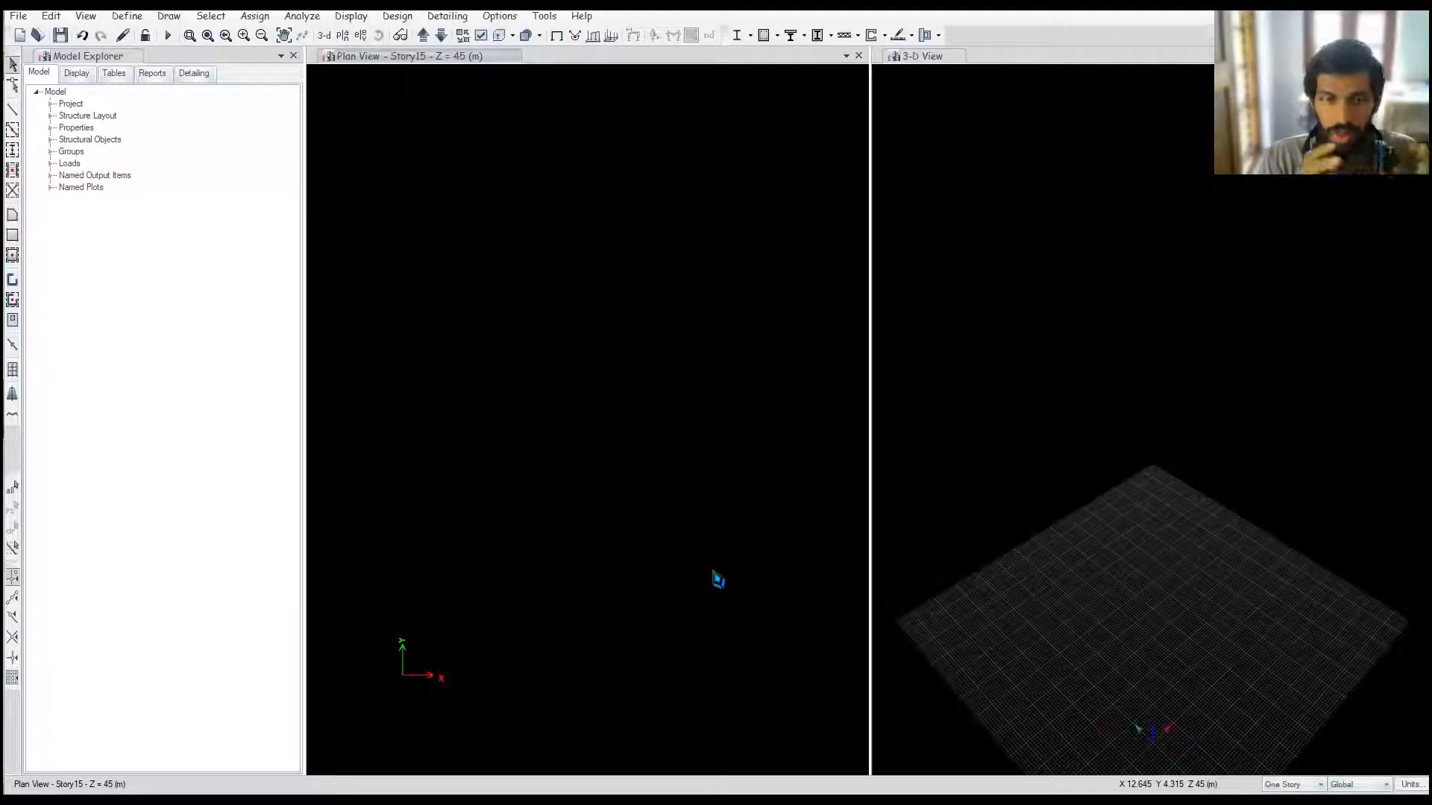
{"action": "key", "text": "alt+Tab"}
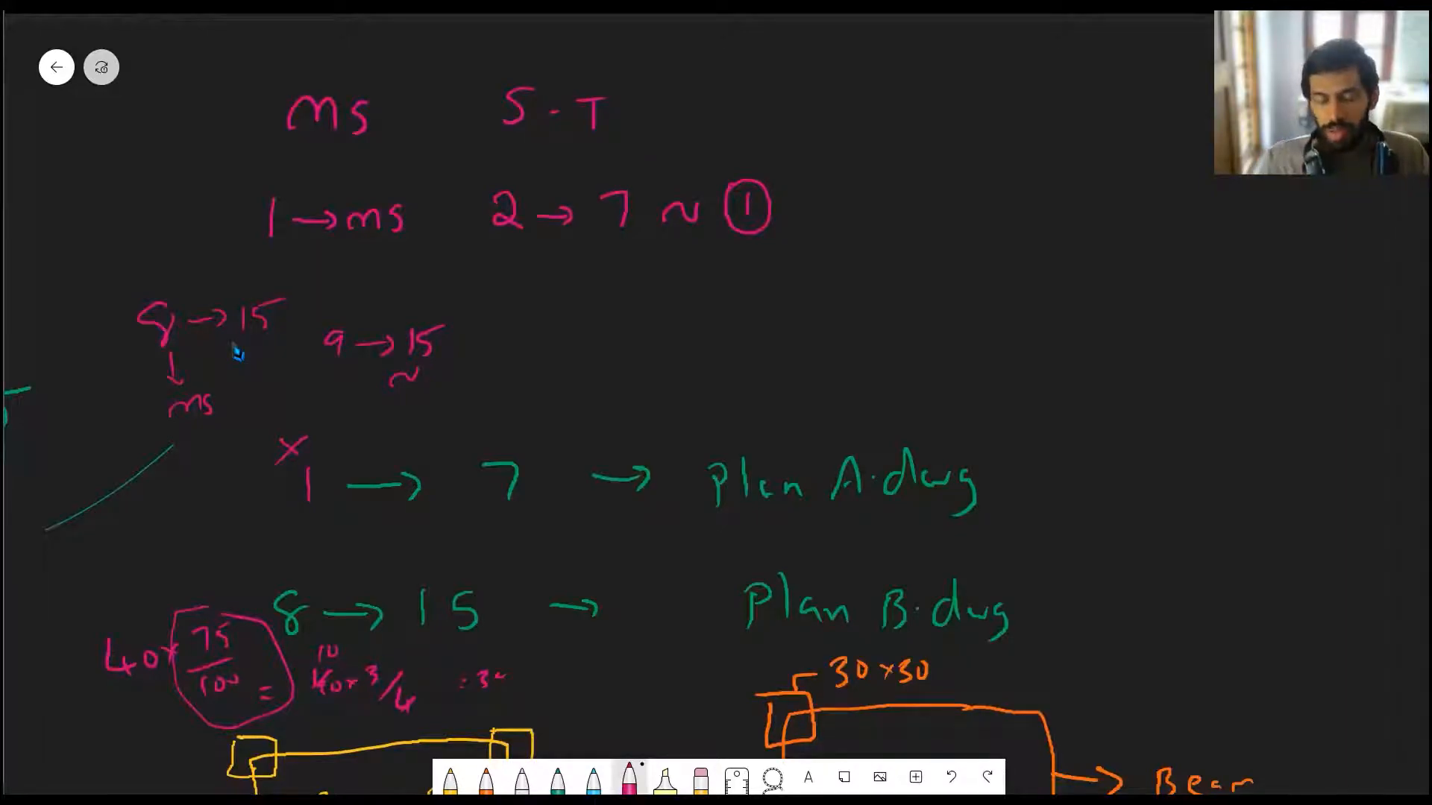
{"action": "key", "text": "alt+Tab"}
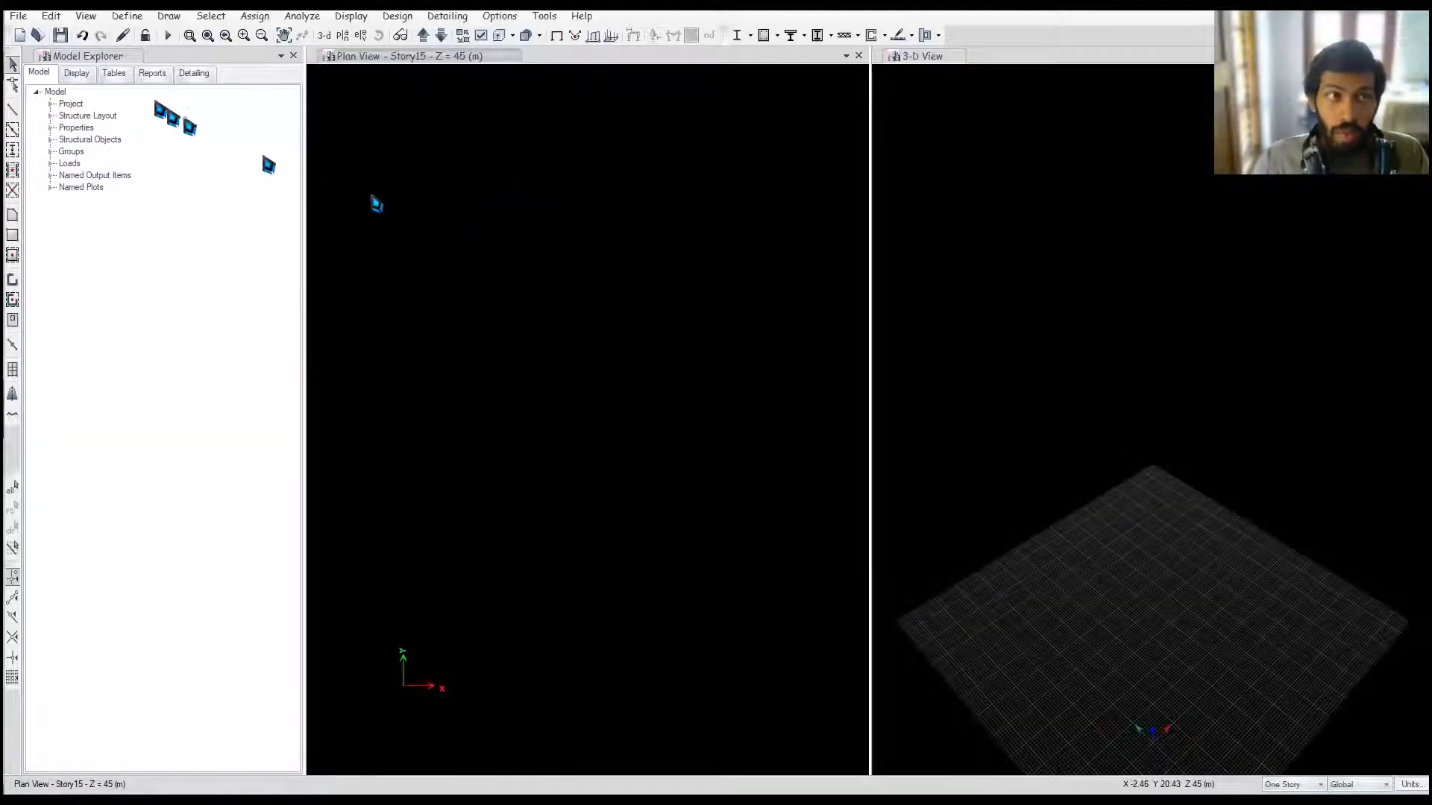
Step: Import plan a.dxf from the Desktop as an architectural plan on Story1
{"action": "left_click", "coordinate": [18, 16]}
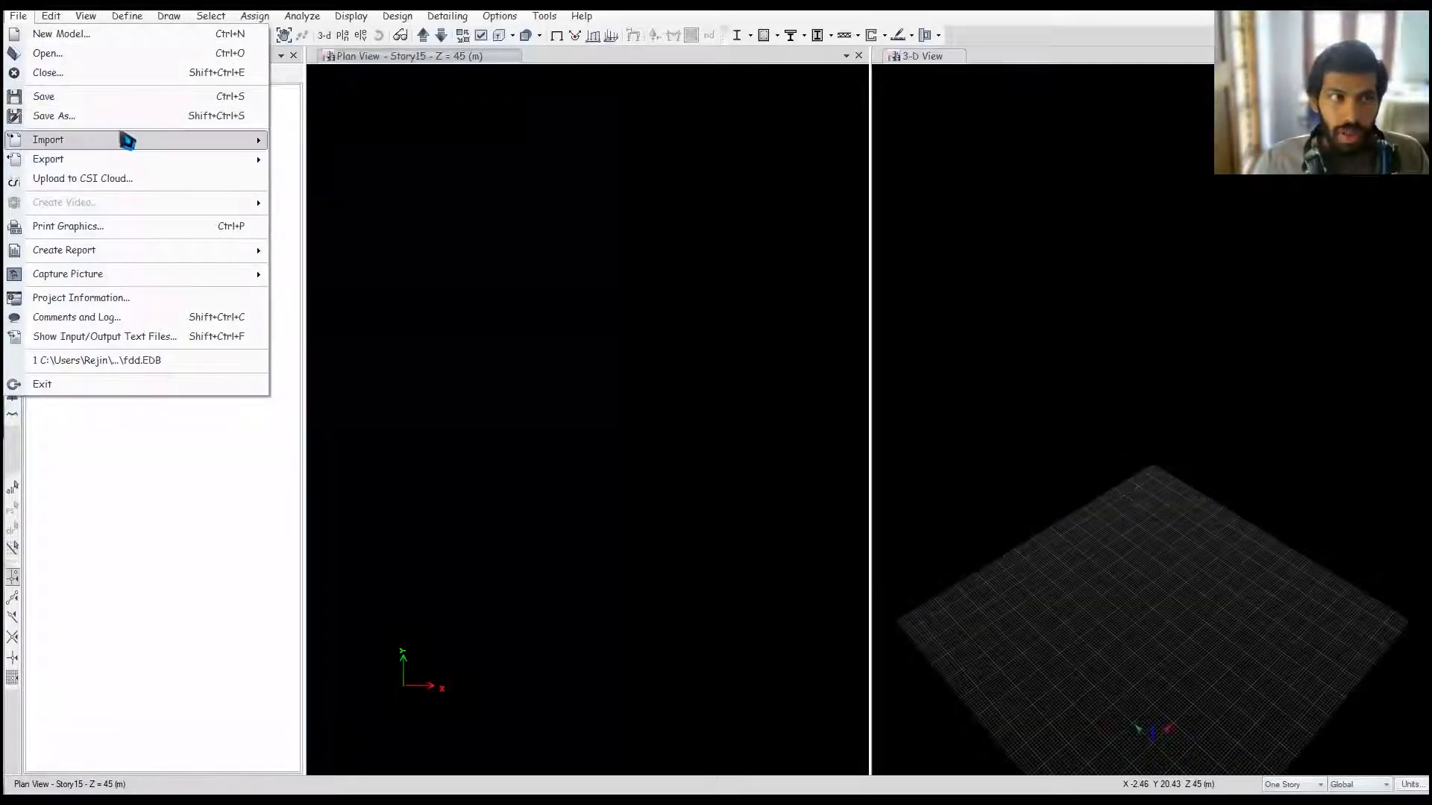
{"action": "mouse_move", "coordinate": [160, 141]}
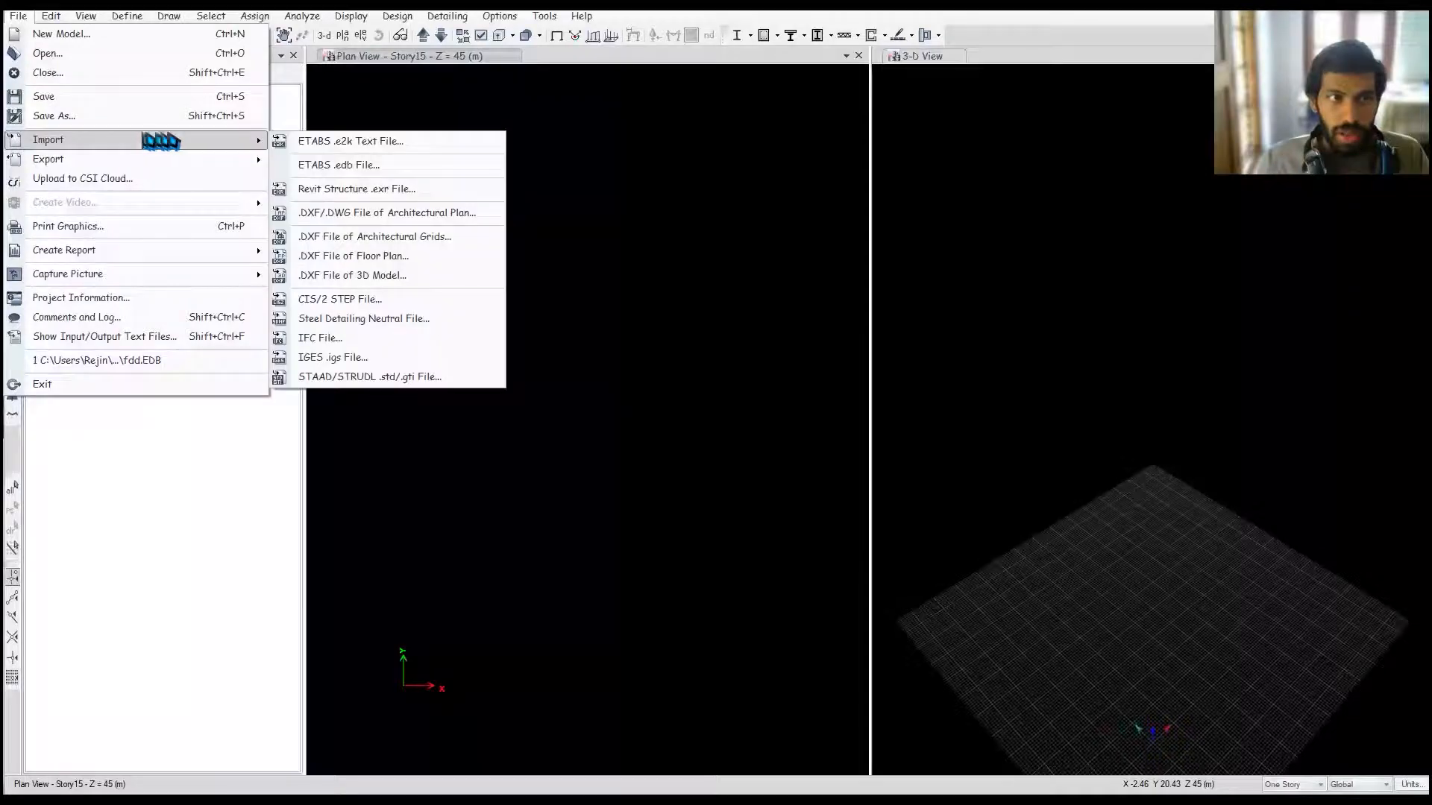
{"action": "left_click", "coordinate": [455, 216]}
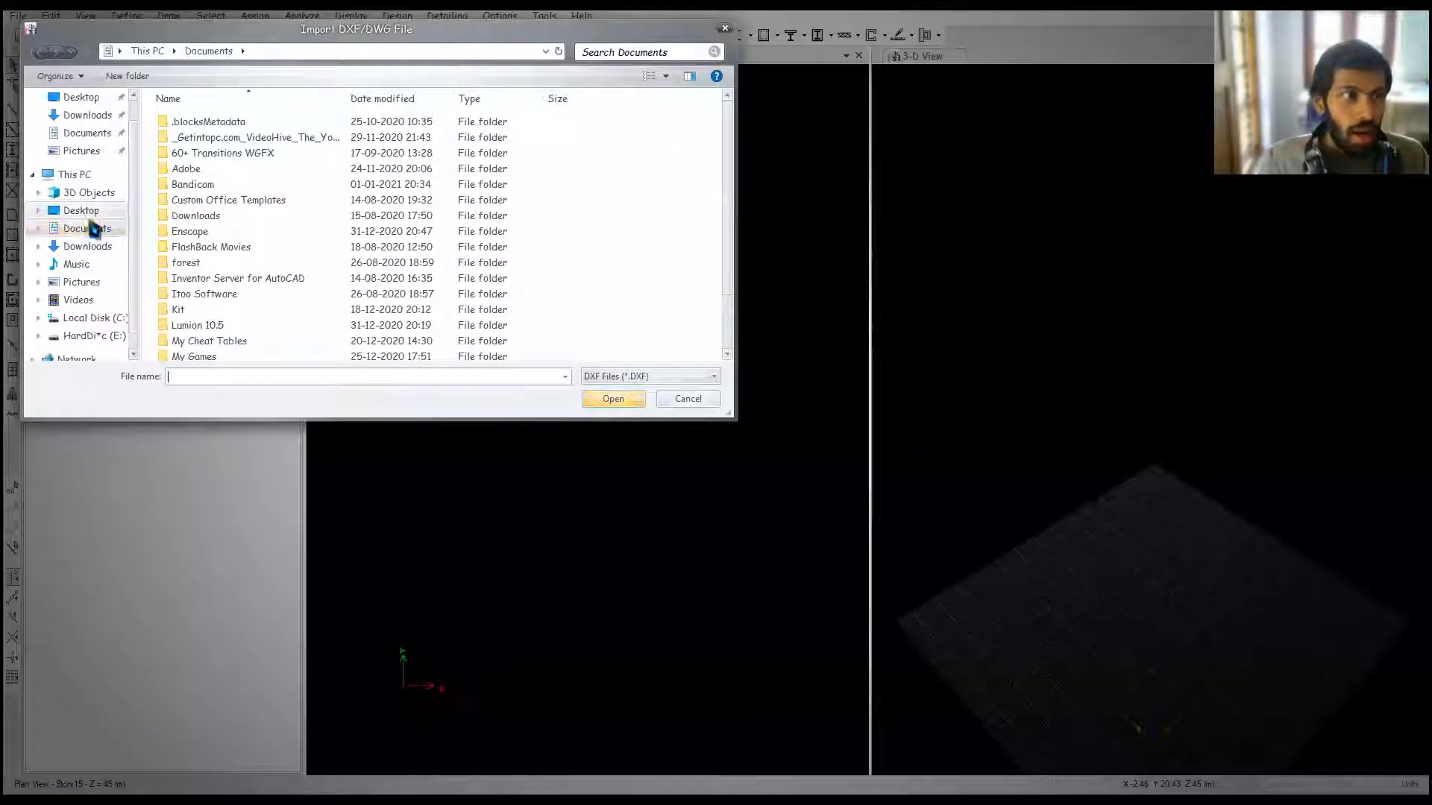
{"action": "left_click", "coordinate": [99, 210]}
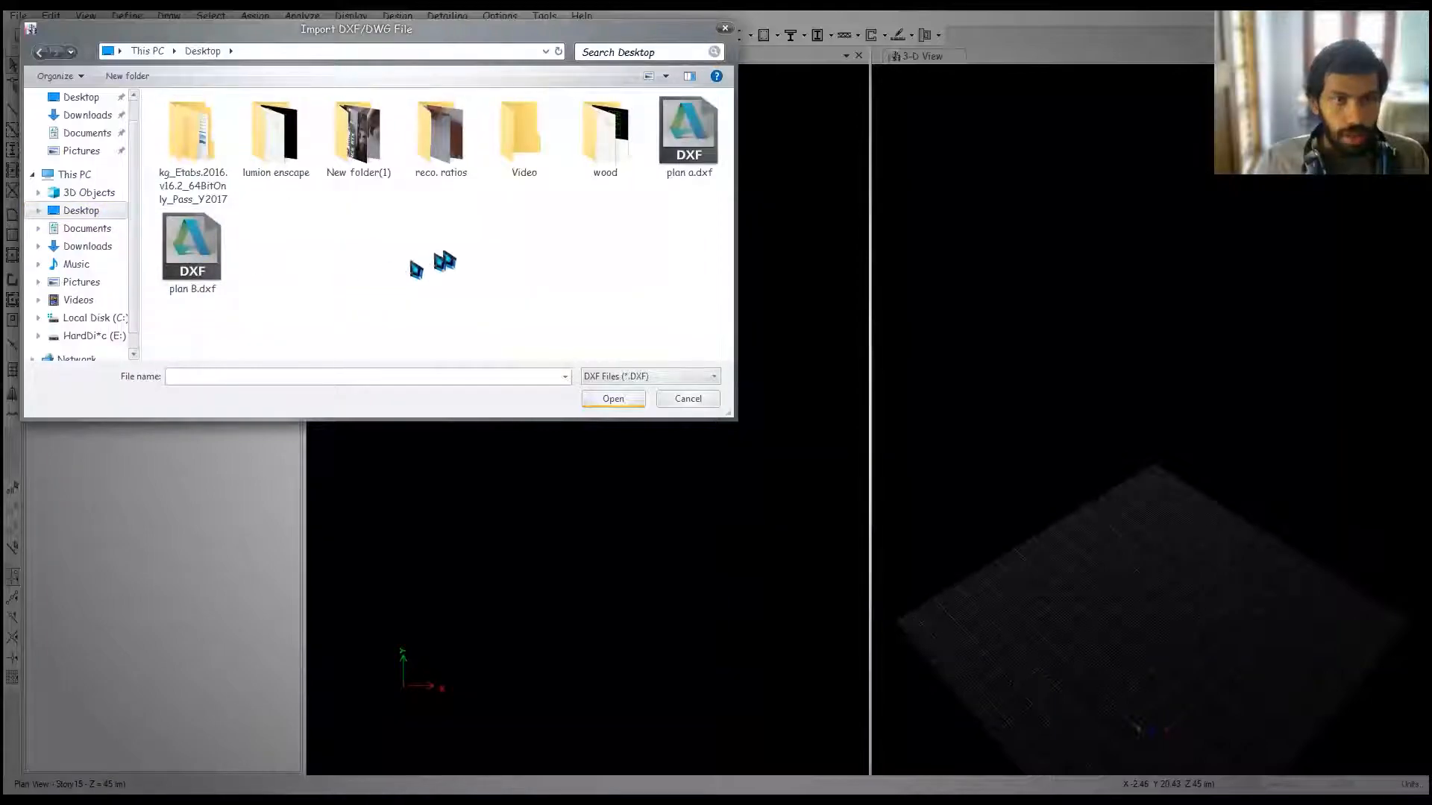
{"action": "double_click", "coordinate": [684, 135]}
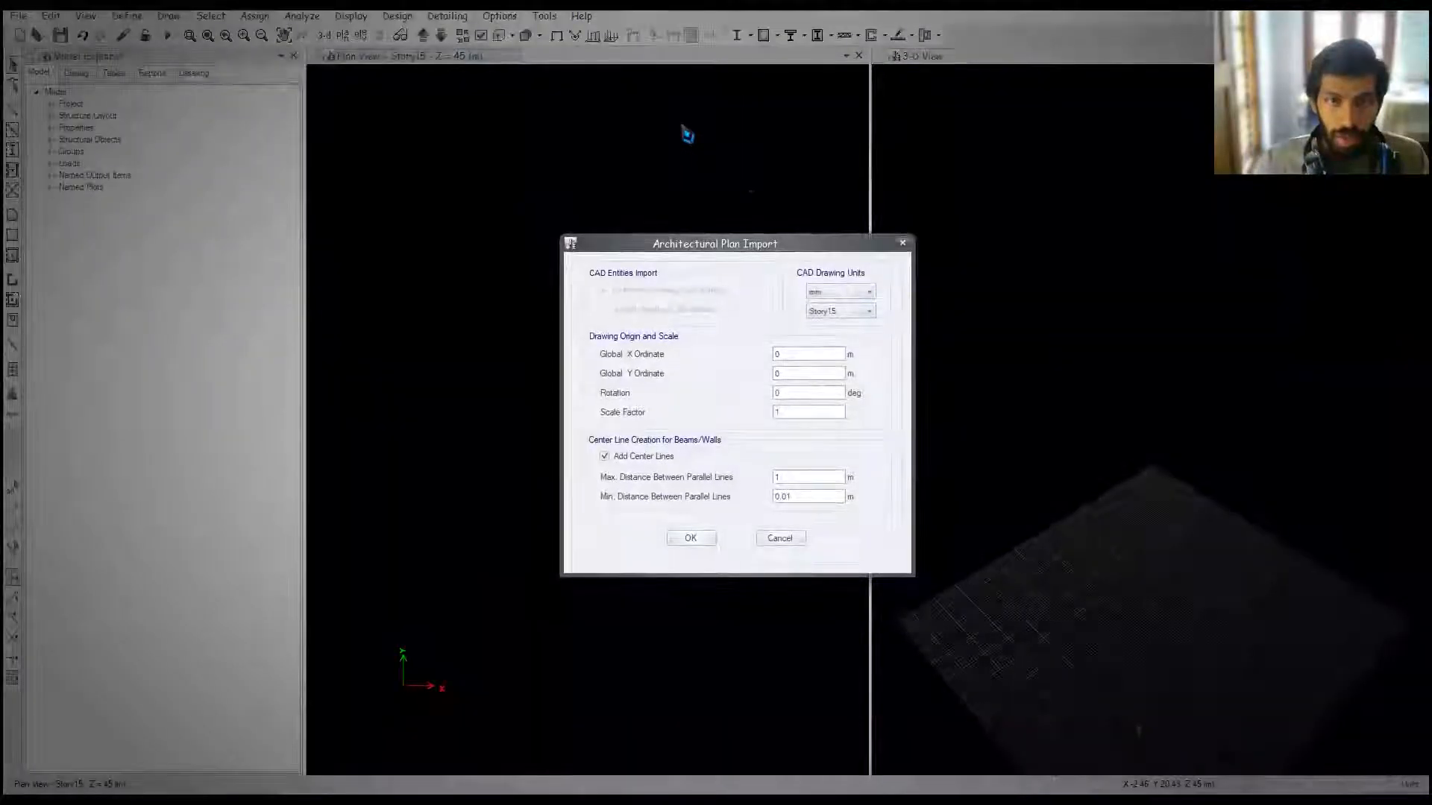
{"action": "left_click", "coordinate": [842, 293]}
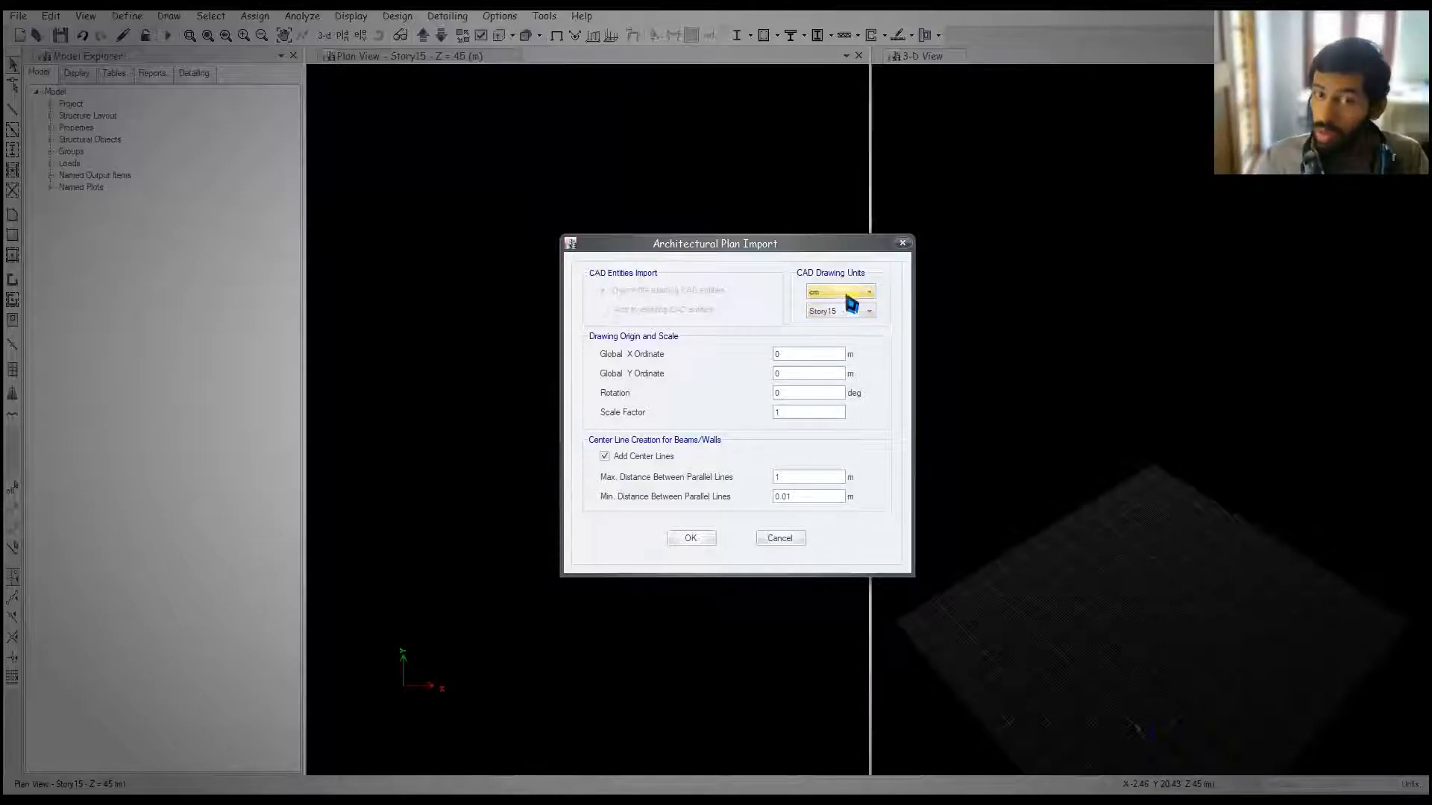
{"action": "left_click", "coordinate": [850, 312]}
{"action": "left_click", "coordinate": [846, 460]}
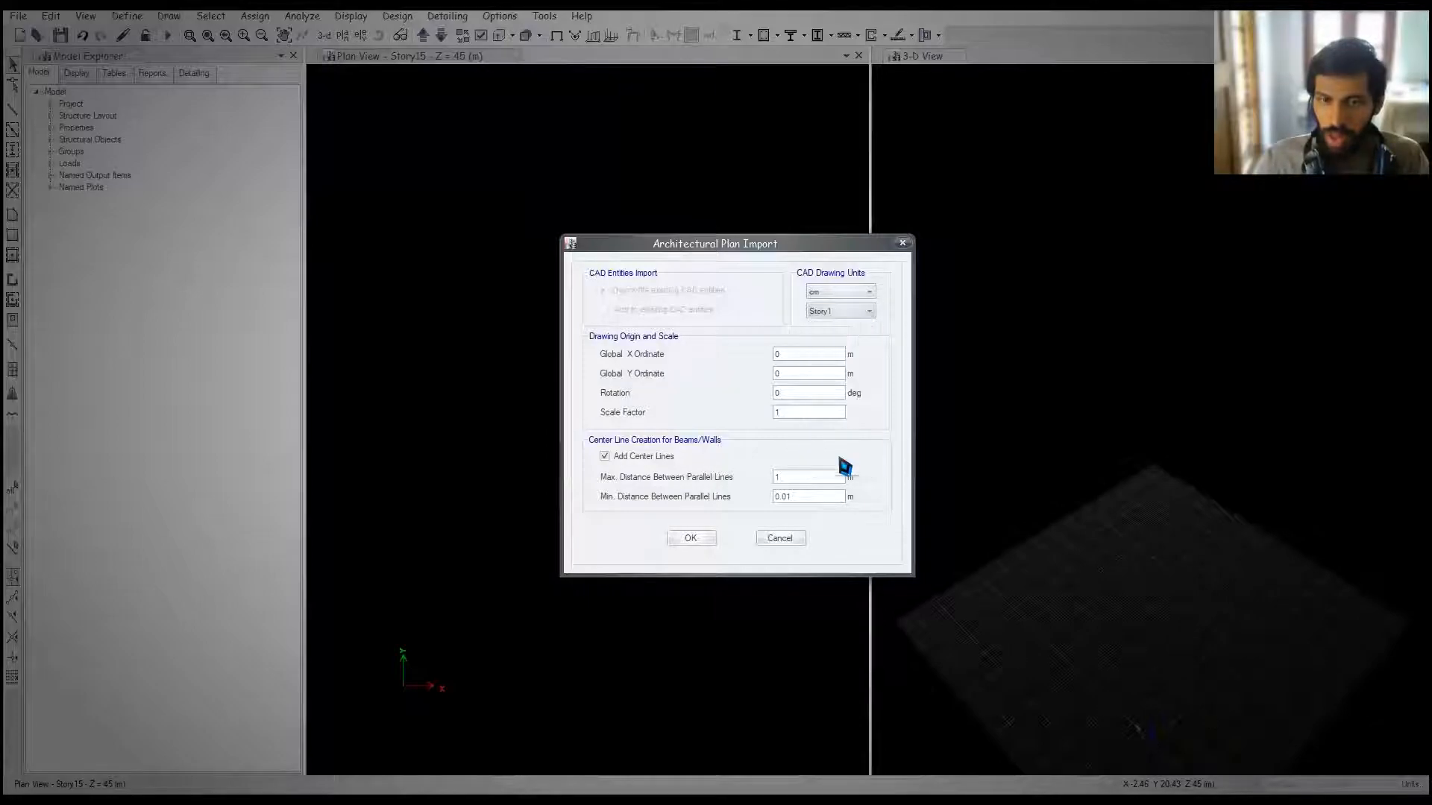
{"action": "left_click", "coordinate": [704, 537]}
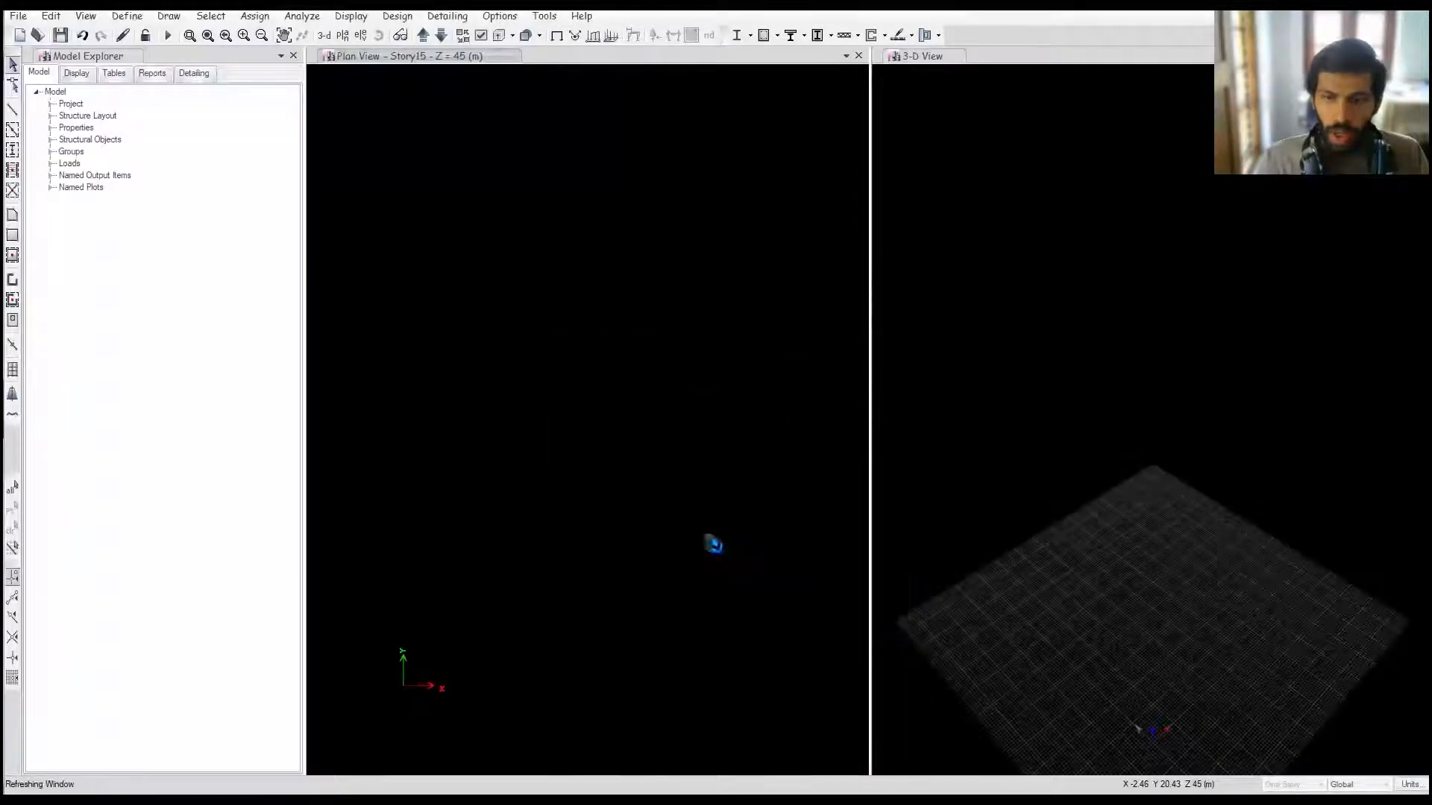
Step: Set the screen display colors to the white background scheme
{"action": "middle_click_drag", "start_coordinate": [1157, 585], "coordinate": [1097, 432]}
{"action": "left_click", "coordinate": [499, 15]}
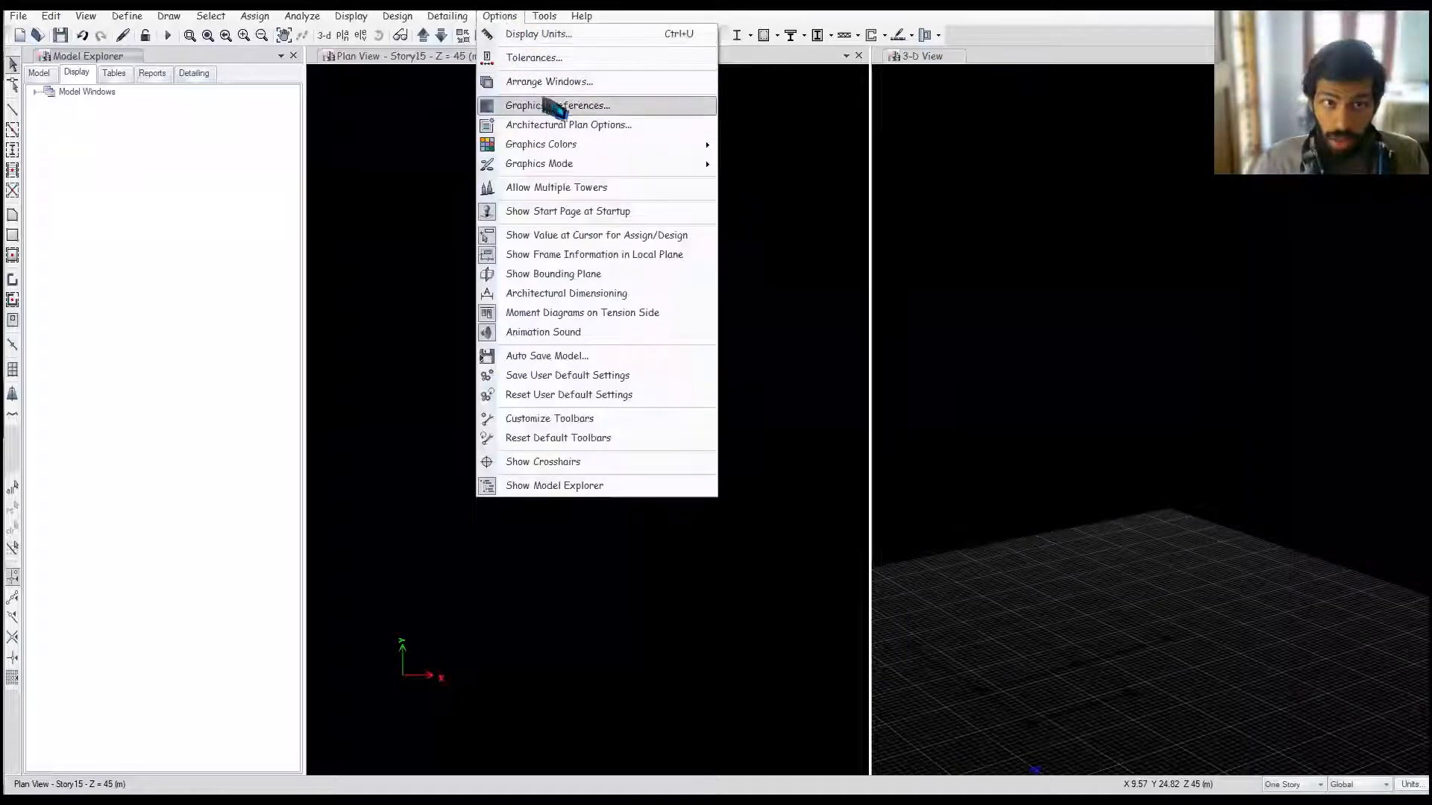
{"action": "mouse_move", "coordinate": [661, 147]}
{"action": "left_click", "coordinate": [775, 148]}
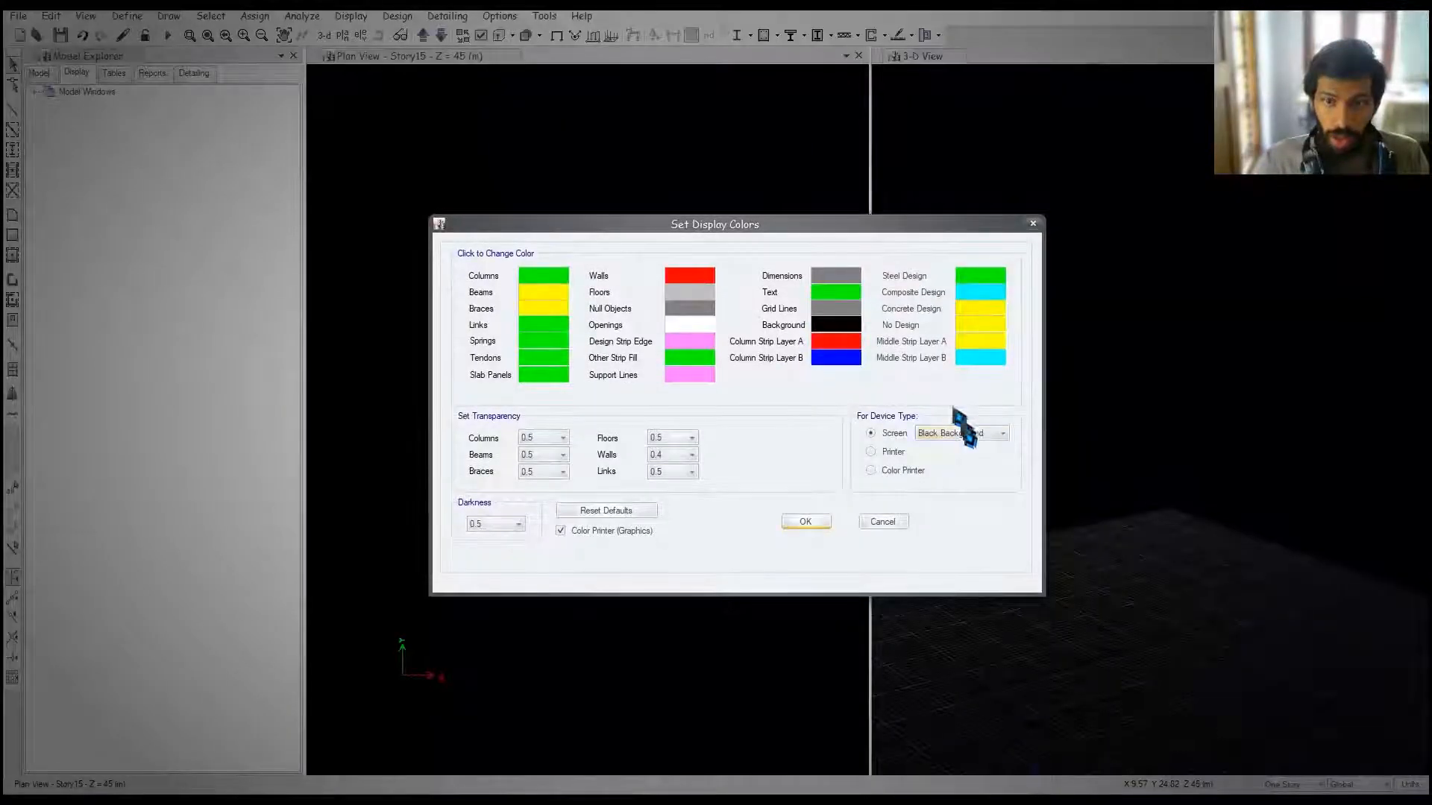
{"action": "left_click", "coordinate": [961, 430]}
{"action": "left_click", "coordinate": [943, 456]}
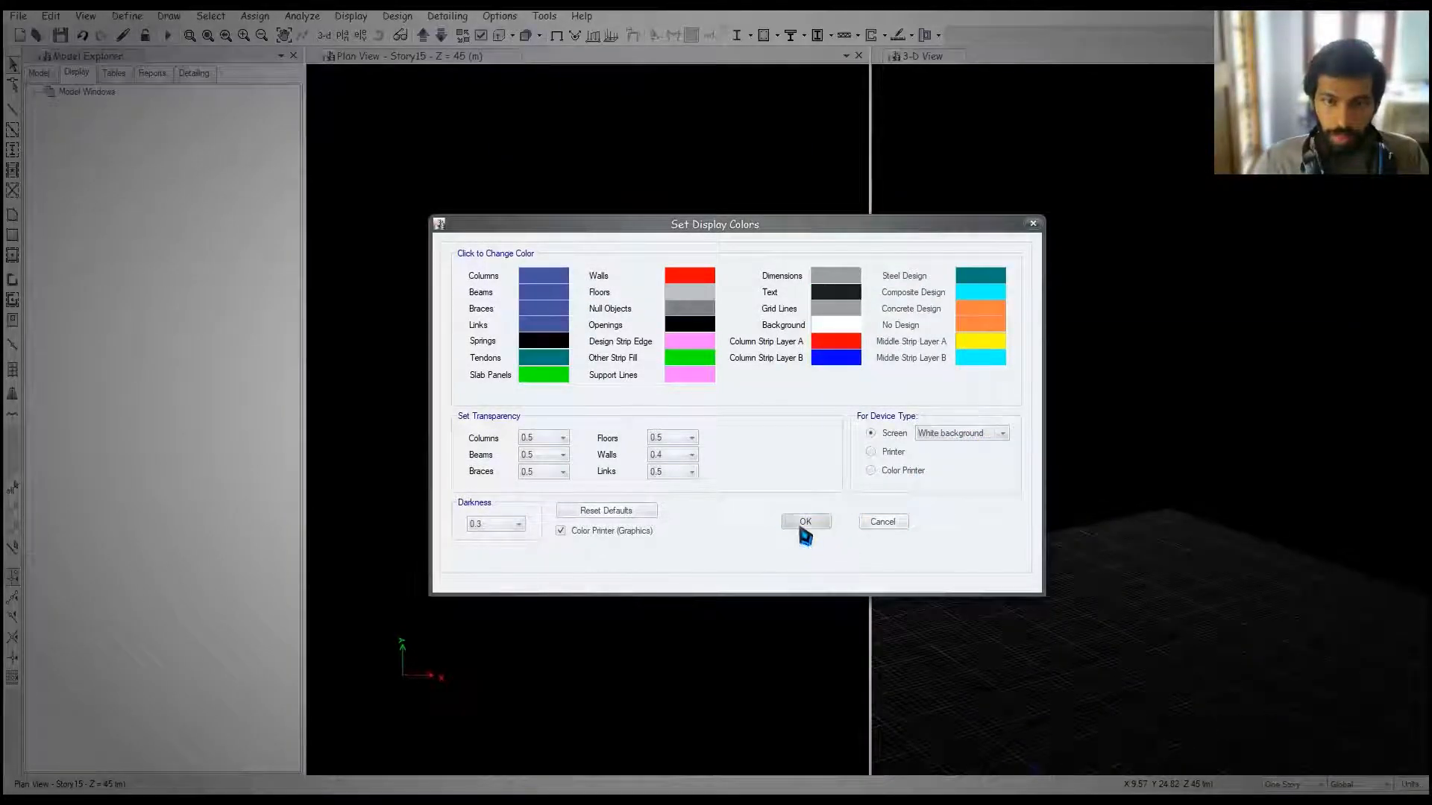
{"action": "left_click", "coordinate": [803, 521]}
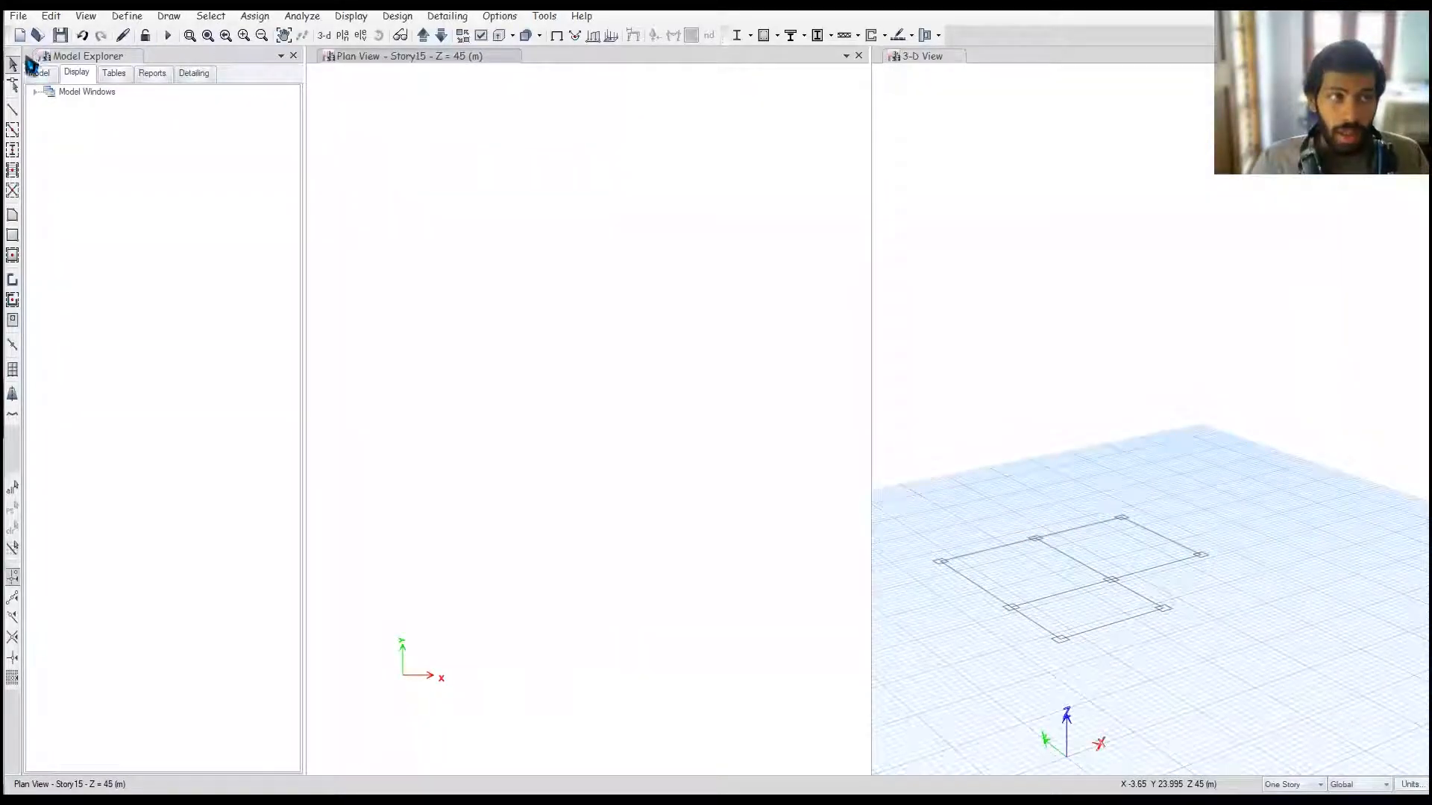
Step: Import plan B.dxf as an architectural plan on Story15, adding it to the existing CAD entities
{"action": "left_click", "coordinate": [18, 17]}
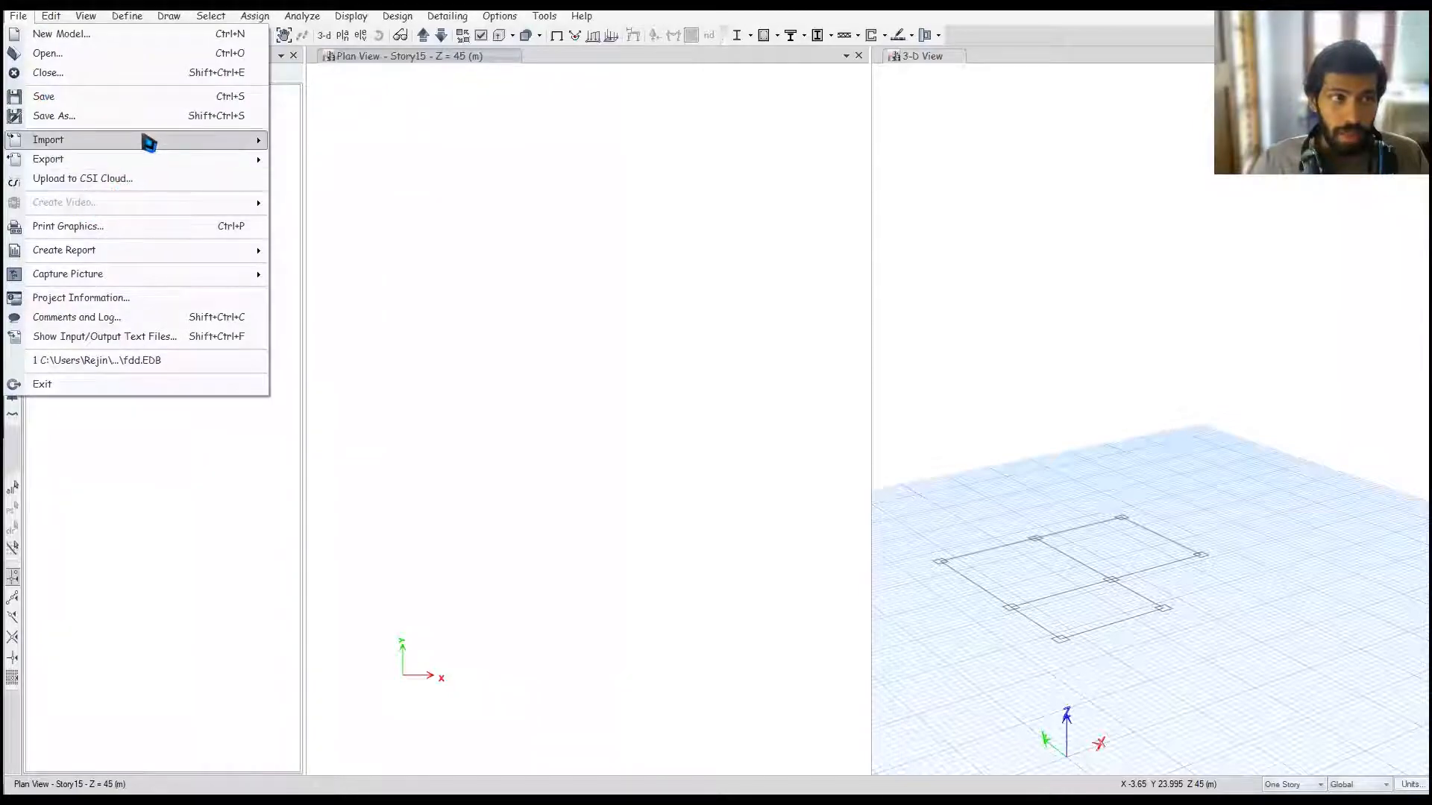
{"action": "mouse_move", "coordinate": [147, 140]}
{"action": "left_click", "coordinate": [441, 215]}
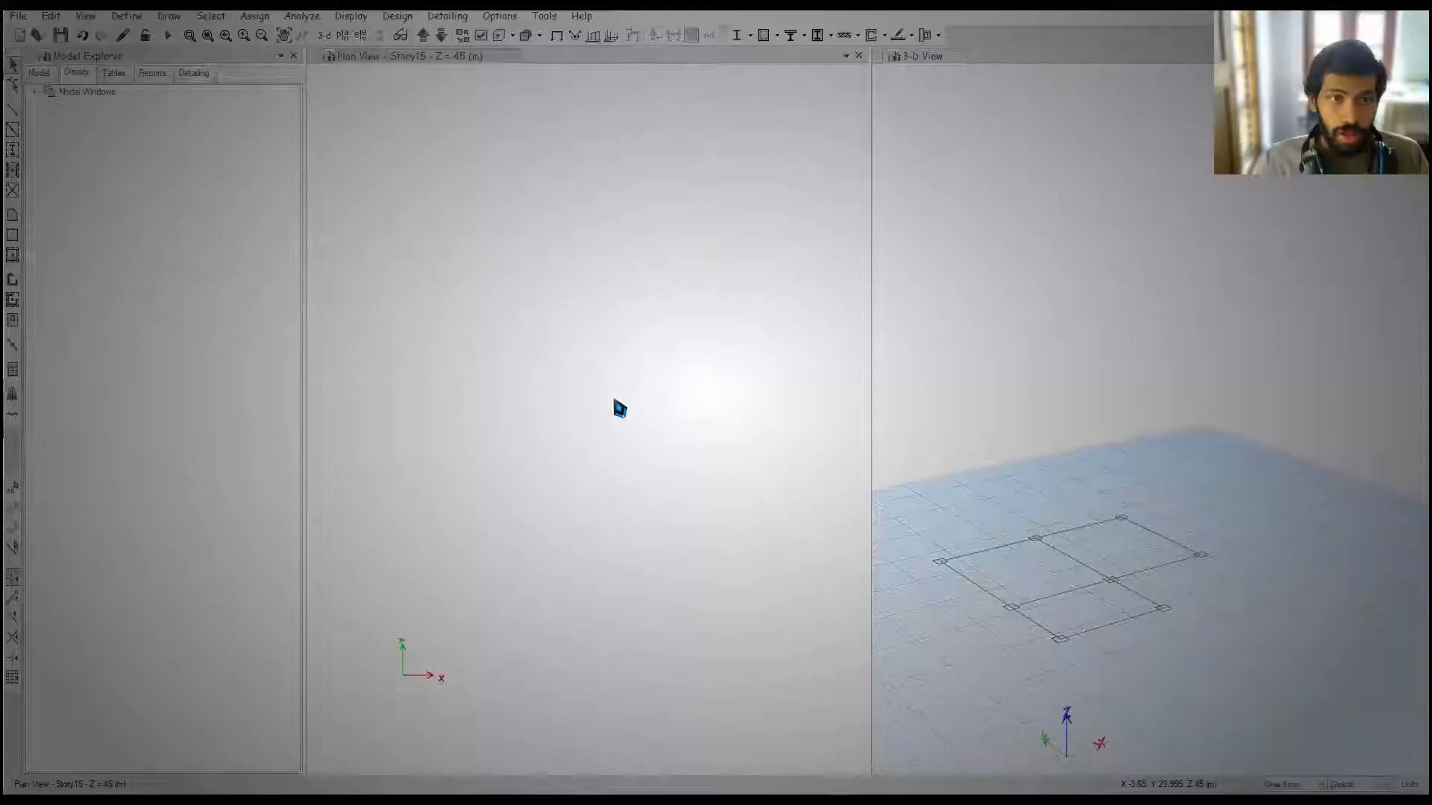
{"action": "double_click", "coordinate": [193, 250]}
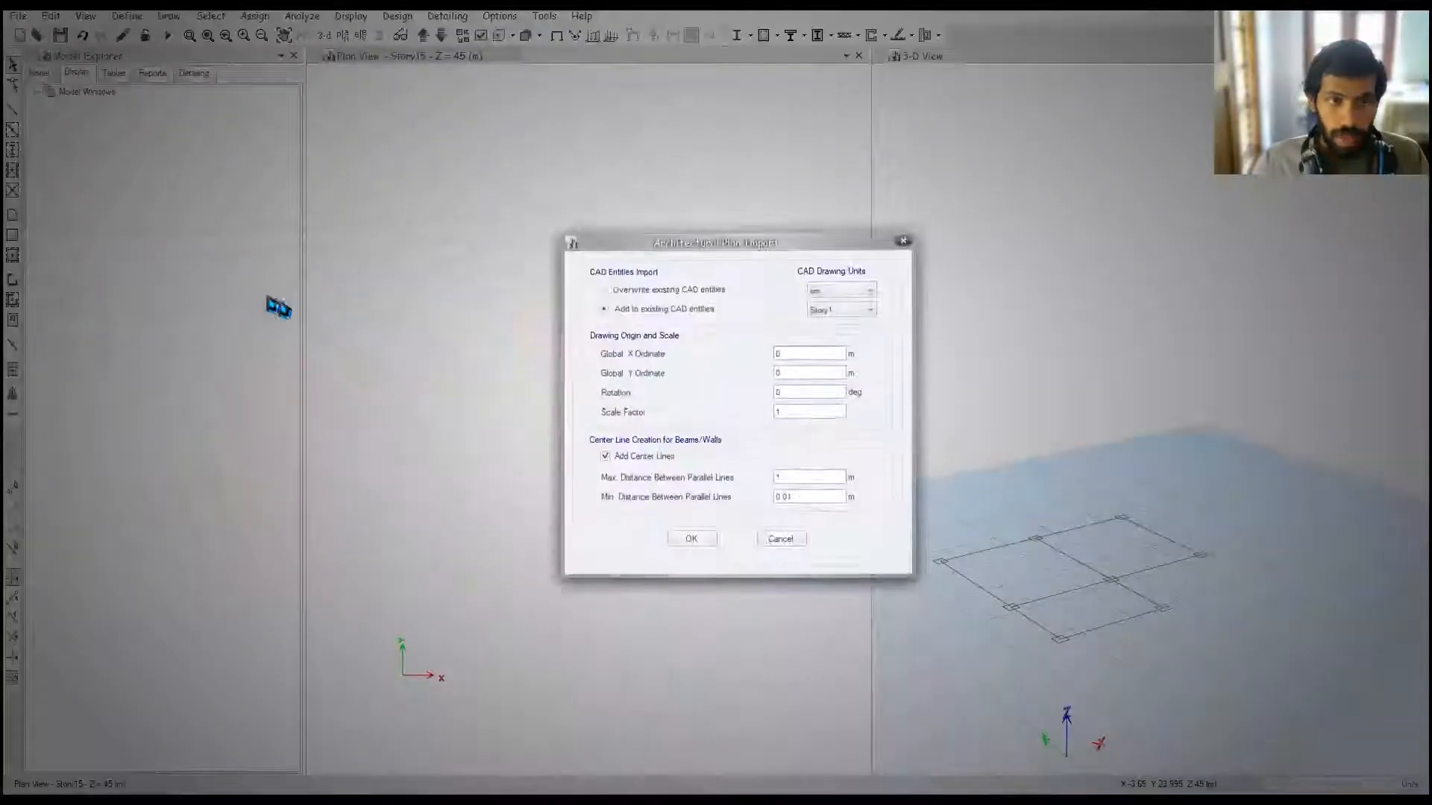
{"action": "left_click", "coordinate": [832, 313]}
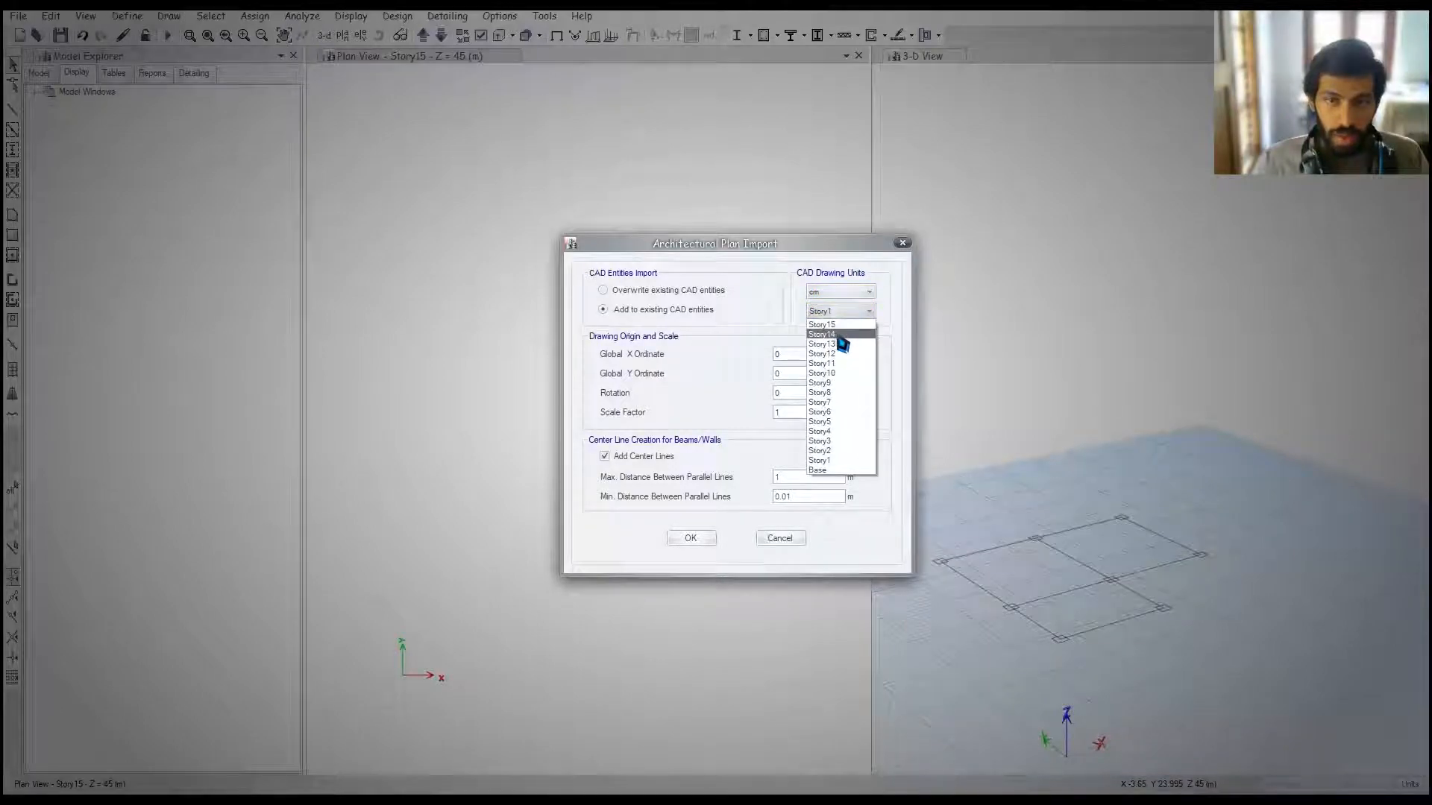
{"action": "left_click", "coordinate": [824, 325]}
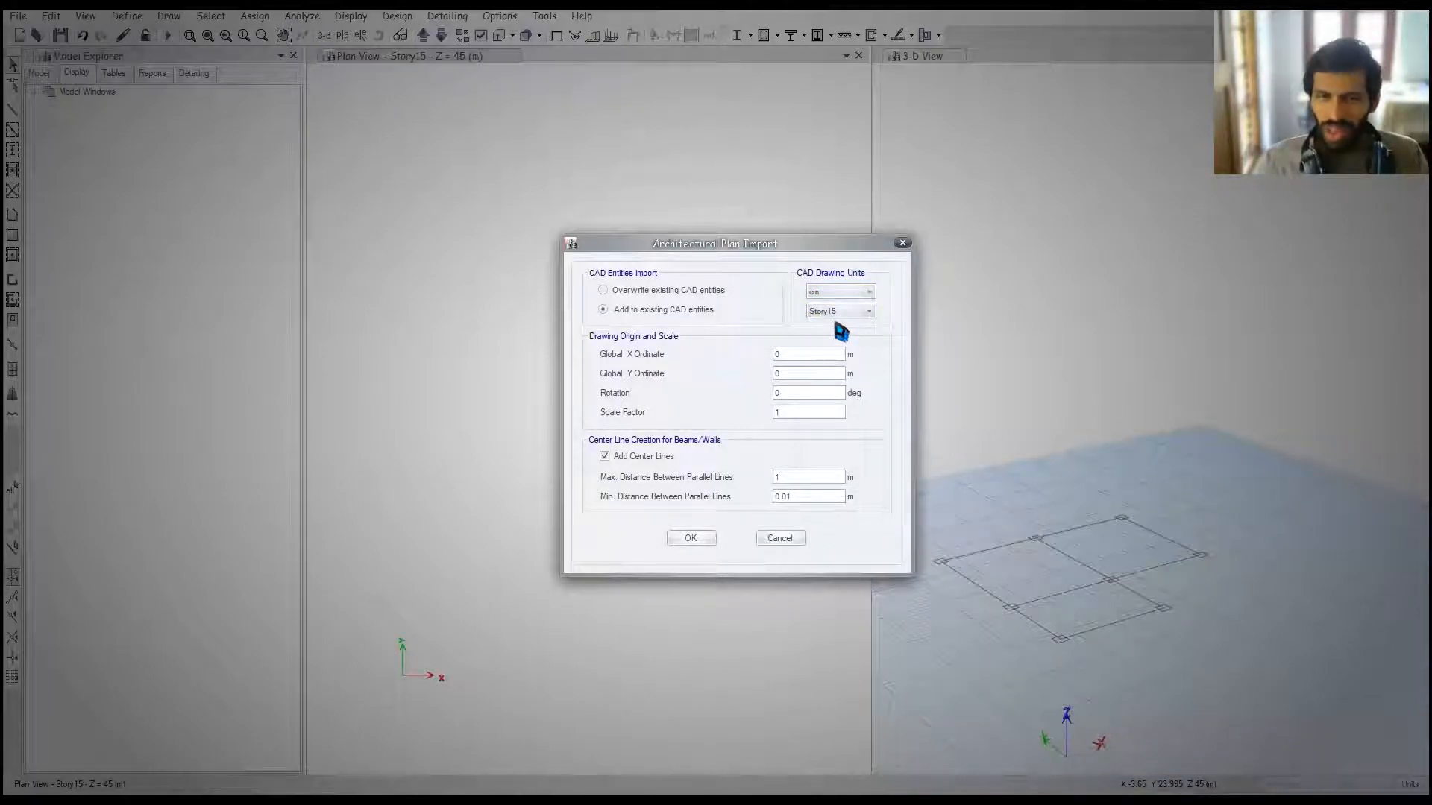
{"action": "left_click", "coordinate": [837, 312]}
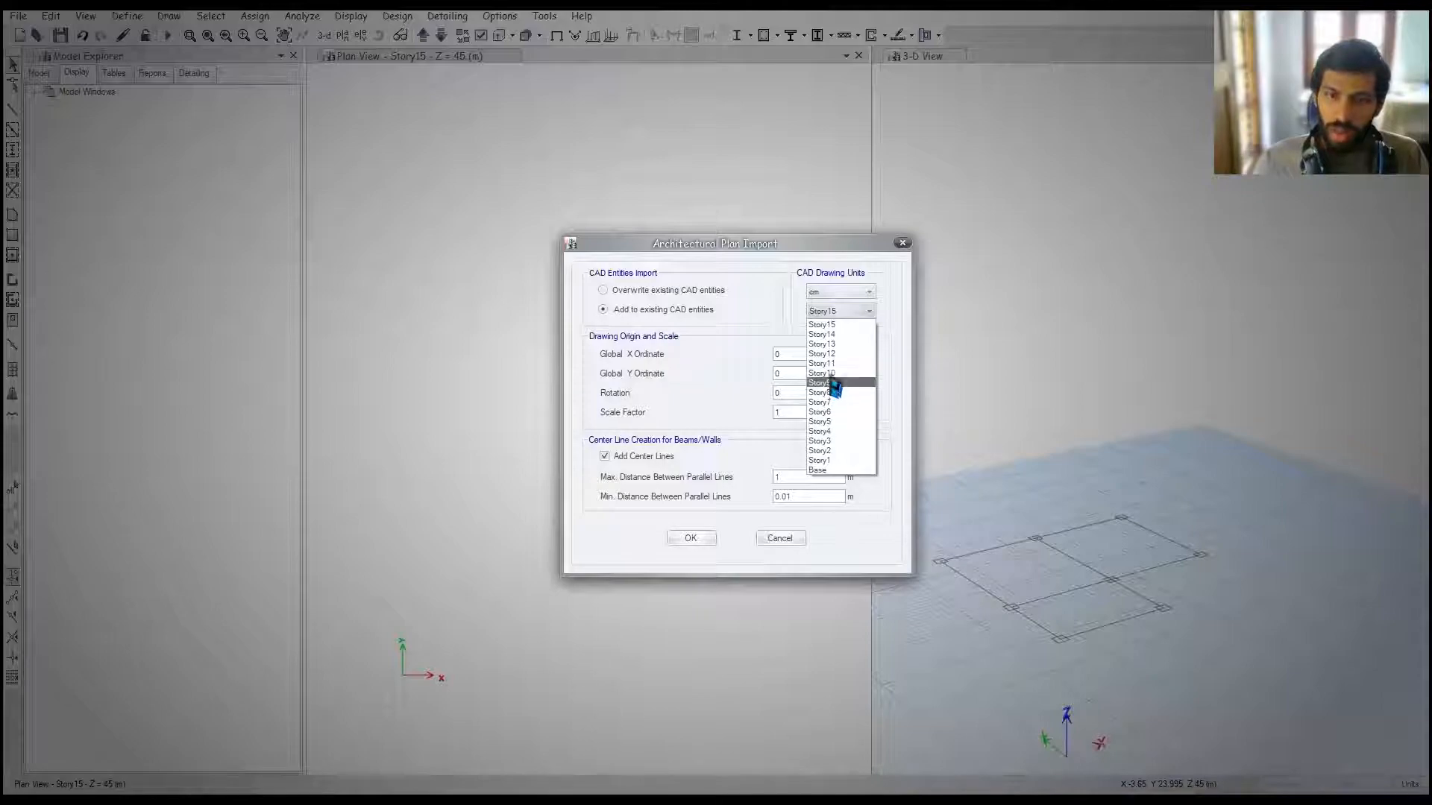
{"action": "left_click", "coordinate": [838, 326]}
{"action": "left_click", "coordinate": [701, 543]}
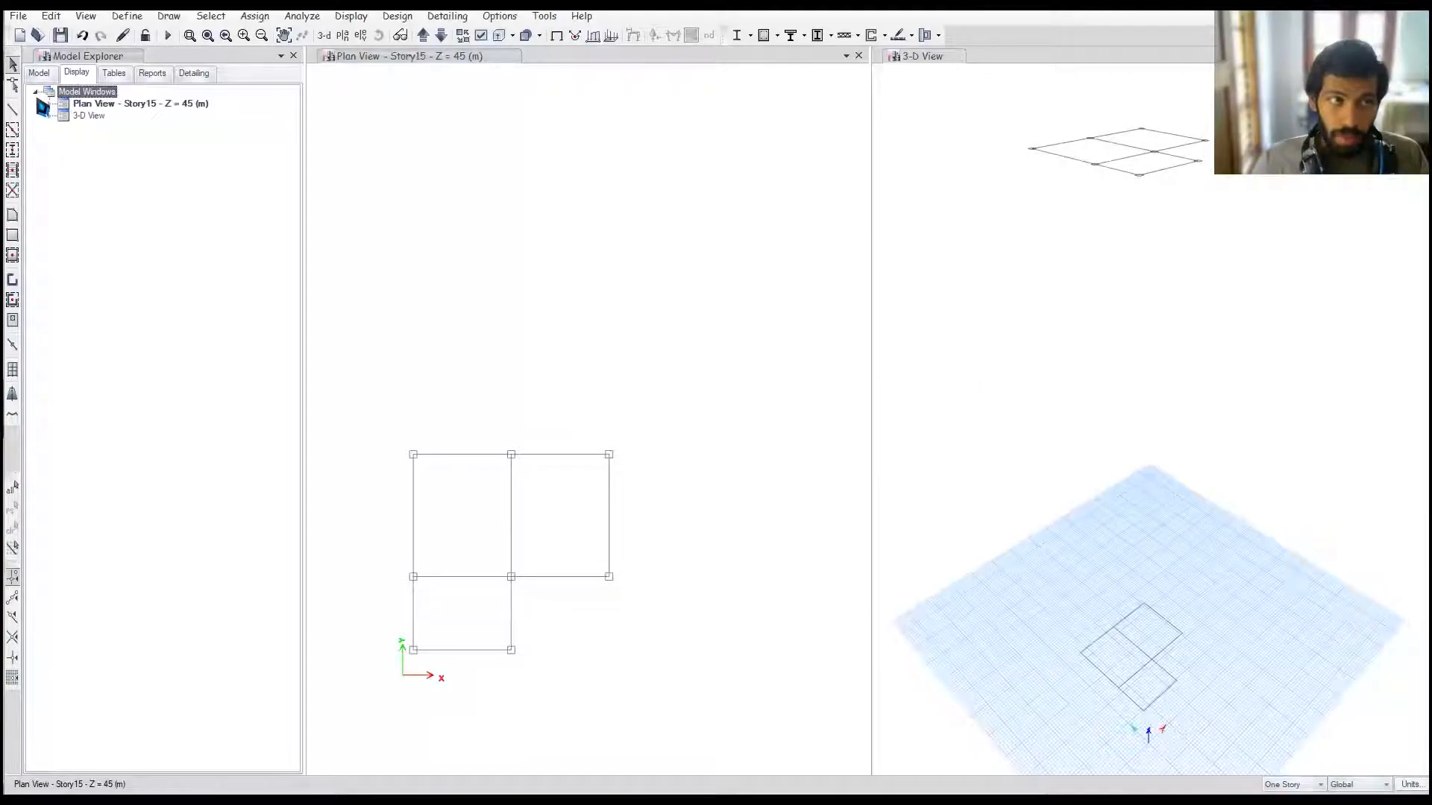
Step: Expand the plan and 3-D view entries in the model explorer and examine the imported architectural layers
{"action": "left_click", "coordinate": [52, 117]}
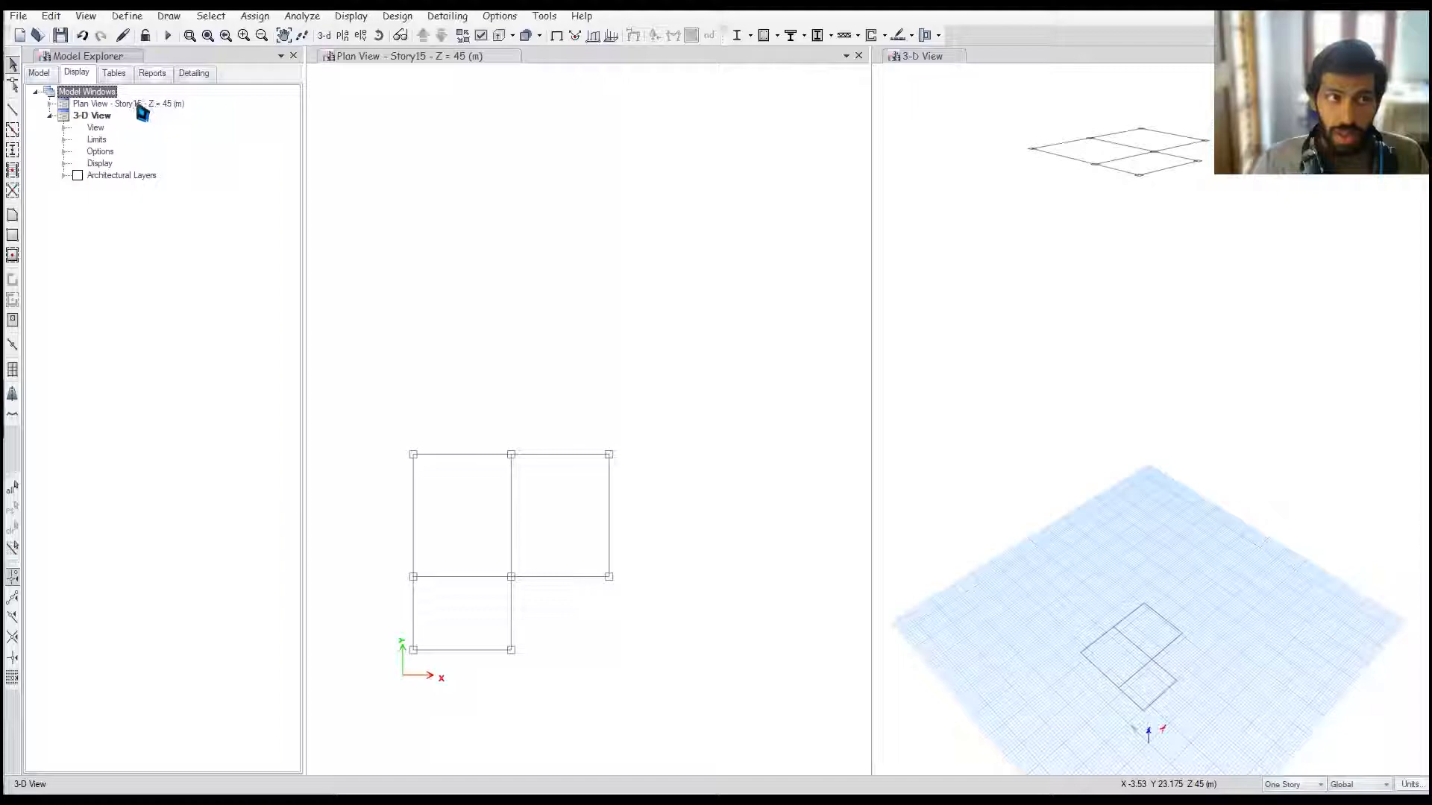
{"action": "left_click", "coordinate": [422, 57]}
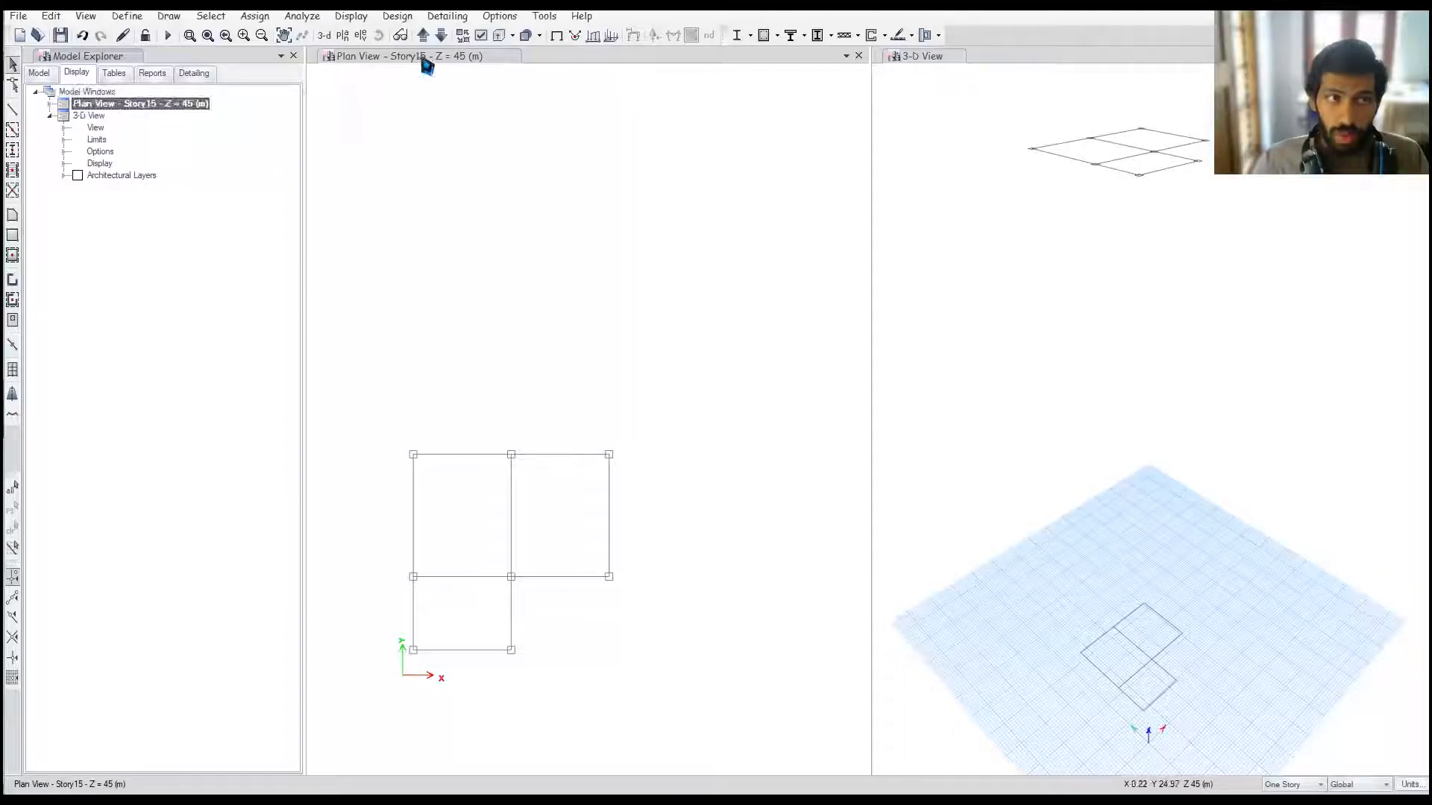
{"action": "left_click", "coordinate": [86, 116]}
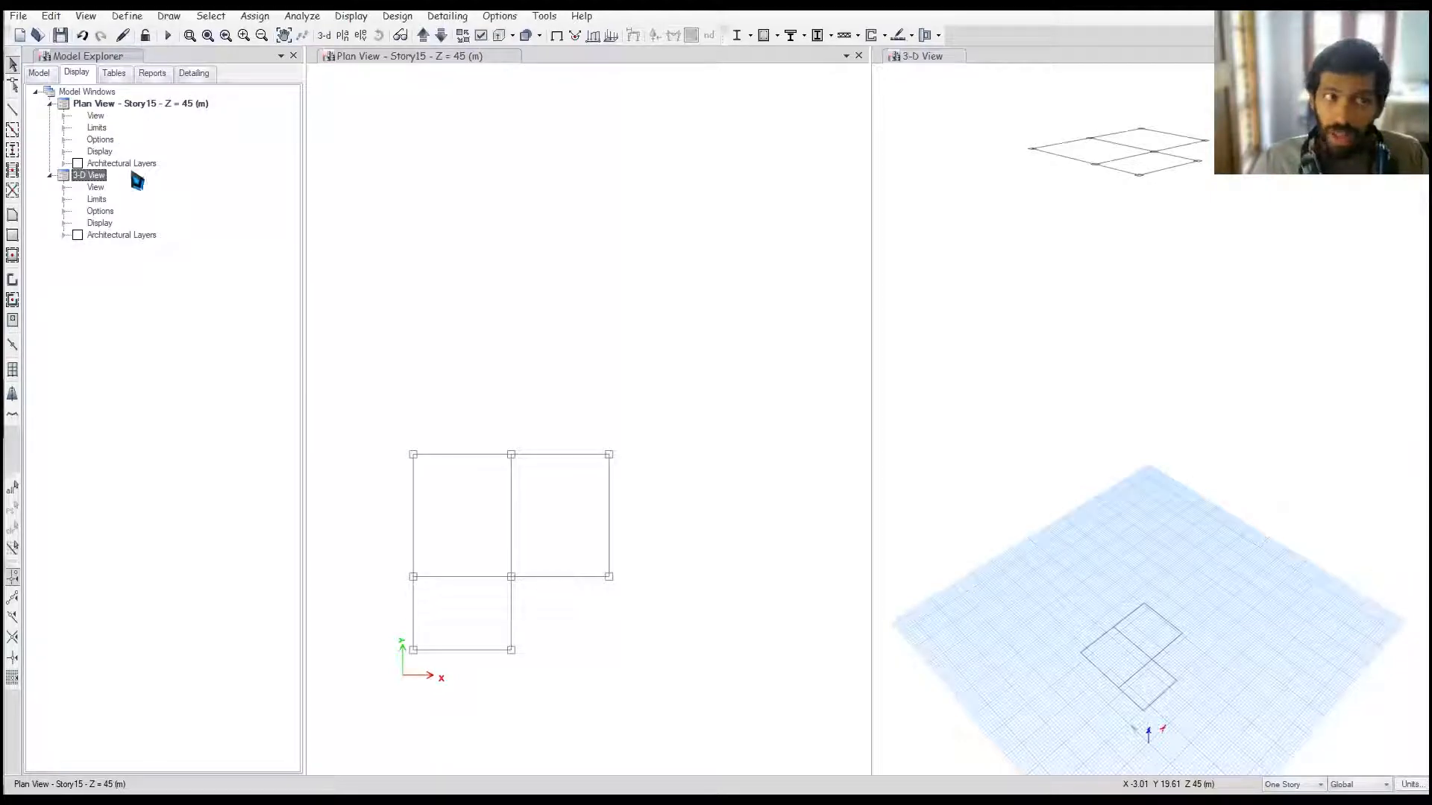
{"action": "left_click", "coordinate": [65, 235]}
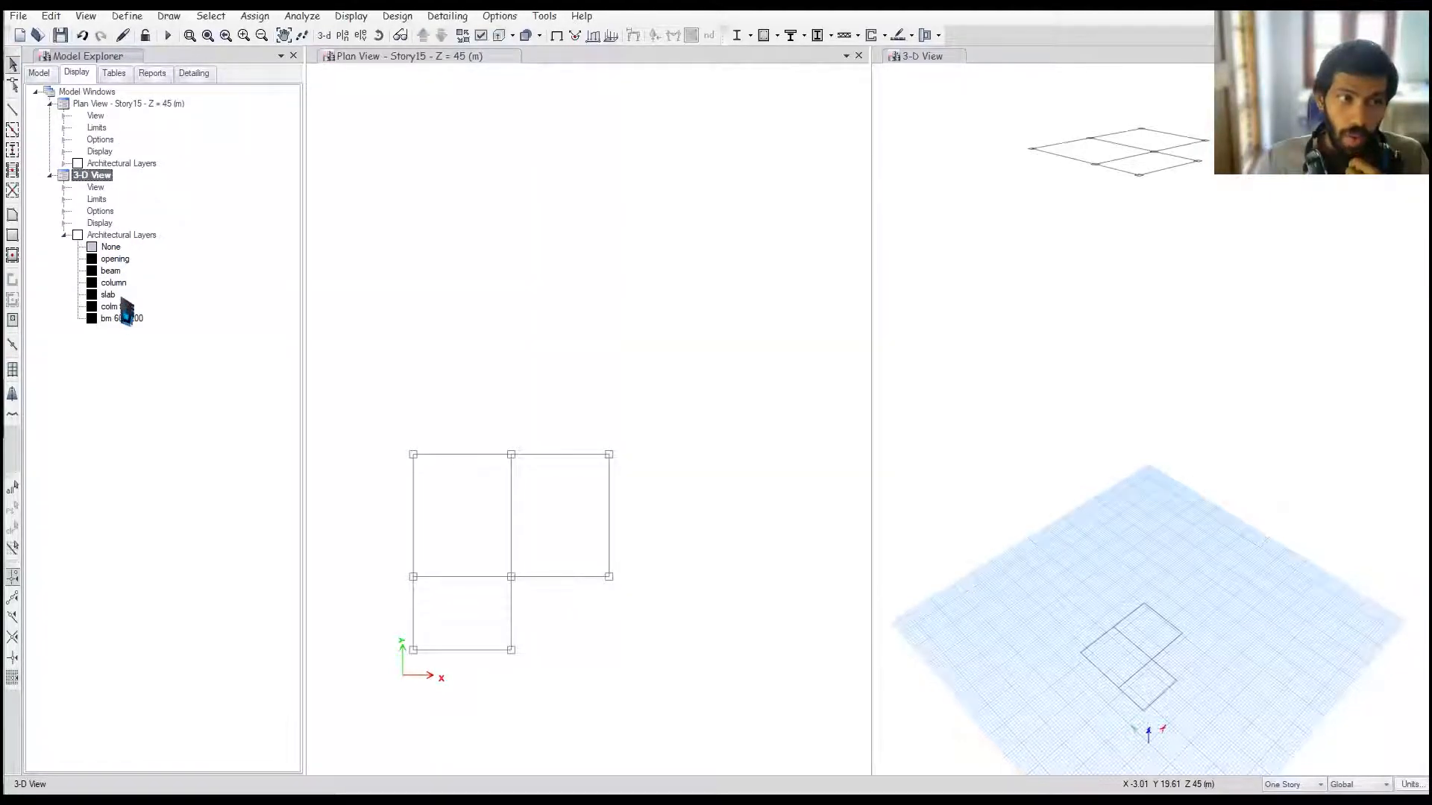
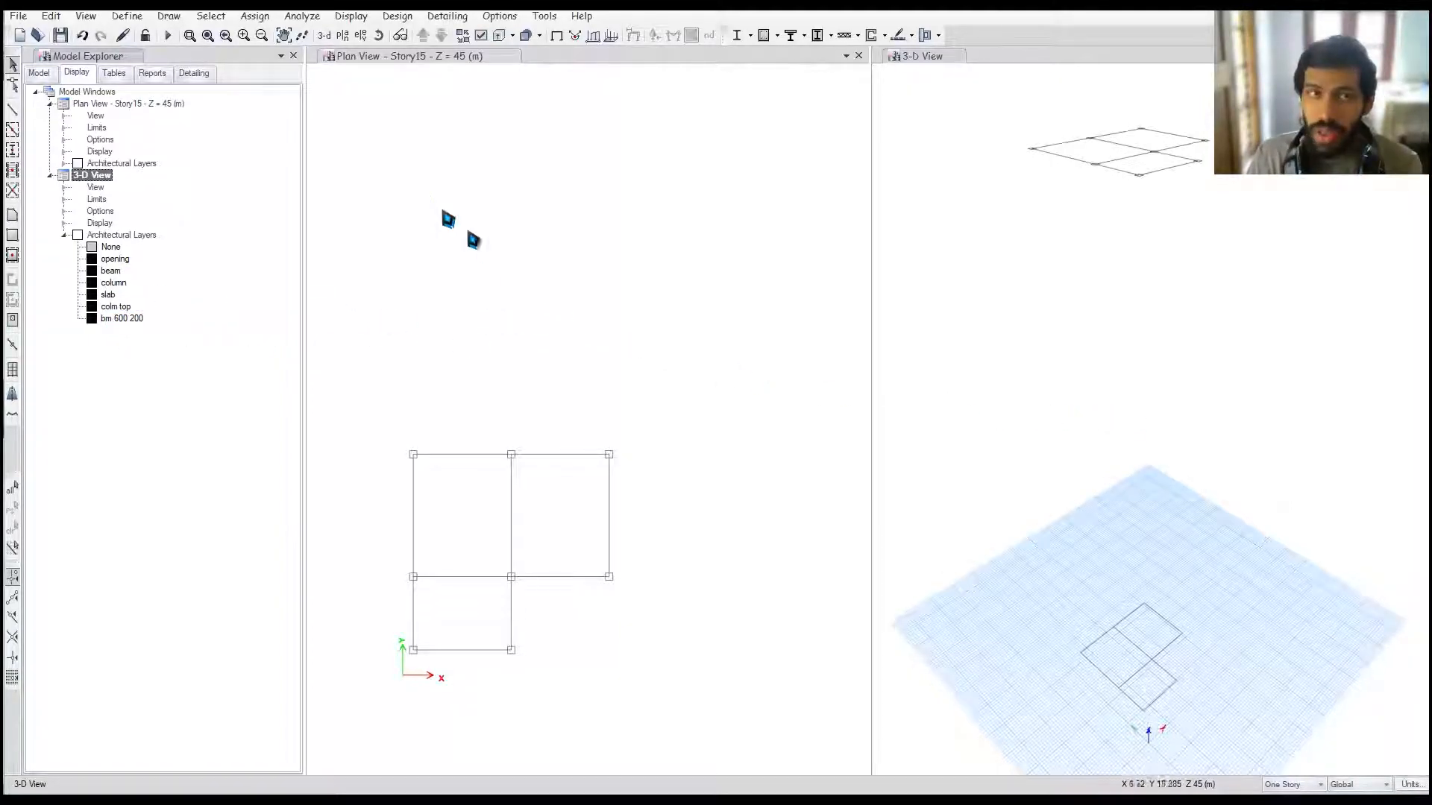
Step: Add a new material for region India: concrete, Indian standard, grade M30, with its default property data
{"action": "left_click", "coordinate": [126, 15]}
{"action": "left_click", "coordinate": [157, 31]}
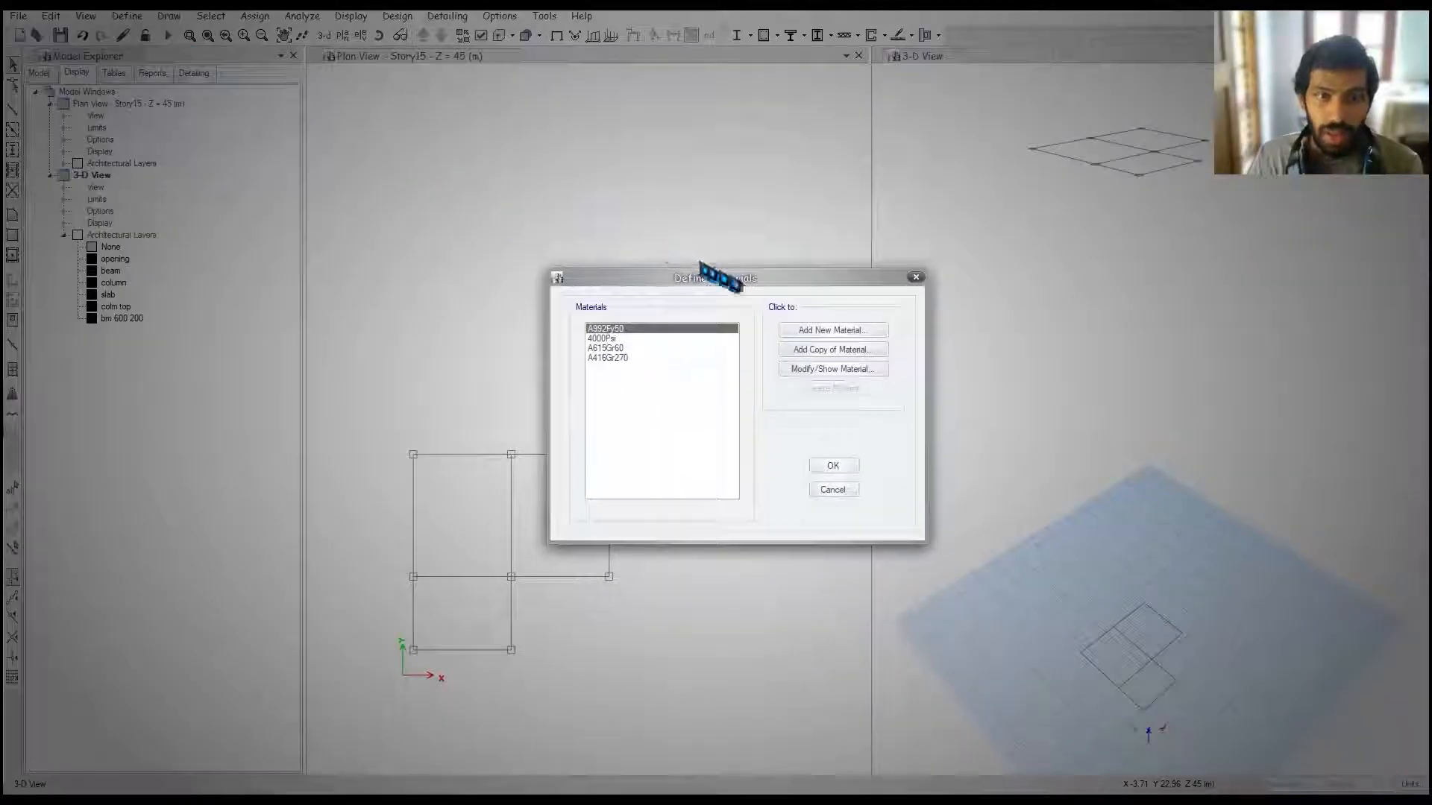
{"action": "left_click", "coordinate": [816, 332]}
{"action": "left_click", "coordinate": [742, 367]}
{"action": "left_click", "coordinate": [740, 370]}
{"action": "left_click", "coordinate": [723, 387]}
{"action": "left_click", "coordinate": [725, 393]}
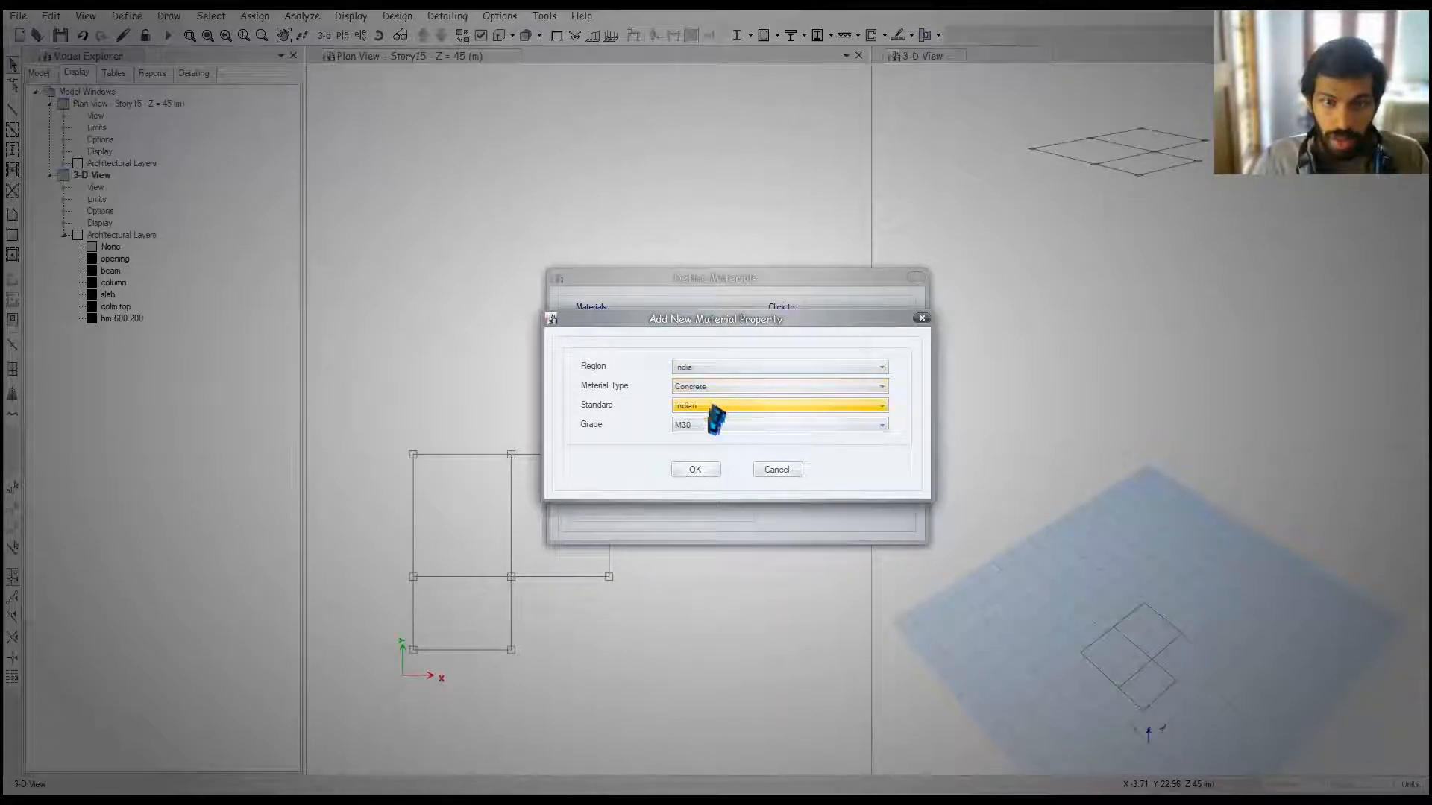
{"action": "left_click", "coordinate": [697, 471]}
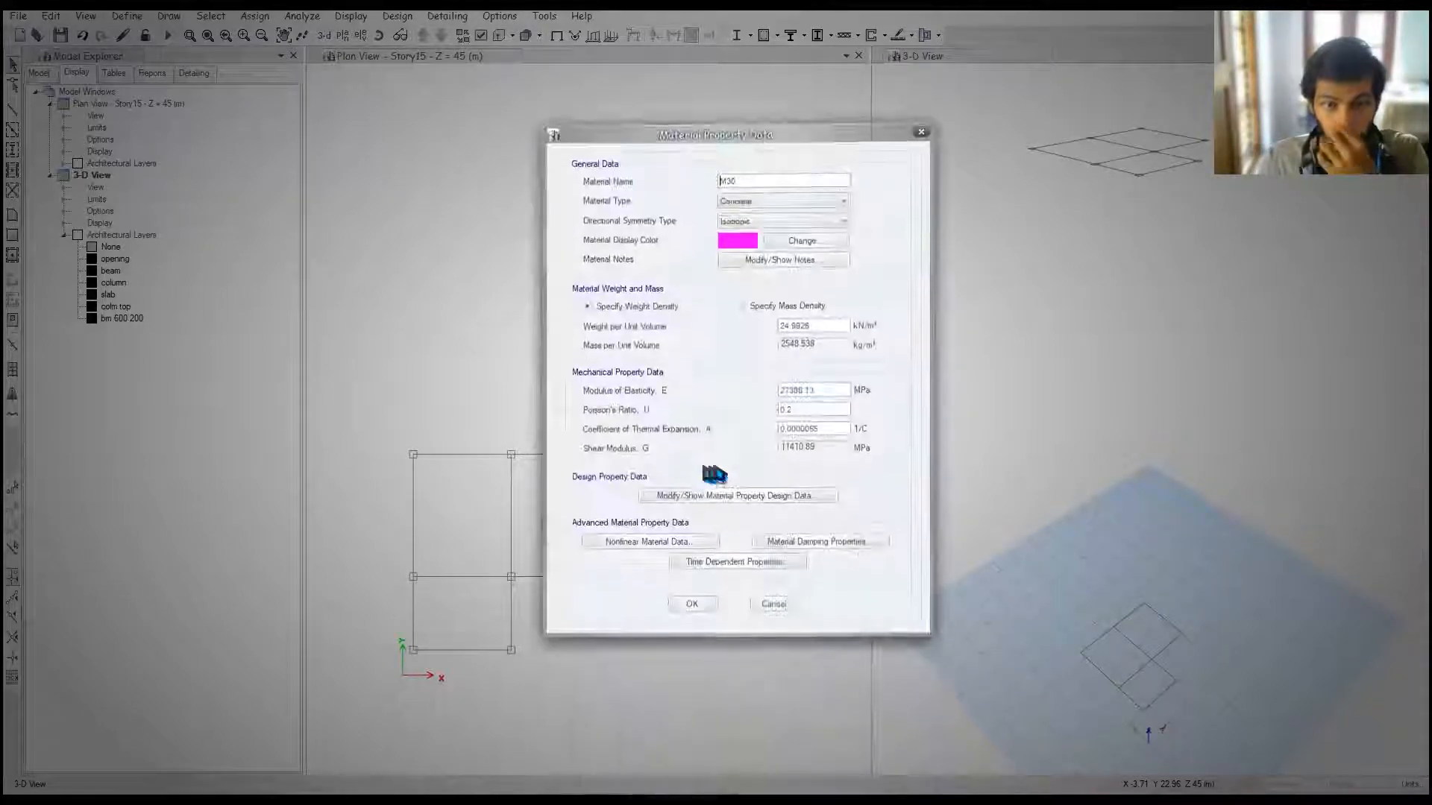
{"action": "left_click", "coordinate": [697, 606]}
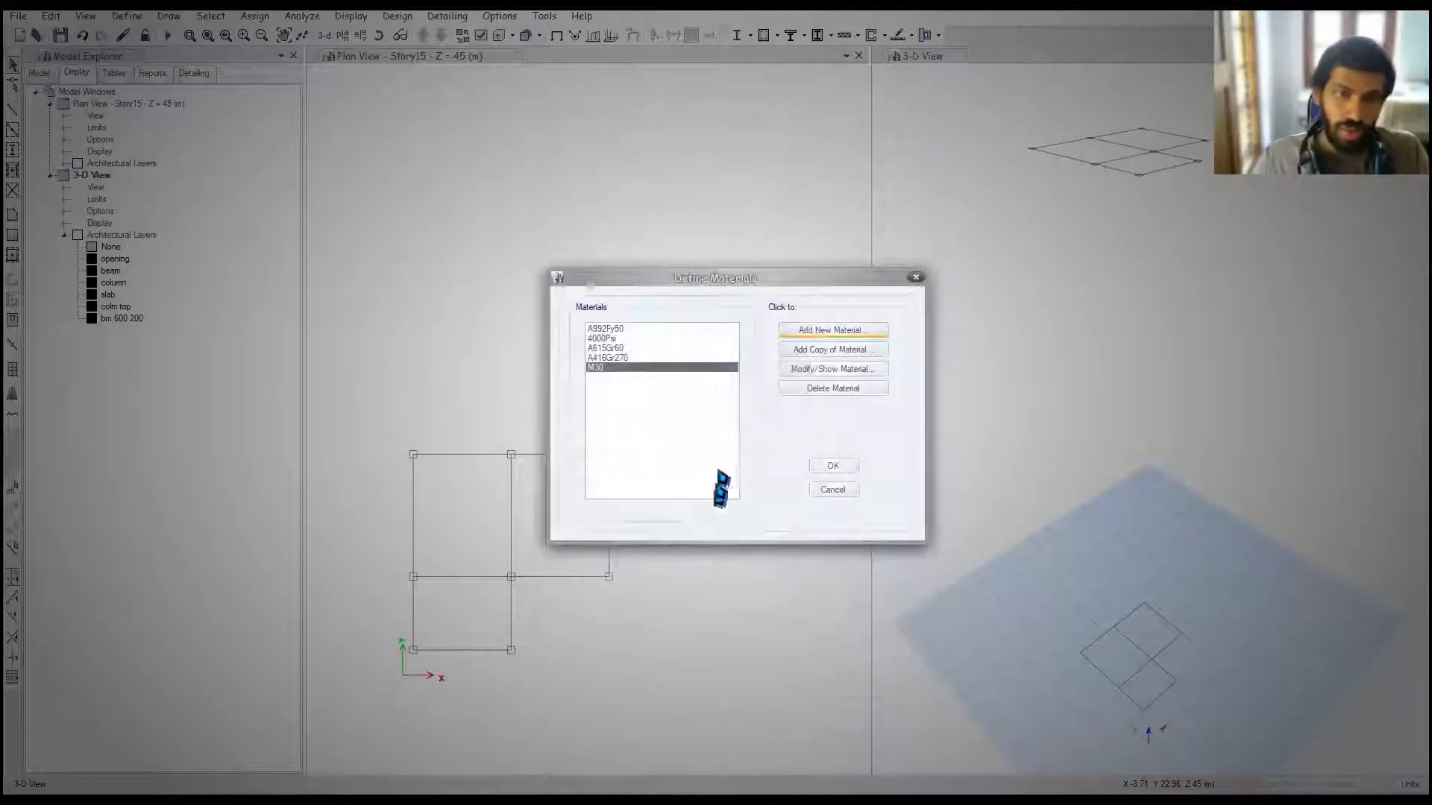
Step: Add an Indian rebar material of grade HYSD Grade 415 and accept the material definitions
{"action": "left_click", "coordinate": [840, 333]}
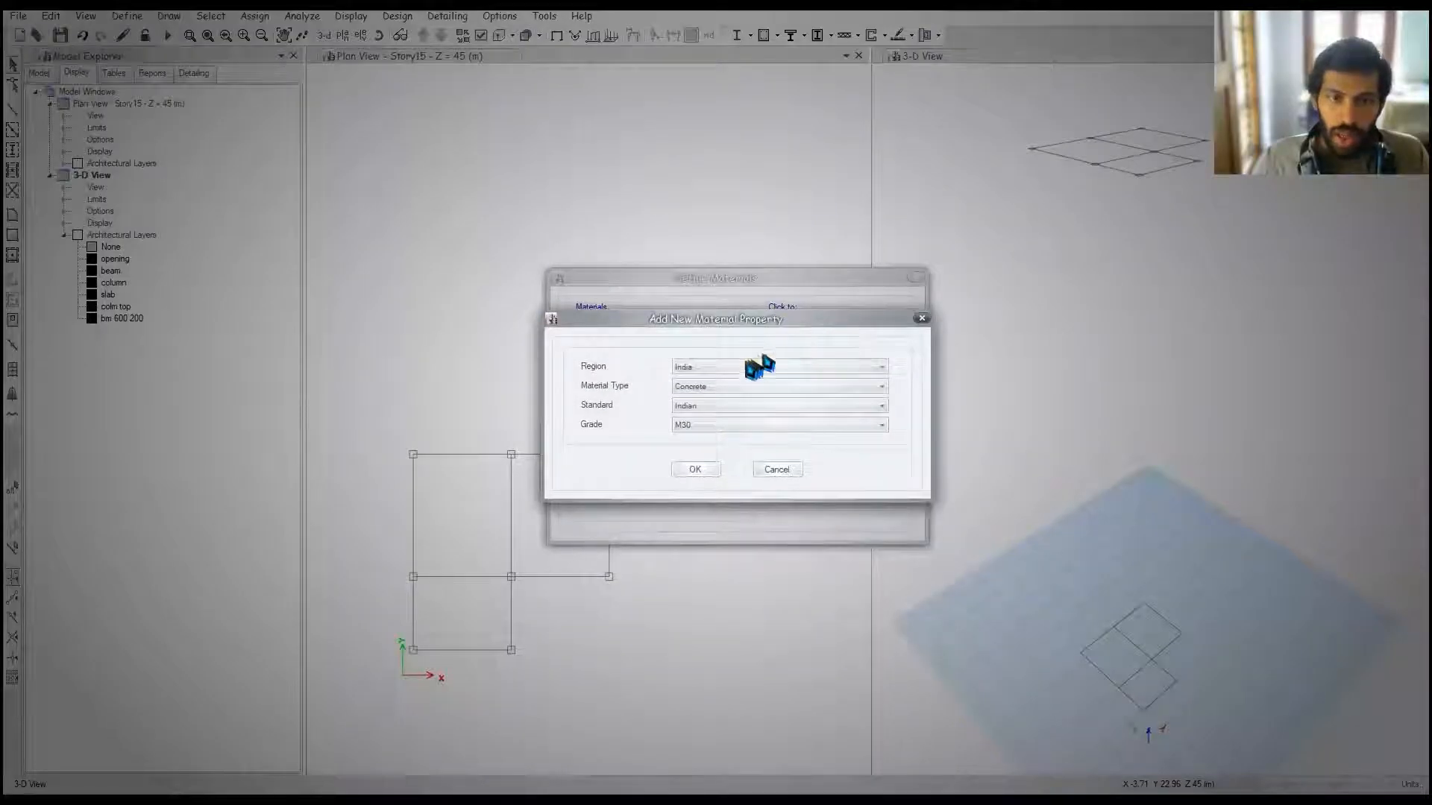
{"action": "left_click", "coordinate": [718, 388]}
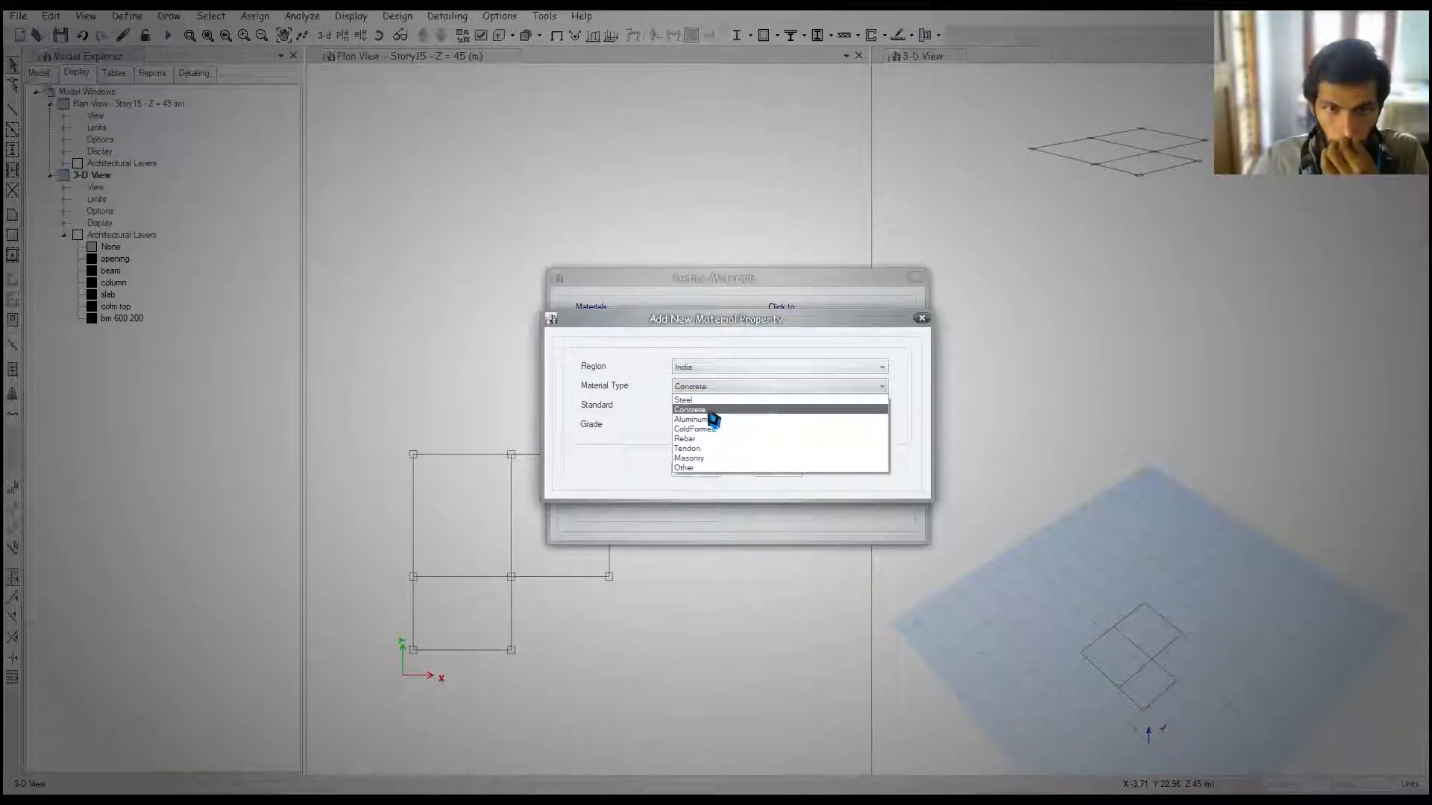
{"action": "left_click", "coordinate": [705, 439]}
{"action": "left_click", "coordinate": [707, 474]}
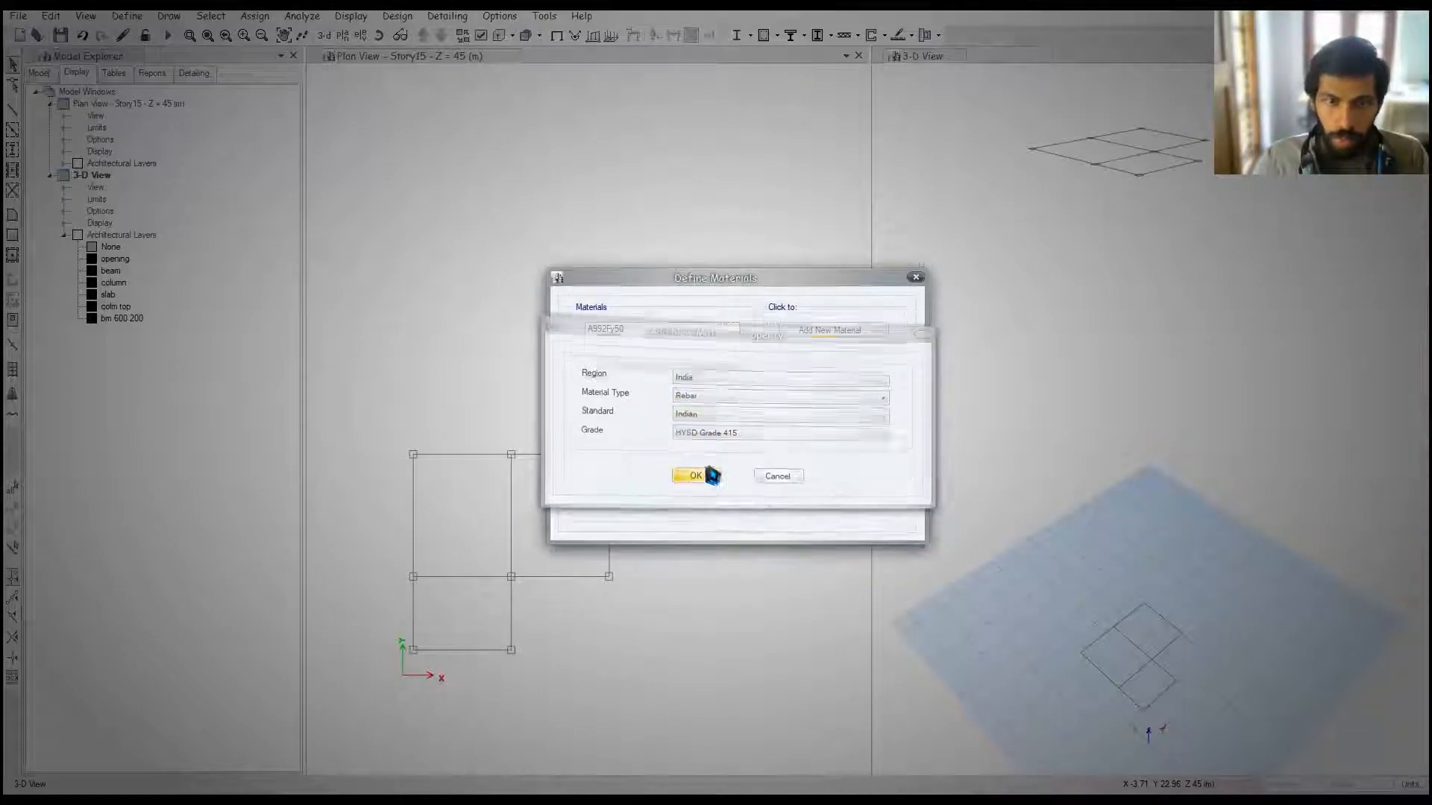
{"action": "left_click", "coordinate": [709, 573]}
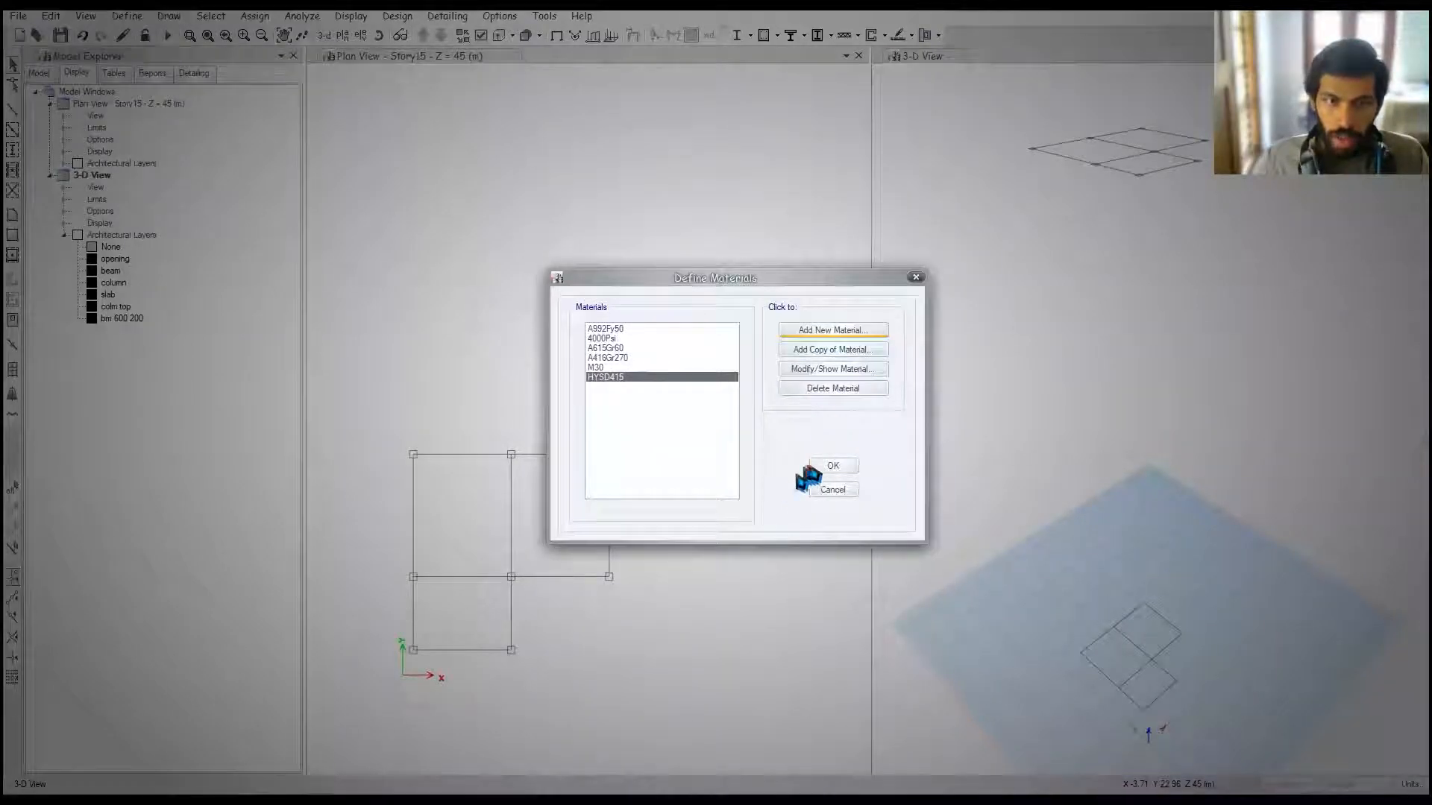
{"action": "left_click", "coordinate": [833, 465]}
Step: Create a concrete rectangular frame section named beam 600 230, with depth 600 mm and width 230 mm, checking the whiteboard notes
{"action": "left_click", "coordinate": [127, 16]}
{"action": "mouse_move", "coordinate": [192, 59]}
{"action": "left_click", "coordinate": [403, 60]}
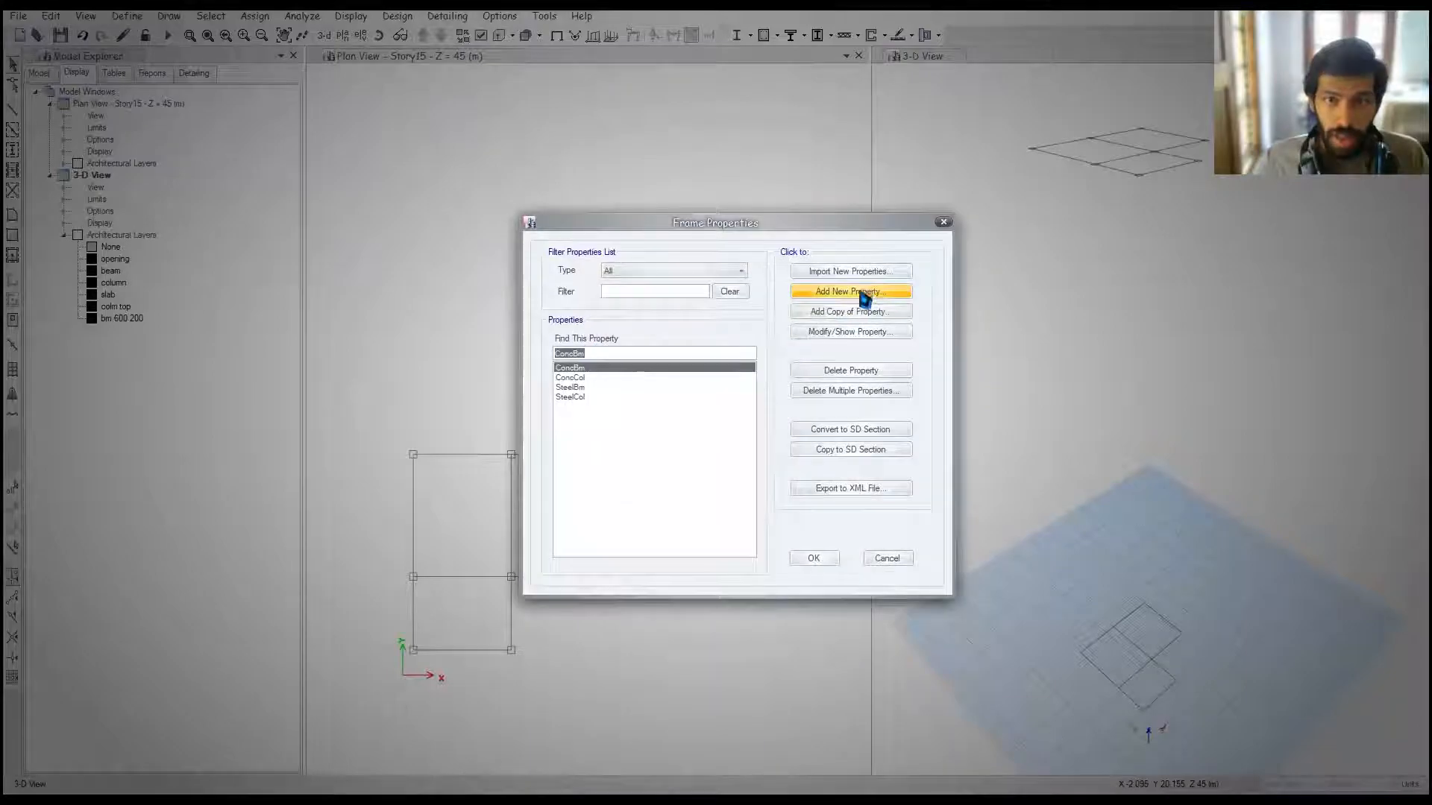
{"action": "left_click", "coordinate": [863, 297]}
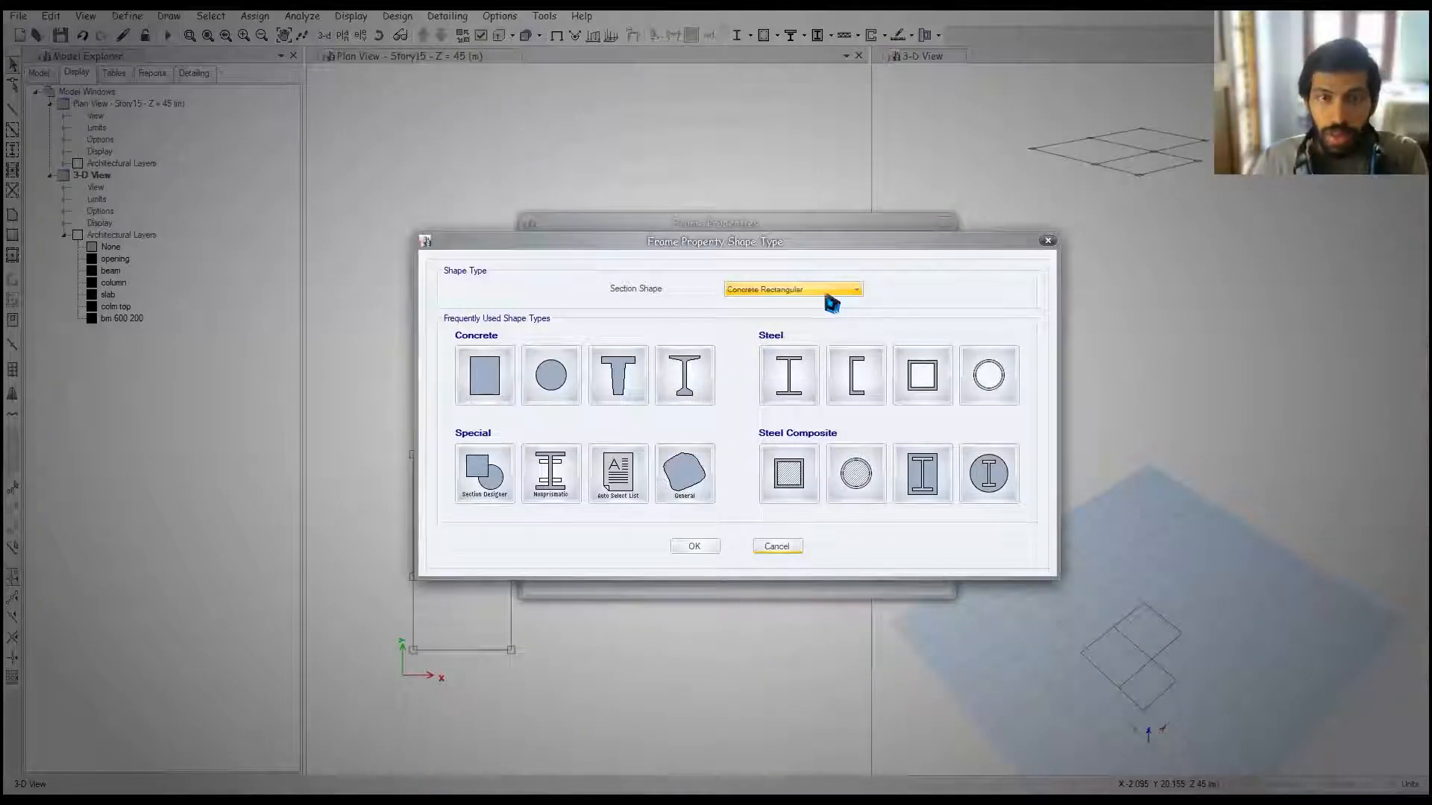
{"action": "left_click", "coordinate": [477, 373]}
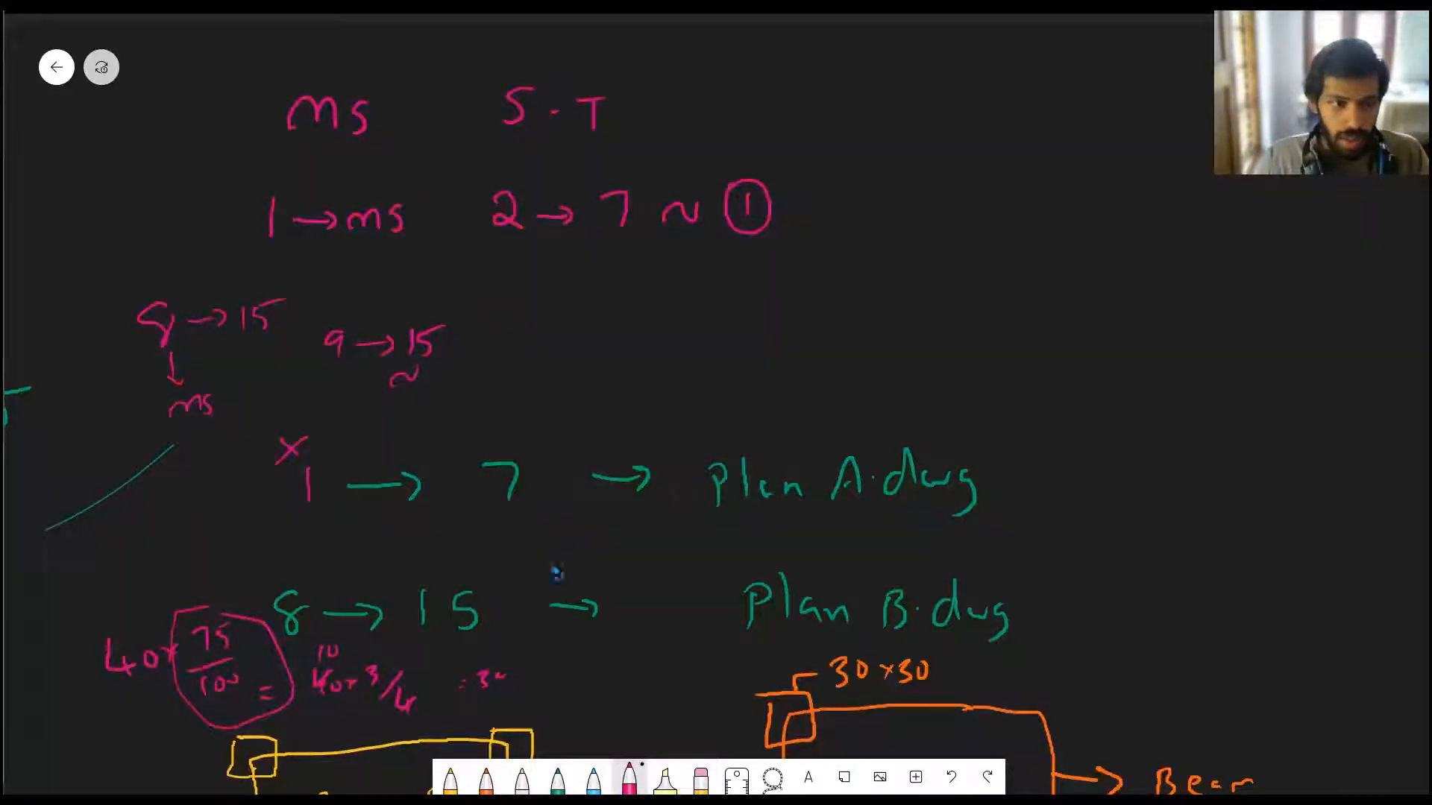
{"action": "scroll", "coordinate": [639, 582], "scroll_direction": "down", "scroll_amount": 5}
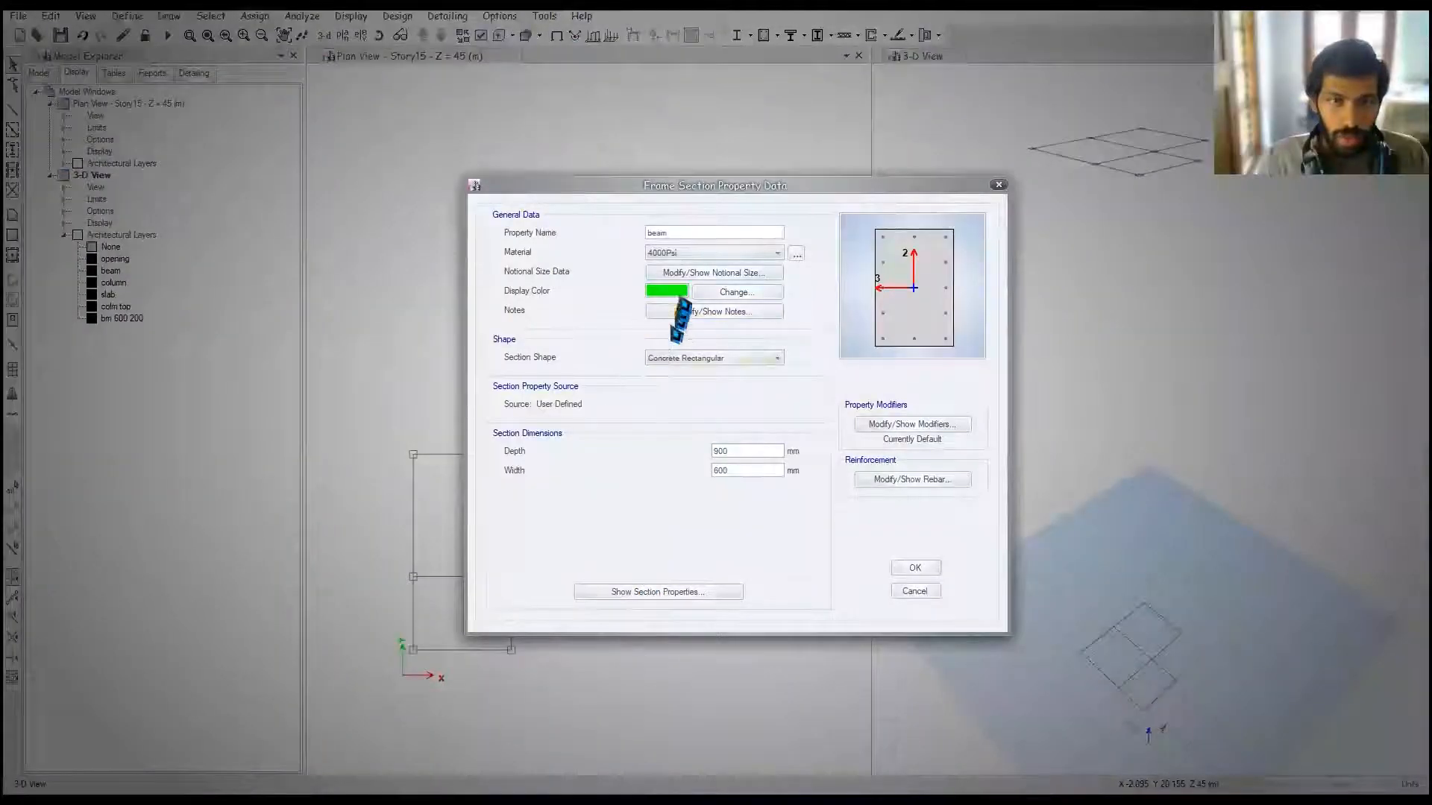
{"action": "left_click", "coordinate": [690, 234]}
{"action": "type", "text": "600 230"}
{"action": "double_click", "coordinate": [719, 451]}
{"action": "type", "text": "600"}
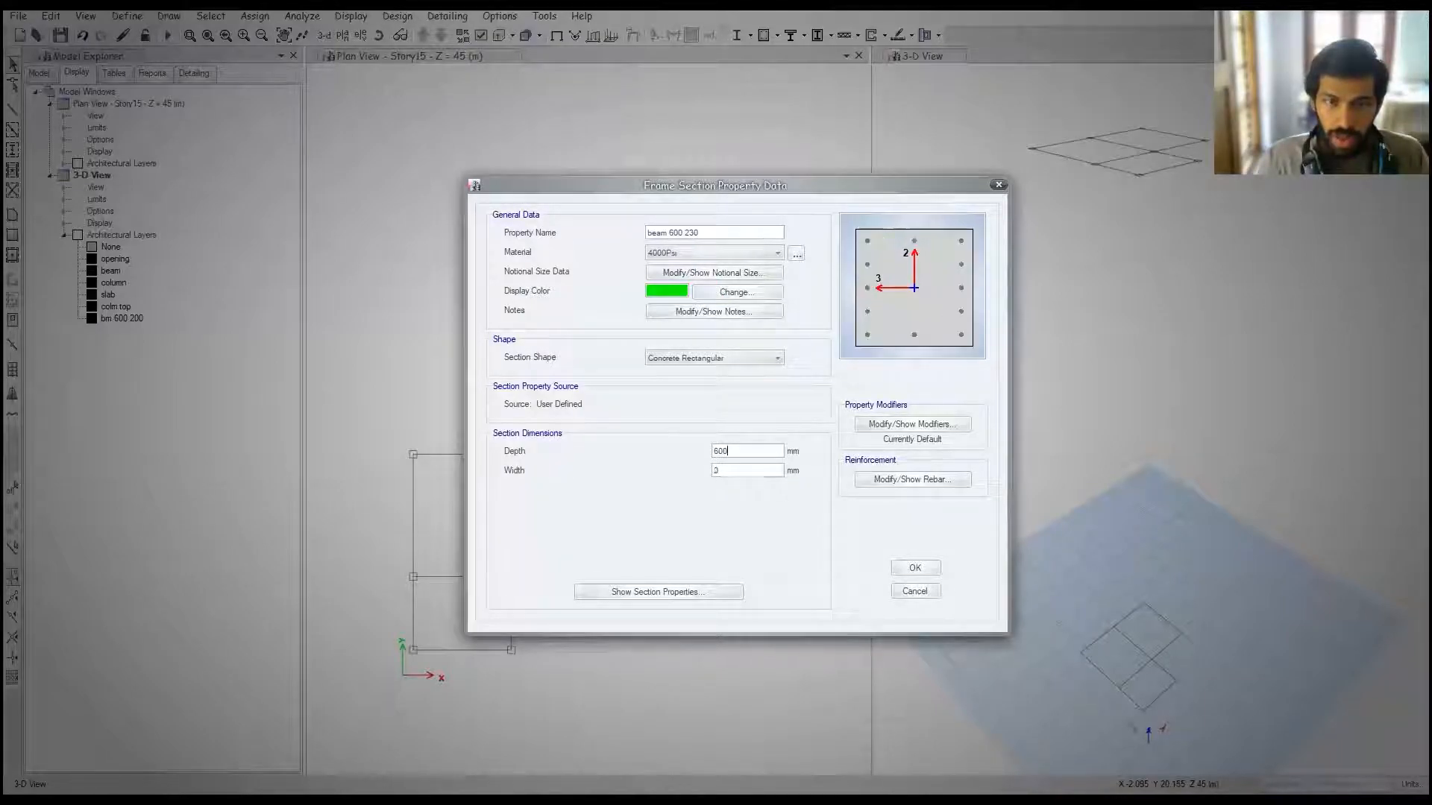
Step: Set the beam 600 230 reinforcement to M3 Design Only (Beam) with HYSD415 longitudinal and confinement bars, and accept the section
{"action": "left_click", "coordinate": [912, 479]}
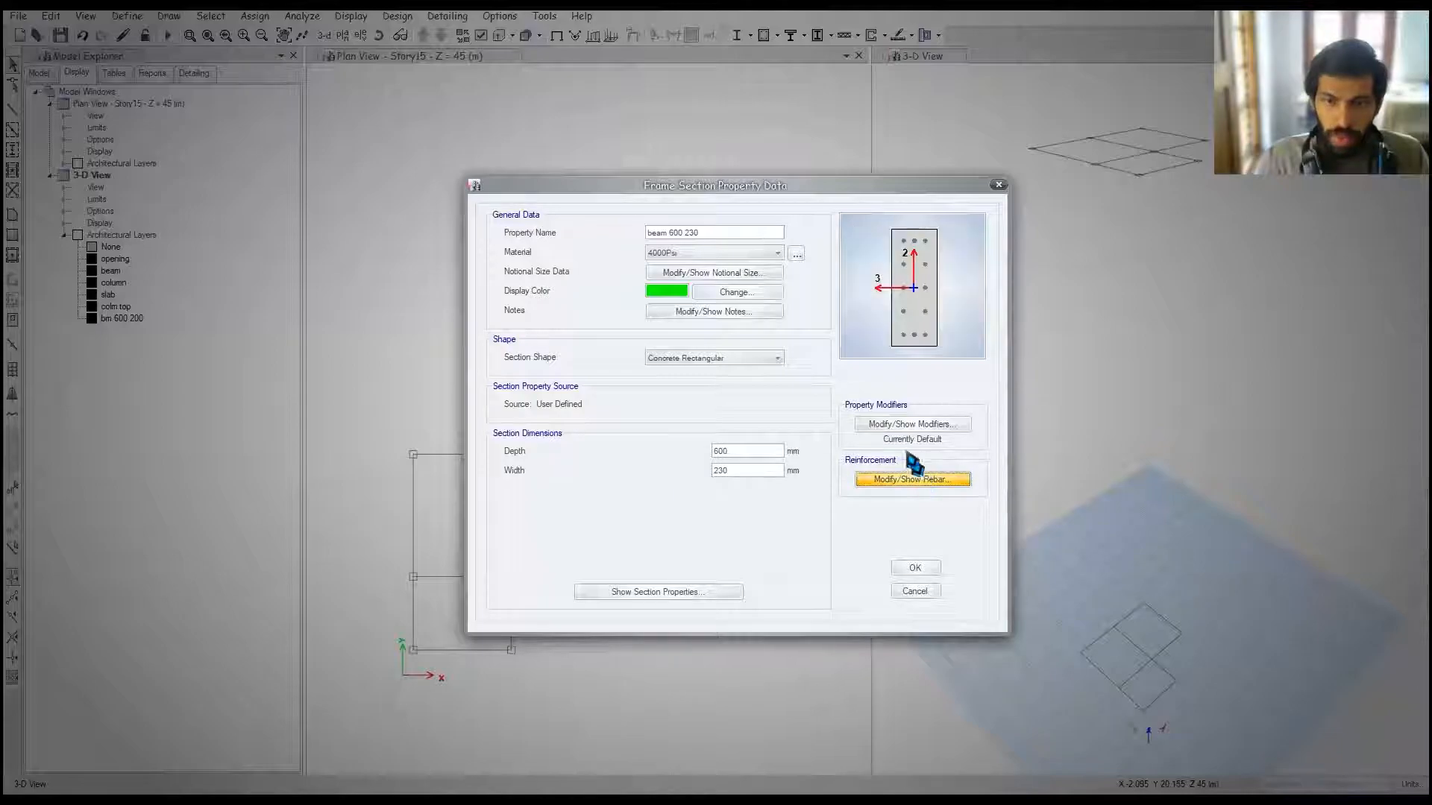
{"action": "left_click", "coordinate": [531, 253]}
{"action": "left_click", "coordinate": [850, 235]}
{"action": "left_click", "coordinate": [820, 258]}
{"action": "left_click", "coordinate": [828, 255]}
{"action": "left_click", "coordinate": [831, 278]}
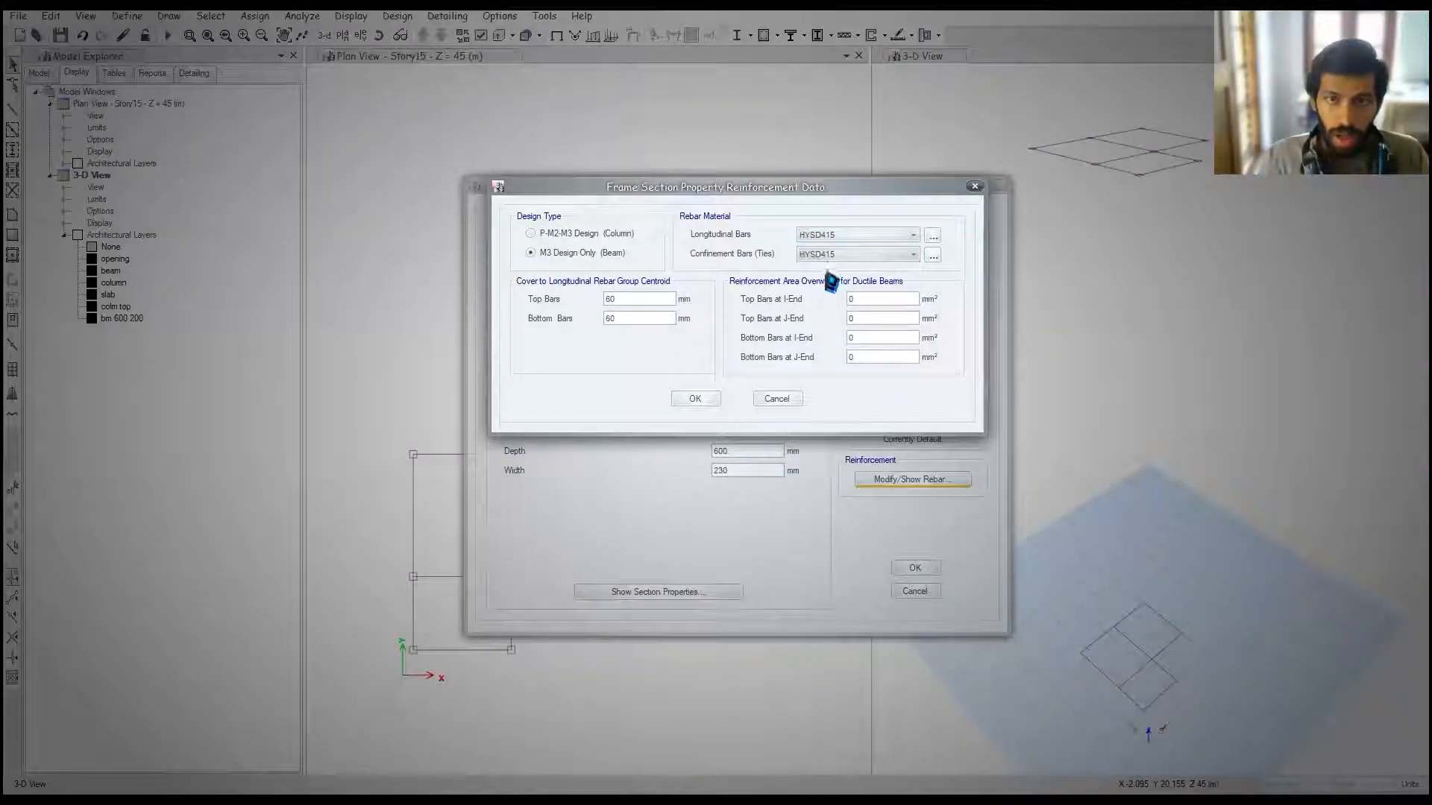
{"action": "left_click", "coordinate": [695, 399]}
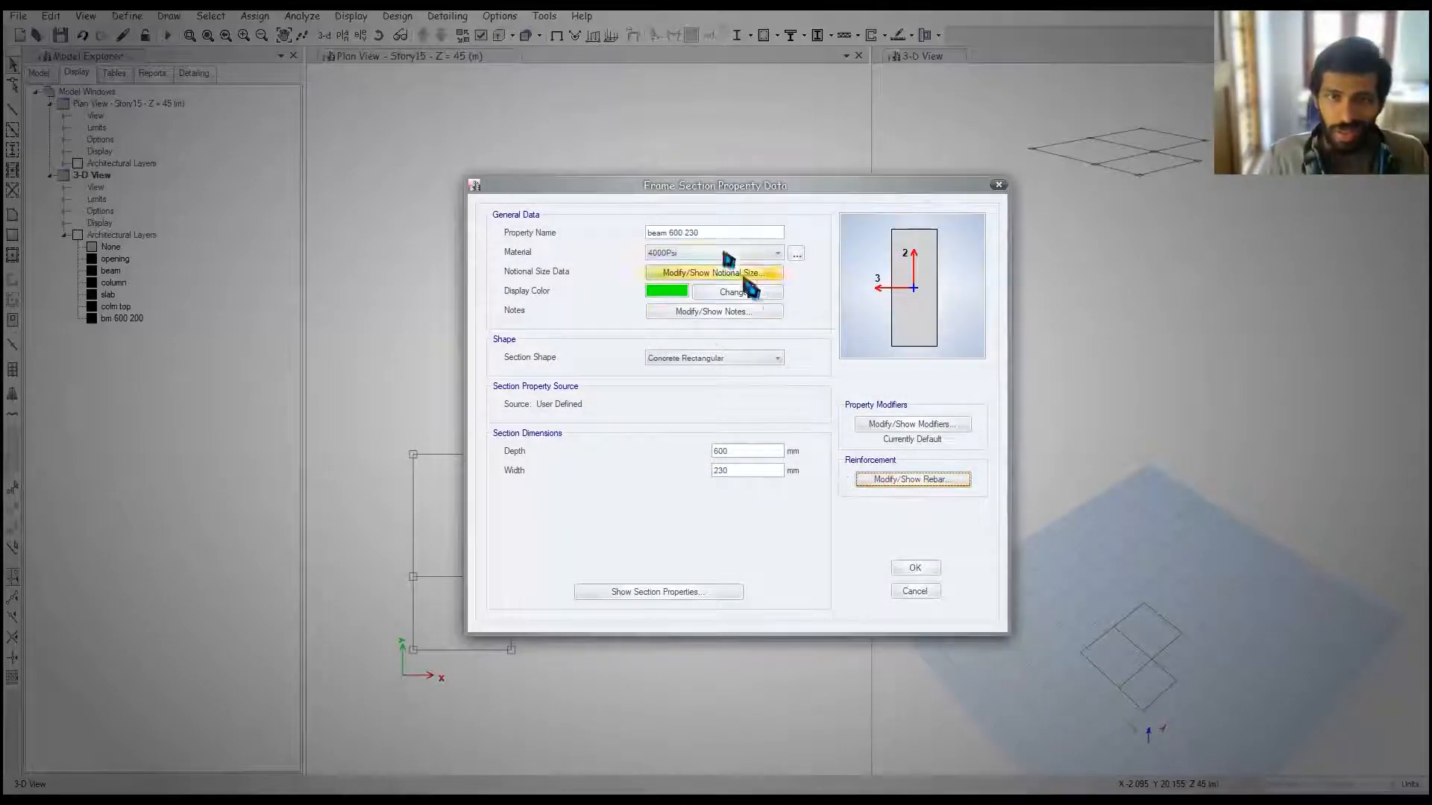
{"action": "left_click", "coordinate": [915, 568]}
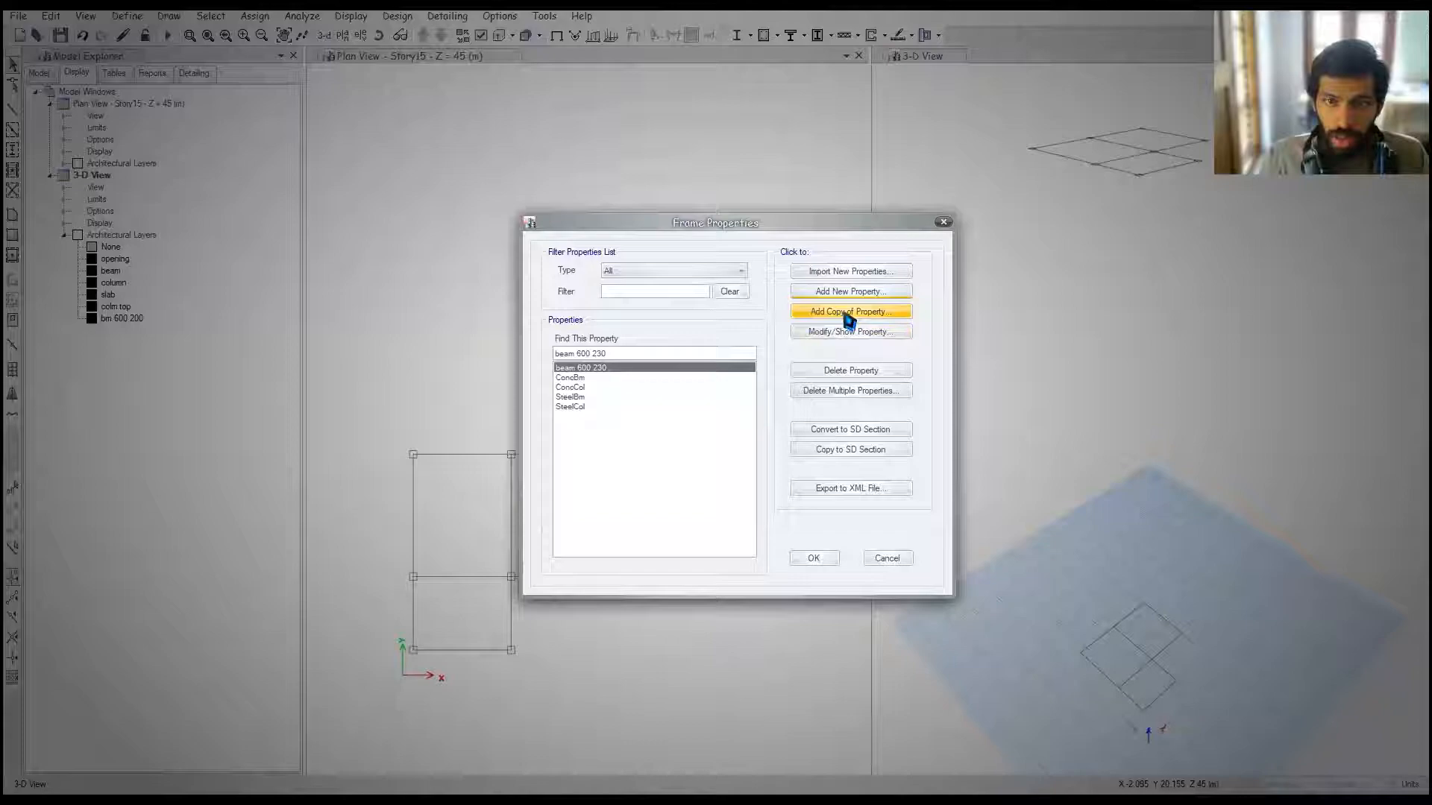
Step: Copy the beam 600 230 section as beam top with material M30 and width 200 mm, and accept the frame properties
{"action": "left_click", "coordinate": [850, 313]}
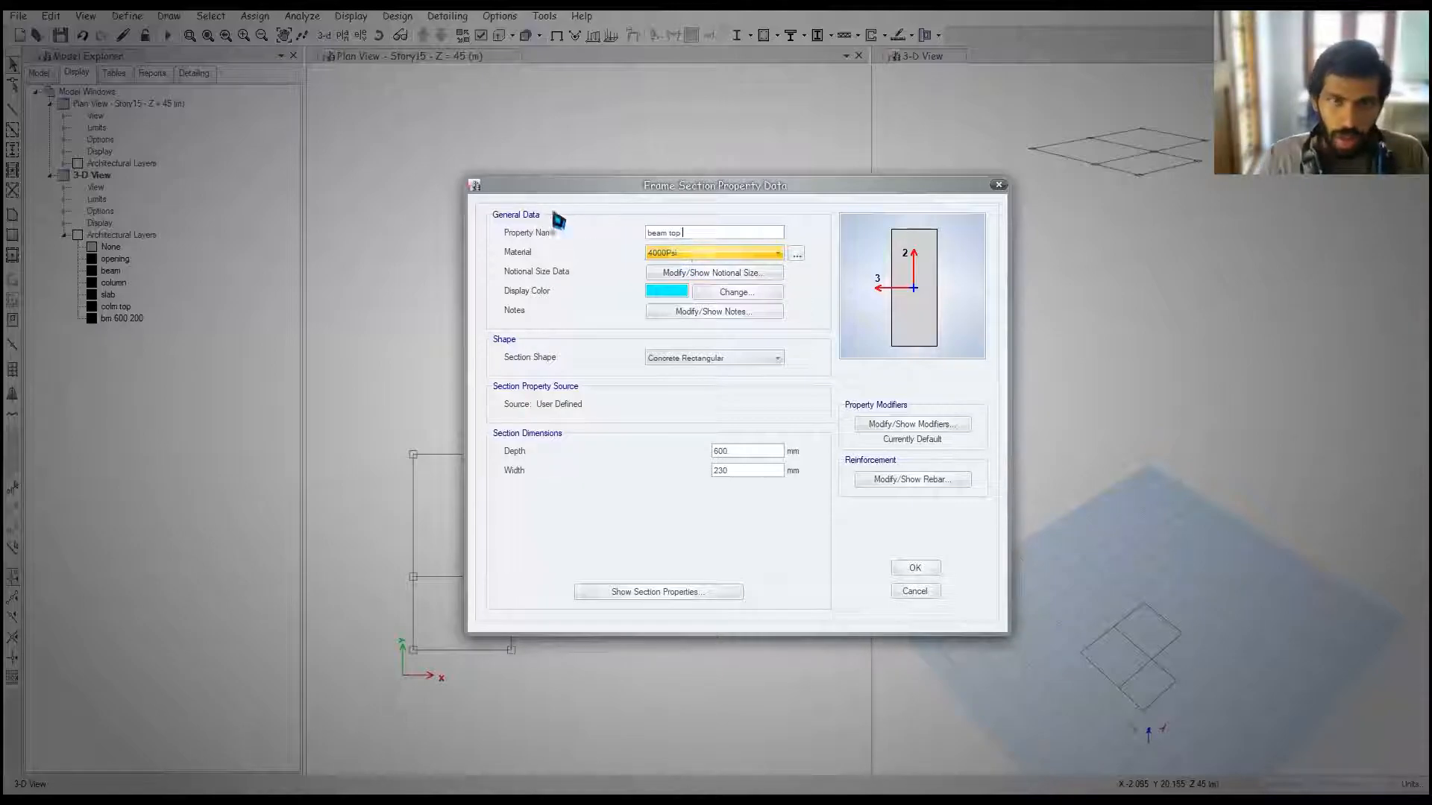
{"action": "left_click", "coordinate": [754, 253]}
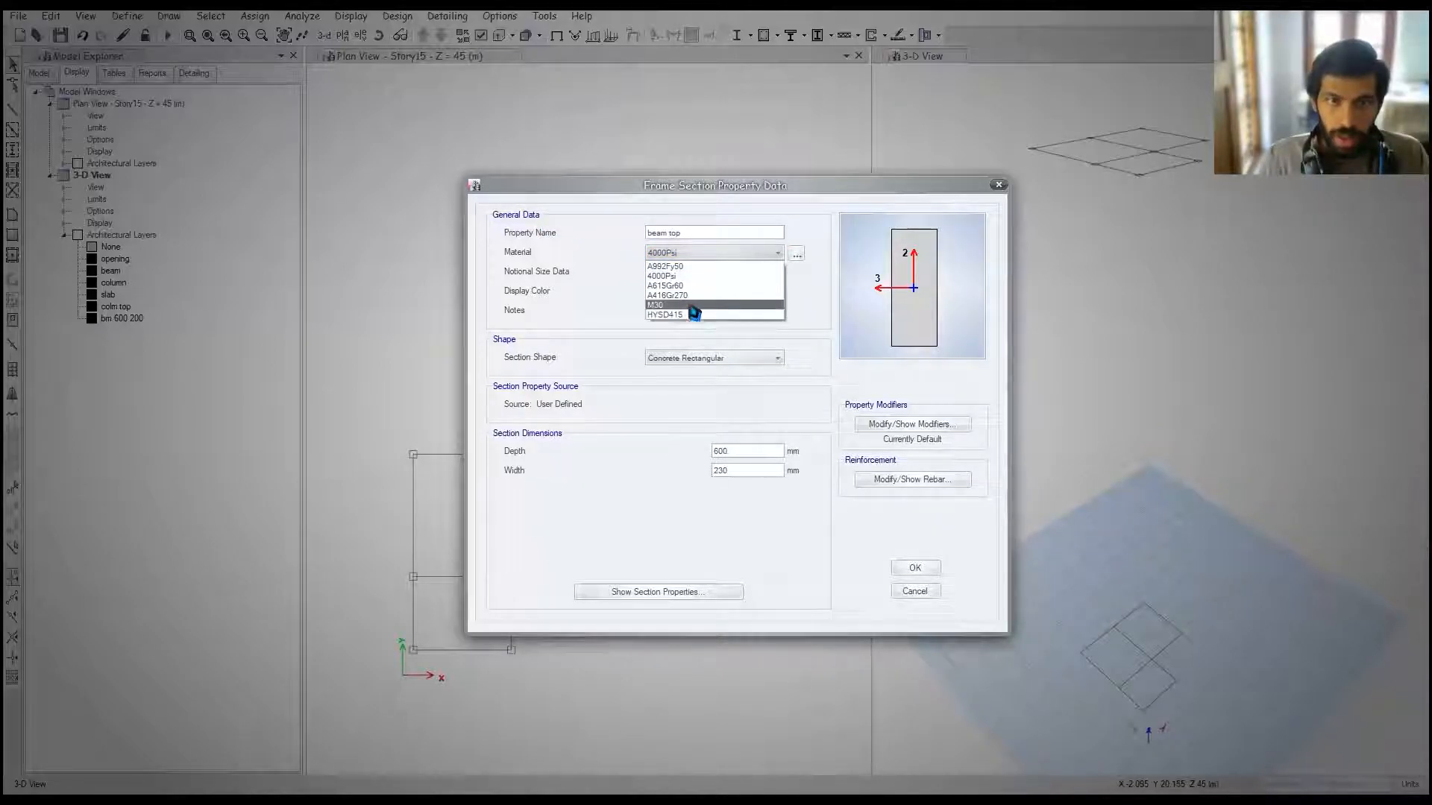
{"action": "left_click", "coordinate": [693, 306]}
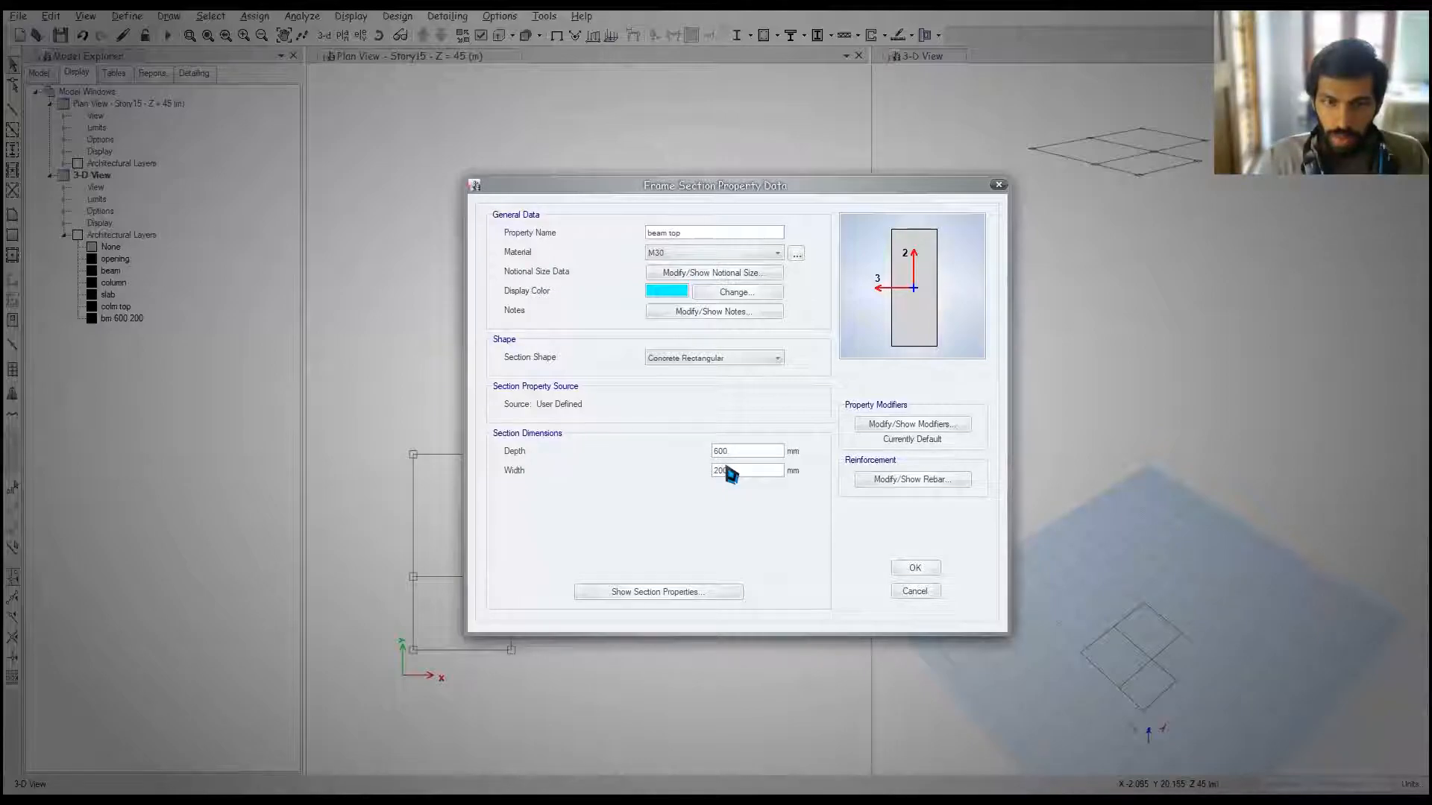
{"action": "left_click", "coordinate": [915, 567]}
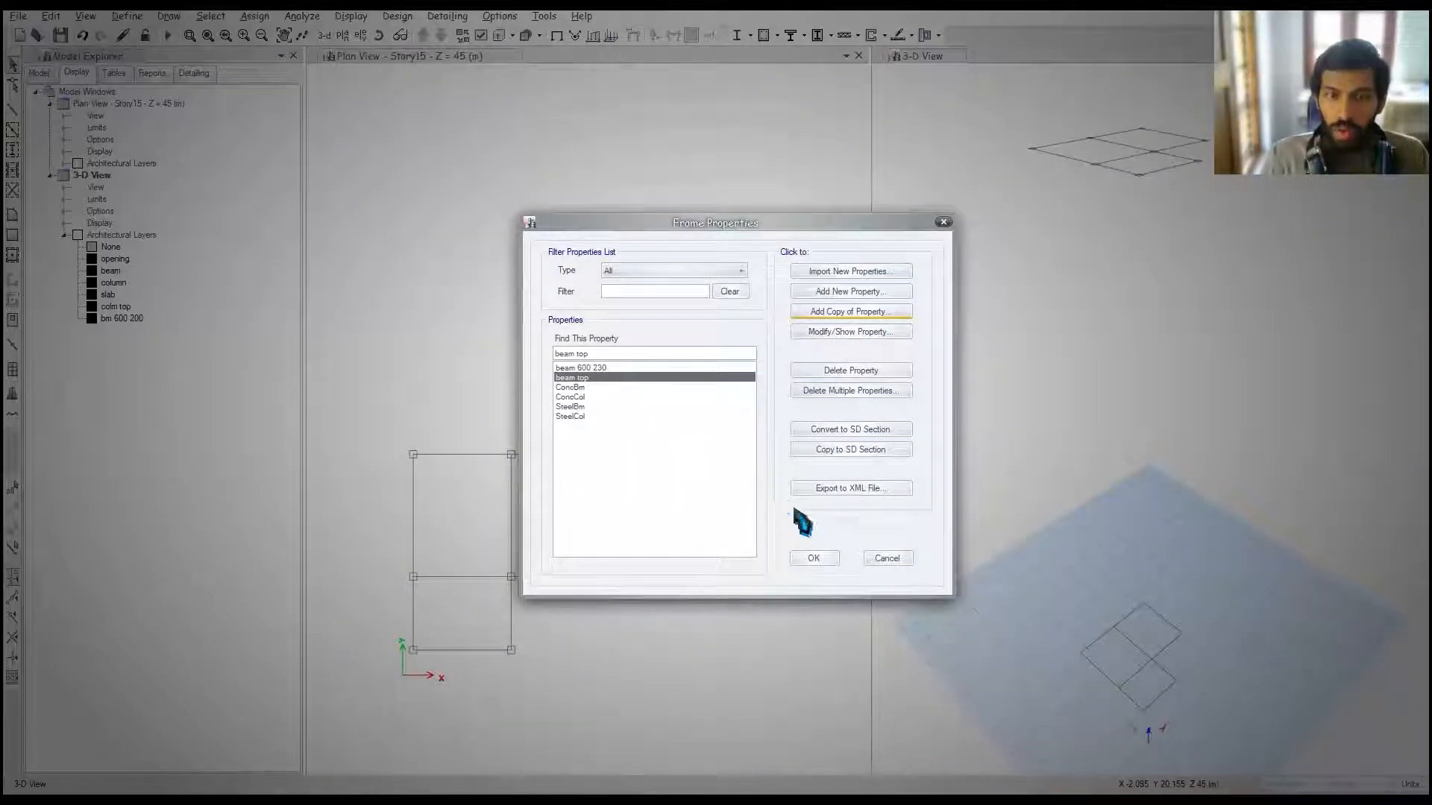
{"action": "left_click", "coordinate": [814, 558]}
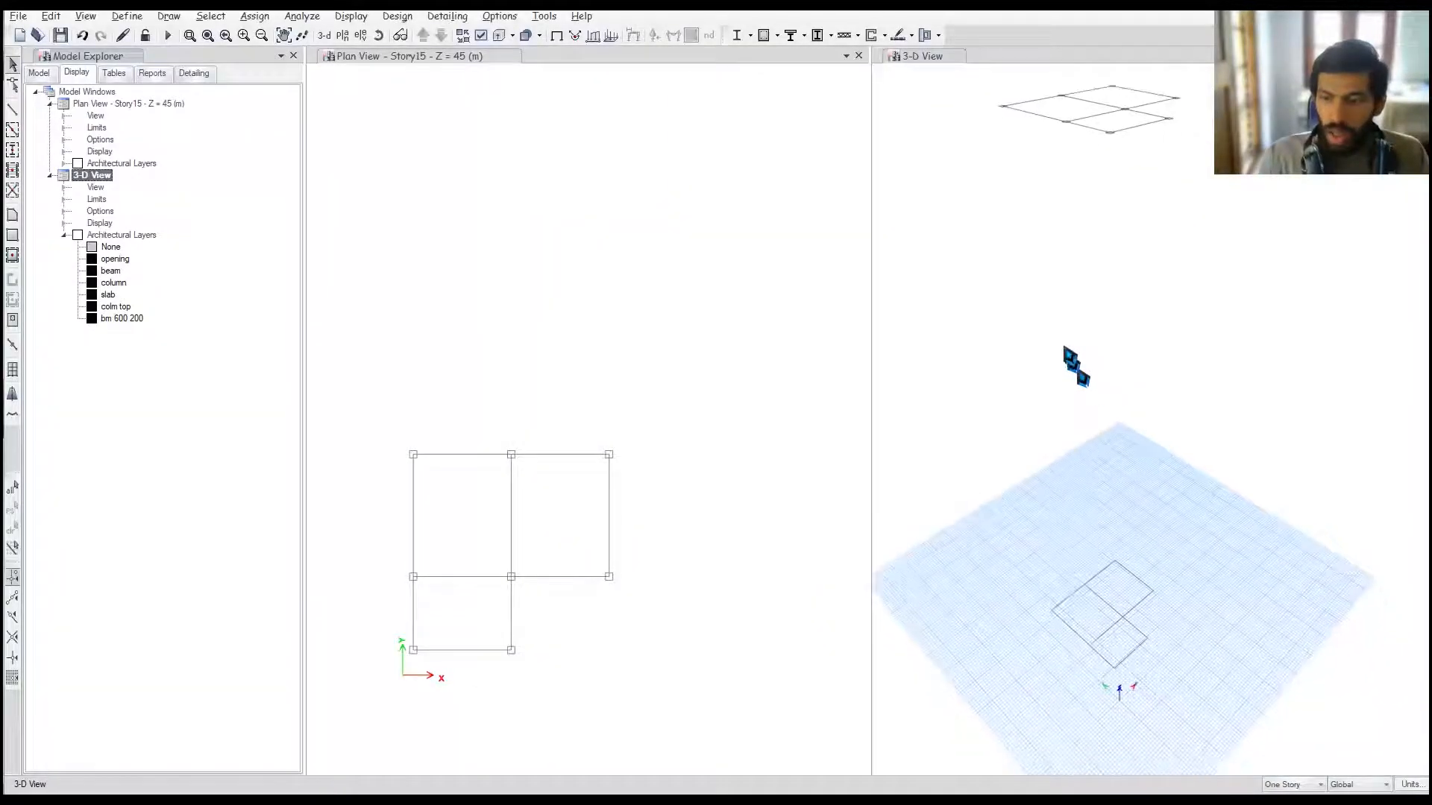
Step: Set the story drawing scope to Similar Stories
{"action": "middle_click_drag", "start_coordinate": [1117, 380], "coordinate": [1119, 403]}
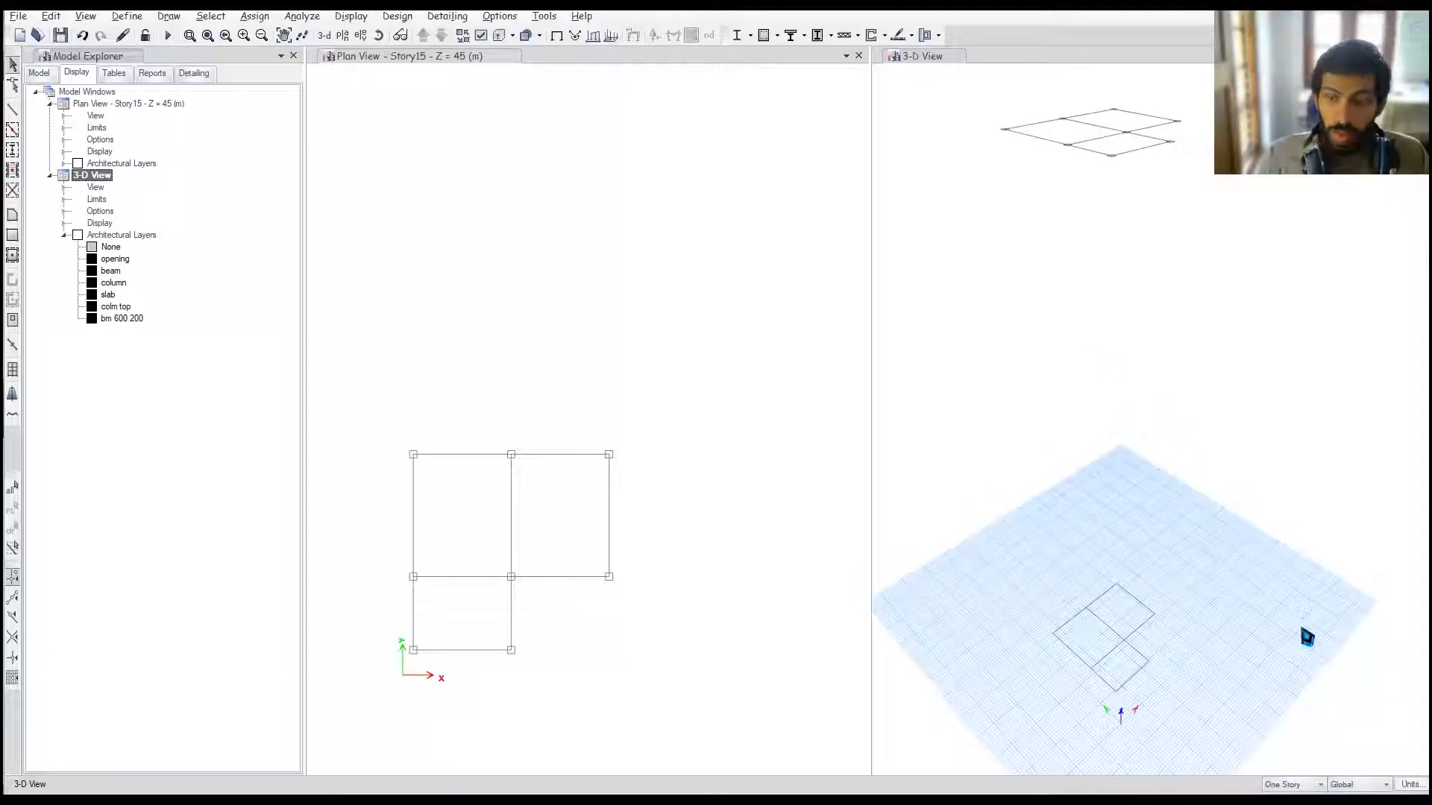
{"action": "left_click", "coordinate": [1293, 783]}
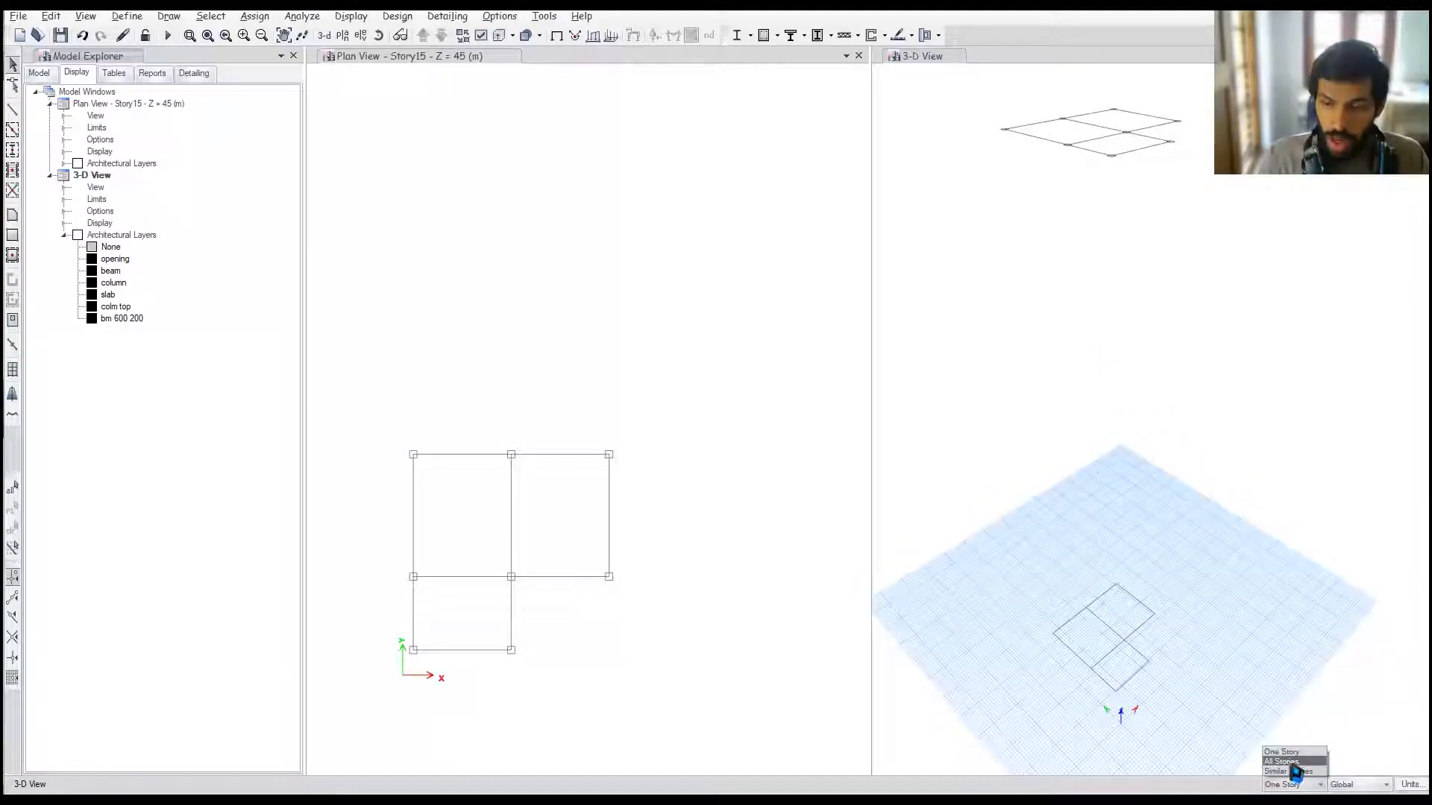
{"action": "left_click", "coordinate": [1297, 768]}
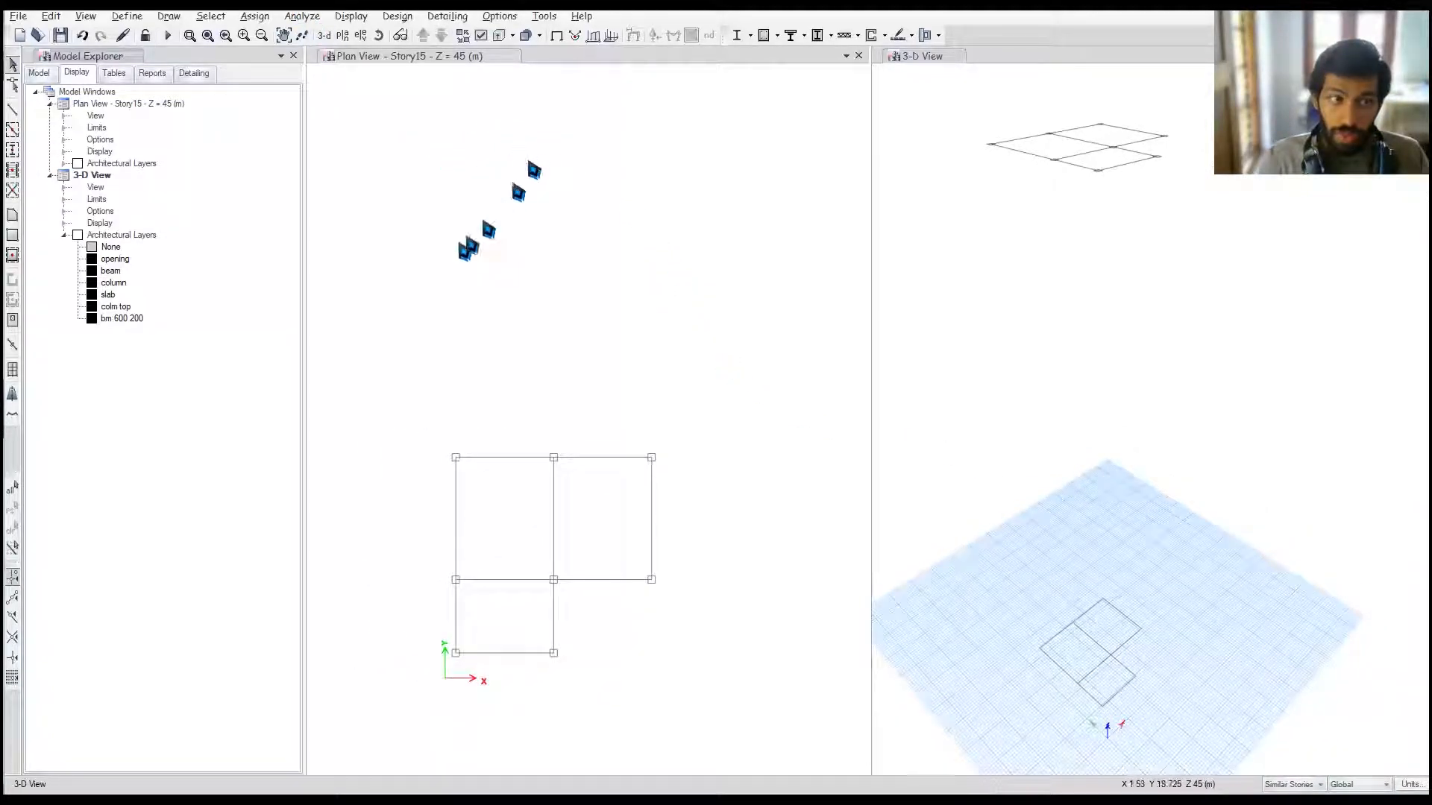
Step: Start Quick Draw Beams with the section beam top and try adding beam objects from the bm 600 200 architectural layer on Story15
{"action": "left_click", "coordinate": [169, 16]}
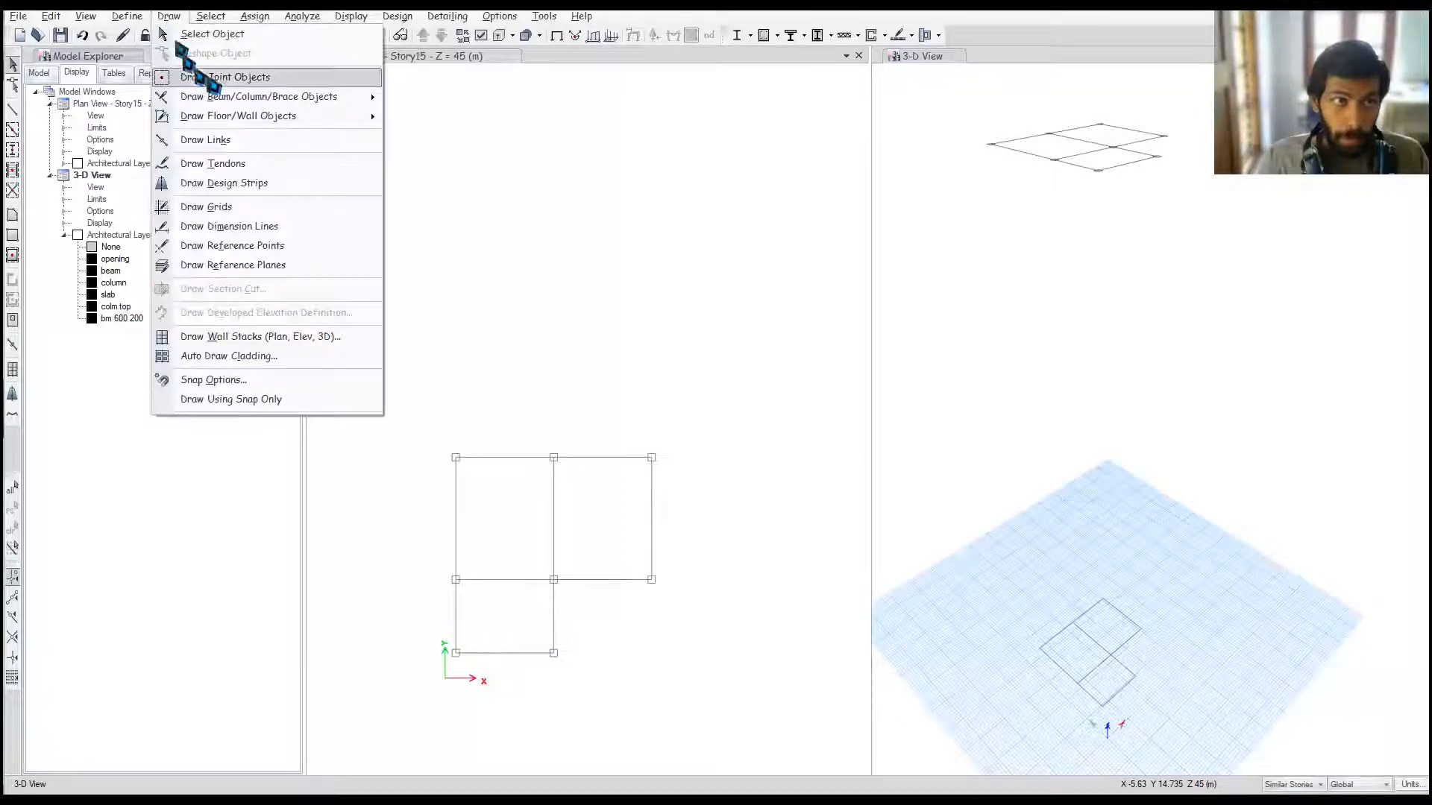
{"action": "mouse_move", "coordinate": [298, 97]}
{"action": "left_click", "coordinate": [522, 118]}
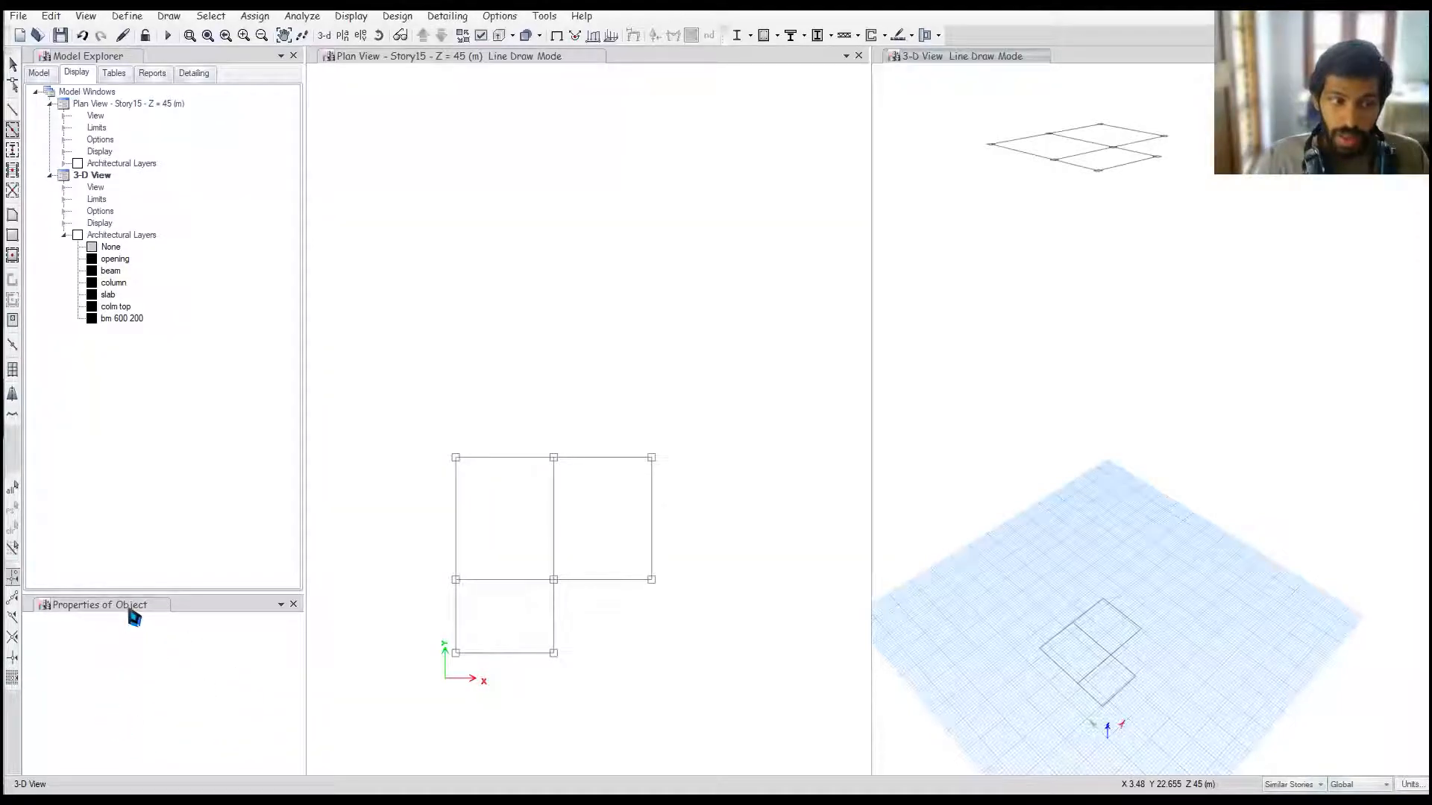
{"action": "mouse_move", "coordinate": [131, 613]}
{"action": "left_mouse_down"}
{"action": "mouse_move", "coordinate": [208, 629]}
{"action": "mouse_move", "coordinate": [589, 447]}
{"action": "mouse_move", "coordinate": [319, 575]}
{"action": "mouse_move", "coordinate": [137, 620]}
{"action": "mouse_move", "coordinate": [169, 624]}
{"action": "left_mouse_up"}
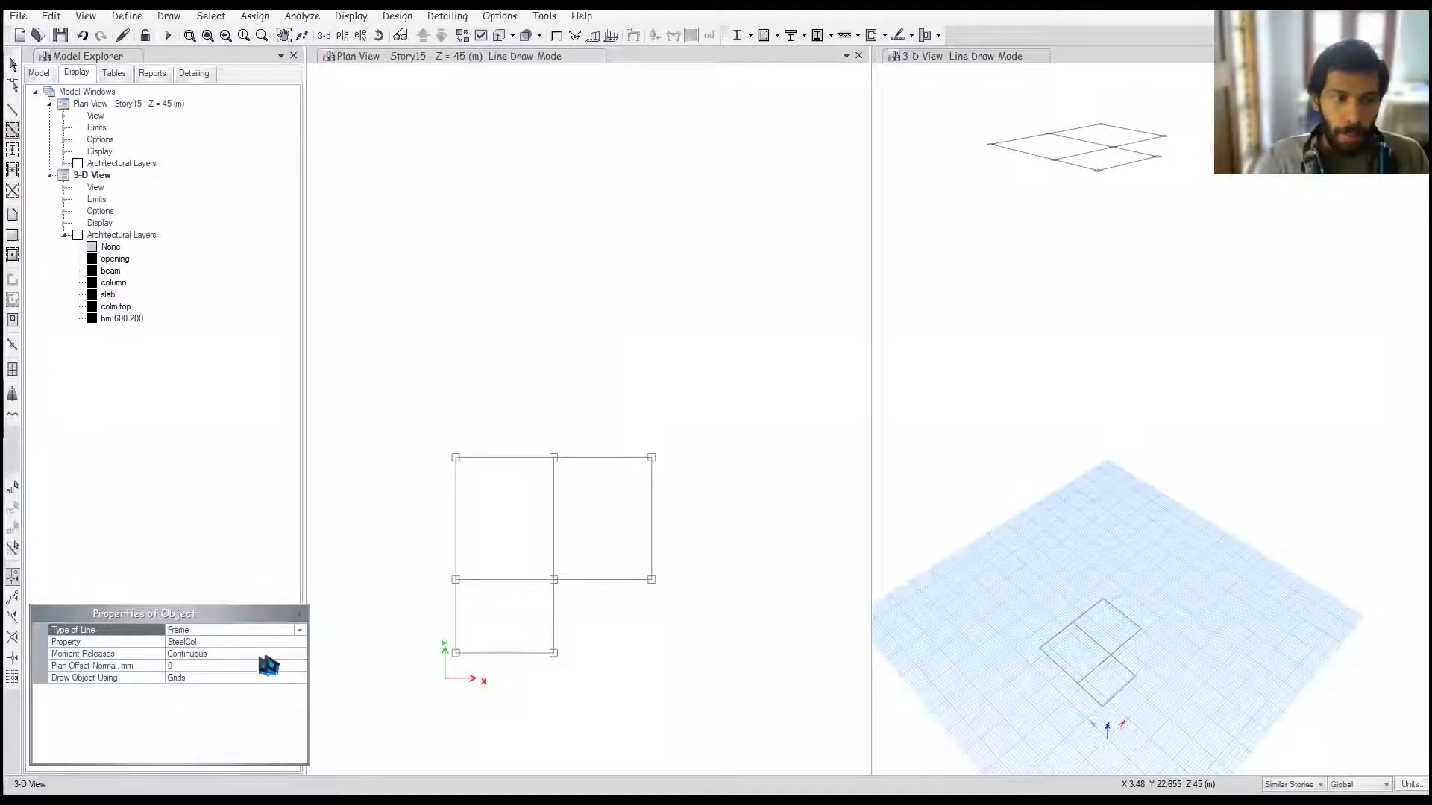
{"action": "left_click", "coordinate": [291, 642]}
{"action": "left_click", "coordinate": [300, 642]}
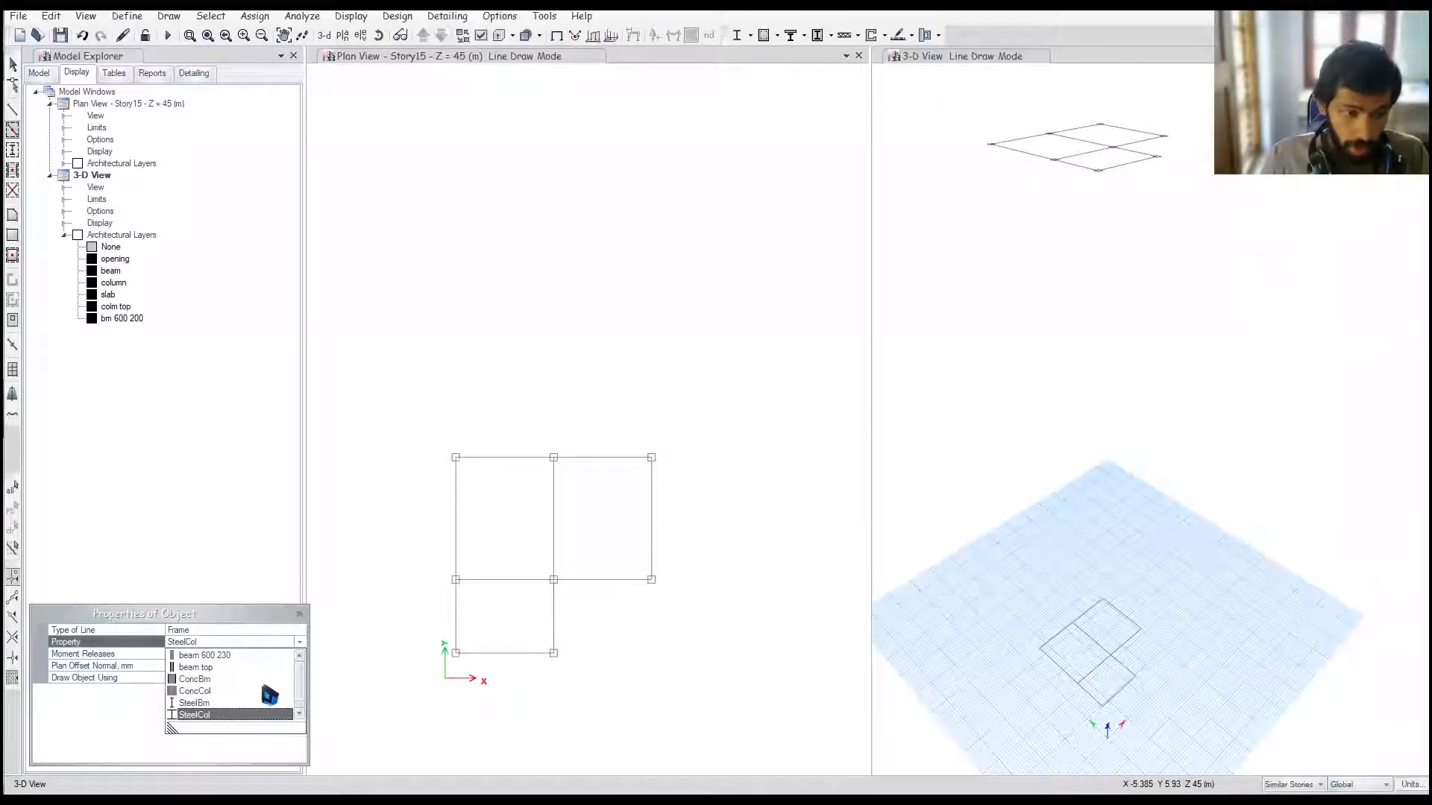
{"action": "left_click", "coordinate": [210, 667]}
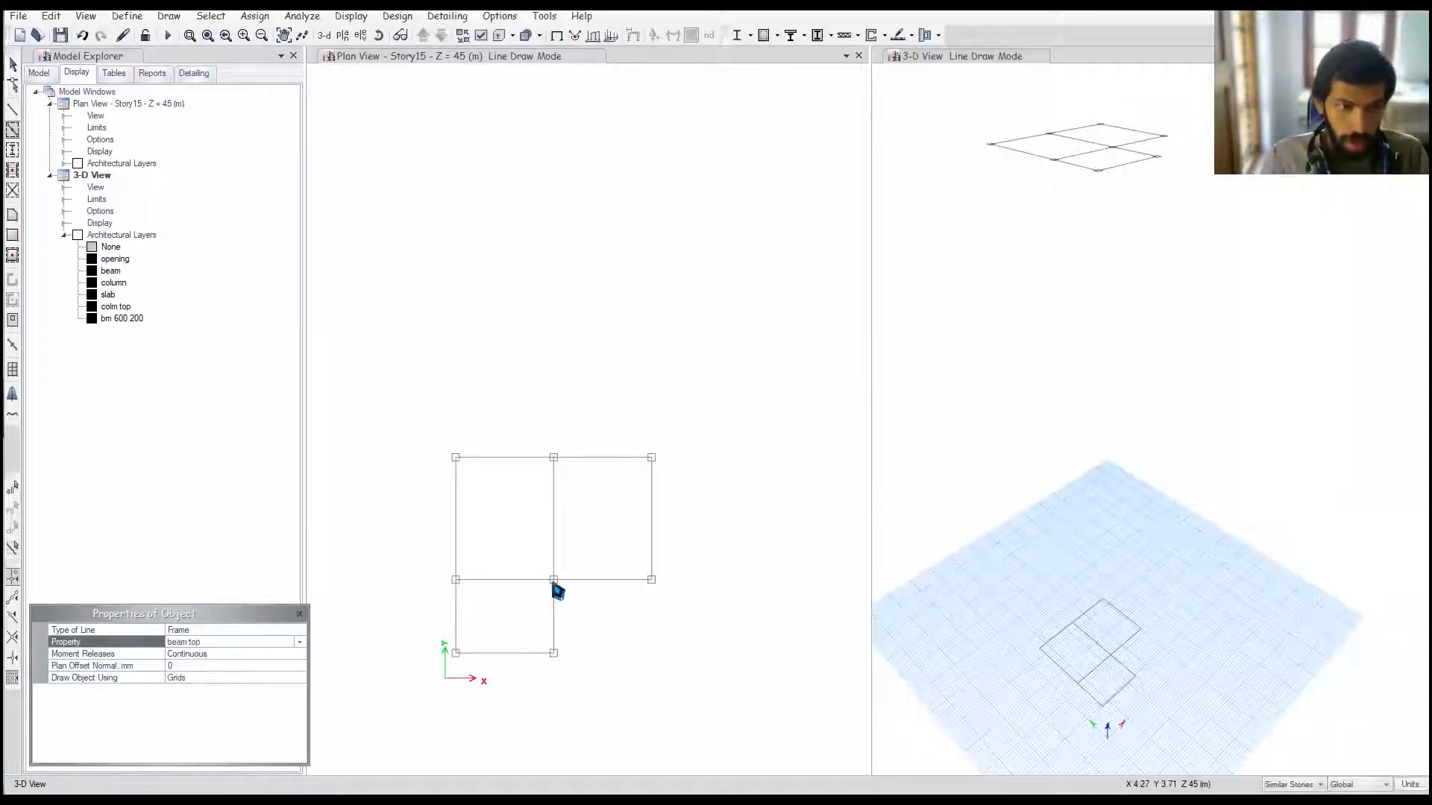
{"action": "right_click", "coordinate": [121, 318]}
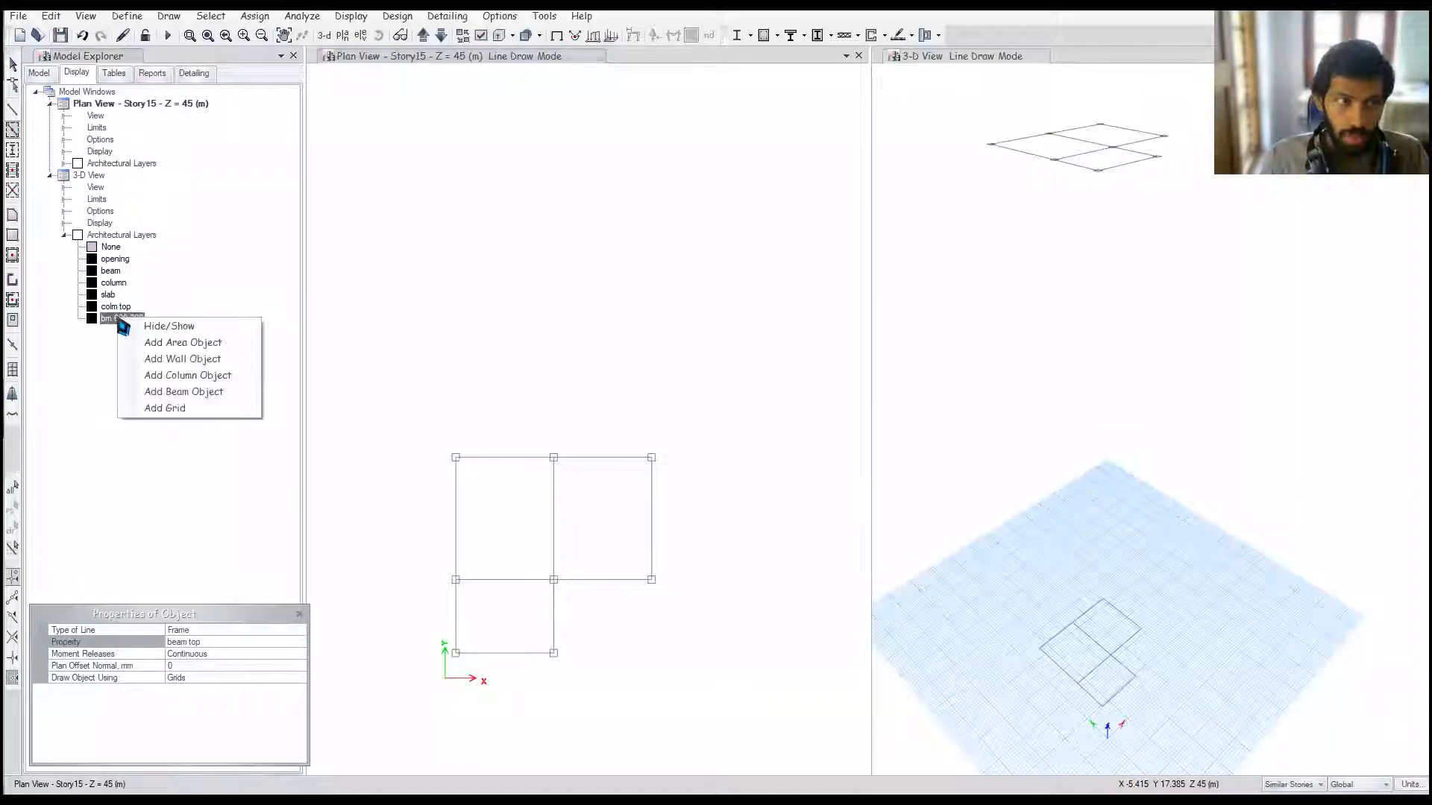
{"action": "left_click", "coordinate": [191, 393]}
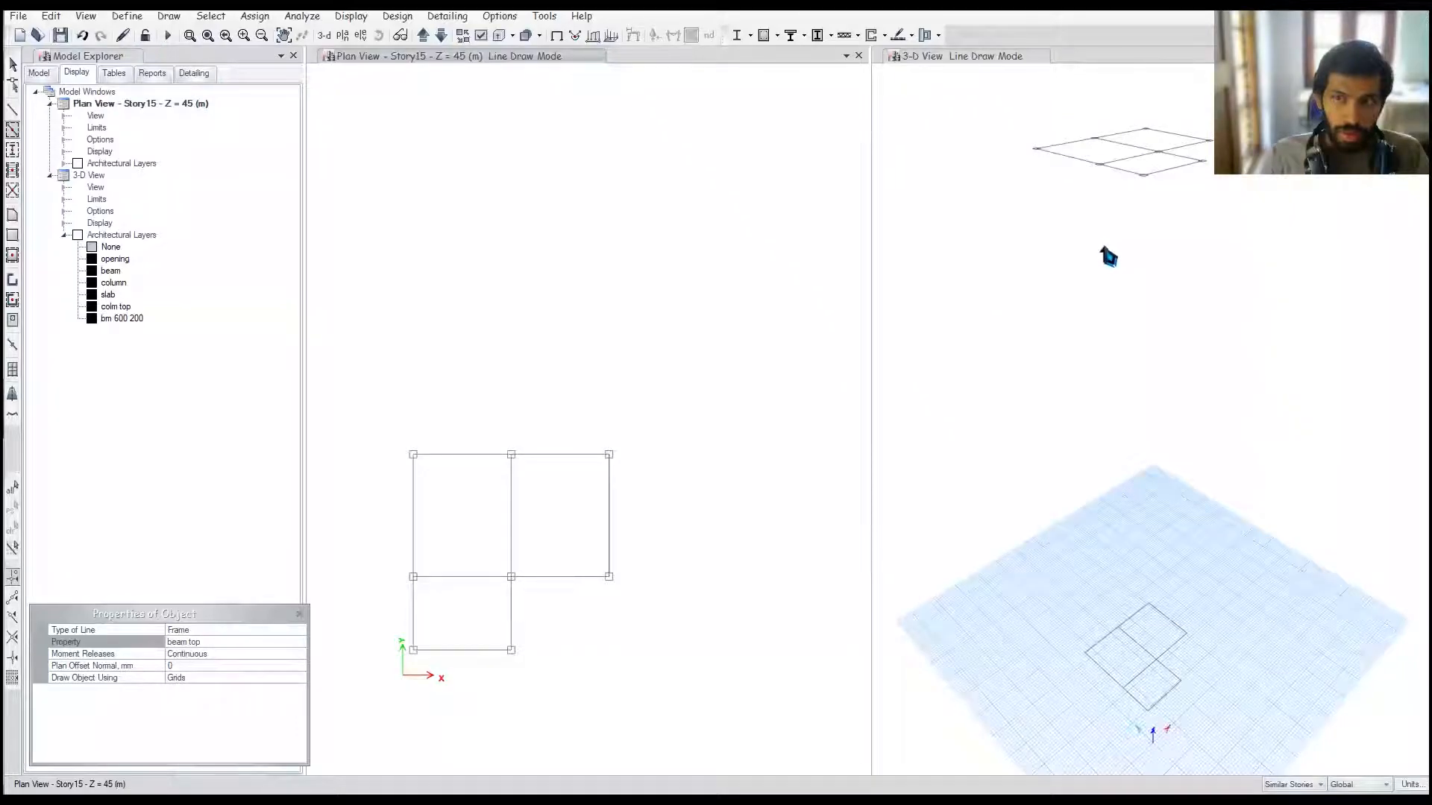
{"action": "left_click", "coordinate": [1061, 277]}
{"action": "middle_click_drag", "start_coordinate": [1071, 275], "coordinate": [1053, 320]}
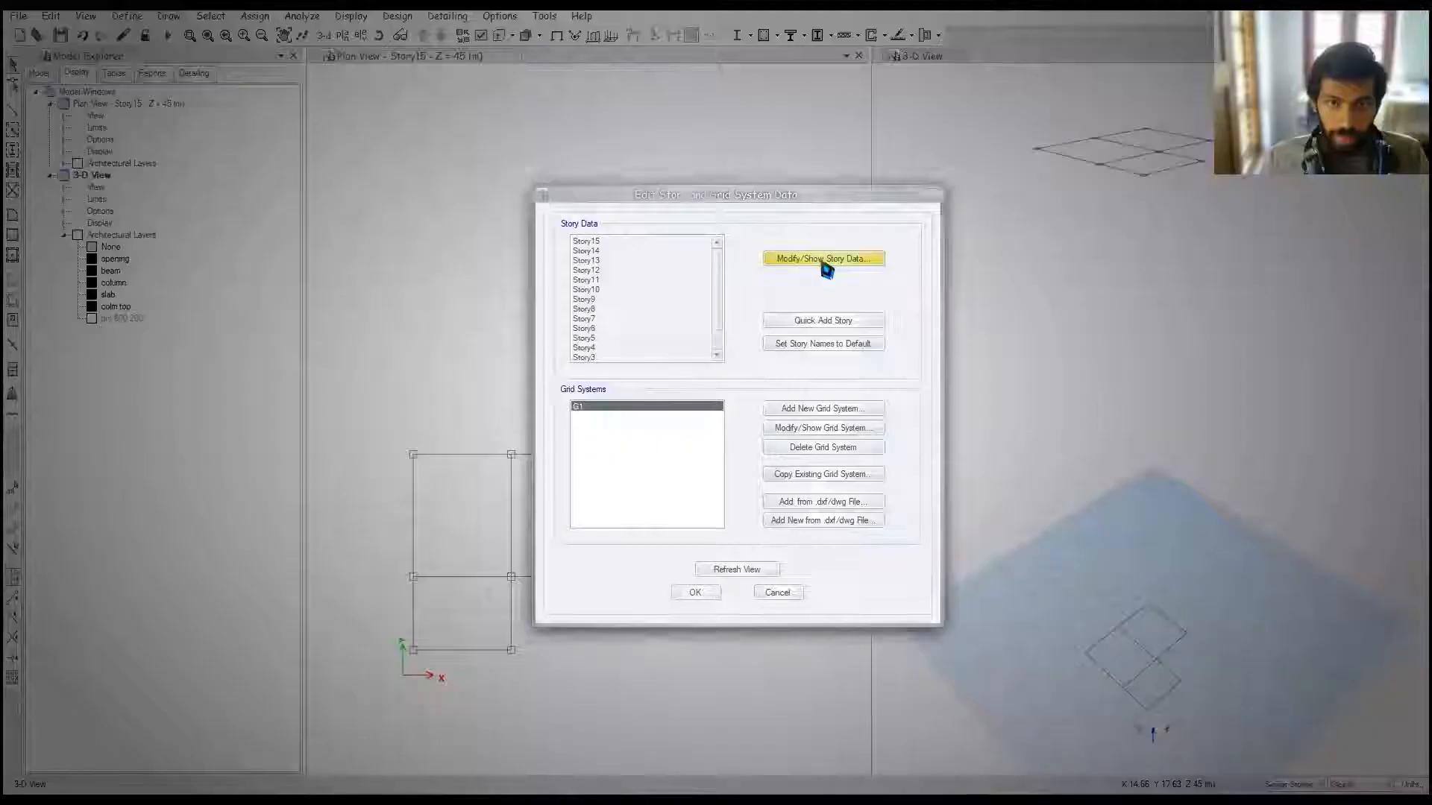
Step: Set Story15 as similar to Story8 in the story data and accept the story and grid system settings
{"action": "left_click", "coordinate": [825, 265]}
{"action": "left_click", "coordinate": [821, 297]}
{"action": "left_click", "coordinate": [839, 298]}
{"action": "left_click", "coordinate": [793, 323]}
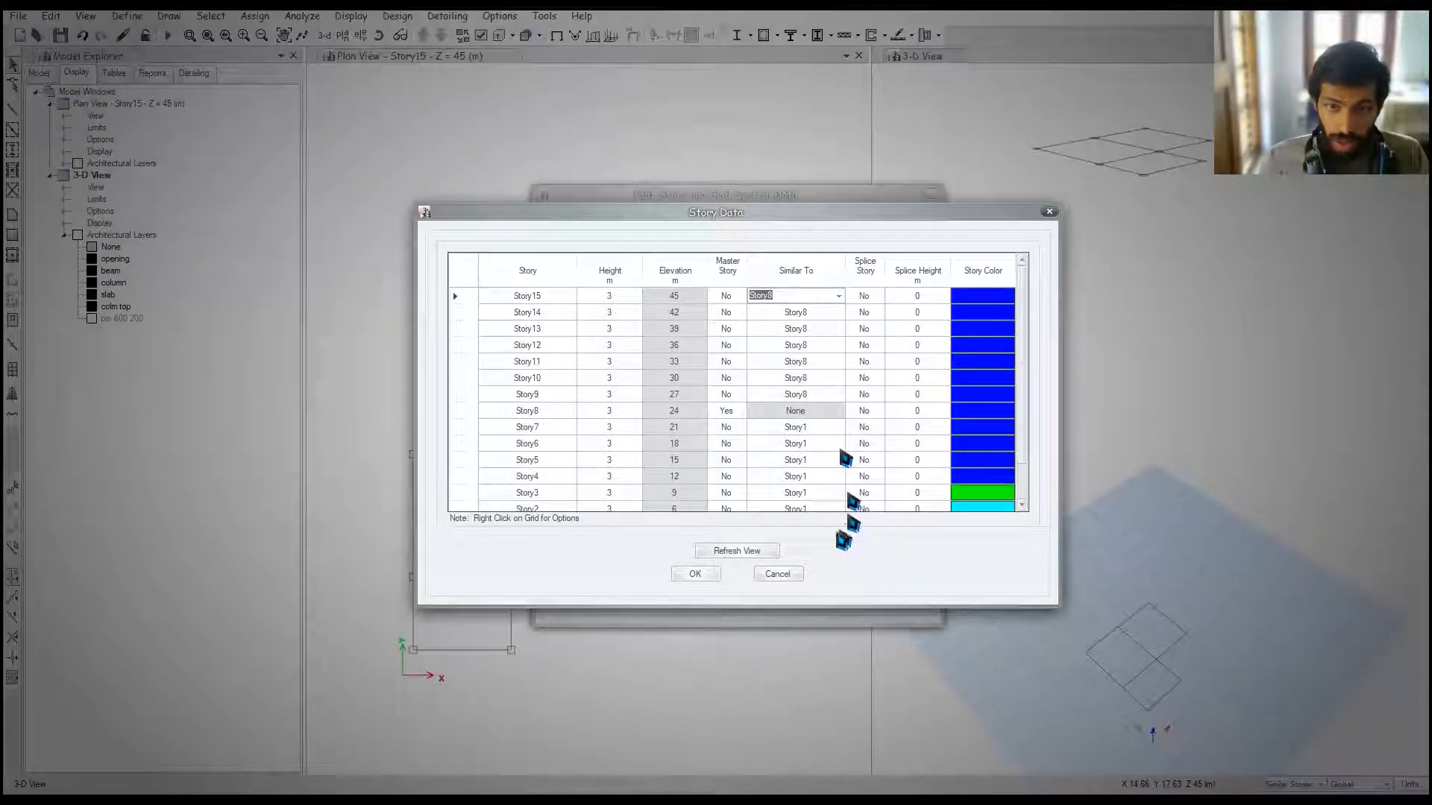
{"action": "left_click", "coordinate": [697, 576]}
{"action": "left_click", "coordinate": [697, 587]}
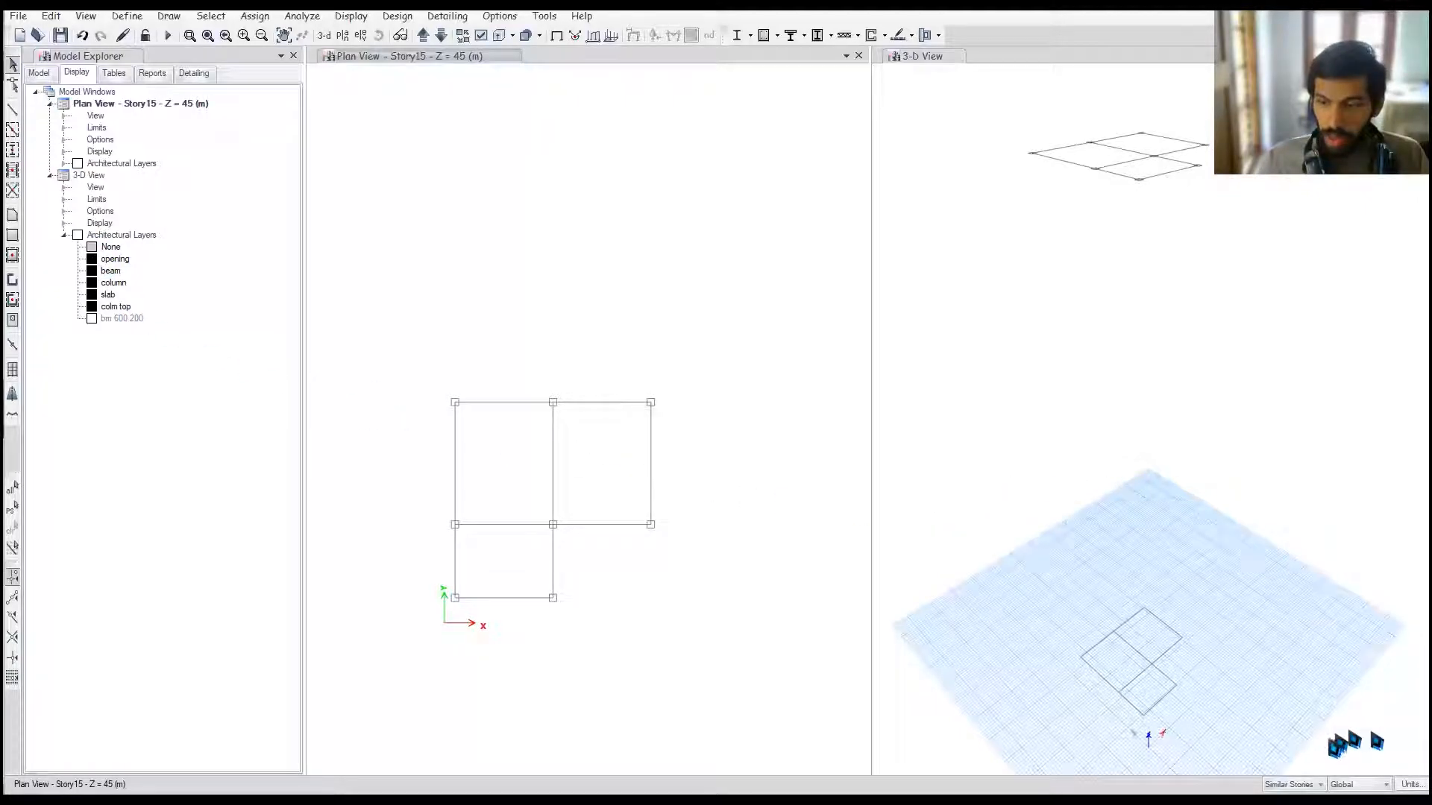
Step: Add beam objects from the bm 600 200 layer with section beam top on Story15's similar stories, and check a Story11 beam's section property
{"action": "right_click", "coordinate": [126, 321]}
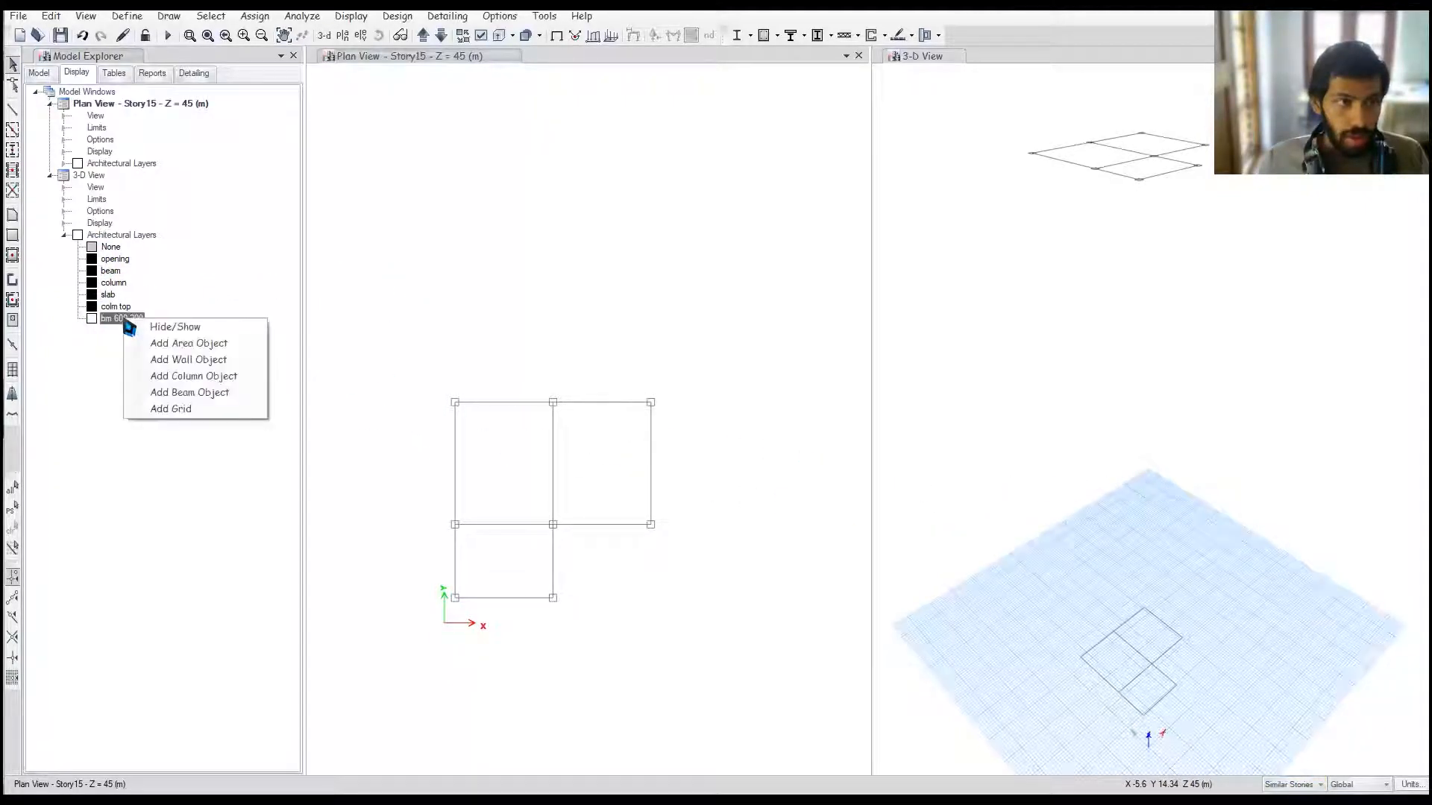
{"action": "left_click", "coordinate": [200, 392]}
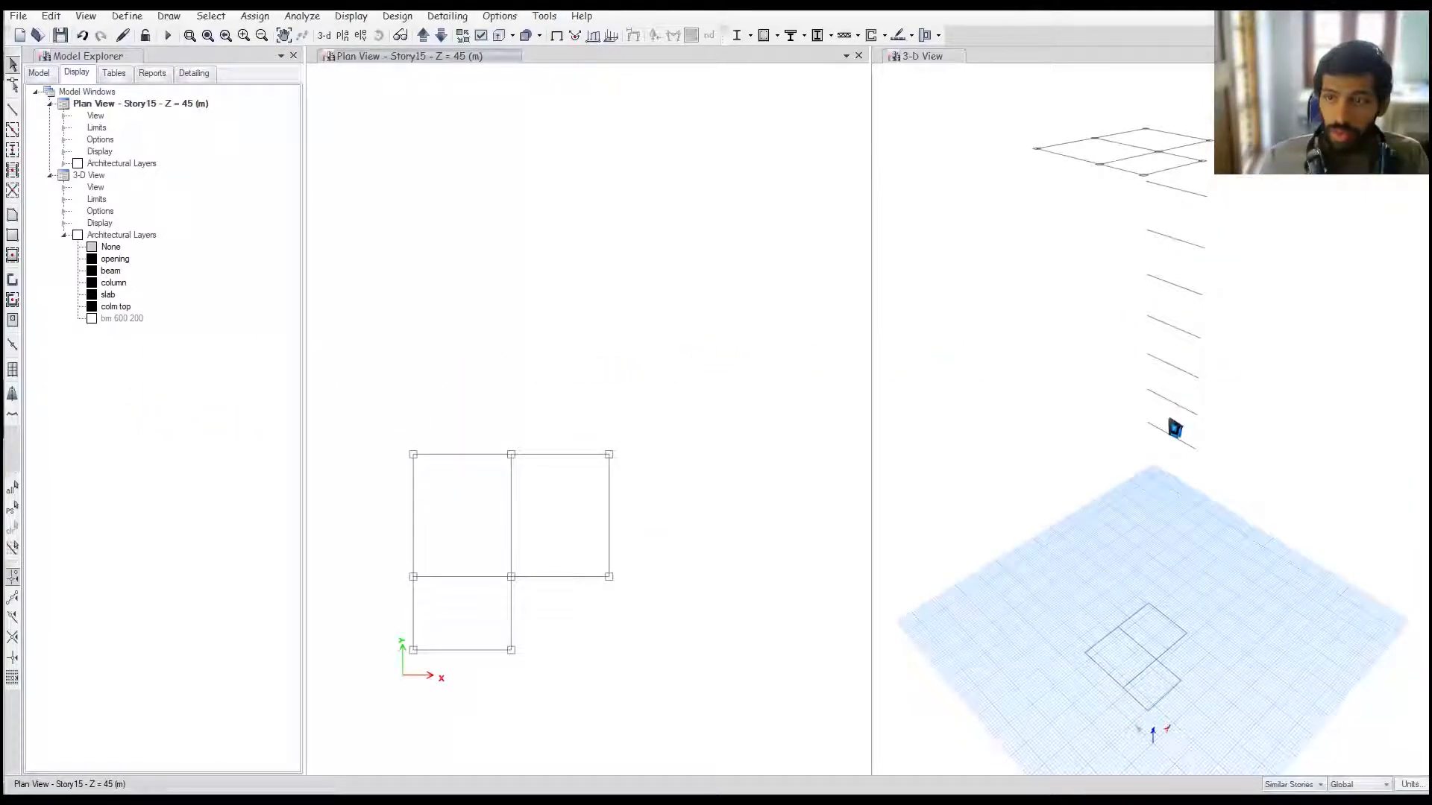
{"action": "left_click", "coordinate": [1161, 393]}
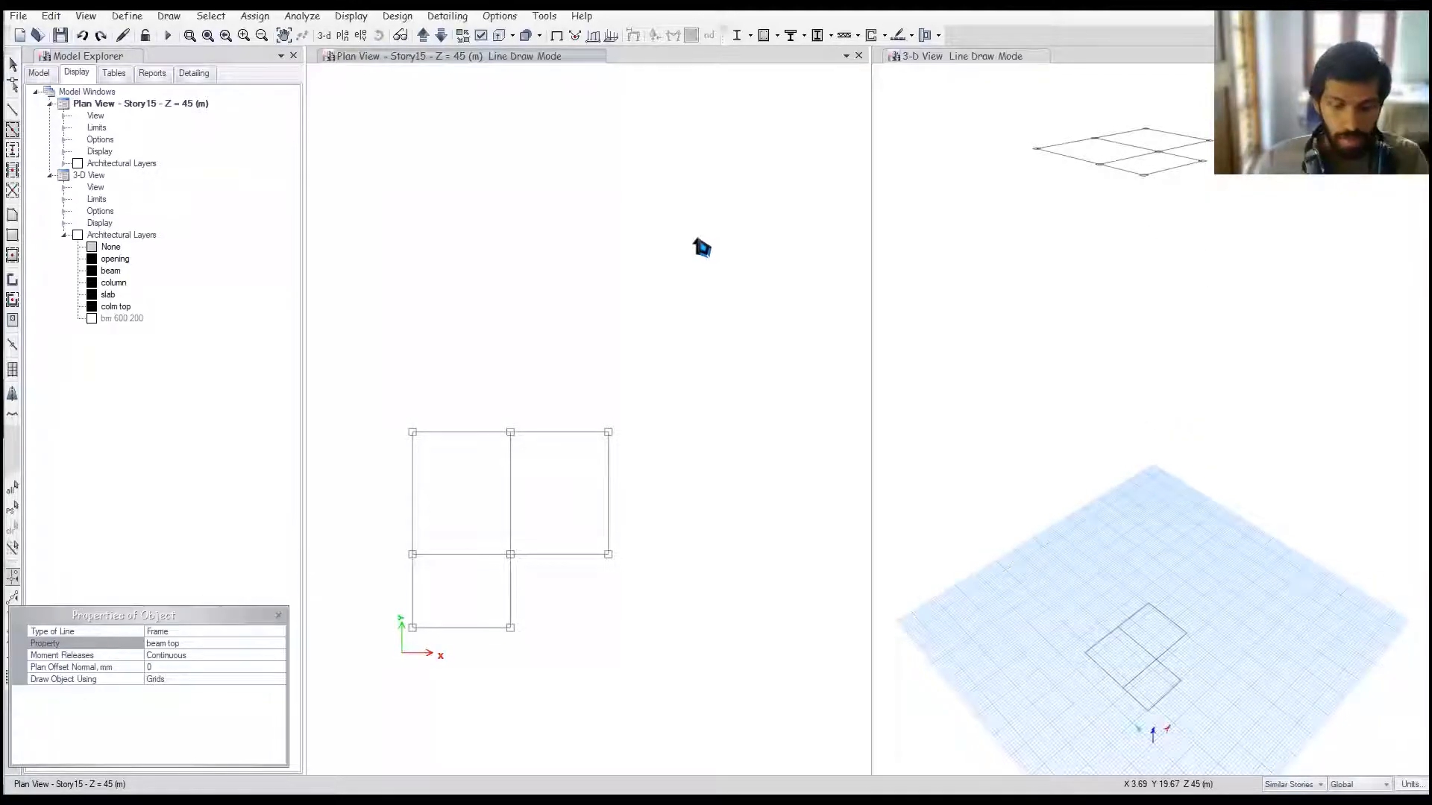
{"action": "right_click", "coordinate": [1173, 334]}
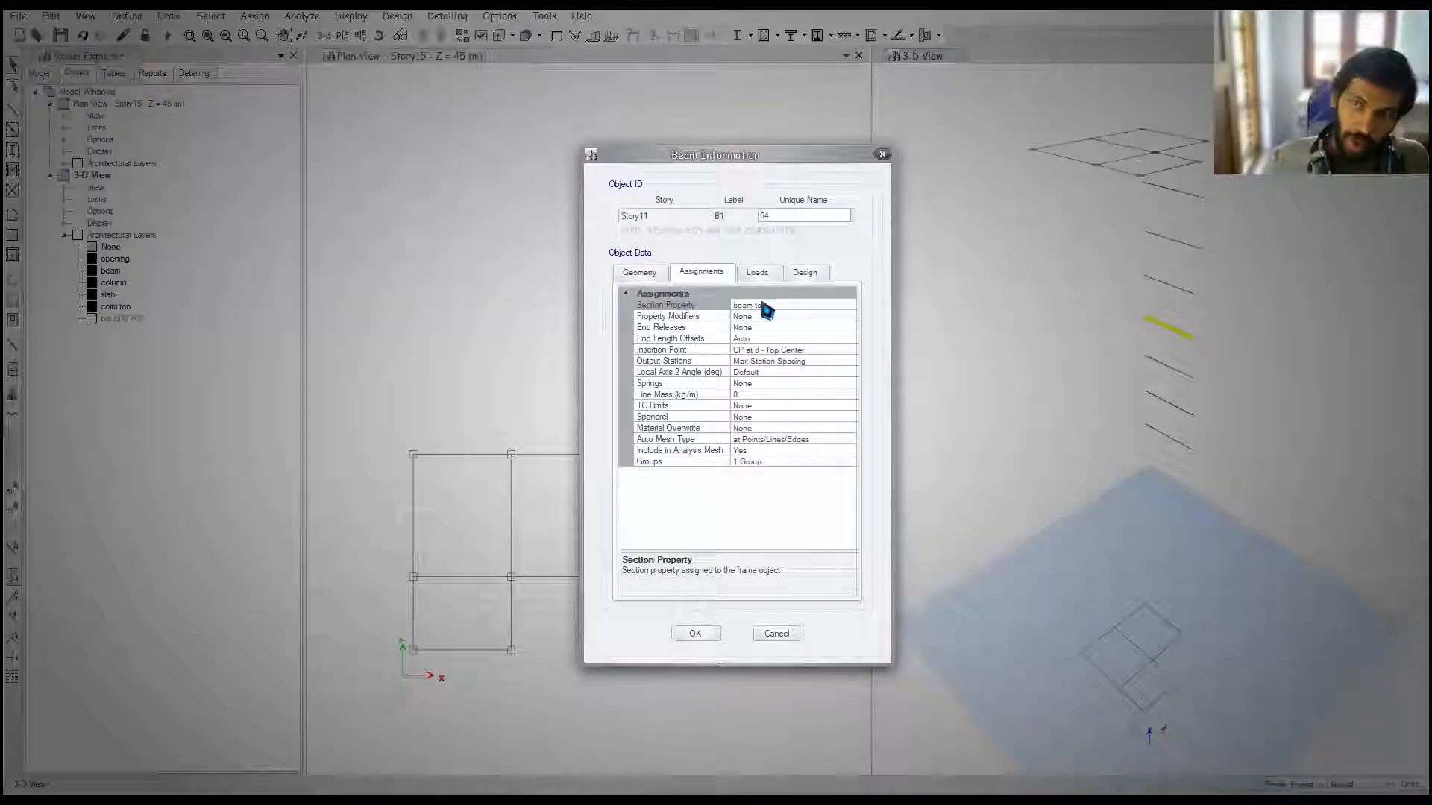
{"action": "key", "text": "Escape"}
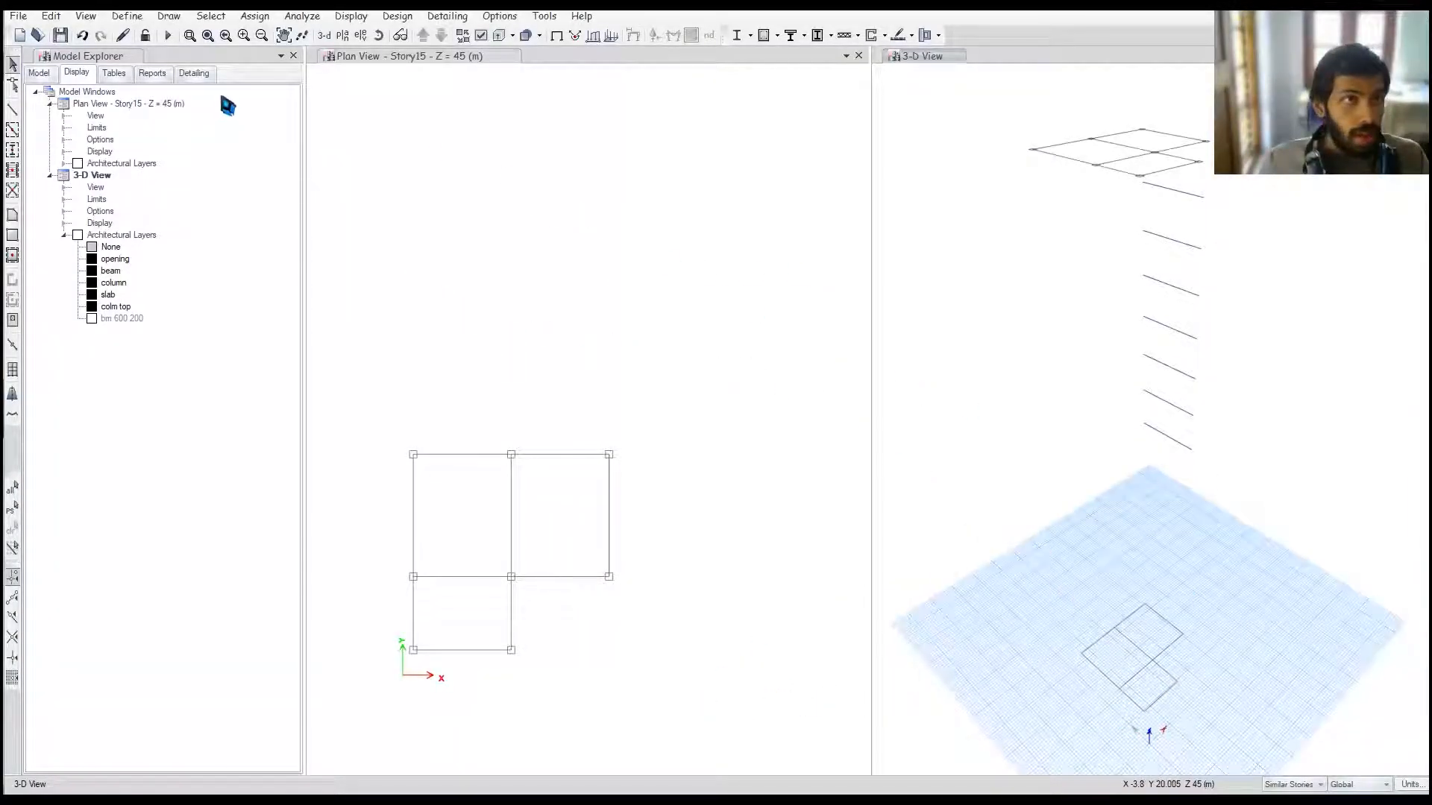
Step: Quick-draw beams with section beam 600 230 by adding beam objects from the beam architectural layer on Story15 and its similar stories
{"action": "left_click", "coordinate": [169, 16]}
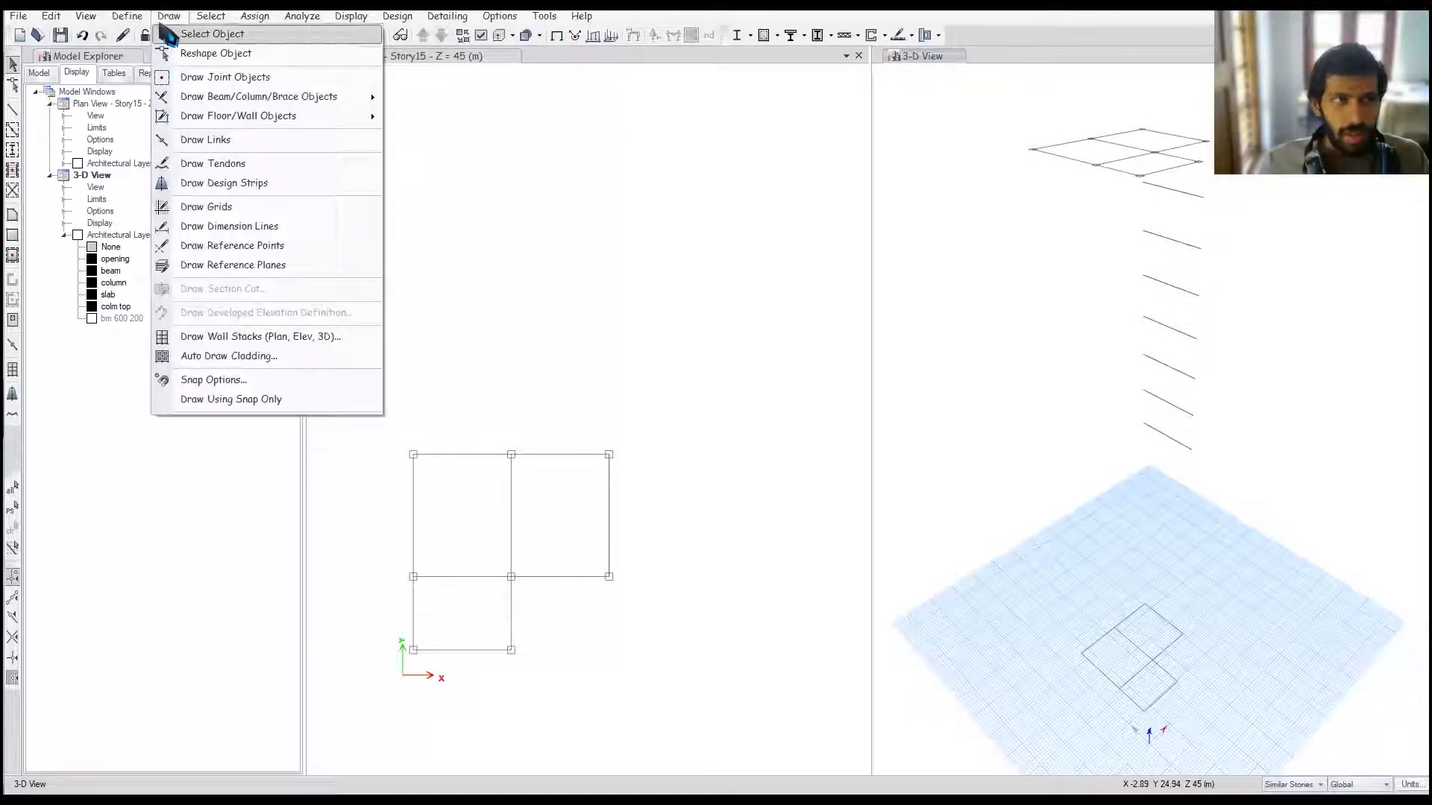
{"action": "mouse_move", "coordinate": [272, 97]}
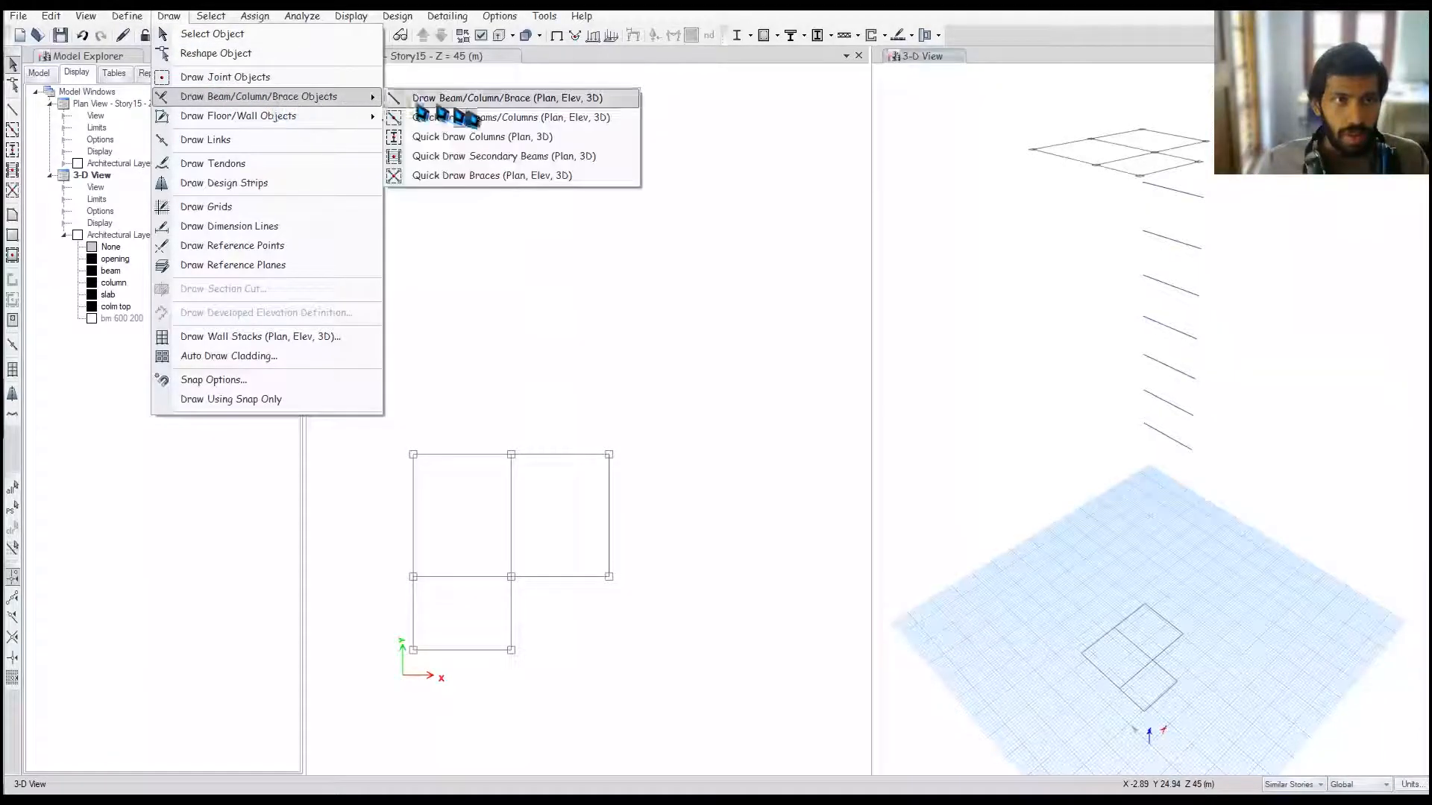
{"action": "left_click", "coordinate": [559, 119]}
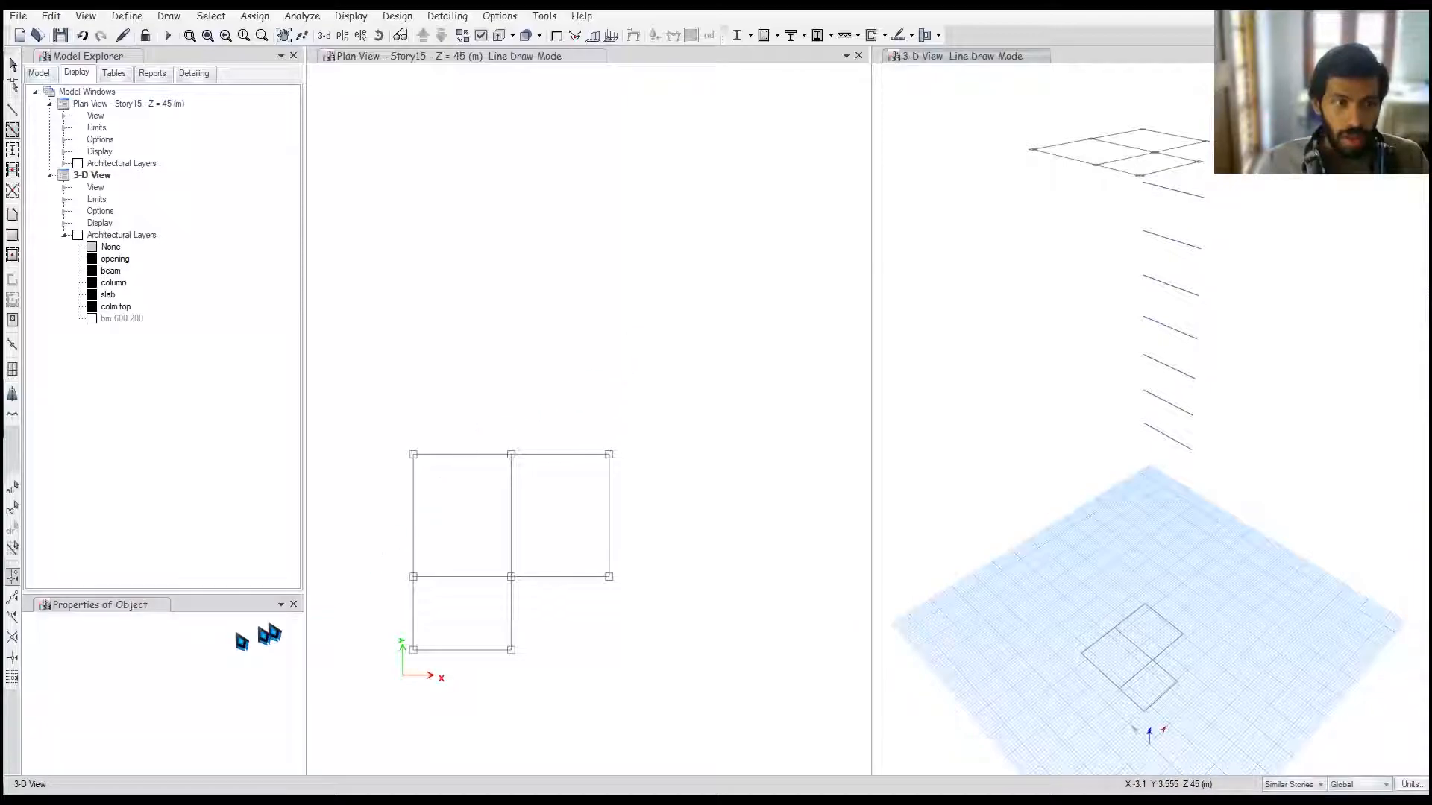
{"action": "left_click", "coordinate": [289, 647]}
{"action": "left_click", "coordinate": [307, 647]}
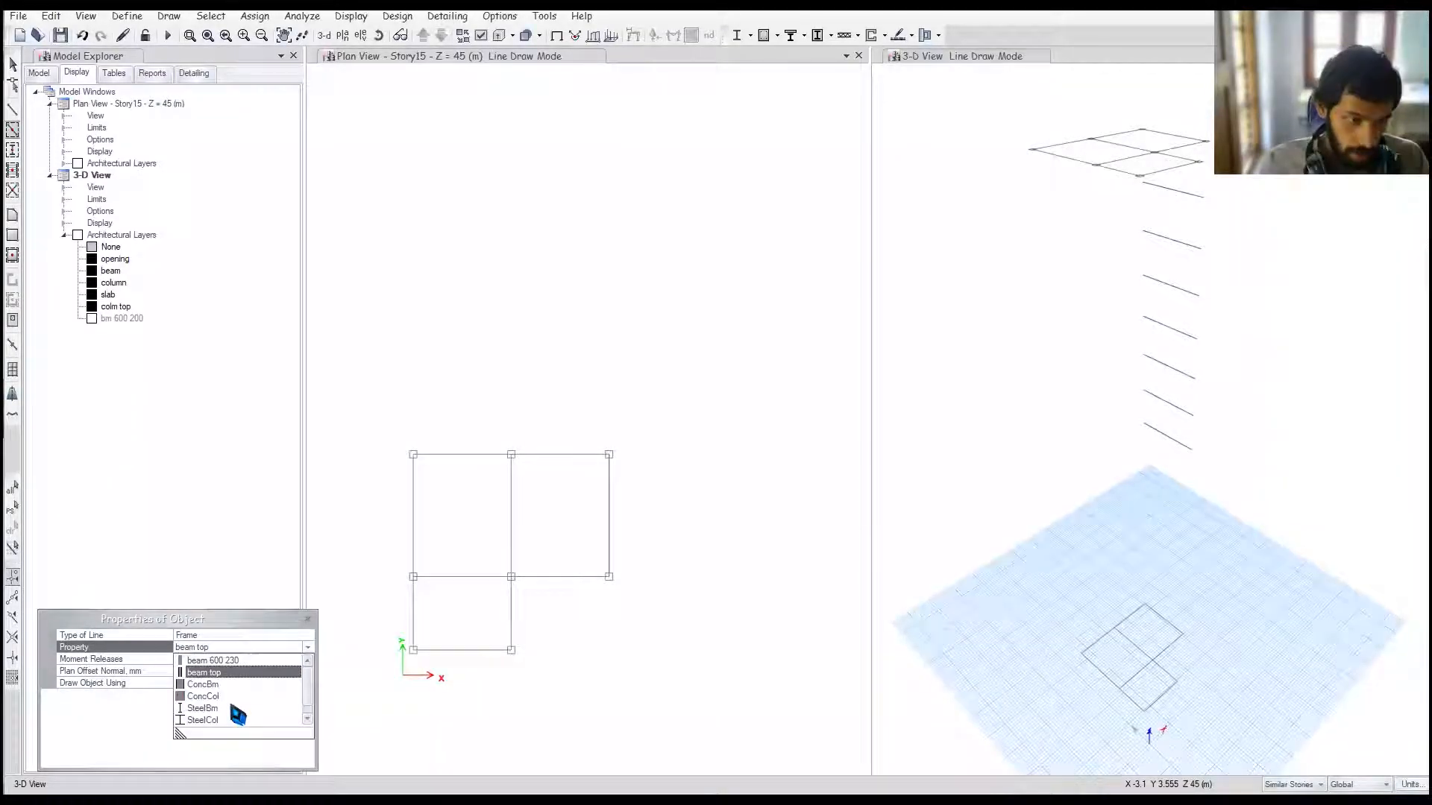
{"action": "left_click", "coordinate": [226, 662]}
{"action": "middle_click_drag", "start_coordinate": [531, 432], "coordinate": [564, 415]}
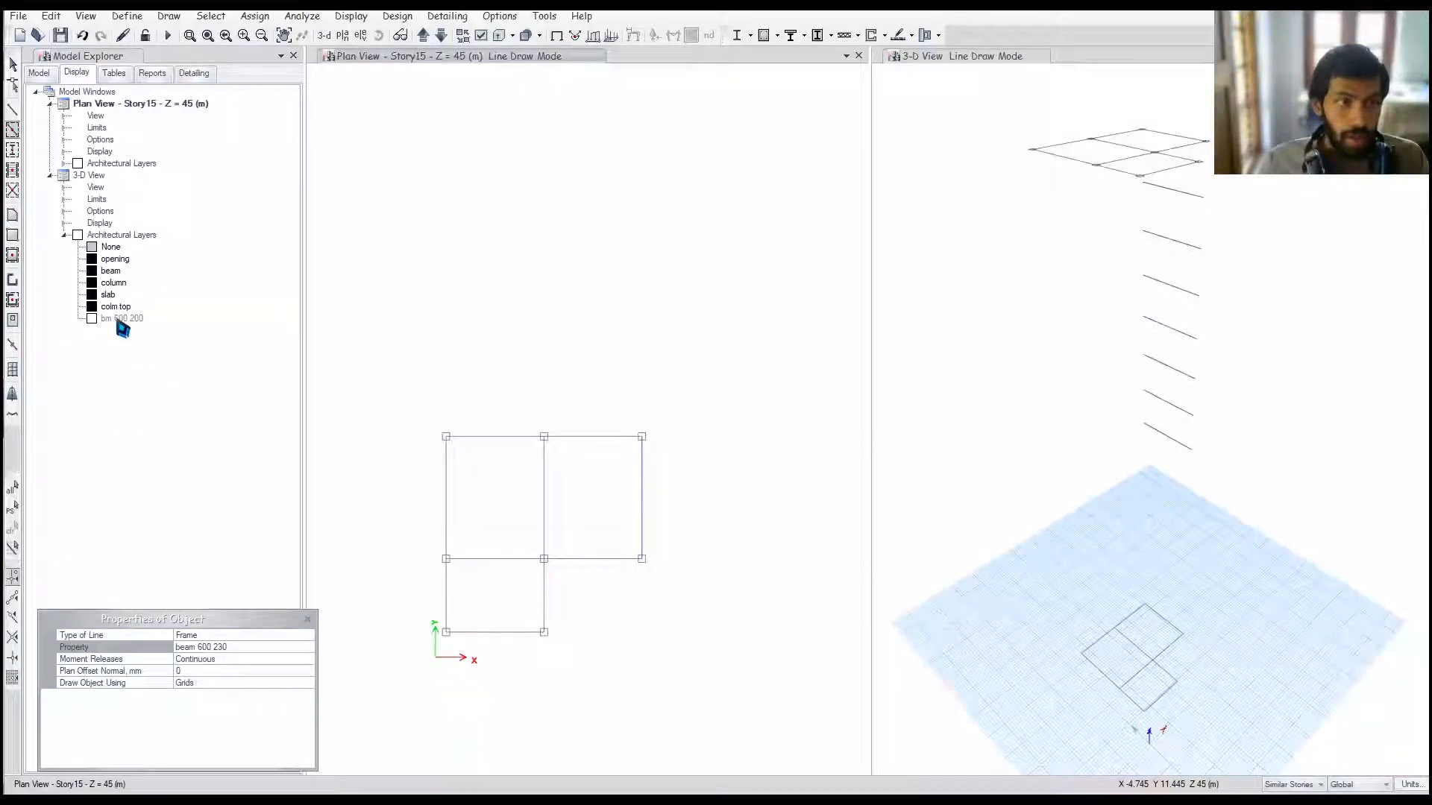
{"action": "right_click", "coordinate": [113, 273]}
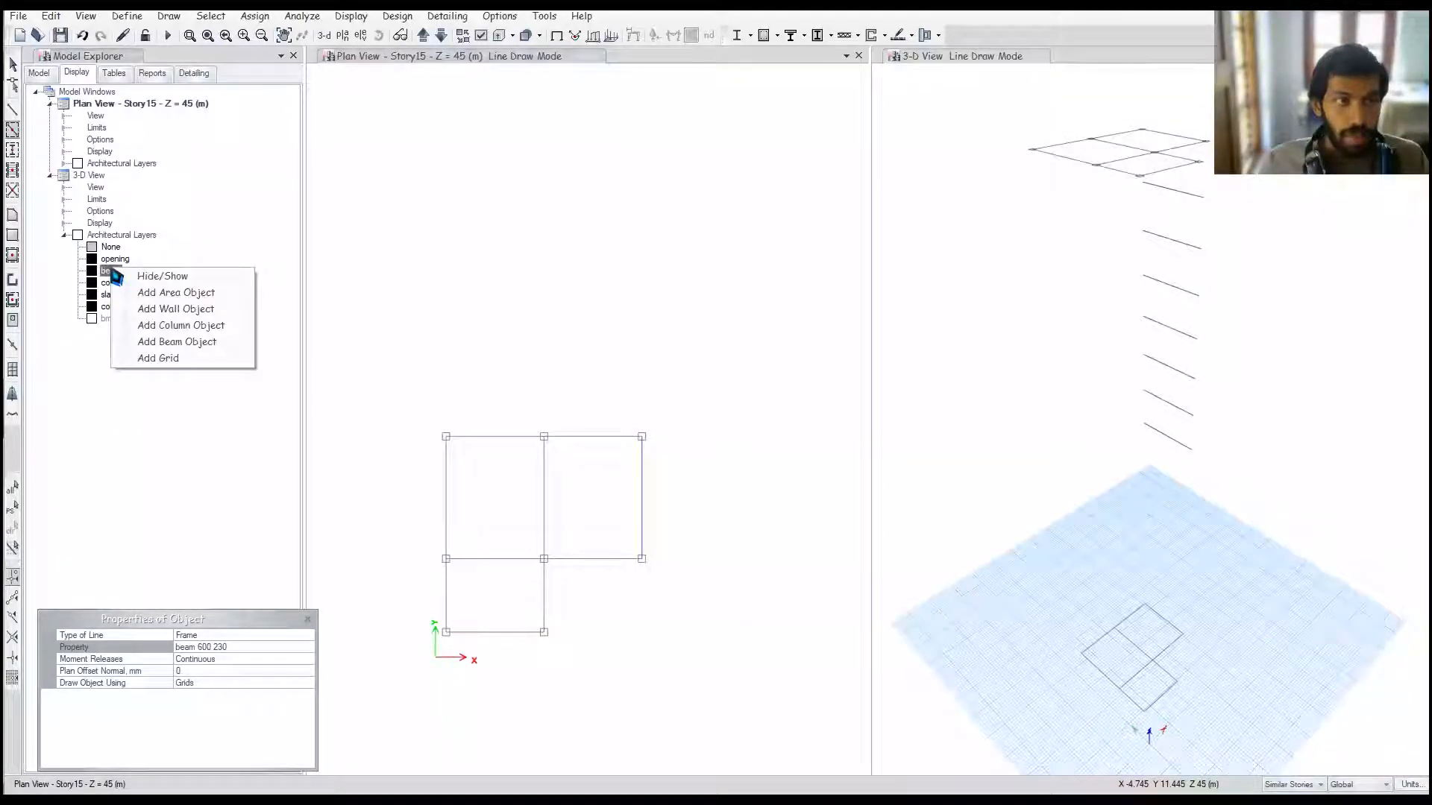
{"action": "left_click", "coordinate": [192, 331]}
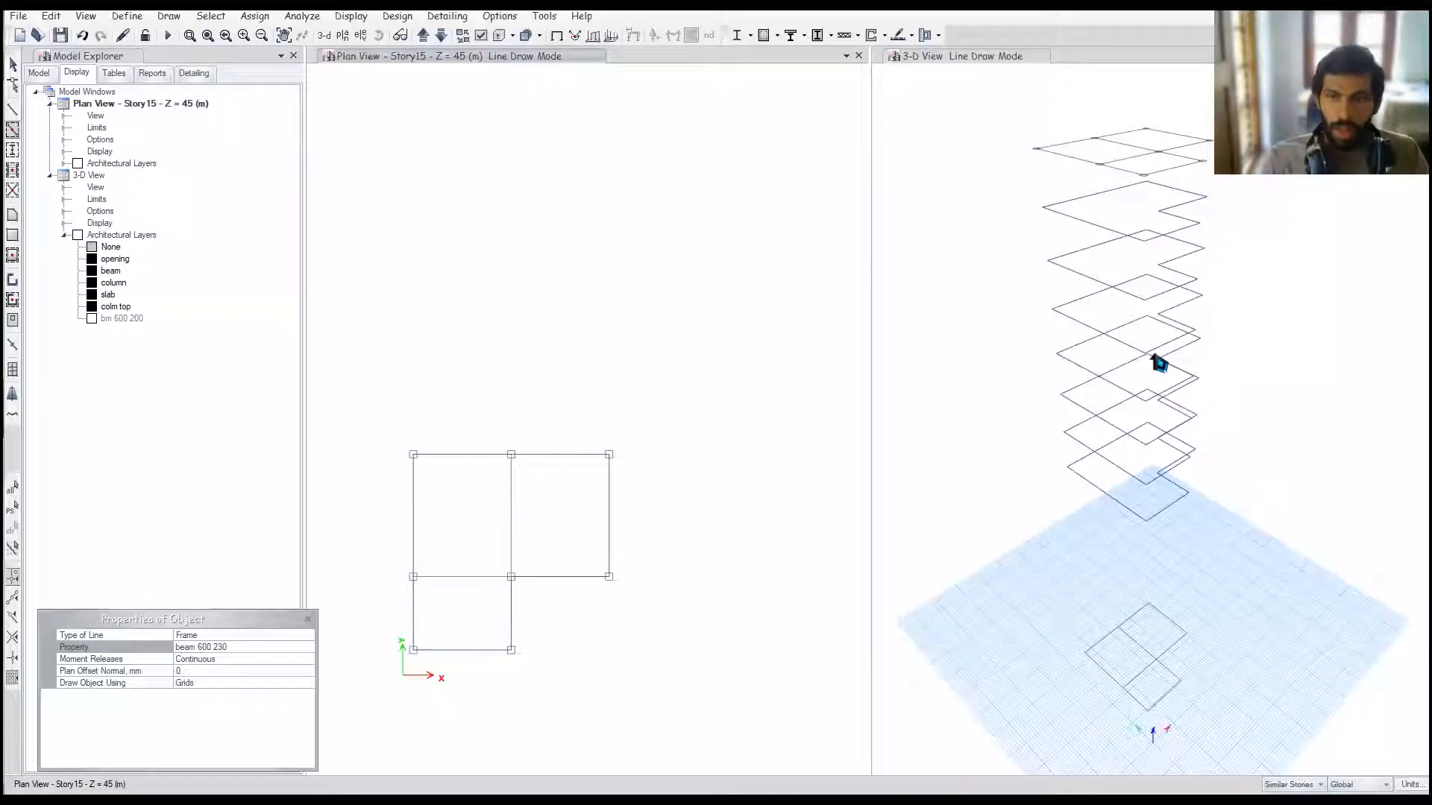
{"action": "left_click", "coordinate": [1178, 494]}
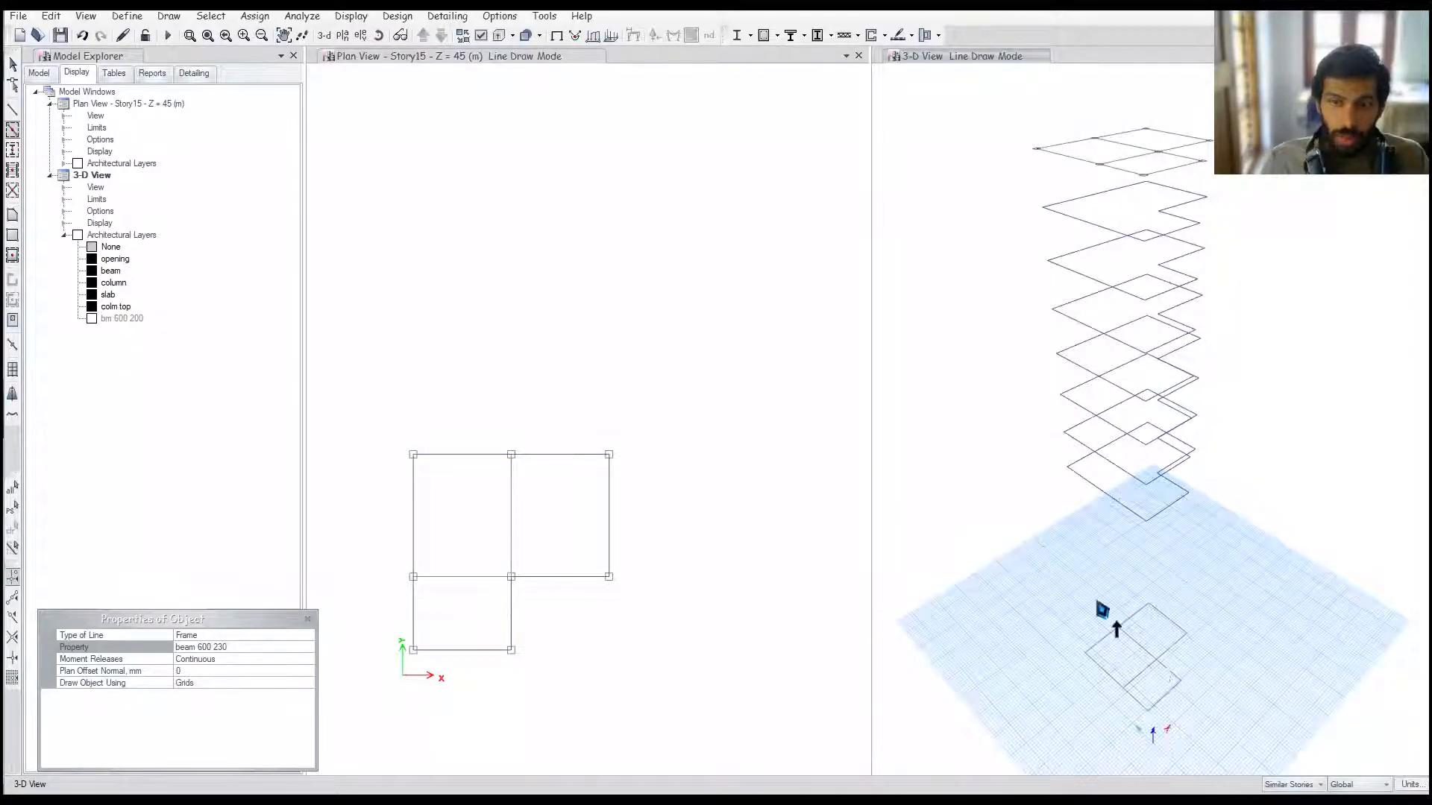
Step: Switch the plan view to Story1 and add beam 600 230 beam objects from the beam layer to the lower similar stories
{"action": "left_click", "coordinate": [473, 156]}
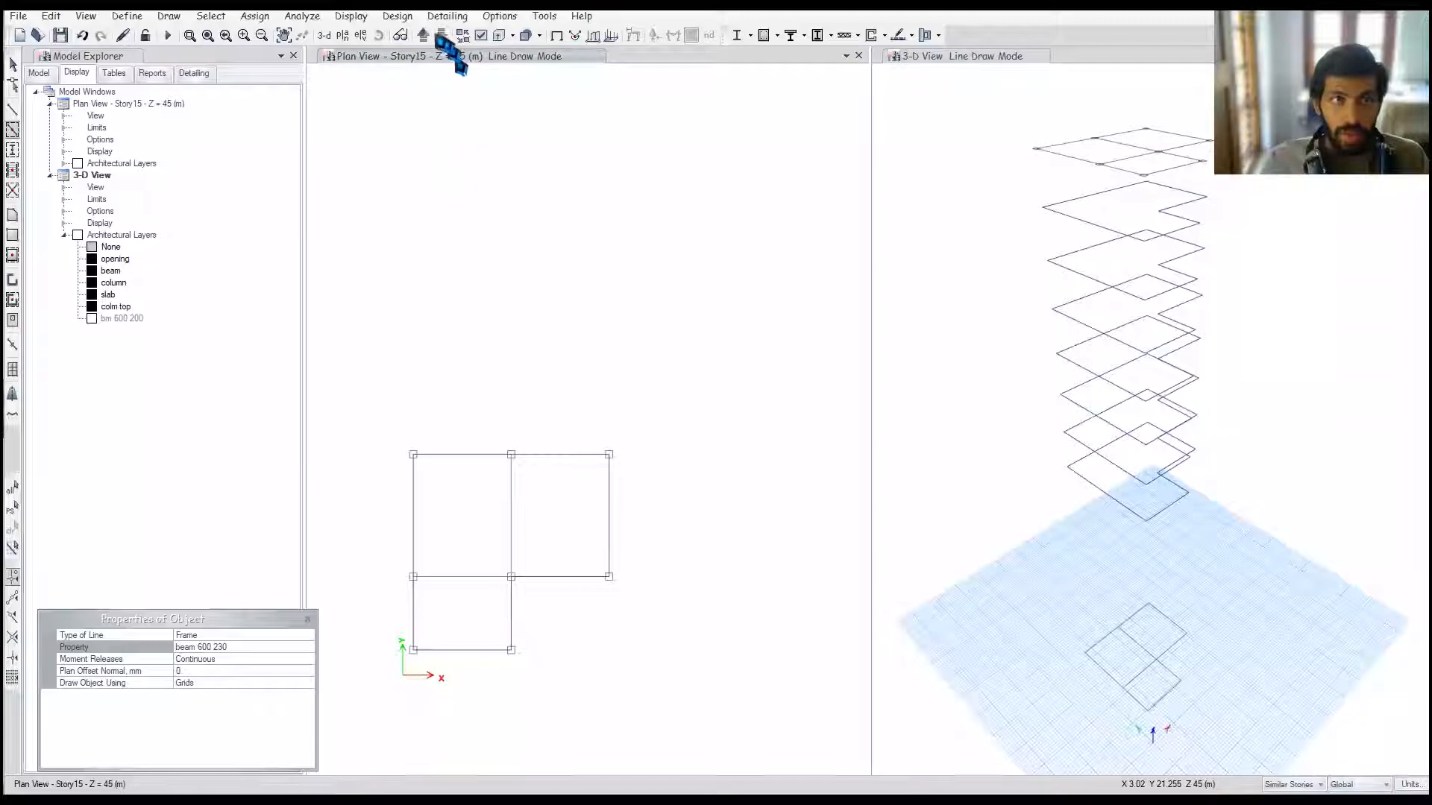
{"action": "left_click", "coordinate": [422, 35]}
{"action": "left_click", "coordinate": [422, 35]}
{"action": "left_click", "coordinate": [422, 35]}
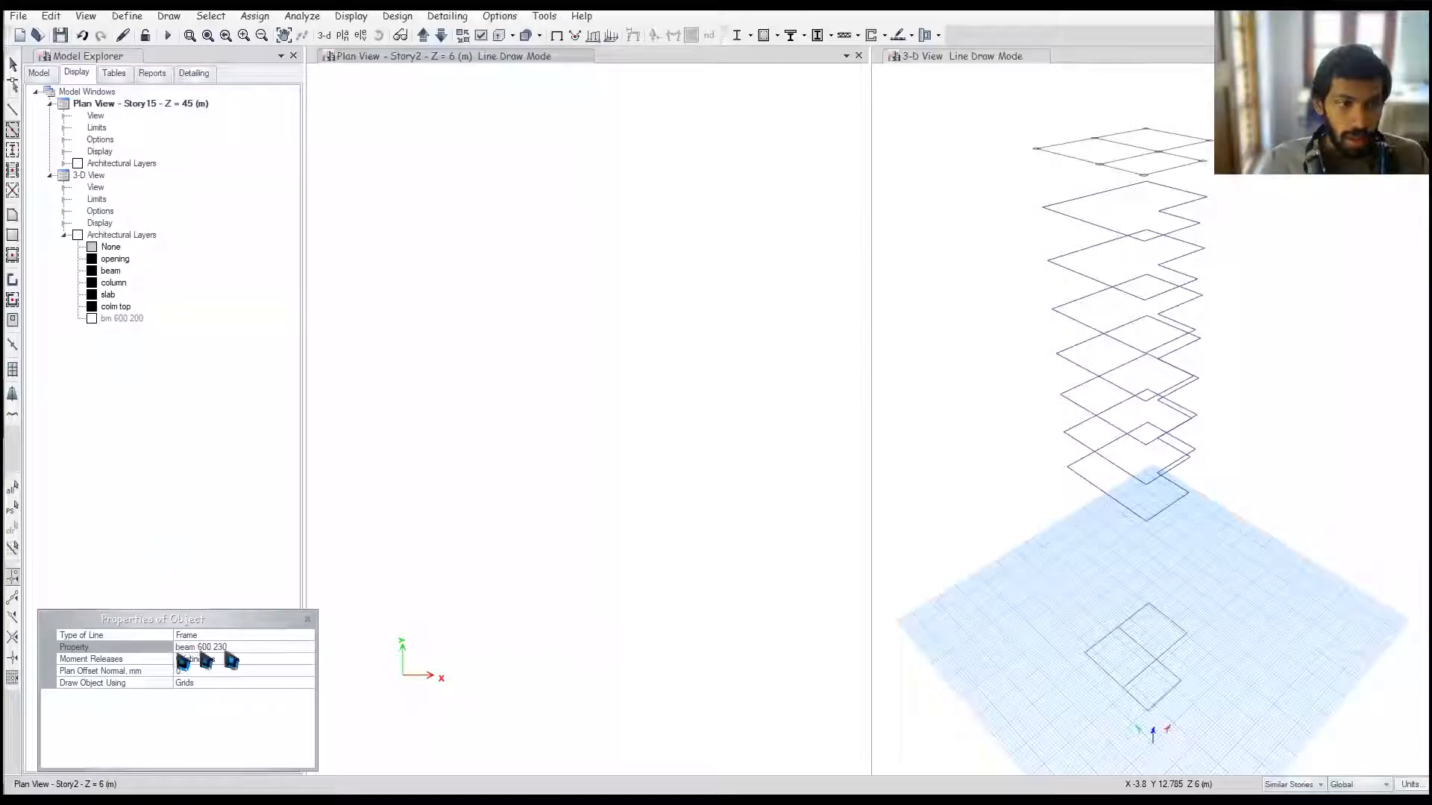
{"action": "right_click", "coordinate": [111, 273]}
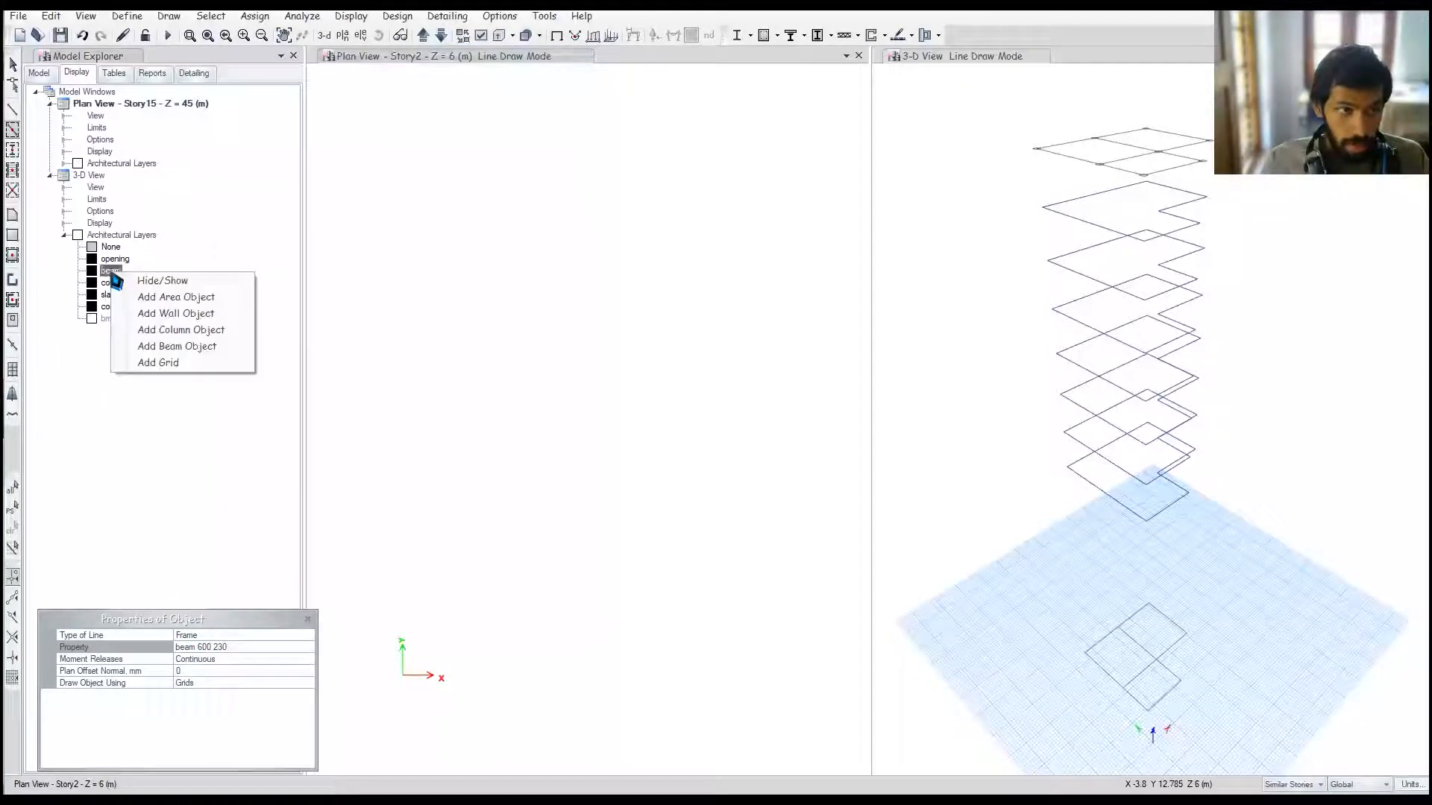
{"action": "left_click", "coordinate": [195, 352]}
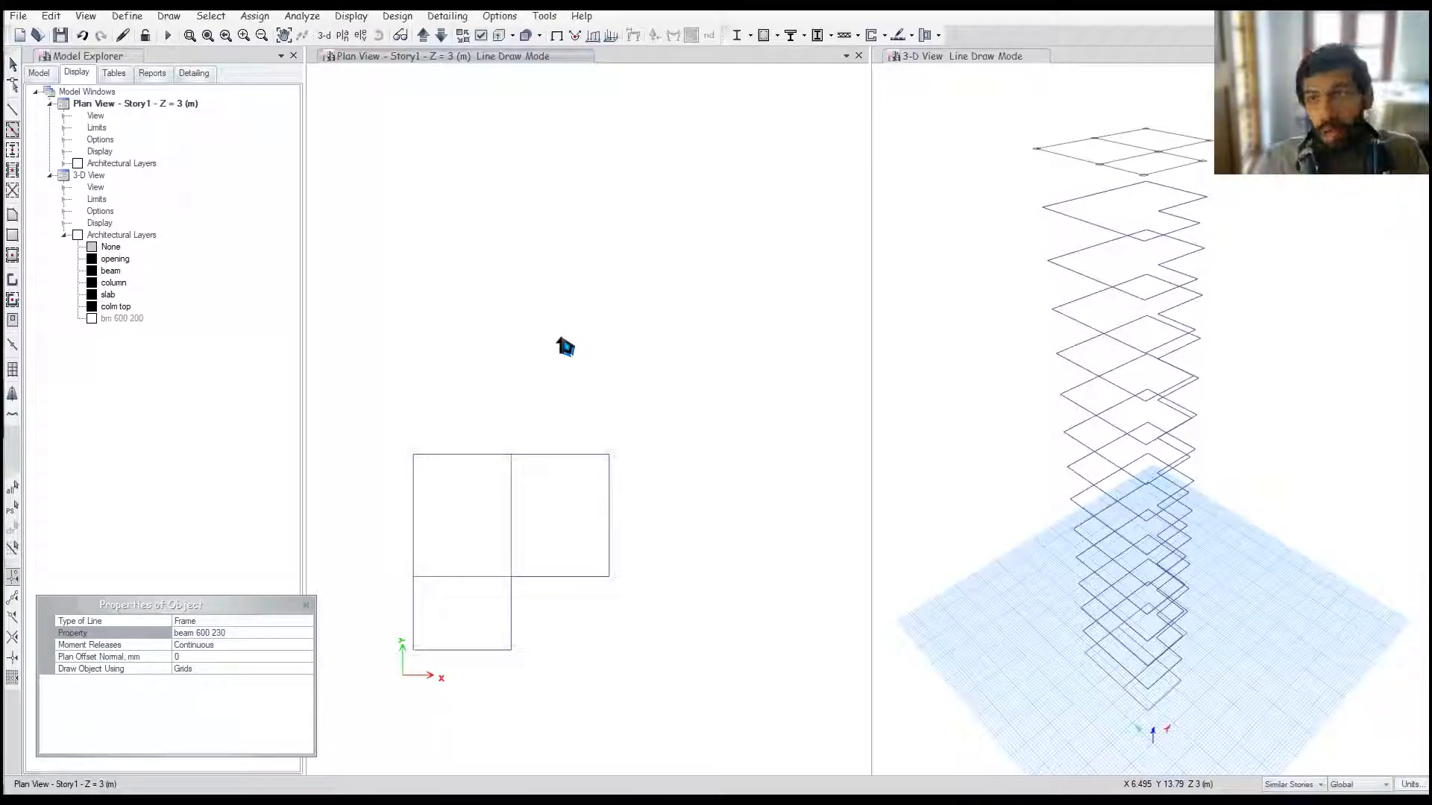
{"action": "key", "text": "Escape"}
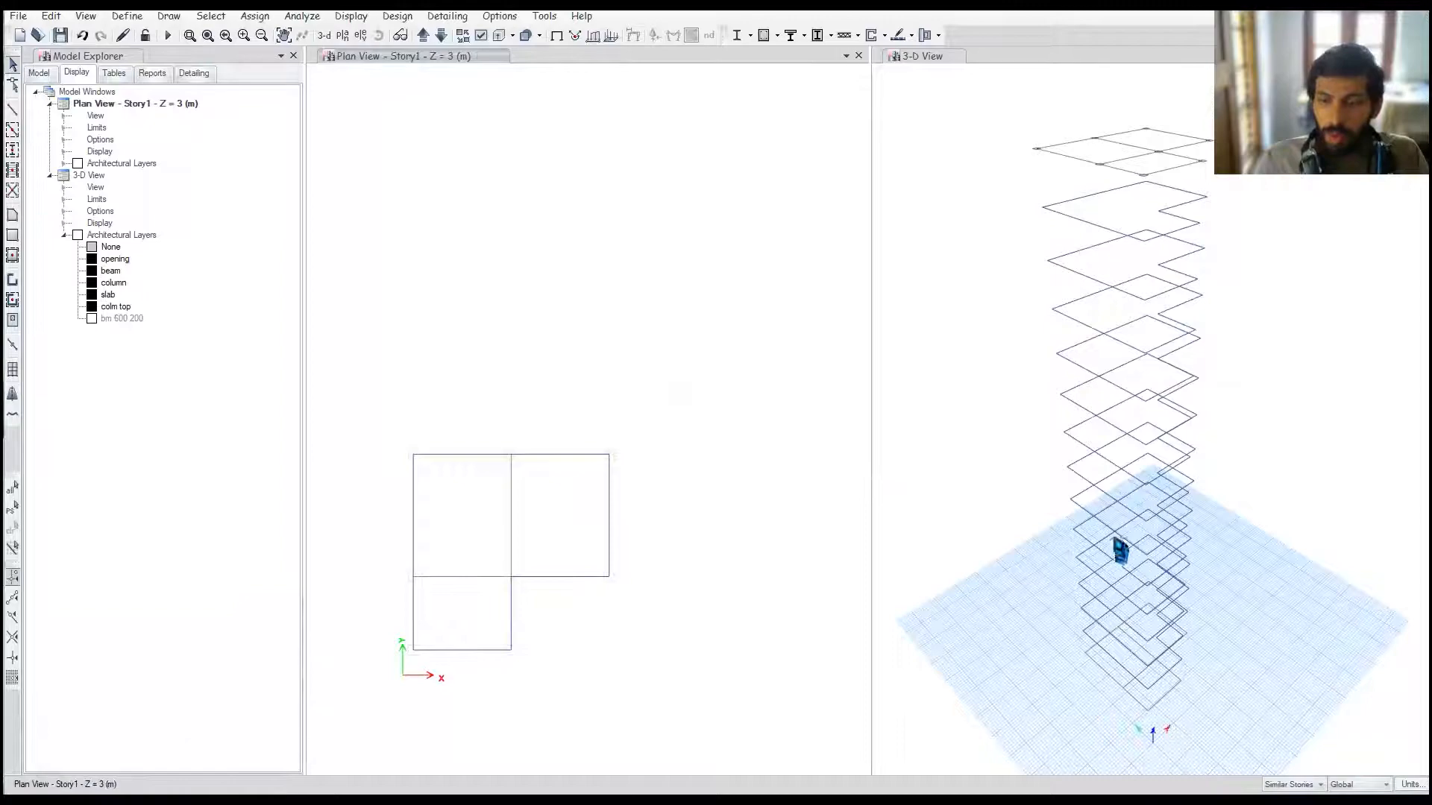
Step: Check the assigned section property of a Story5 beam and a Story14 beam in the beam information, and clear the selection
{"action": "left_click", "coordinate": [1089, 492]}
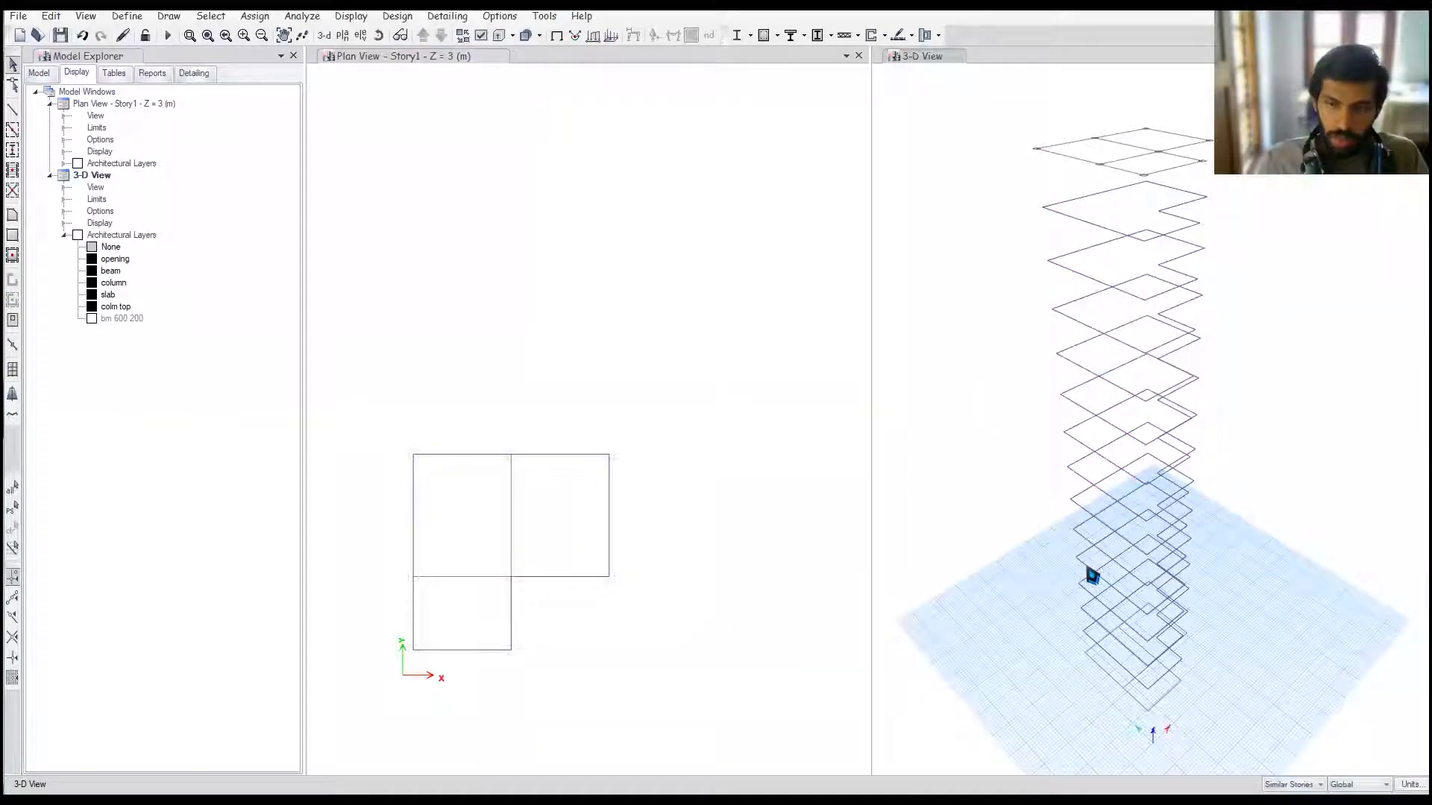
{"action": "right_click", "coordinate": [1091, 577]}
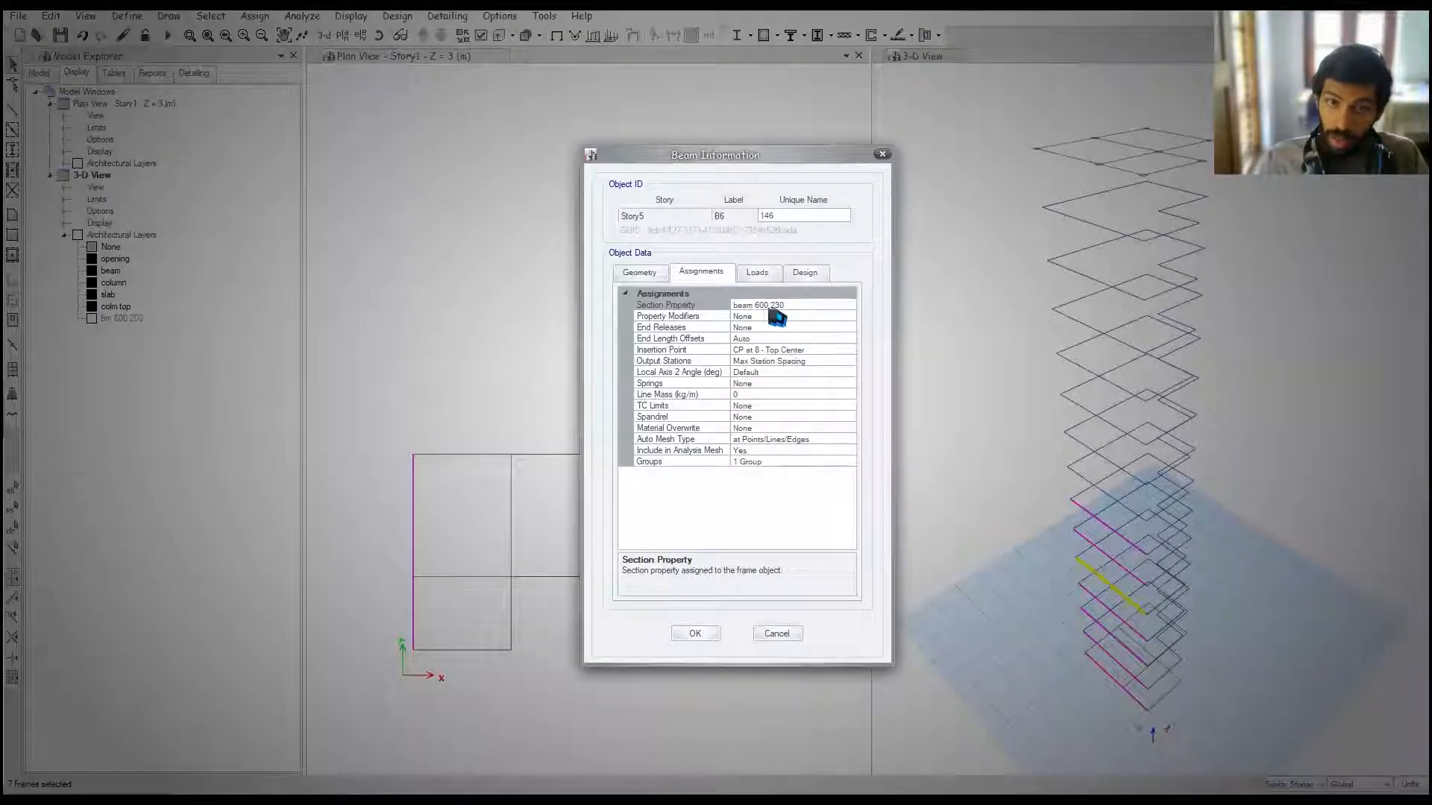
{"action": "key", "text": "Escape"}
{"action": "left_click", "coordinate": [1186, 198]}
{"action": "right_click", "coordinate": [1186, 198]}
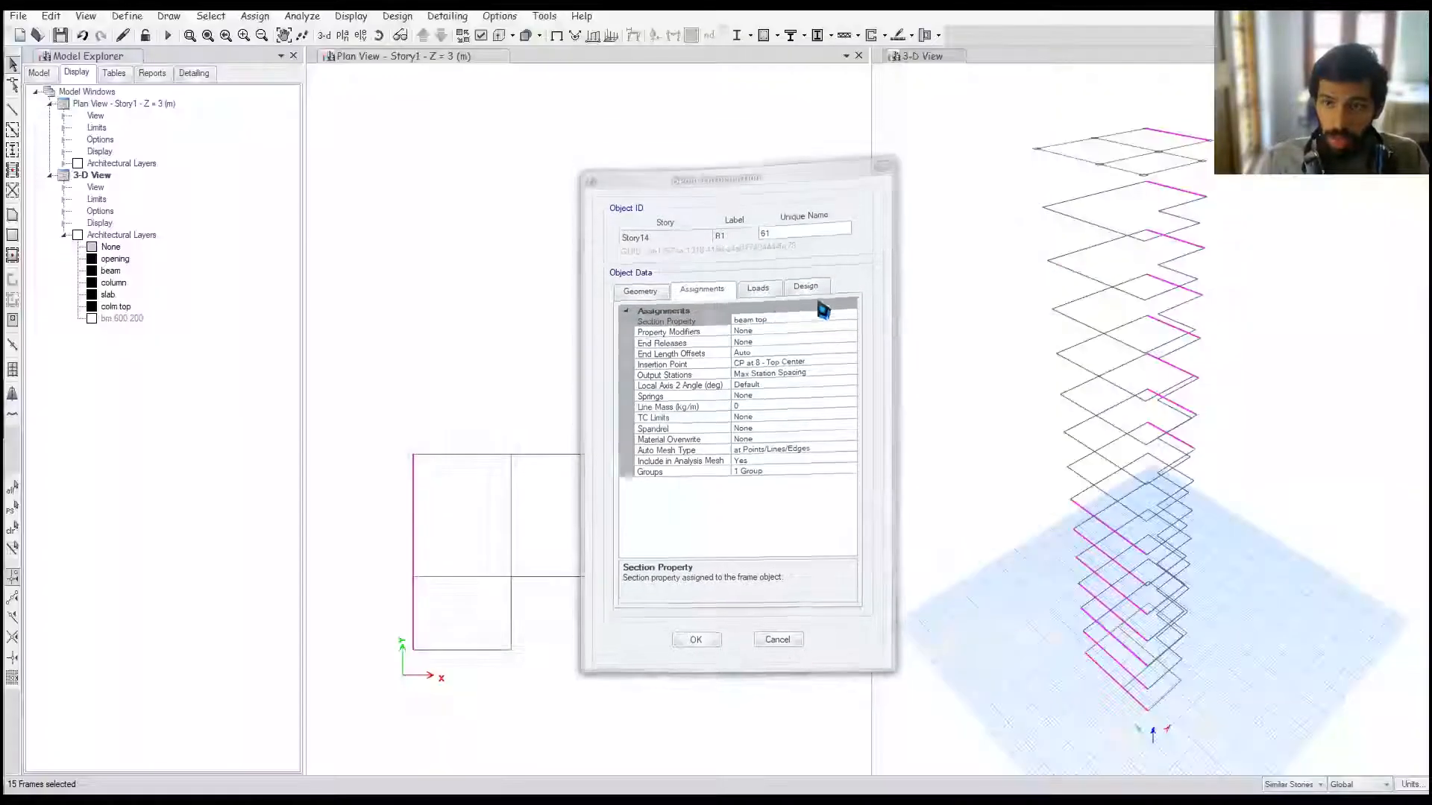
{"action": "key", "text": "Escape"}
{"action": "key", "text": "Escape"}
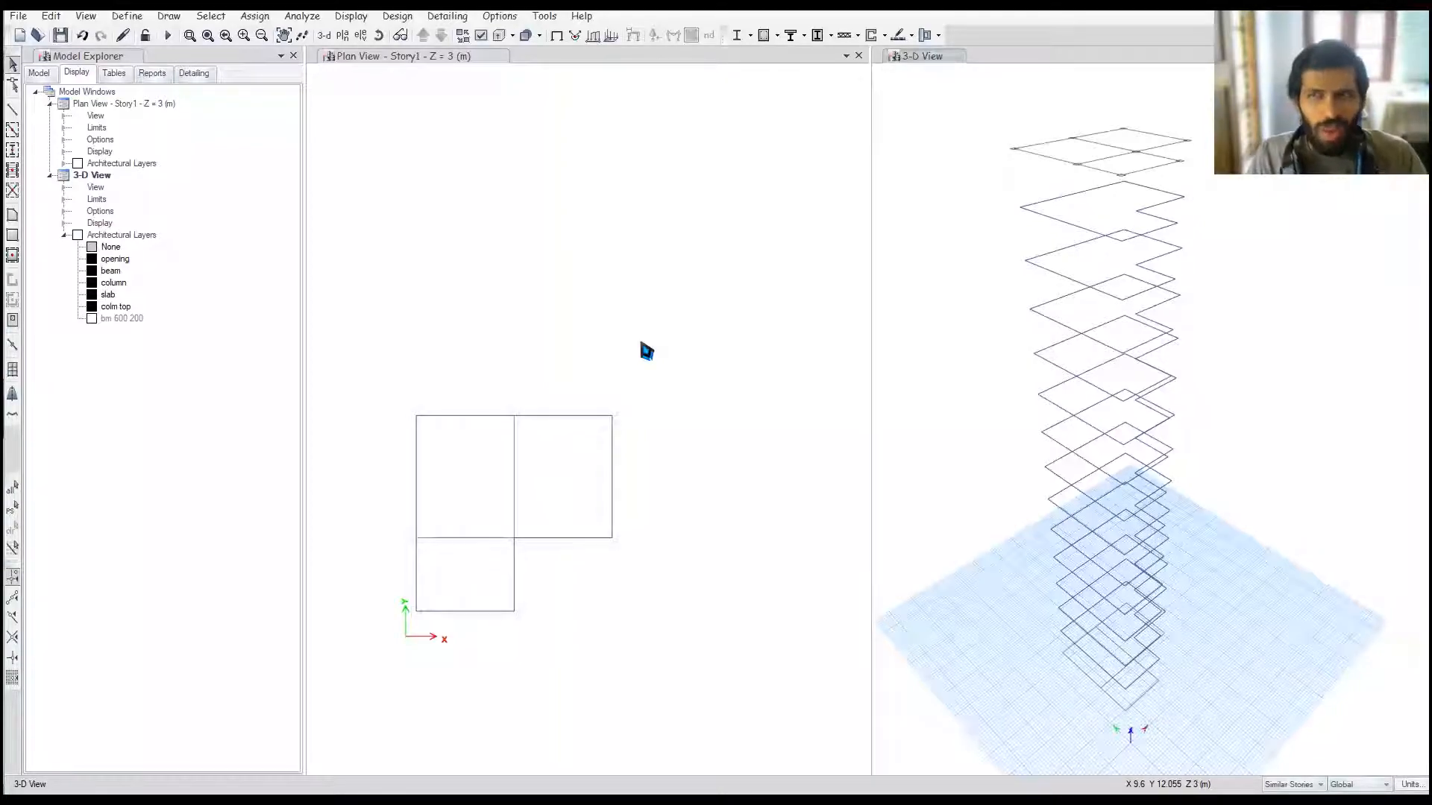
{"action": "middle_click_drag", "start_coordinate": [497, 264], "coordinate": [494, 259]}
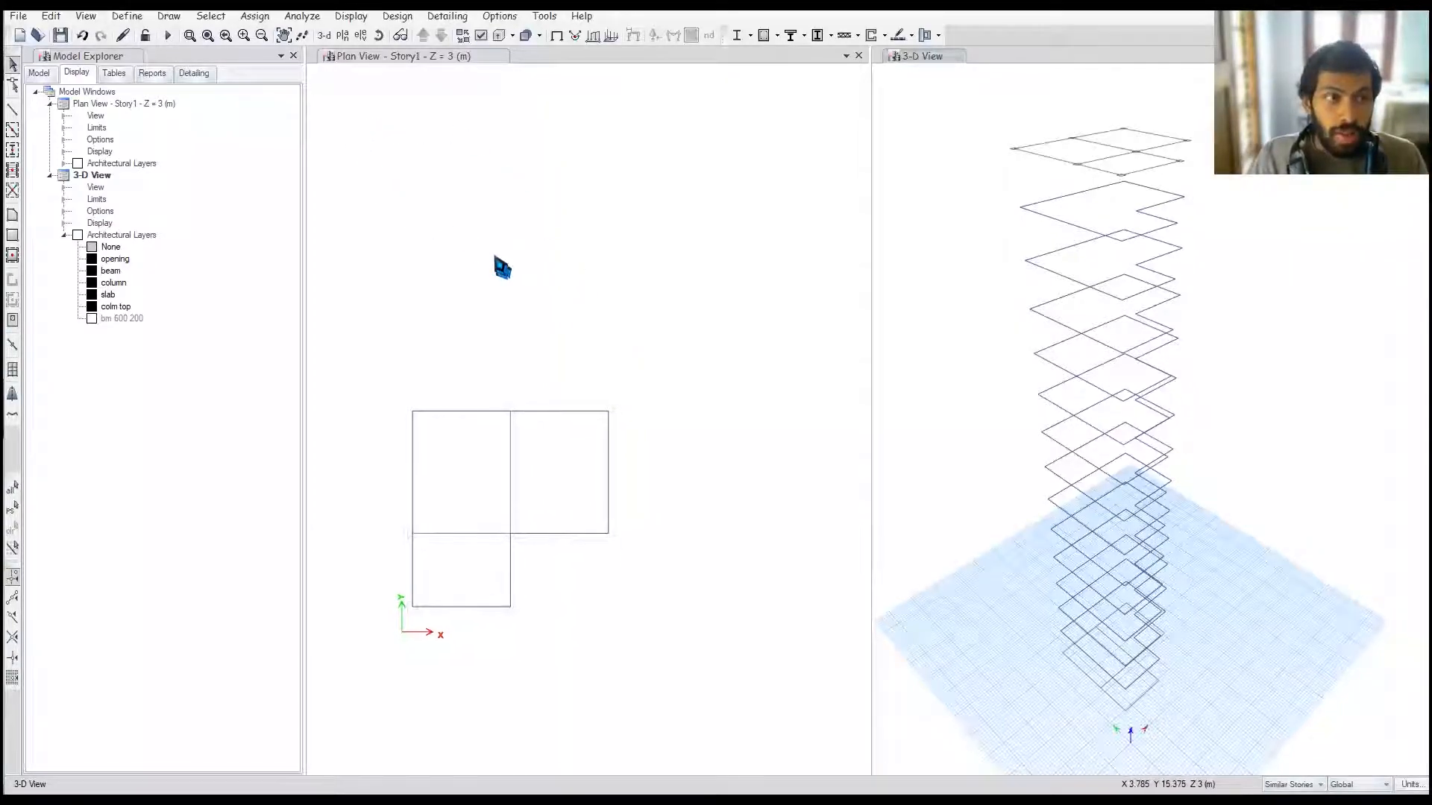
{"action": "middle_click_drag", "start_coordinate": [564, 319], "coordinate": [608, 351]}
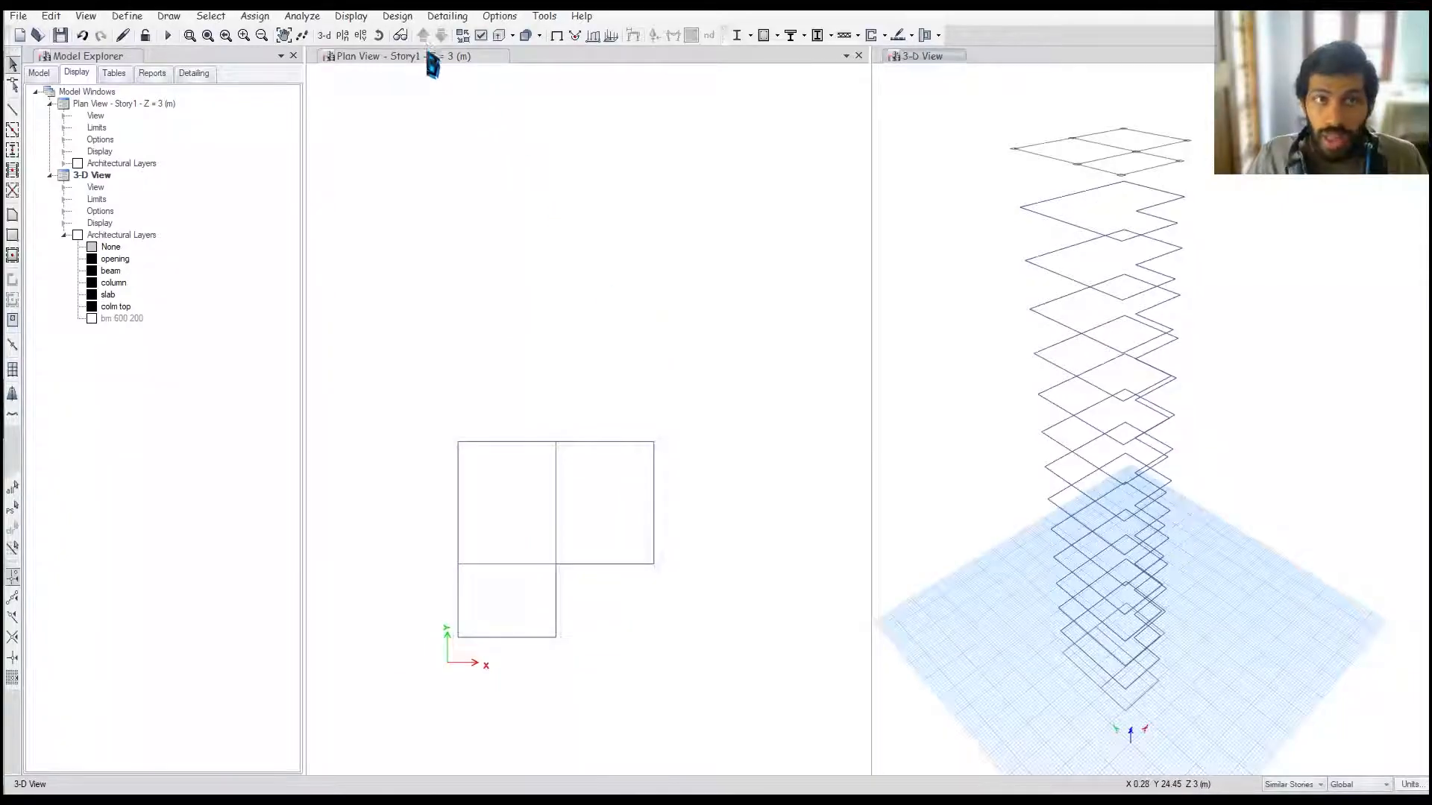
{"action": "middle_click_drag", "start_coordinate": [568, 166], "coordinate": [564, 155]}
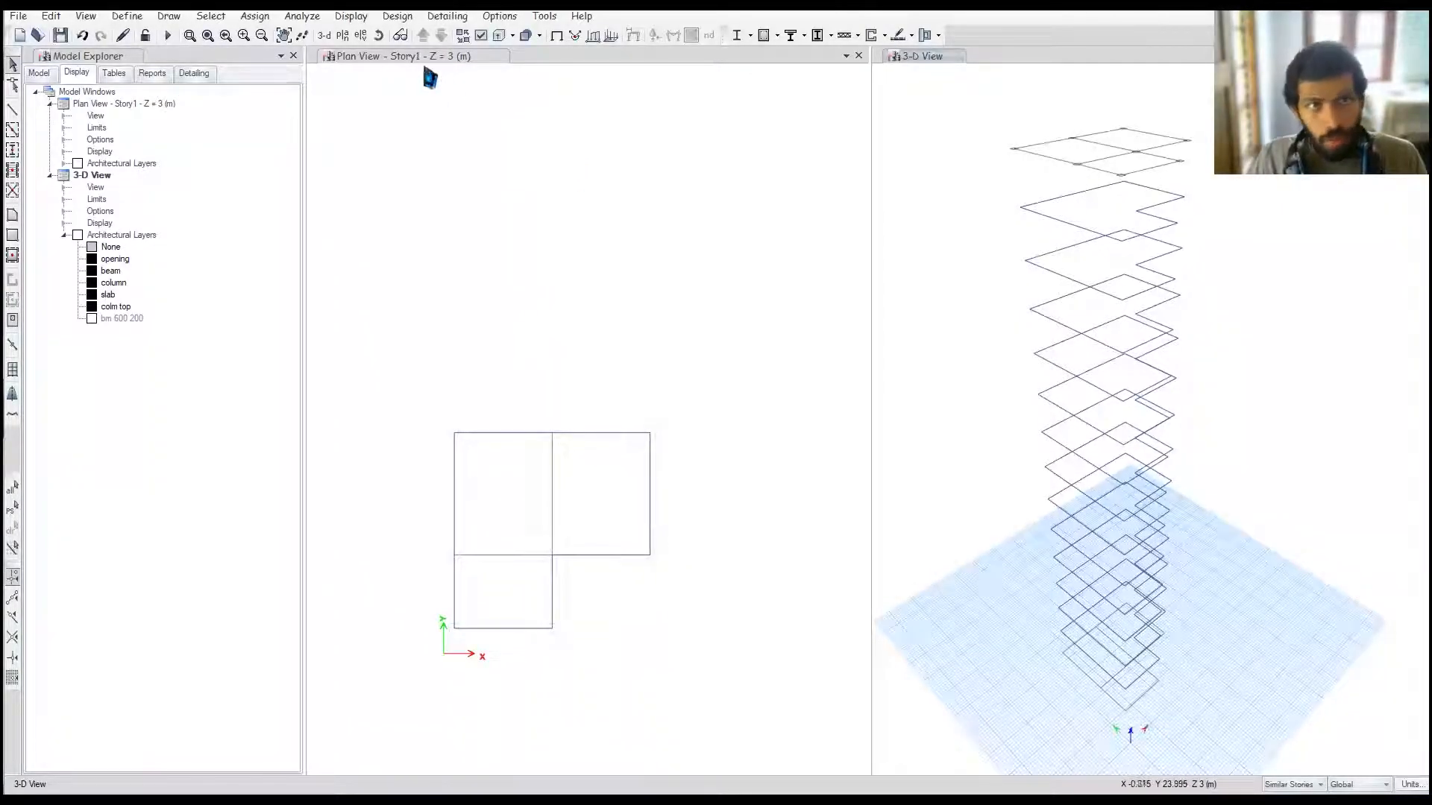
Step: Add column objects from the column architectural layer on Story1 and its similar stories
{"action": "right_click", "coordinate": [112, 285]}
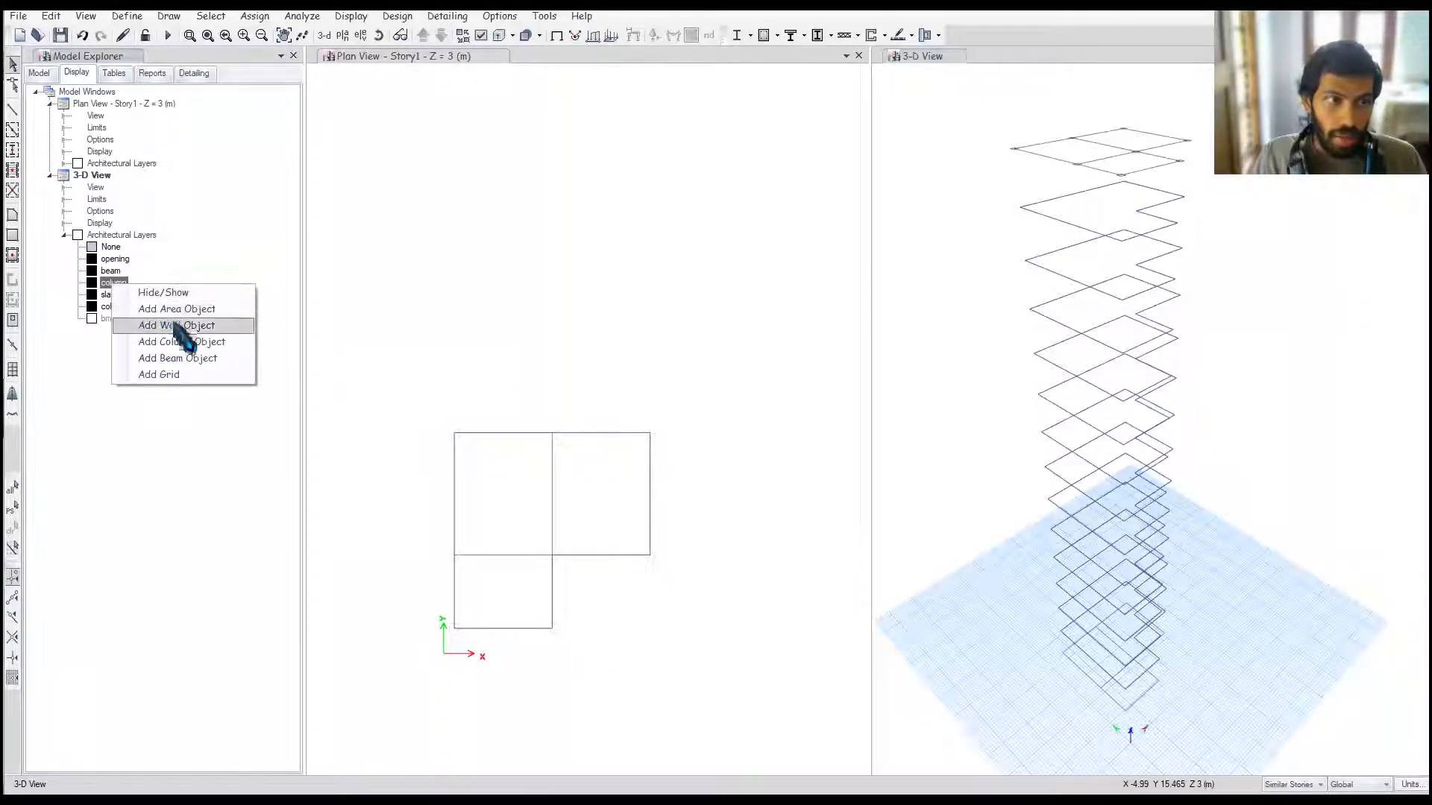
{"action": "left_click", "coordinate": [201, 343]}
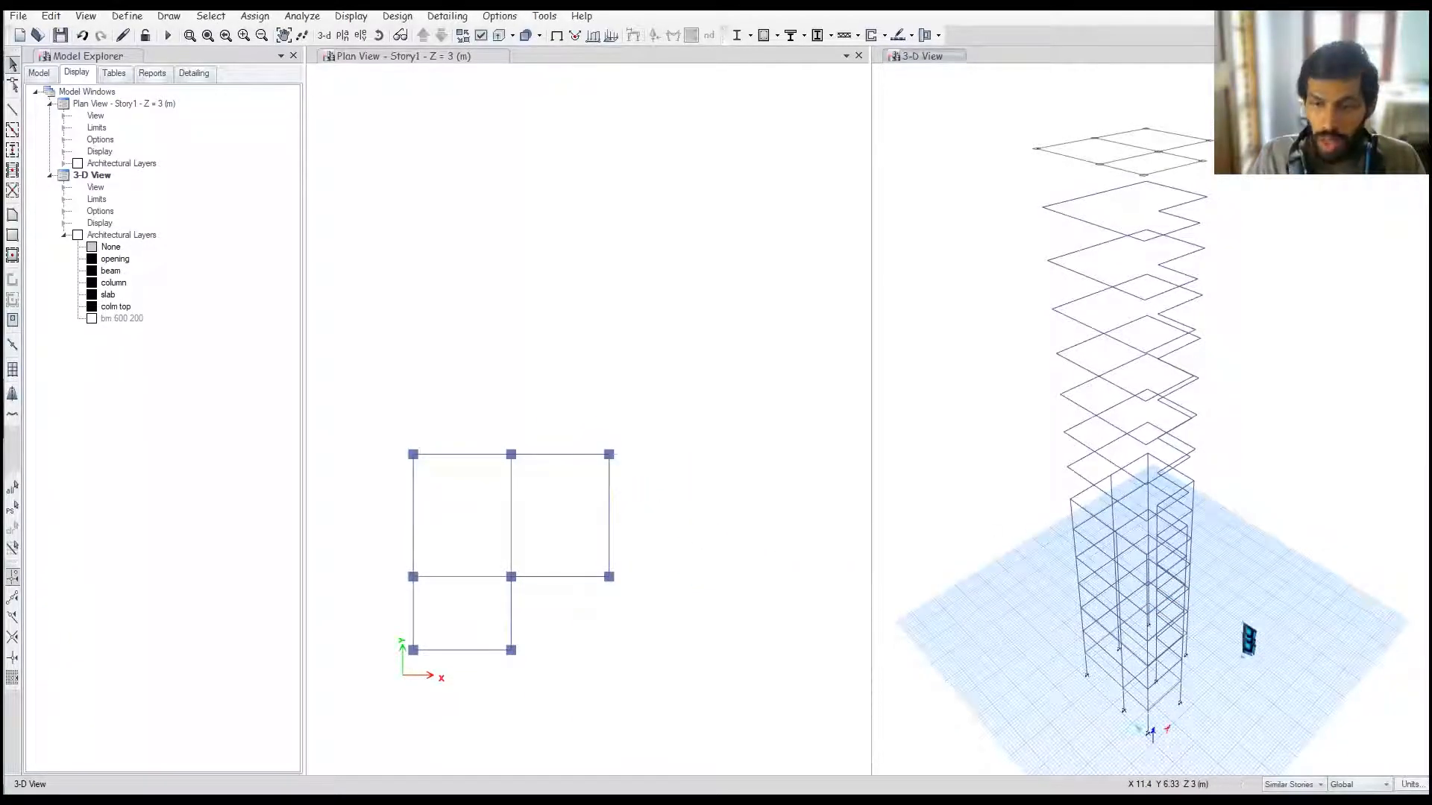
Step: Check the assigned section property of the new lower-story columns in the column information
{"action": "scroll", "coordinate": [1220, 682], "scroll_direction": "up", "scroll_amount": 3}
{"action": "left_click", "coordinate": [968, 483]}
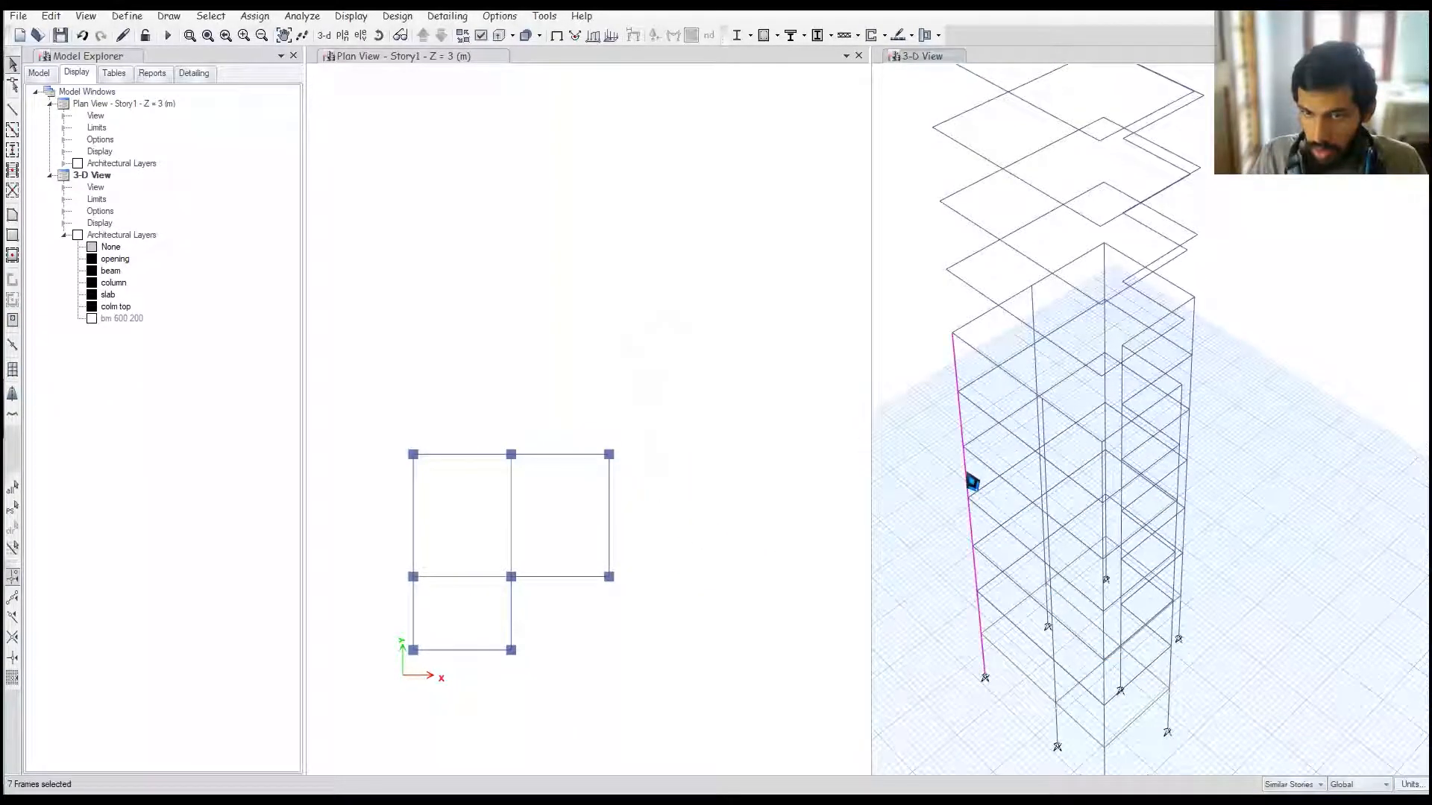
{"action": "right_click", "coordinate": [965, 466]}
{"action": "key", "text": "Escape"}
{"action": "left_click", "coordinate": [1148, 434]}
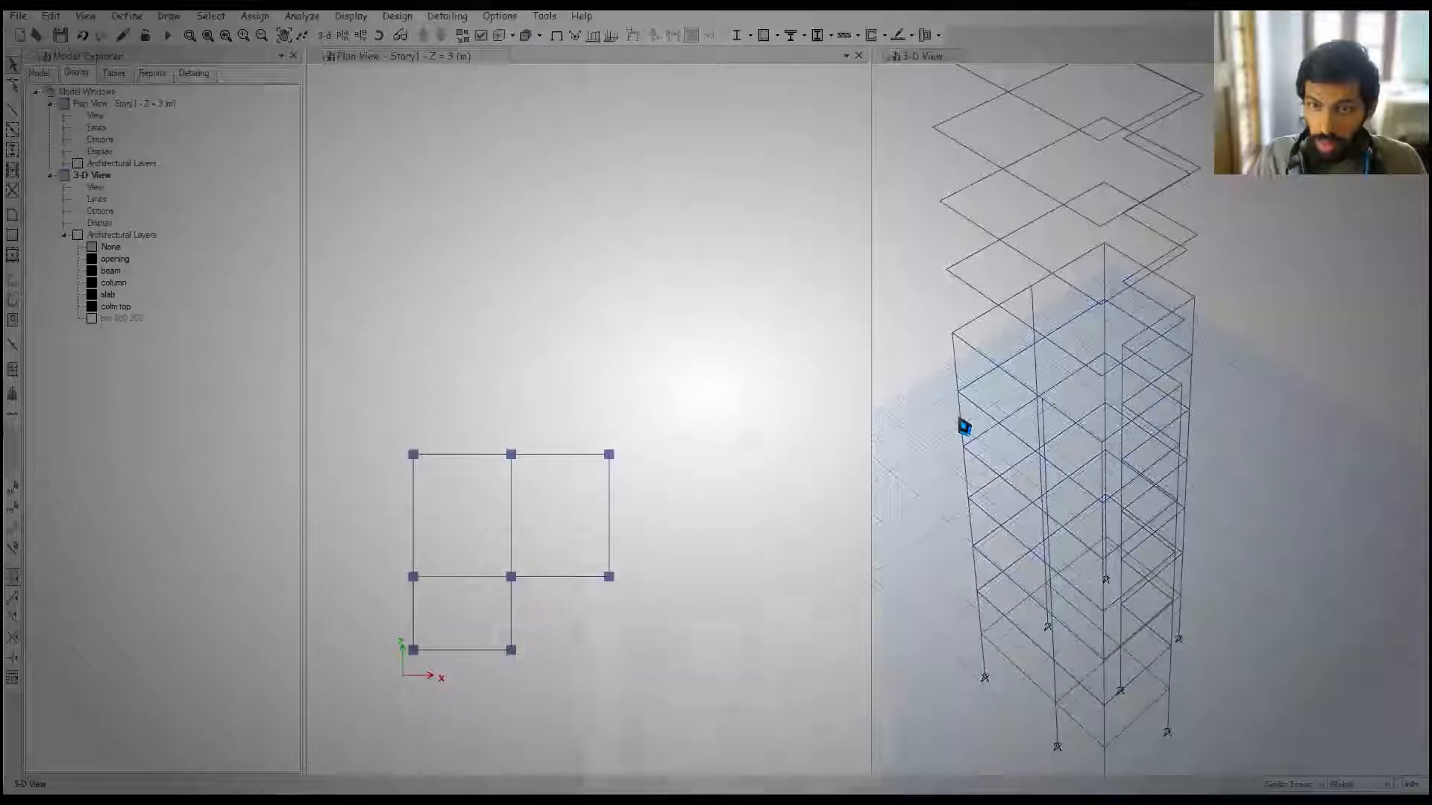
{"action": "right_click", "coordinate": [965, 426]}
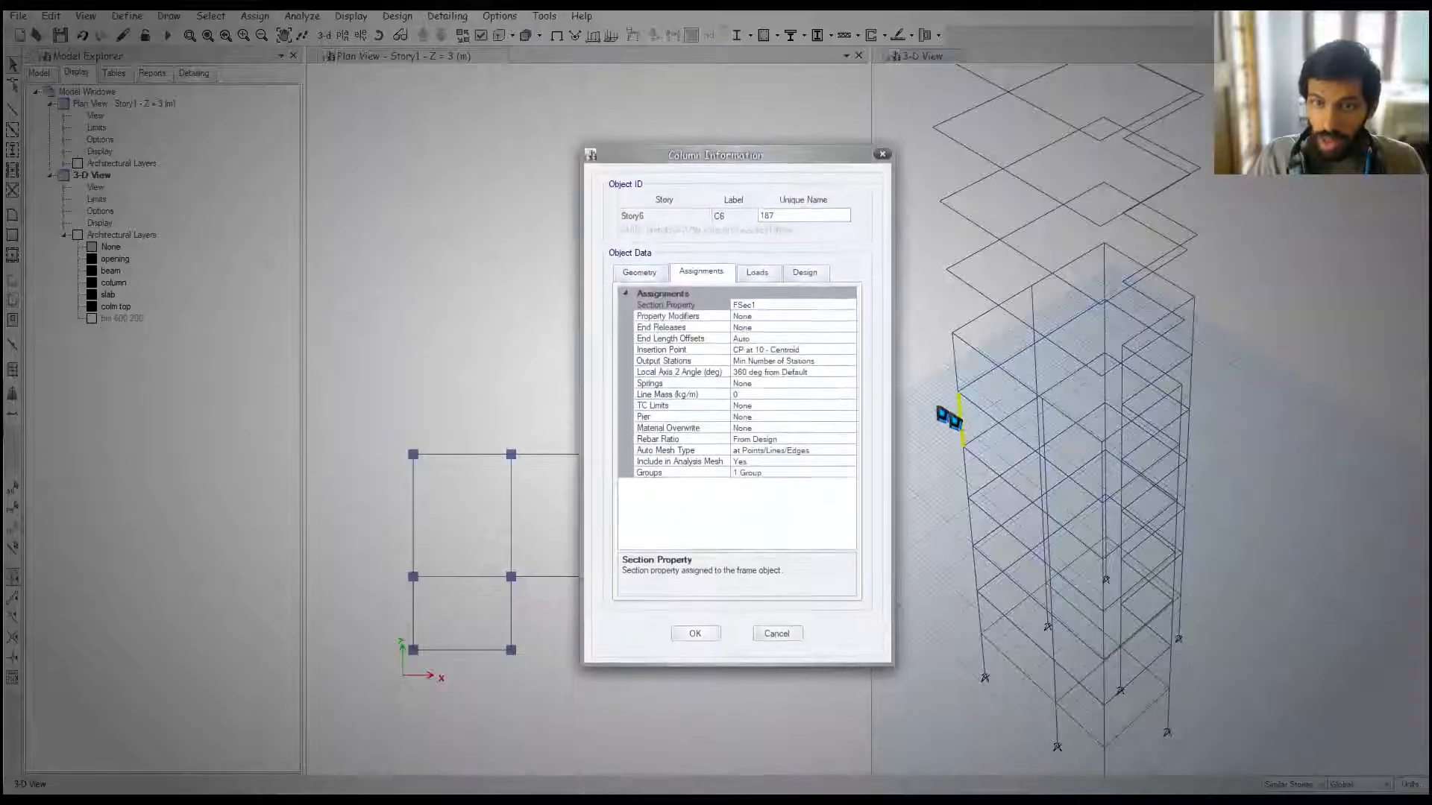
{"action": "key", "text": "Escape"}
{"action": "right_click", "coordinate": [1195, 341]}
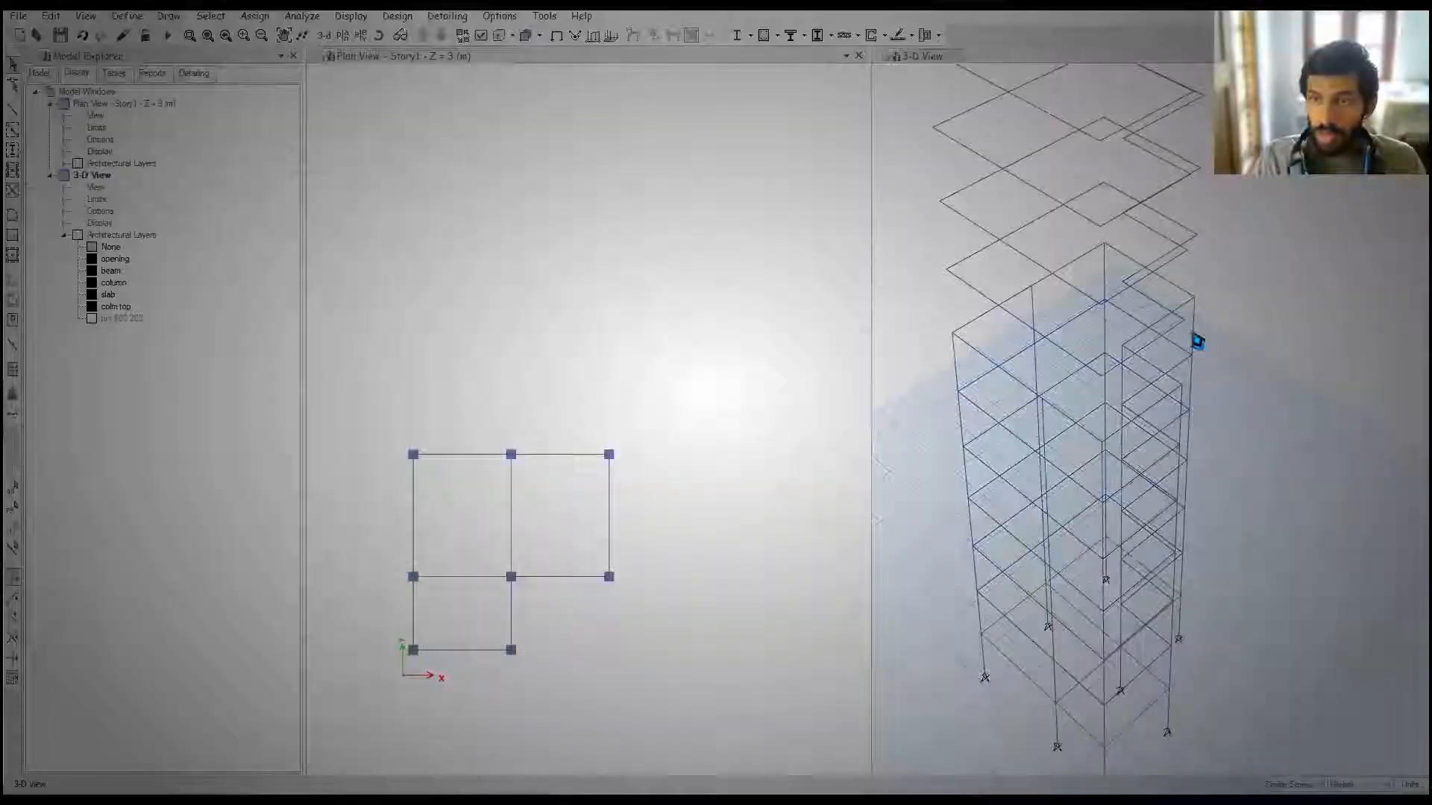
{"action": "key", "text": "Escape"}
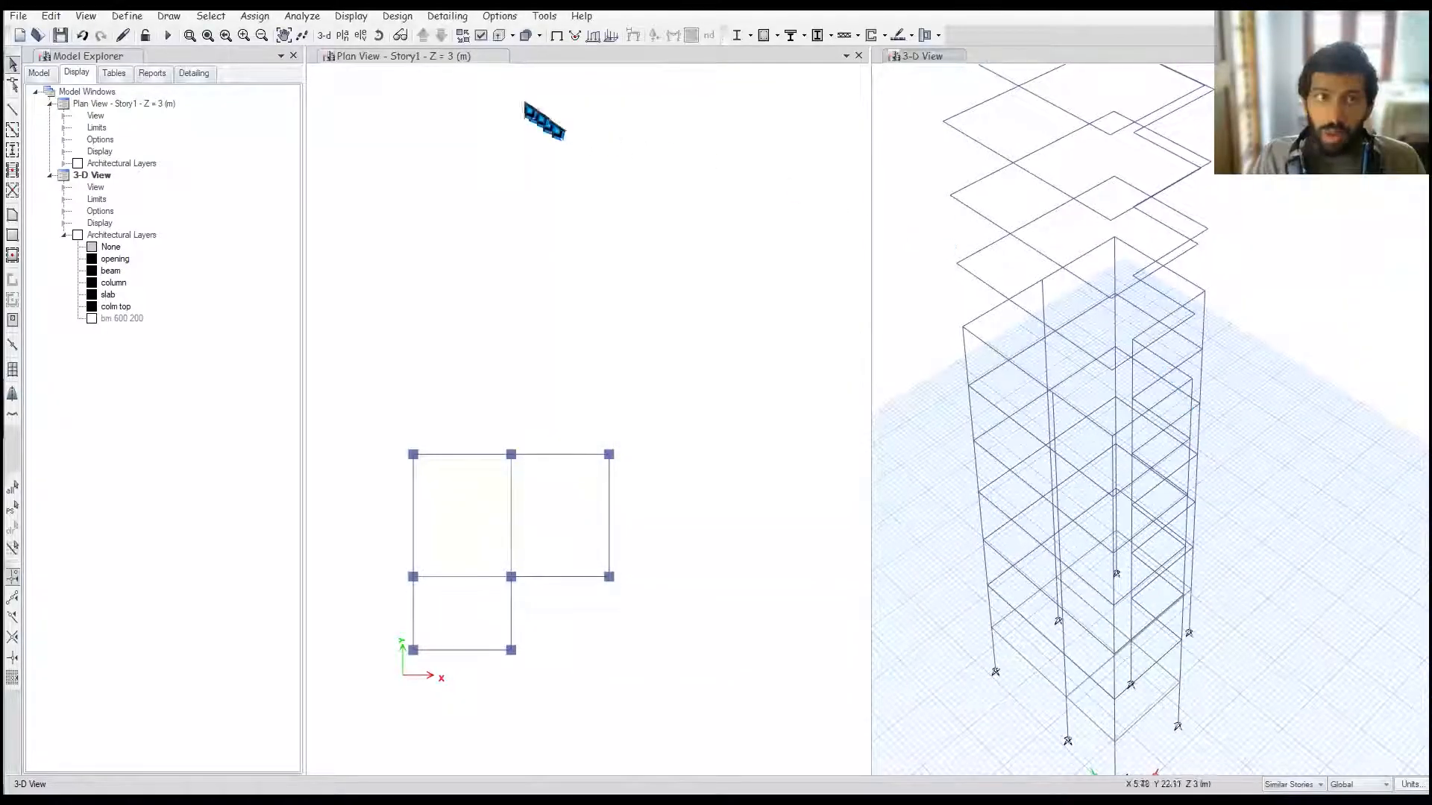
Step: Select all frames with section property FSec1 to examine which columns use it
{"action": "left_click", "coordinate": [210, 15]}
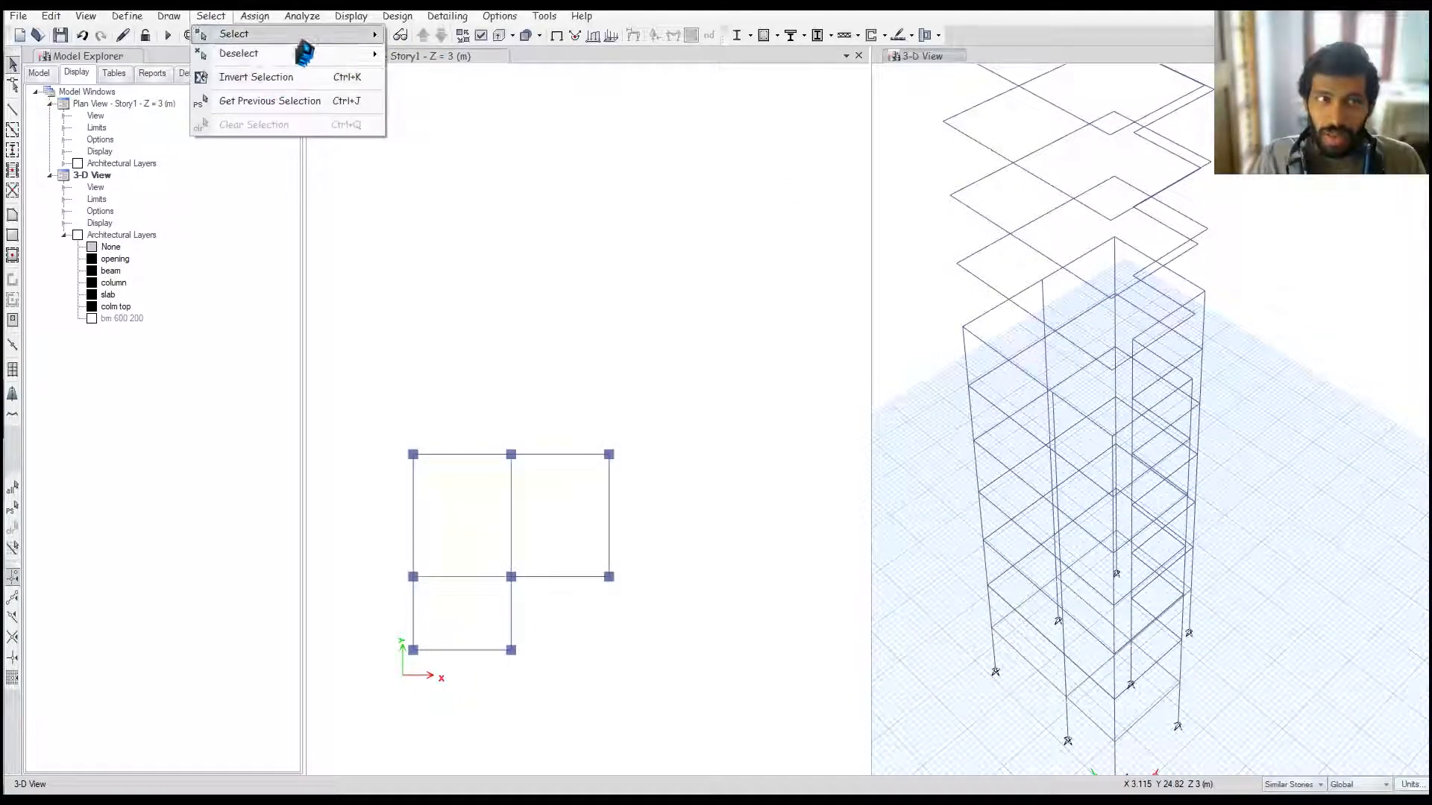
{"action": "mouse_move", "coordinate": [297, 35]}
{"action": "mouse_move", "coordinate": [540, 175]}
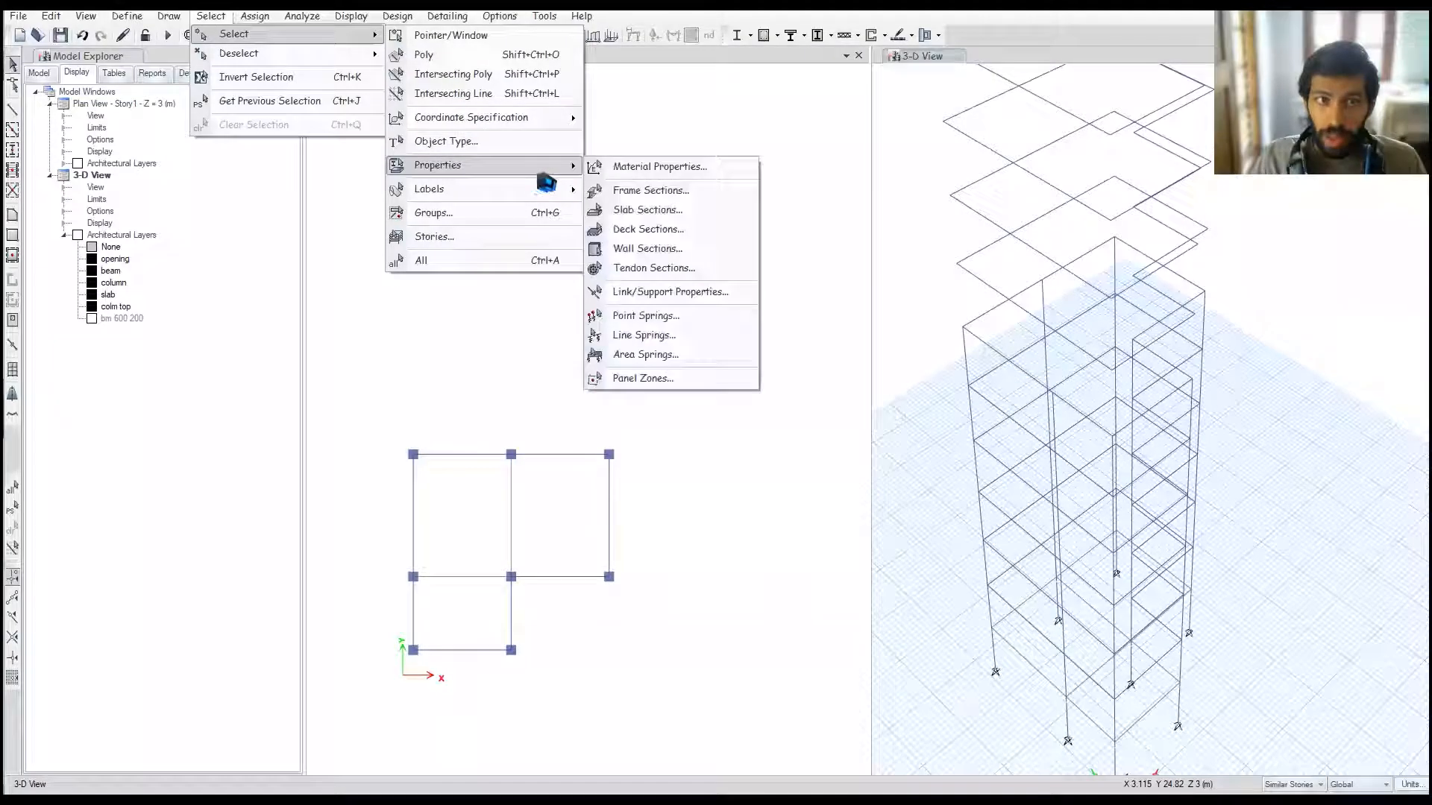
{"action": "left_click", "coordinate": [643, 190]}
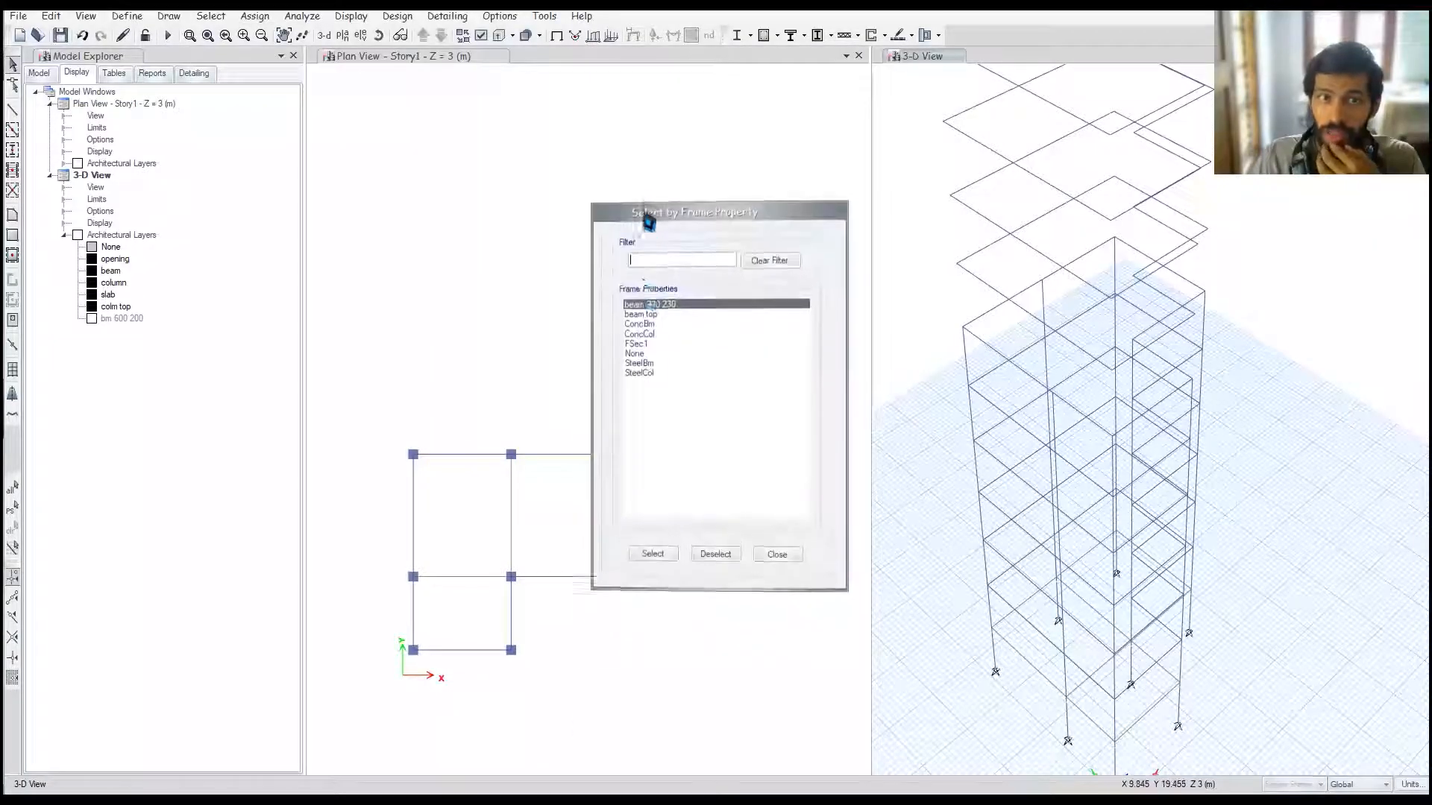
{"action": "left_click", "coordinate": [643, 341]}
{"action": "left_click", "coordinate": [669, 551]}
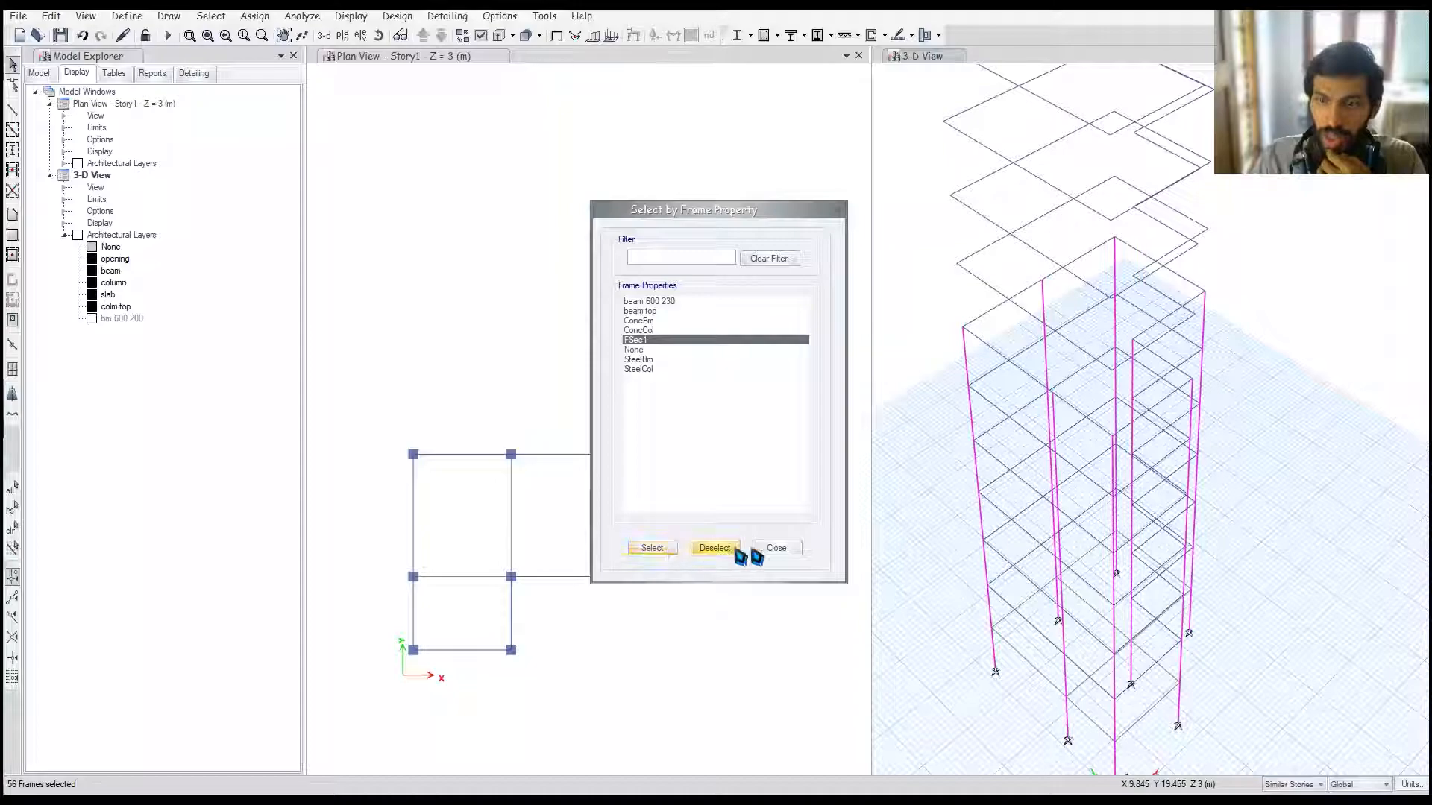
{"action": "left_click", "coordinate": [777, 548]}
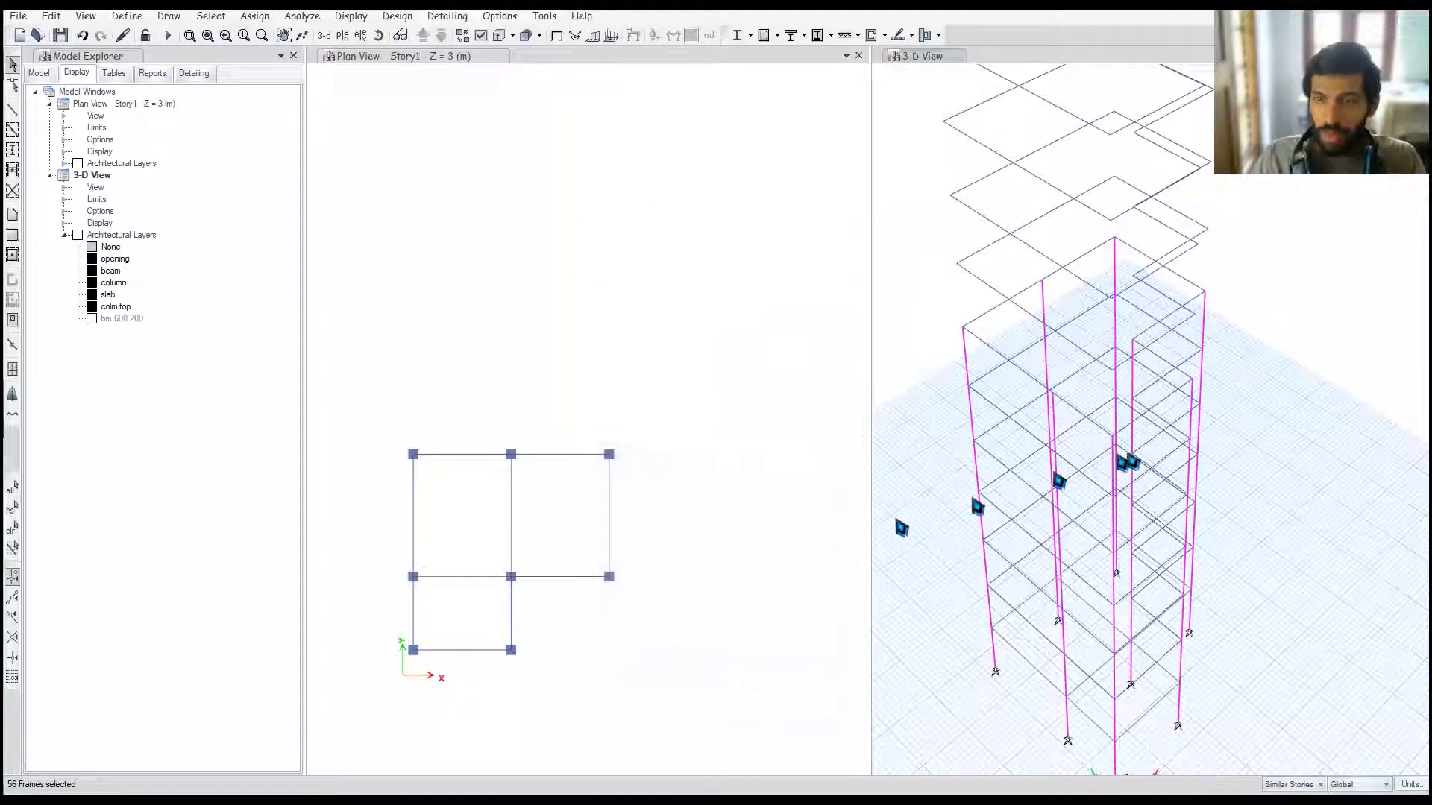
Step: Rename frame section FSec1 as colm base and set its material to M30
{"action": "left_click", "coordinate": [127, 15]}
{"action": "mouse_move", "coordinate": [208, 59]}
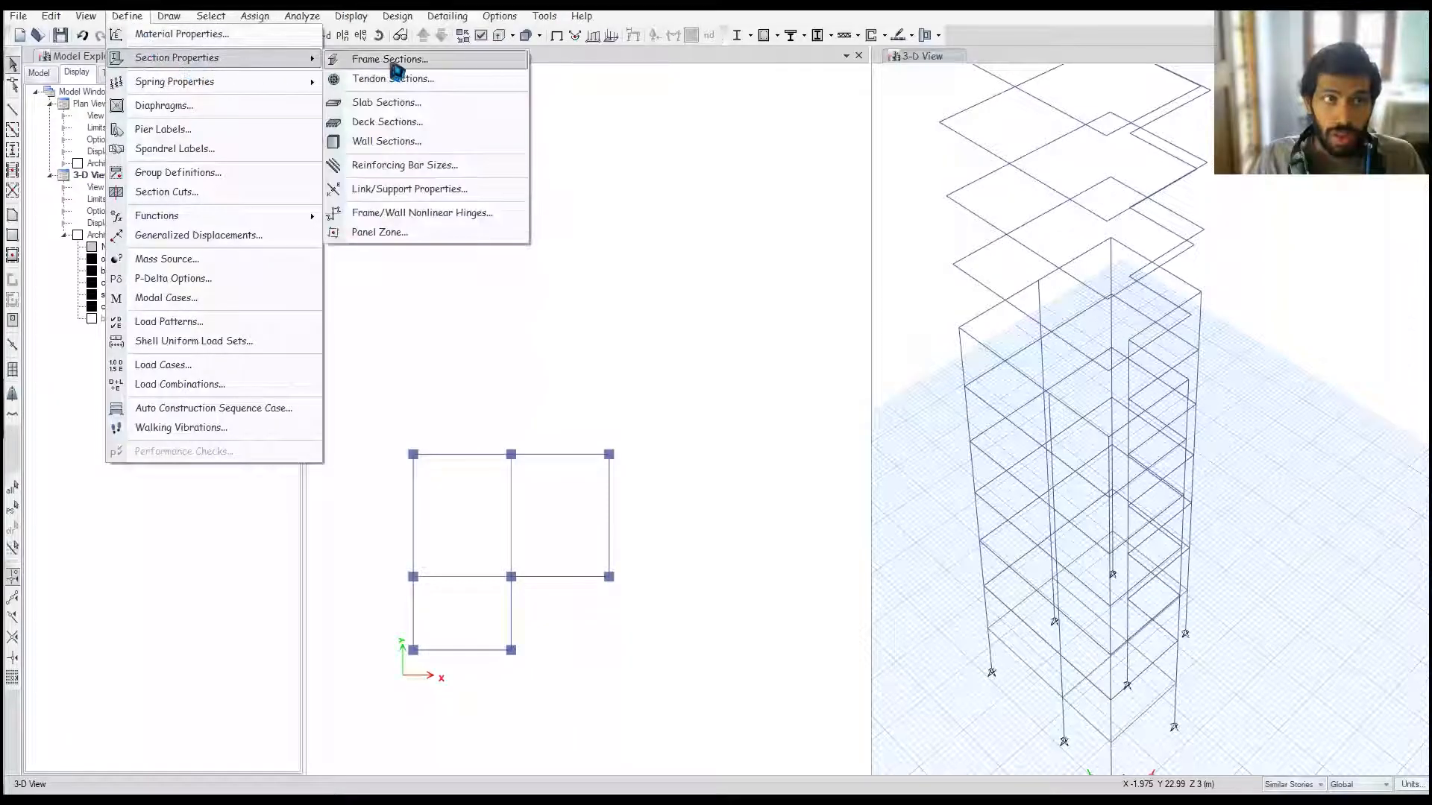
{"action": "left_click", "coordinate": [391, 60]}
{"action": "left_click", "coordinate": [595, 407]}
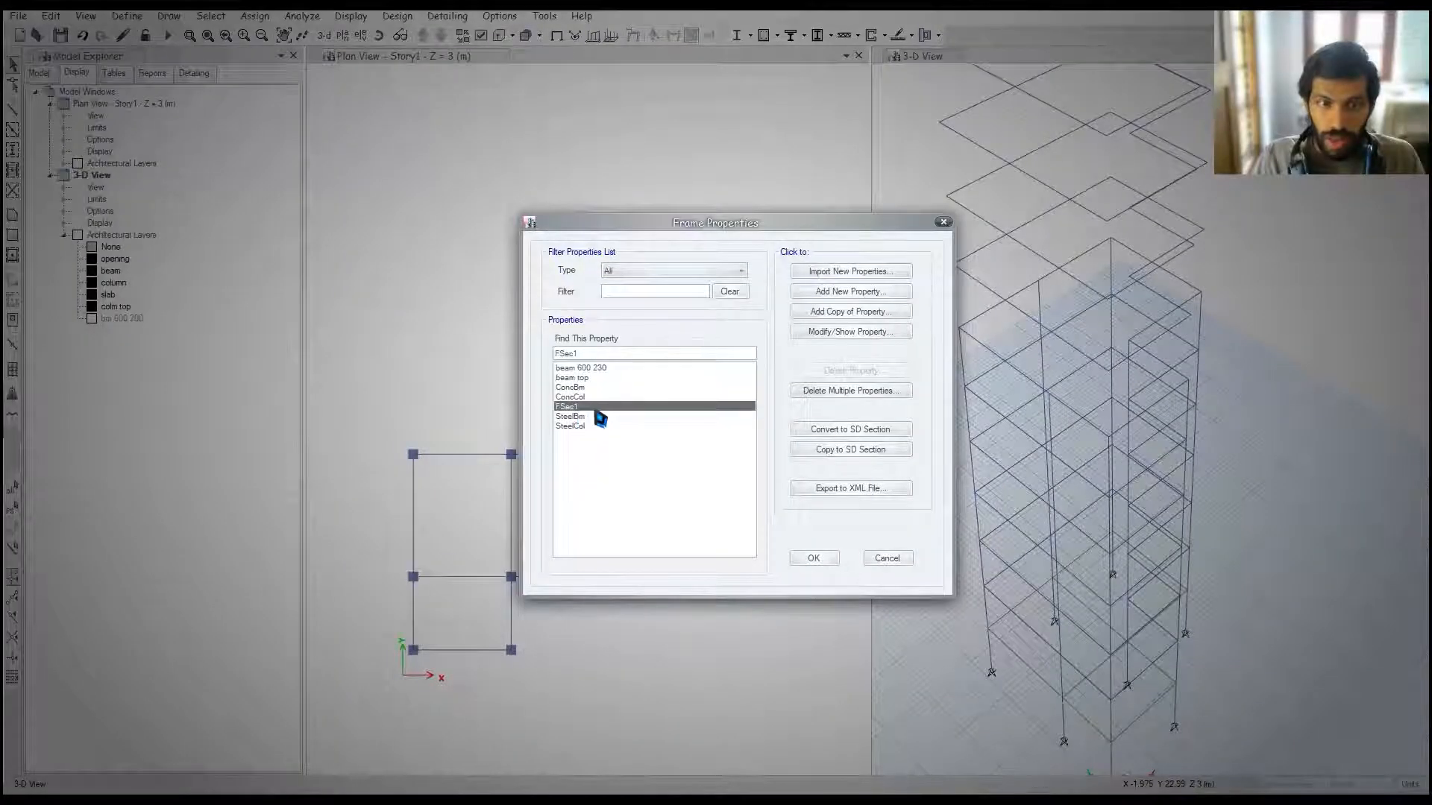
{"action": "left_click", "coordinate": [848, 333]}
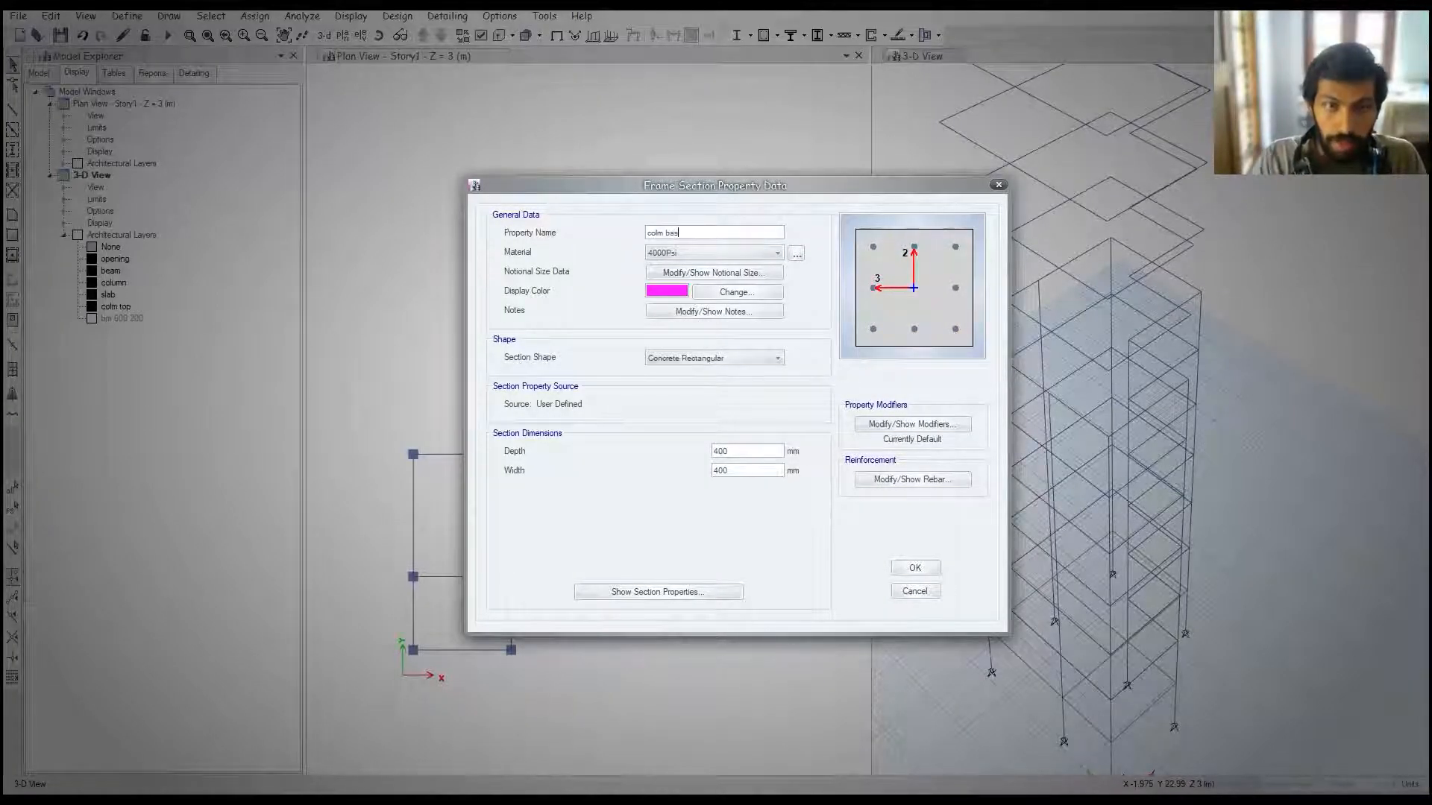
{"action": "left_click", "coordinate": [719, 254]}
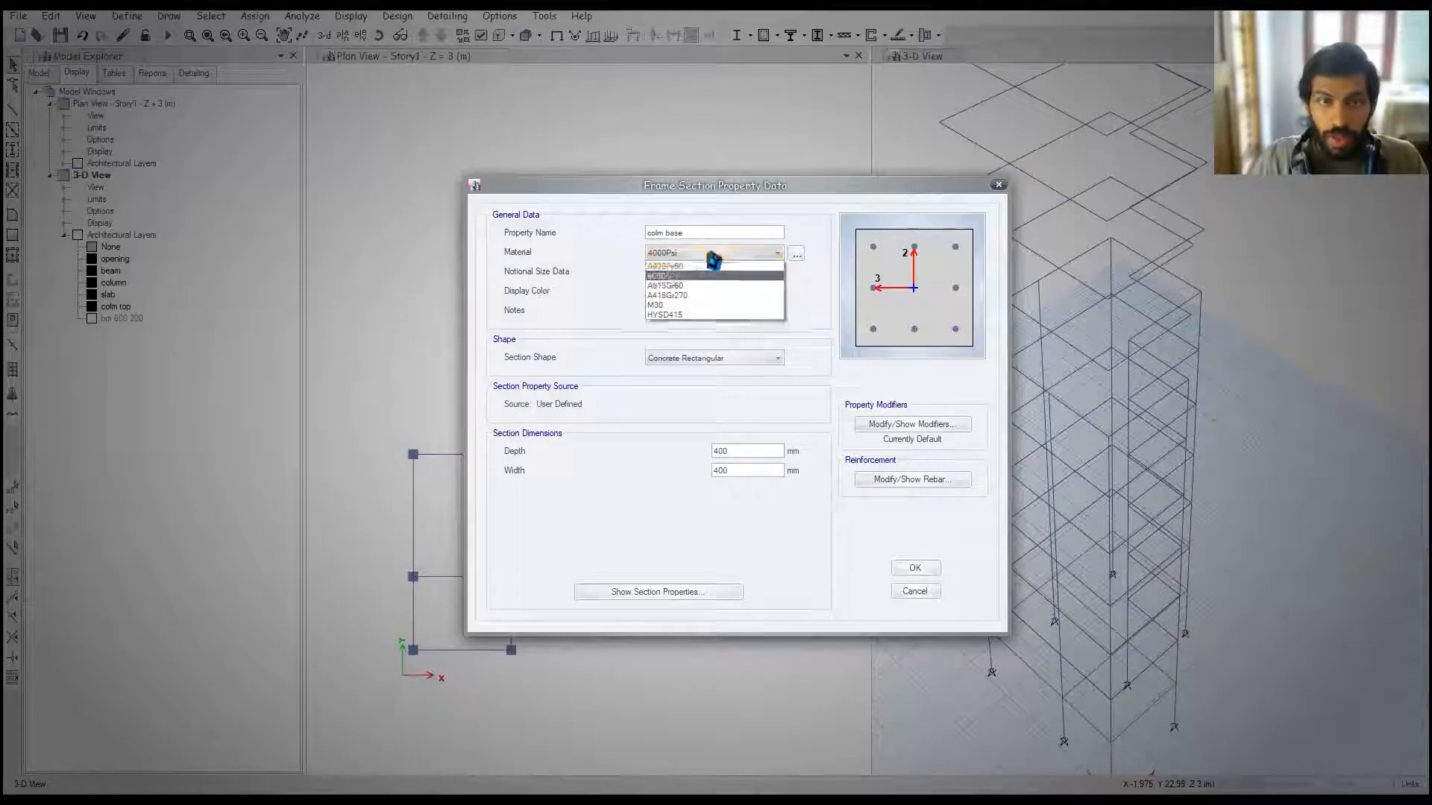
{"action": "left_click", "coordinate": [678, 311]}
{"action": "double_click", "coordinate": [736, 453]}
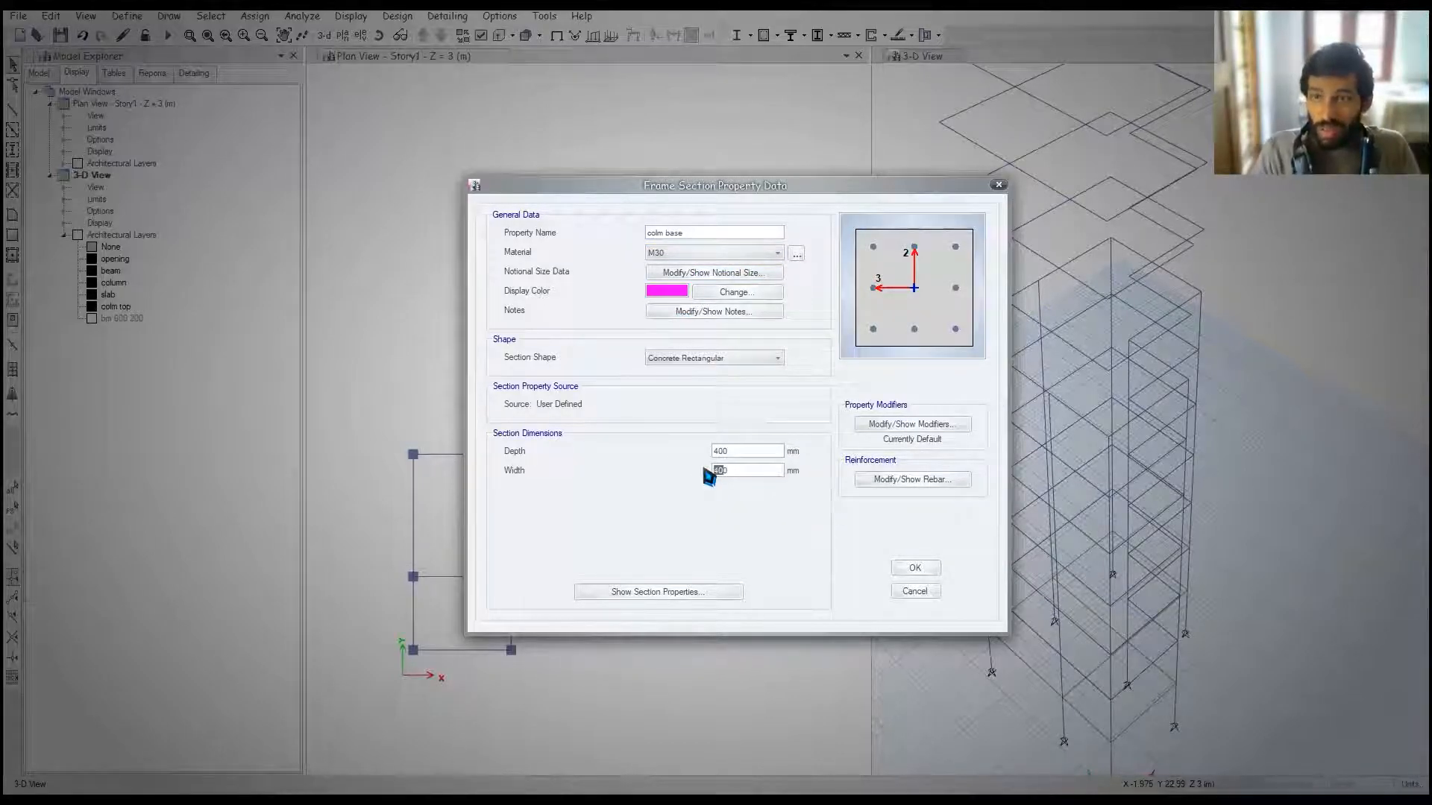
Step: Set the colm base section's longitudinal and confinement bar material to HYSD415 and save the section
{"action": "left_click", "coordinate": [913, 480]}
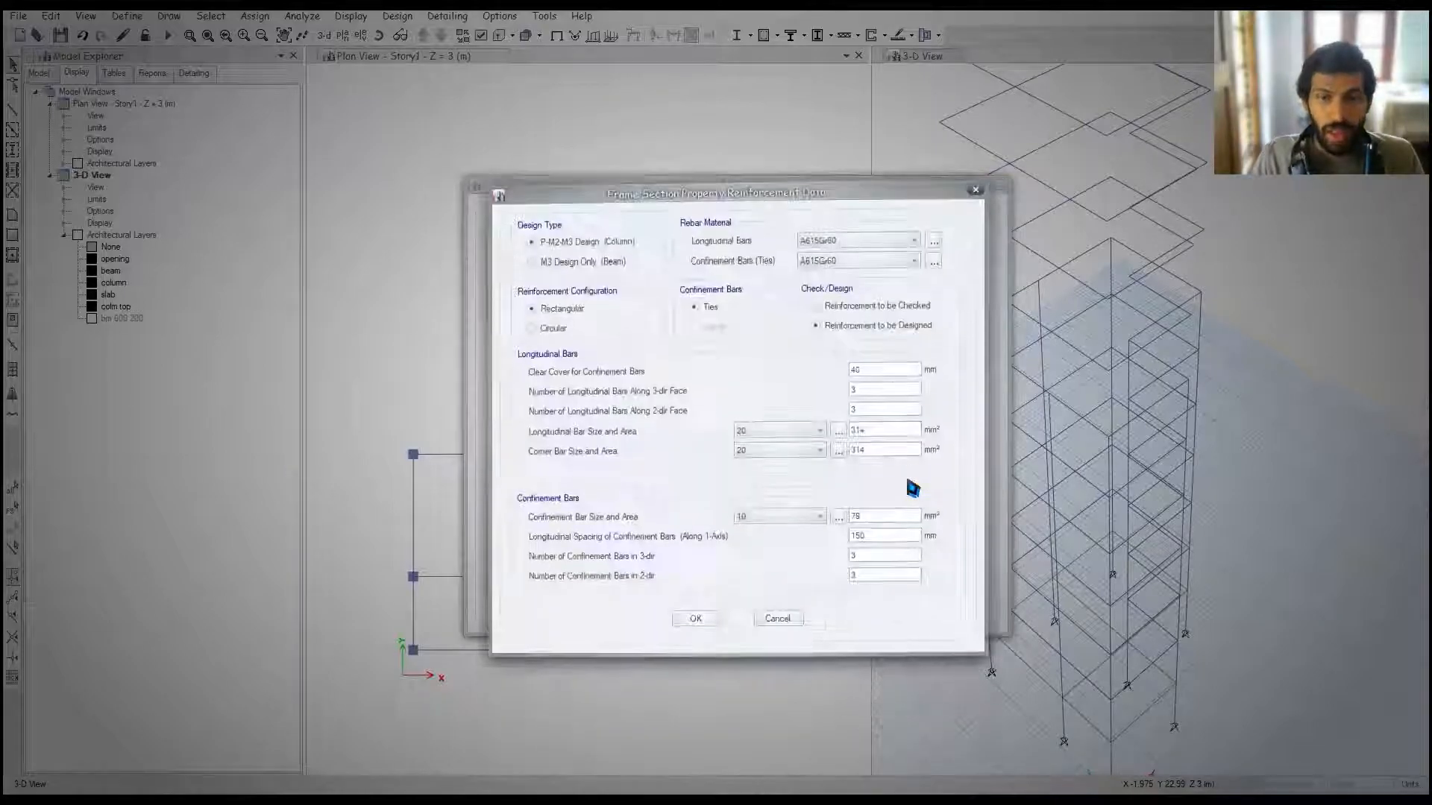
{"action": "left_click", "coordinate": [828, 234]}
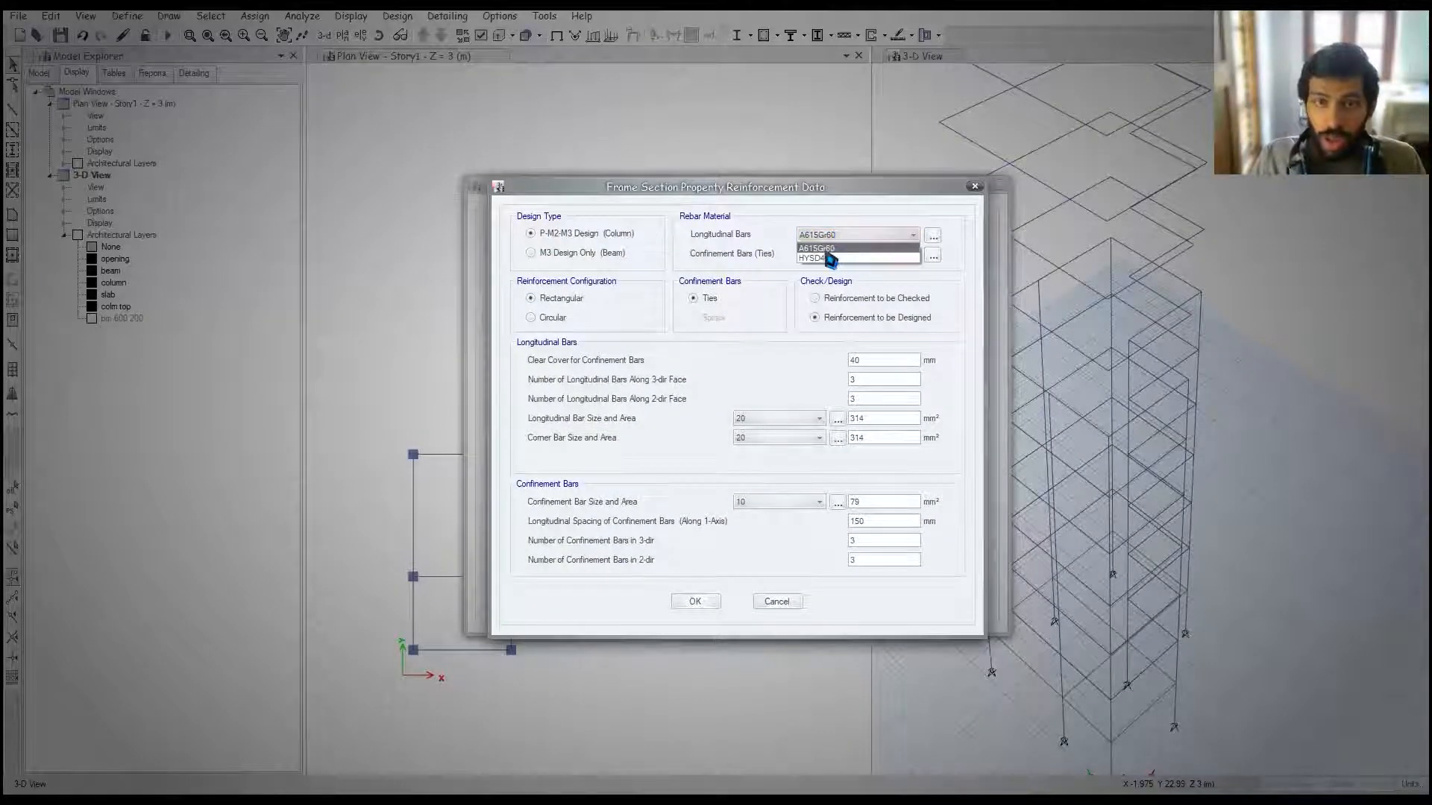
{"action": "left_click", "coordinate": [820, 258]}
{"action": "left_click", "coordinate": [828, 255]}
{"action": "left_click", "coordinate": [828, 269]}
{"action": "left_click", "coordinate": [694, 601]}
{"action": "left_click", "coordinate": [698, 634]}
{"action": "left_click", "coordinate": [815, 557]}
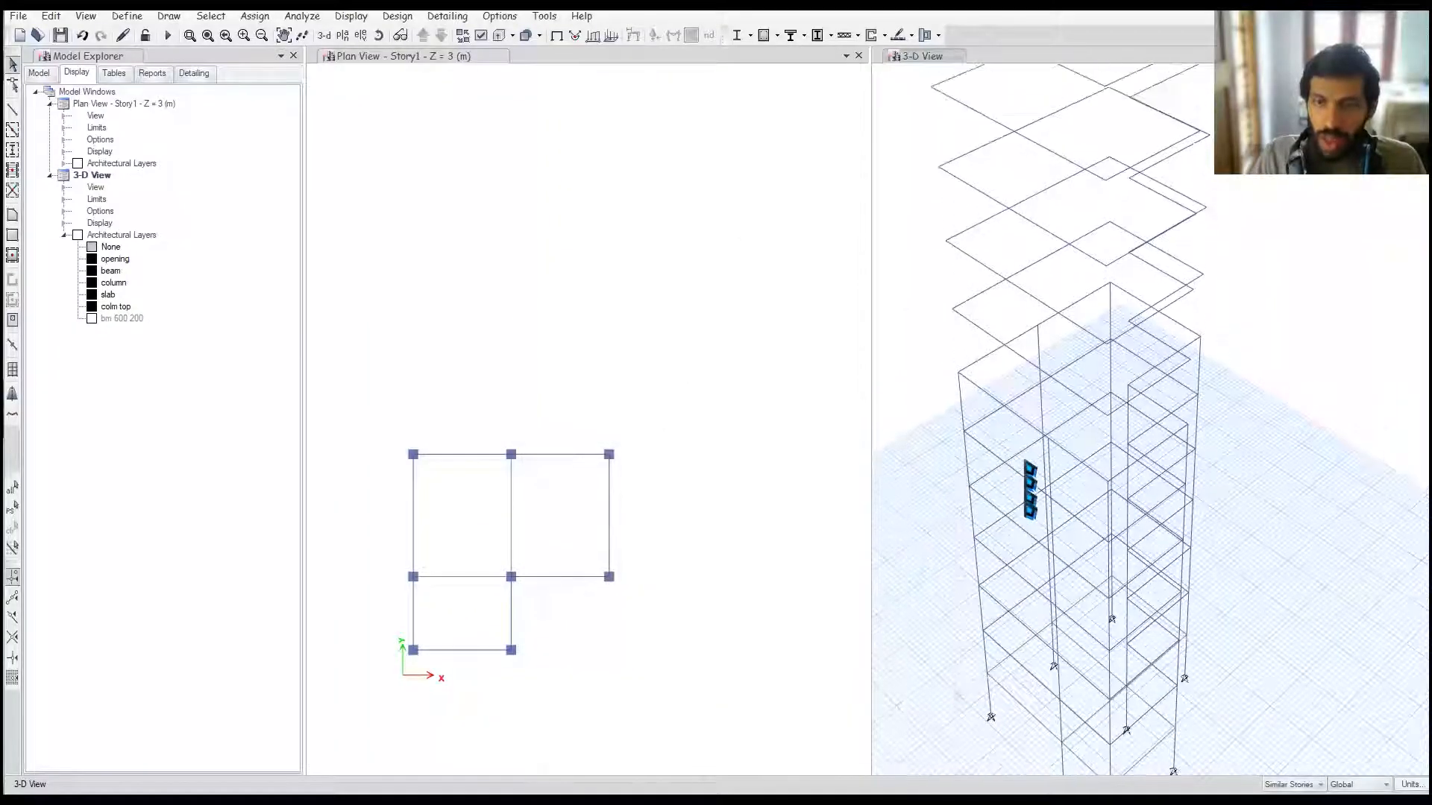
Step: Inspect the upper stories in 3-D and check the plan B column size in the handwritten notes, returning to ETABS
{"action": "middle_click_drag", "start_coordinate": [1075, 489], "coordinate": [1072, 500]}
{"action": "middle_click_drag", "start_coordinate": [1098, 229], "coordinate": [1093, 319]}
{"action": "middle_click_drag", "start_coordinate": [1071, 178], "coordinate": [1094, 319]}
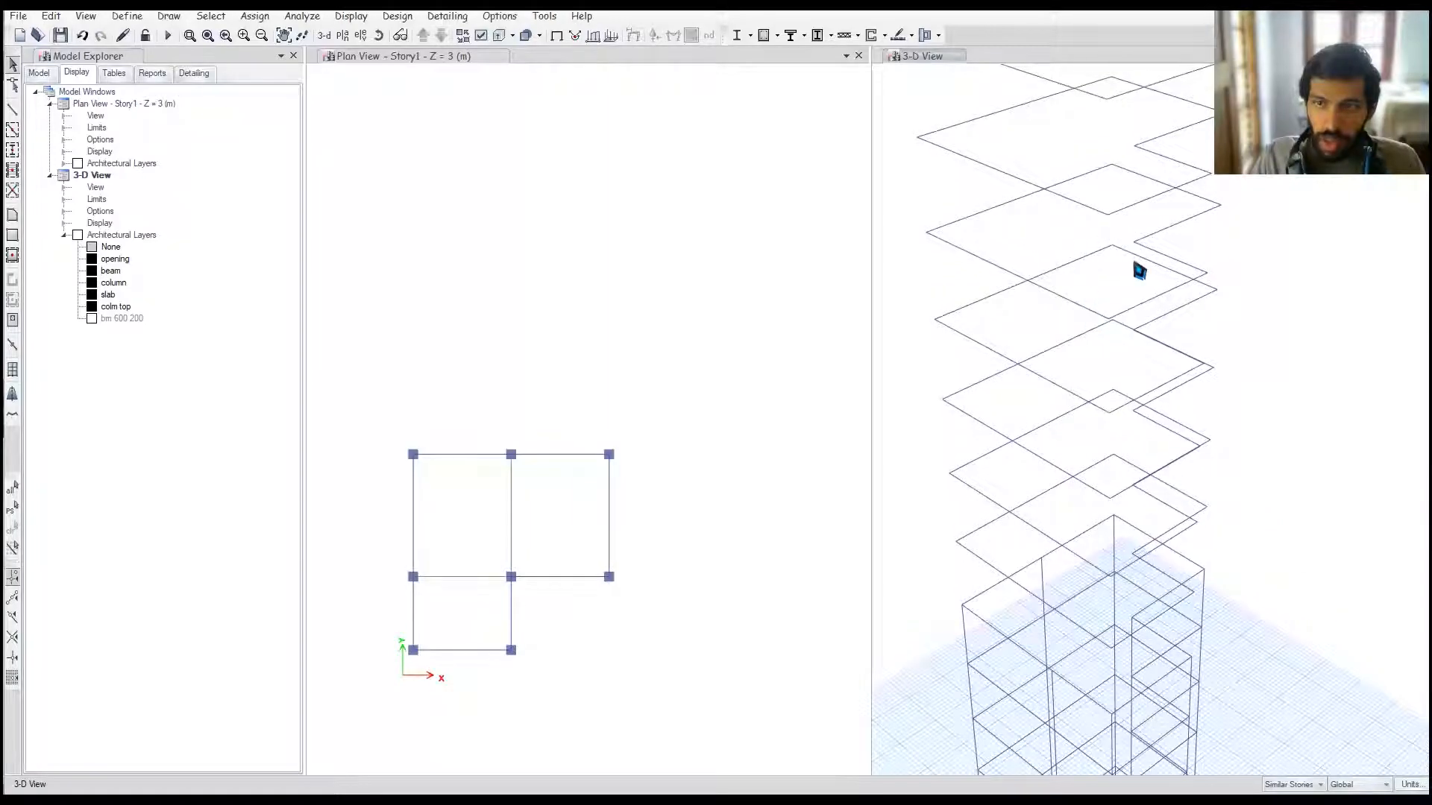
{"action": "key", "text": "alt+Tab"}
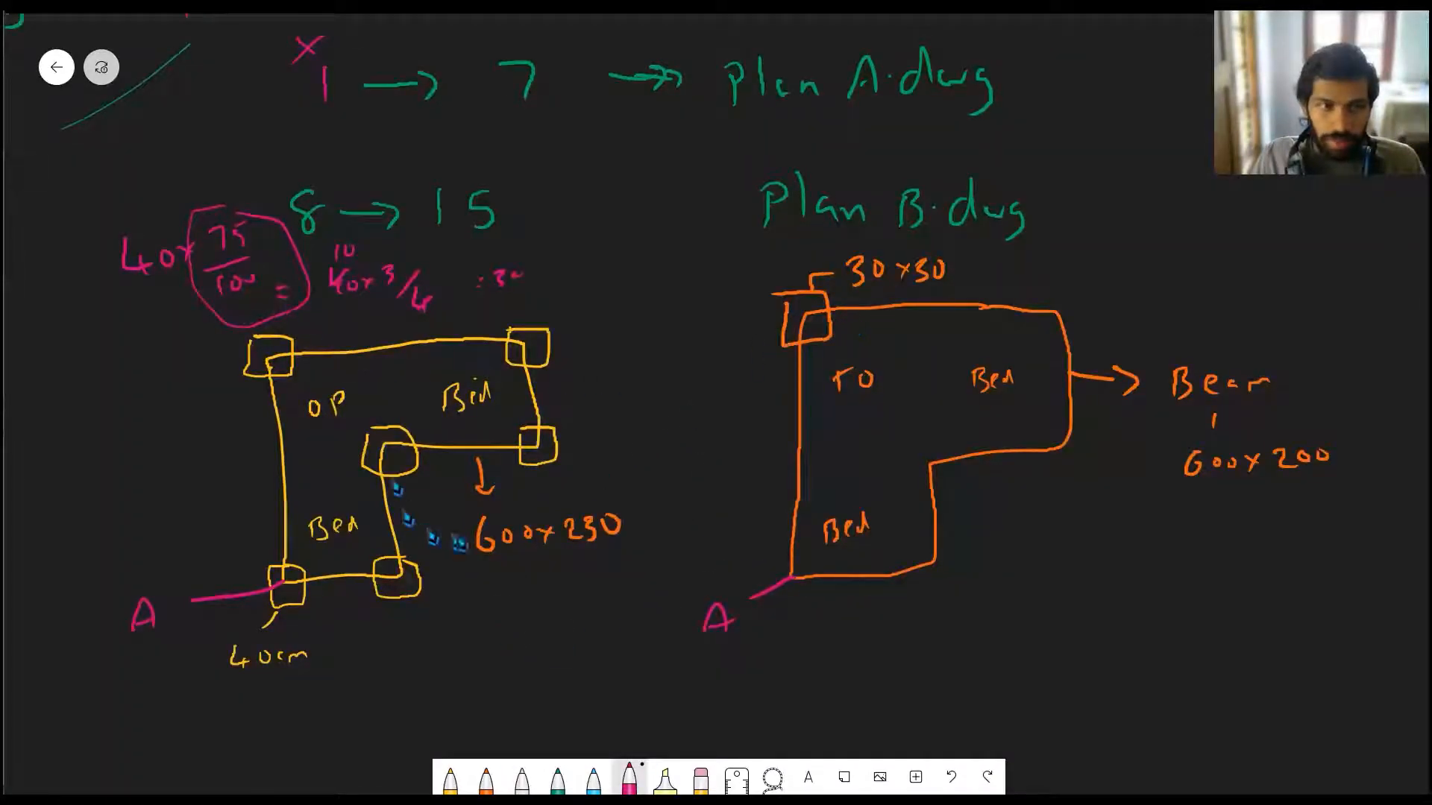
{"action": "key", "text": "alt+Tab"}
{"action": "middle_click_drag", "start_coordinate": [986, 452], "coordinate": [993, 506]}
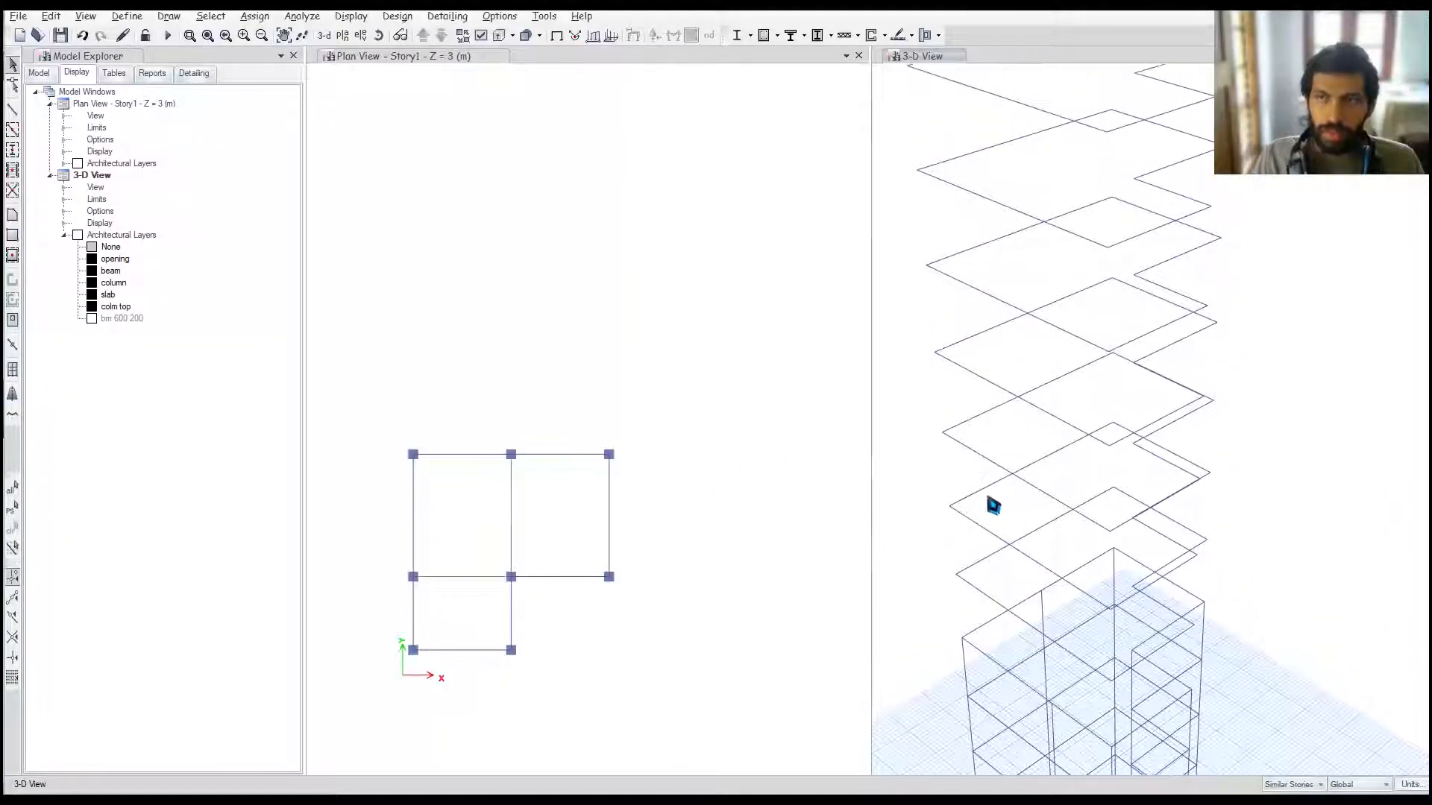
Step: Switch the plan view to Story15 and add column objects from the colm top layer to its similar stories
{"action": "left_click", "coordinate": [681, 432]}
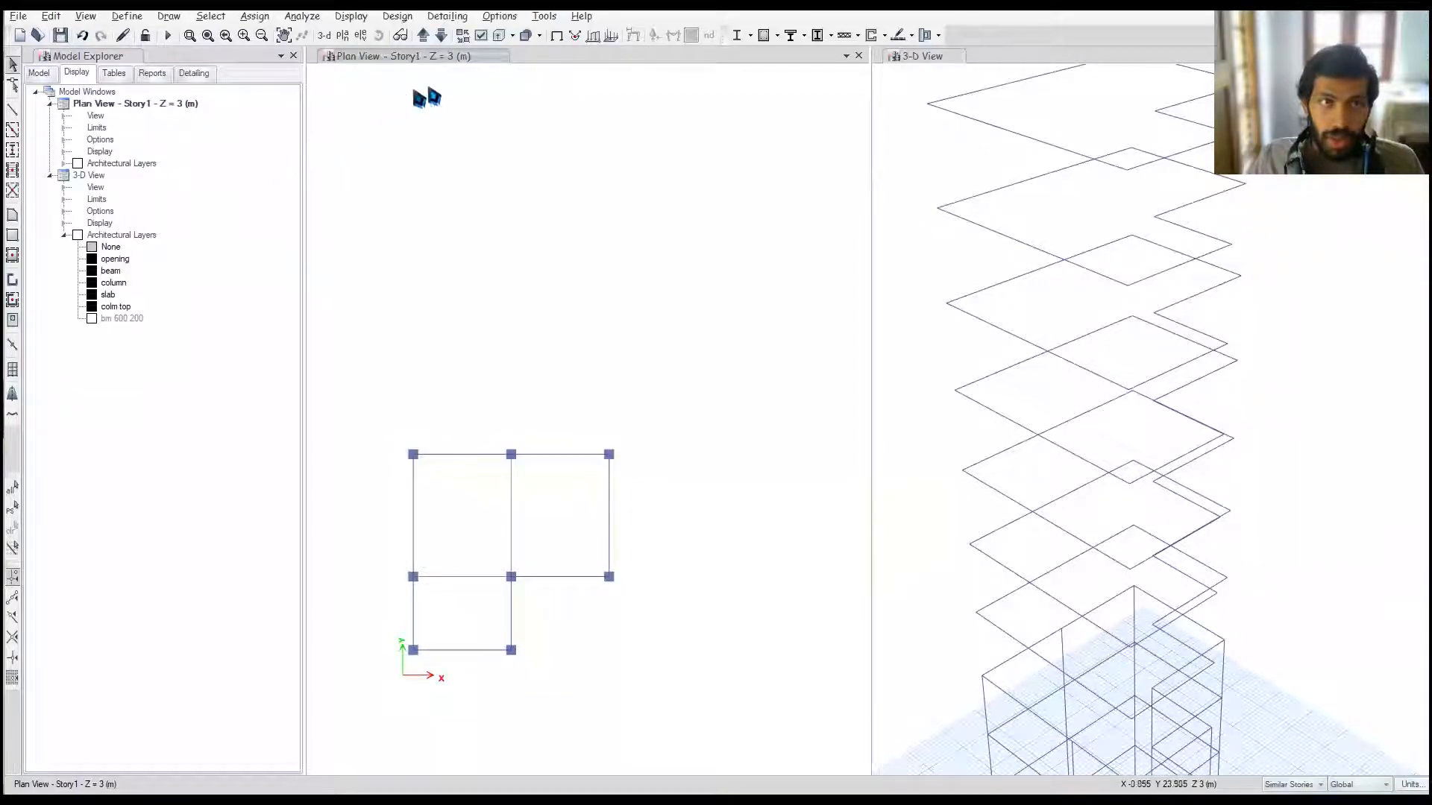
{"action": "left_click", "coordinate": [443, 38]}
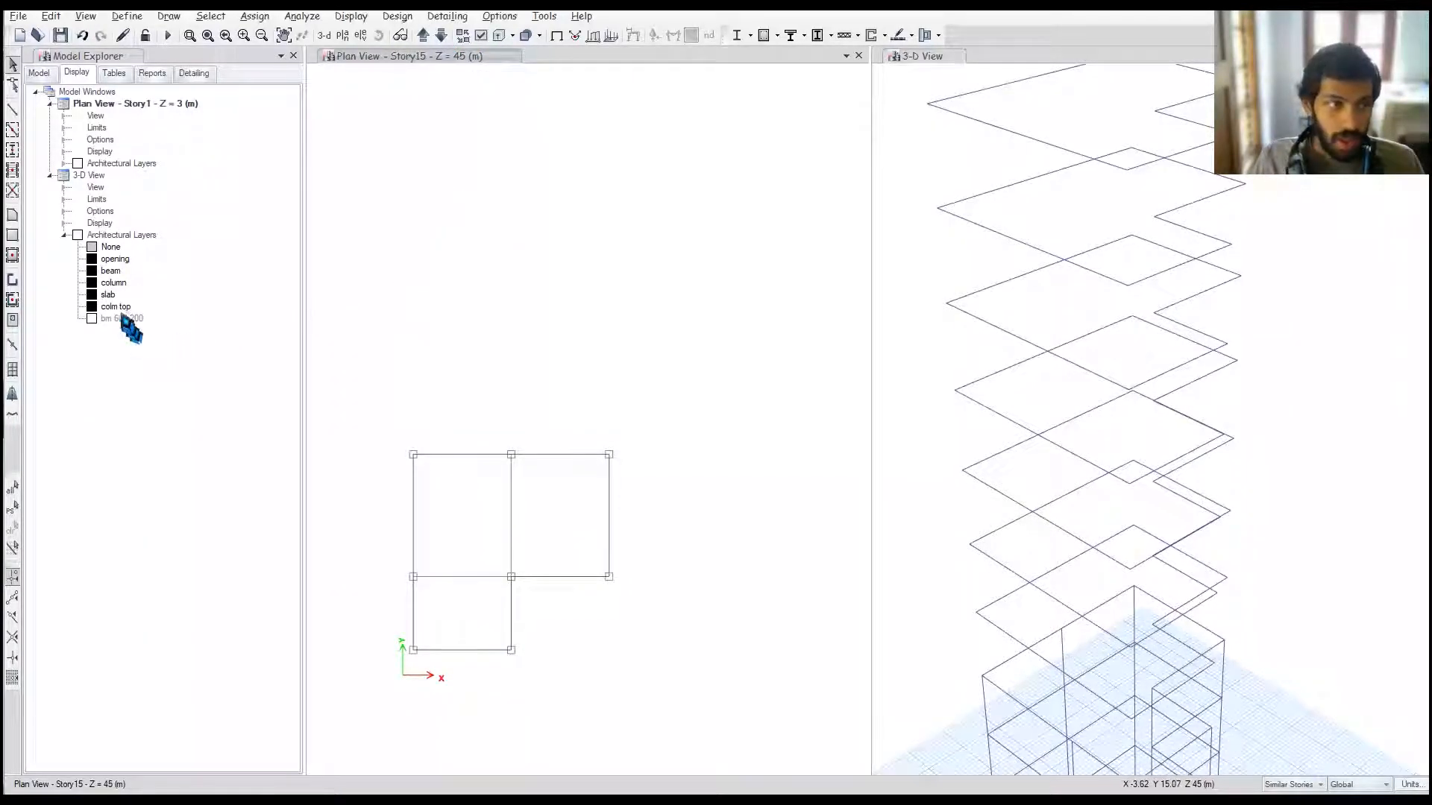
{"action": "right_click", "coordinate": [113, 284]}
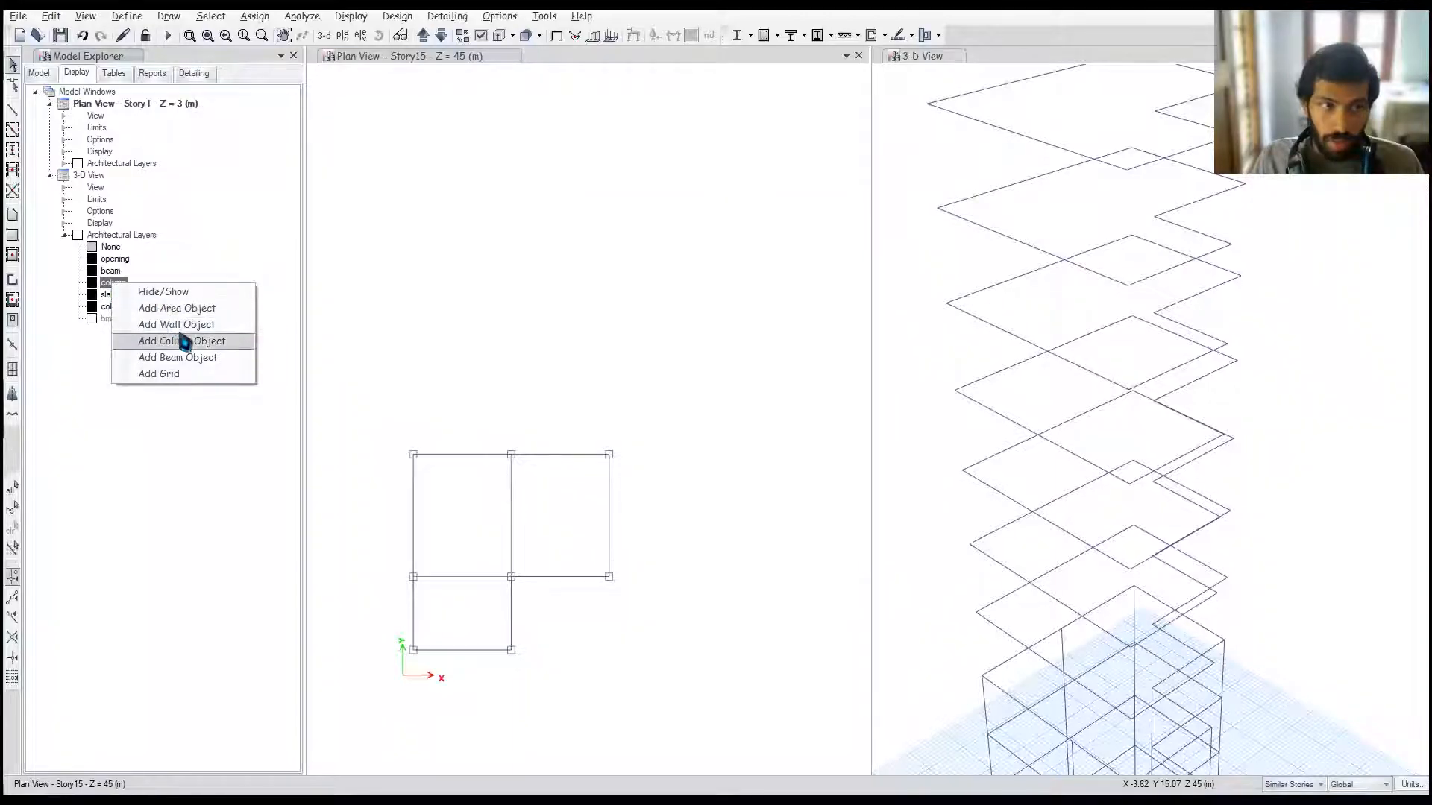
{"action": "left_click", "coordinate": [123, 358]}
{"action": "right_click", "coordinate": [113, 307]}
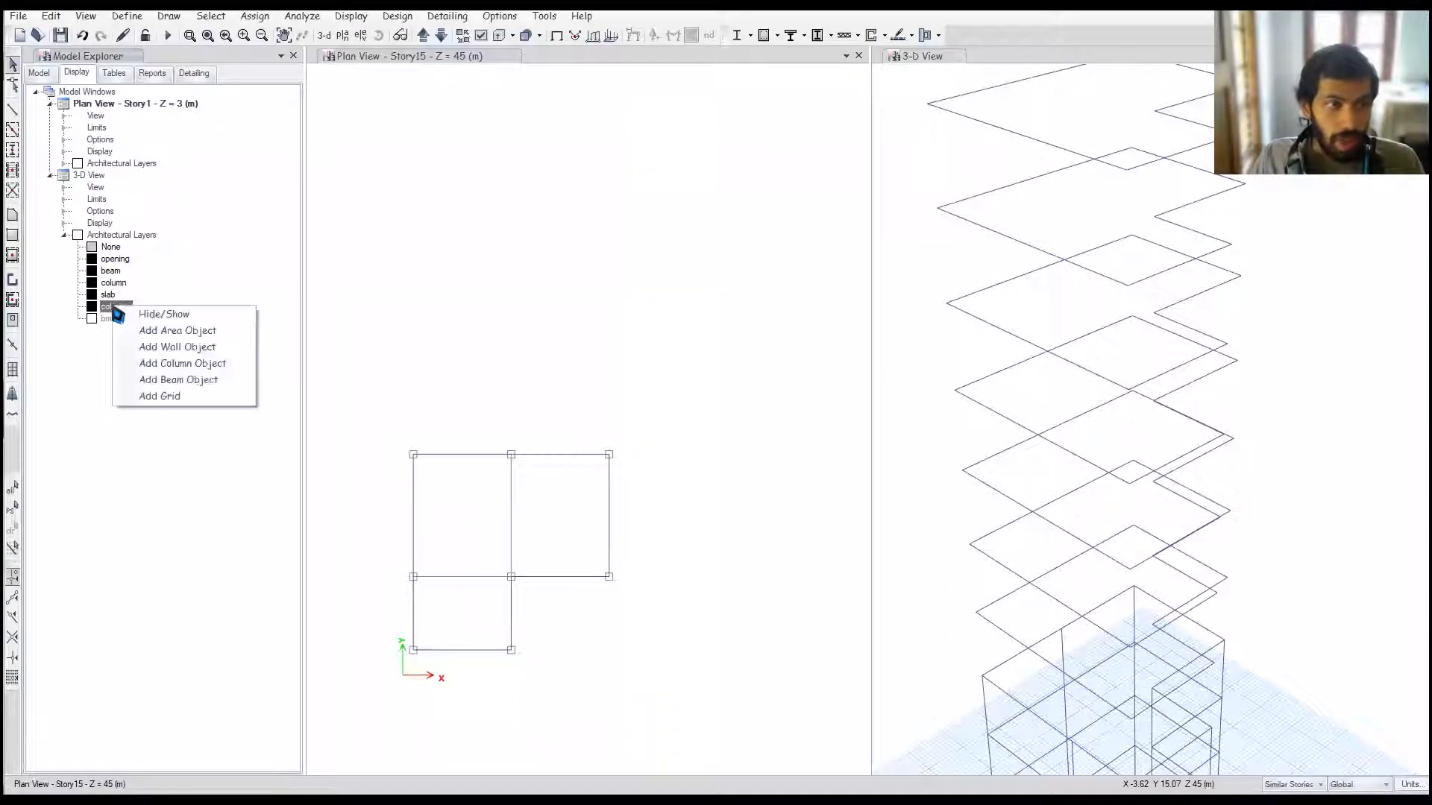
{"action": "left_click", "coordinate": [128, 399]}
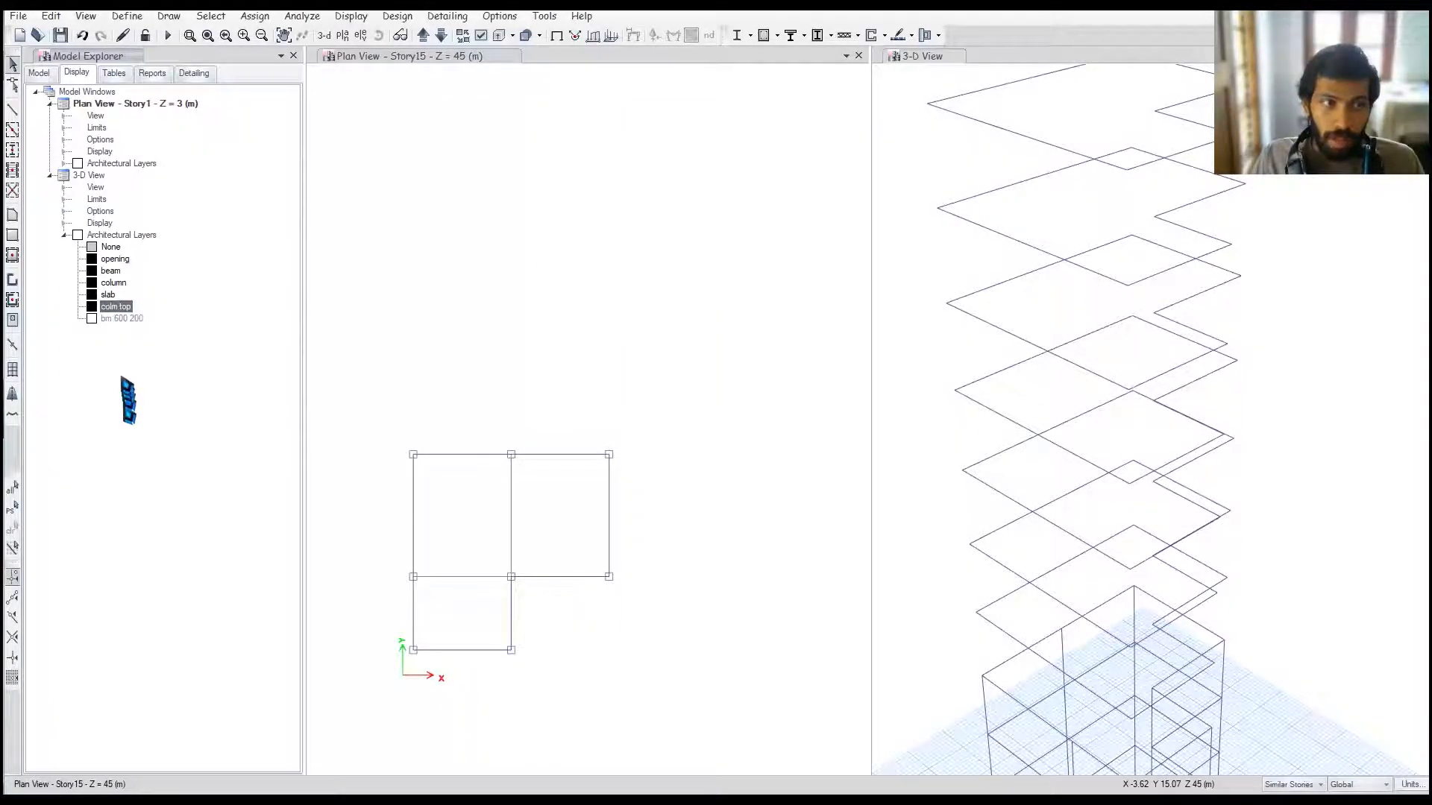
{"action": "right_click", "coordinate": [123, 320]}
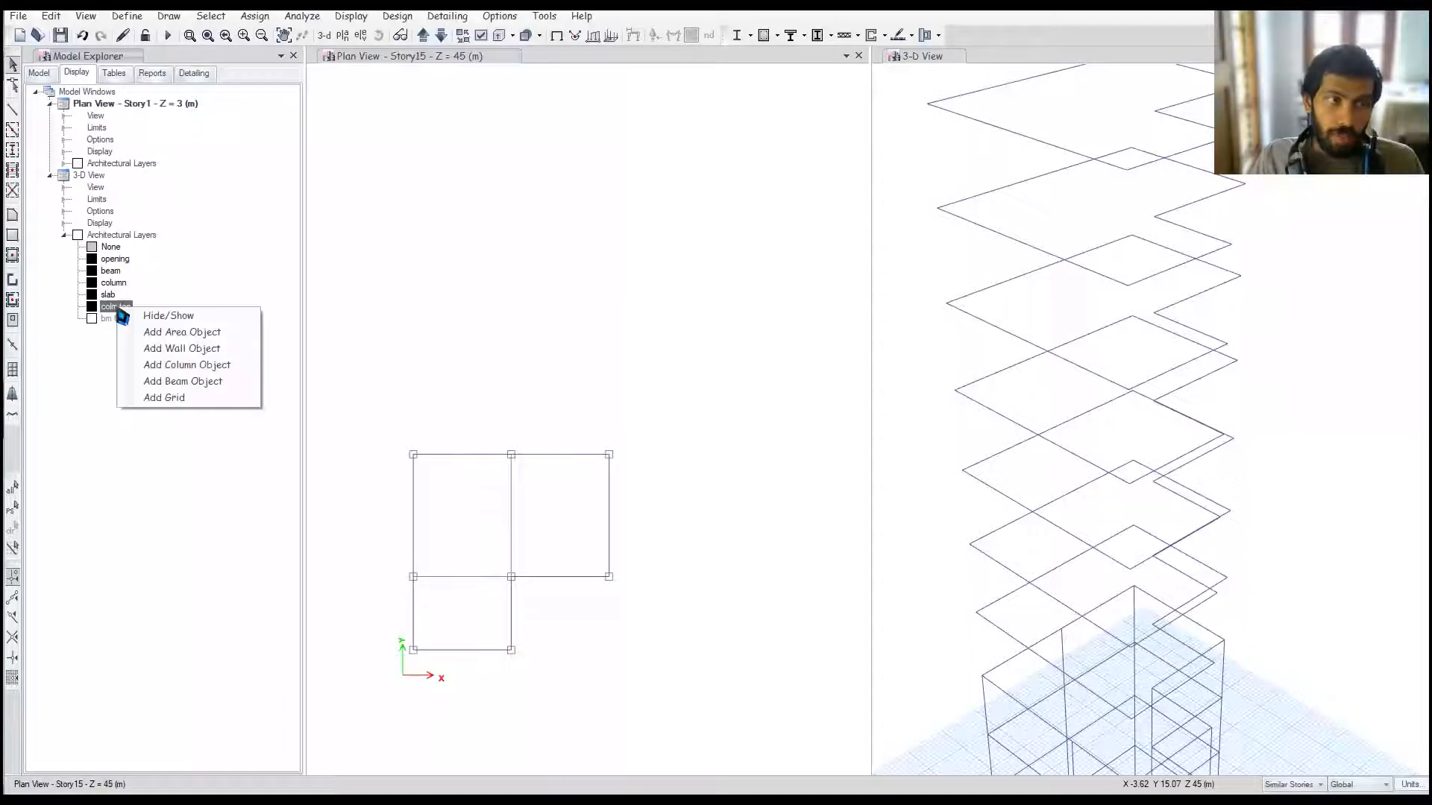
{"action": "left_click", "coordinate": [194, 375]}
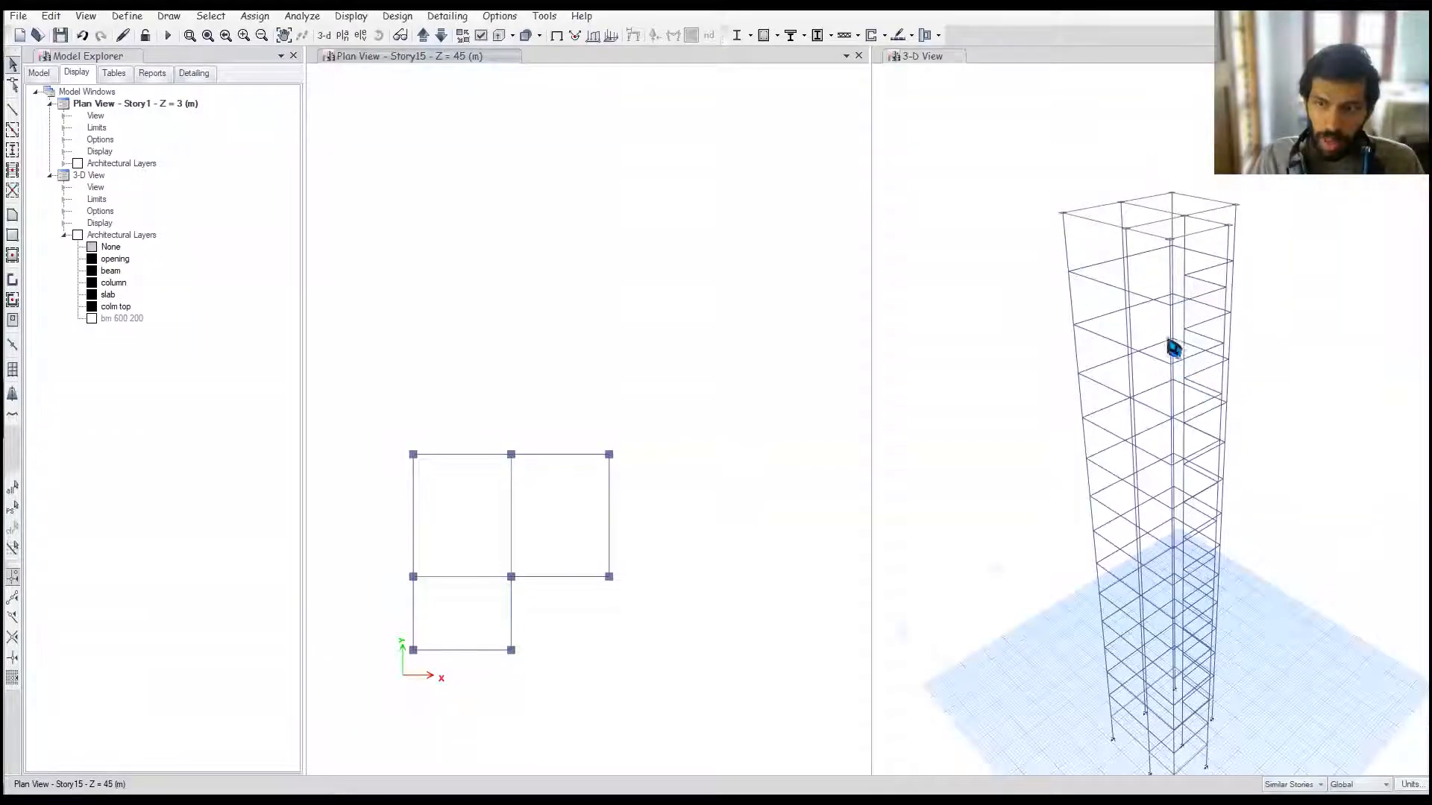
Step: Check the section property of an upper-story corner column in its information and clear the selection
{"action": "left_click", "coordinate": [1046, 248]}
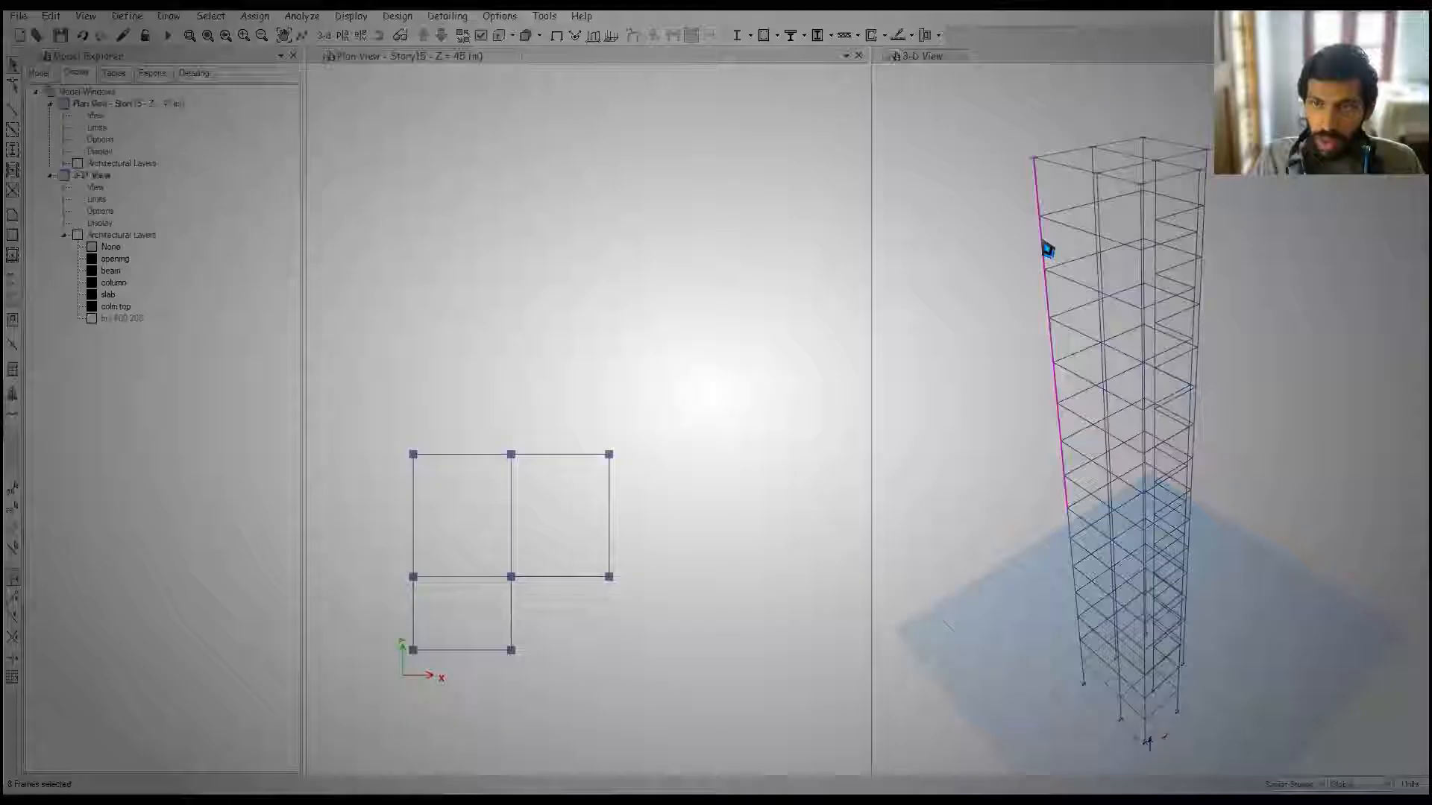
{"action": "right_click", "coordinate": [1047, 250]}
{"action": "key", "text": "Escape"}
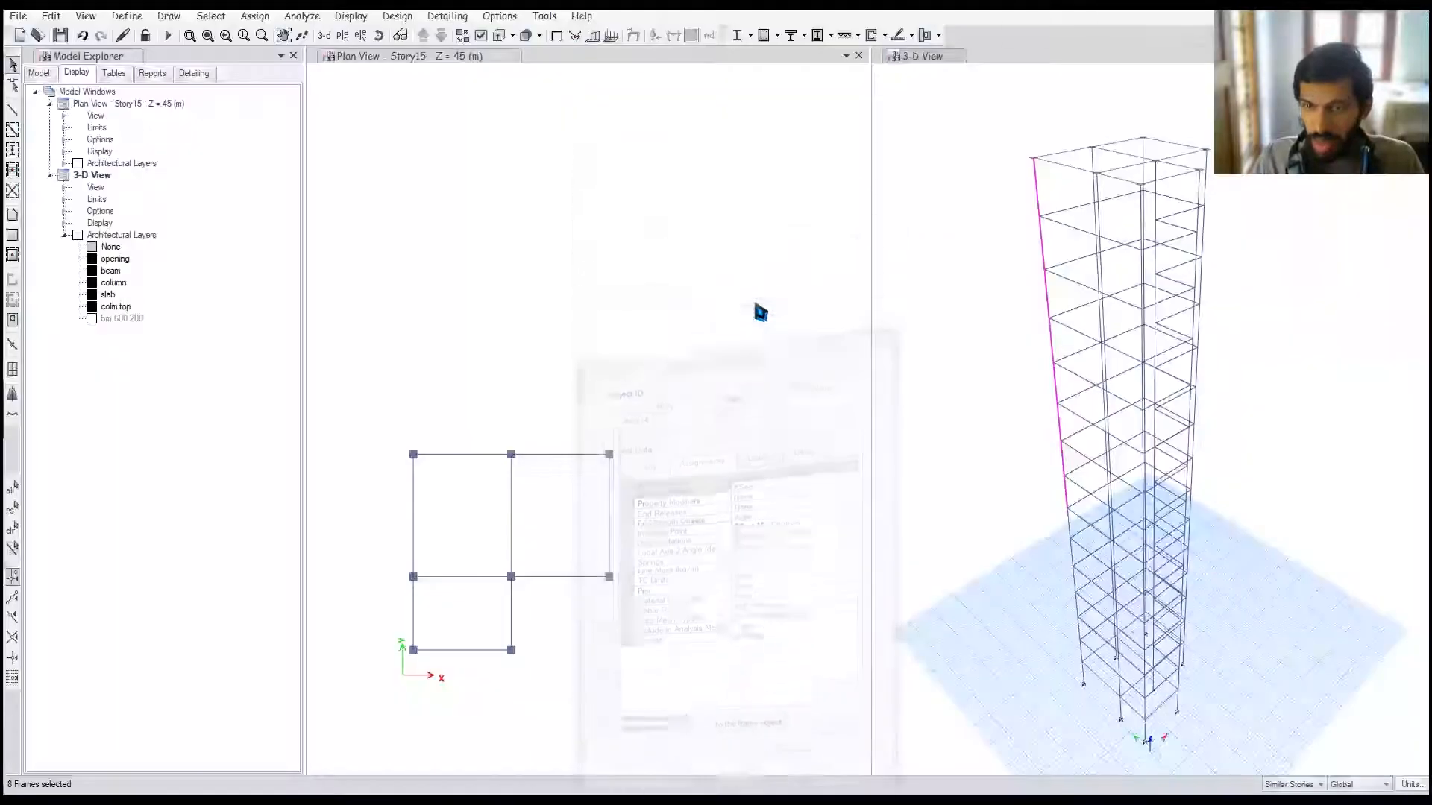
{"action": "left_click", "coordinate": [973, 327]}
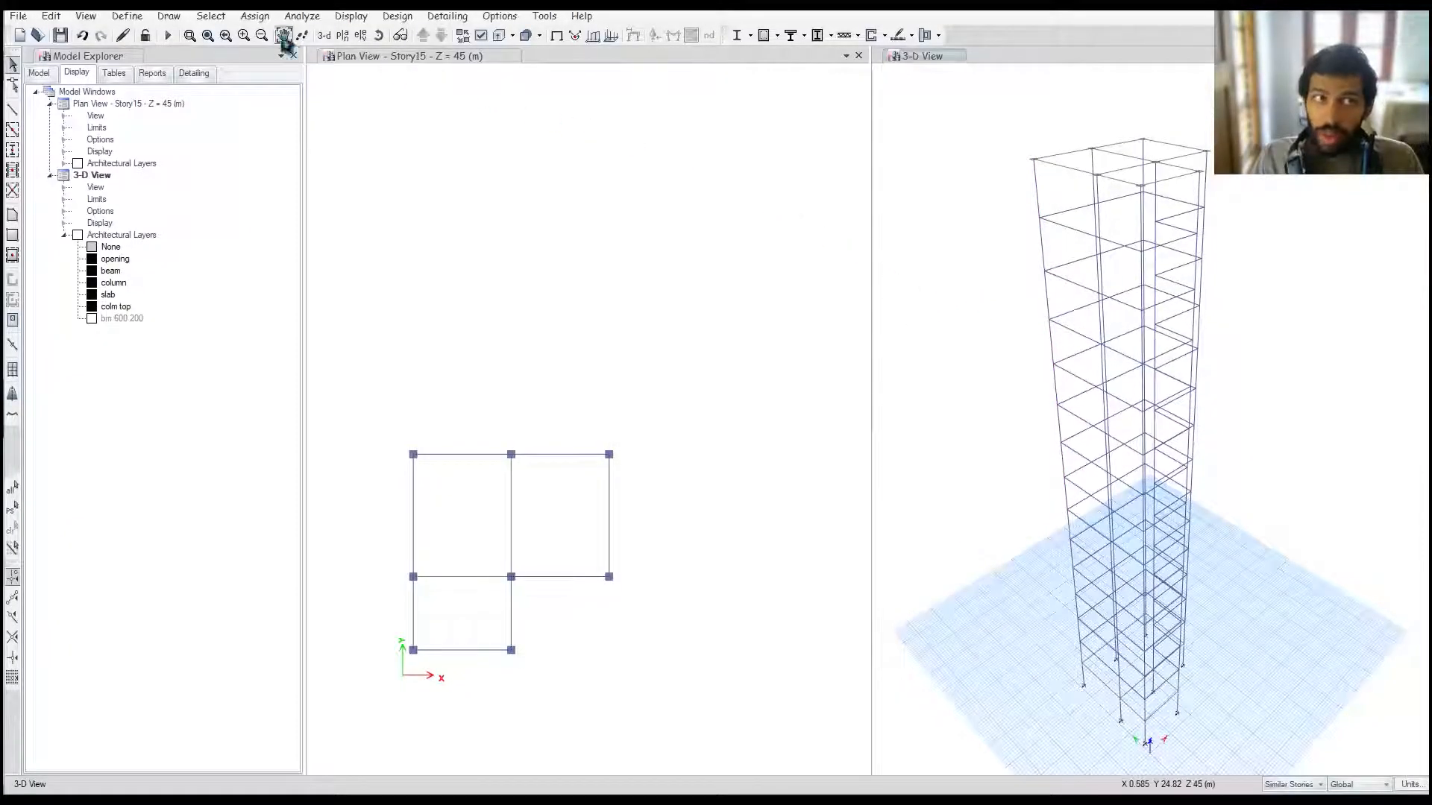
Step: Select all frames with the FSec1 property to see where it is used, and clear the selection
{"action": "left_click", "coordinate": [210, 15]}
{"action": "mouse_move", "coordinate": [268, 34]}
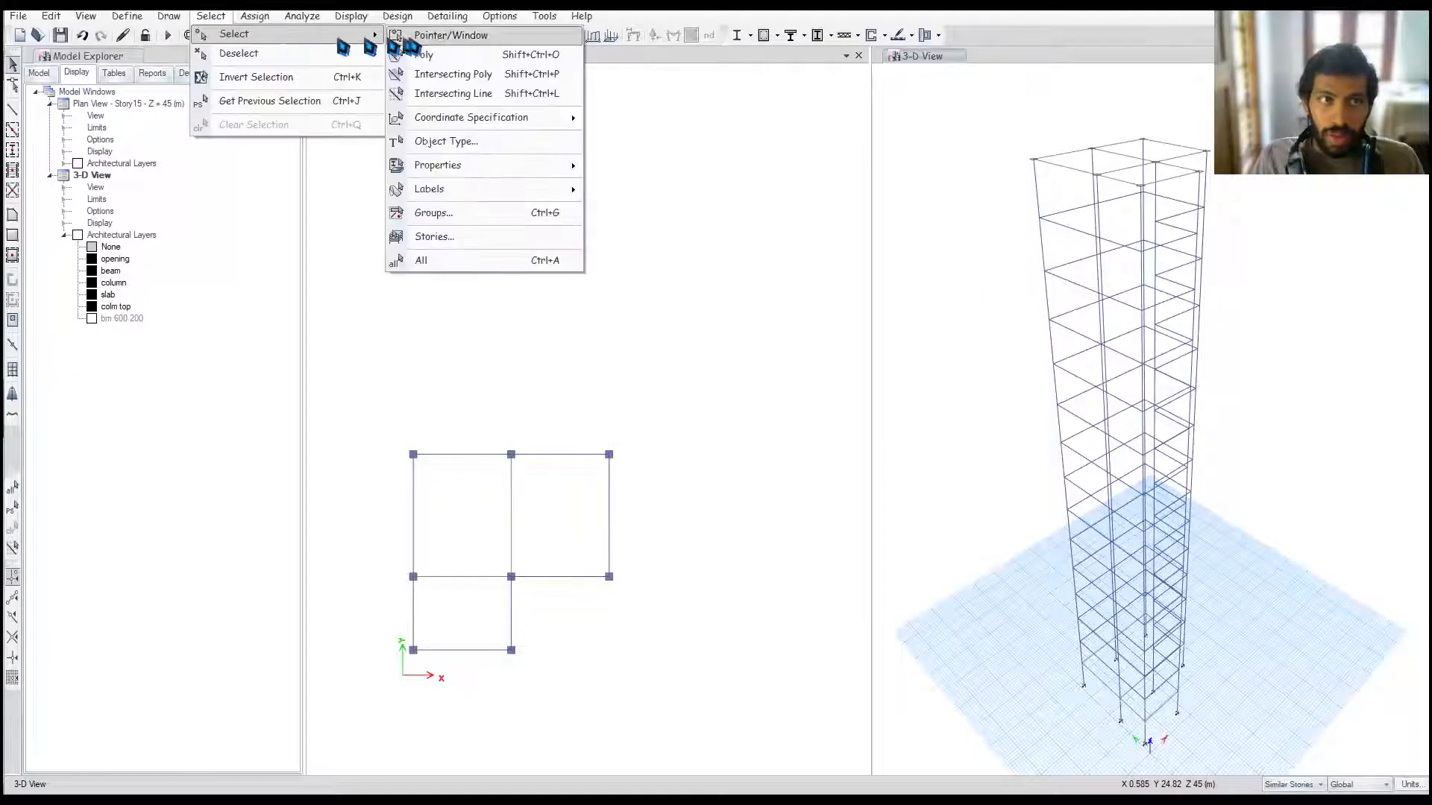
{"action": "mouse_move", "coordinate": [548, 170]}
{"action": "left_click", "coordinate": [660, 191]}
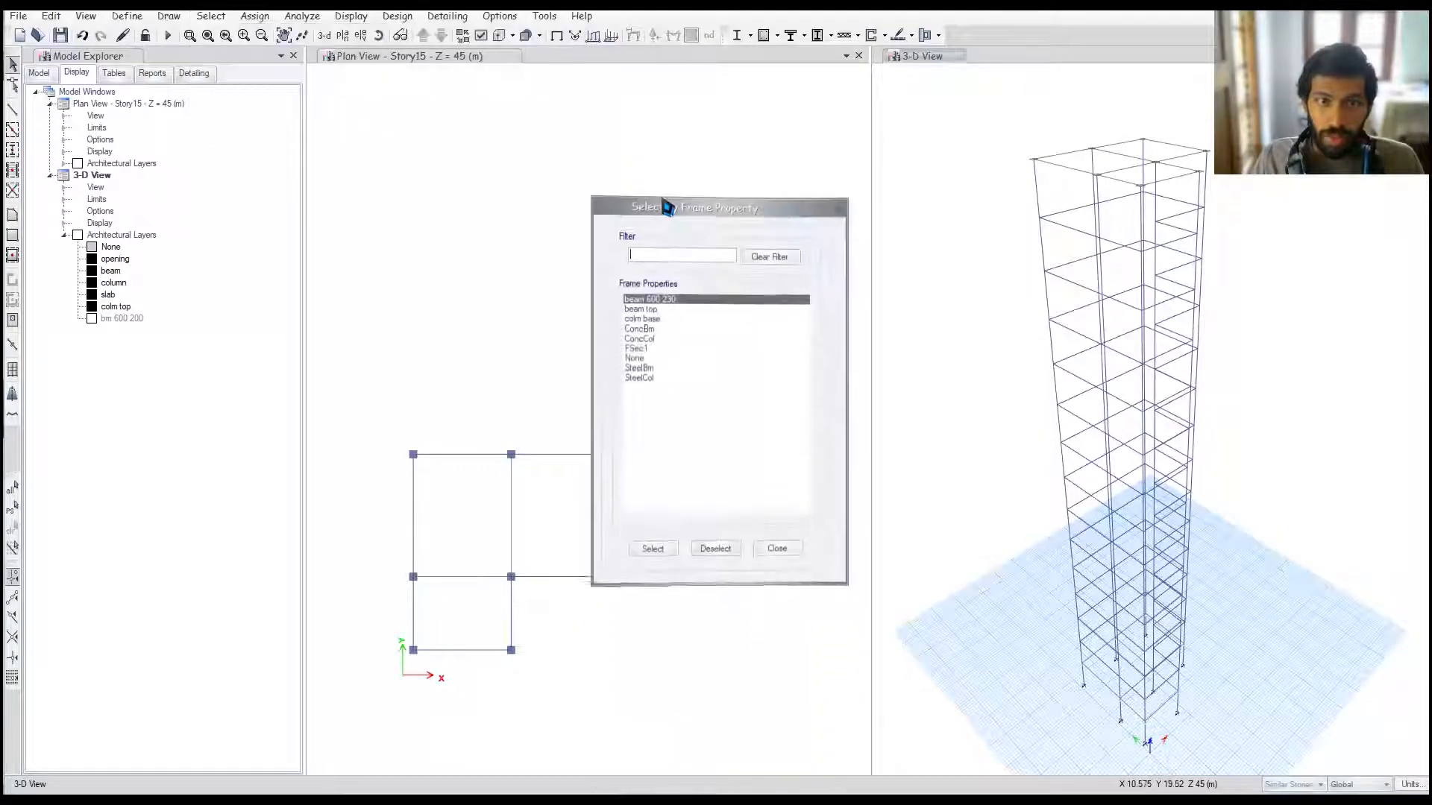
{"action": "left_click", "coordinate": [647, 350]}
{"action": "left_click", "coordinate": [663, 552]}
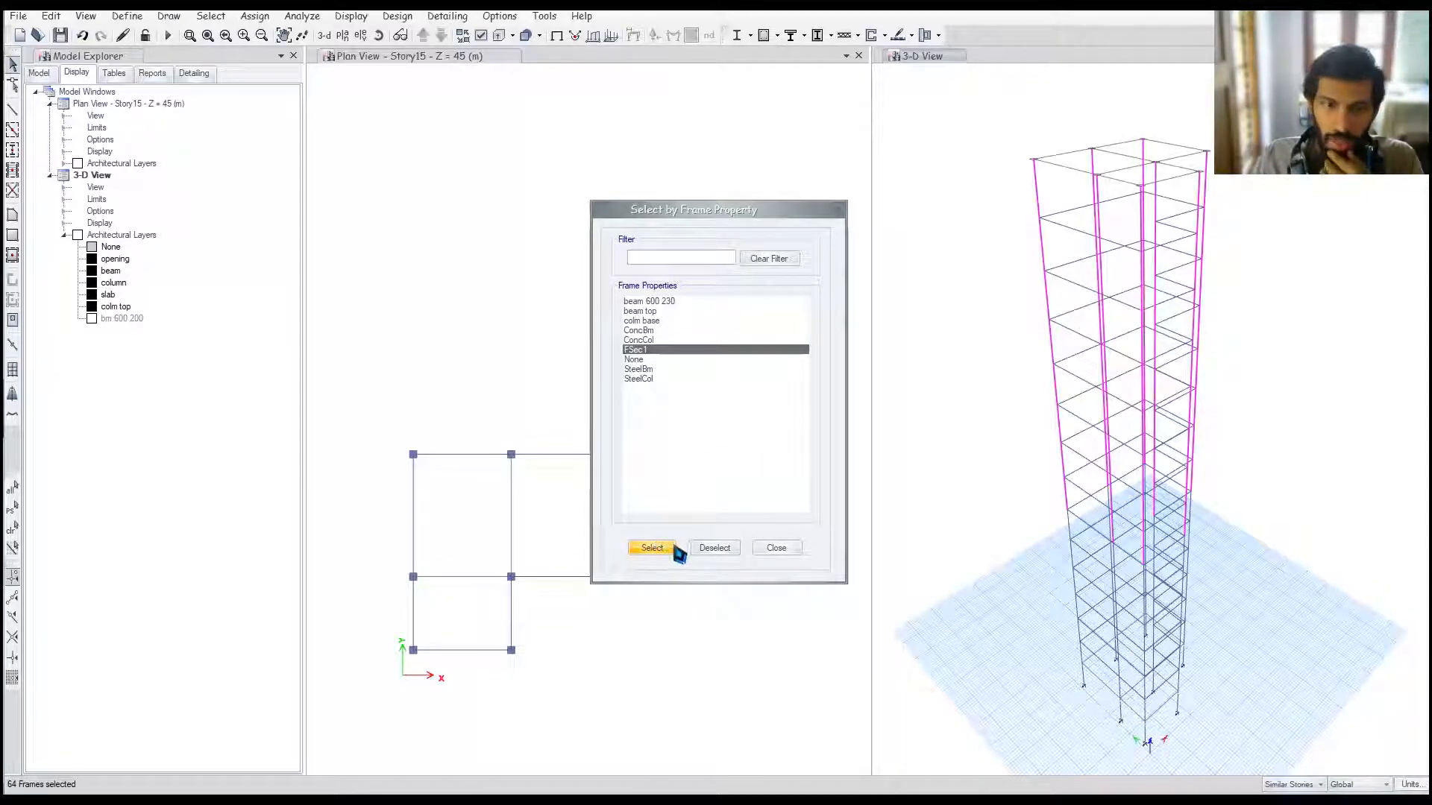
{"action": "left_click", "coordinate": [777, 548]}
{"action": "key", "text": "ctrl+q"}
Step: Modify the FSec1 frame section, renaming it colm top and setting its material to M30
{"action": "left_click", "coordinate": [127, 16]}
{"action": "mouse_move", "coordinate": [217, 61]}
{"action": "left_click", "coordinate": [368, 58]}
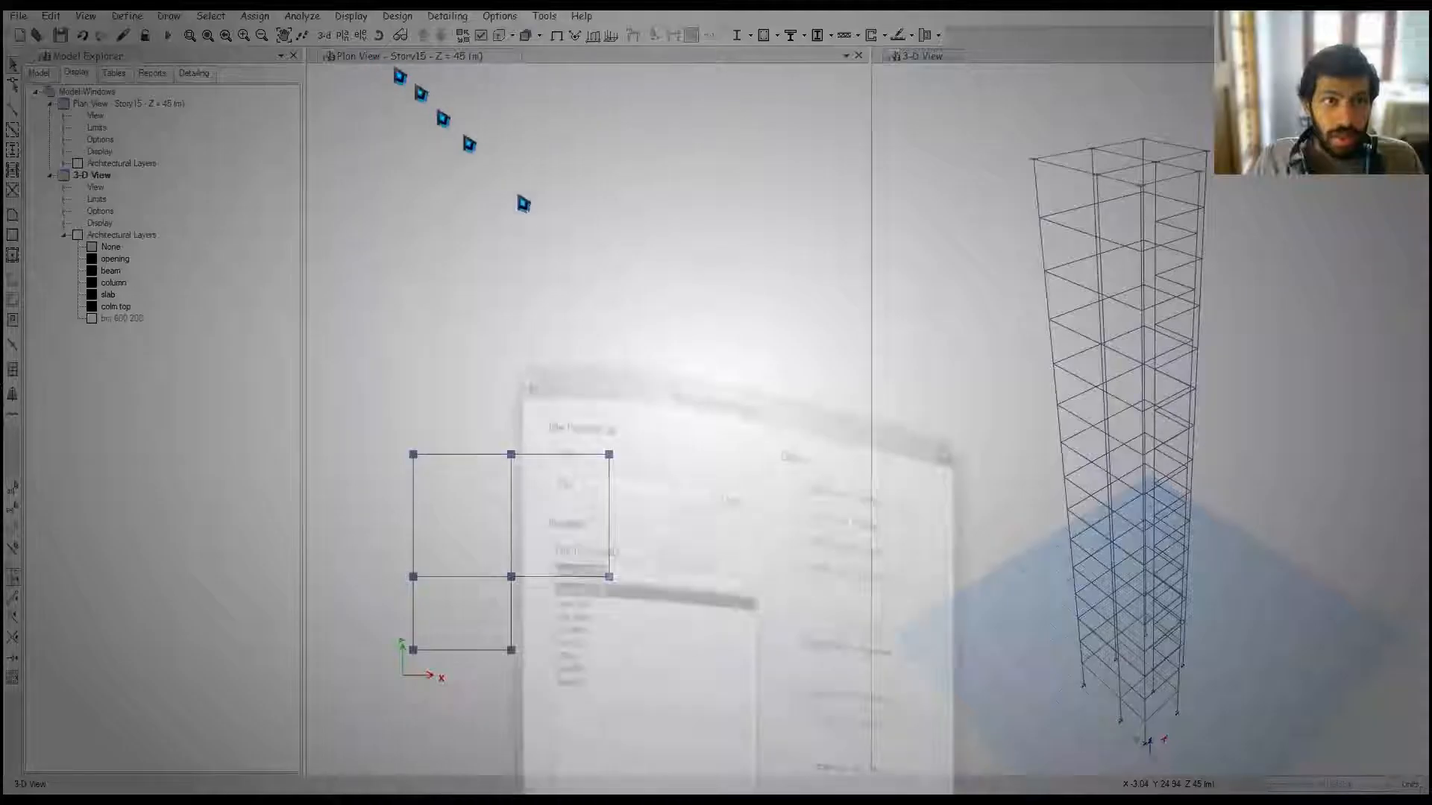
{"action": "left_click", "coordinate": [581, 415]}
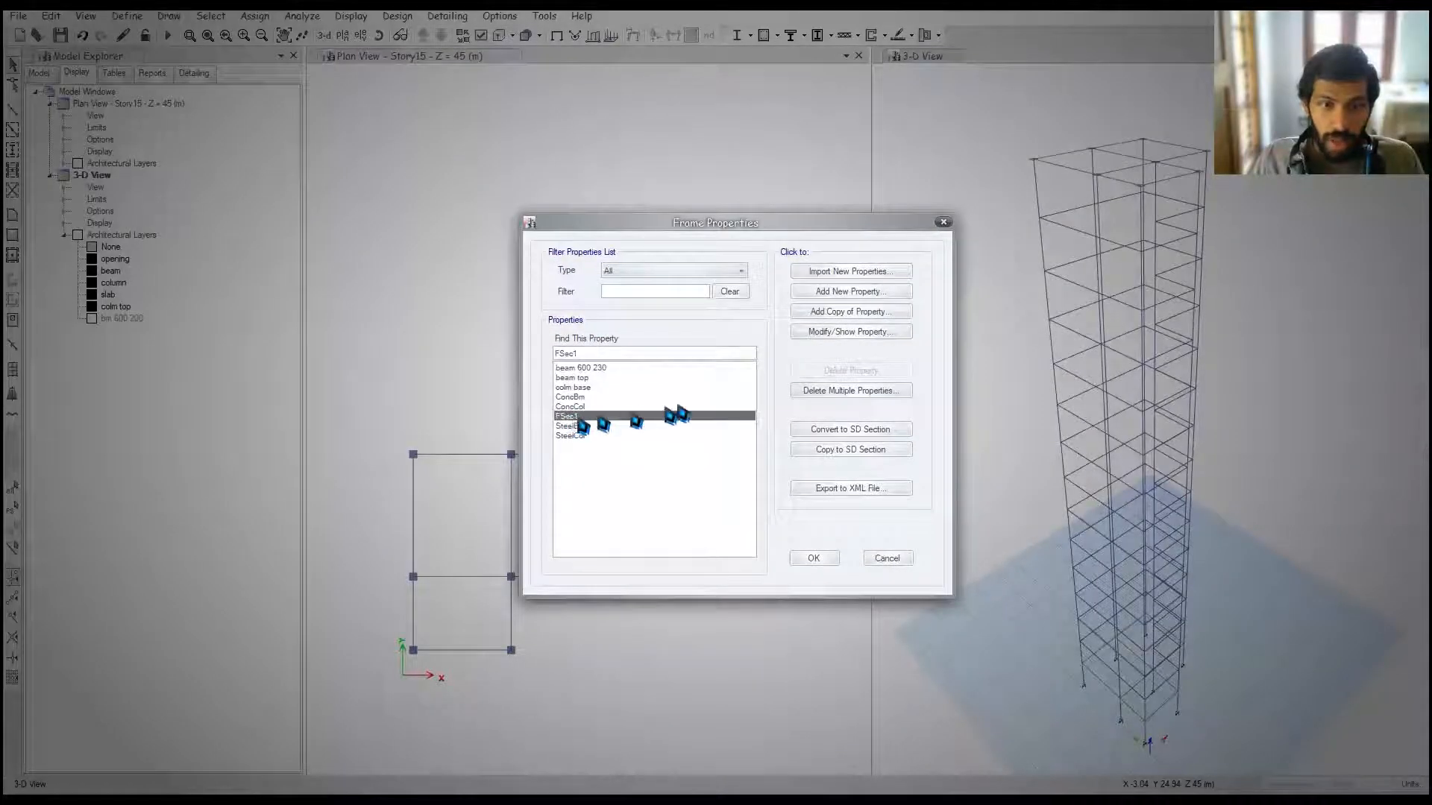
{"action": "left_click", "coordinate": [867, 332]}
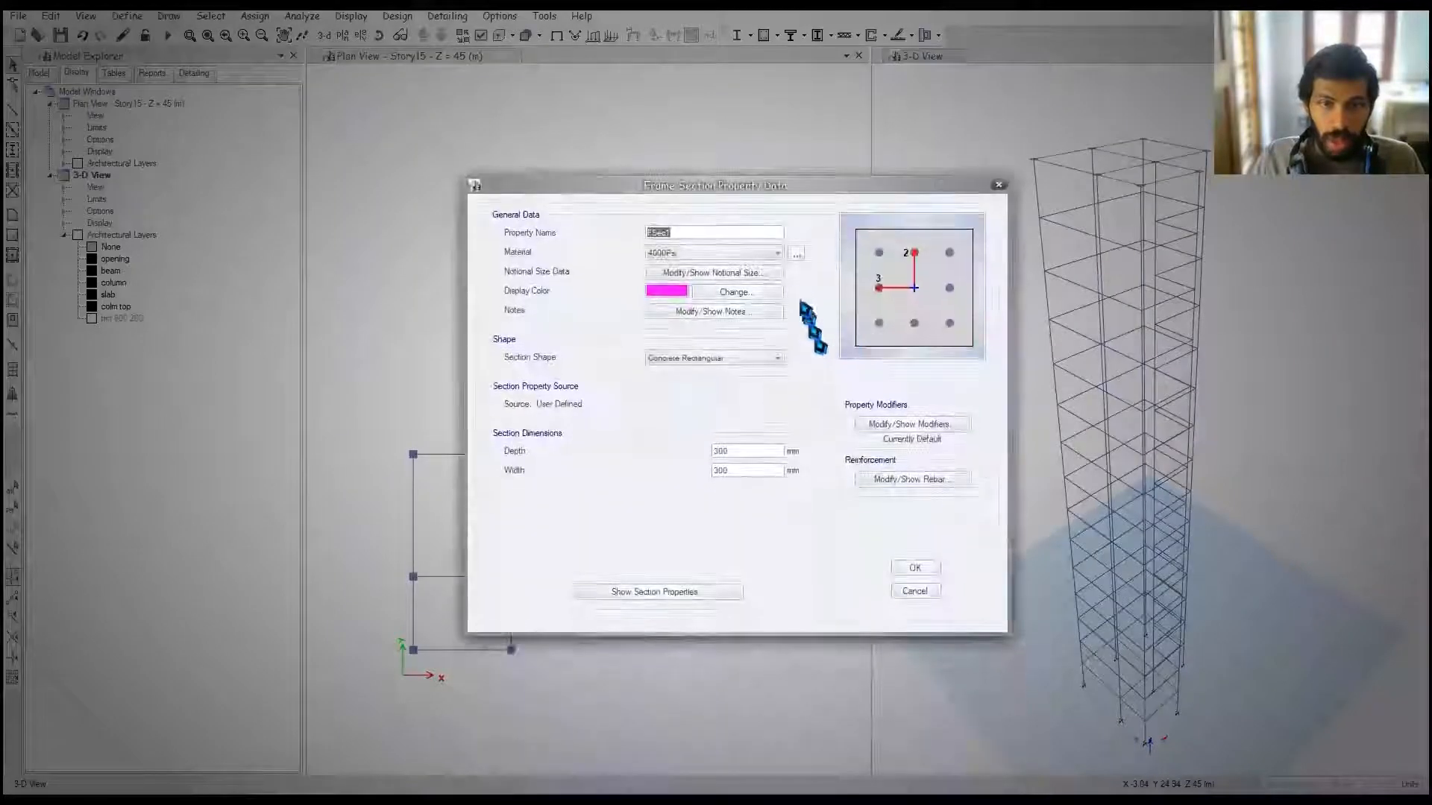
{"action": "type", "text": "colm top"}
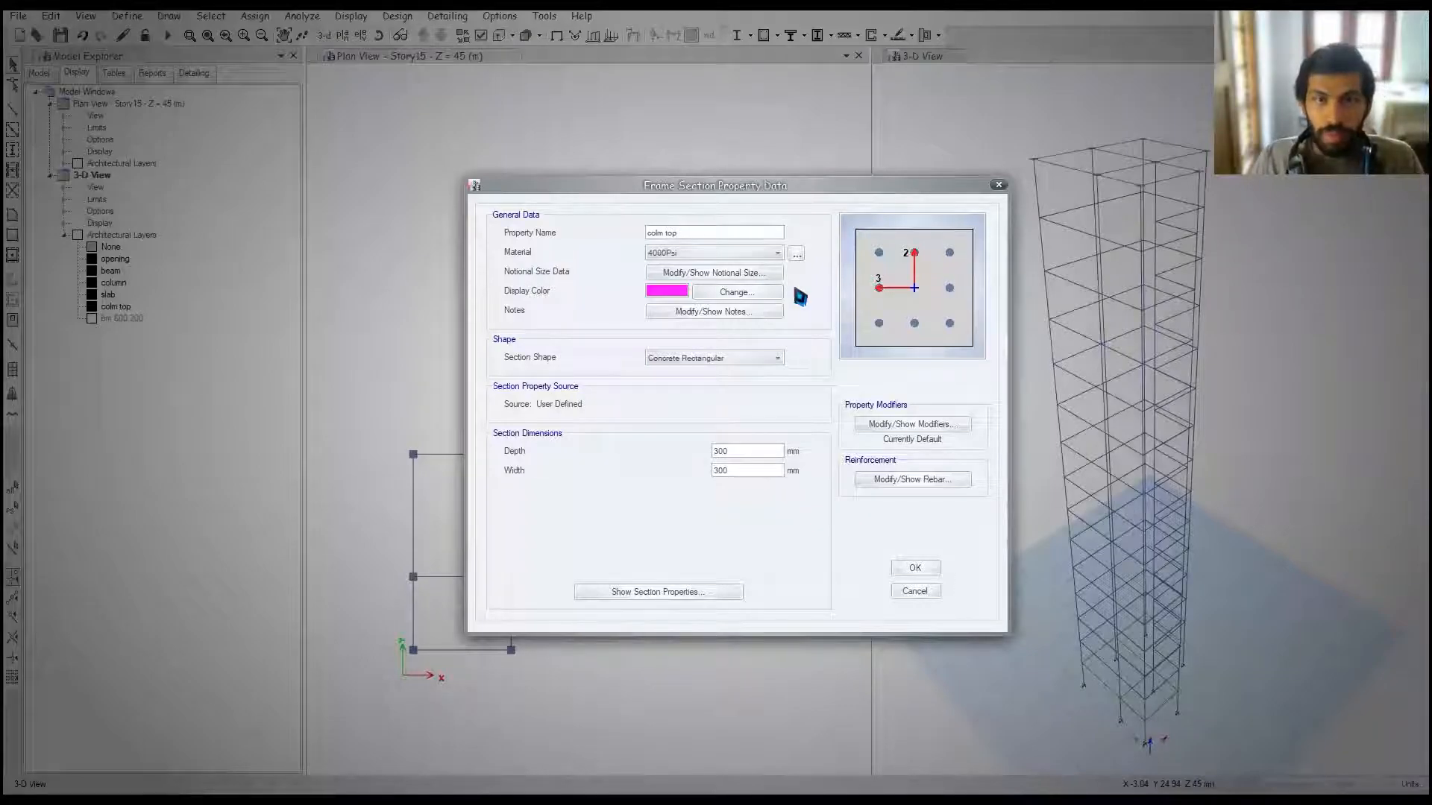
{"action": "left_click", "coordinate": [750, 254]}
{"action": "left_click", "coordinate": [681, 310]}
{"action": "left_click", "coordinate": [707, 257]}
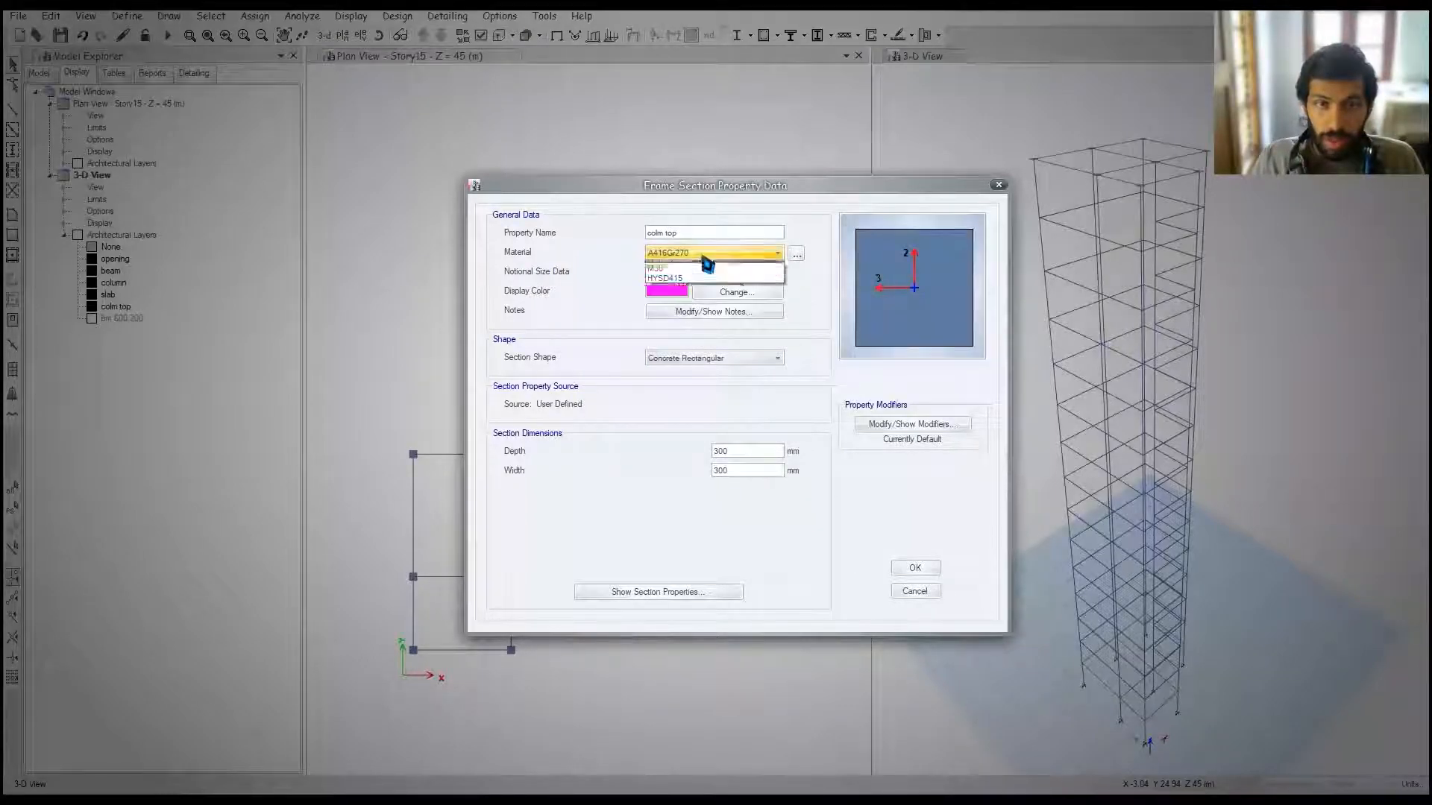
{"action": "left_click", "coordinate": [673, 300]}
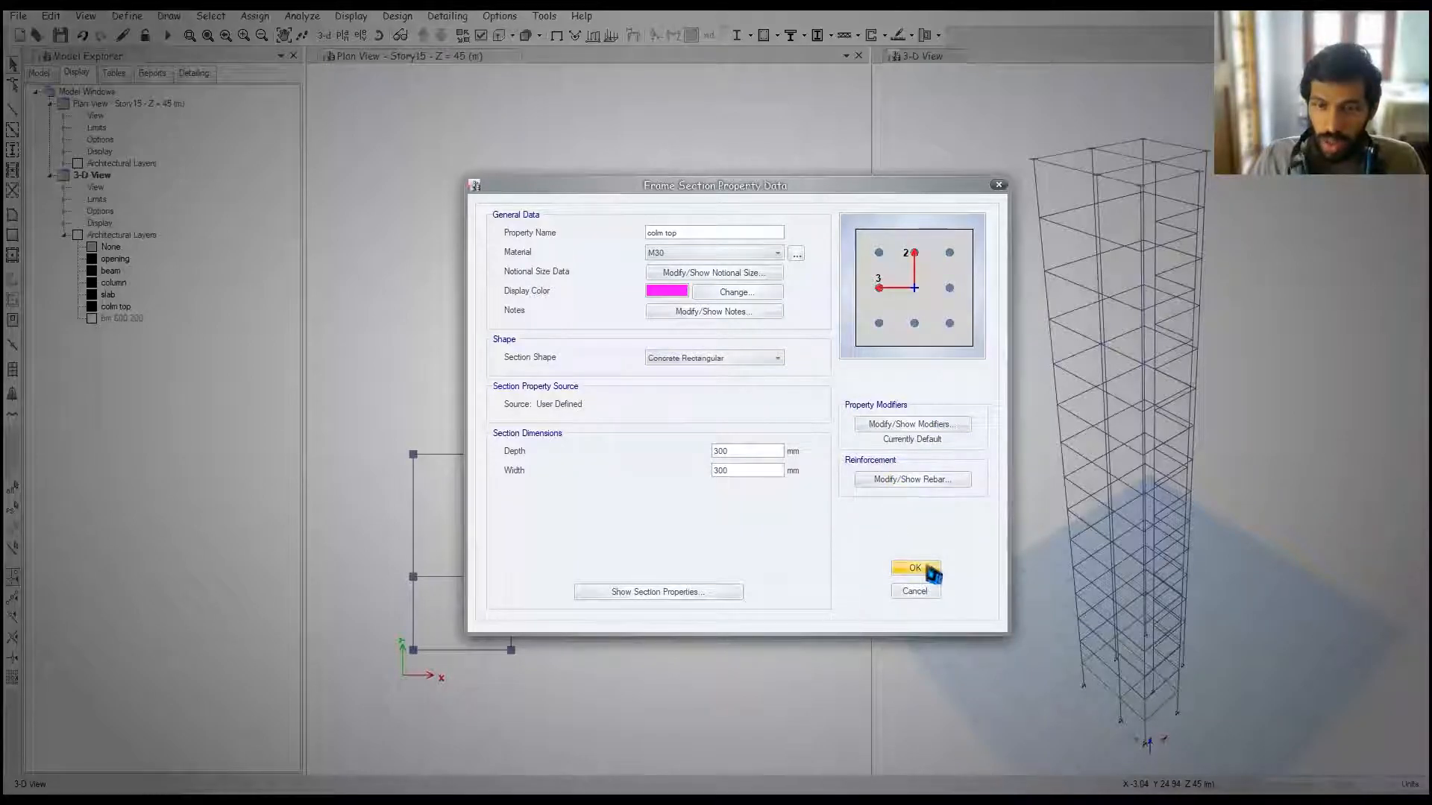
Step: Set the colm top section's longitudinal and confinement bar material to HYSD415 and save the section
{"action": "left_click", "coordinate": [913, 480]}
{"action": "left_click", "coordinate": [883, 236]}
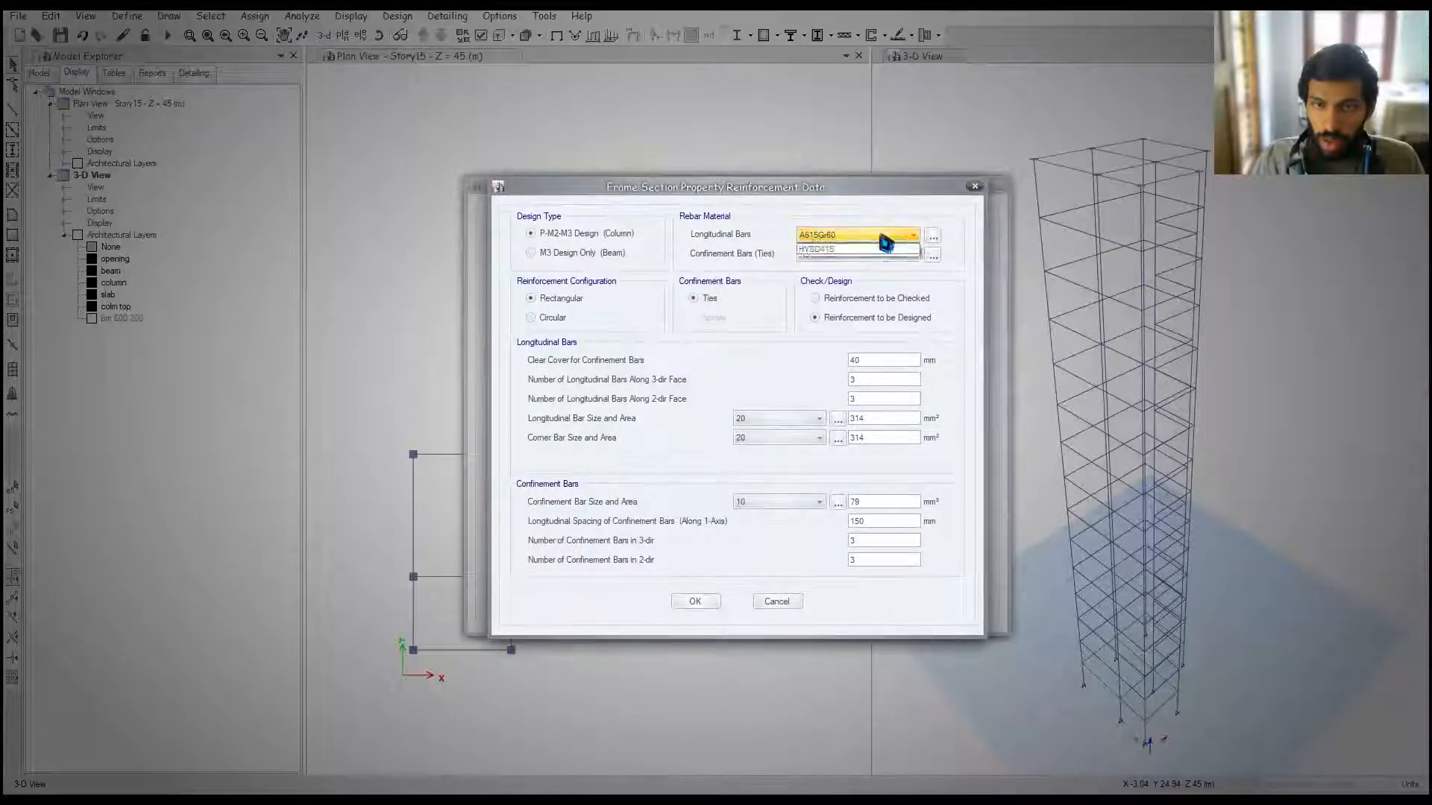
{"action": "left_click", "coordinate": [858, 249]}
{"action": "left_click", "coordinate": [858, 254]}
{"action": "left_click", "coordinate": [842, 270]}
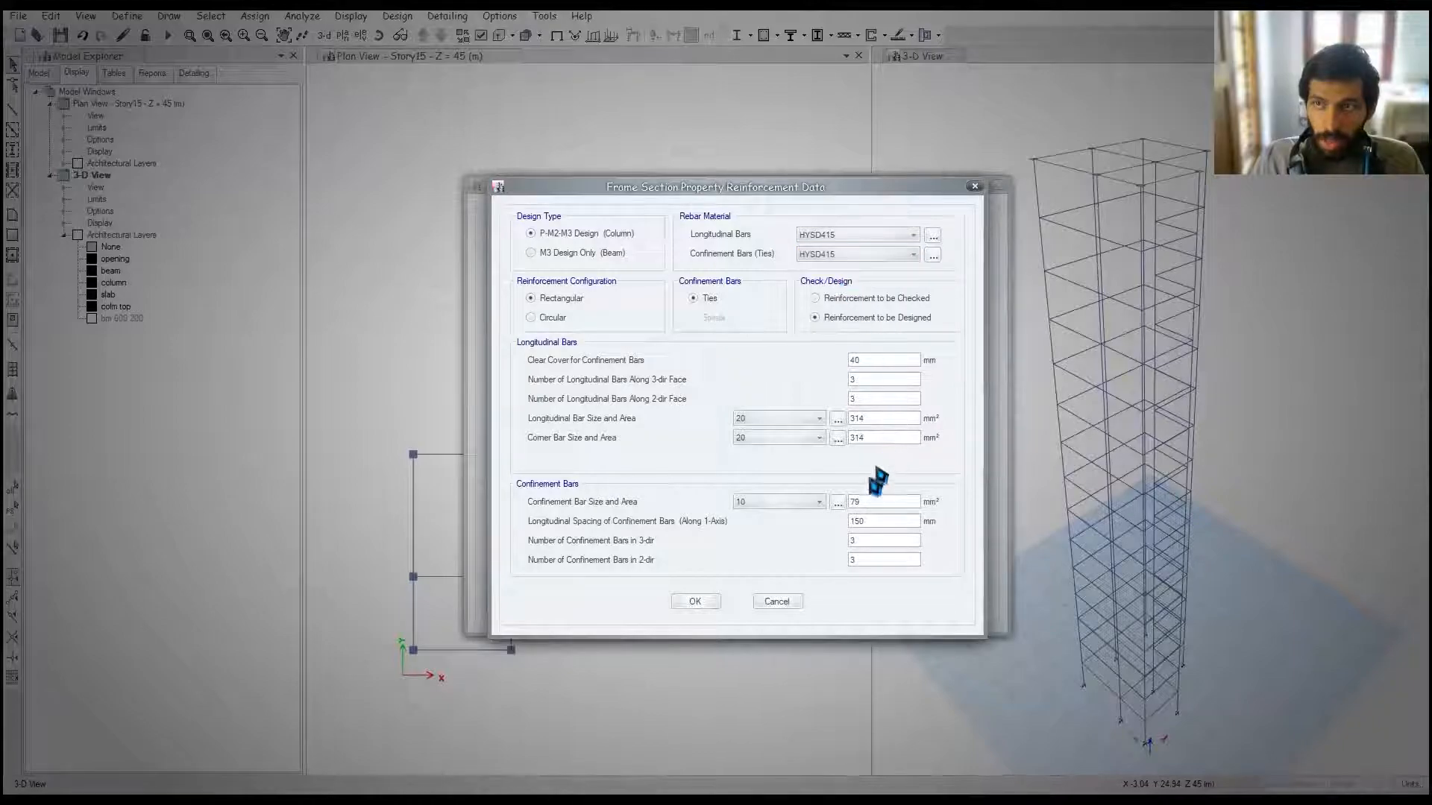
{"action": "left_click", "coordinate": [700, 604]}
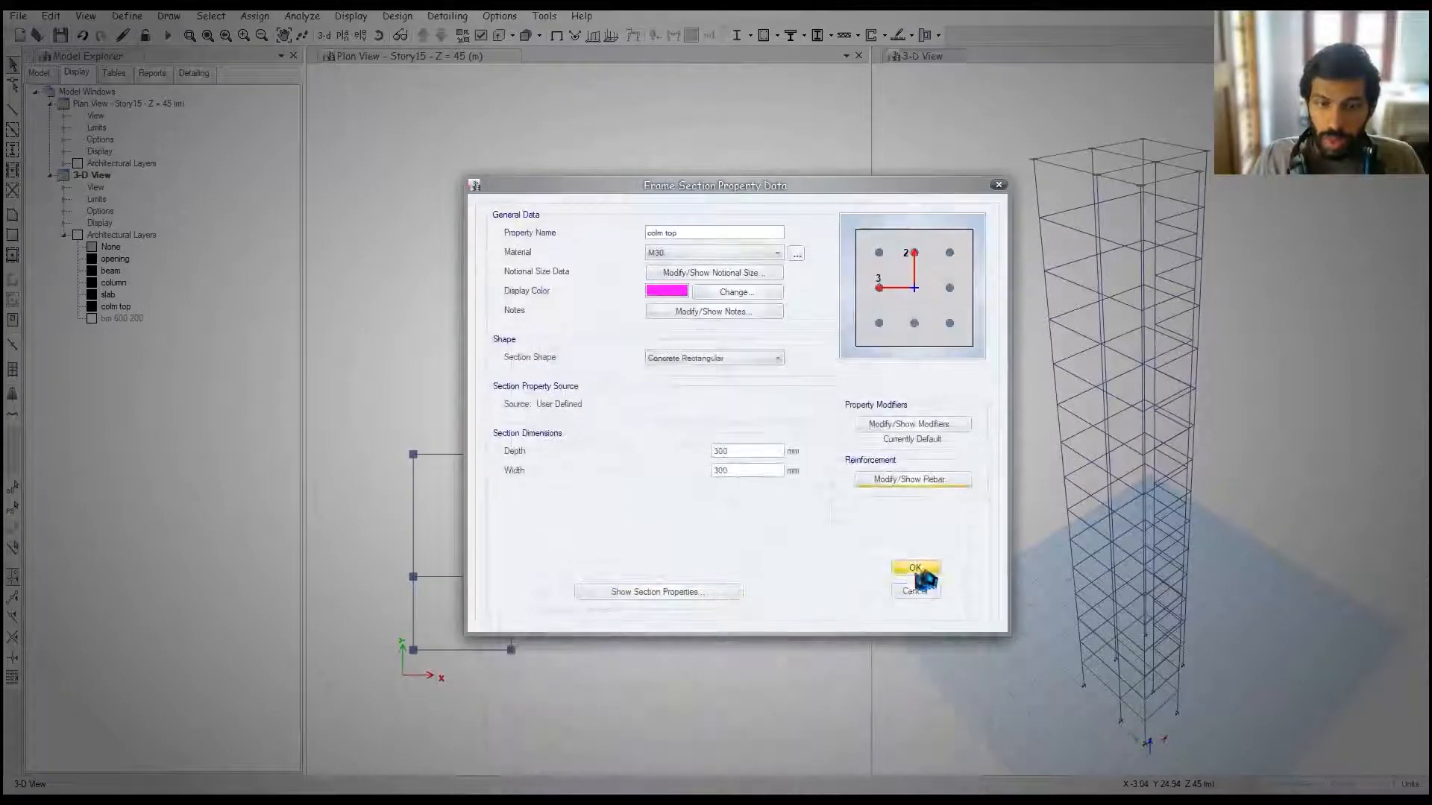
{"action": "left_click", "coordinate": [911, 585]}
{"action": "left_click", "coordinate": [811, 559]}
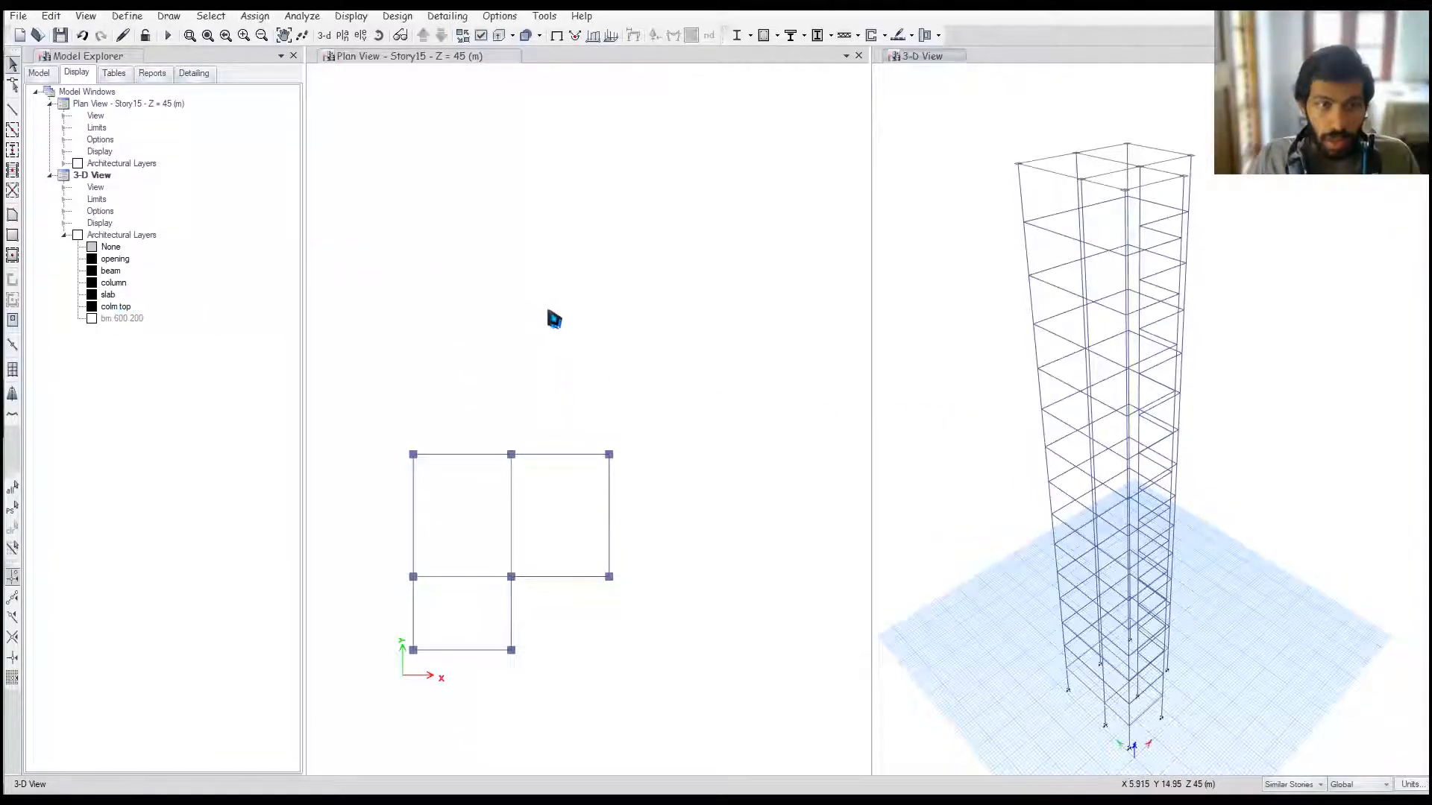
{"action": "left_click", "coordinate": [134, 17]}
{"action": "mouse_move", "coordinate": [246, 58]}
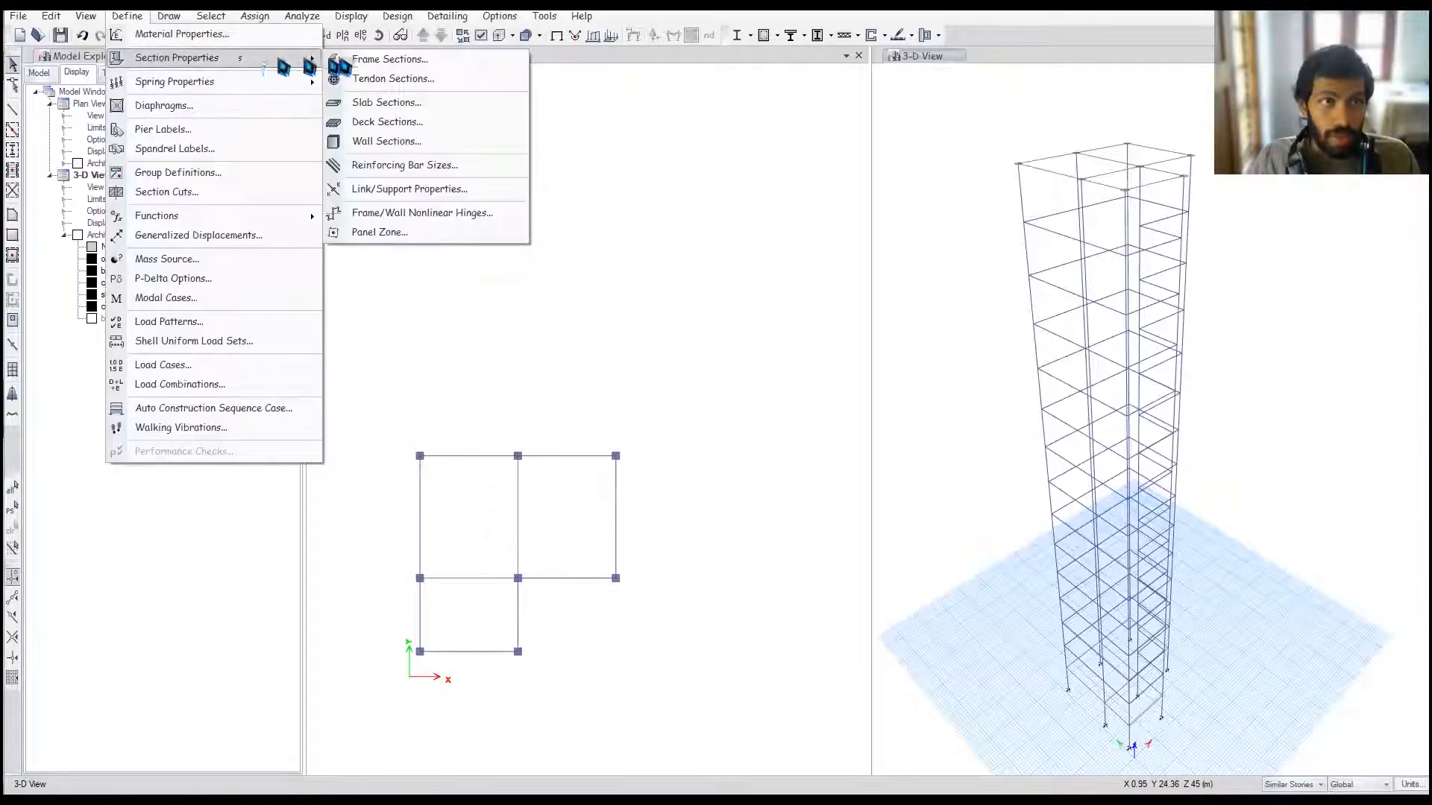
{"action": "left_click", "coordinate": [377, 59]}
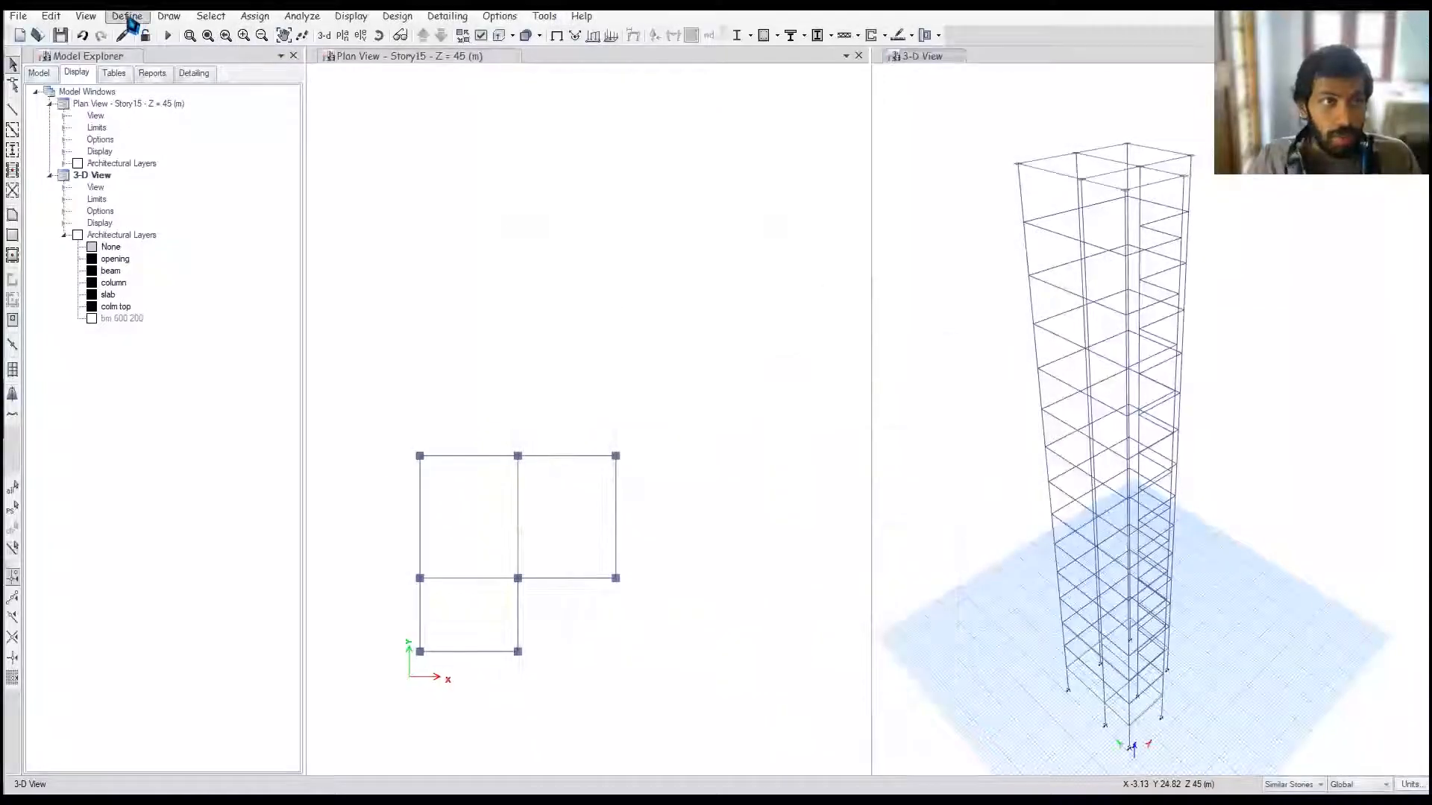
Step: Add a slab property named slabby with M30 material, Shell-Thin modeling and a thickness of 125 mm
{"action": "left_click", "coordinate": [127, 16]}
{"action": "mouse_move", "coordinate": [246, 58]}
{"action": "left_click", "coordinate": [384, 99]}
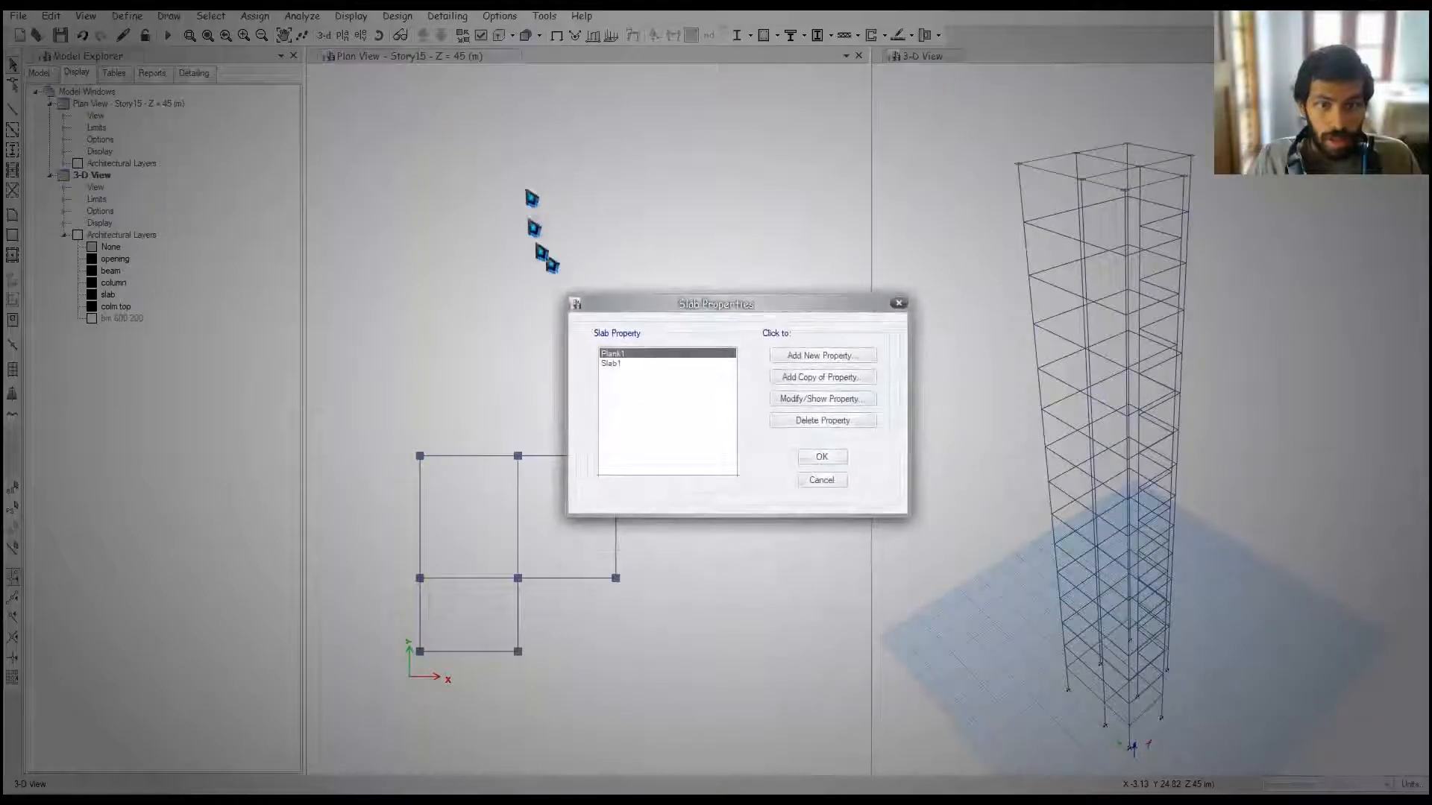
{"action": "left_click", "coordinate": [807, 355]}
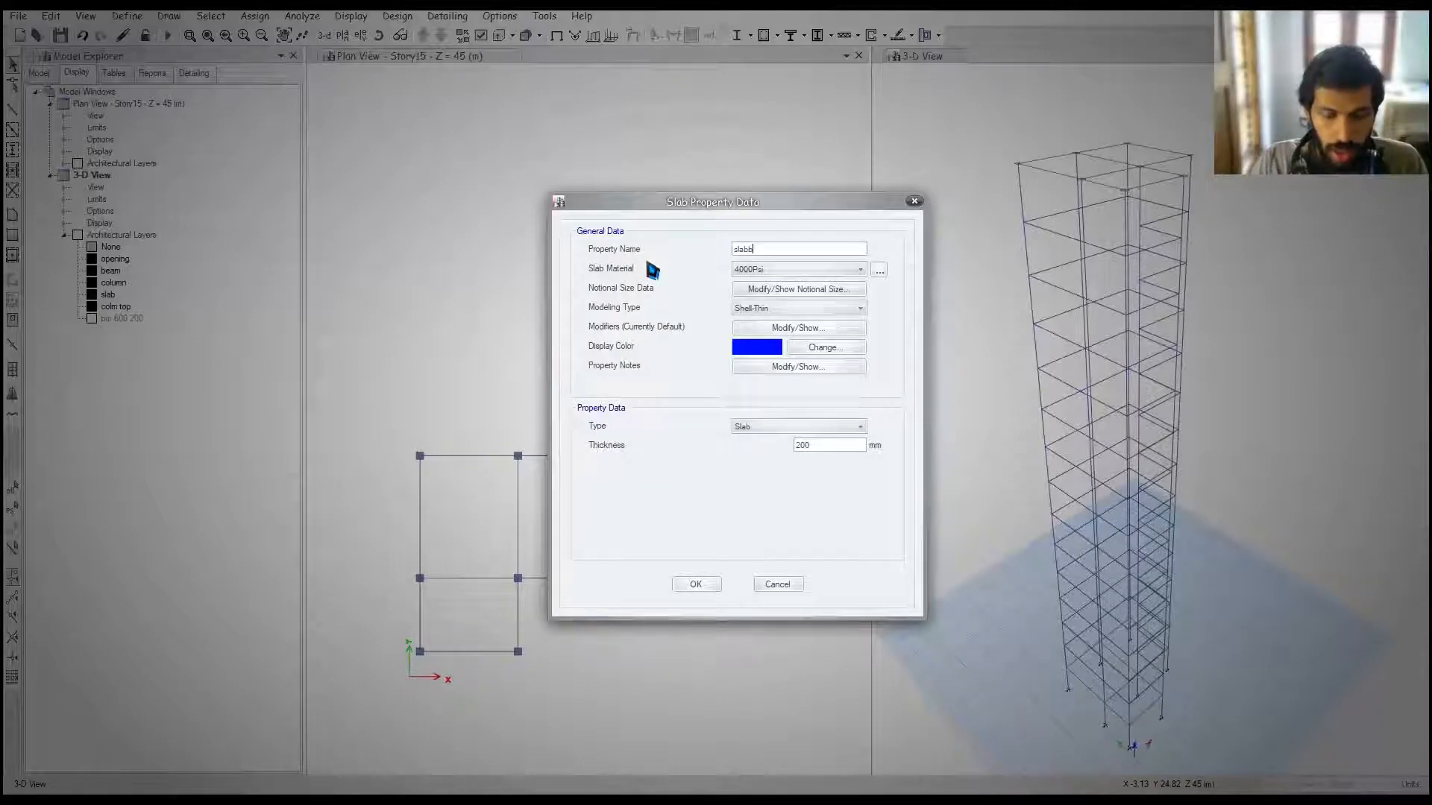
{"action": "left_click", "coordinate": [775, 268]}
{"action": "left_click", "coordinate": [750, 319]}
{"action": "left_click", "coordinate": [787, 308]}
{"action": "left_click", "coordinate": [781, 310]}
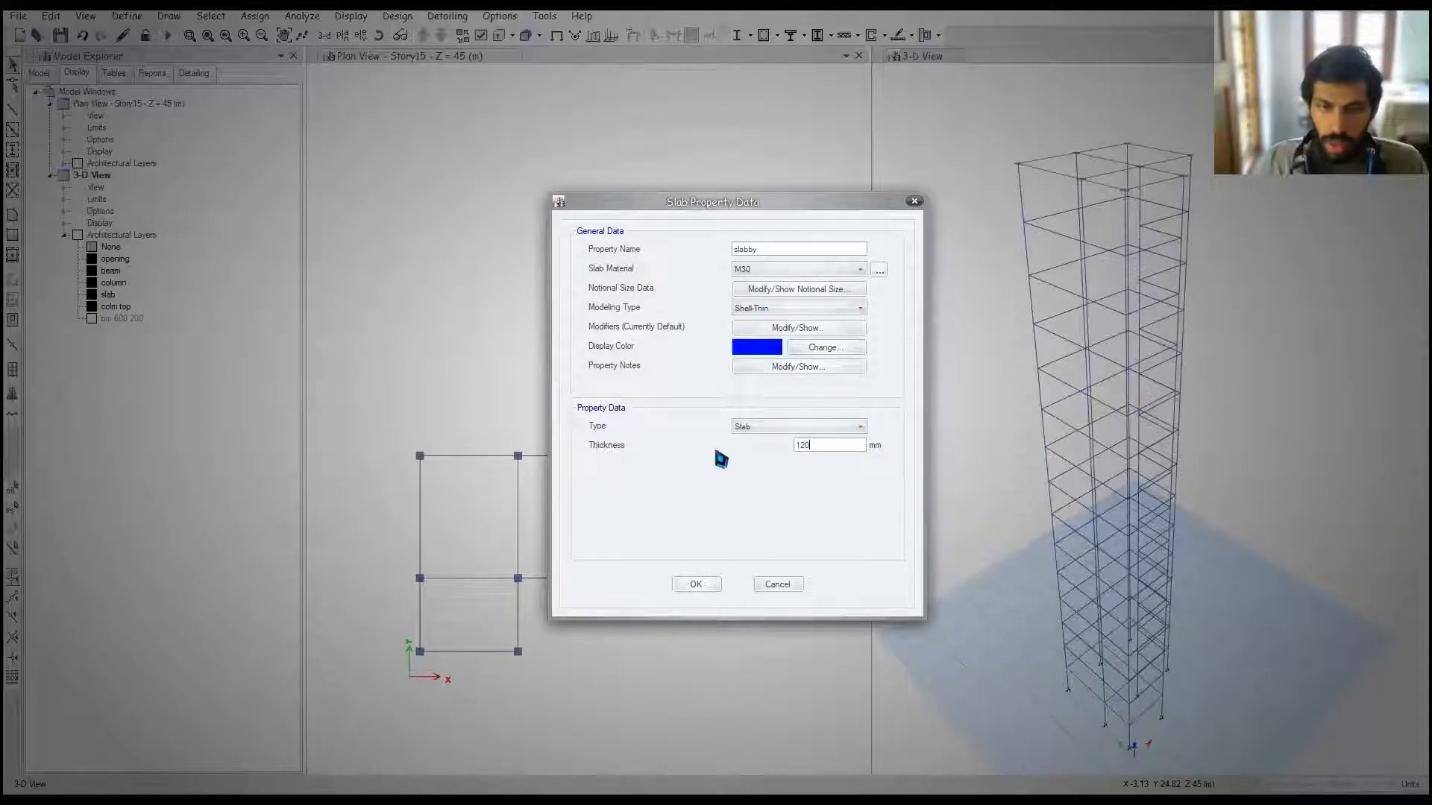
{"action": "key", "text": "BackSpace"}
{"action": "type", "text": "5"}
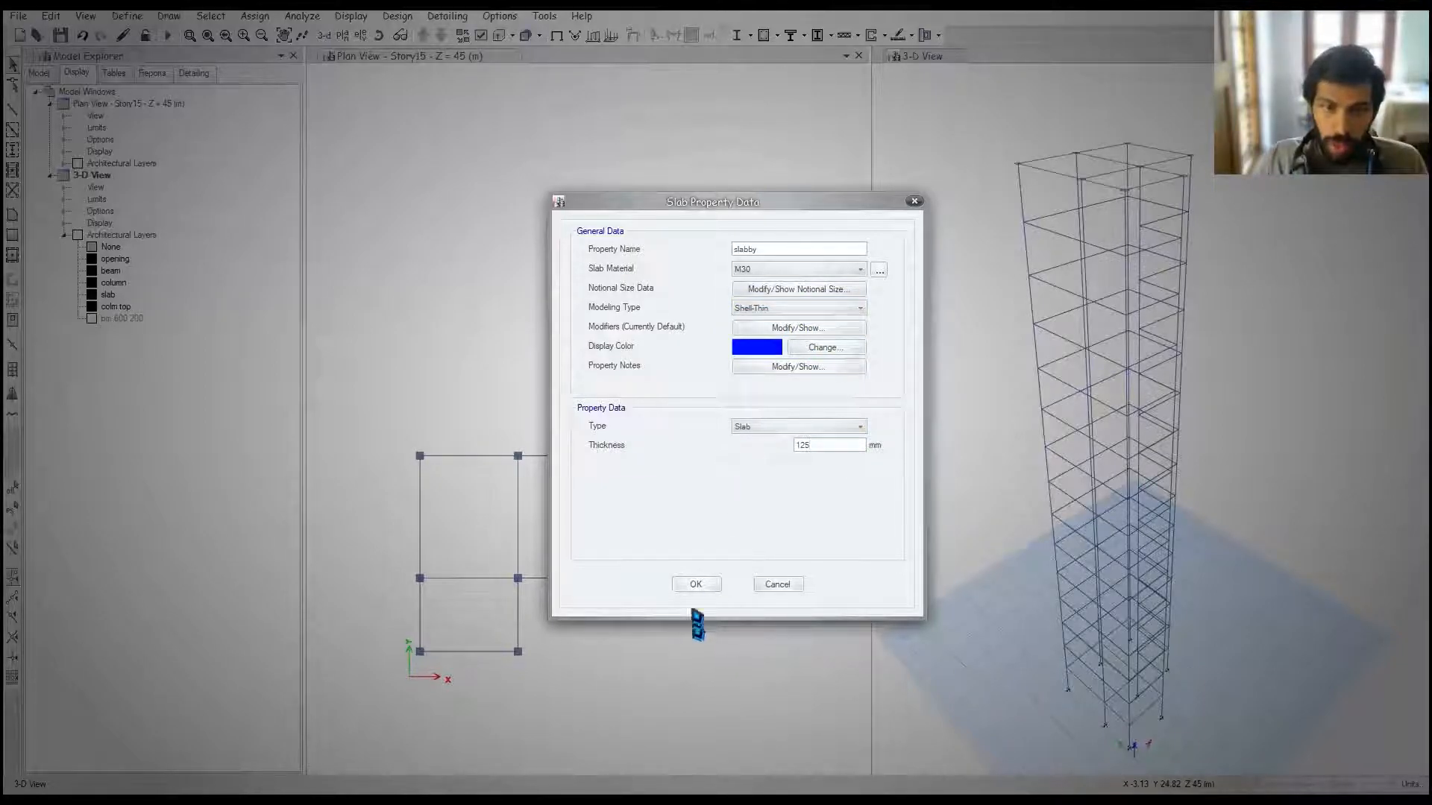
{"action": "left_click", "coordinate": [695, 584]}
{"action": "left_click", "coordinate": [820, 467]}
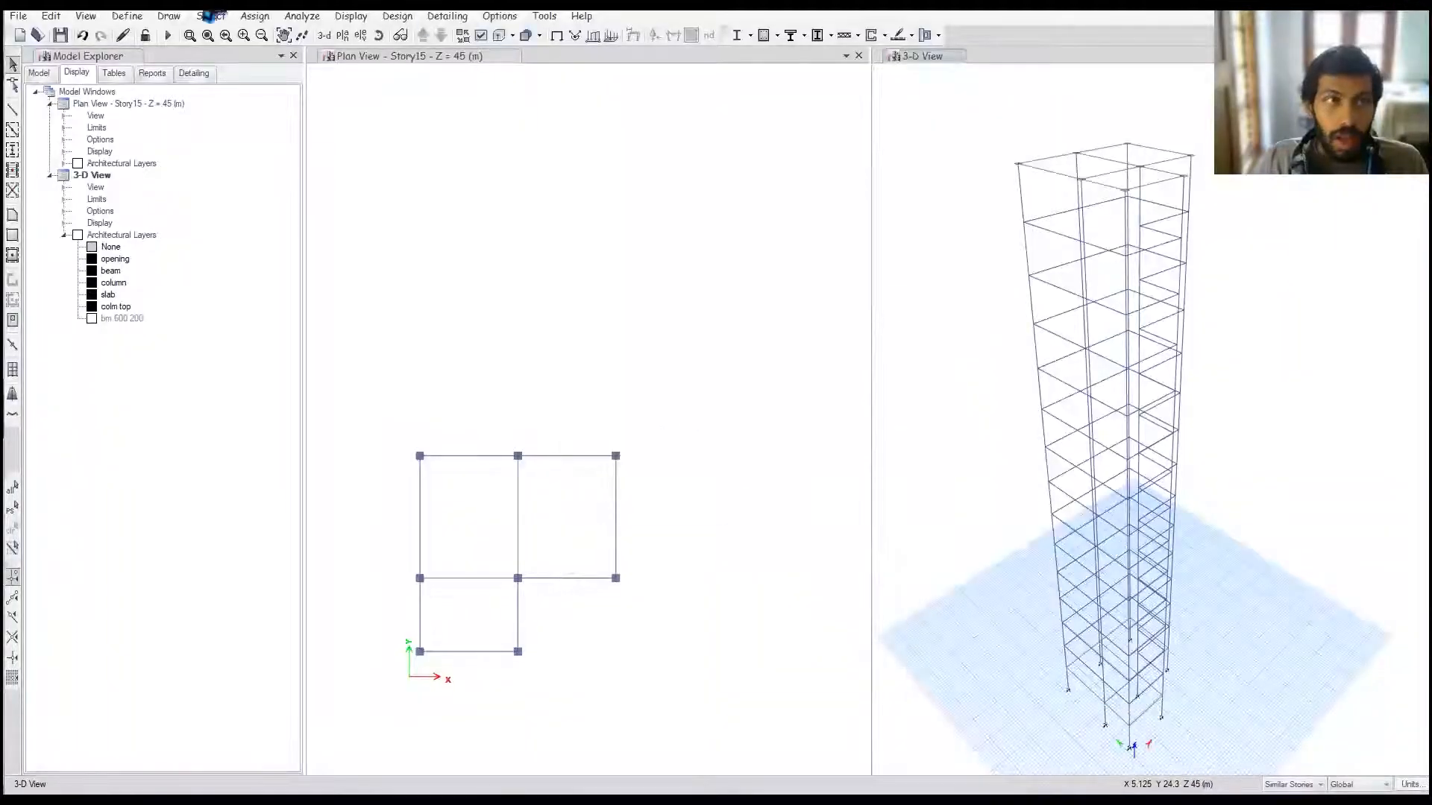
{"action": "left_click", "coordinate": [169, 16]}
{"action": "mouse_move", "coordinate": [292, 100]}
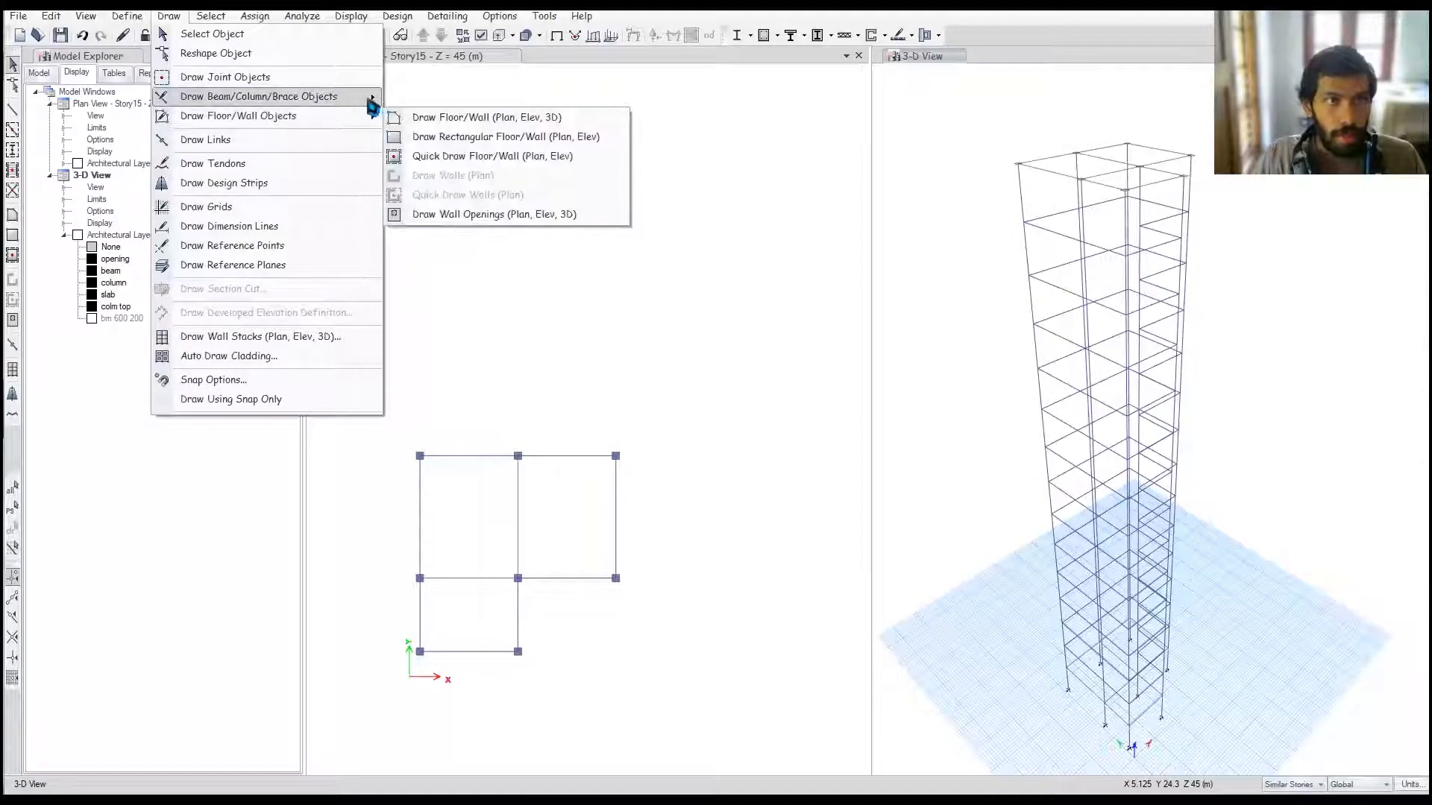
{"action": "key", "text": "Escape"}
{"action": "key", "text": "Escape"}
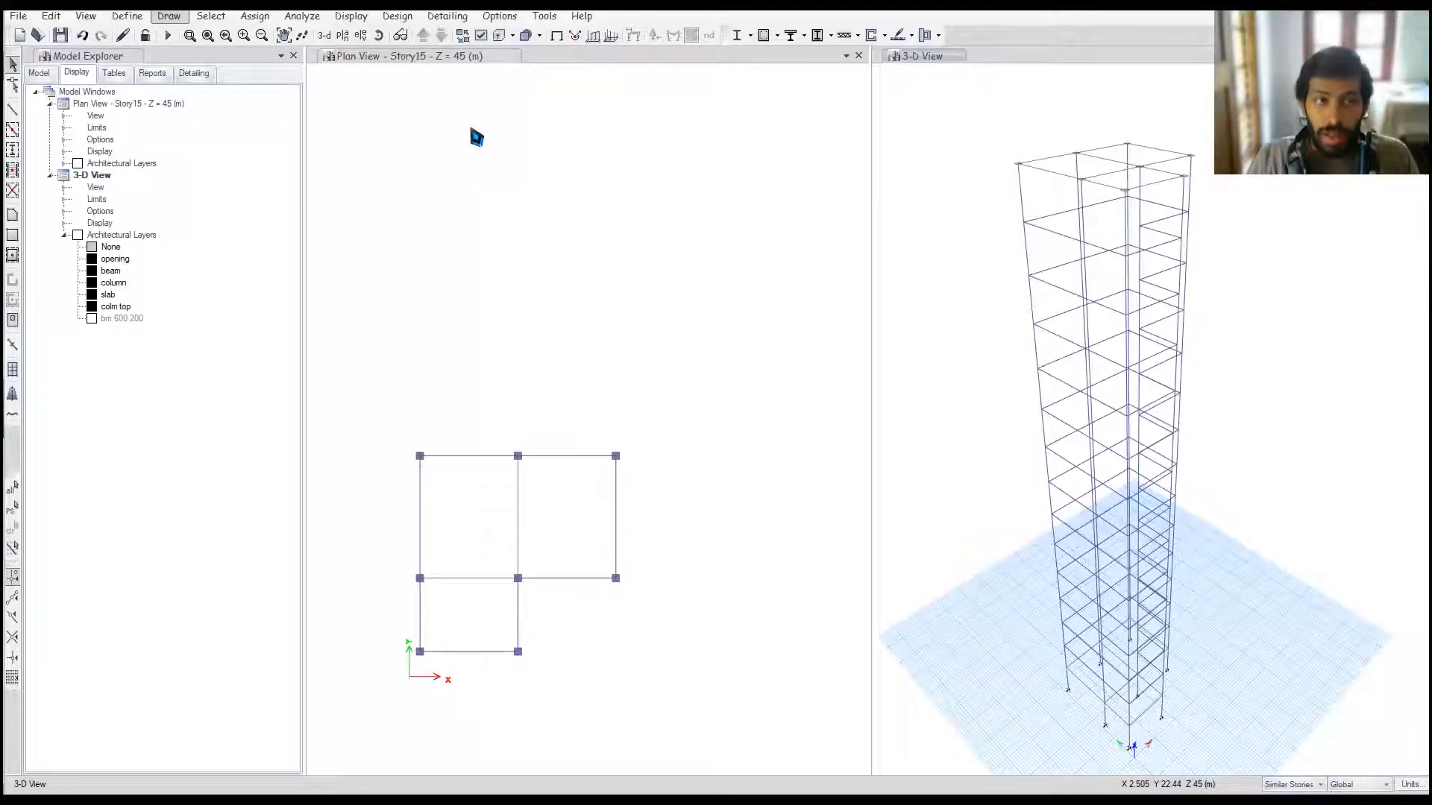
Step: Choose slabby as the quick-draw floor property and add area objects from the slab layer to Story15 and its similar stories
{"action": "left_click", "coordinate": [179, 20]}
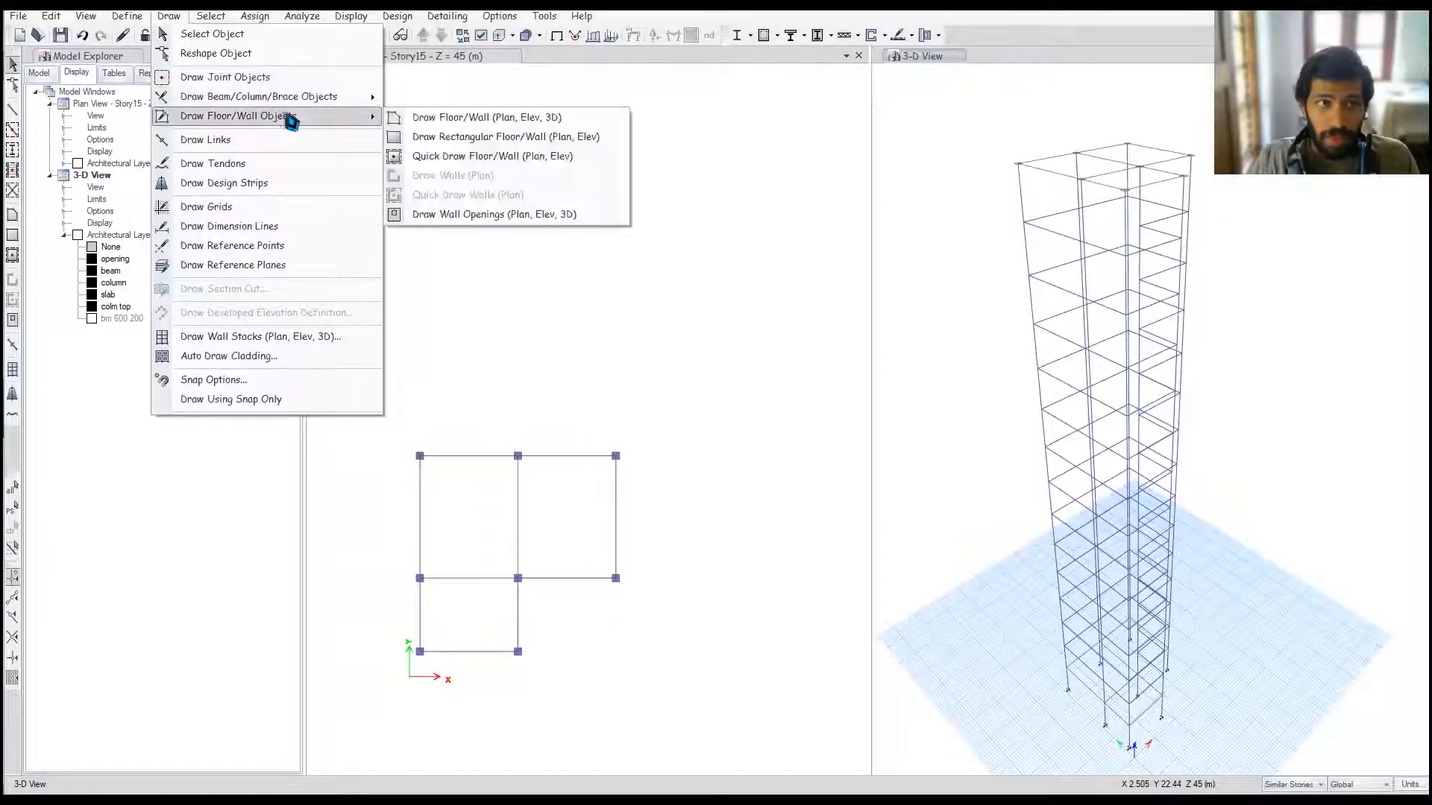
{"action": "left_click", "coordinate": [506, 158]}
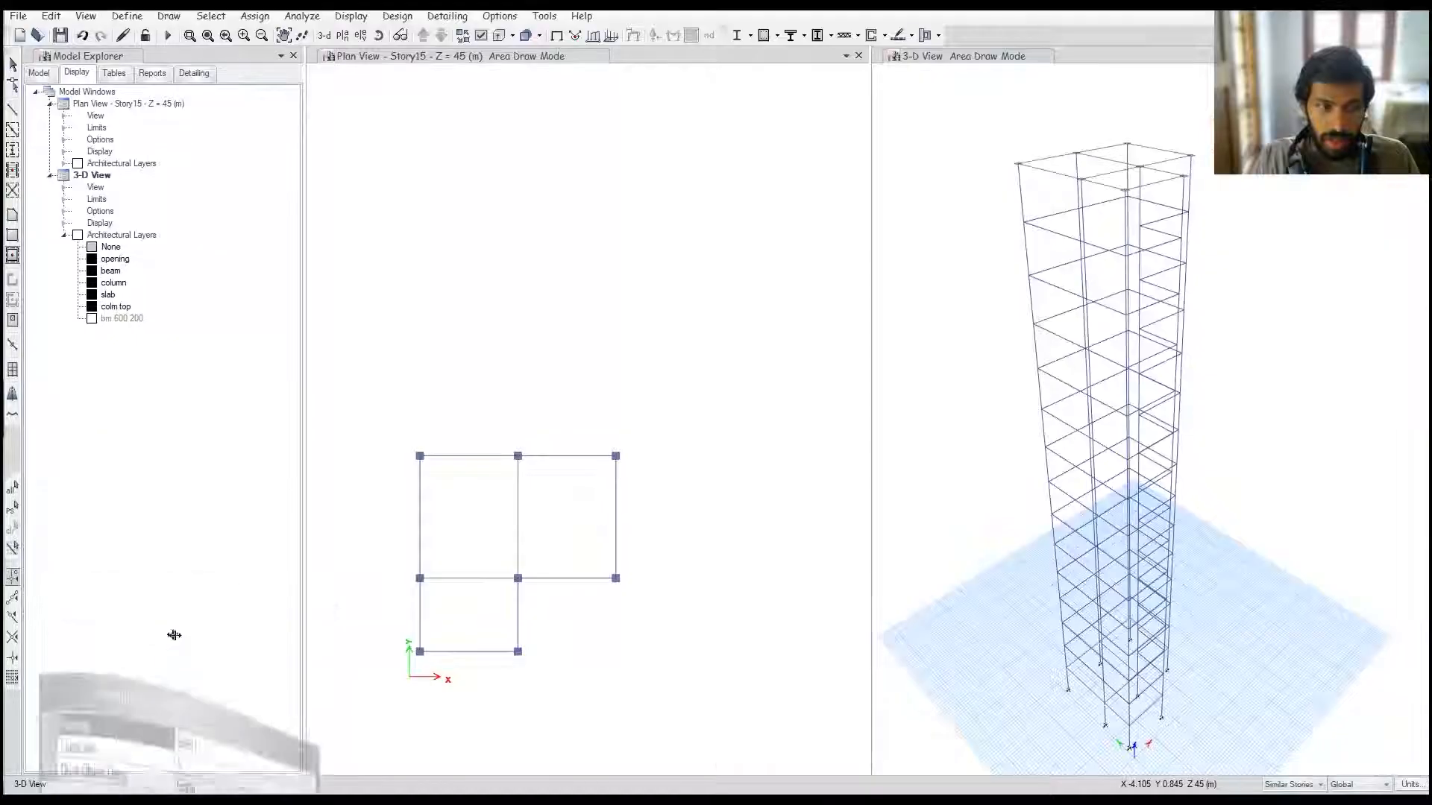
{"action": "left_click", "coordinate": [309, 631]}
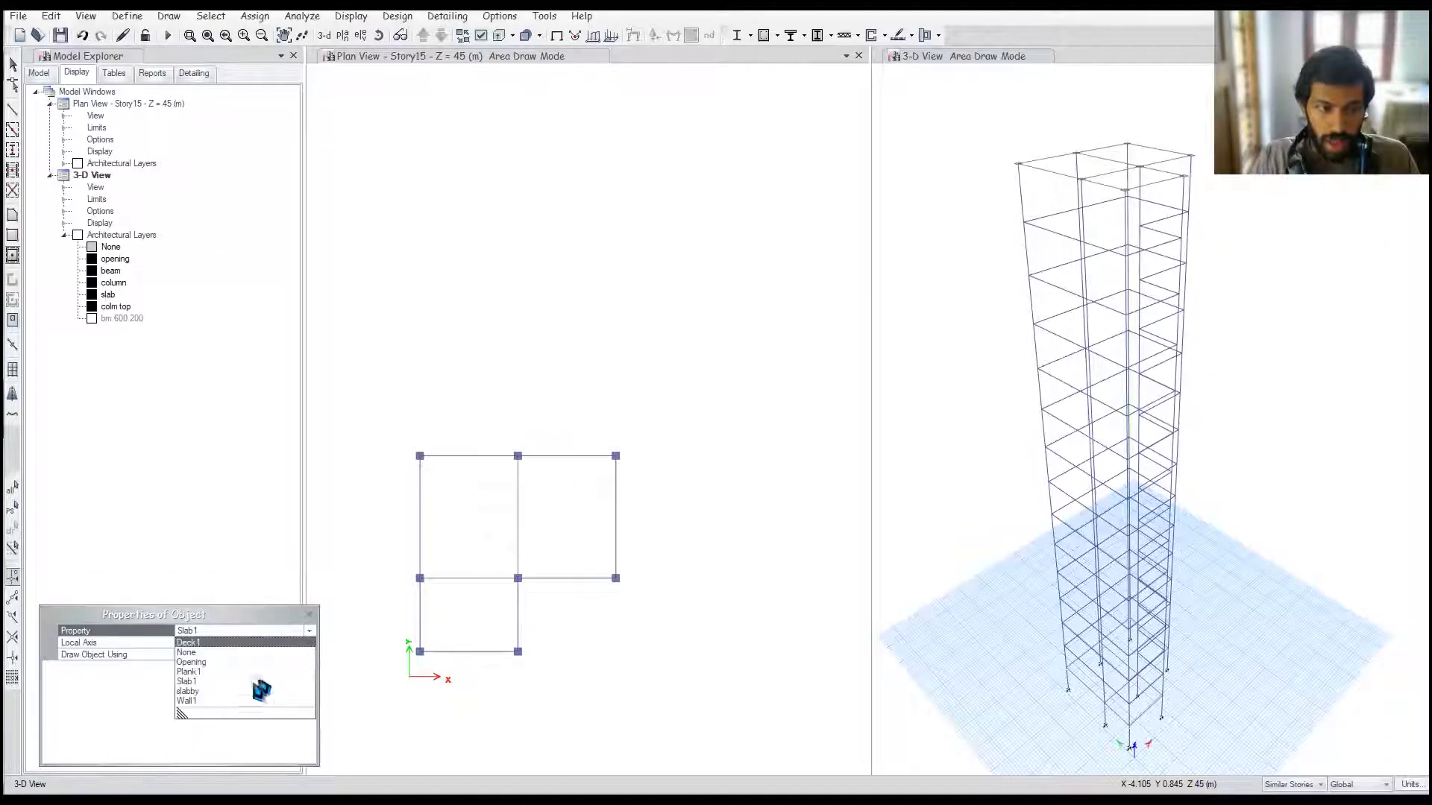
{"action": "left_click", "coordinate": [198, 693]}
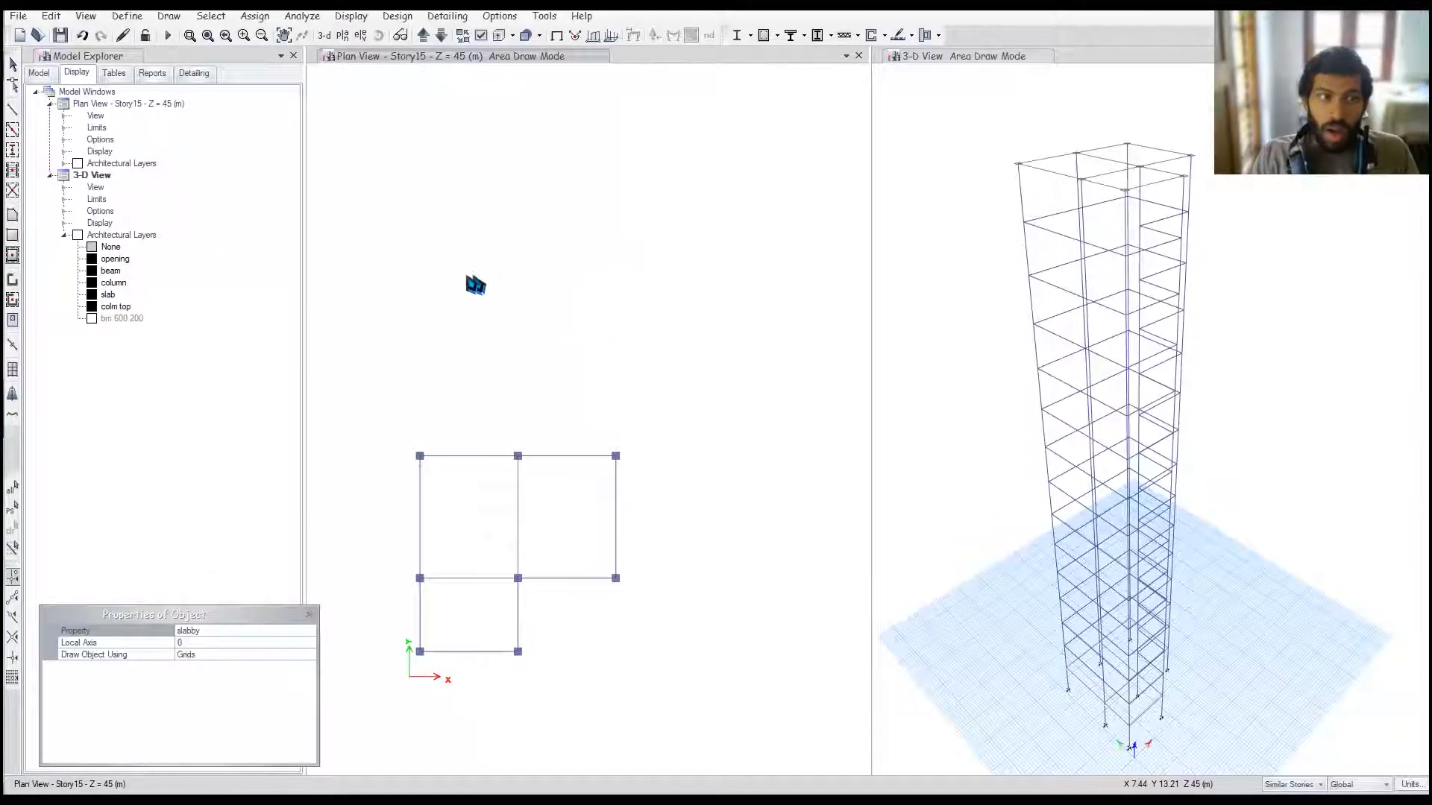
{"action": "right_click", "coordinate": [109, 297]}
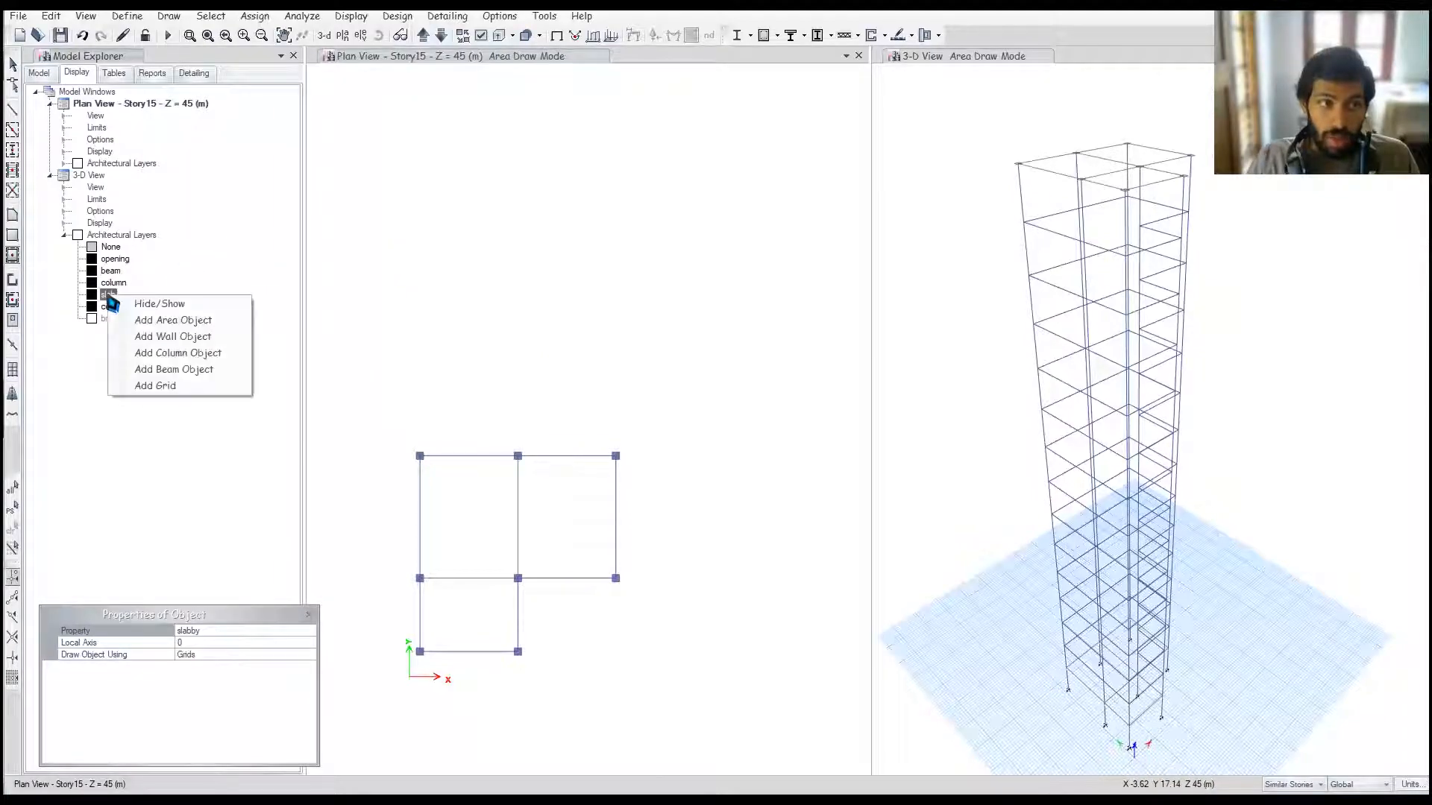
{"action": "left_click", "coordinate": [196, 321]}
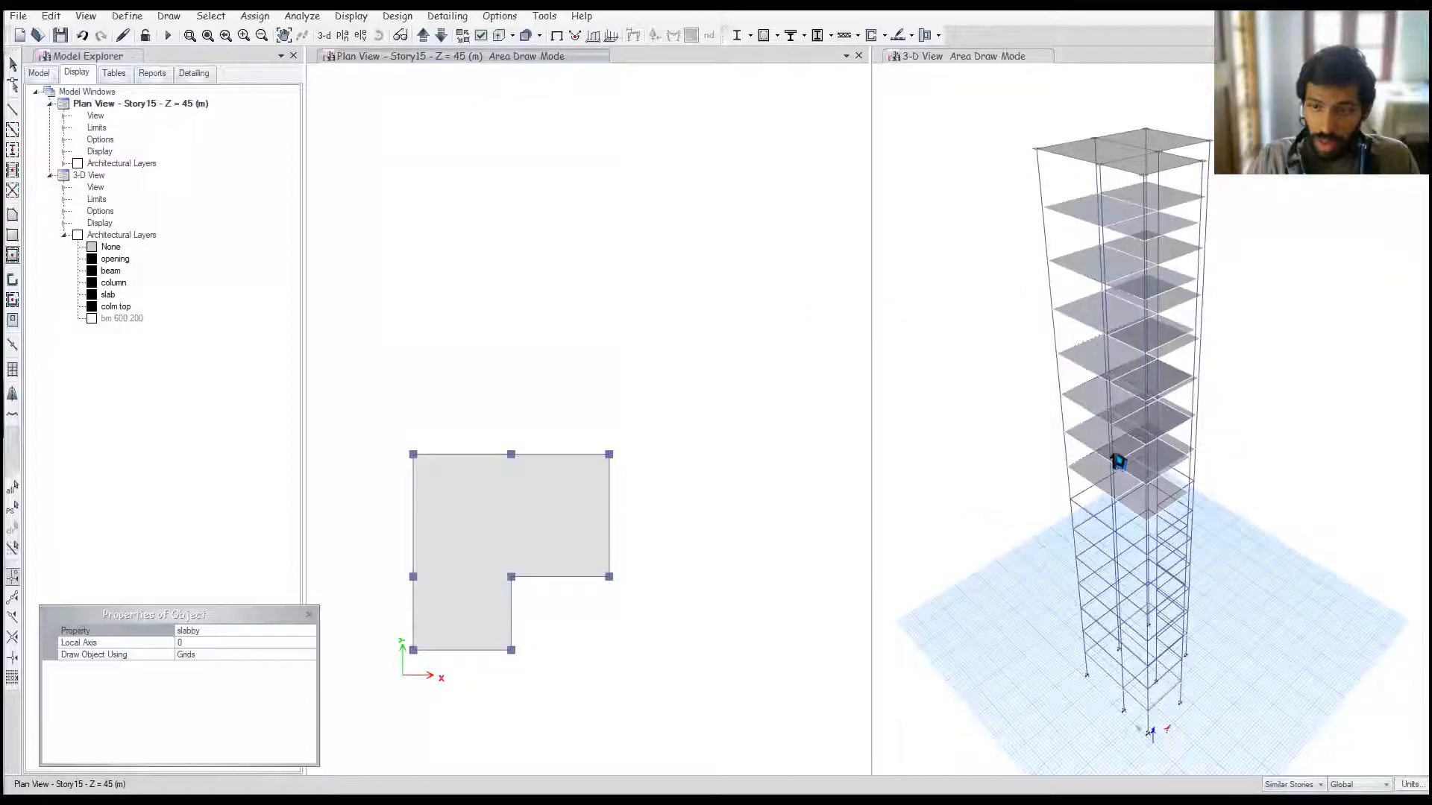
{"action": "left_click", "coordinate": [1102, 430]}
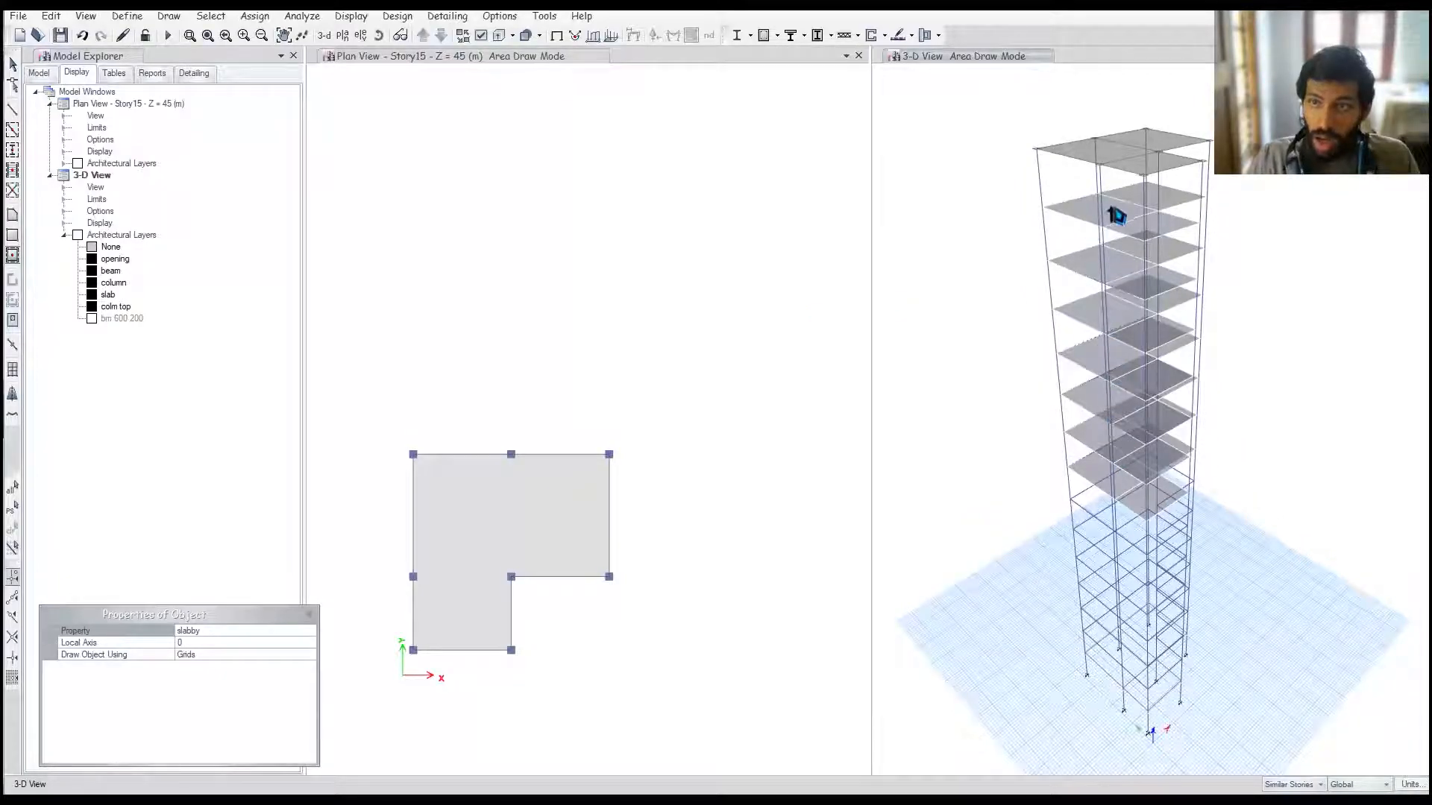
{"action": "key", "text": "Escape"}
Step: Check the plan B room layout in the handwritten notes, return to ETABS and examine the upper-story slabs in 3-D
{"action": "key", "text": "alt+Tab"}
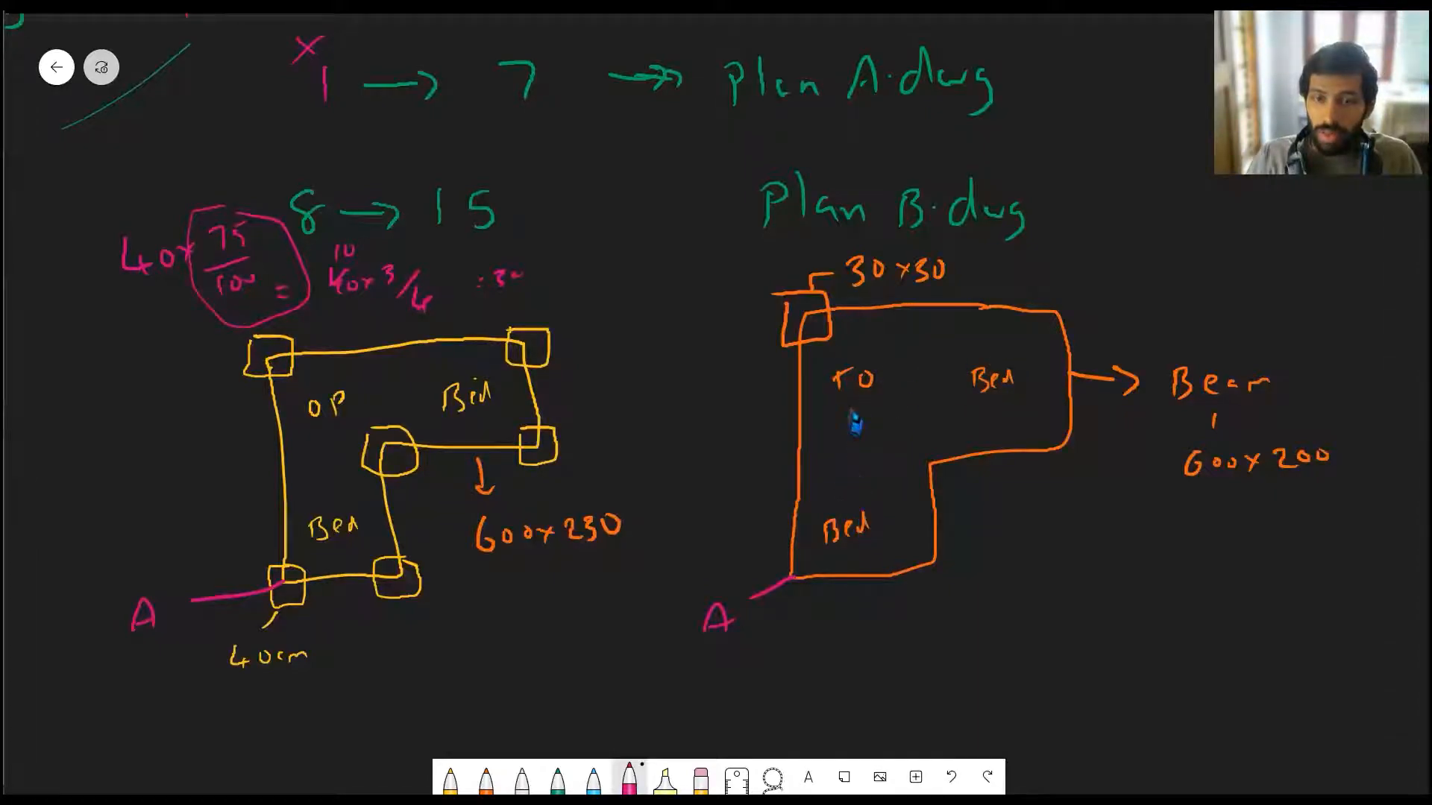
{"action": "key", "text": "alt+Tab"}
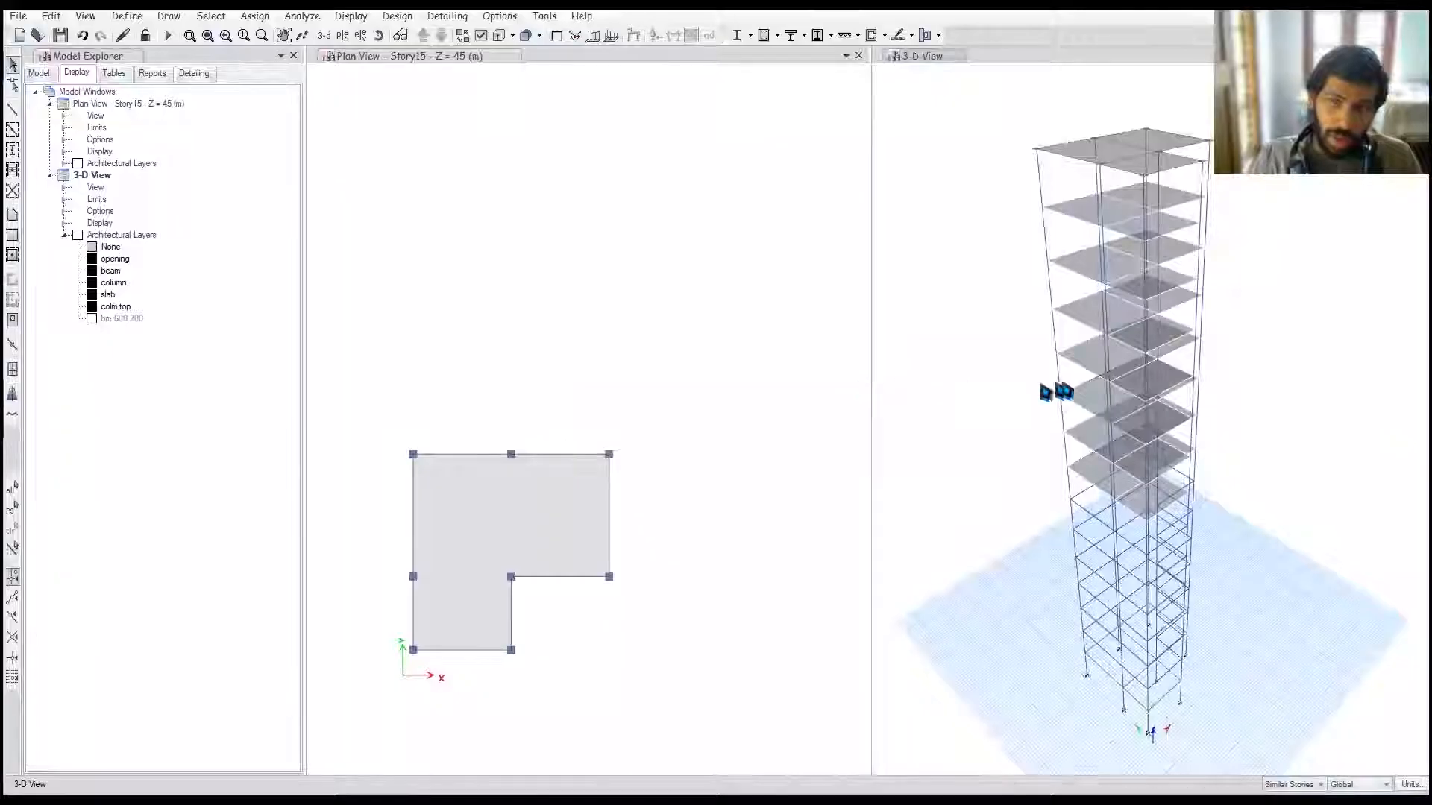
{"action": "left_click", "coordinate": [1095, 321]}
{"action": "left_click", "coordinate": [1111, 281]}
{"action": "left_click", "coordinate": [1087, 157]}
{"action": "left_click", "coordinate": [1091, 158]}
{"action": "left_click", "coordinate": [1171, 152]}
{"action": "left_click", "coordinate": [1178, 169]}
{"action": "left_click", "coordinate": [1177, 179]}
{"action": "middle_click_drag", "start_coordinate": [1169, 329], "coordinate": [1152, 374]}
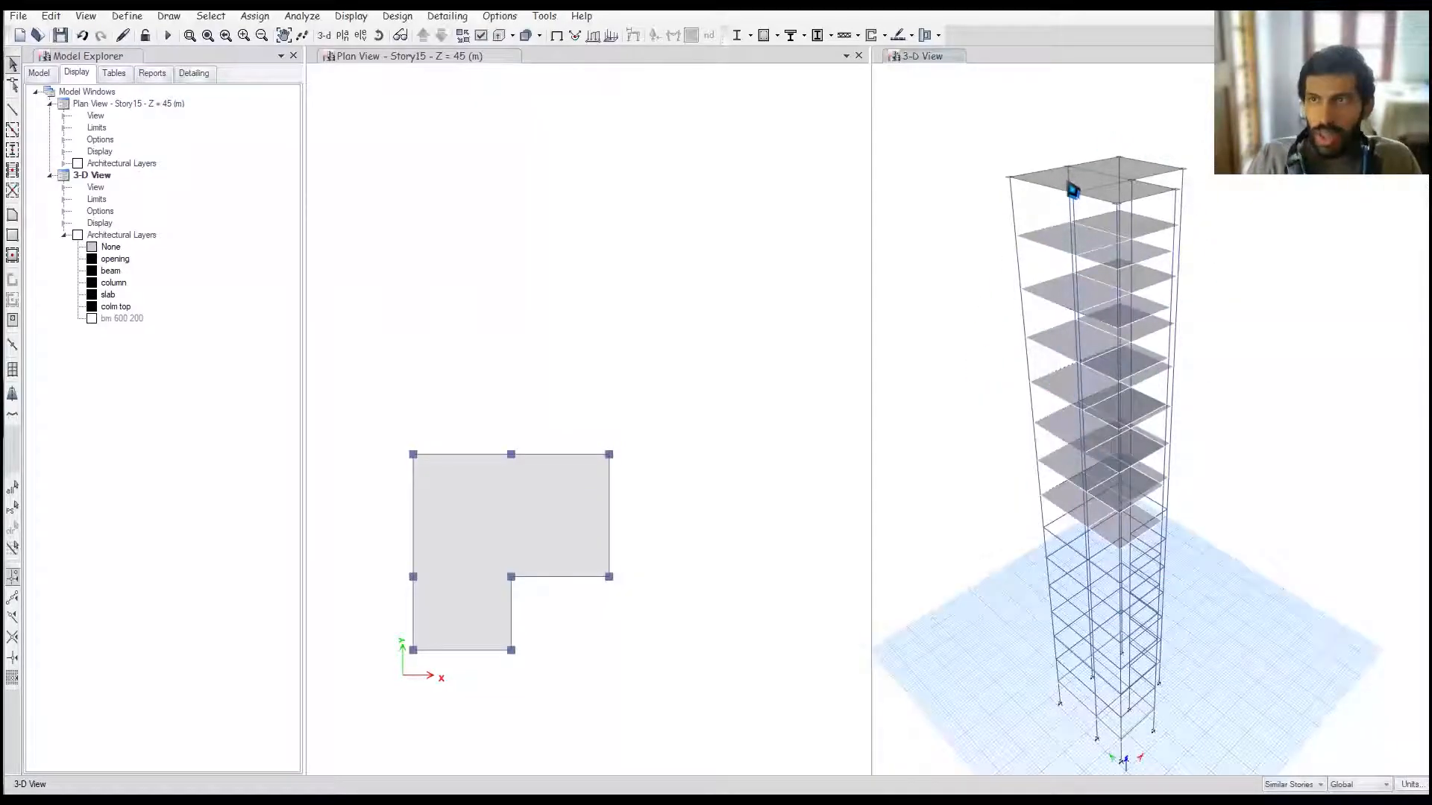
{"action": "scroll", "coordinate": [1072, 191], "scroll_direction": "up", "scroll_amount": 2}
{"action": "middle_click_drag", "start_coordinate": [1080, 209], "coordinate": [1060, 272]}
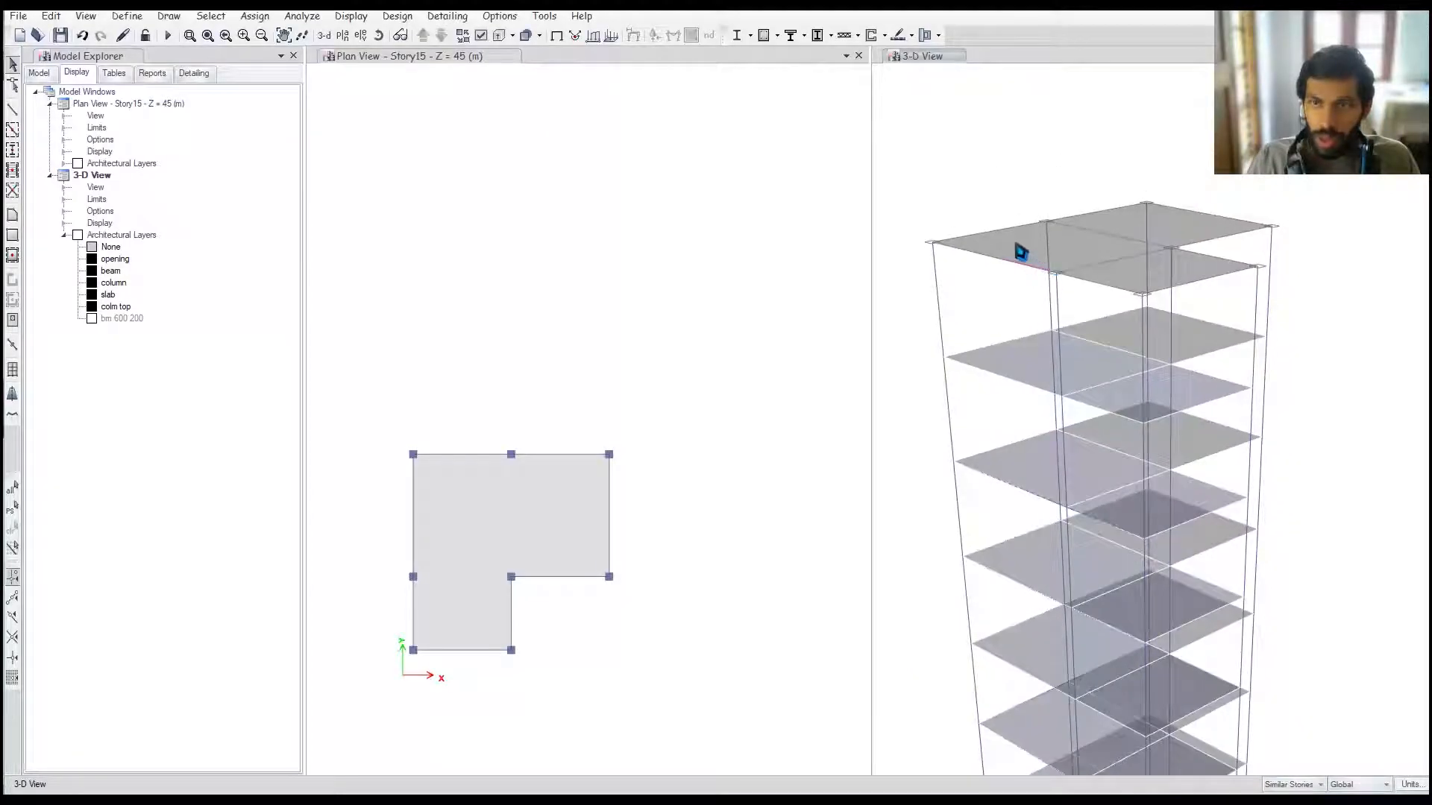
{"action": "left_click", "coordinate": [1209, 270]}
{"action": "left_click", "coordinate": [1208, 270]}
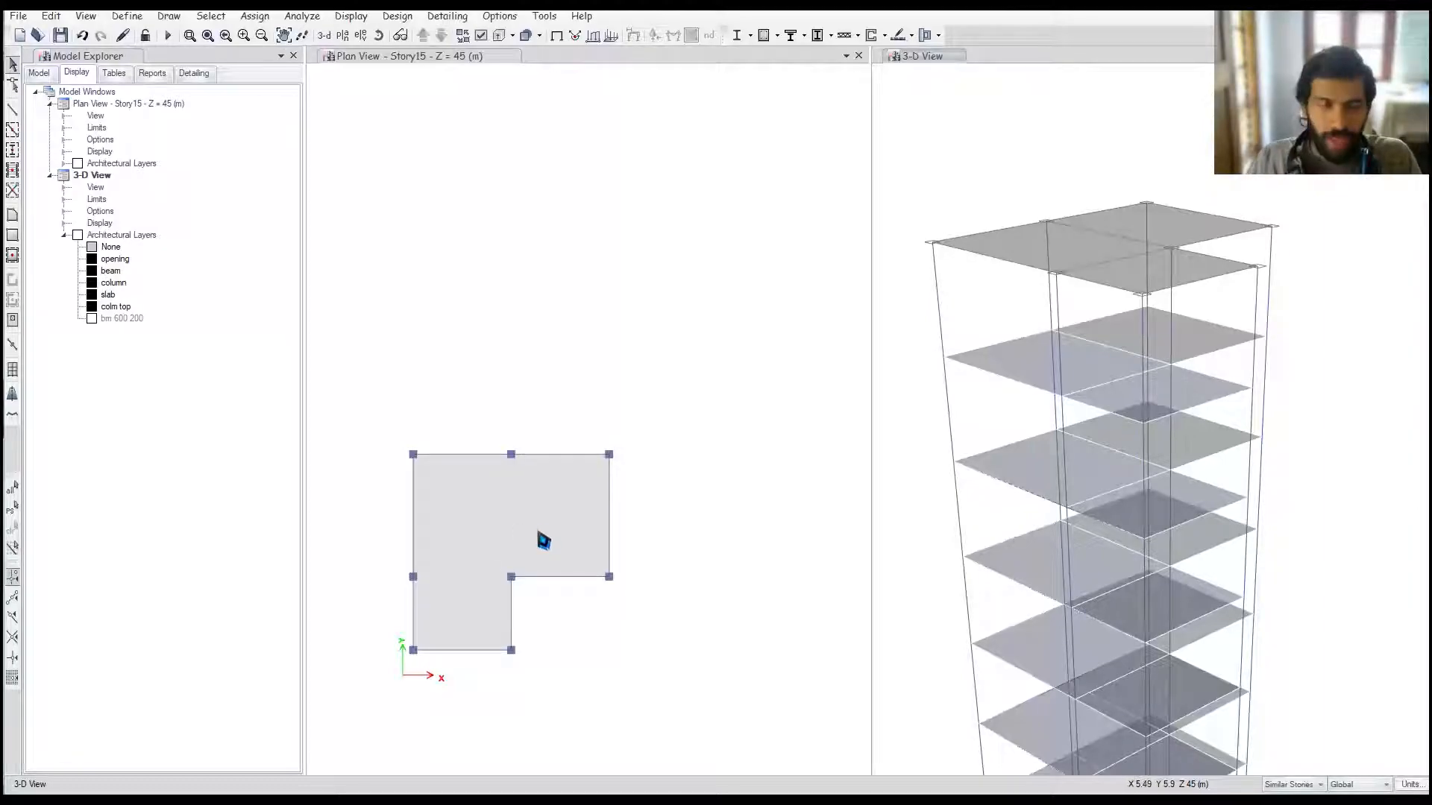
{"action": "middle_click_drag", "start_coordinate": [580, 496], "coordinate": [595, 480]}
{"action": "scroll", "coordinate": [1183, 336], "scroll_direction": "down", "scroll_amount": 3}
{"action": "middle_click_drag", "start_coordinate": [1187, 338], "coordinate": [1106, 512], "text": "shift"}
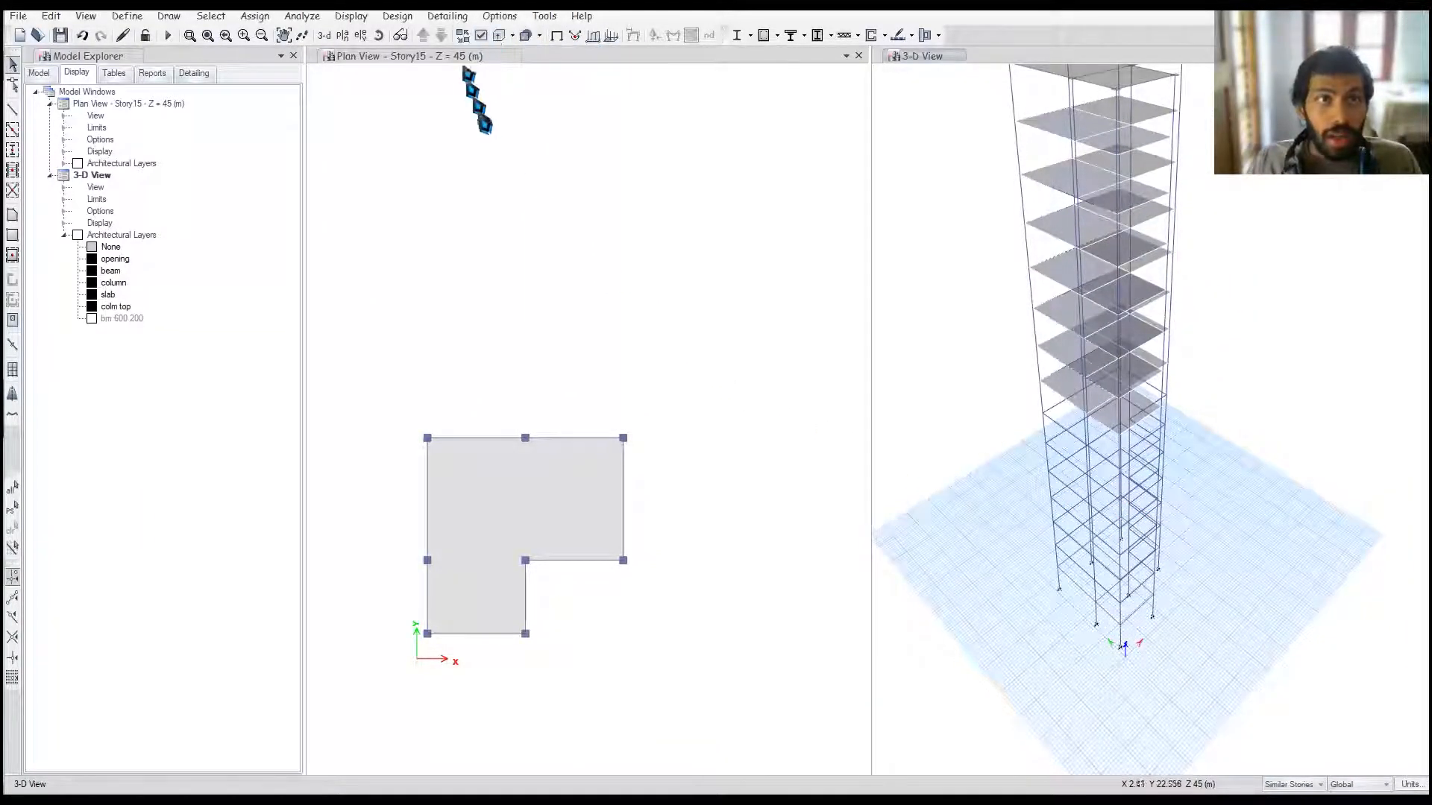
Step: Switch the plan view to Story1 and start quick floor drawing with slabby as the property
{"action": "left_click", "coordinate": [477, 108]}
{"action": "left_click", "coordinate": [422, 37]}
{"action": "left_click", "coordinate": [423, 37]}
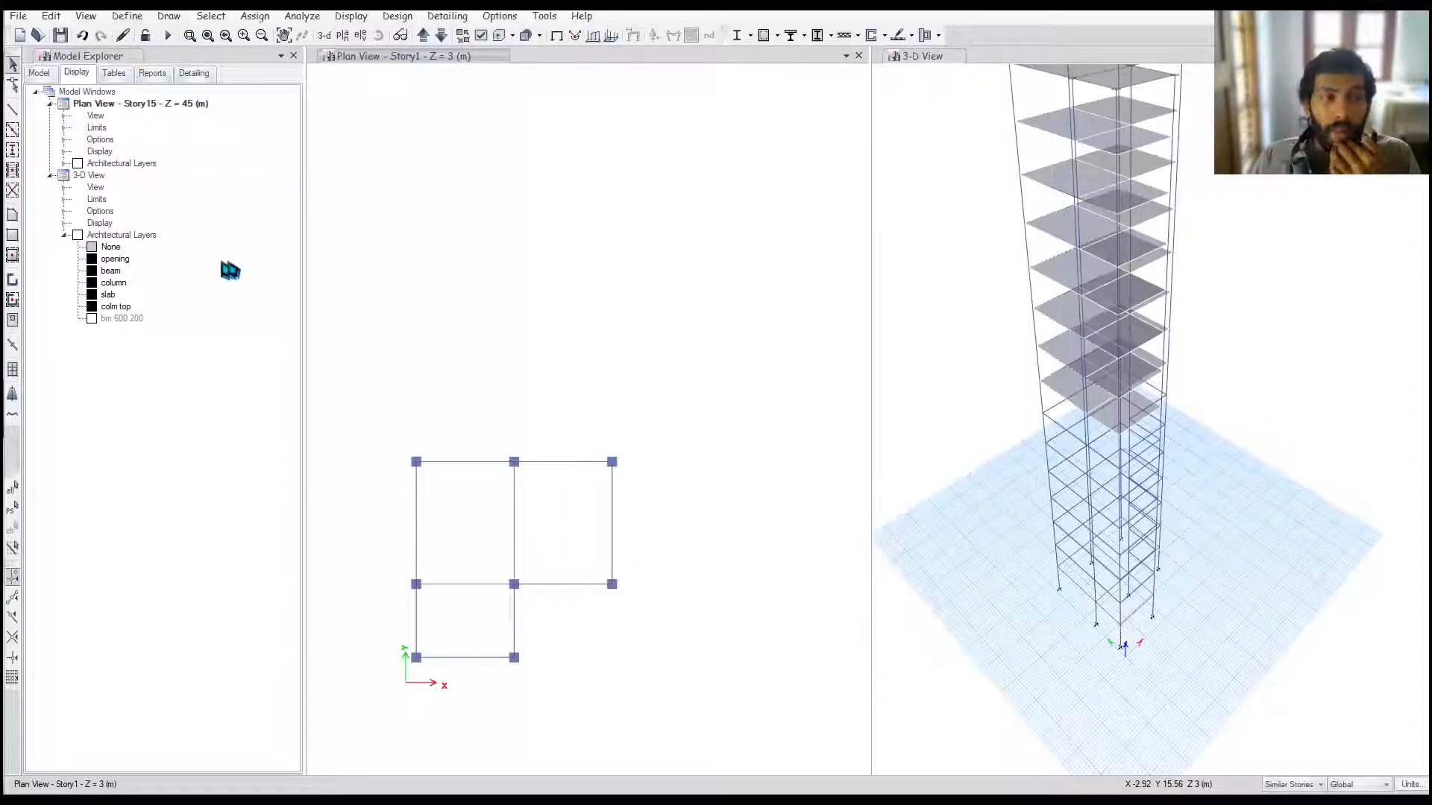
{"action": "right_click", "coordinate": [109, 297]}
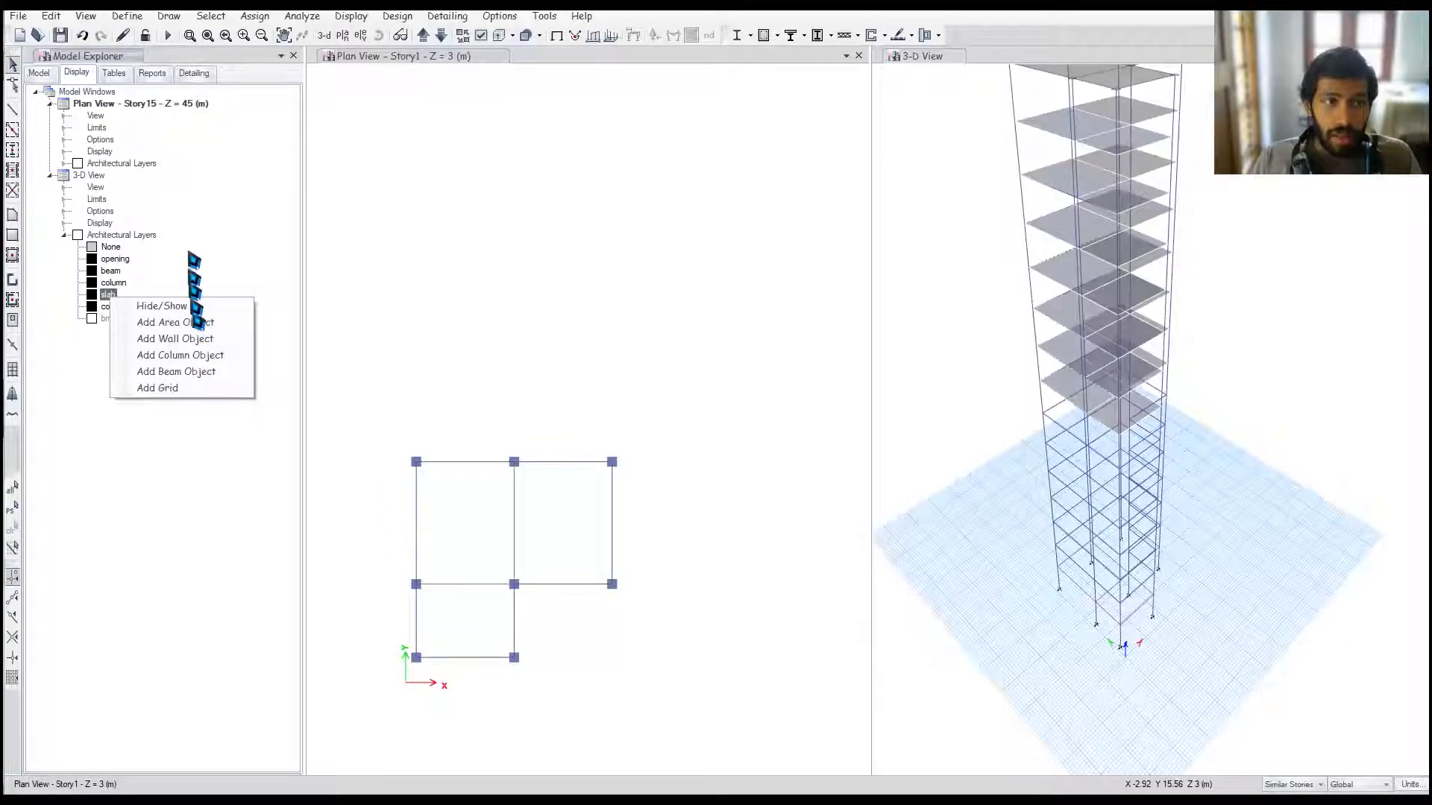
{"action": "left_click", "coordinate": [168, 16]}
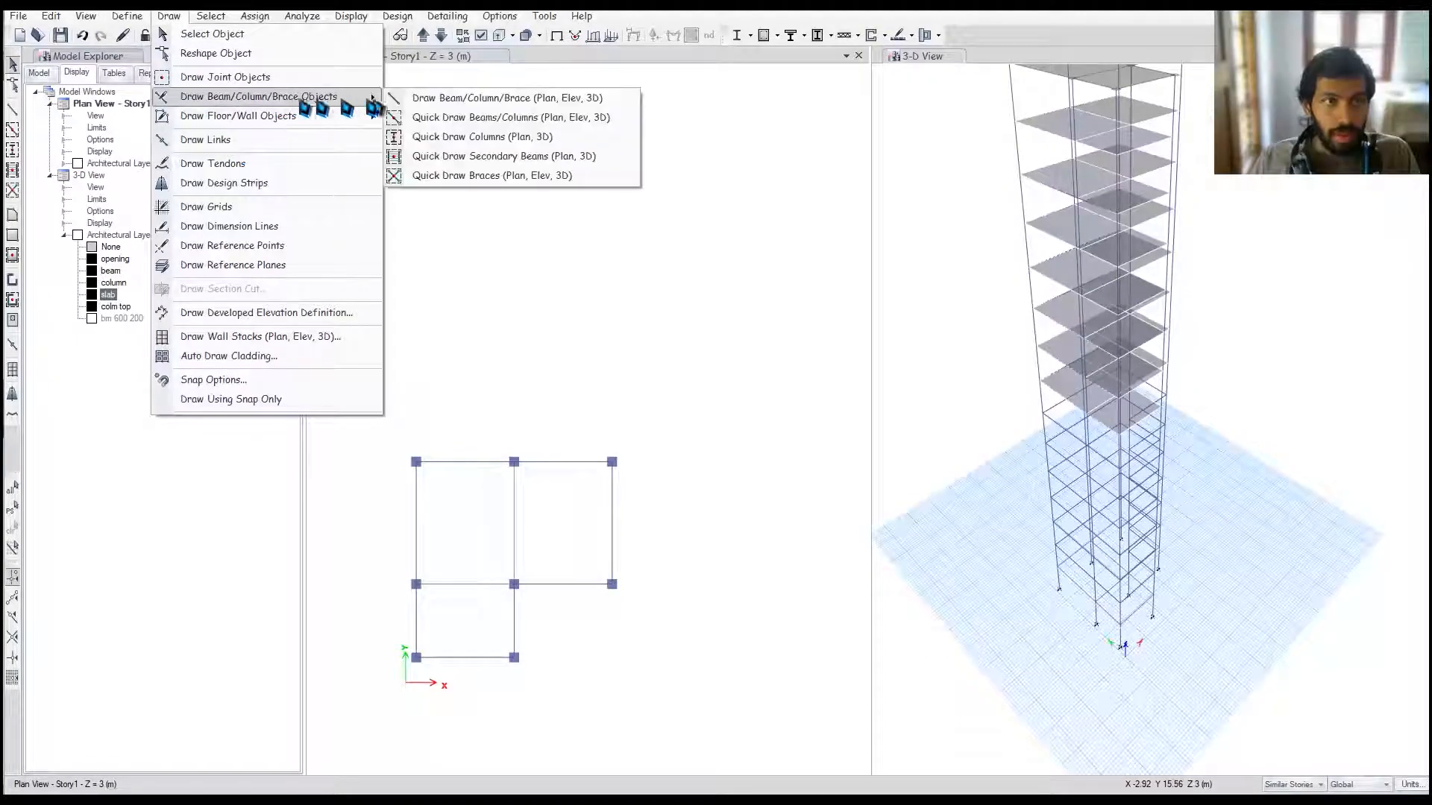
{"action": "mouse_move", "coordinate": [336, 116]}
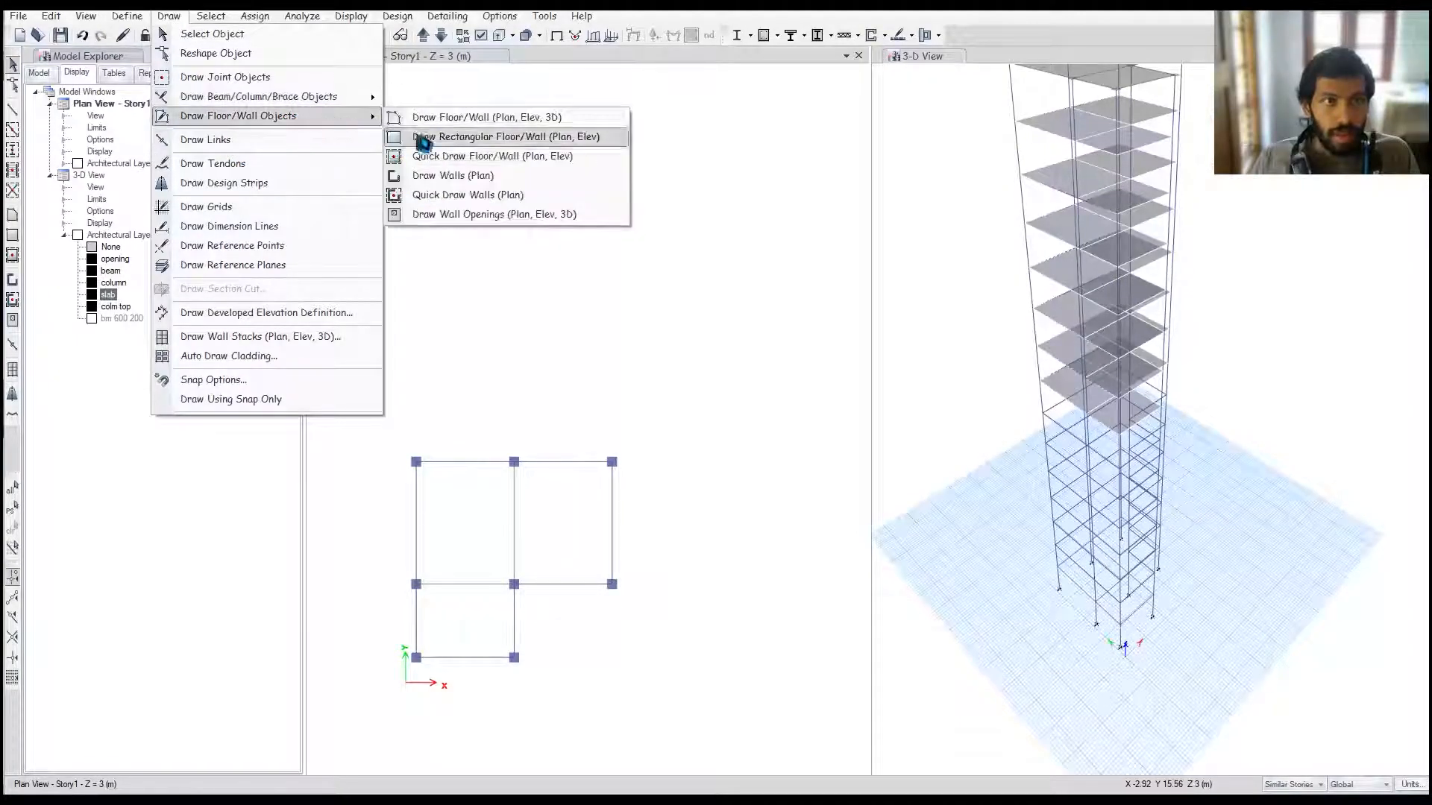
{"action": "left_click", "coordinate": [487, 155]}
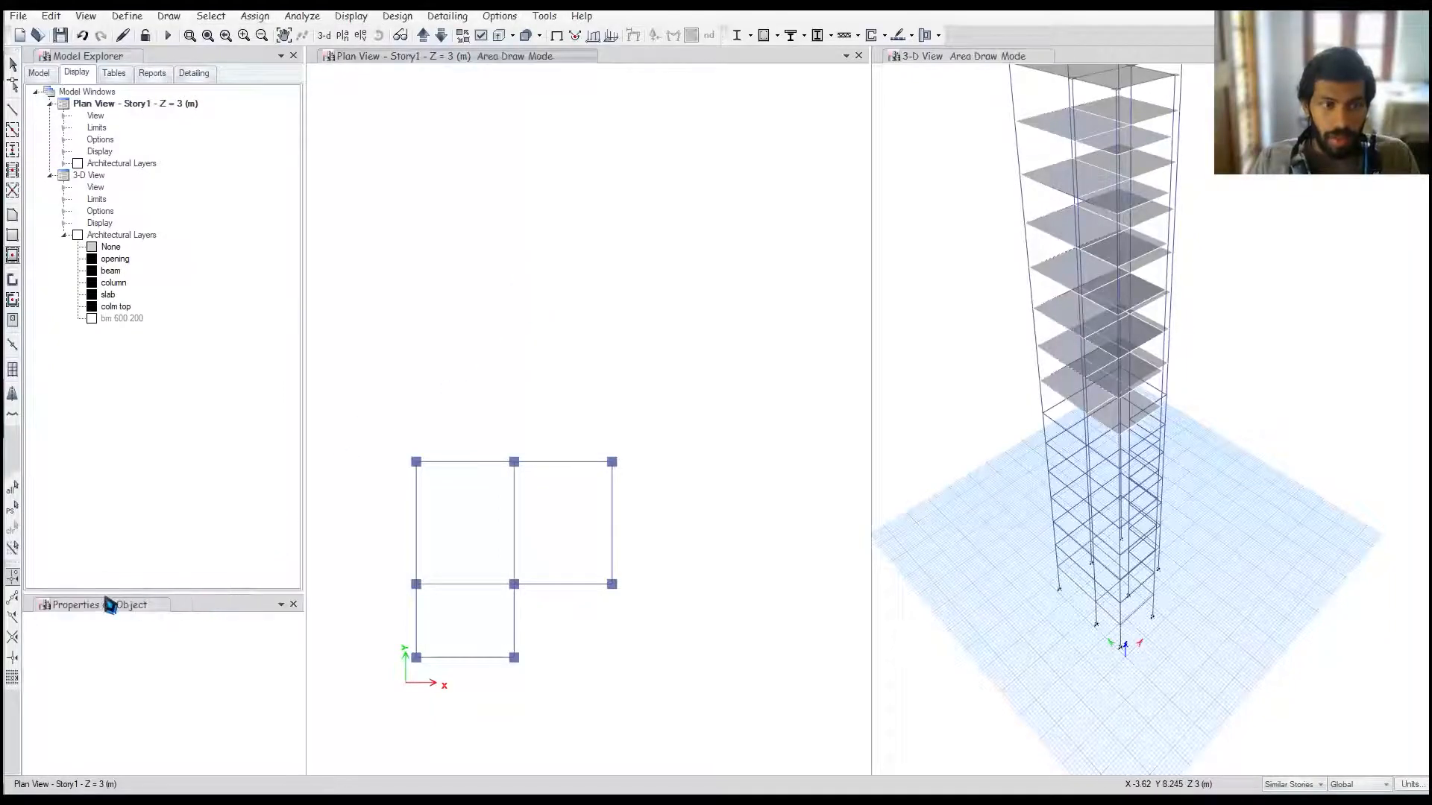
{"action": "double_click", "coordinate": [105, 613]}
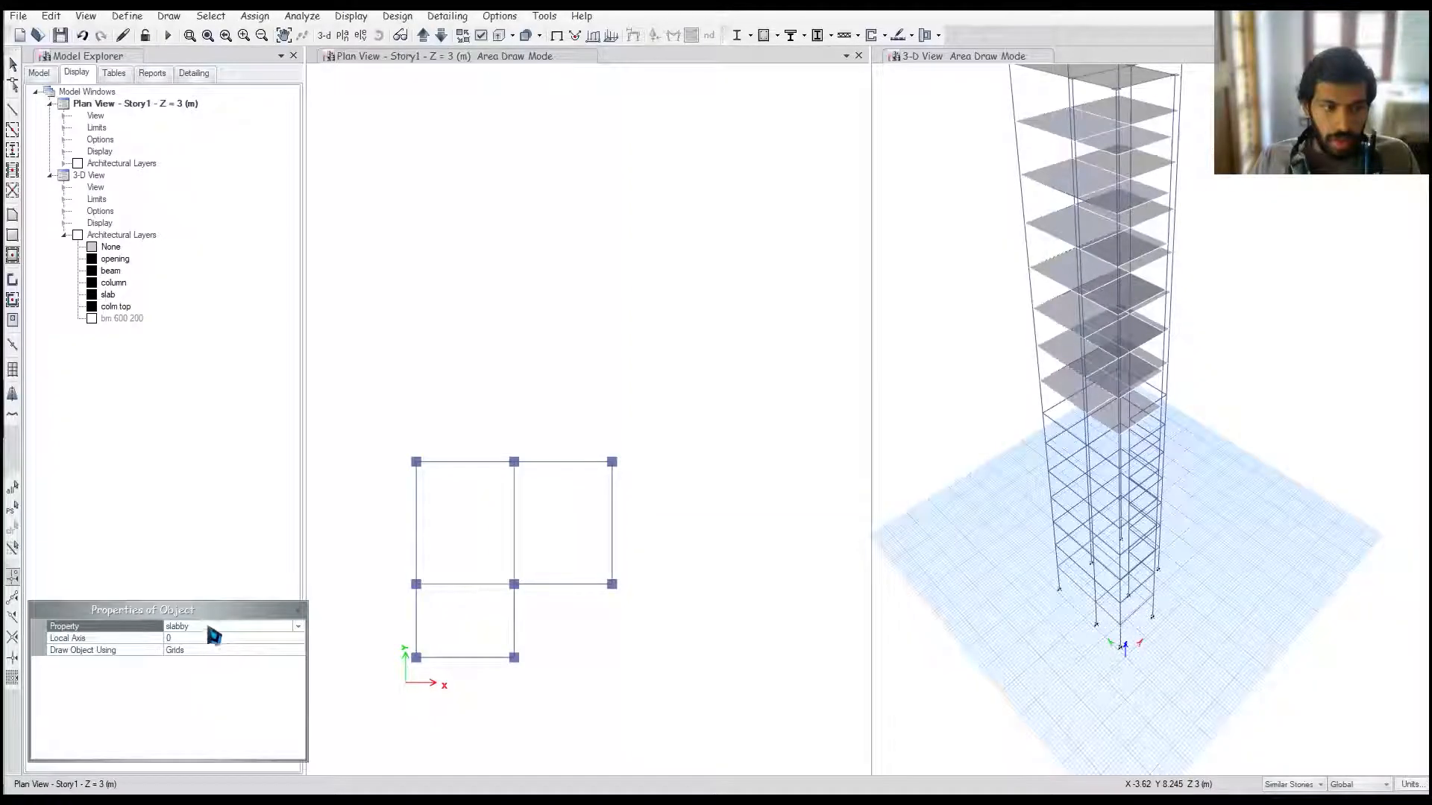
{"action": "left_click", "coordinate": [298, 610]}
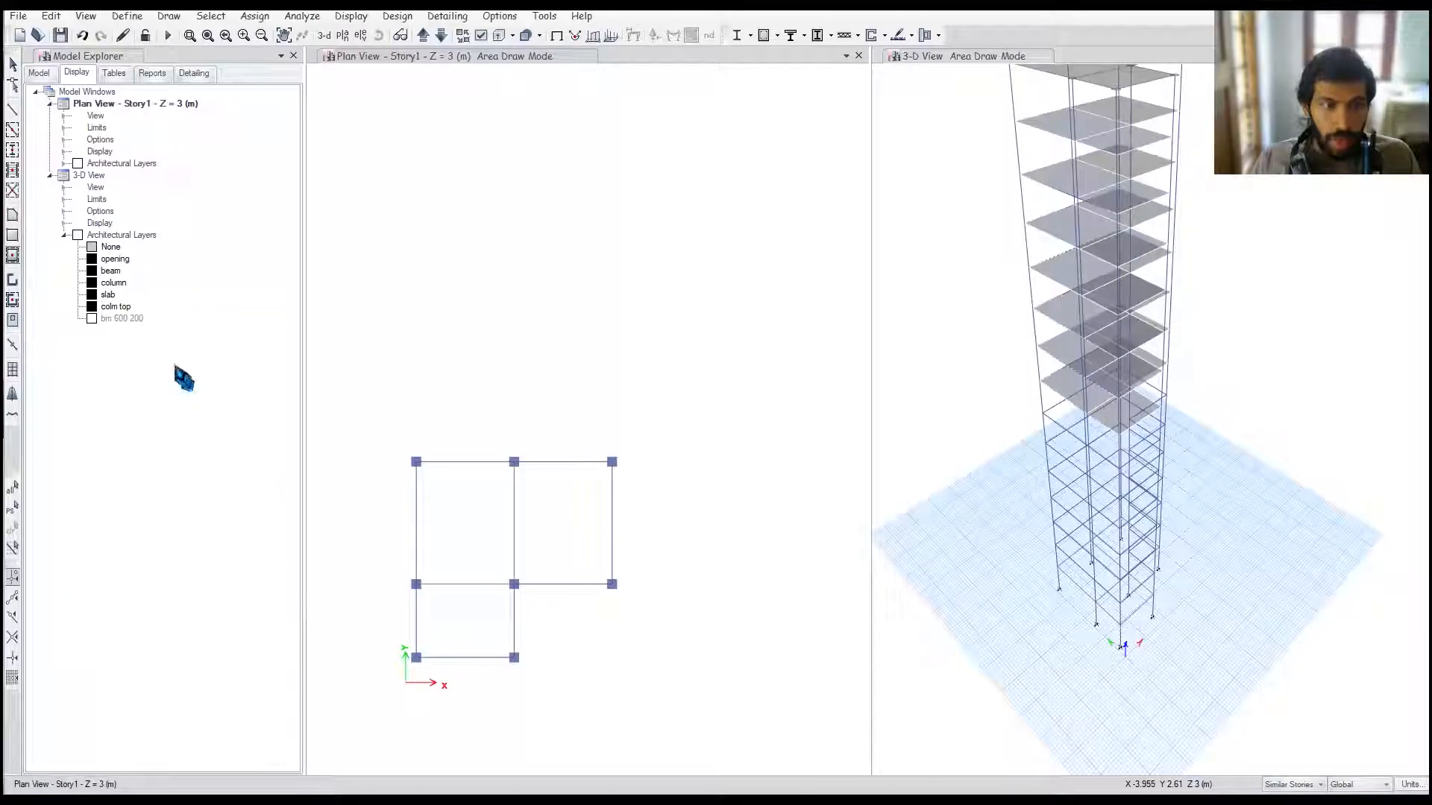
Step: Add area objects from the slab layer to Story1 and its similar stories, and check them in 3-D
{"action": "right_click", "coordinate": [109, 297]}
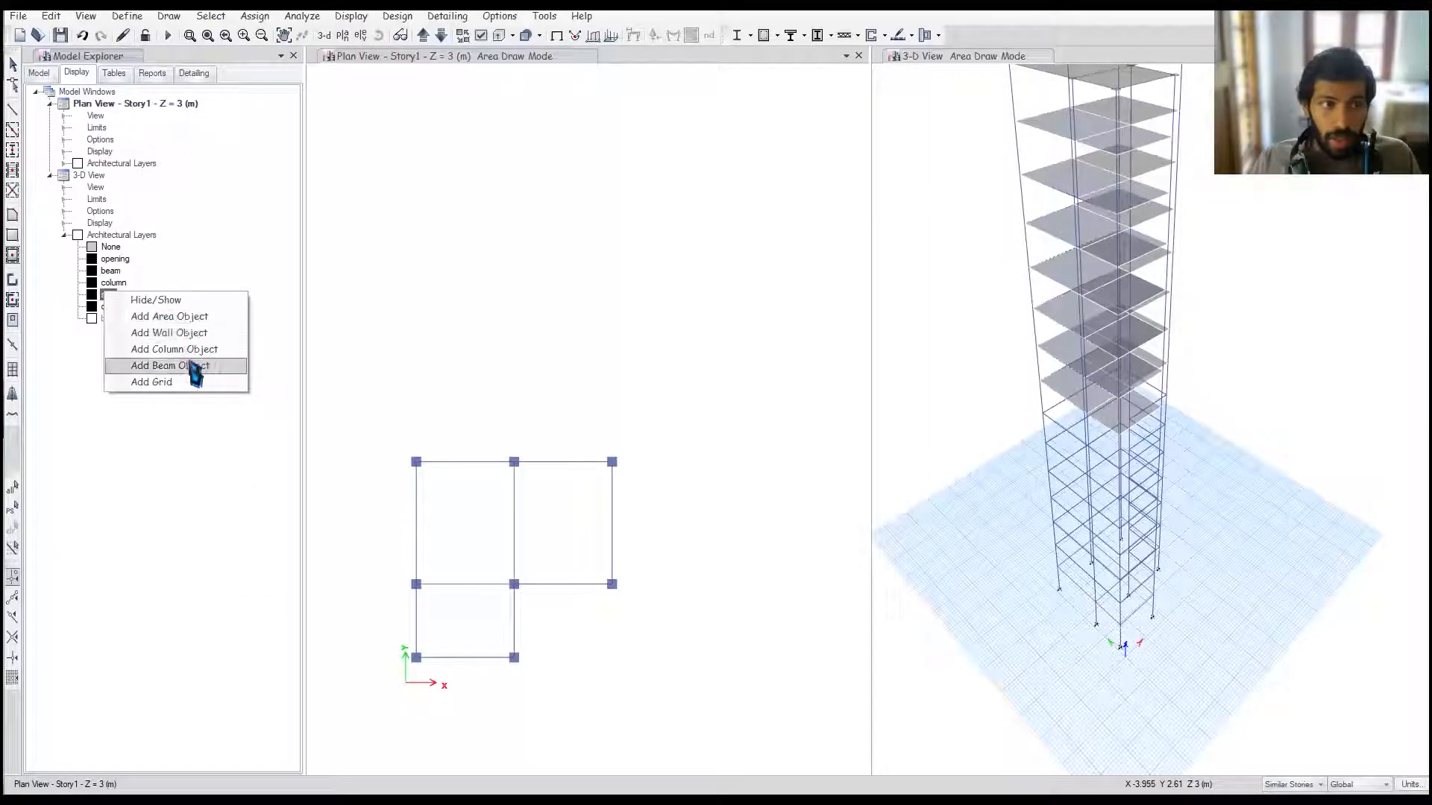
{"action": "left_click", "coordinate": [183, 317]}
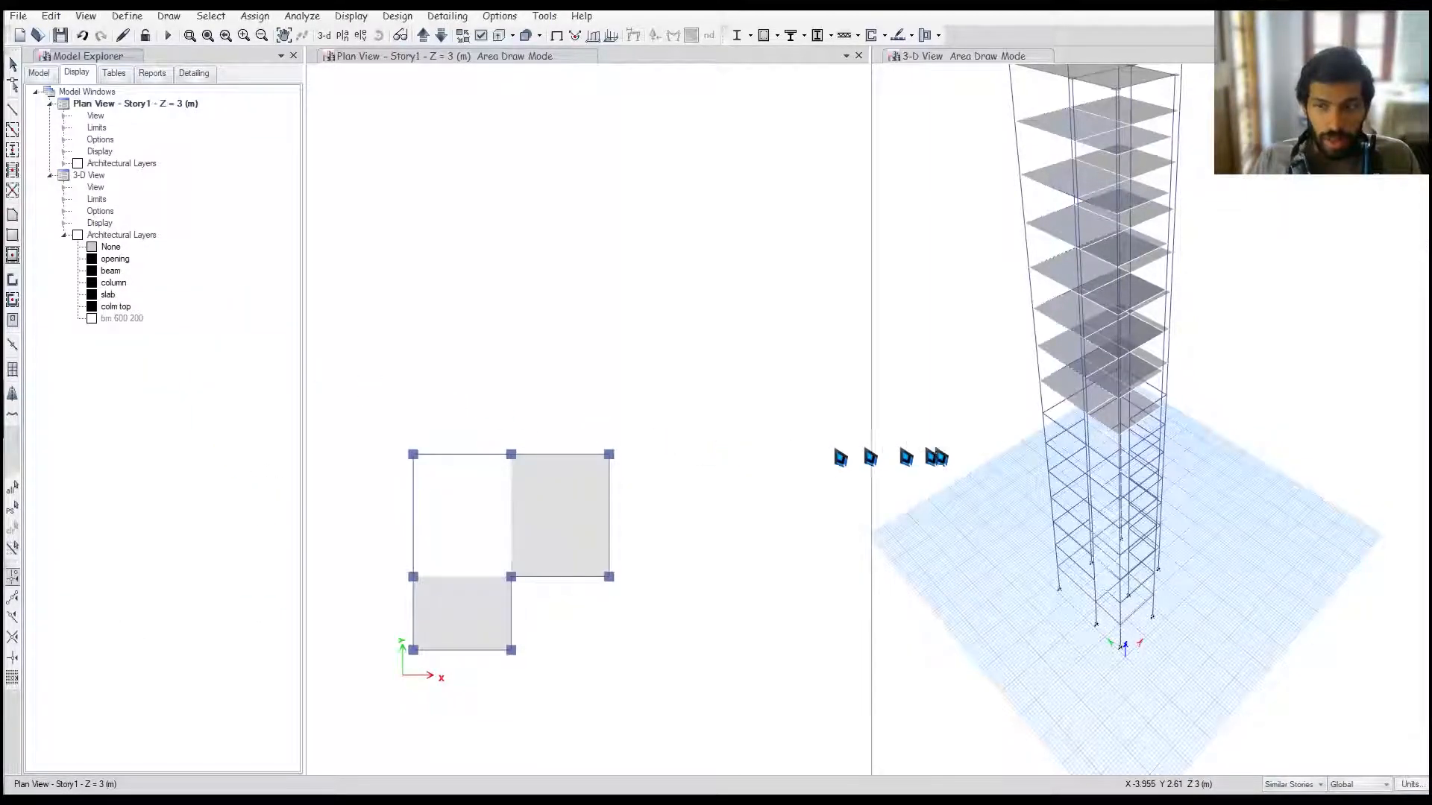
{"action": "left_click", "coordinate": [1095, 449]}
{"action": "middle_click_drag", "start_coordinate": [1191, 556], "coordinate": [1238, 527], "text": "shift"}
{"action": "middle_click_drag", "start_coordinate": [1232, 602], "coordinate": [1149, 537], "text": "shift"}
{"action": "key", "text": "Escape"}
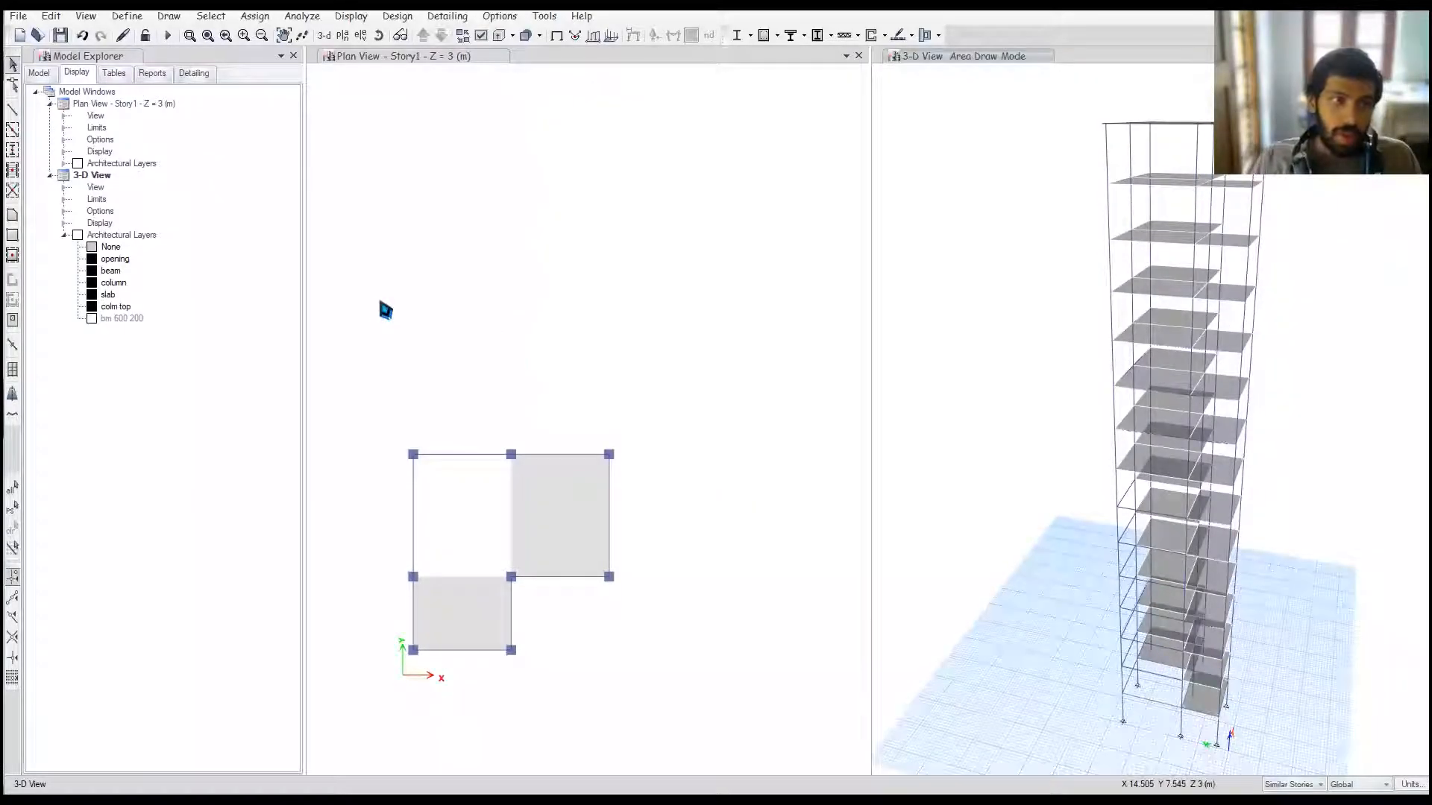
Step: Set the quick-draw floor property to Opening and add area objects from the opening layer to Story1 and its similar stories
{"action": "left_click", "coordinate": [169, 15]}
{"action": "mouse_move", "coordinate": [310, 117]}
{"action": "left_click", "coordinate": [498, 157]}
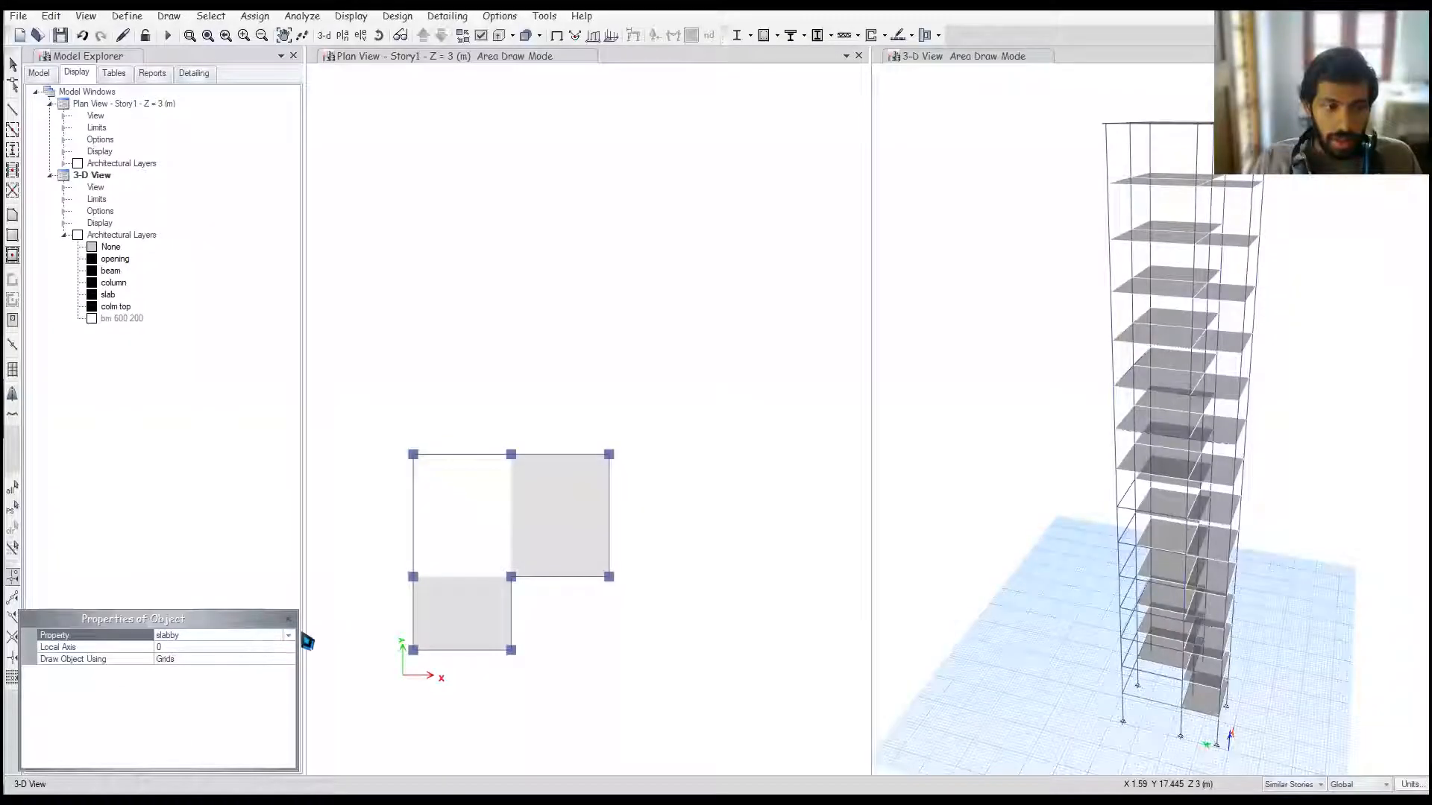
{"action": "left_click", "coordinate": [290, 638]}
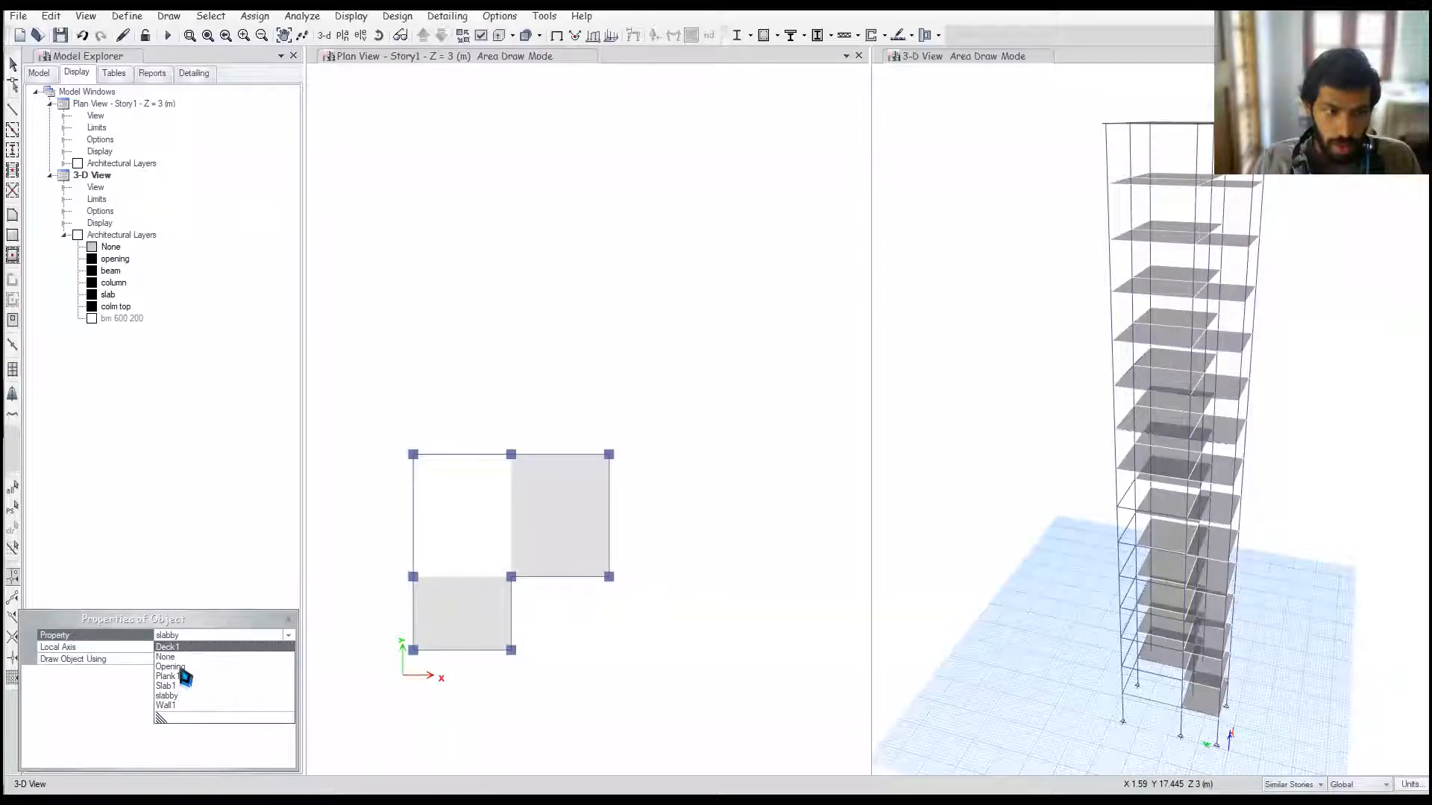
{"action": "left_click", "coordinate": [183, 675]}
{"action": "right_click", "coordinate": [115, 259]}
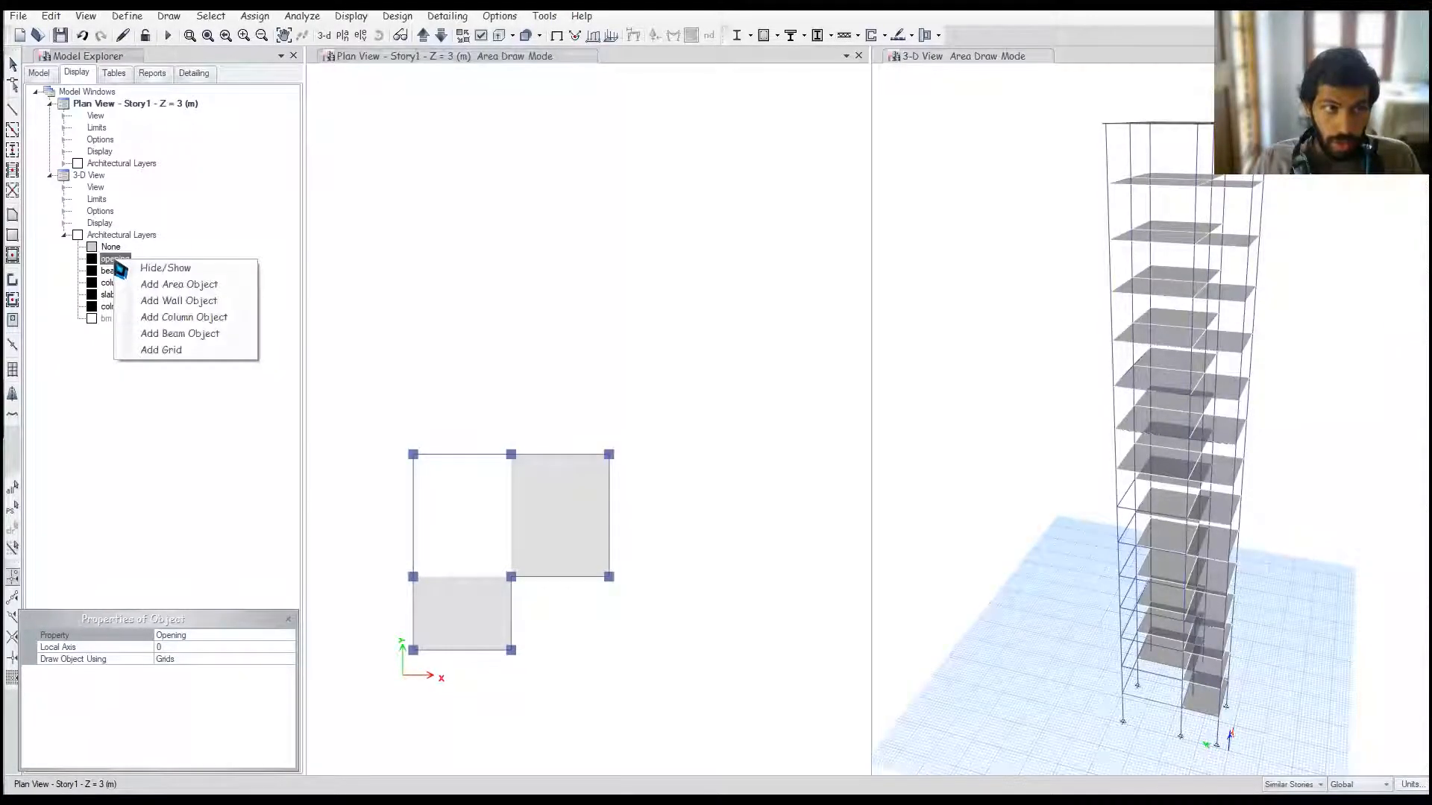
{"action": "left_click", "coordinate": [196, 300]}
{"action": "middle_click_drag", "start_coordinate": [1215, 585], "coordinate": [1170, 438], "text": "shift"}
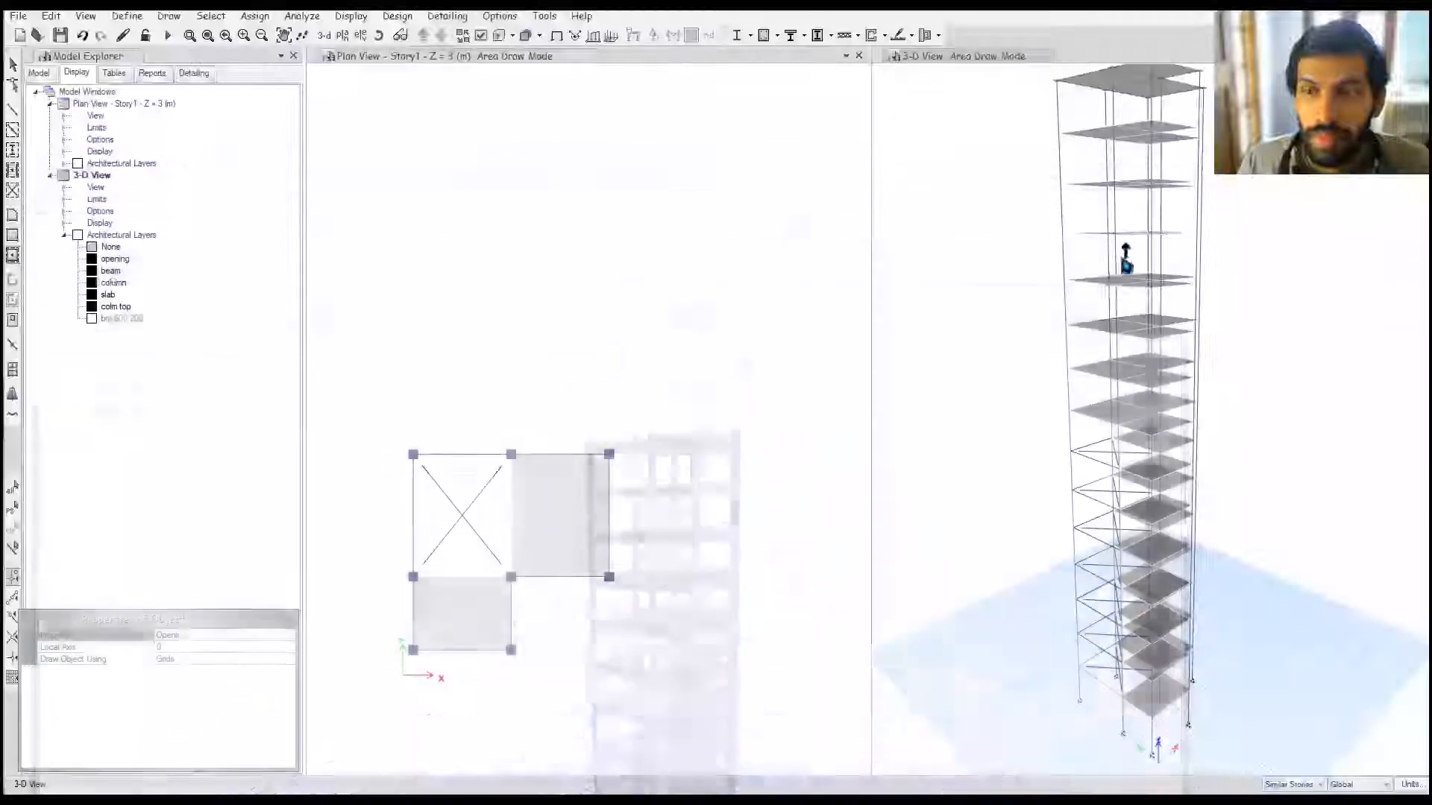
{"action": "middle_click_drag", "start_coordinate": [1129, 320], "coordinate": [1024, 348], "text": "shift"}
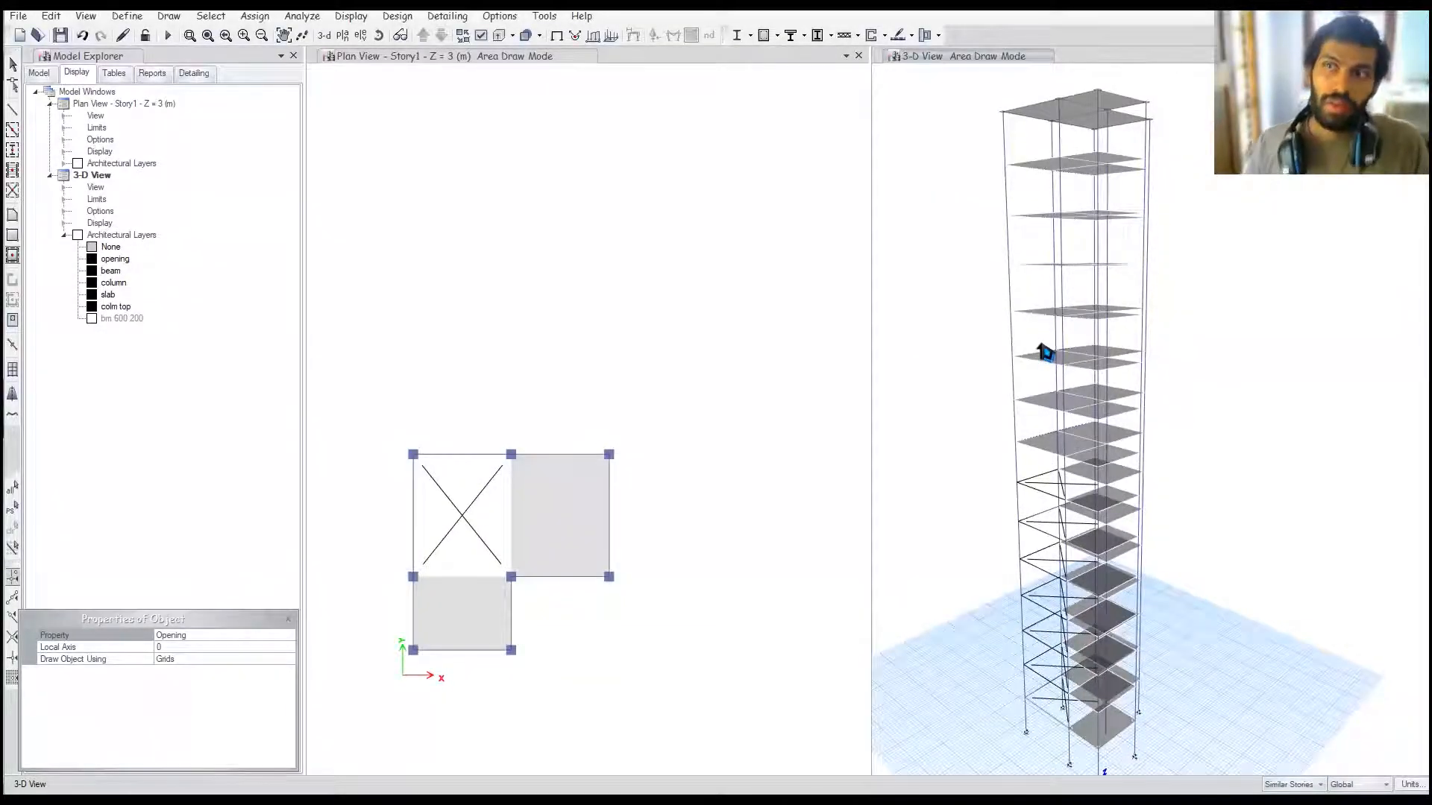